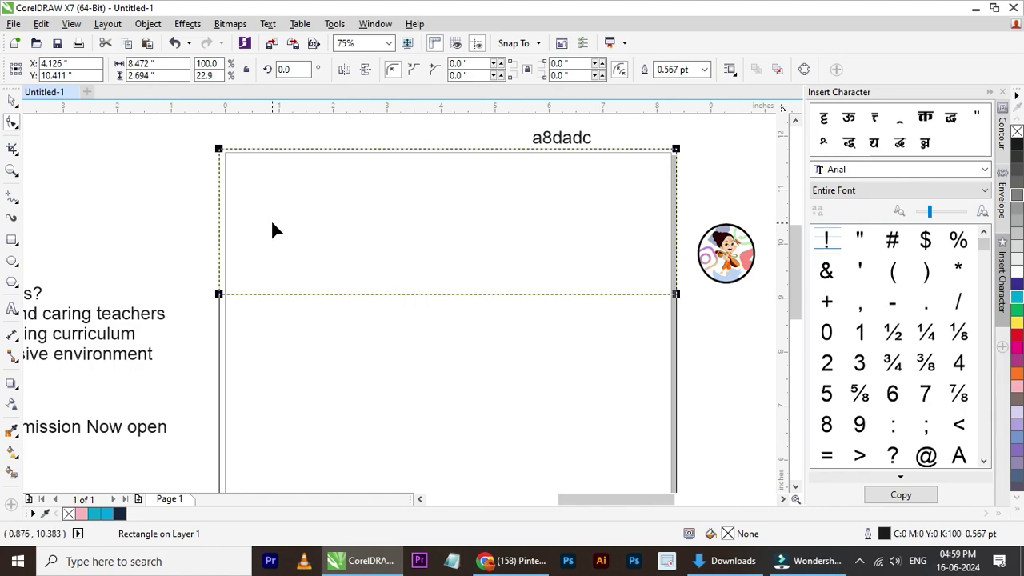
- Pull the header band's bottom-left node to the top-left corner, then mirror the diagonal into a crossed X
{"action": "left_click_drag", "start_coordinate": [216, 295], "coordinate": [219, 153]}
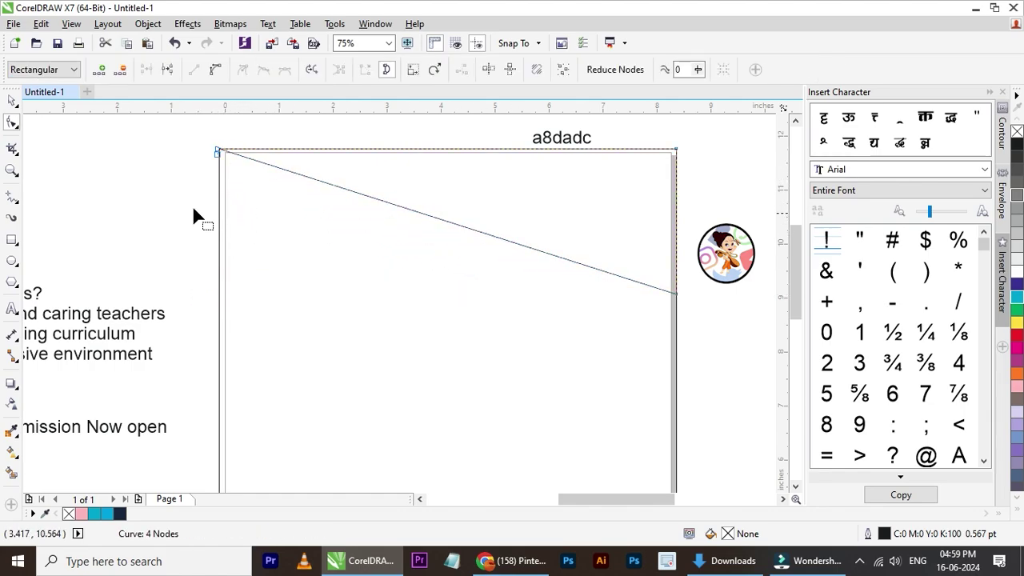
{"action": "left_click", "coordinate": [12, 100]}
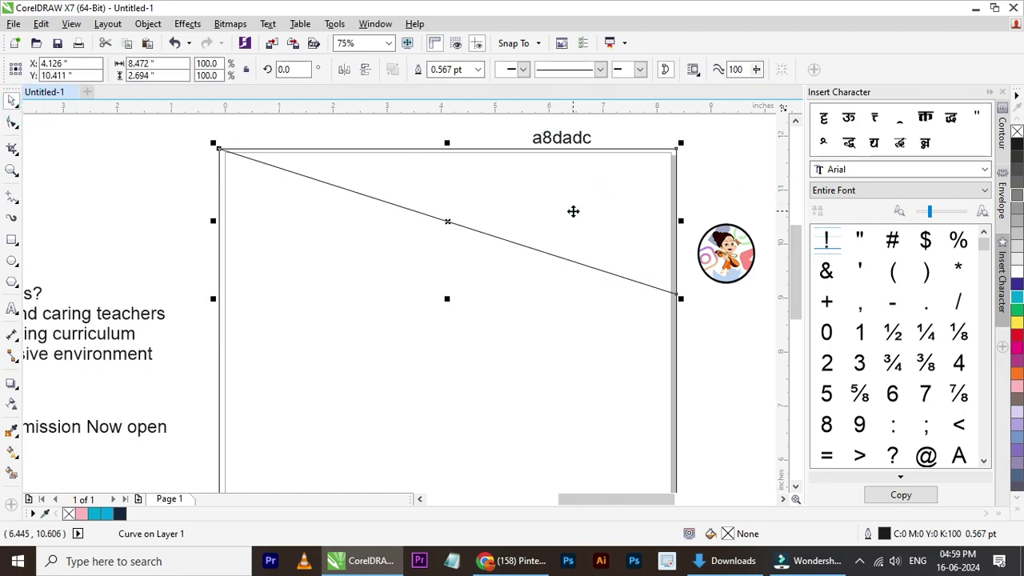
{"action": "left_click", "coordinate": [344, 69]}
{"action": "left_click", "coordinate": [611, 239]}
{"action": "left_click", "coordinate": [590, 266]}
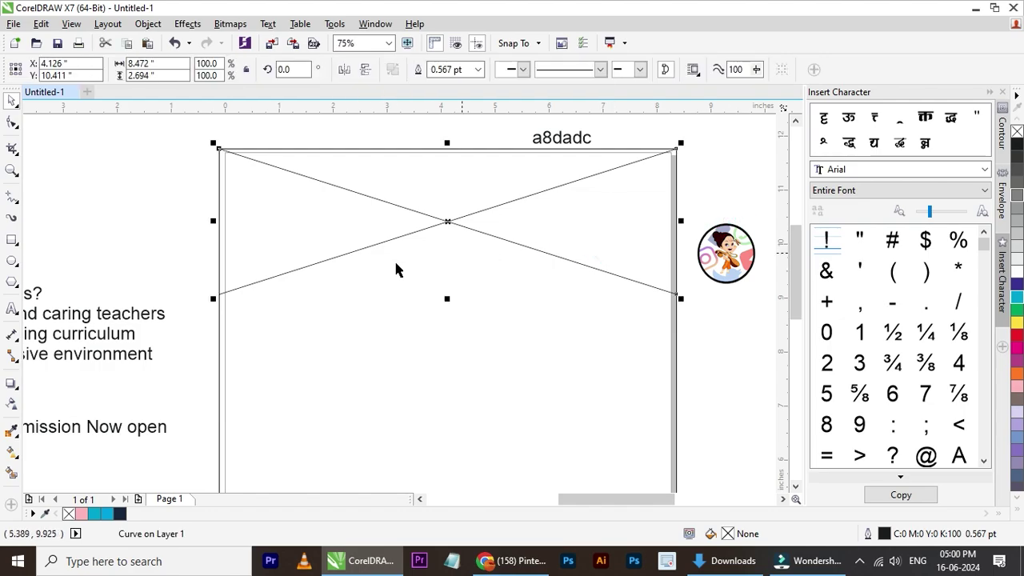
{"action": "scroll", "coordinate": [395, 270], "scroll_direction": "down", "scroll_amount": 2}
{"action": "scroll", "coordinate": [462, 265], "scroll_direction": "up", "scroll_amount": 1}
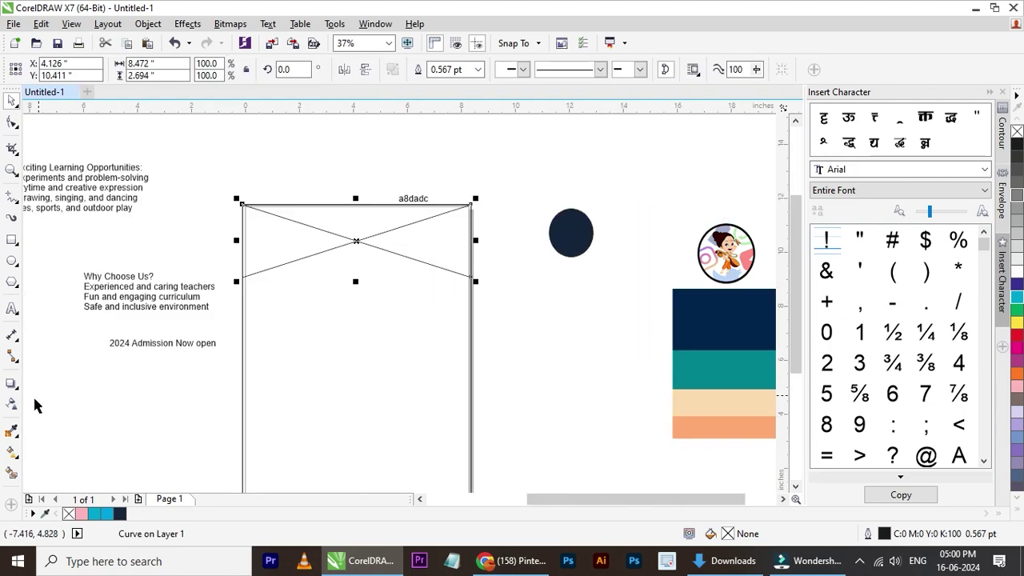
- Sample teal from the colour stripes with the eyedropper and fill the banner's right part with it
{"action": "left_click", "coordinate": [15, 434]}
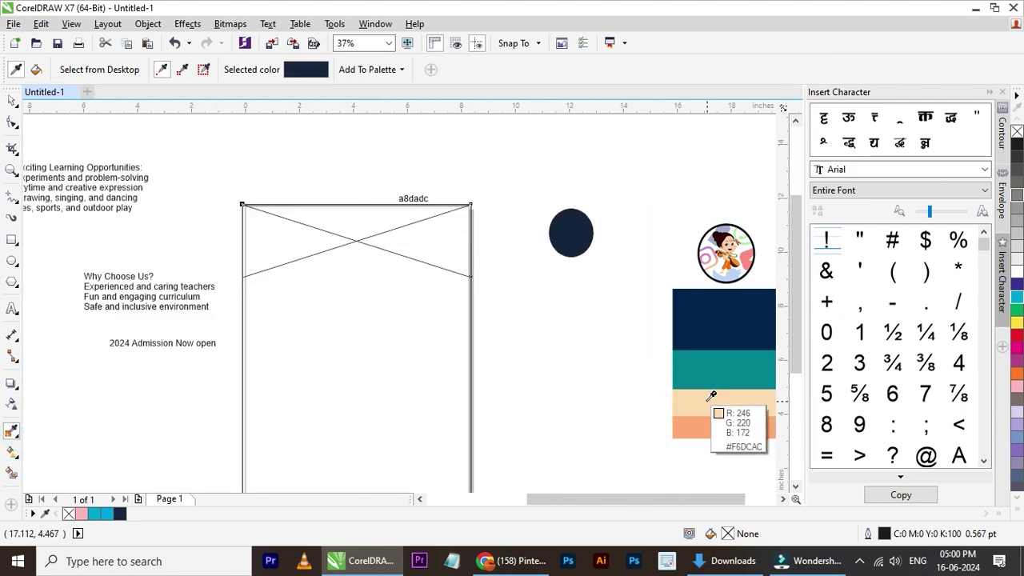
{"action": "left_click", "coordinate": [725, 361]}
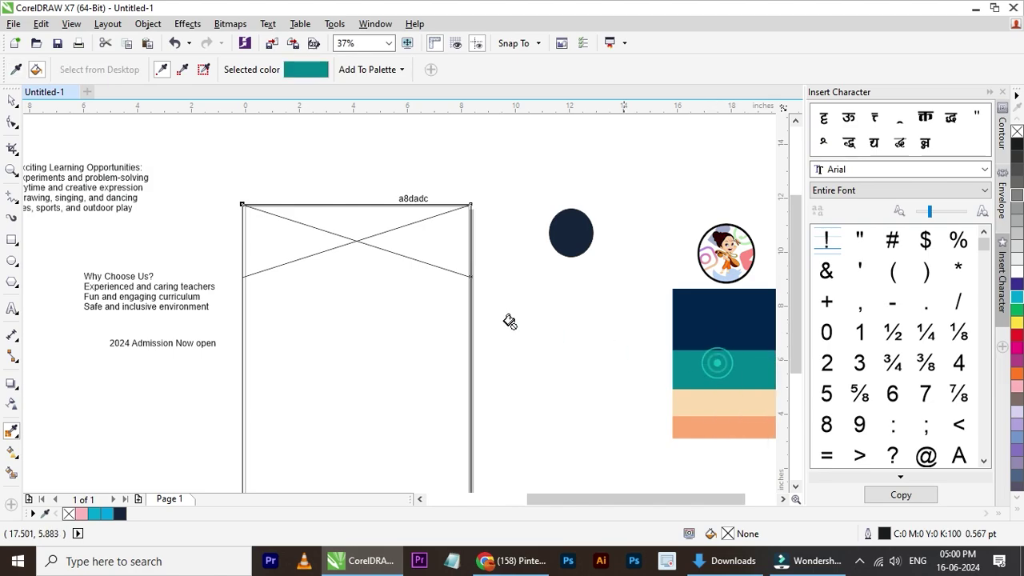
{"action": "left_click", "coordinate": [448, 240]}
{"action": "scroll", "coordinate": [328, 247], "scroll_direction": "up", "scroll_amount": 1}
{"action": "scroll", "coordinate": [329, 248], "scroll_direction": "down", "scroll_amount": 1}
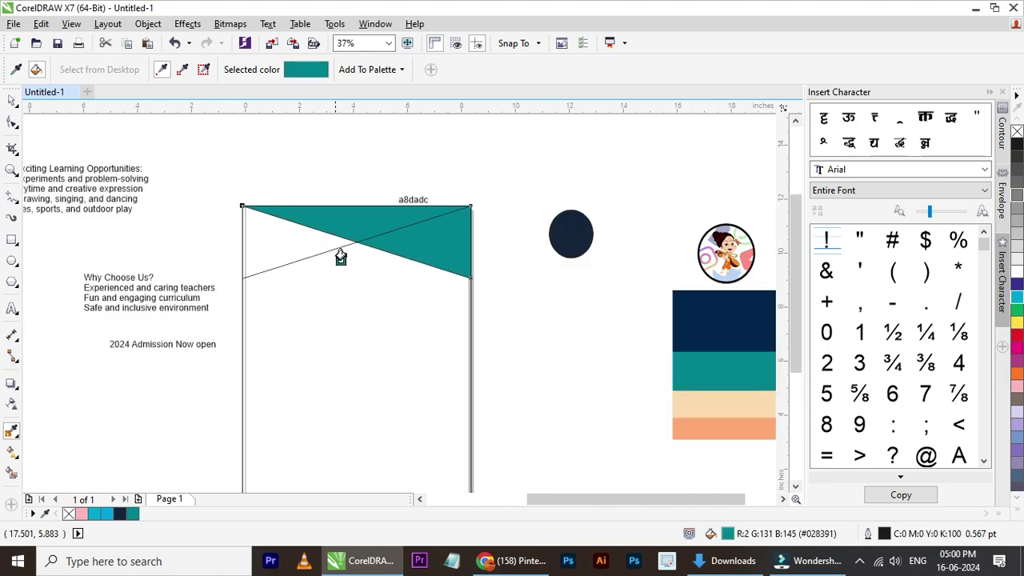
- Sample peach orange (#FEAE6F) from the bottom stripe and fill the upper-left triangle with it
{"action": "left_click", "coordinate": [12, 100]}
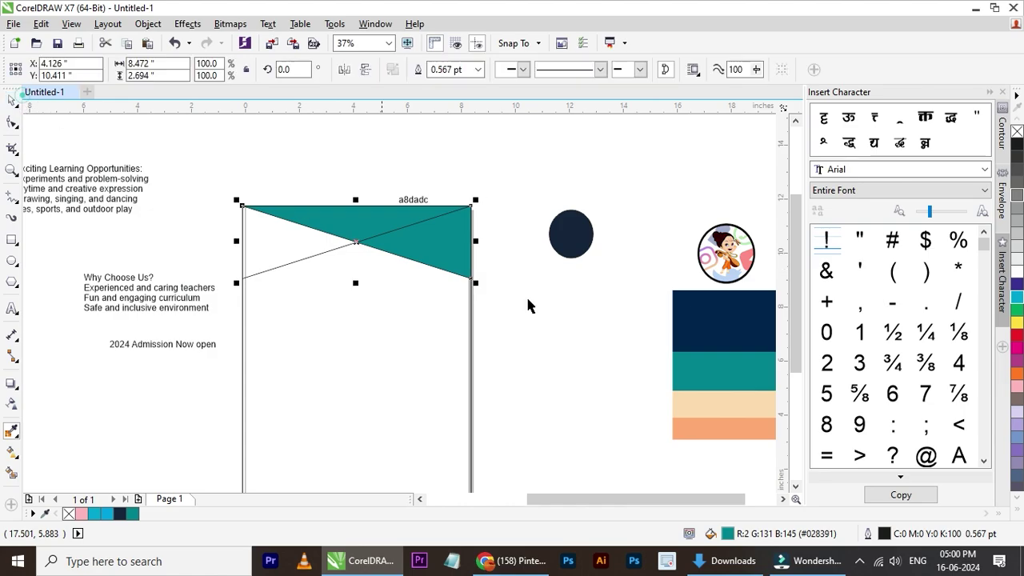
{"action": "left_click", "coordinate": [718, 411]}
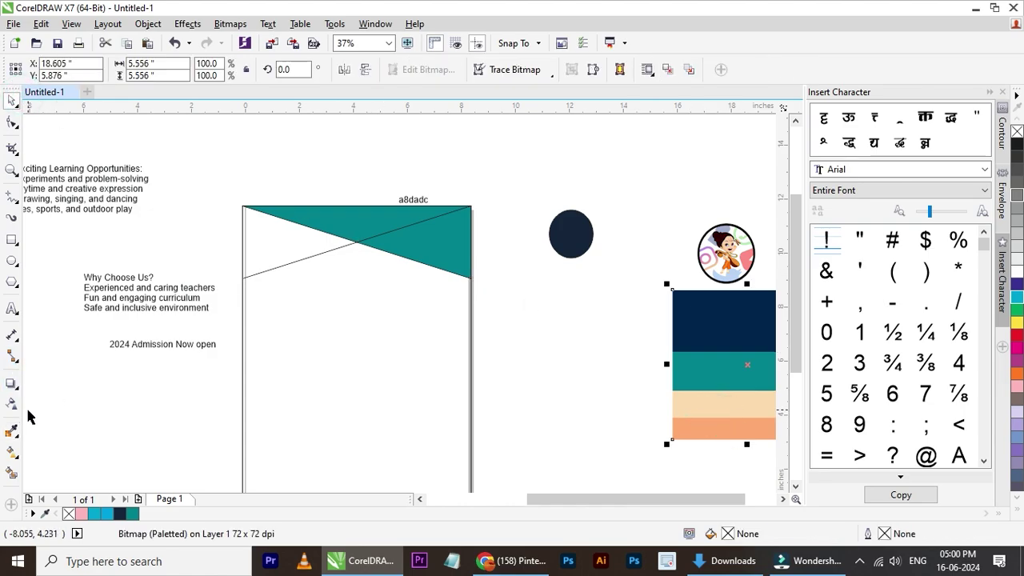
{"action": "left_click", "coordinate": [8, 432]}
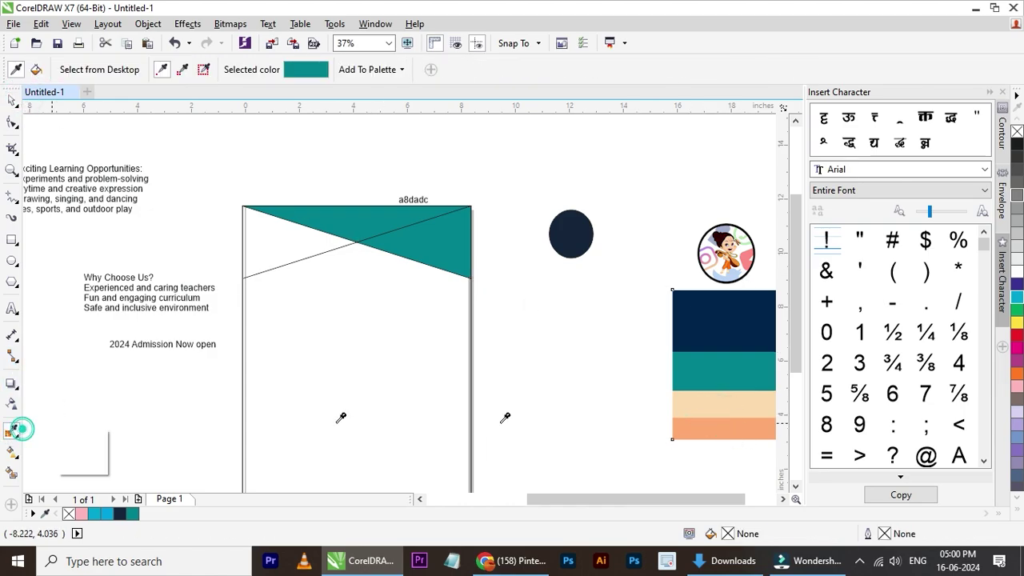
{"action": "left_click", "coordinate": [714, 423]}
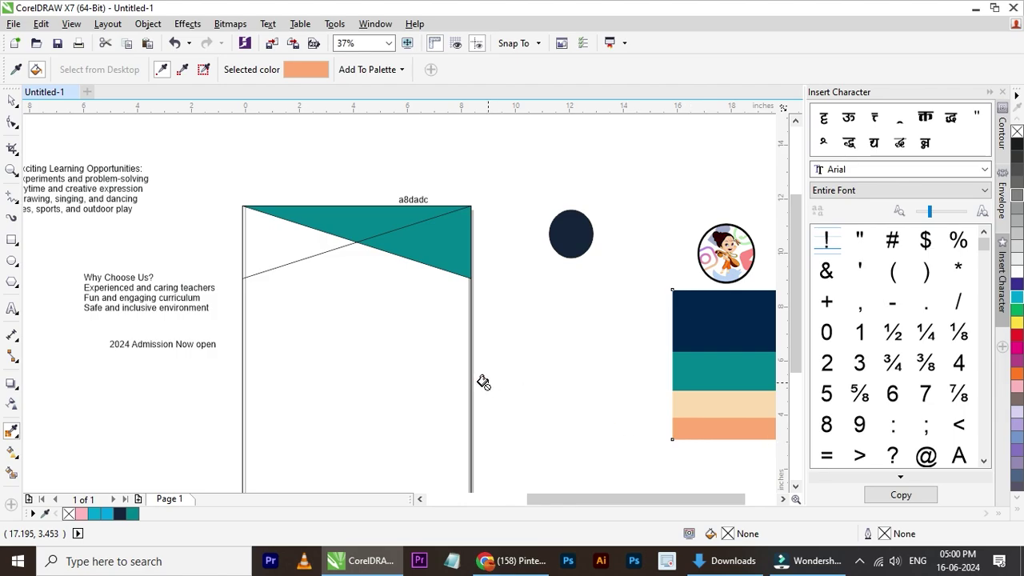
{"action": "left_click", "coordinate": [270, 251]}
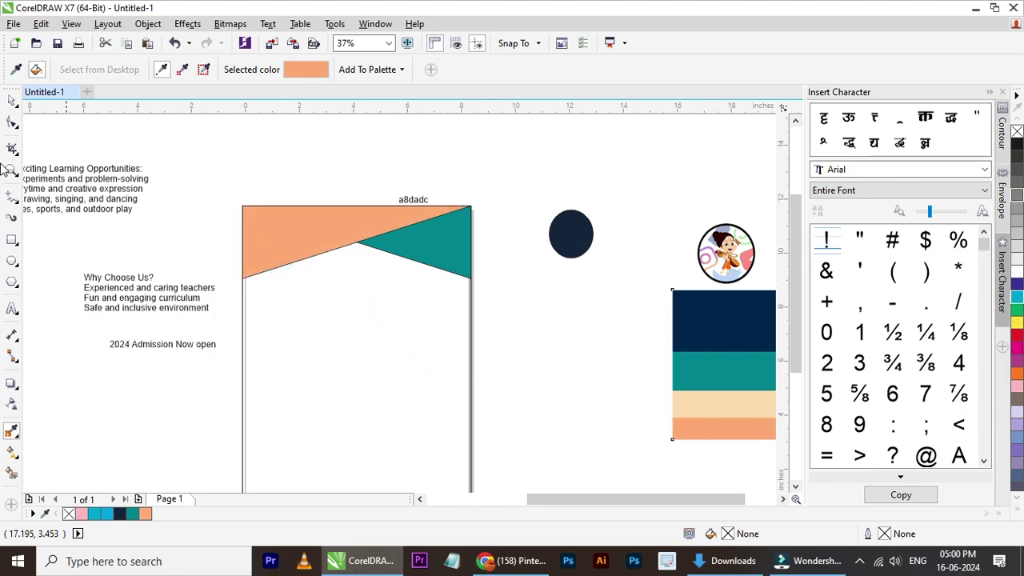
{"action": "left_click", "coordinate": [12, 102]}
{"action": "scroll", "coordinate": [407, 227], "scroll_direction": "up", "scroll_amount": 2}
- Remove the outlines from the peach and teal banner triangles
{"action": "left_click", "coordinate": [385, 229]}
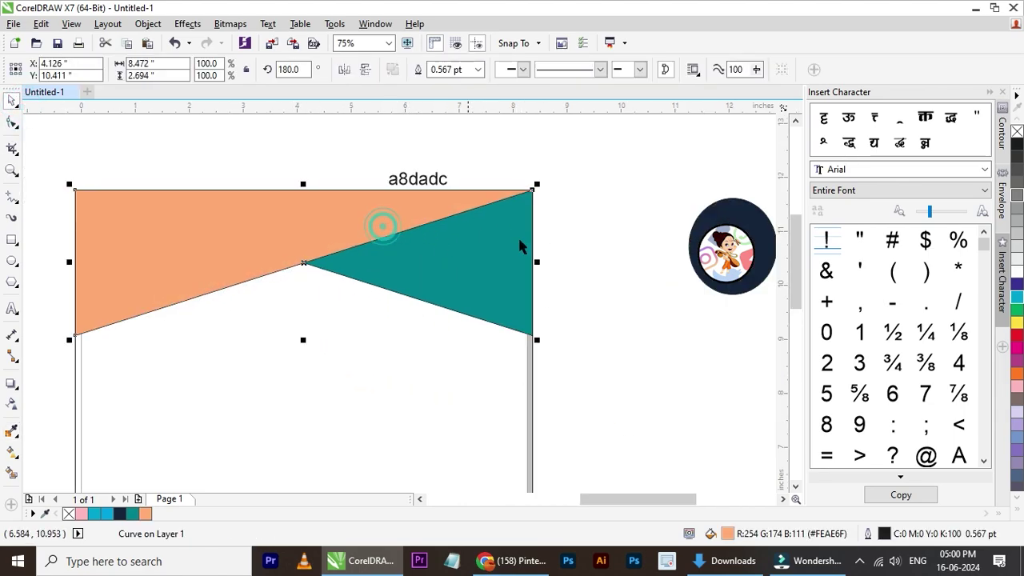
{"action": "right_click", "coordinate": [1017, 131]}
{"action": "left_click", "coordinate": [499, 251]}
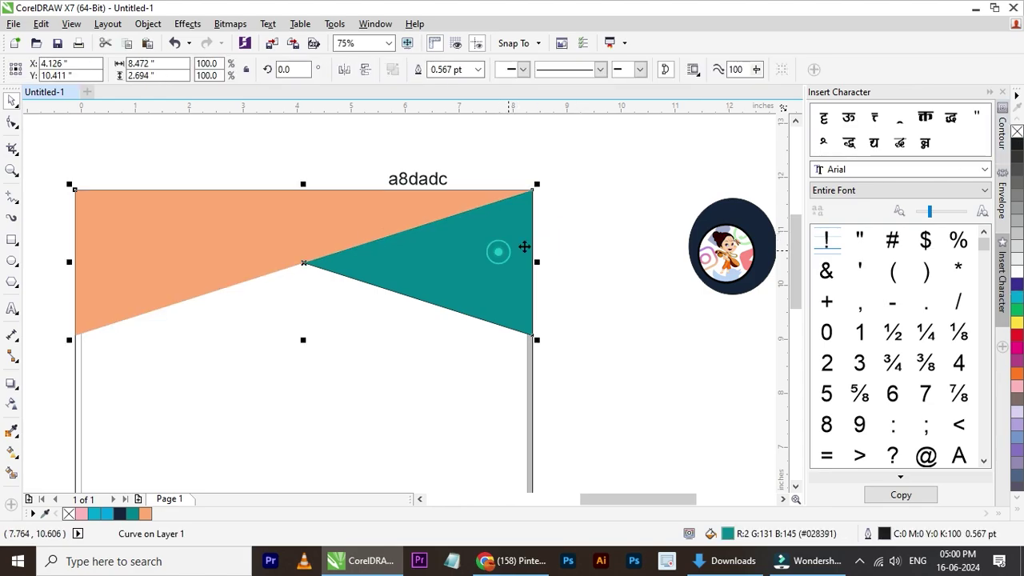
{"action": "right_click", "coordinate": [1017, 131]}
{"action": "left_click", "coordinate": [622, 216]}
{"action": "scroll", "coordinate": [623, 216], "scroll_direction": "down", "scroll_amount": 3}
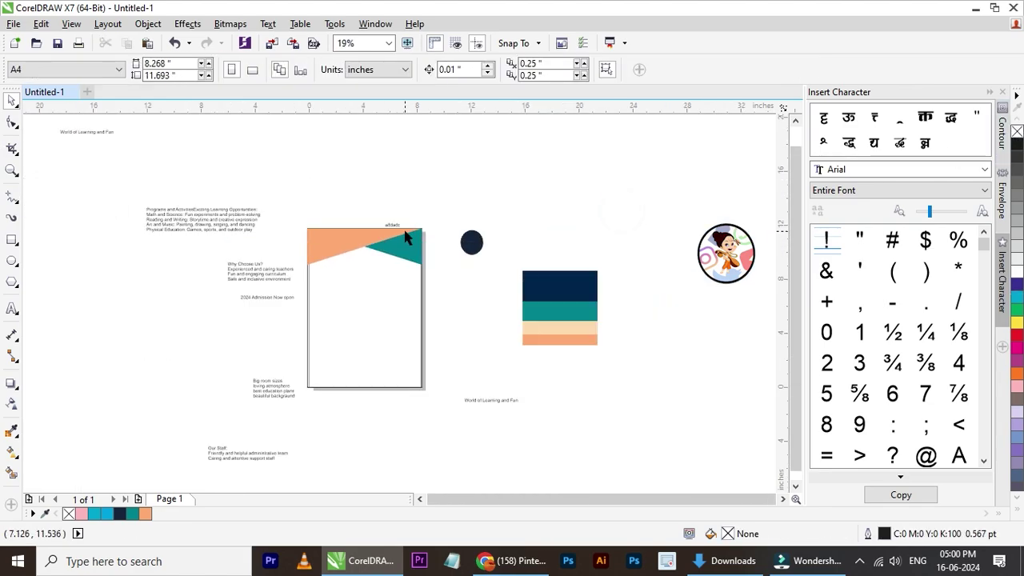
{"action": "scroll", "coordinate": [389, 272], "scroll_direction": "up", "scroll_amount": 1}
{"action": "scroll", "coordinate": [359, 222], "scroll_direction": "up", "scroll_amount": 2}
- Select the peach triangle and try moving its top-right corner, then undo the move
{"action": "left_click", "coordinate": [344, 216]}
{"action": "scroll", "coordinate": [334, 229], "scroll_direction": "down", "scroll_amount": 1}
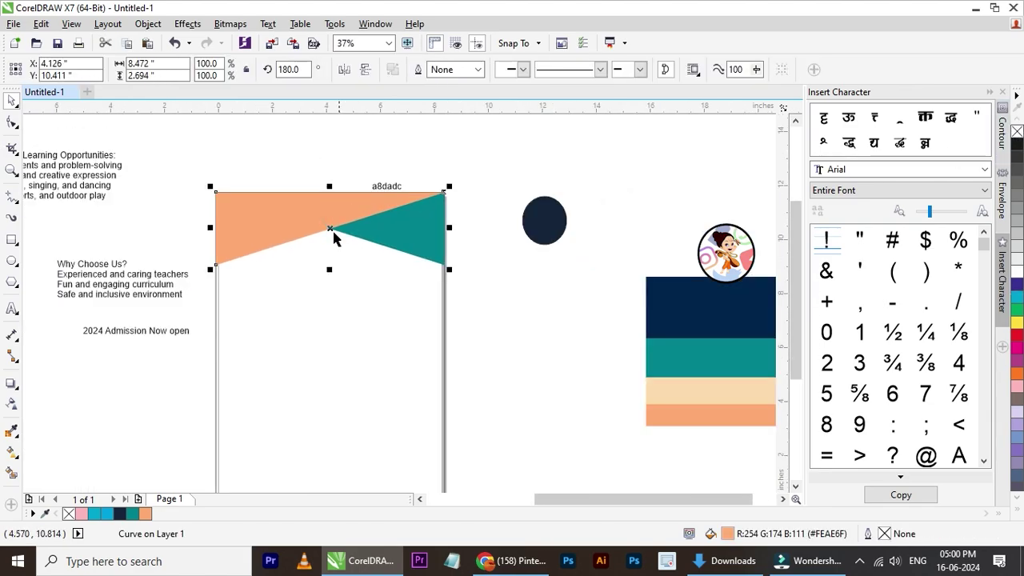
{"action": "scroll", "coordinate": [335, 244], "scroll_direction": "up", "scroll_amount": 1}
{"action": "left_click", "coordinate": [642, 235]}
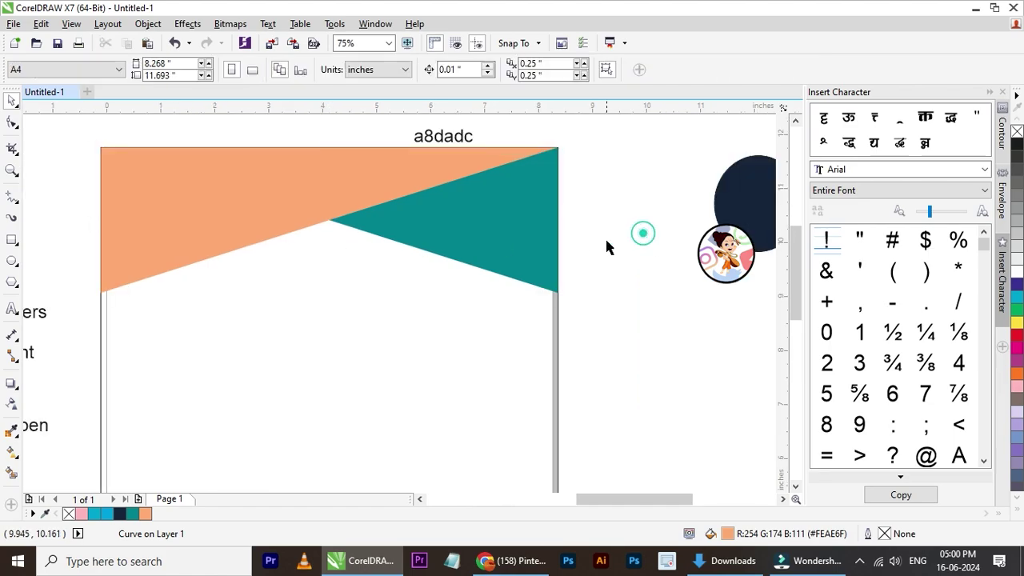
{"action": "left_click", "coordinate": [334, 206]}
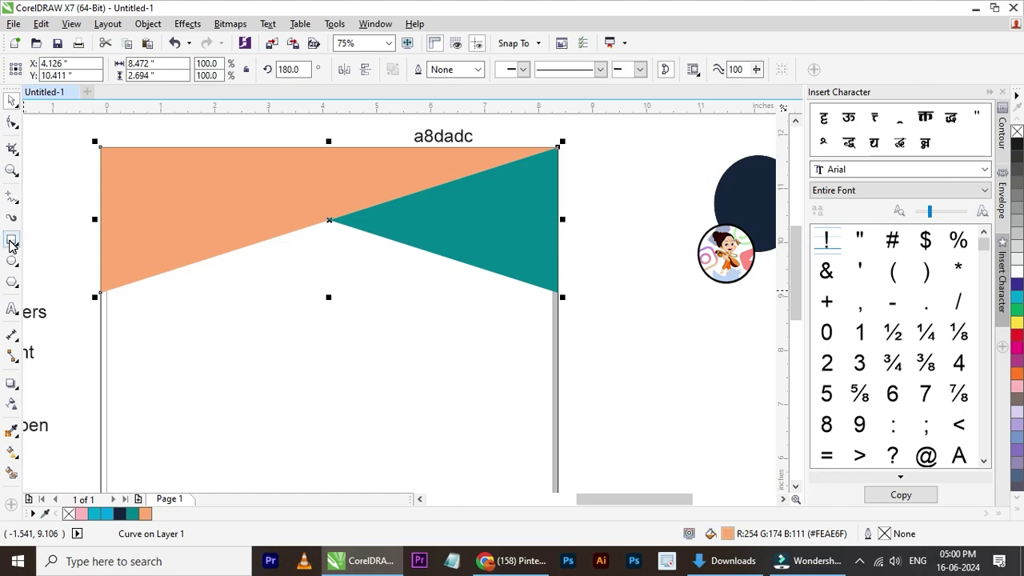
{"action": "left_click", "coordinate": [11, 241]}
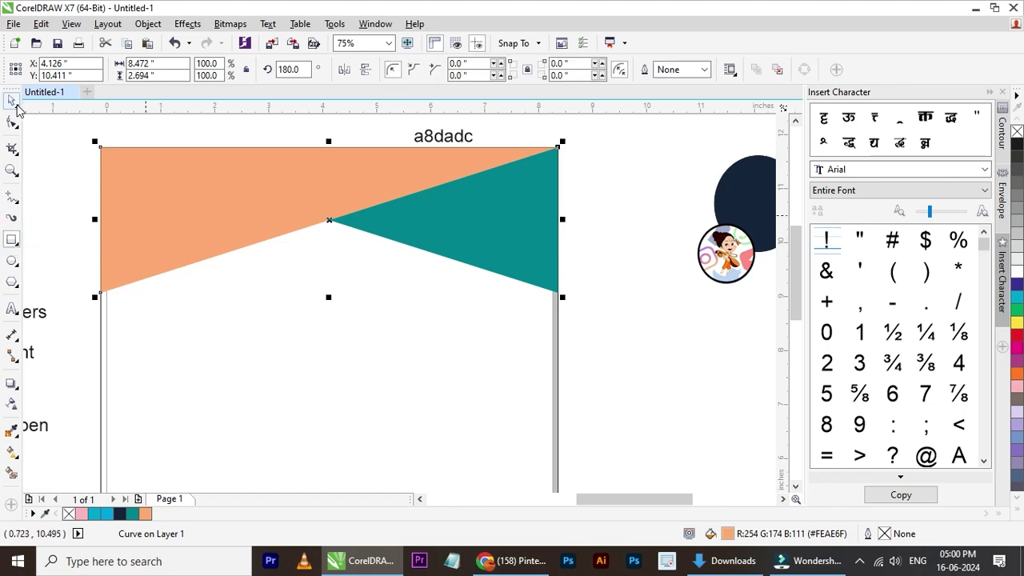
{"action": "left_click", "coordinate": [13, 100]}
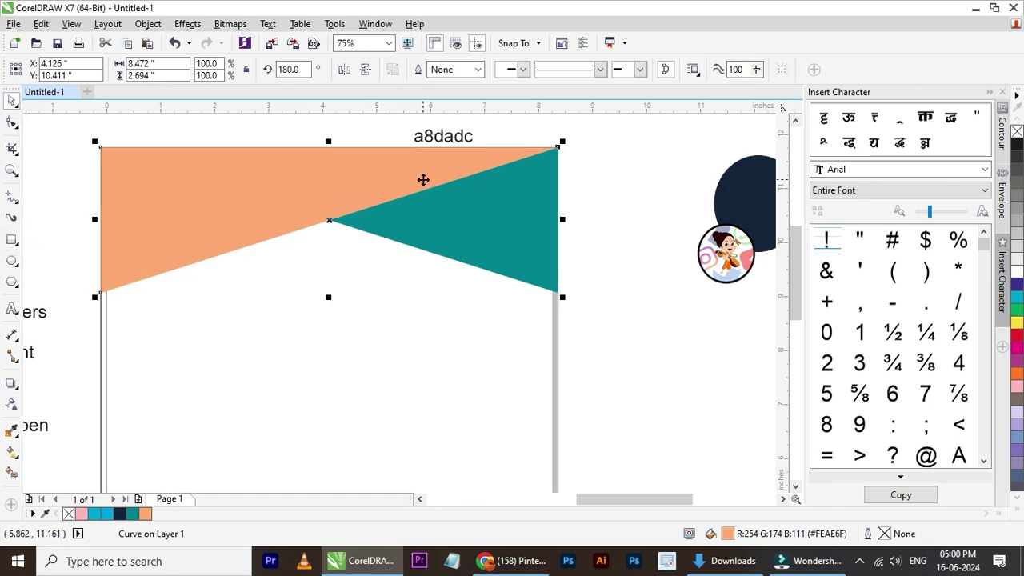
{"action": "left_click_drag", "start_coordinate": [558, 147], "coordinate": [517, 231]}
{"action": "key", "text": "ctrl+z"}
{"action": "left_click", "coordinate": [576, 178]}
{"action": "left_click", "coordinate": [411, 164]}
- Open the PowerClip frame's contents for editing and select the peach triangle inside
{"action": "left_click", "coordinate": [317, 288]}
{"action": "left_click", "coordinate": [317, 288], "text": "ctrl"}
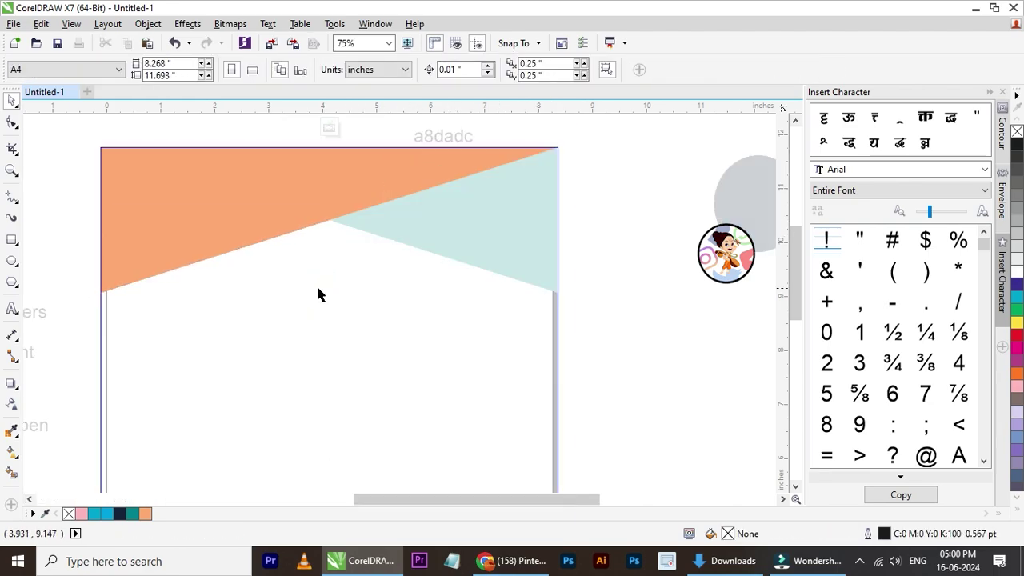
{"action": "scroll", "coordinate": [312, 249], "scroll_direction": "down", "scroll_amount": 3}
{"action": "left_click", "coordinate": [312, 240]}
{"action": "scroll", "coordinate": [308, 242], "scroll_direction": "up", "scroll_amount": 2}
{"action": "scroll", "coordinate": [308, 241], "scroll_direction": "up", "scroll_amount": 2}
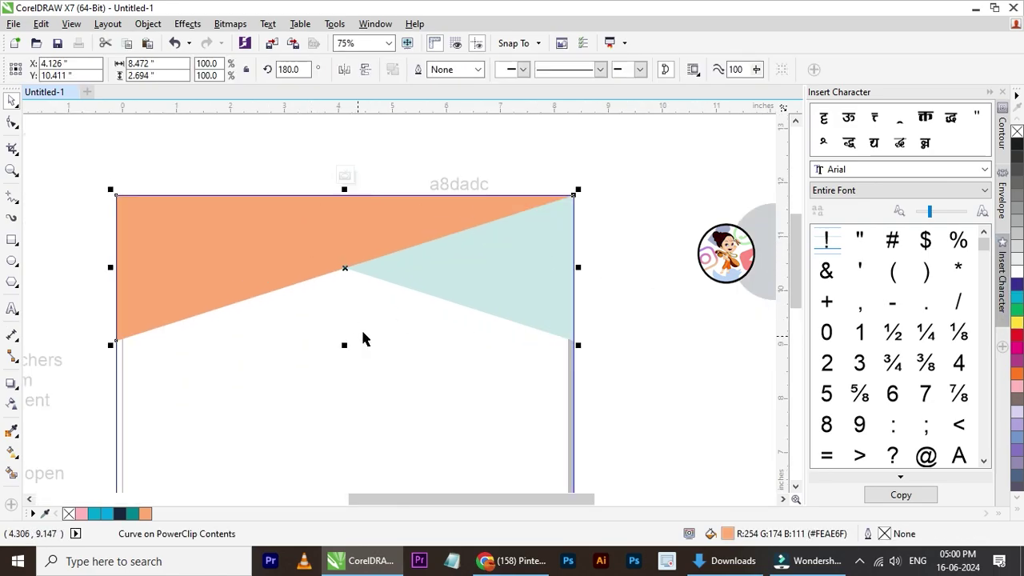
- Change the peach triangle's fill to brown, RGB 163/101/54
{"action": "double_click", "coordinate": [726, 535]}
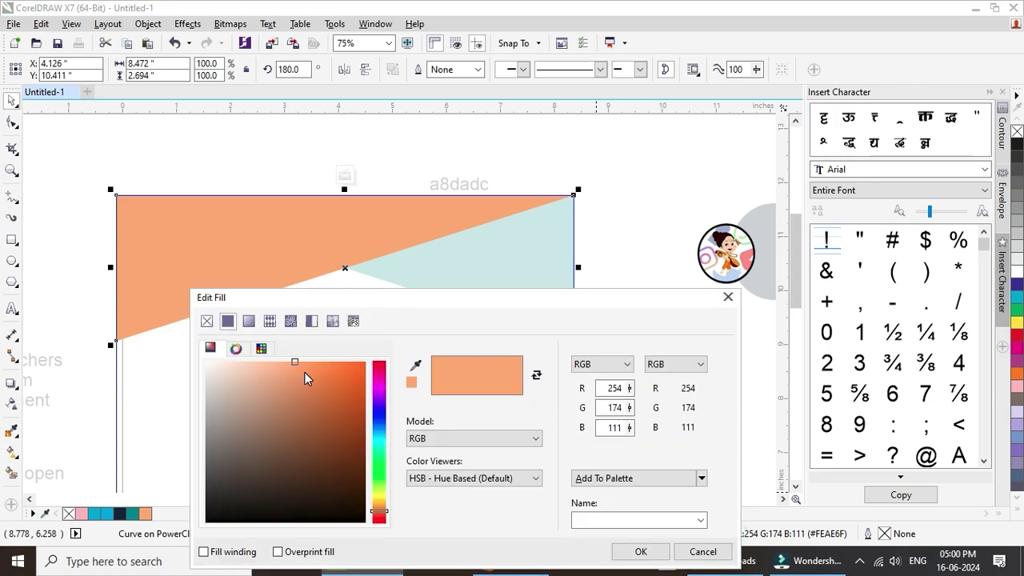
{"action": "mouse_move", "coordinate": [300, 372]}
{"action": "left_mouse_down"}
{"action": "mouse_move", "coordinate": [280, 375]}
{"action": "mouse_move", "coordinate": [311, 419]}
{"action": "left_mouse_up"}
{"action": "left_click_drag", "start_coordinate": [528, 308], "coordinate": [518, 119]}
{"action": "left_click", "coordinate": [651, 361]}
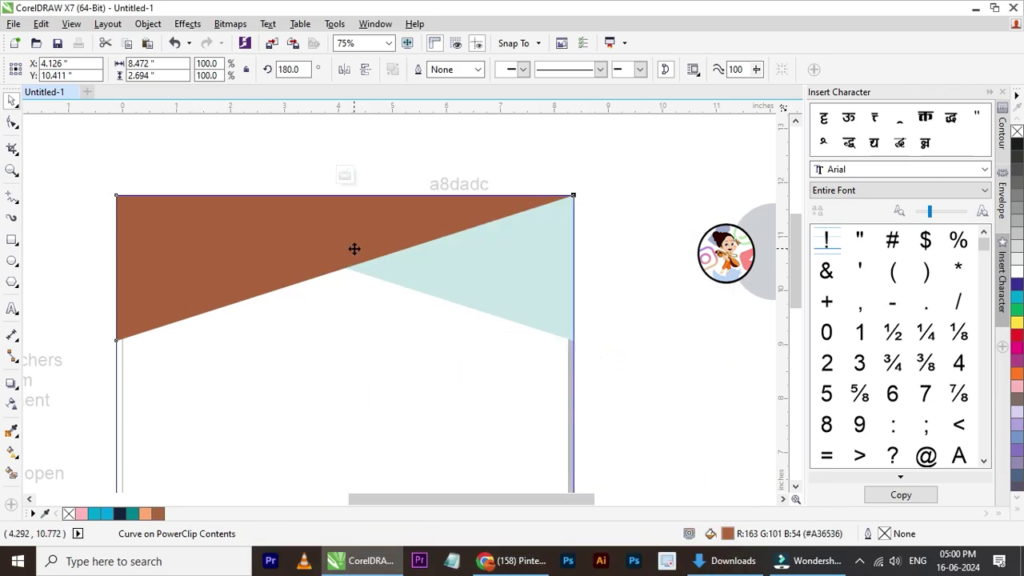
- Rotate the brown triangle to about 138.53° so it cuts diagonally across the banner
{"action": "left_click", "coordinate": [354, 249]}
{"action": "left_click_drag", "start_coordinate": [578, 188], "coordinate": [536, 349]}
{"action": "left_click", "coordinate": [623, 314]}
- Place a mirrored copy of the brown triangle at the lower left of the banner
{"action": "left_click", "coordinate": [456, 308]}
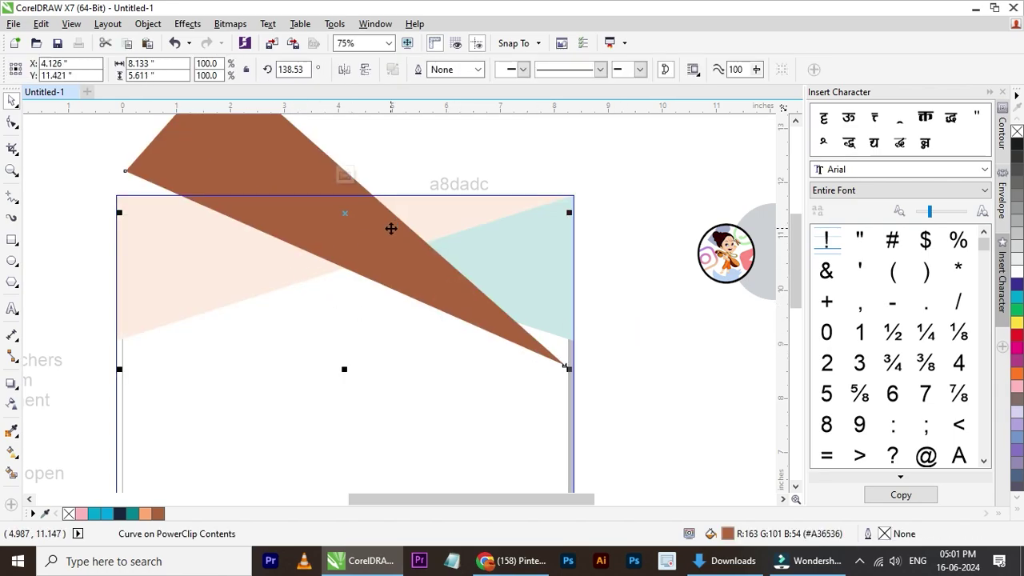
{"action": "left_click_drag", "start_coordinate": [387, 237], "coordinate": [253, 252]}
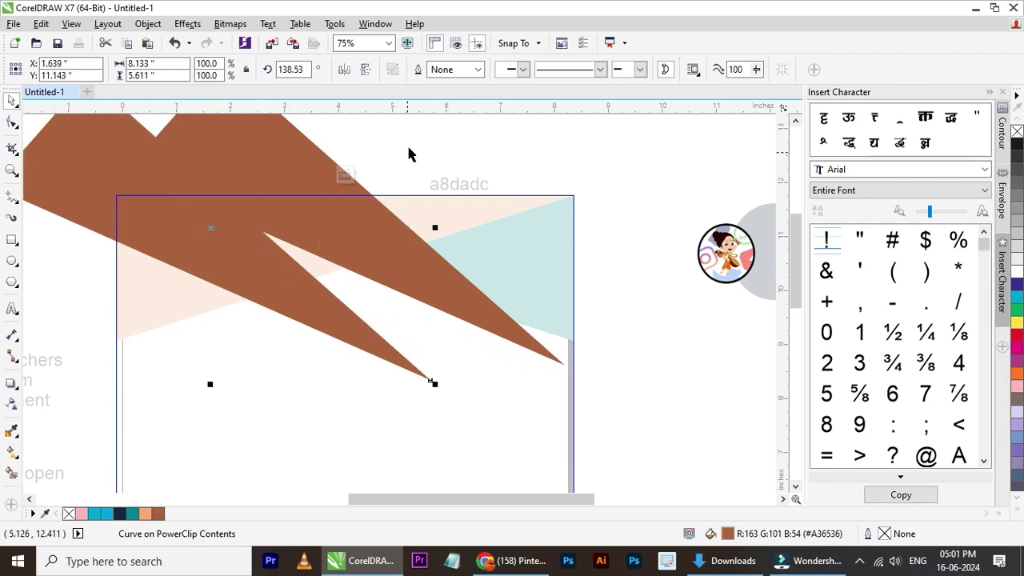
{"action": "left_click", "coordinate": [344, 69]}
{"action": "left_click", "coordinate": [637, 182]}
{"action": "left_click_drag", "start_coordinate": [158, 256], "coordinate": [210, 285]}
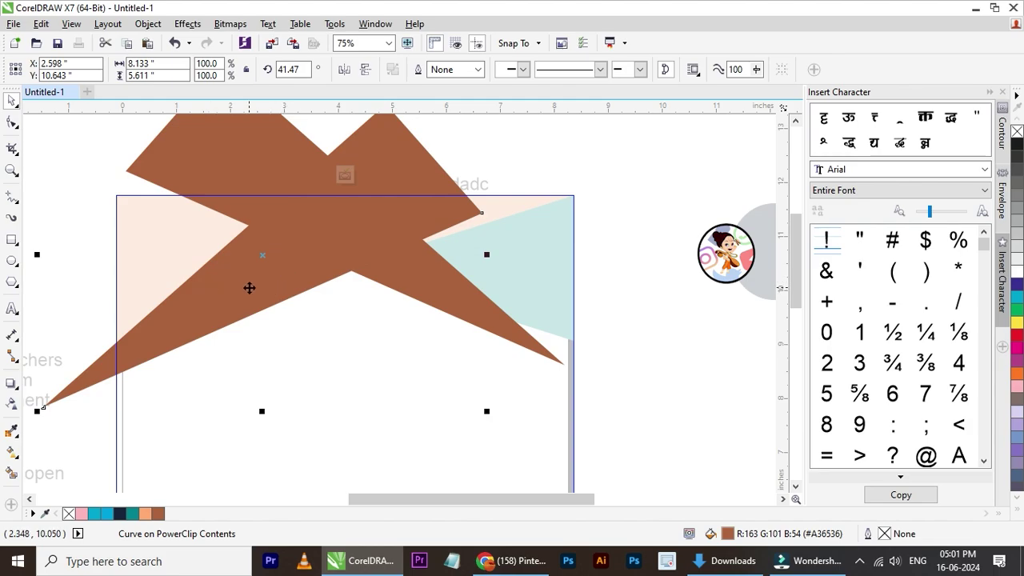
- Rotate the brown copy slightly
{"action": "left_click", "coordinate": [324, 252]}
{"action": "scroll", "coordinate": [316, 281], "scroll_direction": "down", "scroll_amount": 1}
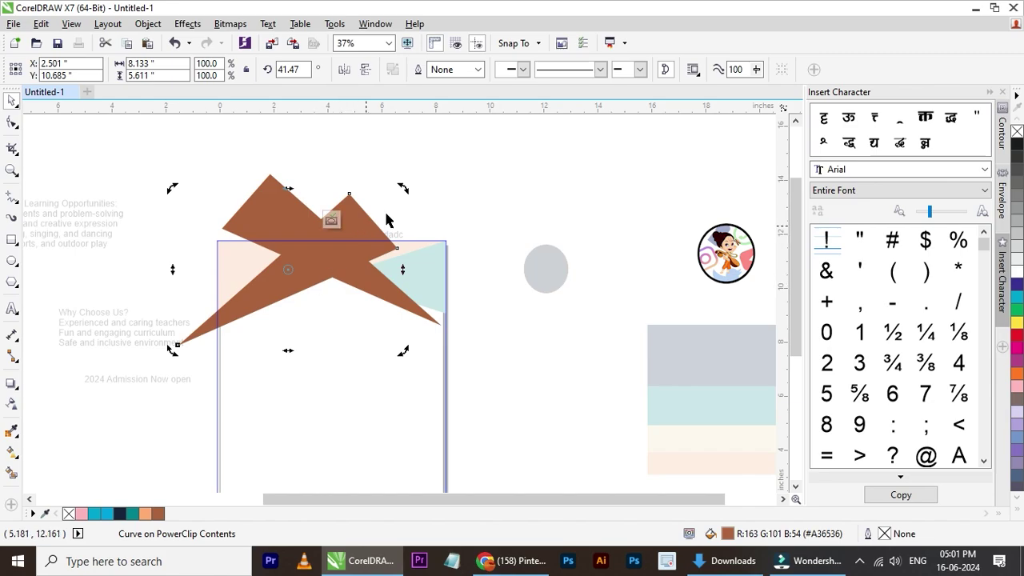
{"action": "left_click_drag", "start_coordinate": [403, 188], "coordinate": [409, 182]}
{"action": "left_click", "coordinate": [503, 196]}
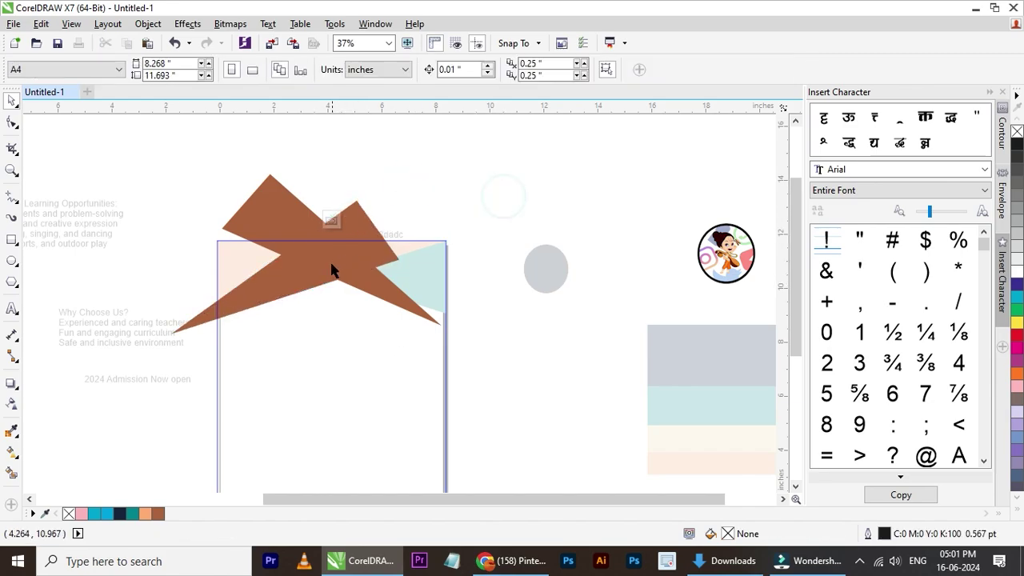
- Fill the brown copy with teal (#028391) from the palette
{"action": "left_click", "coordinate": [311, 272]}
{"action": "scroll", "coordinate": [272, 293], "scroll_direction": "up", "scroll_amount": 1}
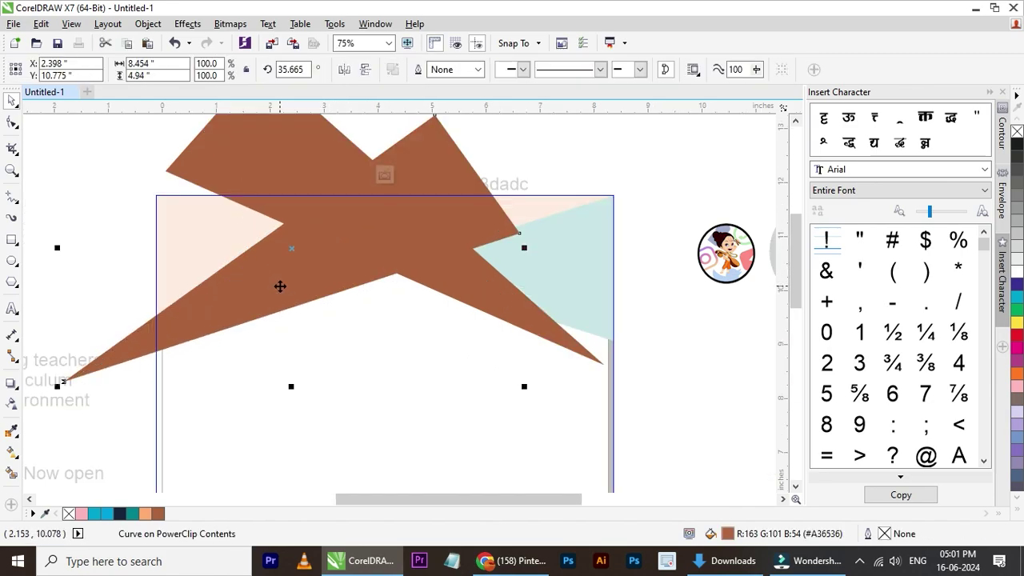
{"action": "left_click", "coordinate": [133, 515]}
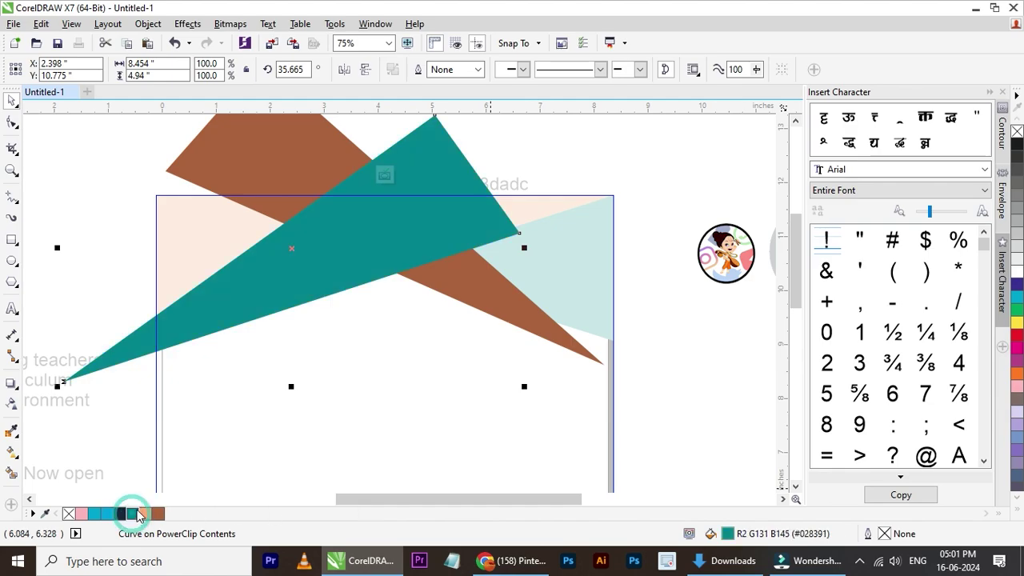
{"action": "left_click", "coordinate": [671, 285]}
{"action": "scroll", "coordinate": [357, 269], "scroll_direction": "down", "scroll_amount": 1}
- Select the clipped corner rectangle and open its PowerClip contents for editing
{"action": "left_click", "coordinate": [662, 206]}
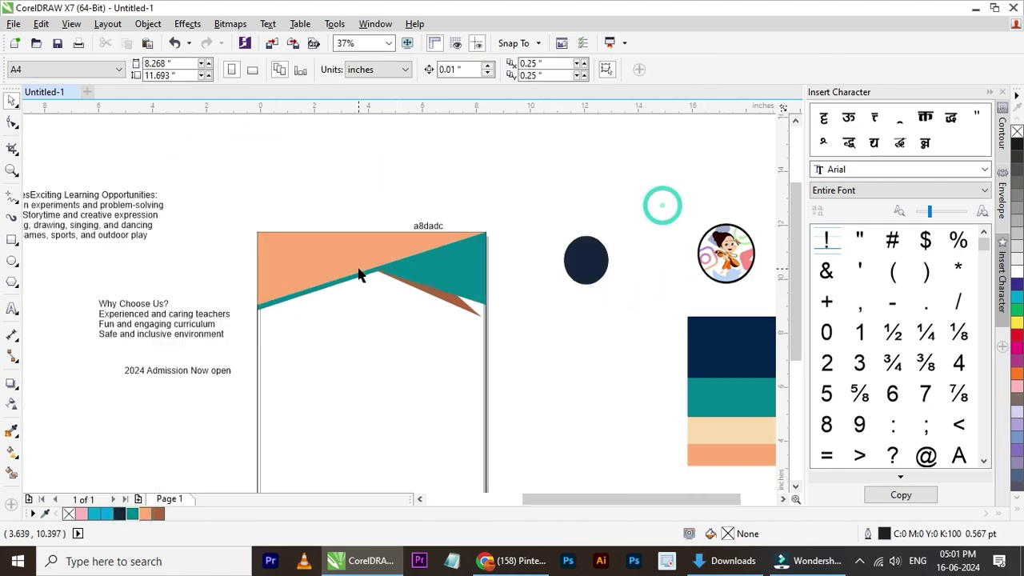
{"action": "scroll", "coordinate": [359, 274], "scroll_direction": "up", "scroll_amount": 1}
{"action": "left_click", "coordinate": [482, 281]}
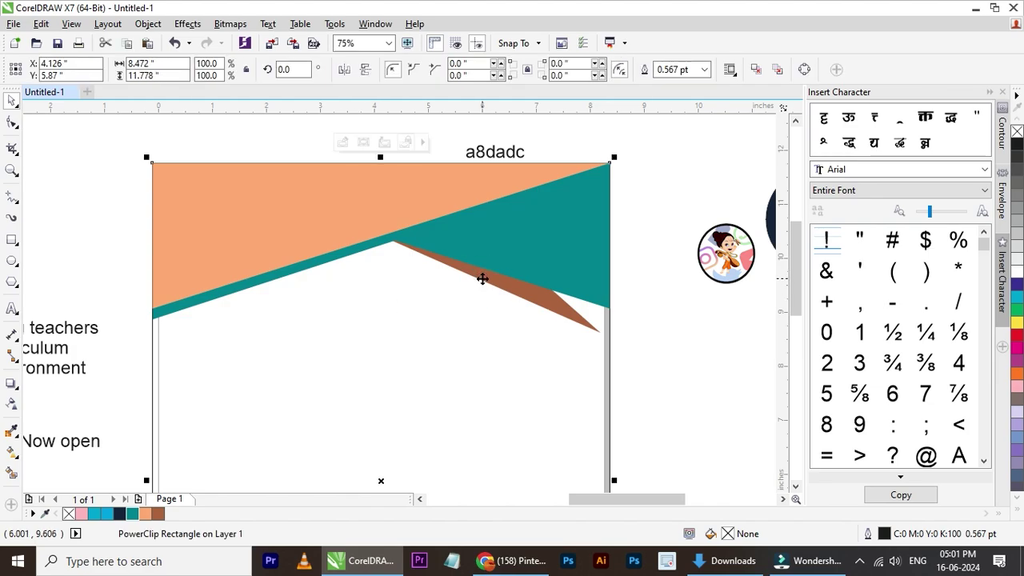
{"action": "left_click", "coordinate": [648, 232]}
{"action": "scroll", "coordinate": [364, 240], "scroll_direction": "down", "scroll_amount": 1}
{"action": "scroll", "coordinate": [364, 240], "scroll_direction": "up", "scroll_amount": 1}
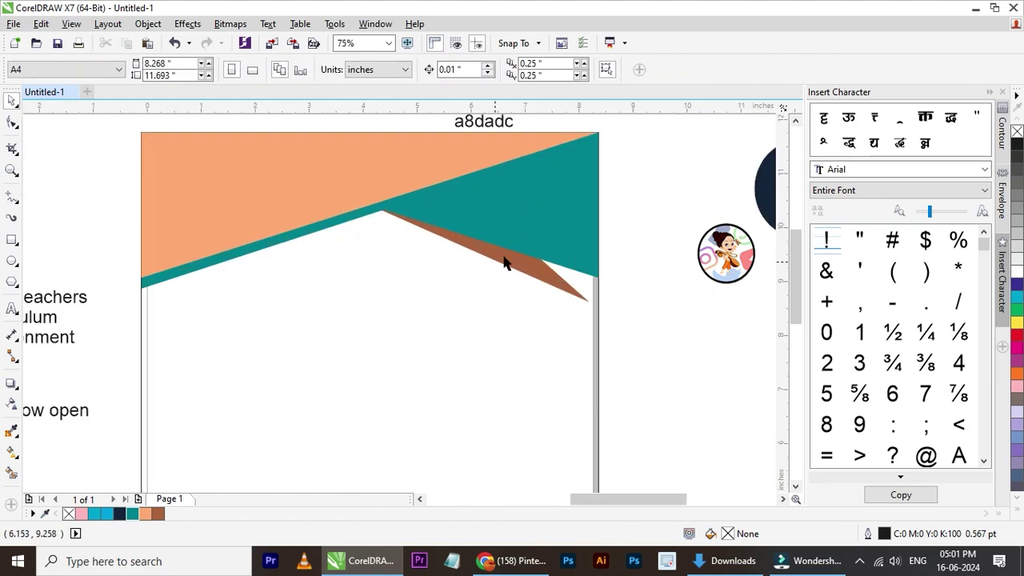
{"action": "left_click", "coordinate": [505, 254]}
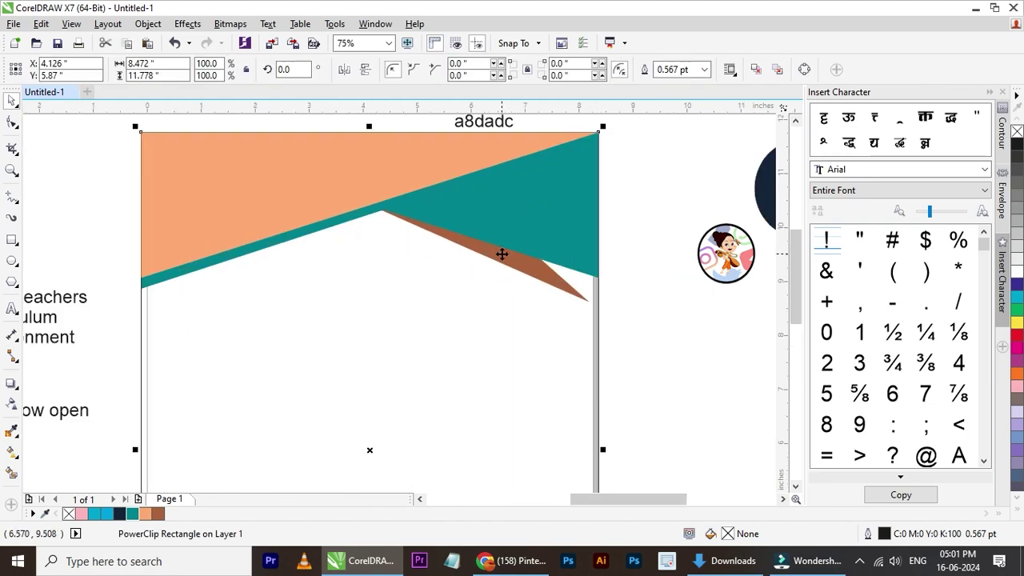
{"action": "left_click", "coordinate": [502, 255], "text": "ctrl"}
- Mirror the teal shape horizontally and vertically and back, then recolour it peach
{"action": "left_click", "coordinate": [283, 229]}
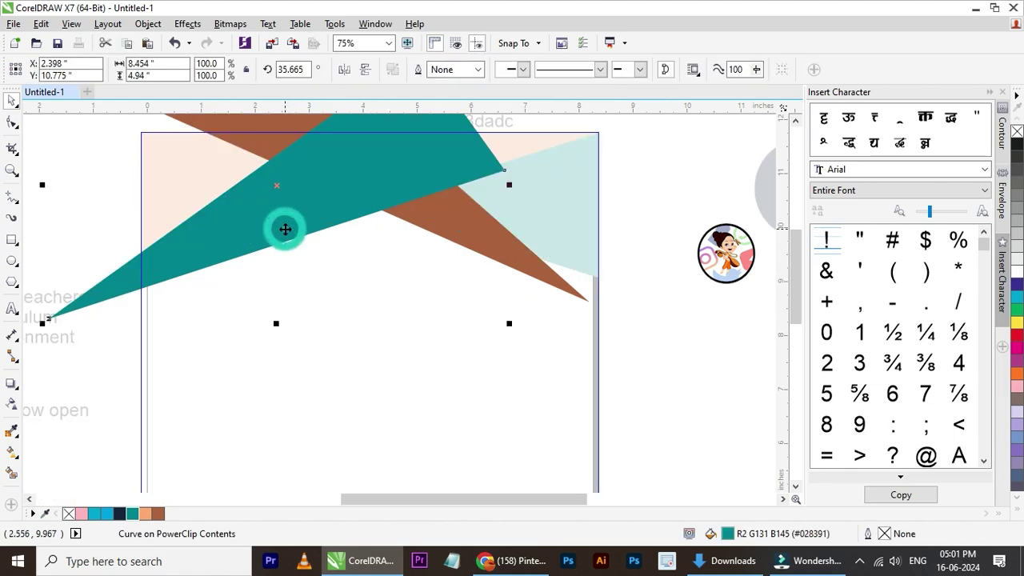
{"action": "left_click", "coordinate": [345, 70]}
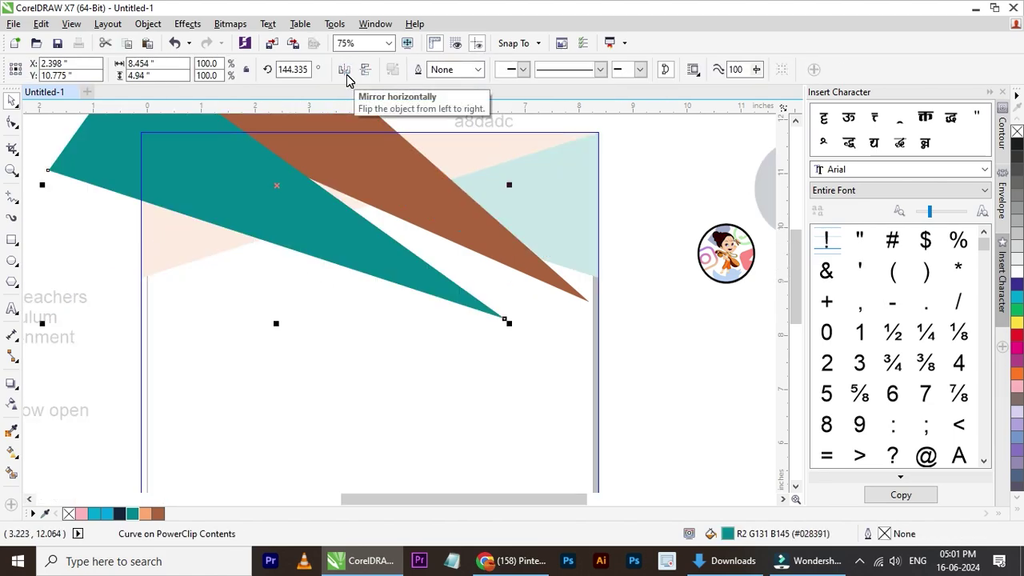
{"action": "left_click", "coordinate": [365, 69]}
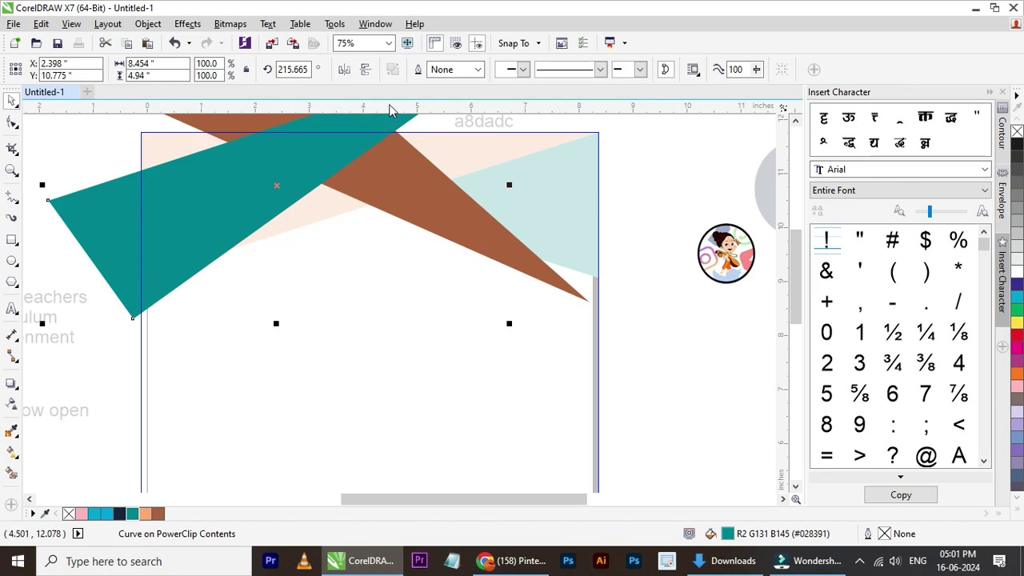
{"action": "left_click", "coordinate": [348, 71]}
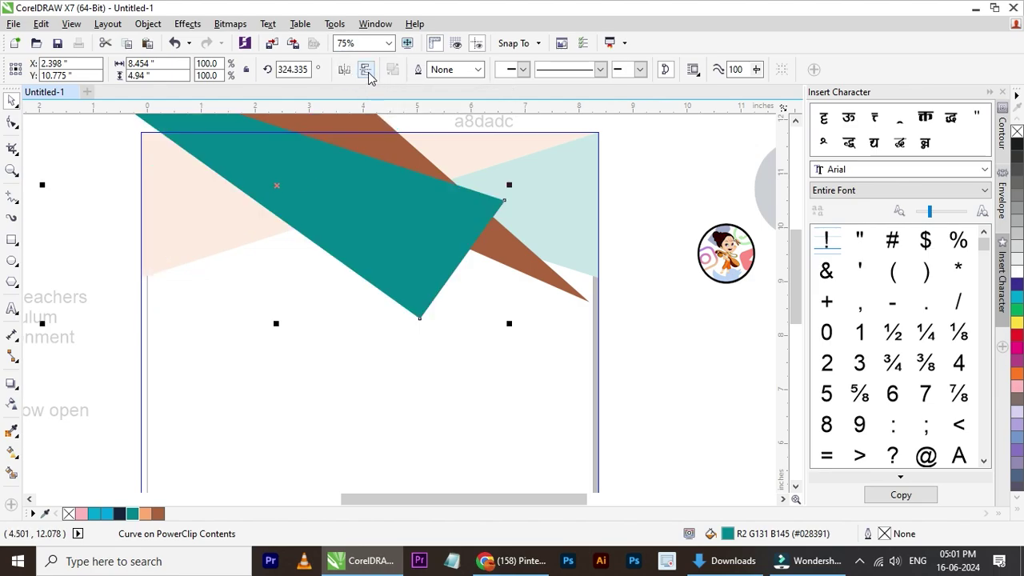
{"action": "left_click", "coordinate": [366, 70]}
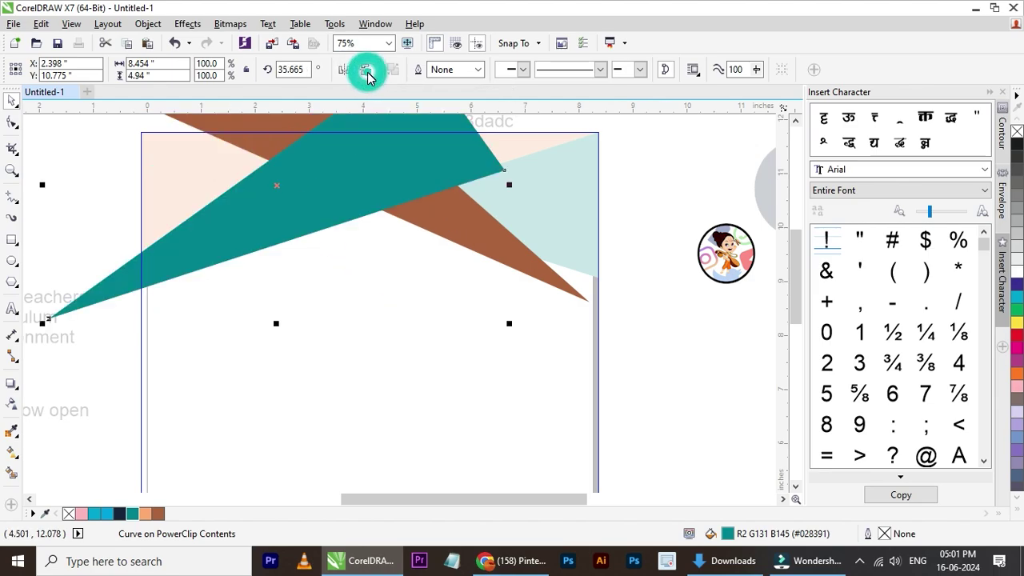
{"action": "left_click", "coordinate": [148, 516]}
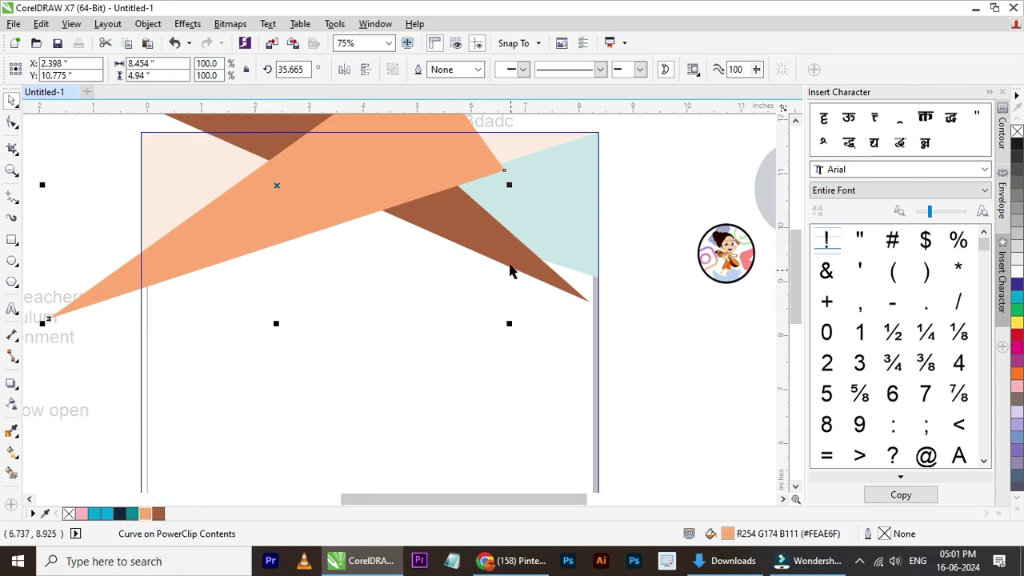
- Fill the brown shape teal, shift it right, rotate it to about 142.6°, and finish editing
{"action": "left_click", "coordinate": [509, 253]}
{"action": "left_click", "coordinate": [136, 514]}
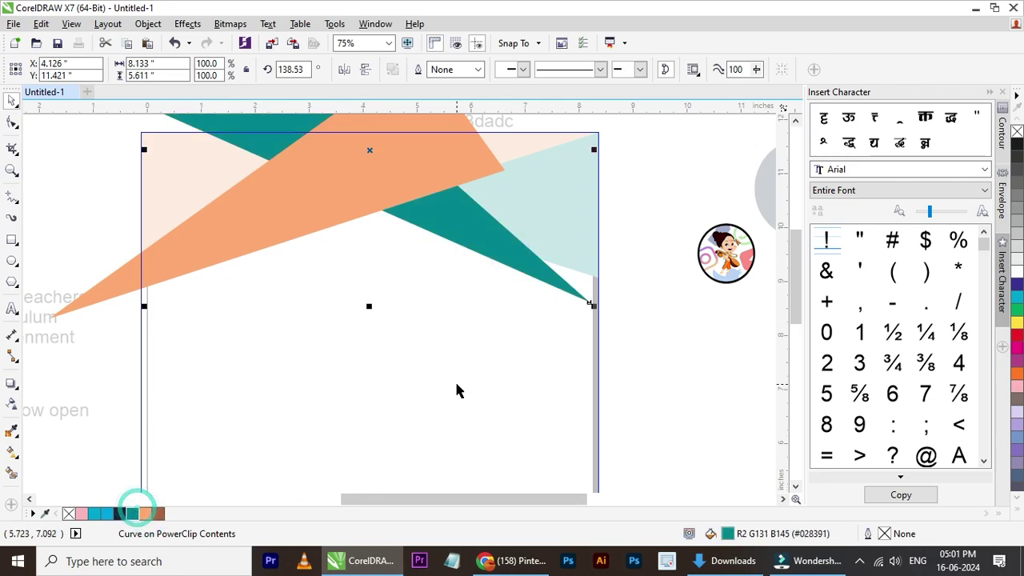
{"action": "left_click_drag", "start_coordinate": [553, 276], "coordinate": [568, 284]}
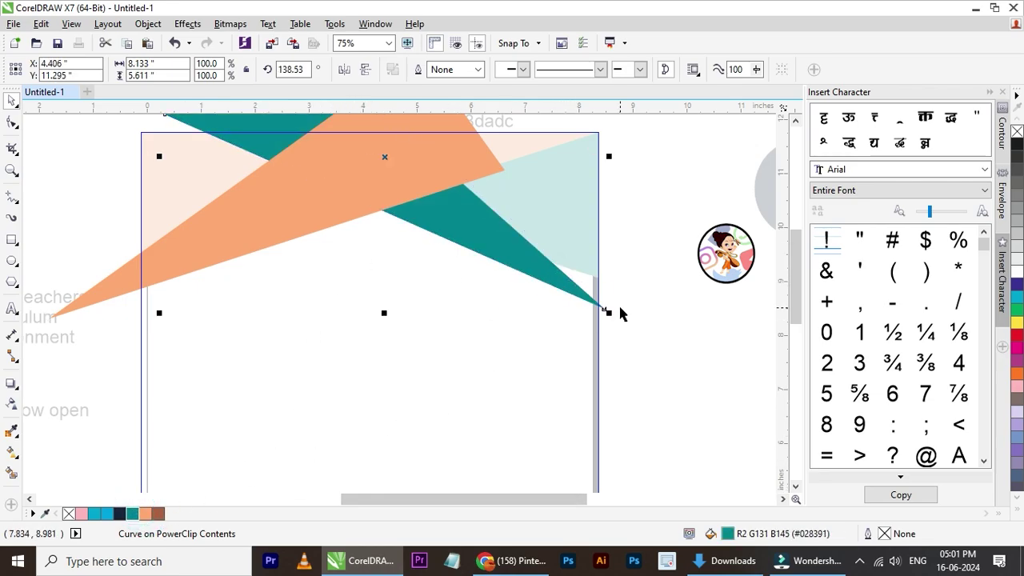
{"action": "left_click", "coordinate": [564, 289]}
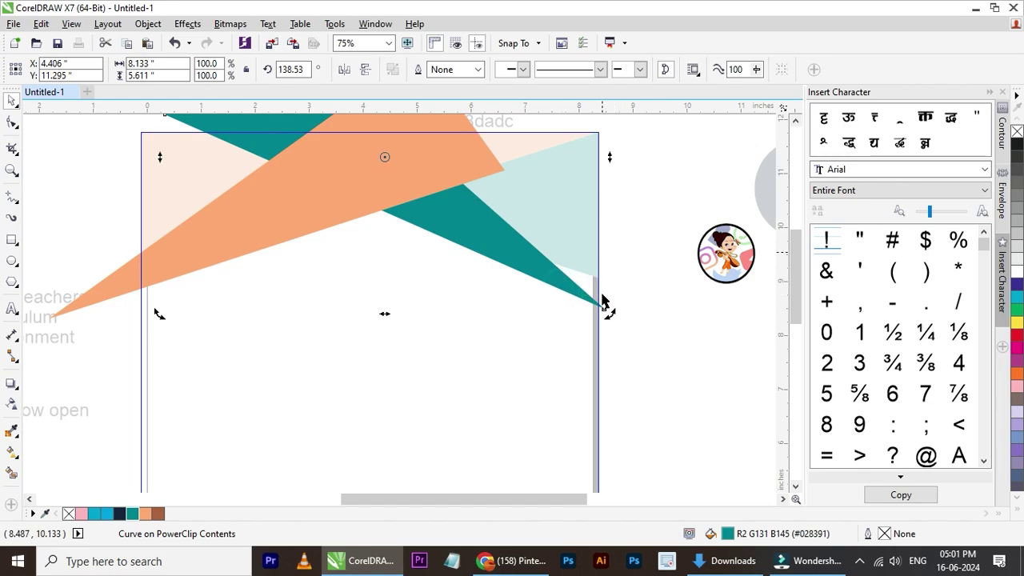
{"action": "left_click_drag", "start_coordinate": [607, 314], "coordinate": [618, 297]}
{"action": "scroll", "coordinate": [374, 222], "scroll_direction": "down", "scroll_amount": 2}
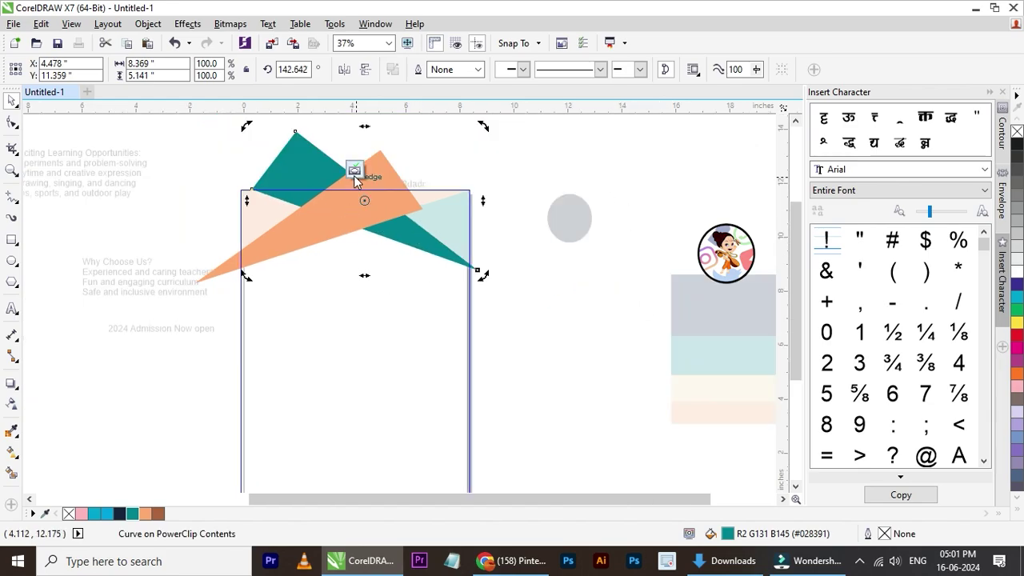
{"action": "left_click", "coordinate": [354, 175]}
{"action": "left_click", "coordinate": [569, 213]}
{"action": "scroll", "coordinate": [440, 236], "scroll_direction": "up", "scroll_amount": 2}
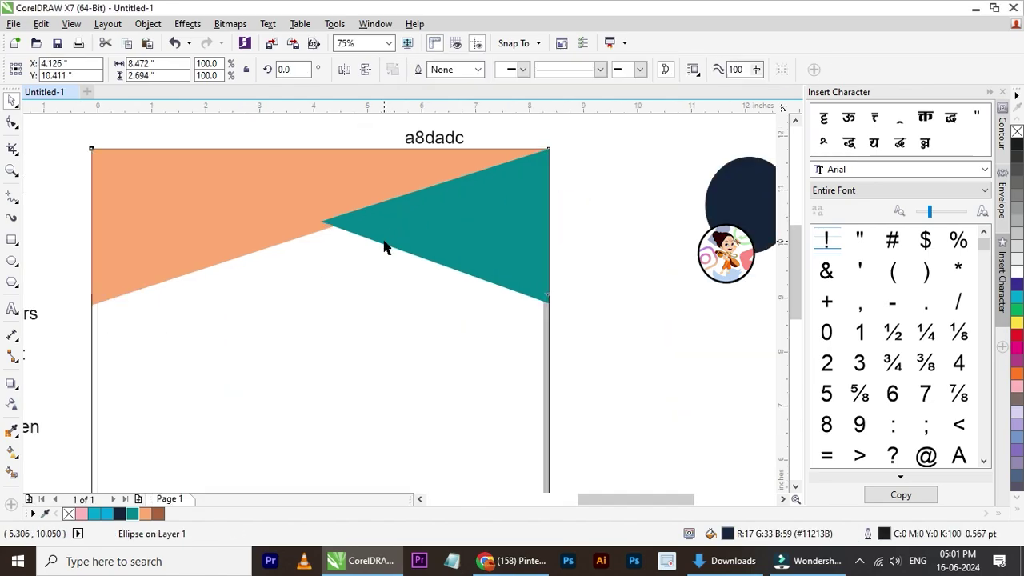
- Inside the corner PowerClip, lighten the peach shape's fill to a pale peach
{"action": "left_click", "coordinate": [384, 239]}
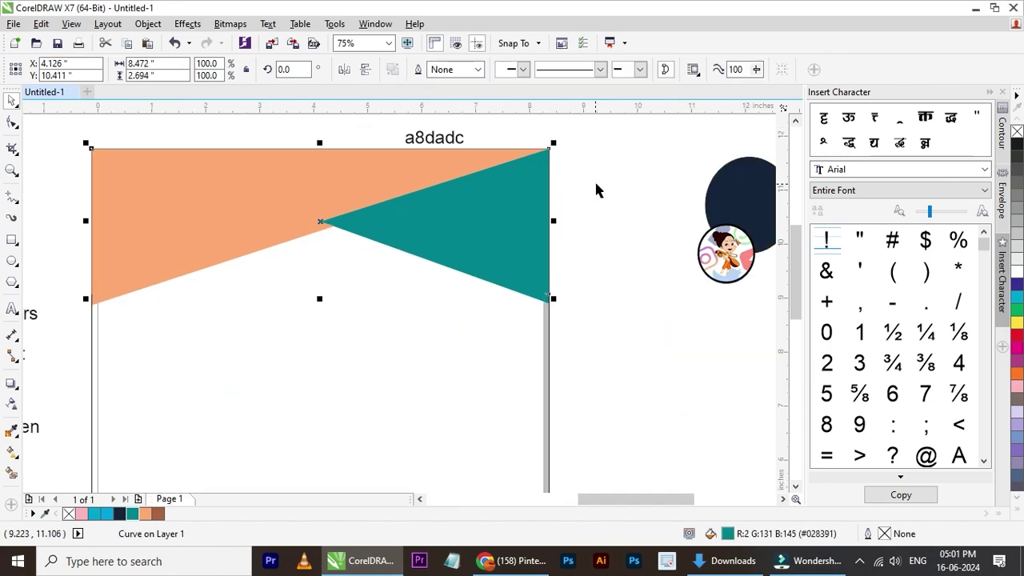
{"action": "left_click", "coordinate": [278, 221]}
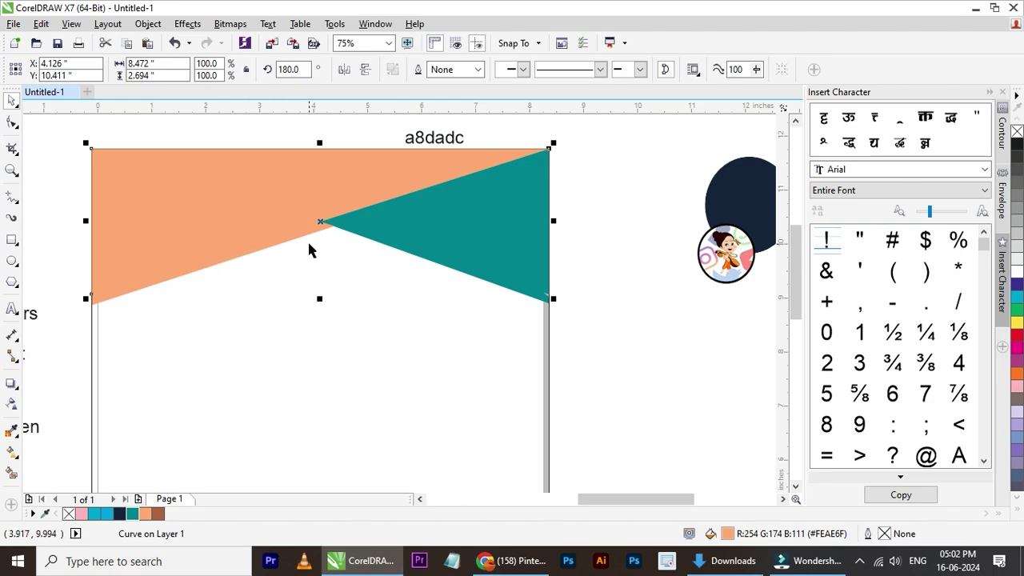
{"action": "left_click", "coordinate": [405, 278]}
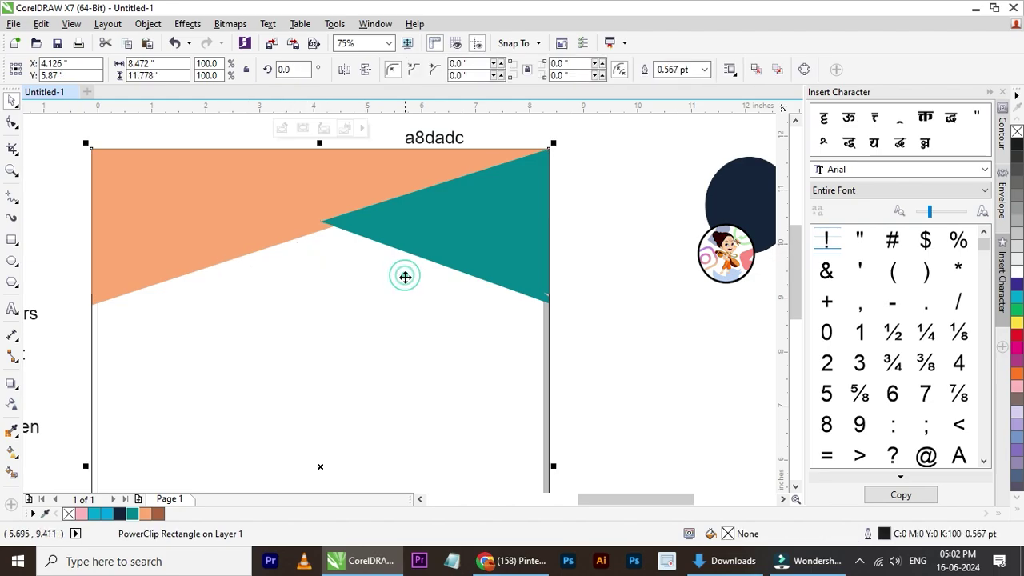
{"action": "left_click", "coordinate": [340, 286], "text": "ctrl"}
{"action": "left_click", "coordinate": [285, 229]}
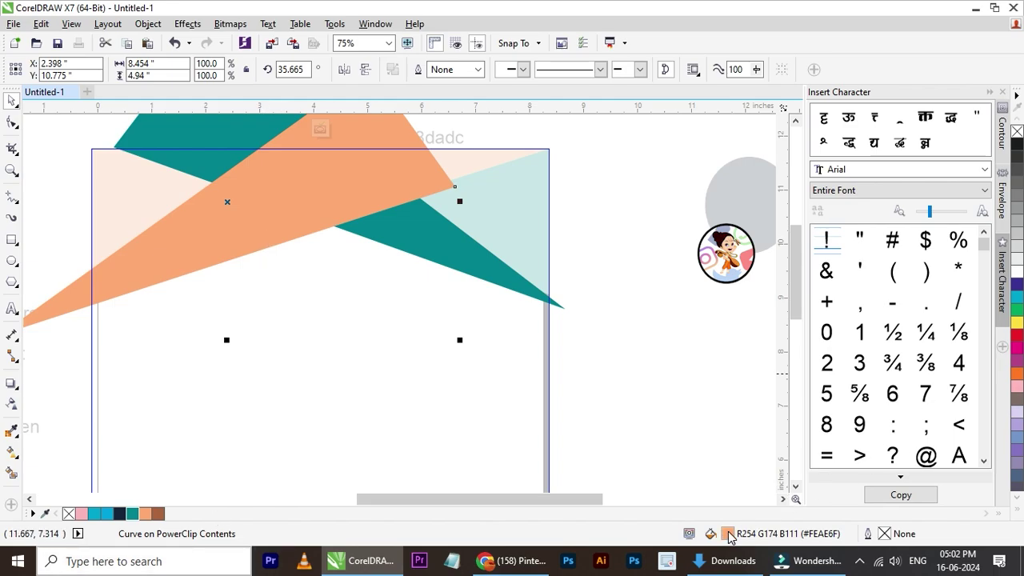
{"action": "left_click_drag", "start_coordinate": [332, 207], "coordinate": [234, 177]}
{"action": "left_click", "coordinate": [634, 364]}
{"action": "left_click", "coordinate": [629, 270]}
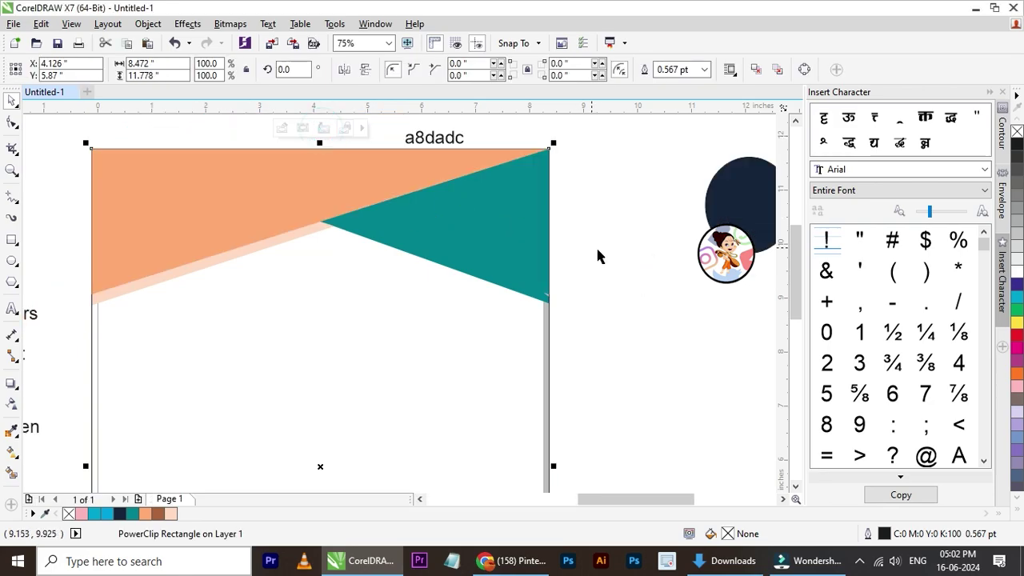
{"action": "left_click", "coordinate": [595, 245]}
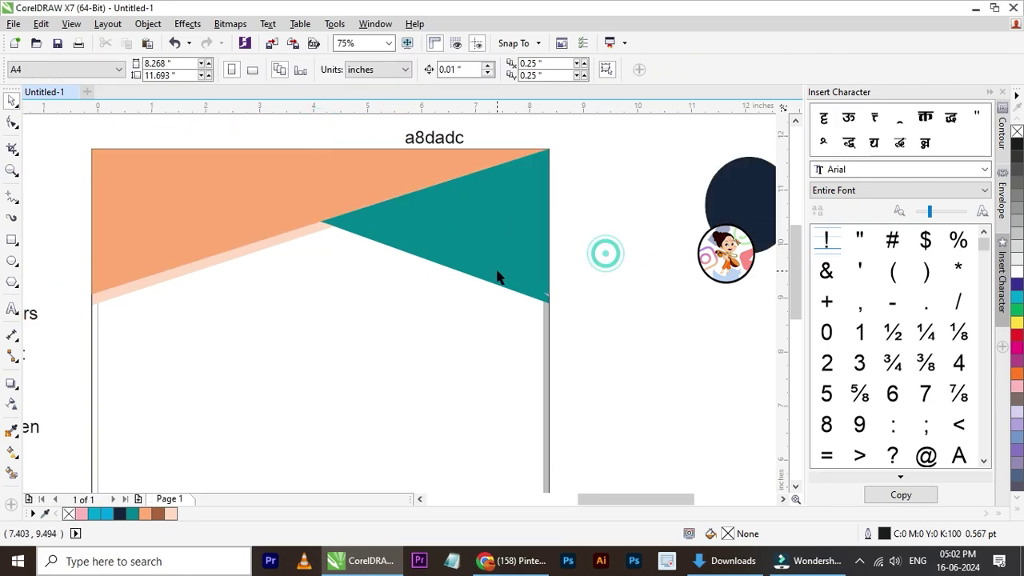
{"action": "left_click", "coordinate": [473, 249]}
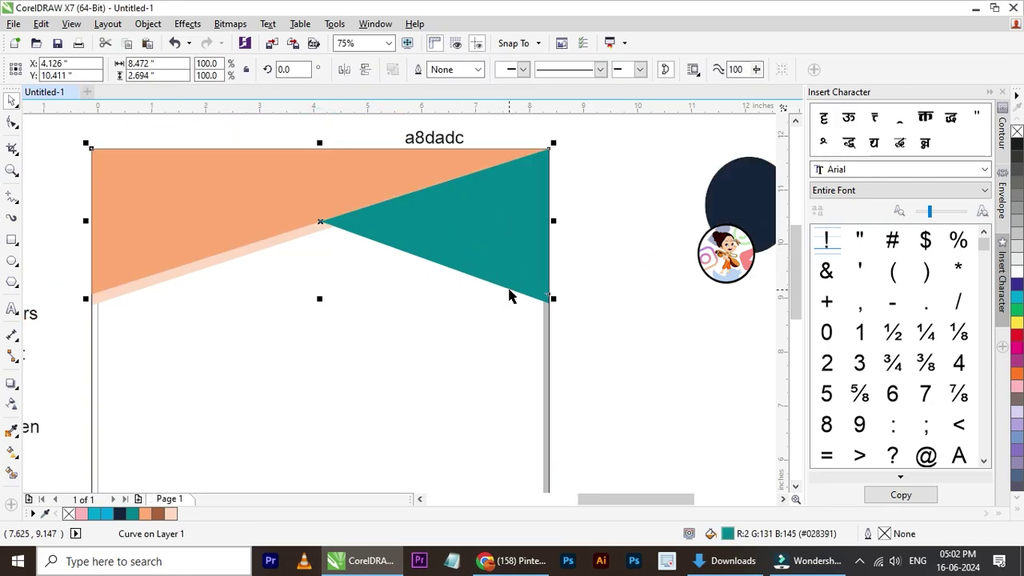
- Change the top-right triangle's fill to a lighter teal (#3AA9B5) and stop editing the PowerClip
{"action": "left_click", "coordinate": [438, 337]}
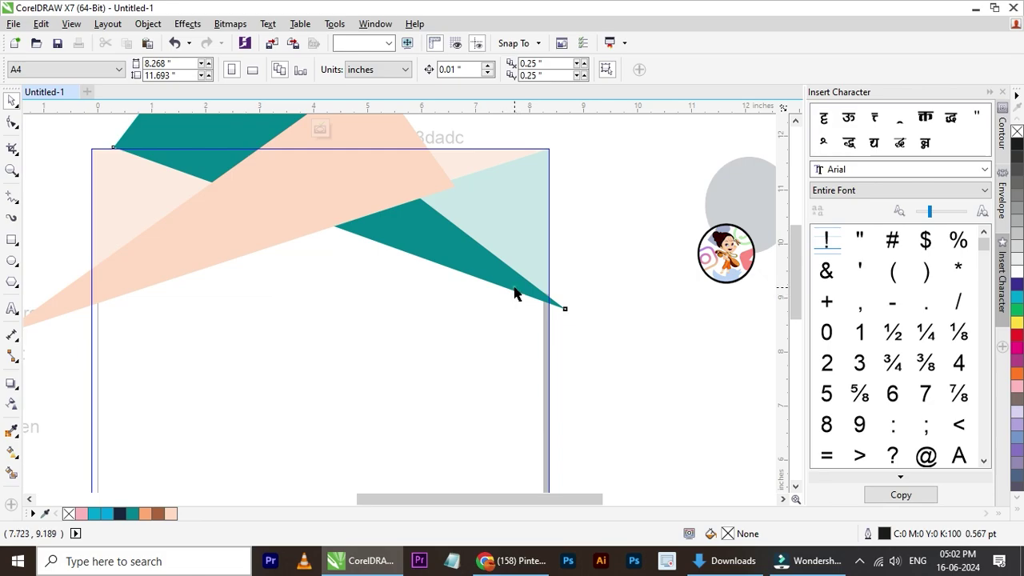
{"action": "left_click", "coordinate": [514, 288]}
{"action": "left_click", "coordinate": [514, 285]}
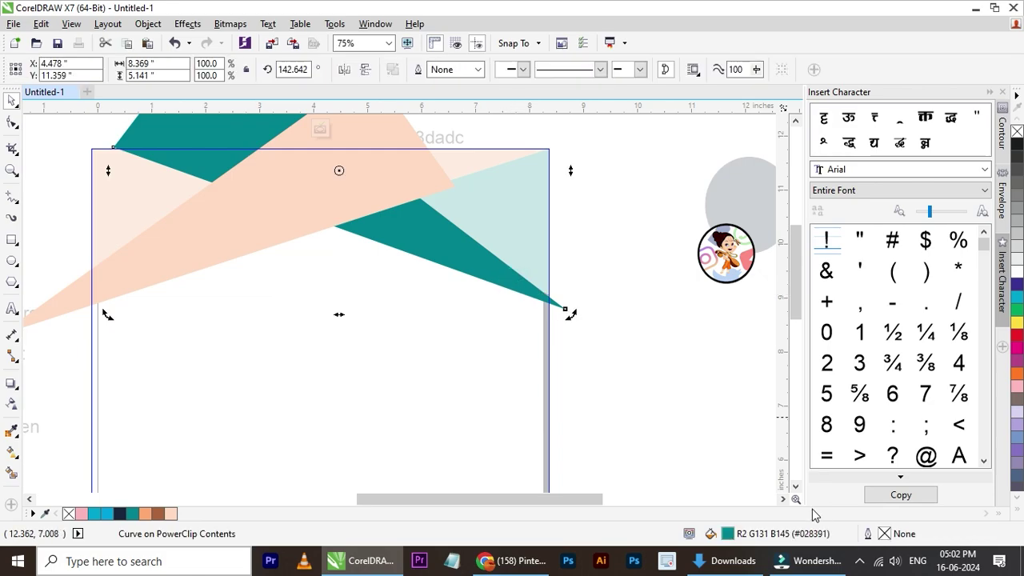
{"action": "double_click", "coordinate": [726, 534]}
{"action": "left_click", "coordinate": [291, 221]}
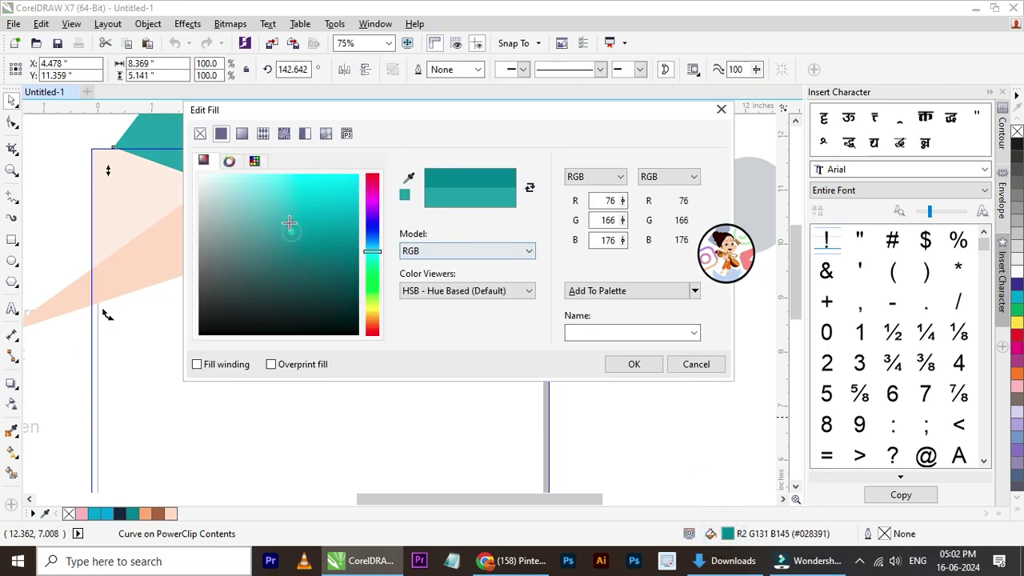
{"action": "left_click", "coordinate": [304, 208]}
{"action": "mouse_move", "coordinate": [311, 213]}
{"action": "left_mouse_down"}
{"action": "mouse_move", "coordinate": [315, 226]}
{"action": "mouse_move", "coordinate": [306, 221]}
{"action": "left_mouse_up"}
{"action": "left_click", "coordinate": [633, 364]}
{"action": "left_click", "coordinate": [617, 324]}
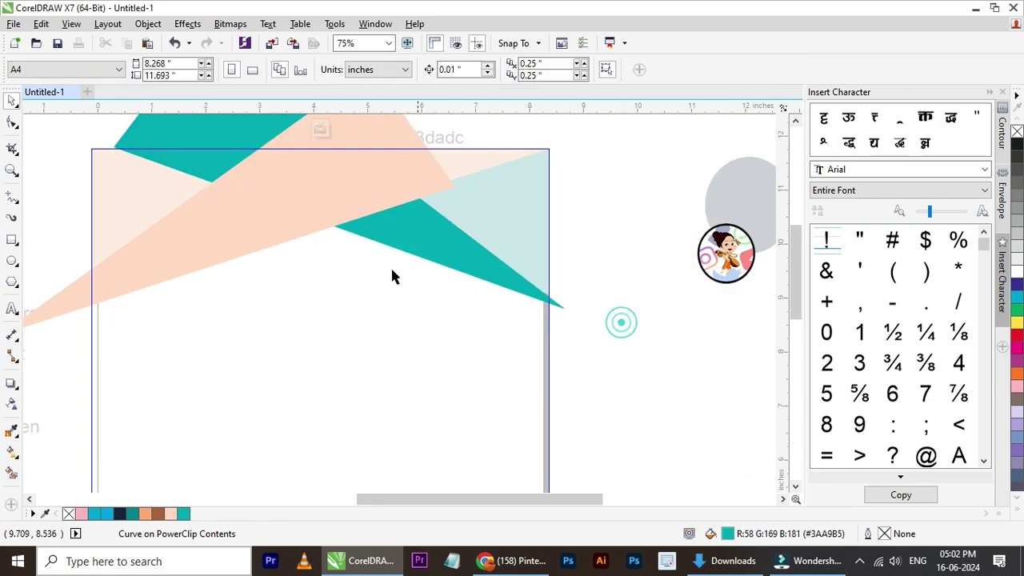
{"action": "left_click", "coordinate": [315, 128]}
- Draw a large ellipse over the lower part of the page with F7
{"action": "scroll", "coordinate": [344, 253], "scroll_direction": "down", "scroll_amount": 1}
{"action": "scroll", "coordinate": [304, 251], "scroll_direction": "up", "scroll_amount": 1}
{"action": "scroll", "coordinate": [249, 244], "scroll_direction": "down", "scroll_amount": 1}
{"action": "scroll", "coordinate": [250, 244], "scroll_direction": "down", "scroll_amount": 1}
{"action": "key", "text": "F7"}
{"action": "left_click_drag", "start_coordinate": [489, 230], "coordinate": [270, 465]}
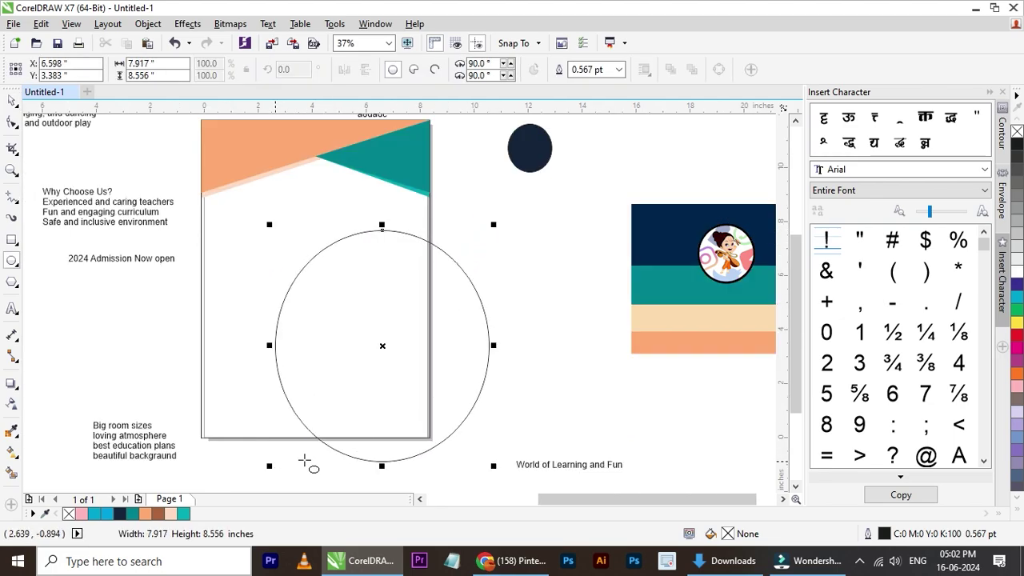
- Enlarge the circle to about 9.361 × 9.611 in and move it over the page's bottom-right corner
{"action": "left_click", "coordinate": [13, 102]}
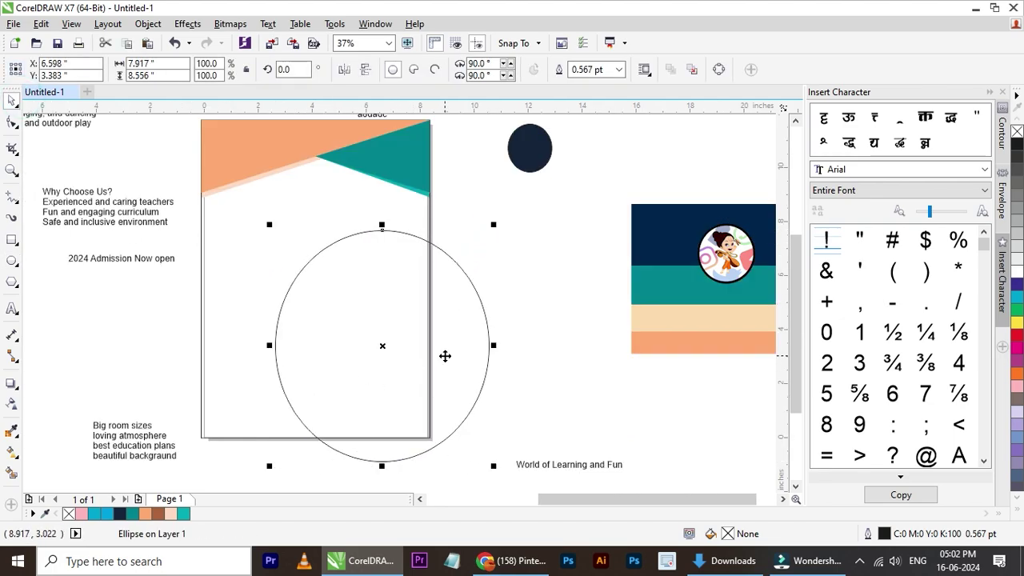
{"action": "left_click_drag", "start_coordinate": [445, 355], "coordinate": [339, 395]}
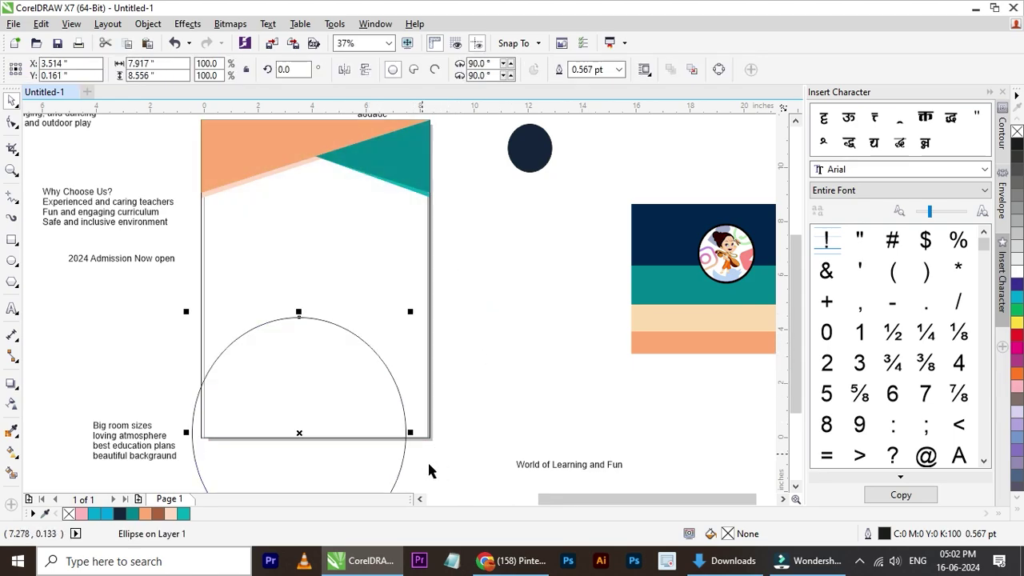
{"action": "left_click_drag", "start_coordinate": [412, 433], "coordinate": [451, 432]}
{"action": "left_click_drag", "start_coordinate": [347, 393], "coordinate": [345, 365]}
{"action": "left_click_drag", "start_coordinate": [319, 281], "coordinate": [320, 256]}
{"action": "left_click", "coordinate": [485, 278]}
{"action": "left_click_drag", "start_coordinate": [355, 350], "coordinate": [450, 372]}
{"action": "left_click", "coordinate": [551, 296]}
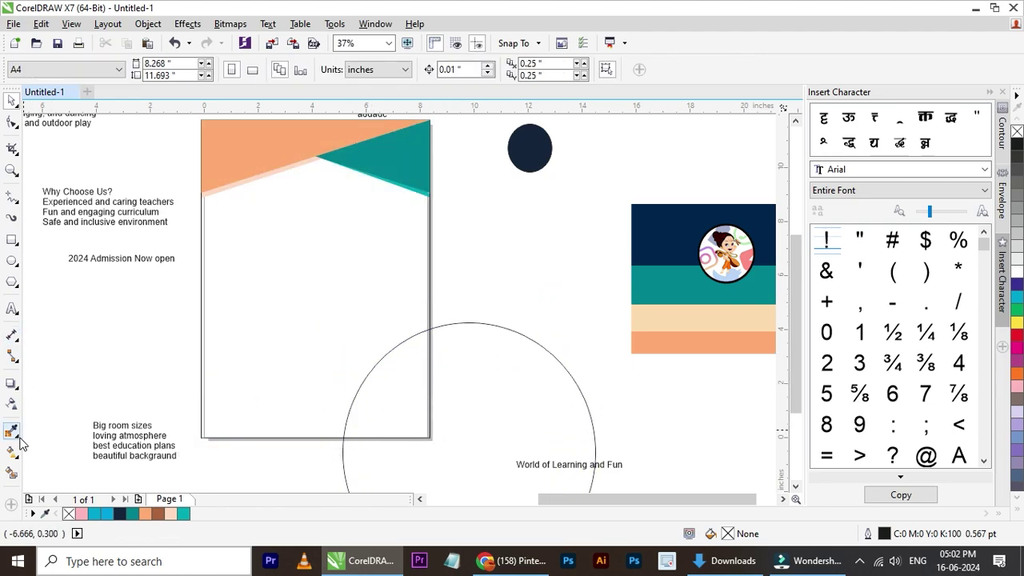
- Smart Fill the circle's overlap with the page, then delete the circle outline
{"action": "left_click", "coordinate": [12, 475]}
{"action": "left_click", "coordinate": [398, 421]}
{"action": "left_click", "coordinate": [12, 99]}
{"action": "left_click", "coordinate": [510, 284]}
{"action": "left_click", "coordinate": [473, 393]}
{"action": "key", "text": "Delete"}
- Remove the wedge's outline, scale it to 1.984 × 2.502 in, and align it to the page's right edge
{"action": "left_click", "coordinate": [409, 384]}
{"action": "right_click", "coordinate": [1016, 131]}
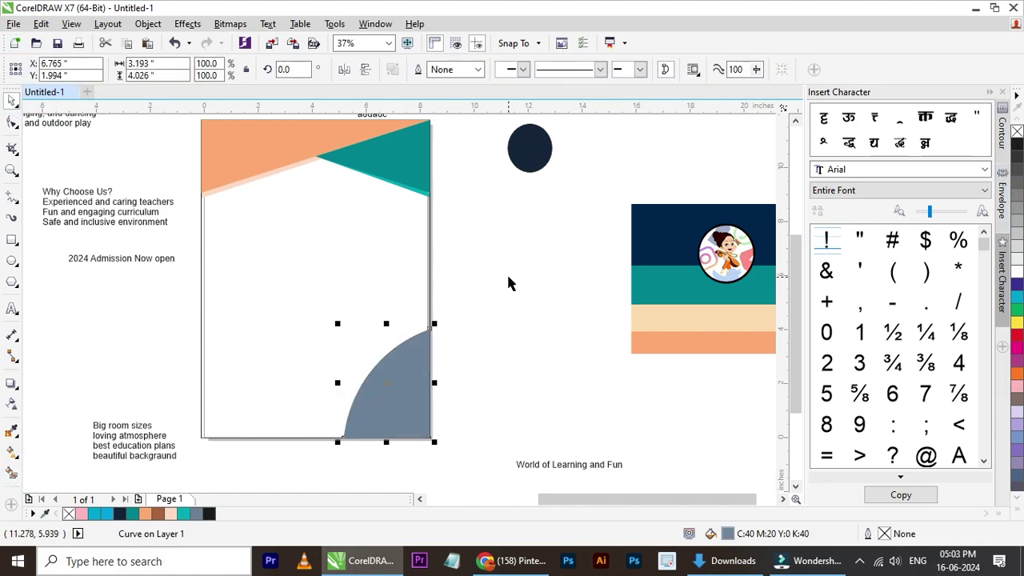
{"action": "scroll", "coordinate": [364, 419], "scroll_direction": "up", "scroll_amount": 1}
{"action": "left_click_drag", "start_coordinate": [499, 238], "coordinate": [432, 318]}
{"action": "left_click", "coordinate": [437, 256], "text": "shift"}
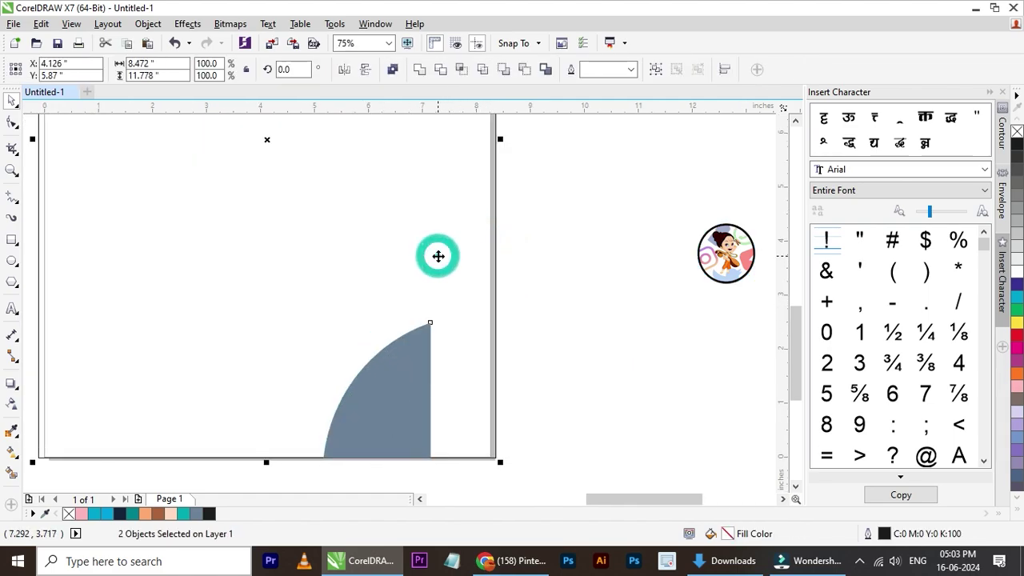
{"action": "key", "text": "r"}
{"action": "left_click", "coordinate": [614, 249]}
{"action": "left_click", "coordinate": [446, 380]}
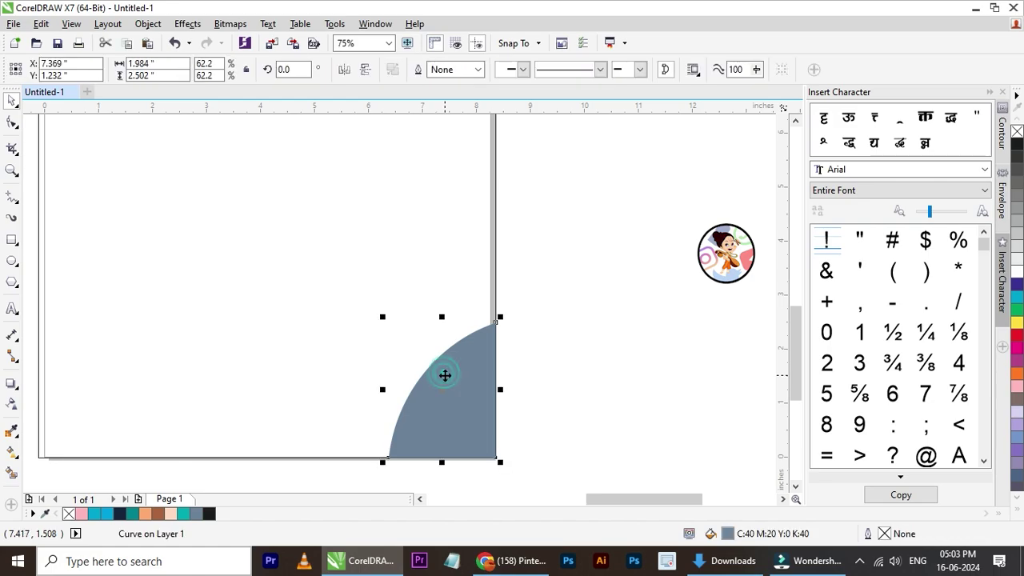
{"action": "scroll", "coordinate": [289, 419], "scroll_direction": "up", "scroll_amount": 2}
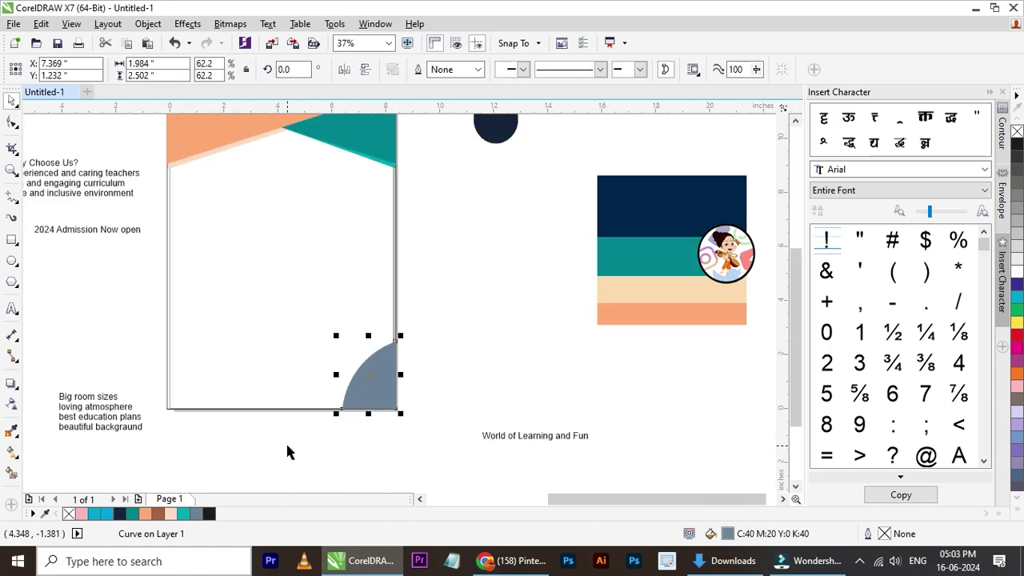
- Fill the bottom-right quarter-circle with the peach palette colour
{"action": "left_click", "coordinate": [144, 513]}
{"action": "left_click", "coordinate": [441, 393]}
{"action": "left_click", "coordinate": [361, 399]}
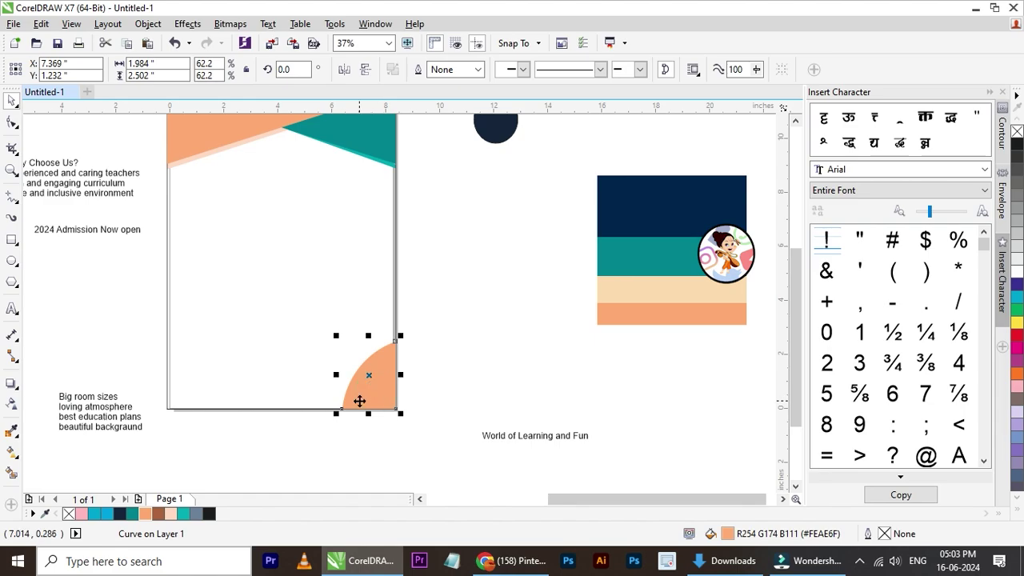
{"action": "scroll", "coordinate": [359, 400], "scroll_direction": "up", "scroll_amount": 2}
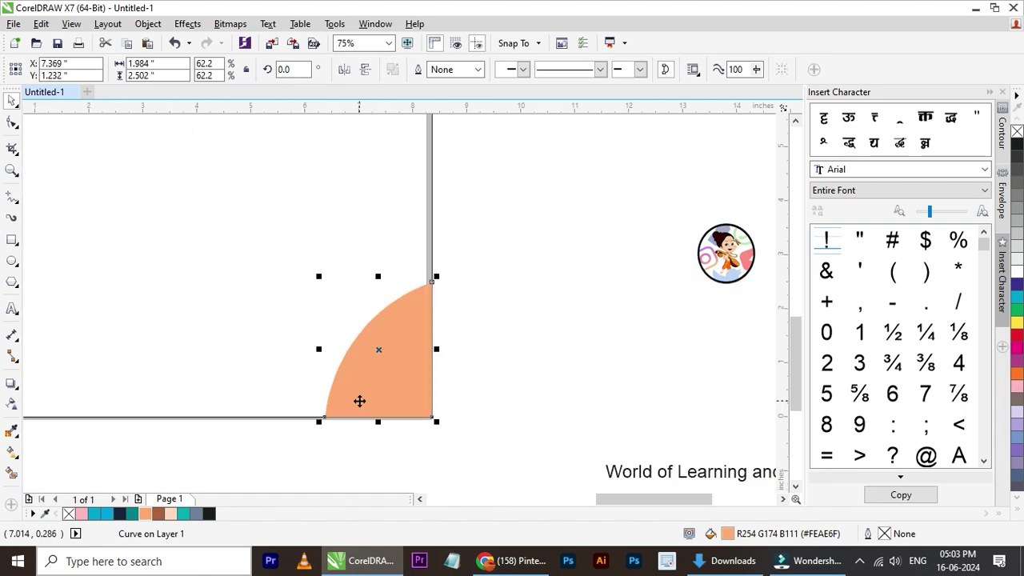
- Make a mirrored copy of the quarter-circle at the left corner, then delete that copy
{"action": "left_click", "coordinate": [272, 345]}
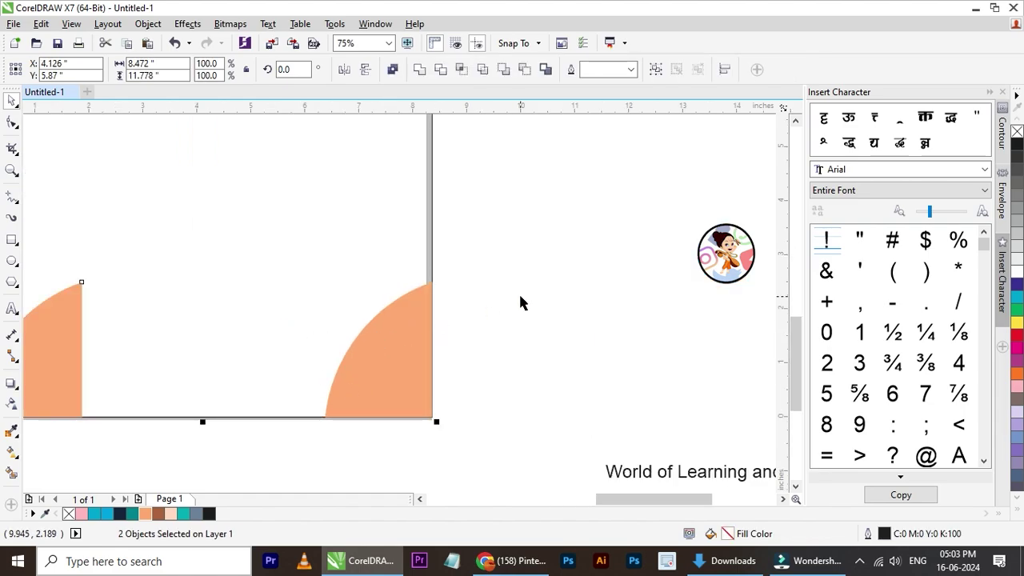
{"action": "left_click", "coordinate": [520, 293]}
{"action": "scroll", "coordinate": [521, 293], "scroll_direction": "down", "scroll_amount": 2}
{"action": "left_click", "coordinate": [234, 346]}
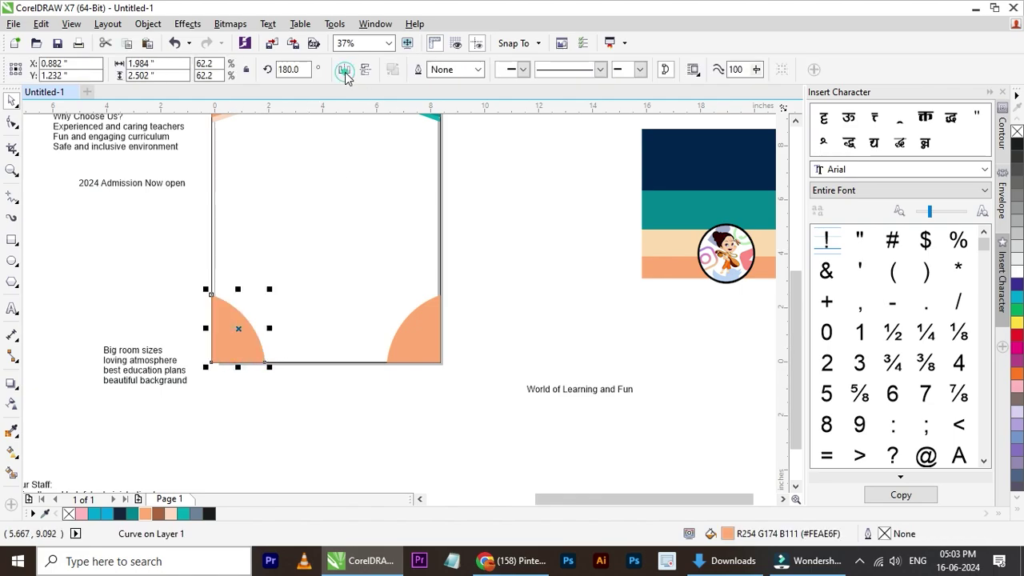
{"action": "left_click", "coordinate": [507, 260]}
{"action": "scroll", "coordinate": [271, 317], "scroll_direction": "down", "scroll_amount": 4}
{"action": "scroll", "coordinate": [269, 296], "scroll_direction": "up", "scroll_amount": 4}
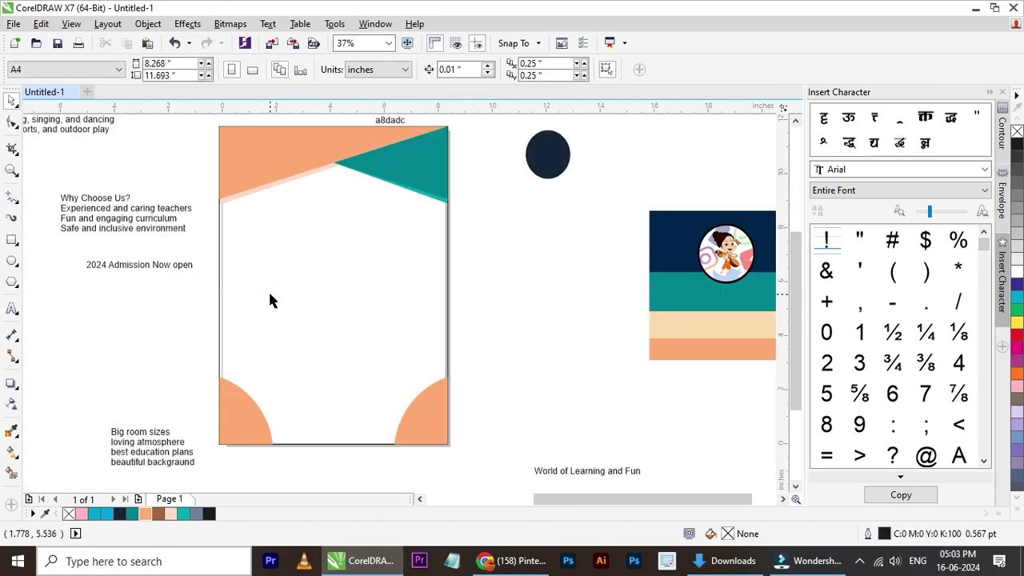
{"action": "left_click", "coordinate": [250, 419]}
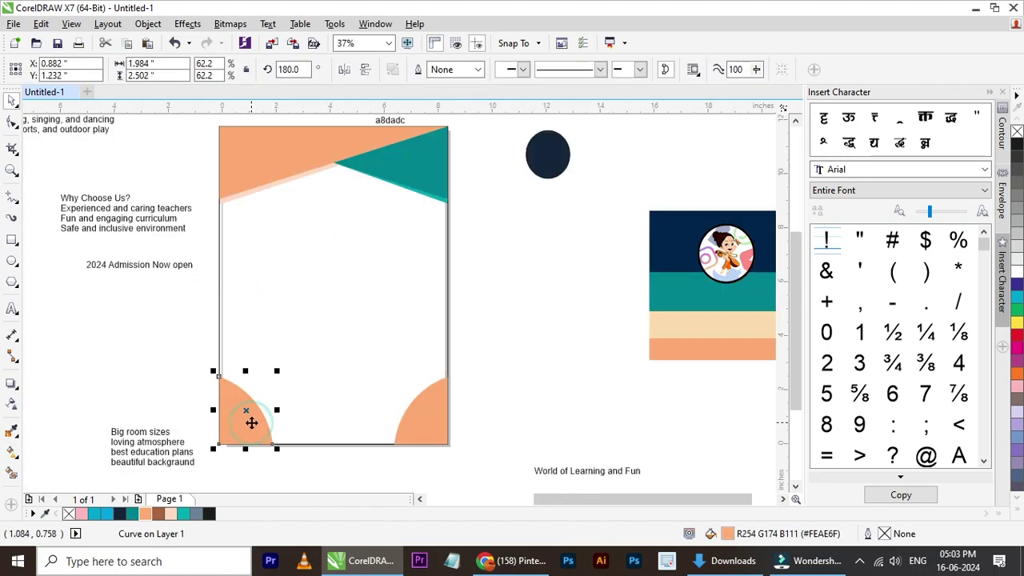
{"action": "key", "text": "Delete"}
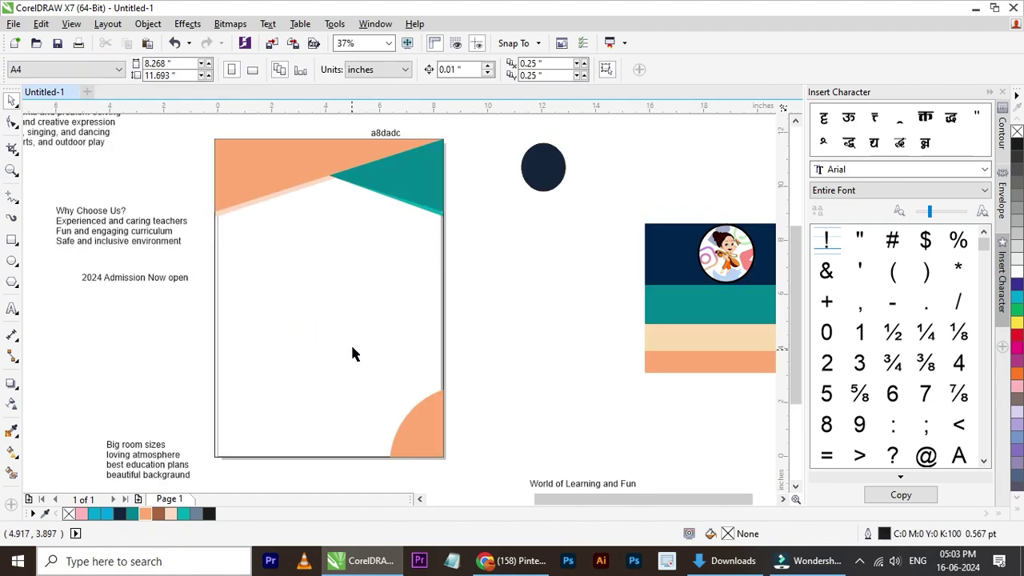
{"action": "scroll", "coordinate": [355, 354], "scroll_direction": "down", "scroll_amount": 2}
- Drag the sangga-rima-roman school building photo from Downloads onto the CorelDRAW canvas
{"action": "left_click", "coordinate": [733, 561]}
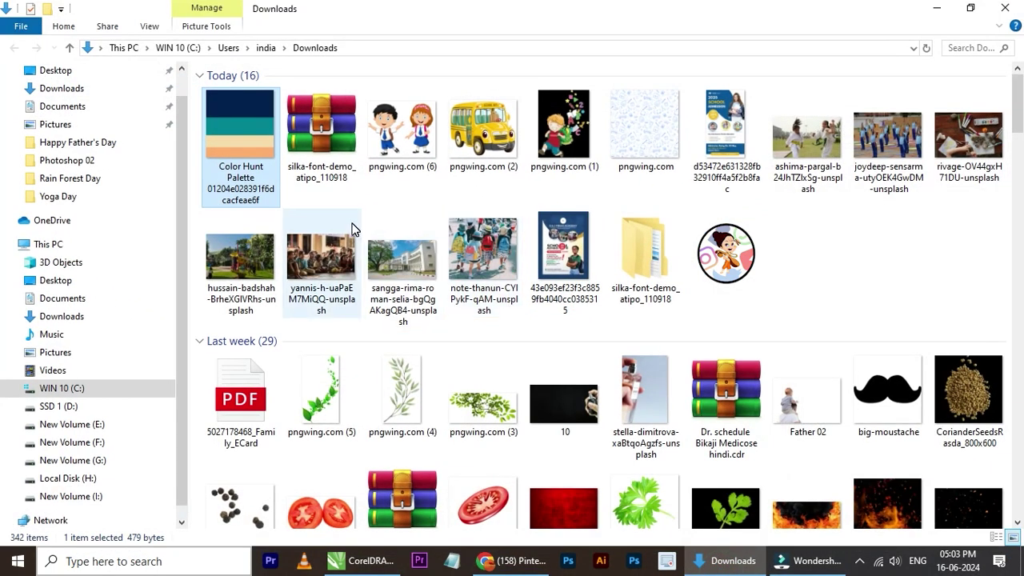
{"action": "left_click", "coordinate": [910, 146]}
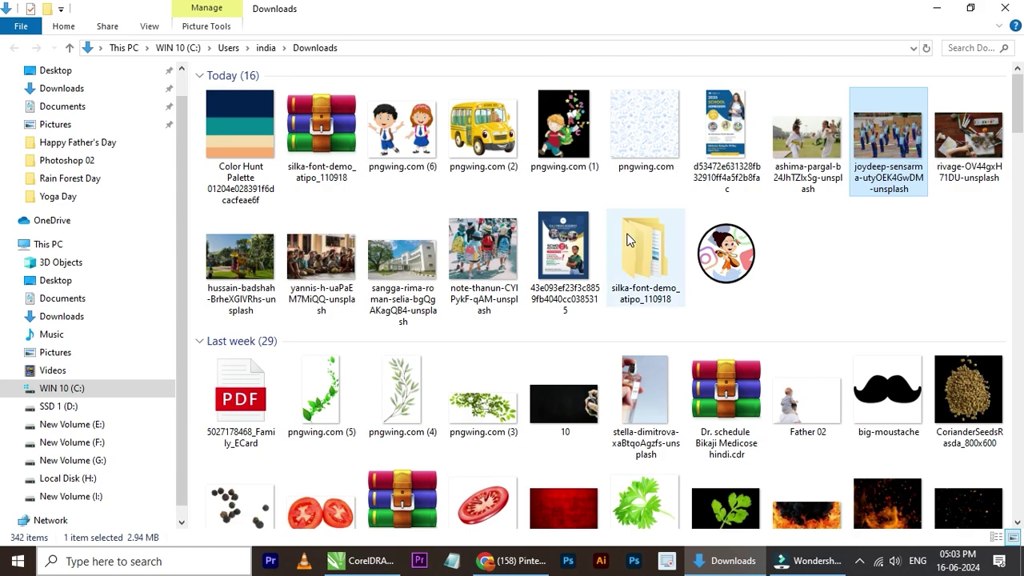
{"action": "left_click", "coordinate": [318, 276]}
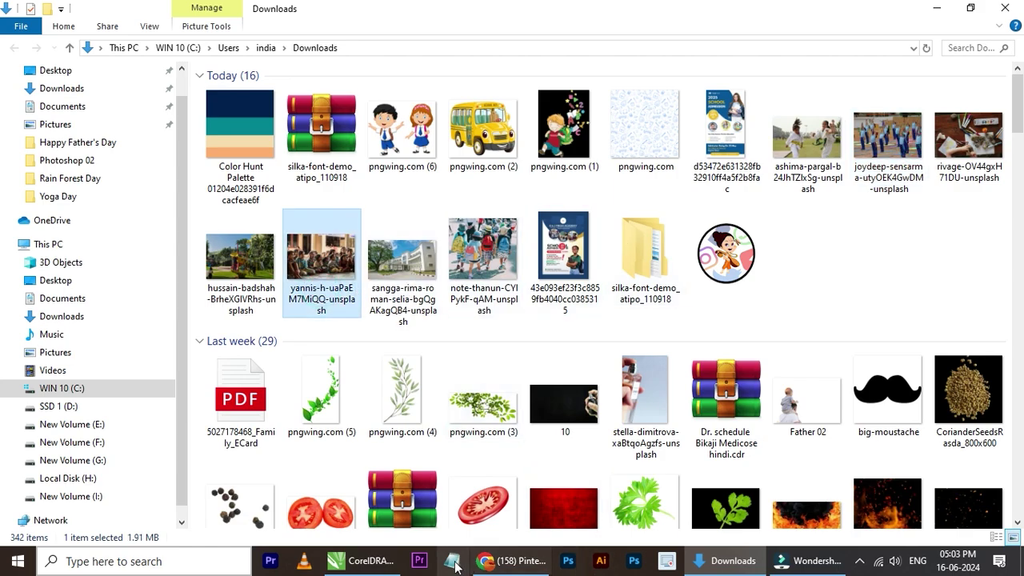
{"action": "left_click", "coordinate": [358, 561]}
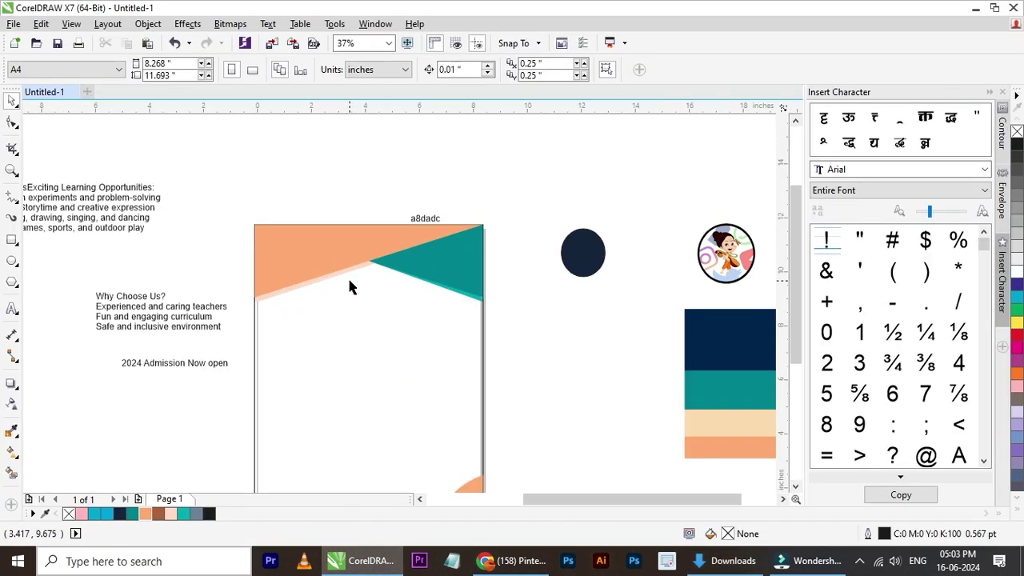
{"action": "scroll", "coordinate": [353, 276], "scroll_direction": "up", "scroll_amount": 2}
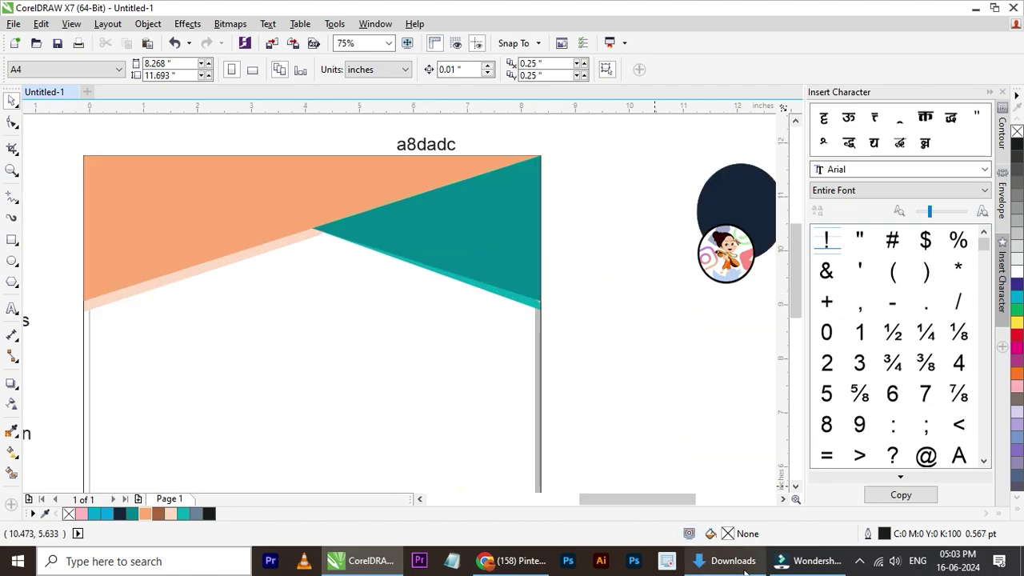
{"action": "left_click", "coordinate": [725, 561]}
{"action": "left_click", "coordinate": [400, 268]}
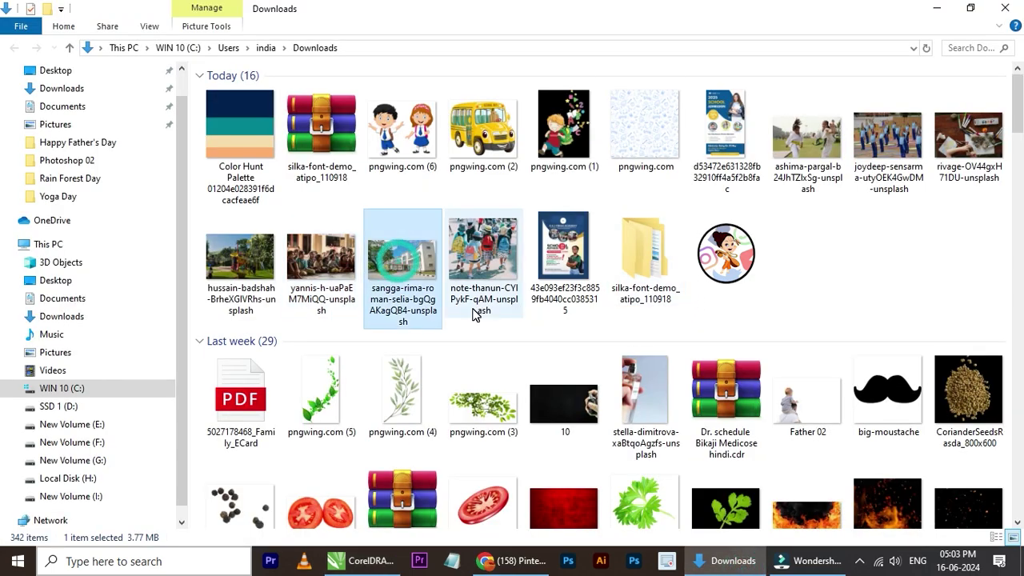
{"action": "left_click_drag", "start_coordinate": [402, 277], "coordinate": [525, 253]}
- Scale the school building photo down to a small thumbnail beside the page
{"action": "scroll", "coordinate": [525, 252], "scroll_direction": "down", "scroll_amount": 6}
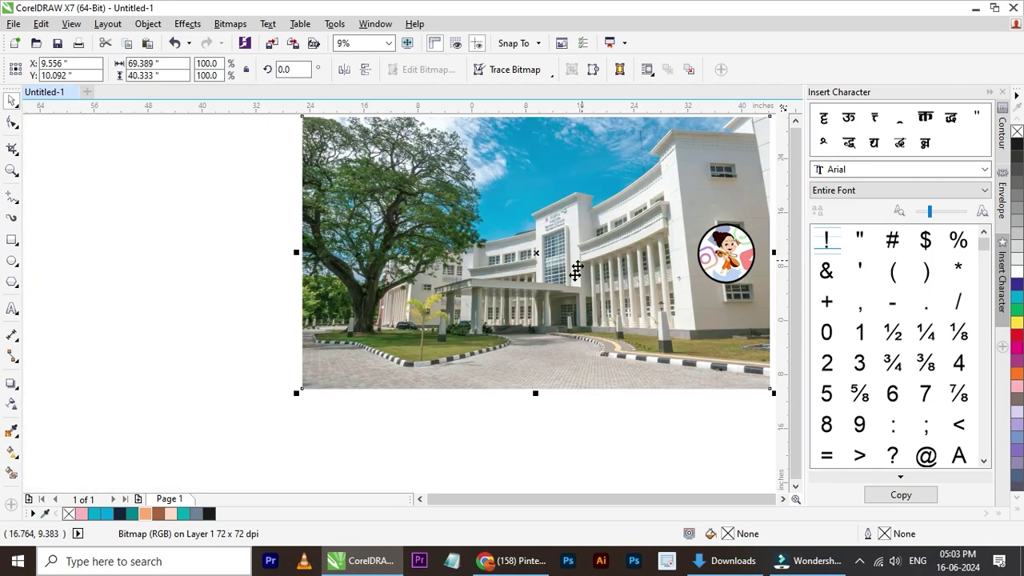
{"action": "left_click_drag", "start_coordinate": [295, 396], "coordinate": [498, 276]}
{"action": "scroll", "coordinate": [506, 245], "scroll_direction": "up", "scroll_amount": 4}
{"action": "left_click_drag", "start_coordinate": [477, 188], "coordinate": [601, 259]}
{"action": "scroll", "coordinate": [615, 292], "scroll_direction": "up", "scroll_amount": 2}
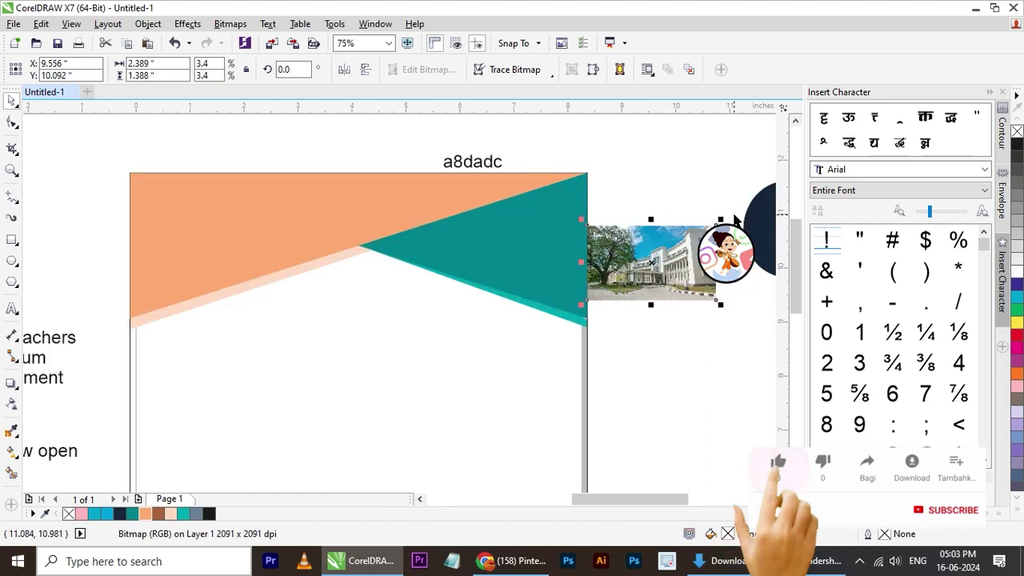
- Draw an unfilled 1.256 × 1.368 in ellipse over the peach header's left edge
{"action": "left_click", "coordinate": [12, 261]}
{"action": "scroll", "coordinate": [195, 321], "scroll_direction": "up", "scroll_amount": 2}
{"action": "left_click_drag", "start_coordinate": [96, 233], "coordinate": [252, 403]}
- Nudge the oval upward and shrink it slightly
{"action": "left_click", "coordinate": [12, 104]}
{"action": "key", "text": "Up"}
{"action": "key", "text": "Up"}
{"action": "key", "text": "Up"}
{"action": "key", "text": "Up"}
{"action": "key", "text": "Up"}
{"action": "key", "text": "Up"}
{"action": "key", "text": "Up"}
{"action": "left_click", "coordinate": [253, 307]}
{"action": "key", "text": "Up"}
{"action": "key", "text": "Up"}
{"action": "left_click_drag", "start_coordinate": [254, 396], "coordinate": [237, 377]}
{"action": "left_click_drag", "start_coordinate": [238, 299], "coordinate": [239, 299]}
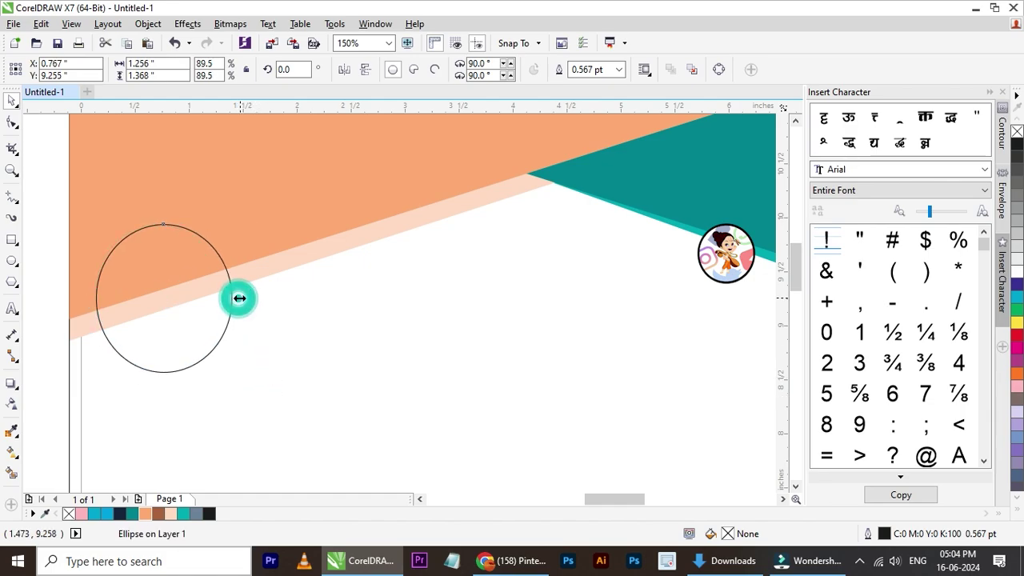
{"action": "scroll", "coordinate": [337, 318], "scroll_direction": "down", "scroll_amount": 5}
{"action": "scroll", "coordinate": [334, 319], "scroll_direction": "up", "scroll_amount": 2}
- Fill the page background rectangle with navy sampled from the palette rectangle
{"action": "left_click", "coordinate": [335, 319]}
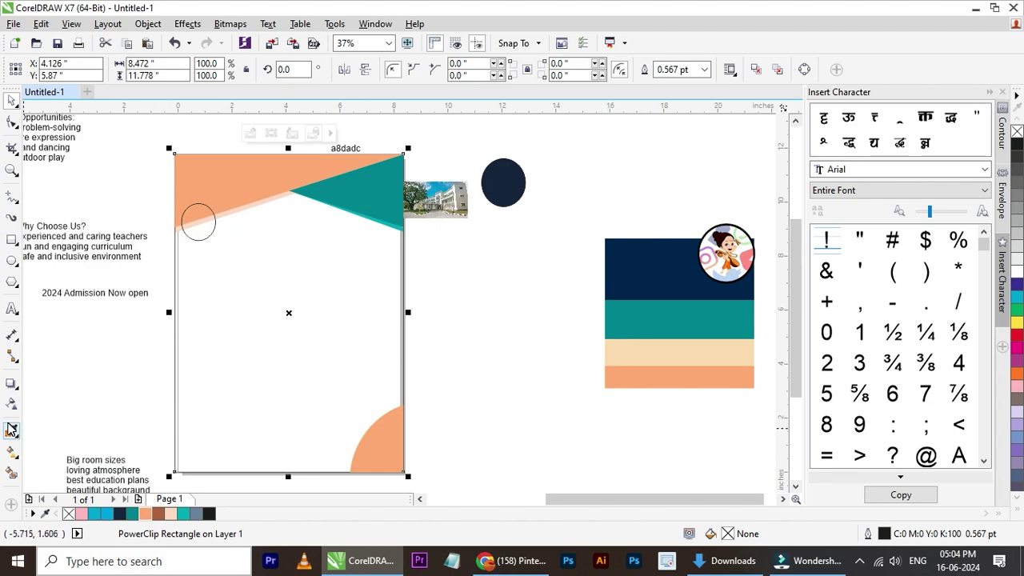
{"action": "left_click", "coordinate": [11, 430]}
{"action": "left_click", "coordinate": [709, 267]}
{"action": "left_click", "coordinate": [347, 336]}
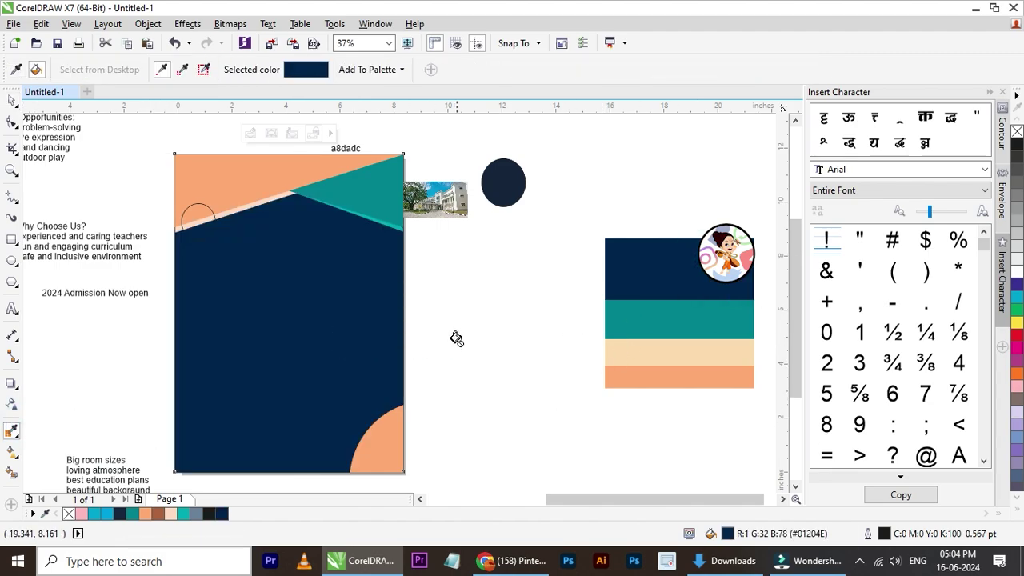
{"action": "left_click", "coordinate": [11, 102]}
{"action": "left_click", "coordinate": [507, 255]}
{"action": "left_click", "coordinate": [365, 299]}
- Drag the note-thanun children-with-backpacks photo from Downloads into the flyer document
{"action": "left_click", "coordinate": [726, 560]}
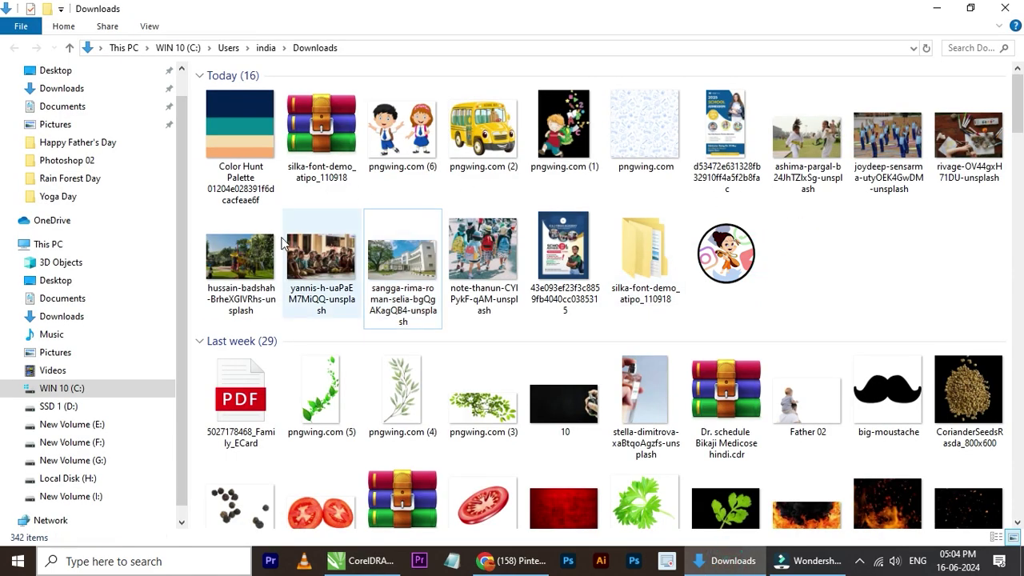
{"action": "left_click", "coordinate": [350, 274]}
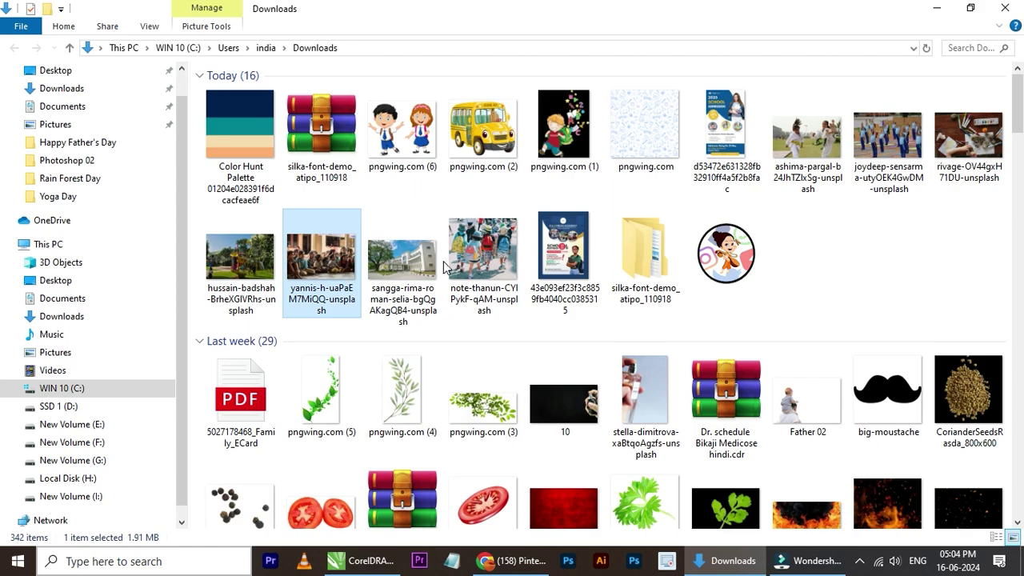
{"action": "left_click", "coordinate": [480, 258]}
{"action": "left_click_drag", "start_coordinate": [490, 288], "coordinate": [559, 288]}
{"action": "key", "text": "shift+F2"}
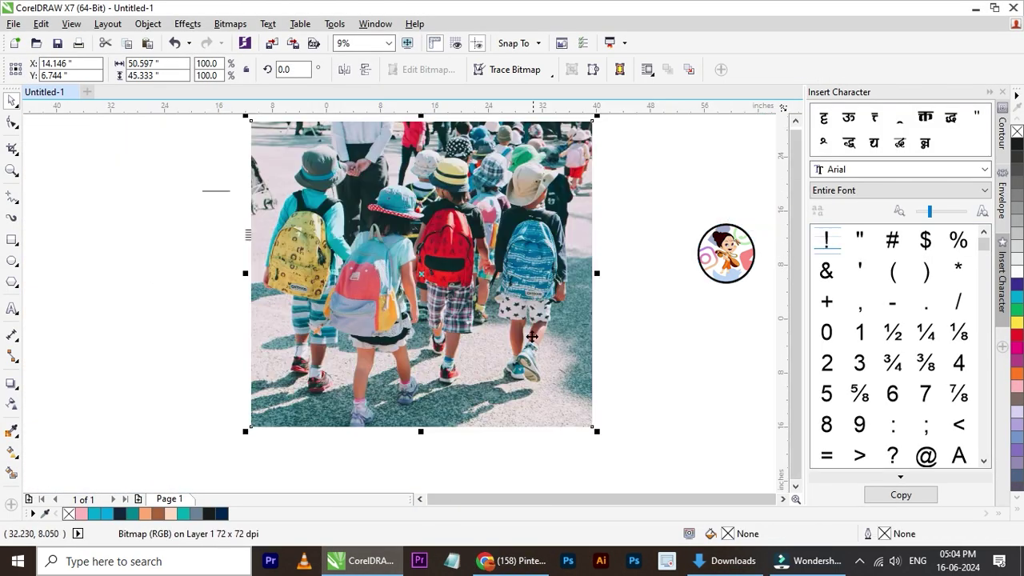
- Shrink the children photo and PowerClip it inside the navy and peach rectangle
{"action": "left_click_drag", "start_coordinate": [597, 432], "coordinate": [468, 315]}
{"action": "scroll", "coordinate": [390, 272], "scroll_direction": "up", "scroll_amount": 2}
{"action": "left_click_drag", "start_coordinate": [403, 280], "coordinate": [349, 320]}
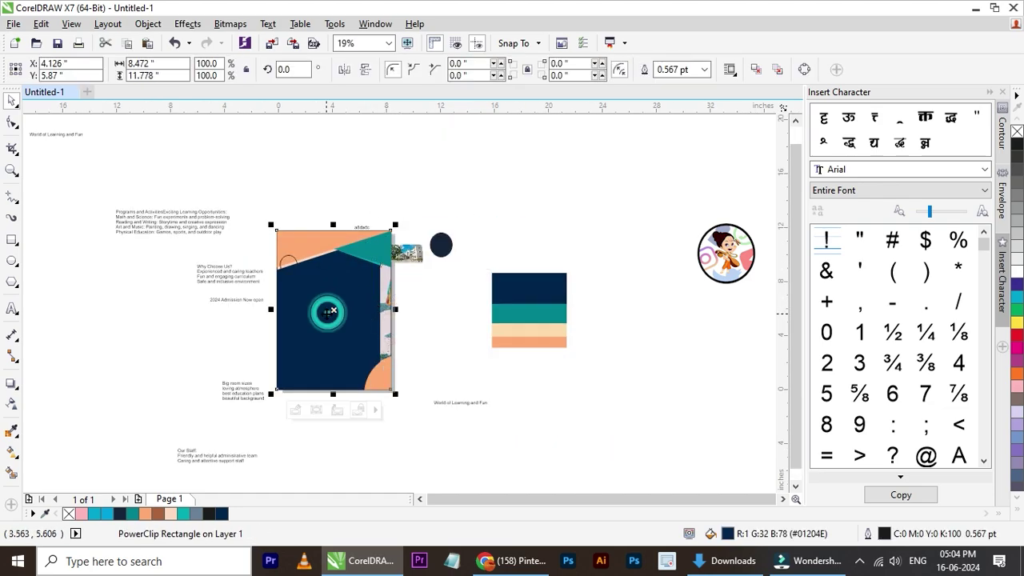
{"action": "left_click", "coordinate": [376, 331], "text": "ctrl"}
- Reposition and resize the clipped photo to about 24.8% so it fills the frame
{"action": "left_click_drag", "start_coordinate": [466, 330], "coordinate": [352, 330]}
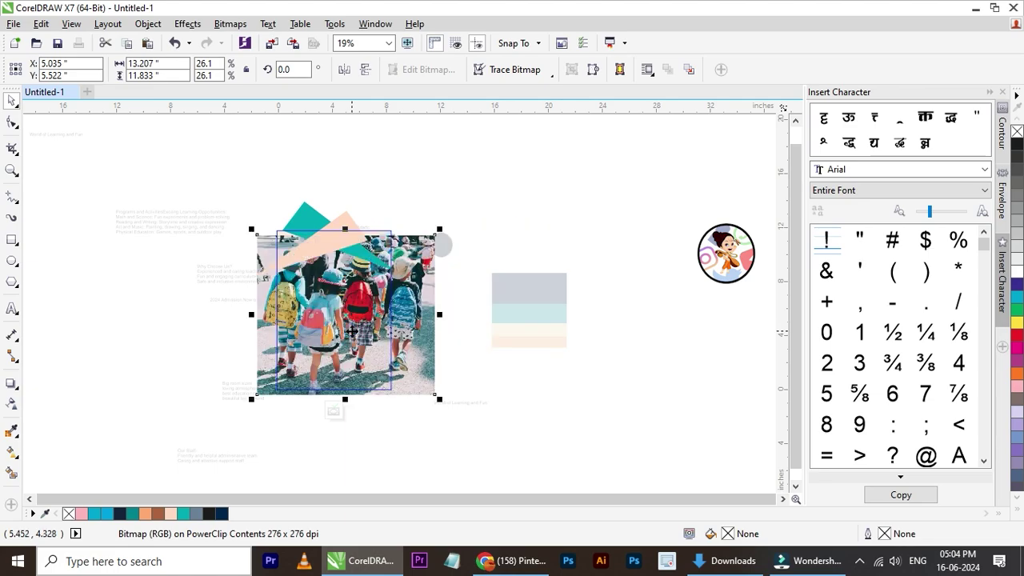
{"action": "scroll", "coordinate": [358, 339], "scroll_direction": "up", "scroll_amount": 2}
{"action": "left_click_drag", "start_coordinate": [521, 454], "coordinate": [510, 445]}
{"action": "left_click_drag", "start_coordinate": [461, 338], "coordinate": [449, 345]}
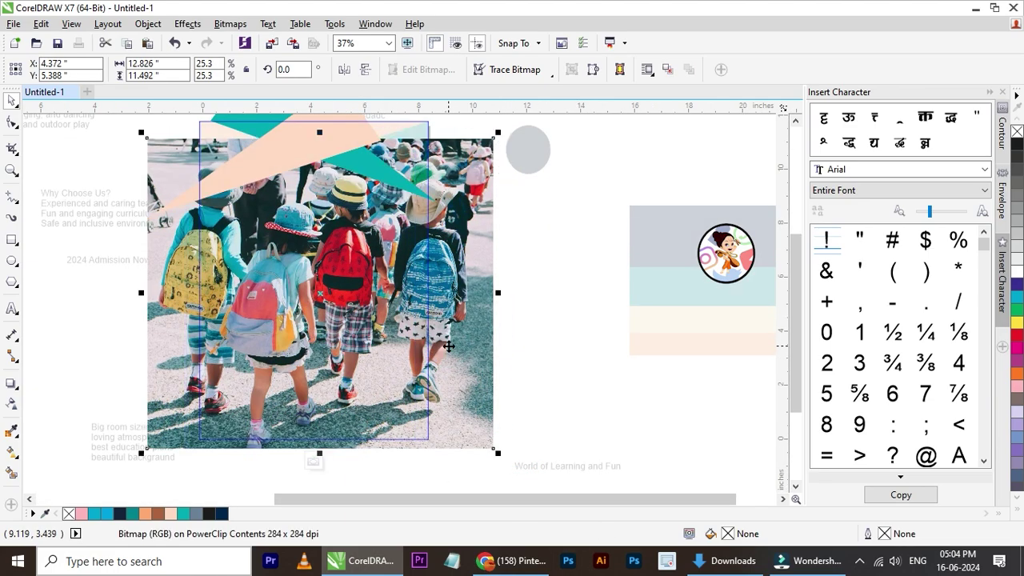
{"action": "left_click_drag", "start_coordinate": [498, 133], "coordinate": [495, 149]}
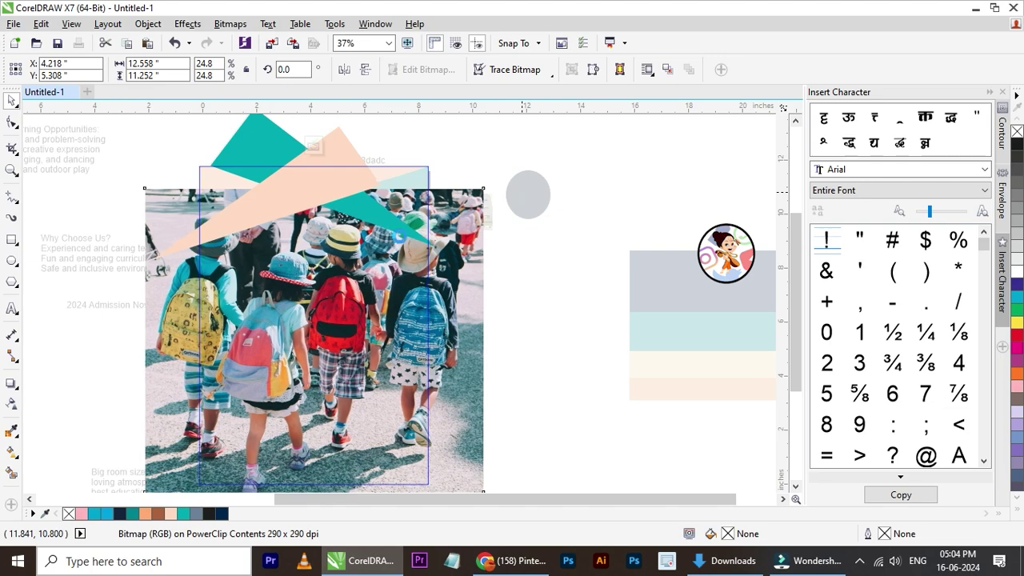
{"action": "left_click", "coordinate": [13, 403]}
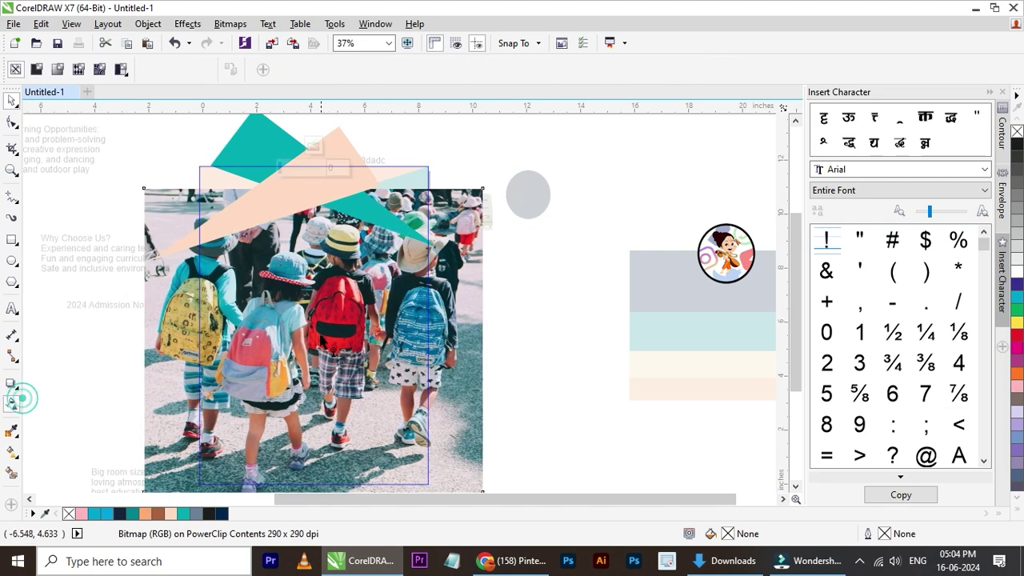
- Give the clipped children photo a uniform transparency of about 56 and finish PowerClip editing
{"action": "left_click_drag", "start_coordinate": [144, 335], "coordinate": [521, 338]}
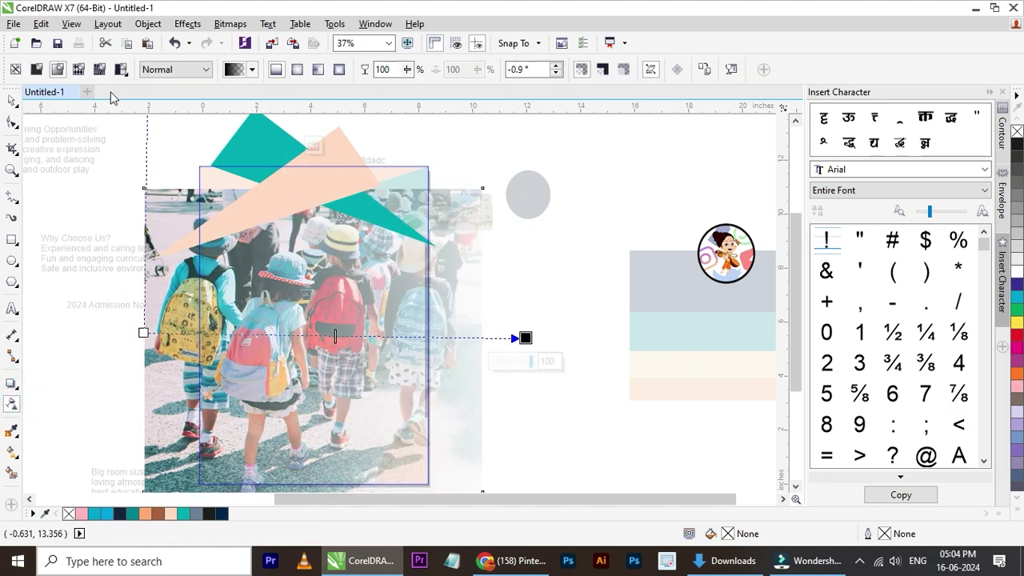
{"action": "left_click", "coordinate": [36, 69]}
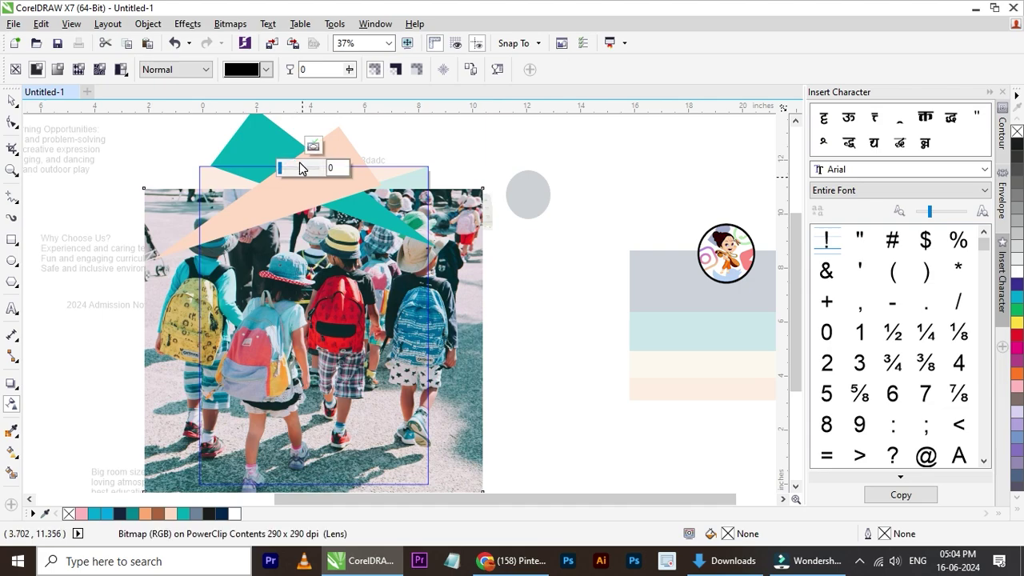
{"action": "left_click_drag", "start_coordinate": [302, 168], "coordinate": [309, 160]}
{"action": "left_click", "coordinate": [313, 145]}
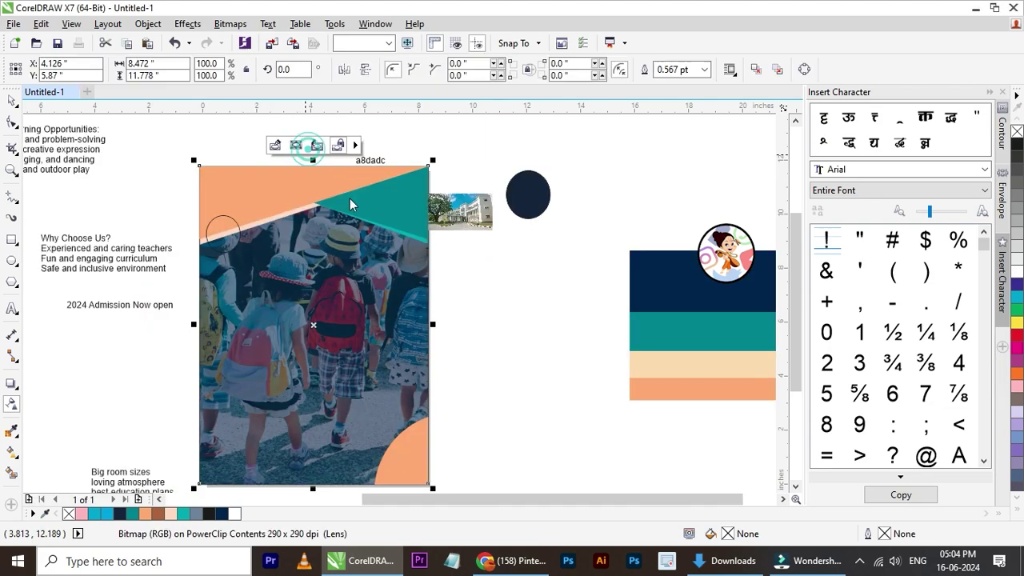
- Reopen the clipped photo for transparency editing, then close PowerClip editing and deselect
{"action": "left_click", "coordinate": [13, 404]}
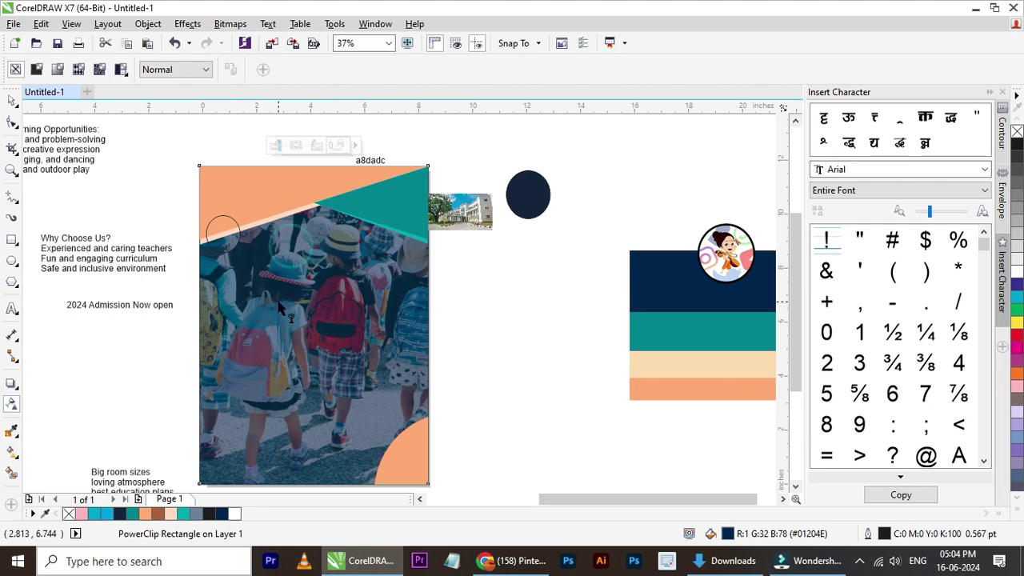
{"action": "double_click", "coordinate": [302, 321]}
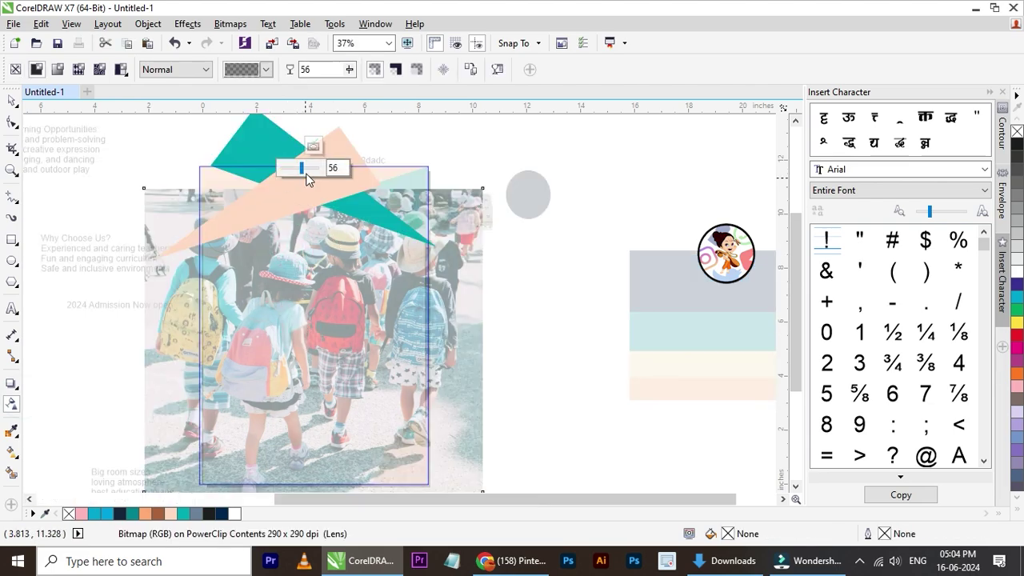
{"action": "left_click", "coordinate": [313, 145]}
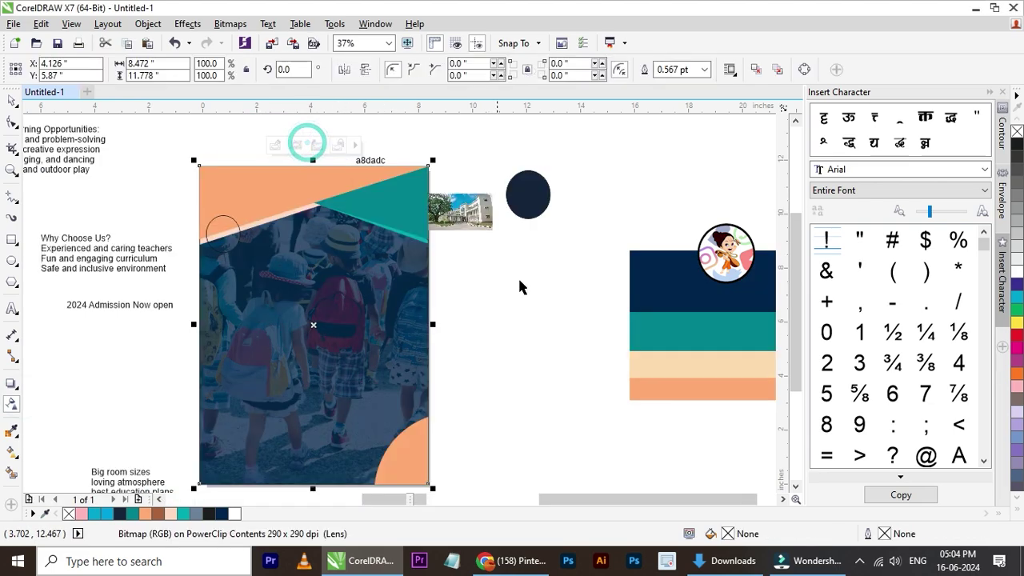
{"action": "left_click", "coordinate": [521, 281]}
{"action": "scroll", "coordinate": [321, 308], "scroll_direction": "down", "scroll_amount": 2}
{"action": "scroll", "coordinate": [327, 340], "scroll_direction": "up", "scroll_amount": 2}
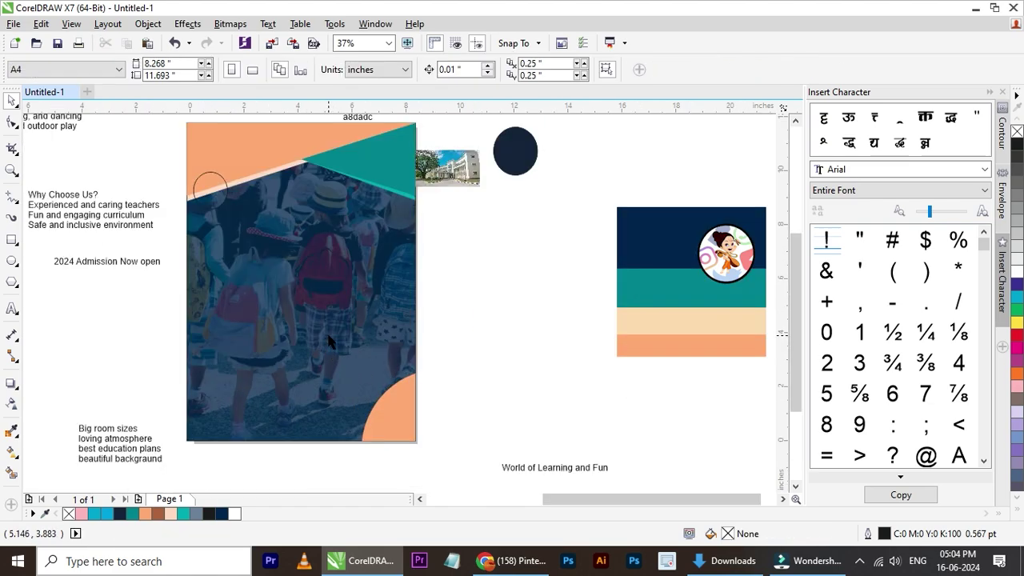
- Enlarge the circle to about 113%, nudge it down, and give it a 4.0 pt outline
{"action": "left_click", "coordinate": [224, 192]}
{"action": "scroll", "coordinate": [220, 190], "scroll_direction": "up", "scroll_amount": 2}
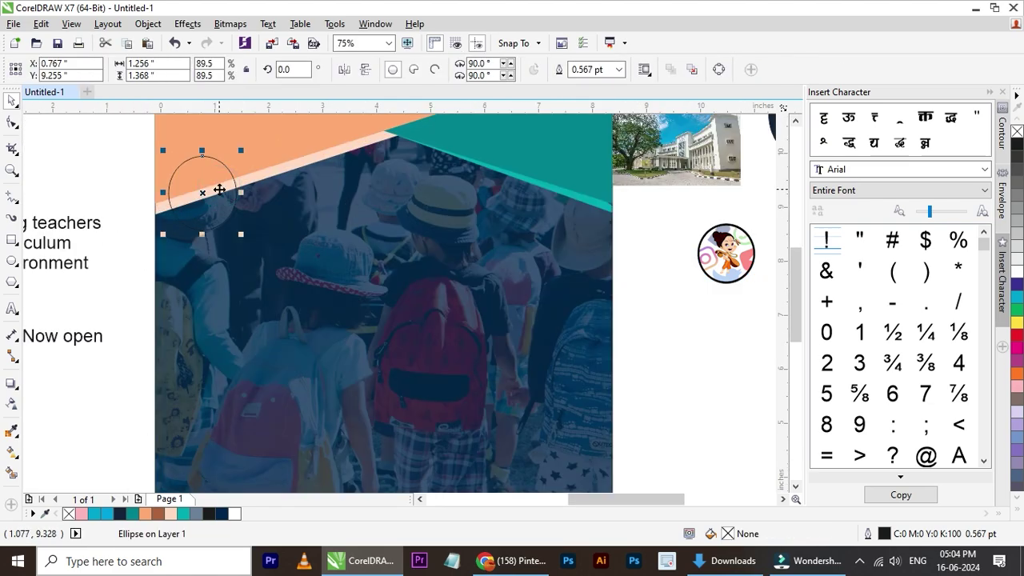
{"action": "left_click_drag", "start_coordinate": [241, 152], "coordinate": [258, 133]}
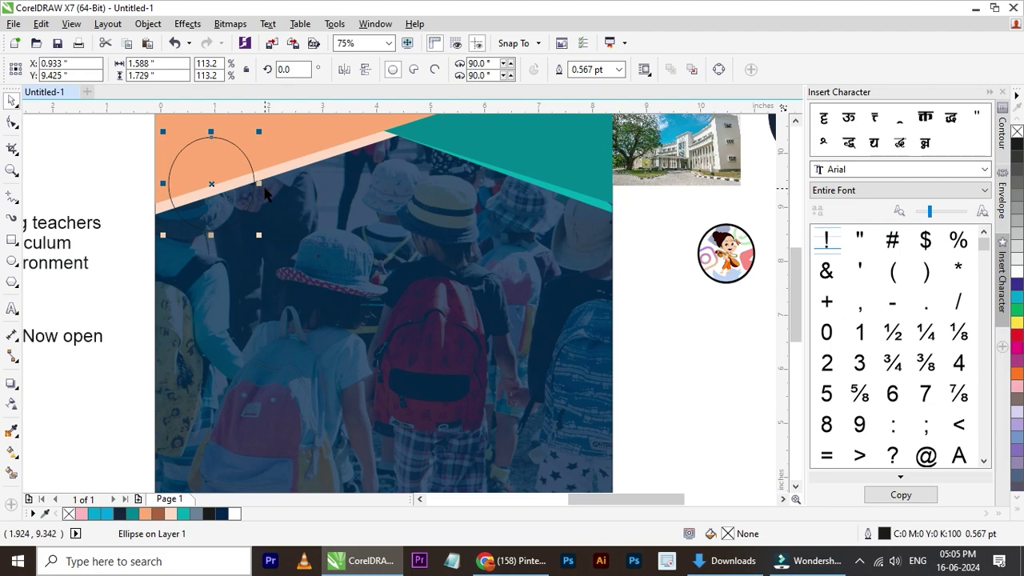
{"action": "key", "text": "Down"}
{"action": "key", "text": "Down"}
{"action": "key", "text": "Down"}
{"action": "key", "text": "Down"}
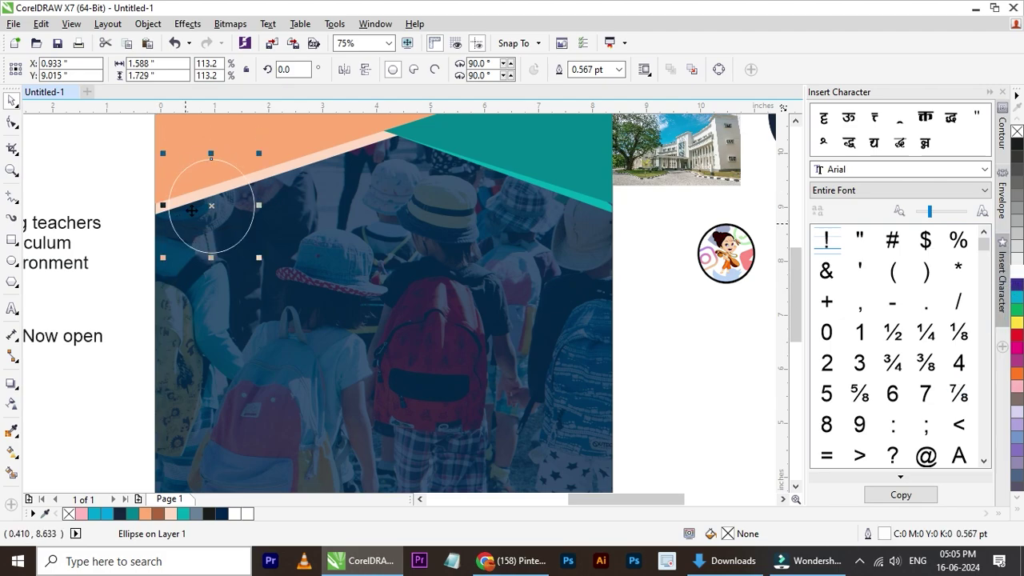
{"action": "scroll", "coordinate": [198, 213], "scroll_direction": "up", "scroll_amount": 2}
{"action": "left_click", "coordinate": [620, 70]}
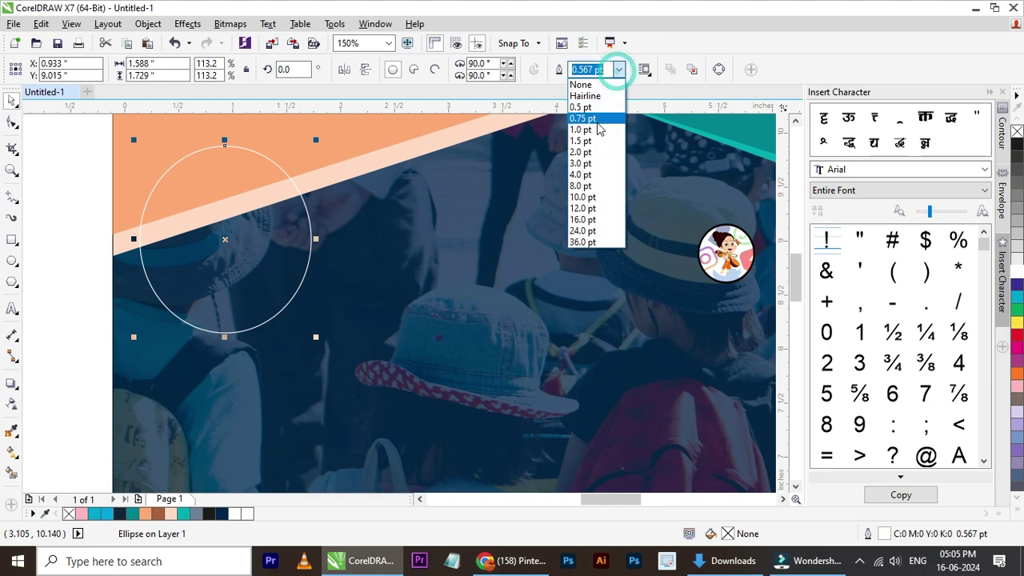
{"action": "left_click", "coordinate": [588, 171]}
- Leave three copies of the ring to the right along the diagonal header edge
{"action": "scroll", "coordinate": [287, 225], "scroll_direction": "down", "scroll_amount": 2}
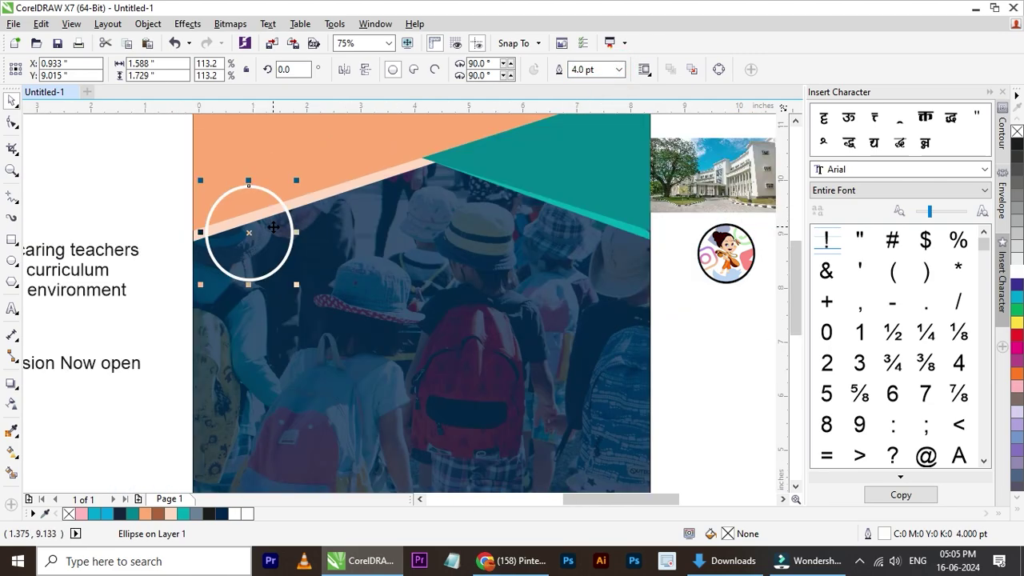
{"action": "scroll", "coordinate": [284, 206], "scroll_direction": "up", "scroll_amount": 1}
{"action": "left_click_drag", "start_coordinate": [263, 253], "coordinate": [364, 254]}
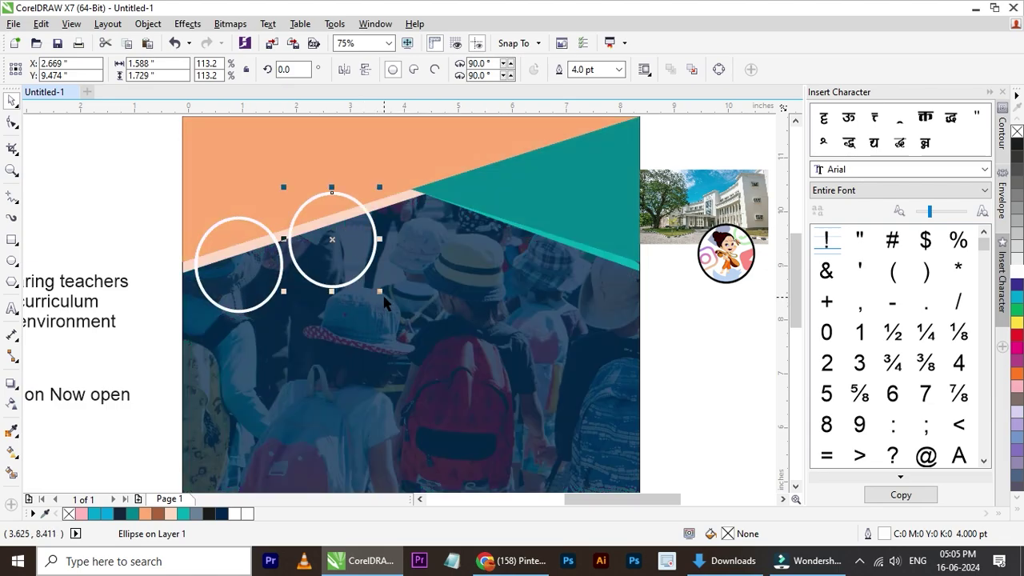
{"action": "left_click_drag", "start_coordinate": [381, 293], "coordinate": [426, 315]}
{"action": "key", "text": "Up"}
{"action": "key", "text": "ctrl+z"}
{"action": "key", "text": "ctrl+z"}
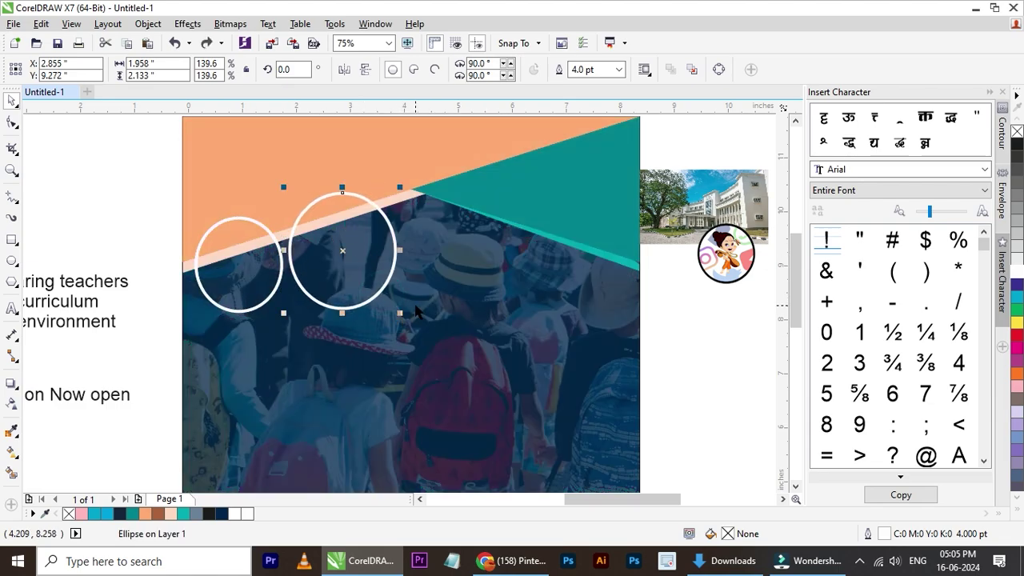
{"action": "left_click_drag", "start_coordinate": [343, 285], "coordinate": [436, 276]}
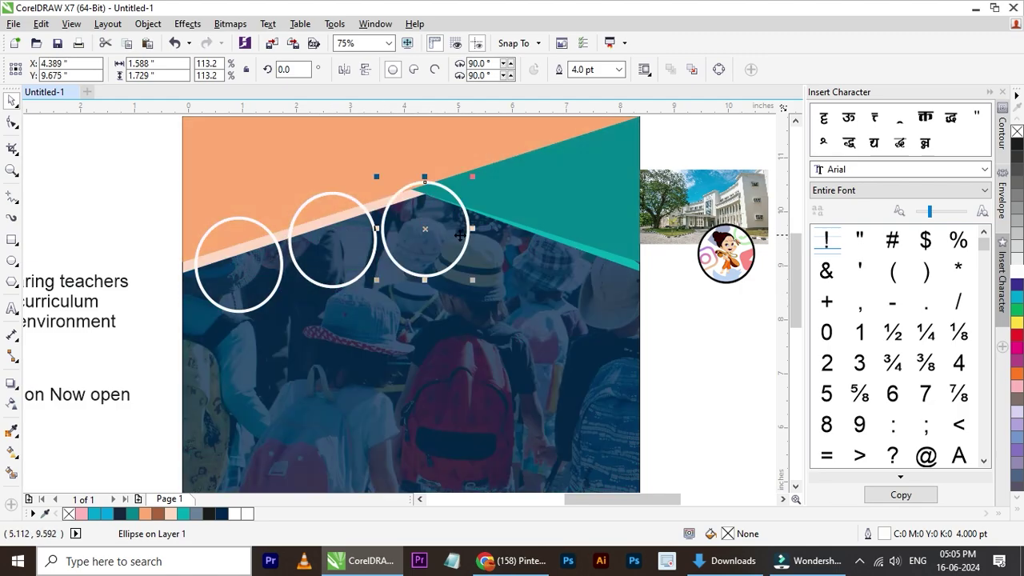
{"action": "scroll", "coordinate": [460, 235], "scroll_direction": "down", "scroll_amount": 4}
{"action": "scroll", "coordinate": [412, 230], "scroll_direction": "up", "scroll_amount": 4}
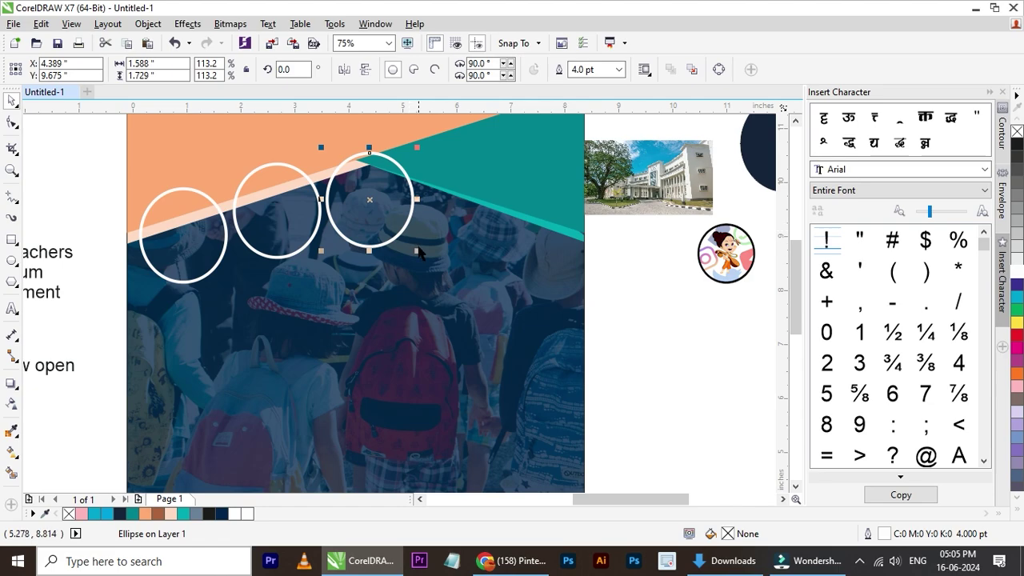
{"action": "left_click_drag", "start_coordinate": [380, 211], "coordinate": [403, 202]}
{"action": "left_click", "coordinate": [654, 277]}
- Undo a trial shift of the second ring, then nudge the third ring right and down
{"action": "left_click_drag", "start_coordinate": [284, 227], "coordinate": [296, 228]}
{"action": "left_click", "coordinate": [168, 261], "text": "shift"}
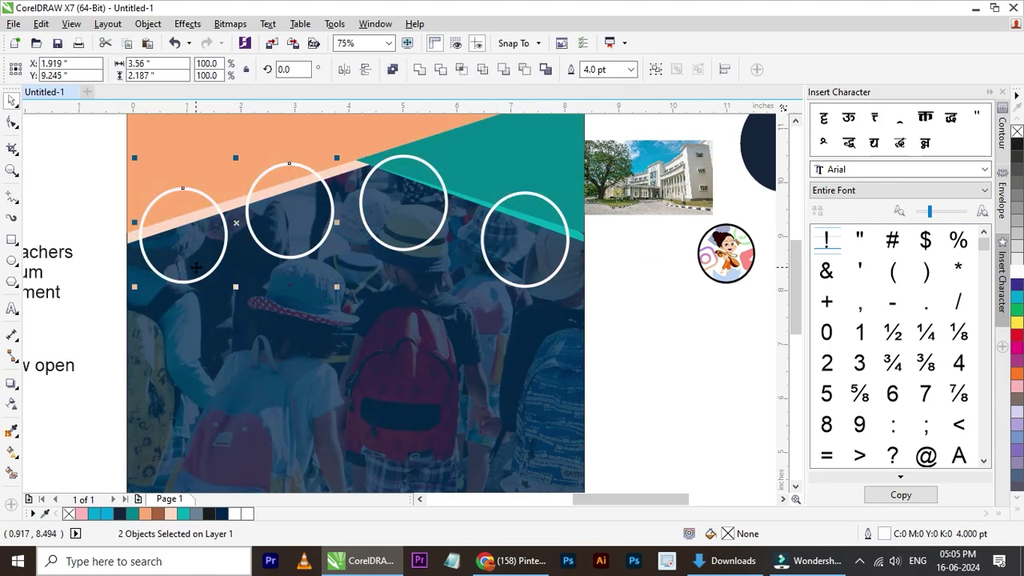
{"action": "key", "text": "ctrl+z"}
{"action": "left_click", "coordinate": [643, 330]}
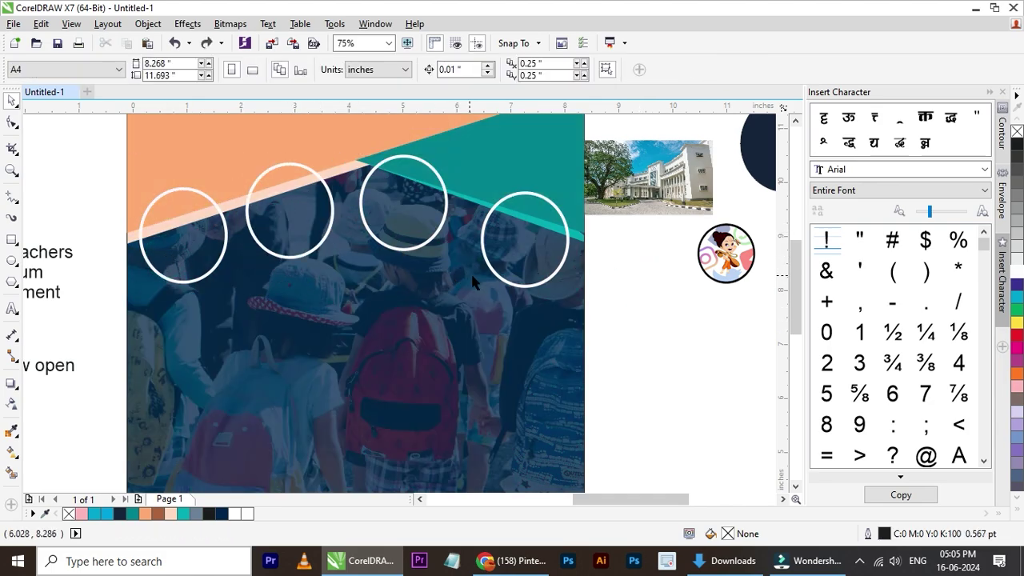
{"action": "left_click", "coordinate": [512, 285]}
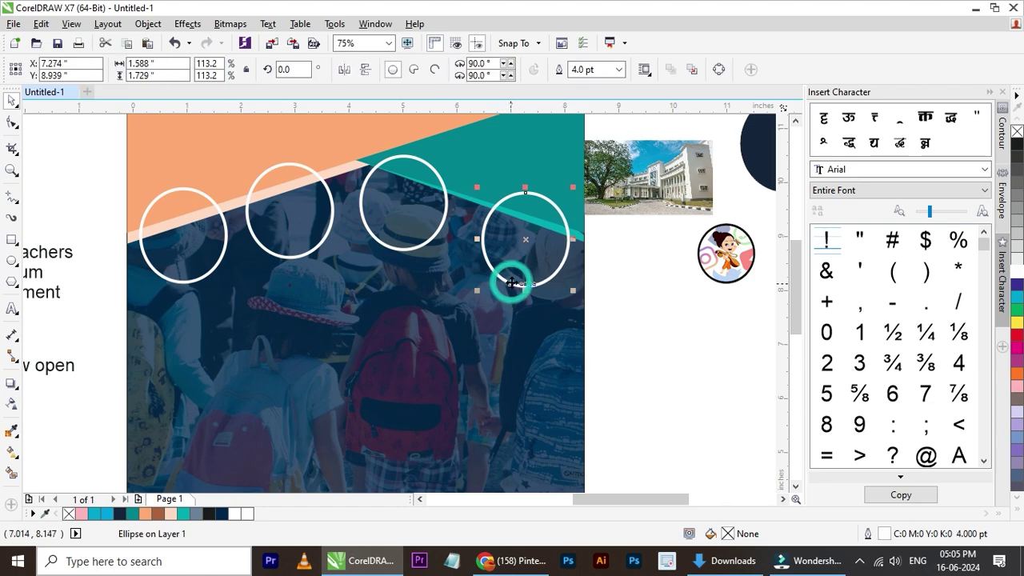
{"action": "left_click", "coordinate": [395, 250]}
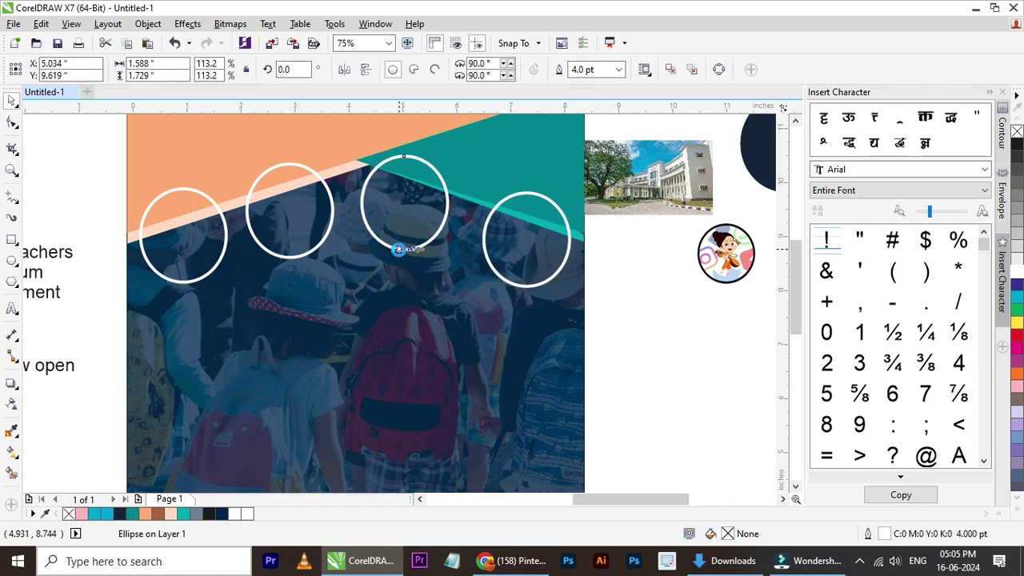
{"action": "left_click_drag", "start_coordinate": [400, 248], "coordinate": [399, 249]}
{"action": "key", "text": "Down"}
{"action": "key", "text": "Down"}
{"action": "key", "text": "Down"}
{"action": "key", "text": "Down"}
{"action": "key", "text": "Down"}
{"action": "key", "text": "Down"}
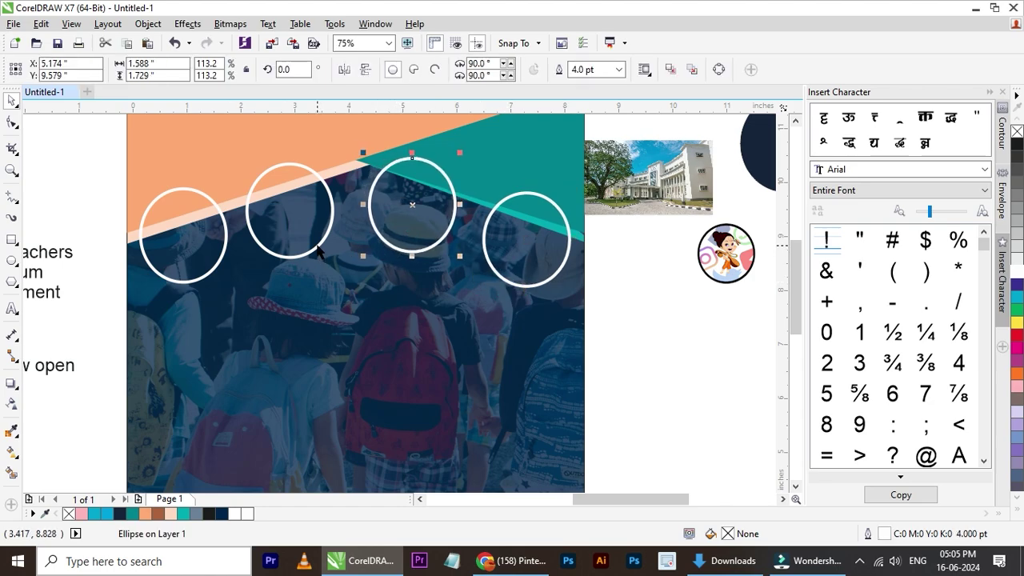
- Nudge the second white ring right to even the spacing, then deselect
{"action": "left_click", "coordinate": [319, 247]}
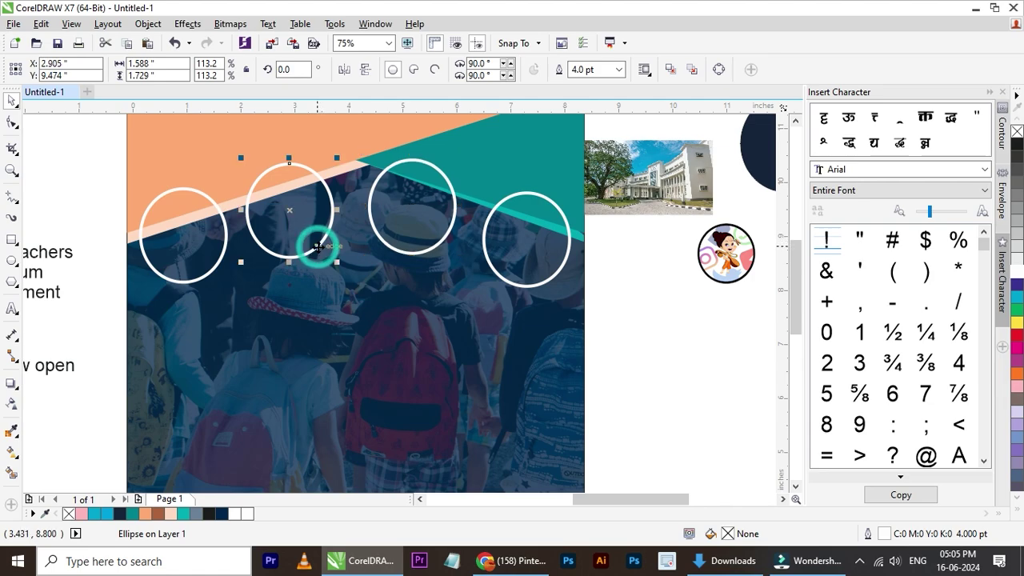
{"action": "key", "text": "Right"}
{"action": "key", "text": "Right"}
{"action": "key", "text": "Right"}
{"action": "key", "text": "Right"}
{"action": "key", "text": "Right"}
{"action": "key", "text": "Right"}
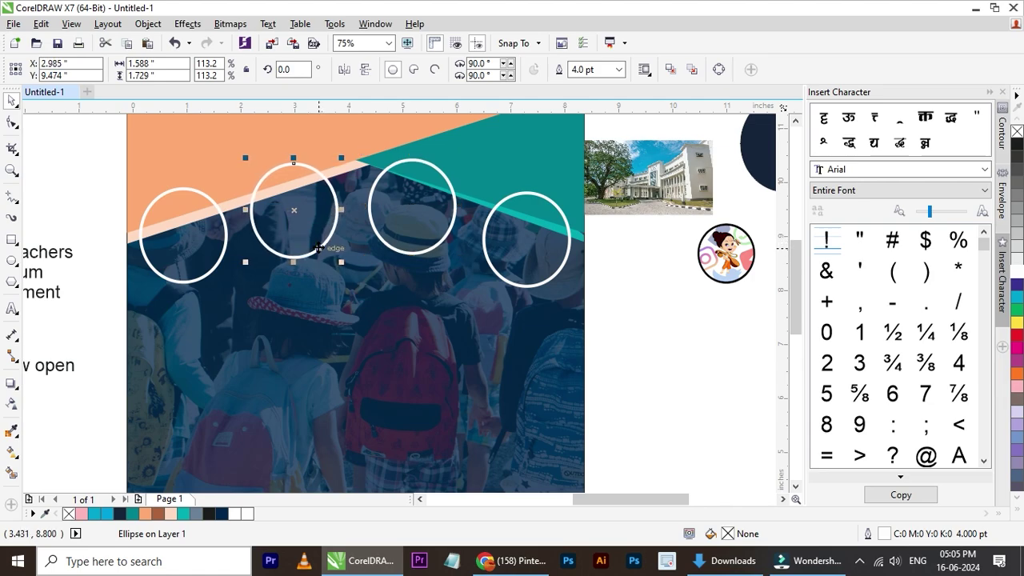
{"action": "left_click", "coordinate": [216, 269]}
{"action": "left_click", "coordinate": [611, 298]}
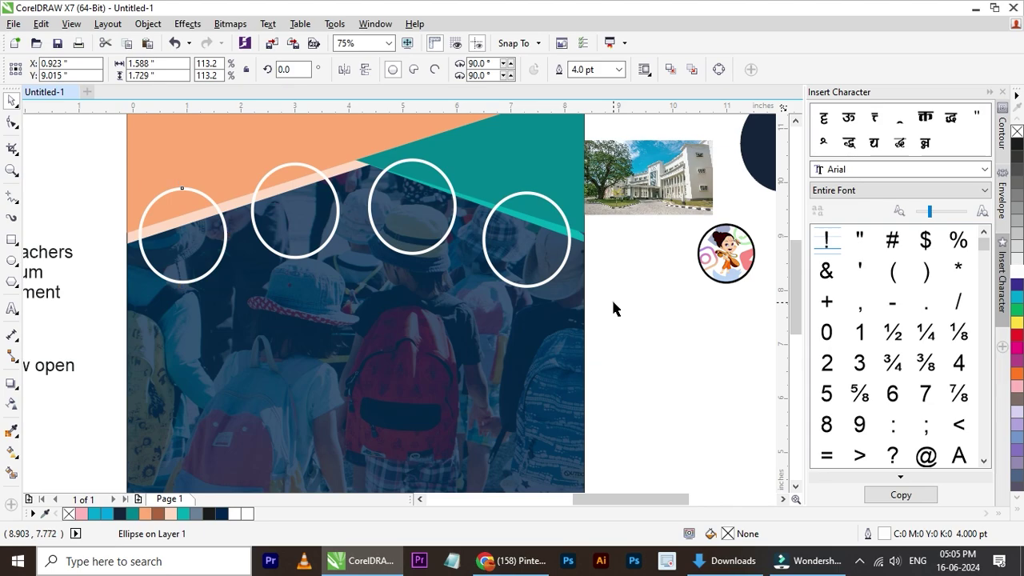
{"action": "scroll", "coordinate": [611, 297], "scroll_direction": "up", "scroll_amount": 3}
{"action": "scroll", "coordinate": [597, 240], "scroll_direction": "up", "scroll_amount": 1}
{"action": "scroll", "coordinate": [592, 248], "scroll_direction": "down", "scroll_amount": 4}
- Drag the karate photo from the Downloads folder onto the flyer canvas
{"action": "scroll", "coordinate": [560, 251], "scroll_direction": "up", "scroll_amount": 1}
{"action": "scroll", "coordinate": [549, 252], "scroll_direction": "down", "scroll_amount": 1}
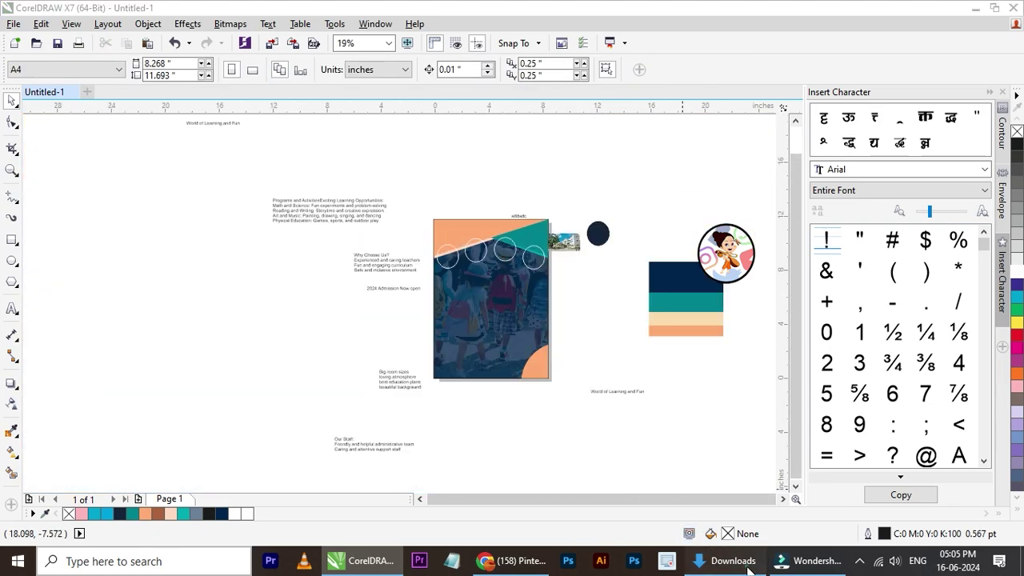
{"action": "left_click", "coordinate": [728, 560]}
{"action": "left_click", "coordinate": [832, 186]}
{"action": "left_click_drag", "start_coordinate": [832, 186], "coordinate": [584, 230]}
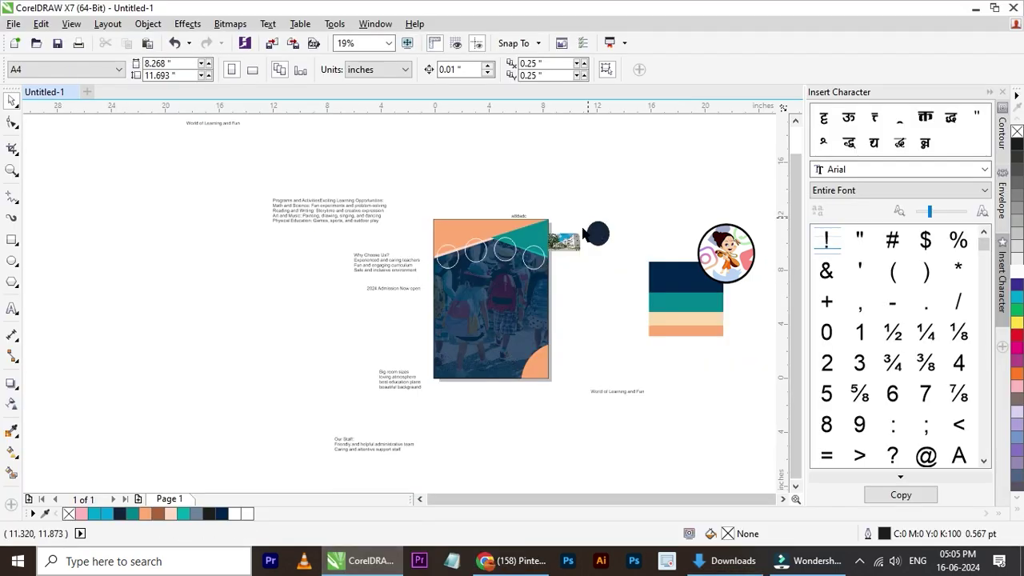
- Shrink the karate photo to about 12% and PowerClip it into the first white ring
{"action": "scroll", "coordinate": [491, 264], "scroll_direction": "down", "scroll_amount": 4}
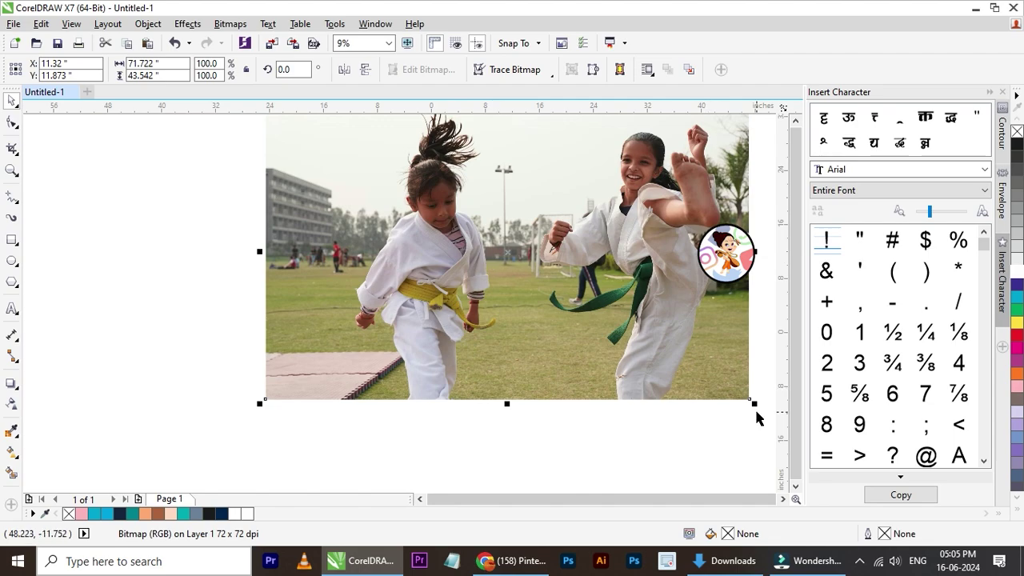
{"action": "left_click_drag", "start_coordinate": [757, 412], "coordinate": [427, 341]}
{"action": "scroll", "coordinate": [505, 273], "scroll_direction": "up", "scroll_amount": 4}
{"action": "scroll", "coordinate": [497, 312], "scroll_direction": "up", "scroll_amount": 2}
{"action": "scroll", "coordinate": [427, 340], "scroll_direction": "up", "scroll_amount": 2}
{"action": "left_click", "coordinate": [489, 356]}
- Scale the karate photo inside the ring to about 4.4% and finish PowerClip editing
{"action": "left_click", "coordinate": [489, 356], "text": "ctrl"}
{"action": "scroll", "coordinate": [337, 213], "scroll_direction": "down", "scroll_amount": 2}
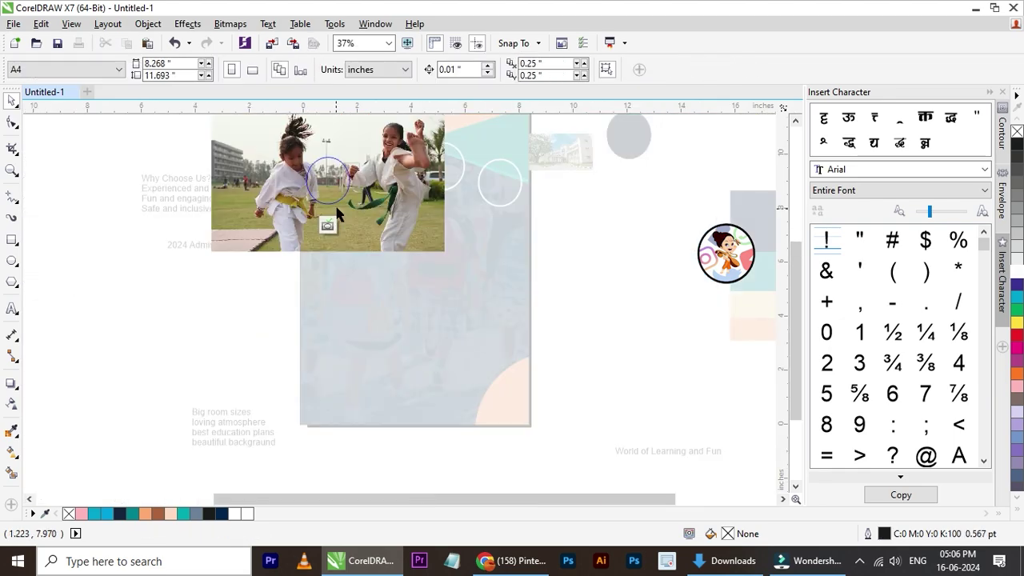
{"action": "left_click", "coordinate": [412, 250]}
{"action": "left_click_drag", "start_coordinate": [446, 259], "coordinate": [358, 188]}
{"action": "scroll", "coordinate": [342, 185], "scroll_direction": "up", "scroll_amount": 4}
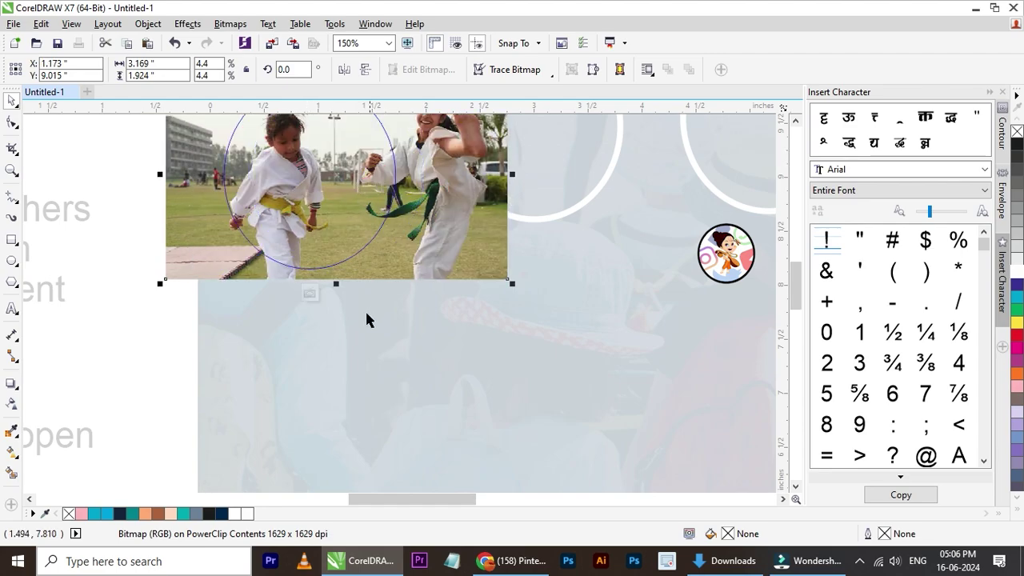
{"action": "left_click", "coordinate": [310, 293]}
{"action": "scroll", "coordinate": [352, 256], "scroll_direction": "down", "scroll_amount": 4}
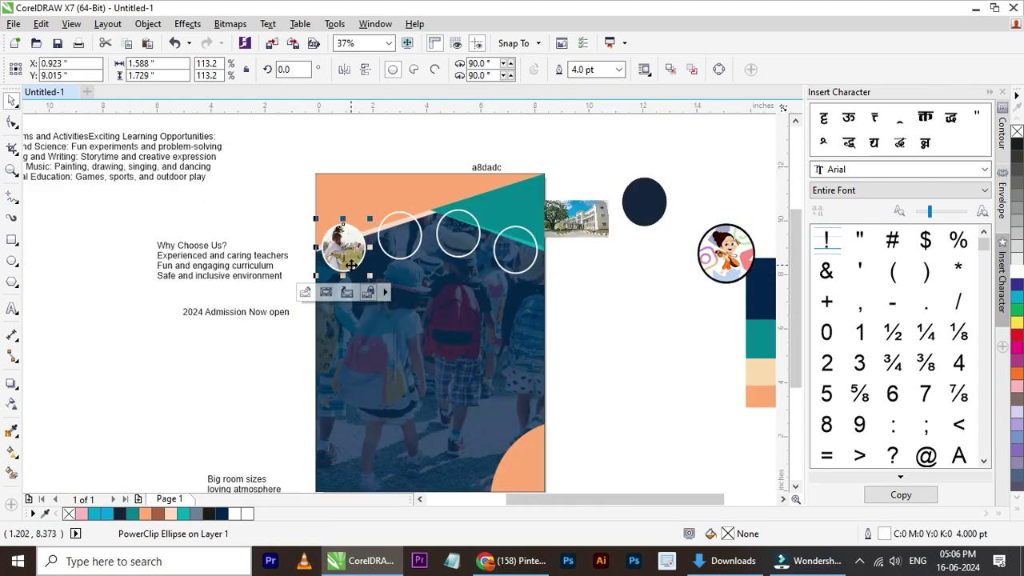
{"action": "scroll", "coordinate": [355, 251], "scroll_direction": "up", "scroll_amount": 2}
{"action": "scroll", "coordinate": [327, 250], "scroll_direction": "down", "scroll_amount": 2}
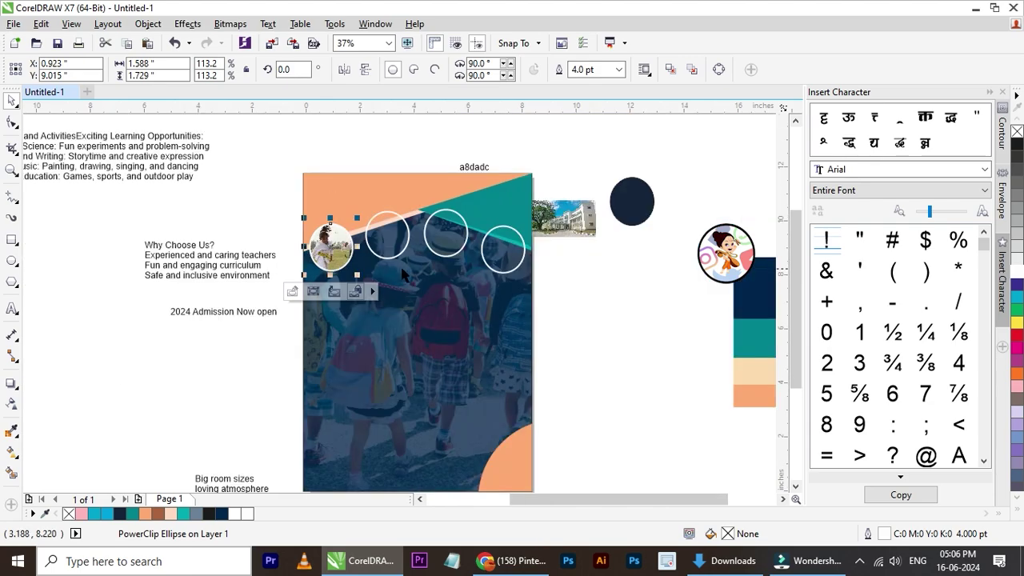
{"action": "scroll", "coordinate": [417, 275], "scroll_direction": "up", "scroll_amount": 2}
{"action": "left_click", "coordinate": [676, 279]}
- PowerClip the school building photo into the second circle, enlarging it and shifting it slightly left
{"action": "scroll", "coordinate": [473, 274], "scroll_direction": "down", "scroll_amount": 2}
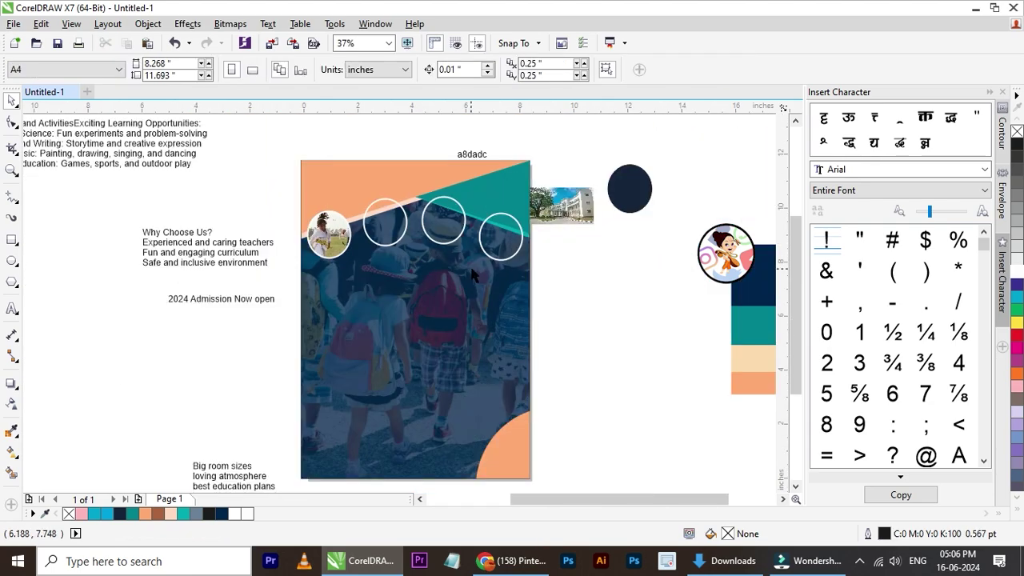
{"action": "scroll", "coordinate": [466, 267], "scroll_direction": "up", "scroll_amount": 2}
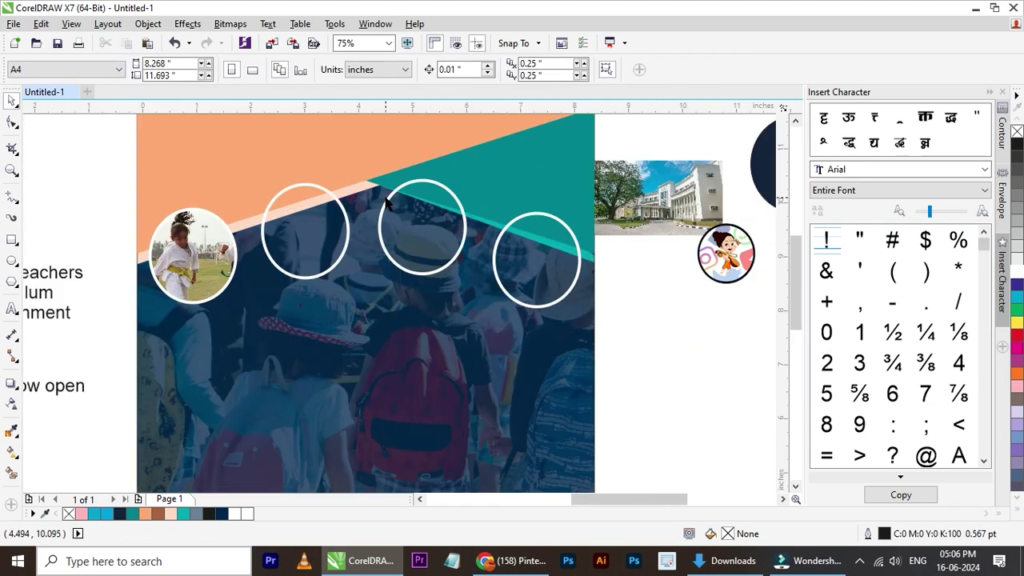
{"action": "scroll", "coordinate": [365, 192], "scroll_direction": "down", "scroll_amount": 2}
{"action": "scroll", "coordinate": [365, 192], "scroll_direction": "up", "scroll_amount": 2}
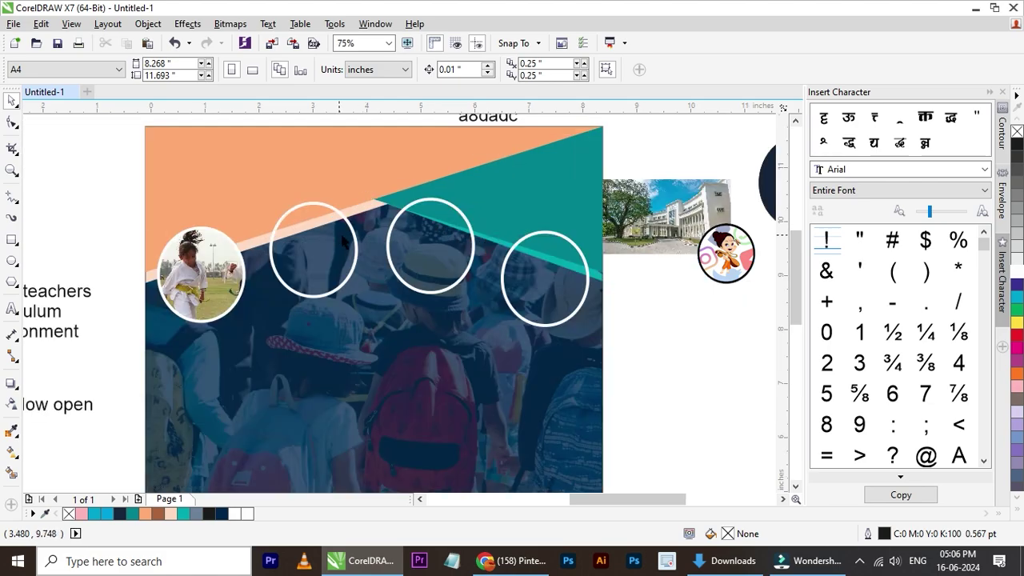
{"action": "left_click", "coordinate": [611, 233]}
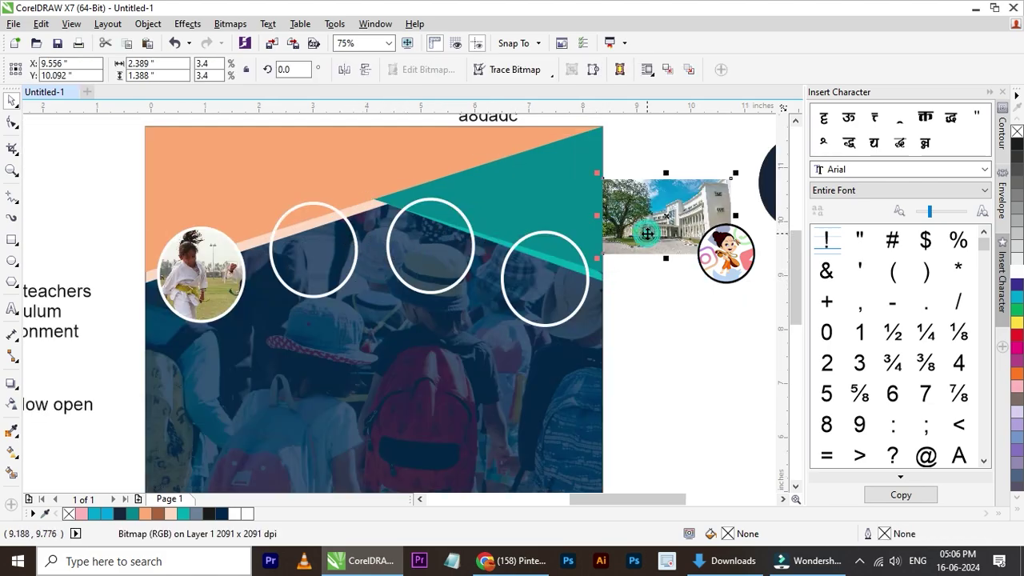
{"action": "left_click", "coordinate": [344, 255]}
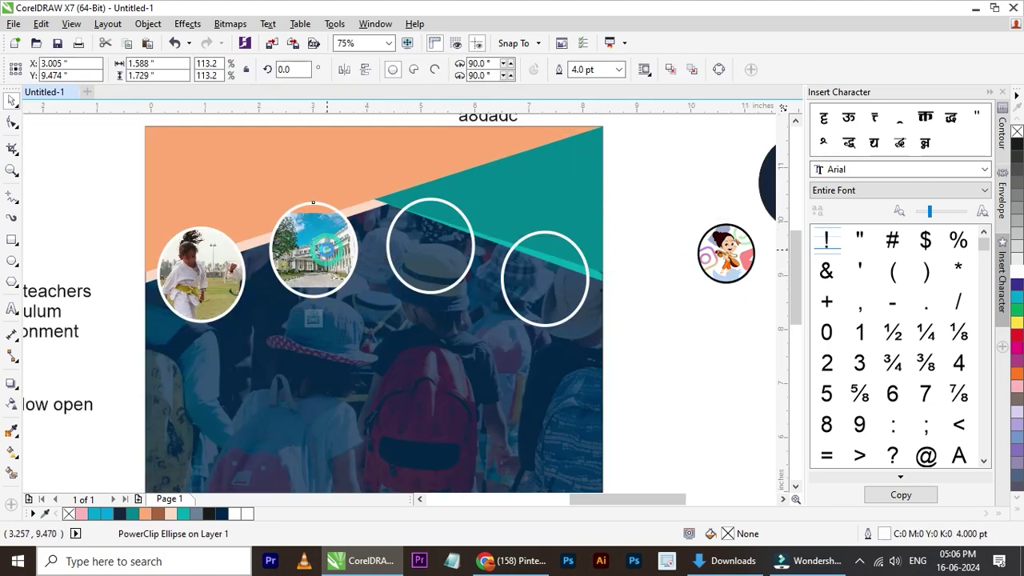
{"action": "left_click", "coordinate": [314, 318]}
{"action": "scroll", "coordinate": [322, 257], "scroll_direction": "up", "scroll_amount": 2}
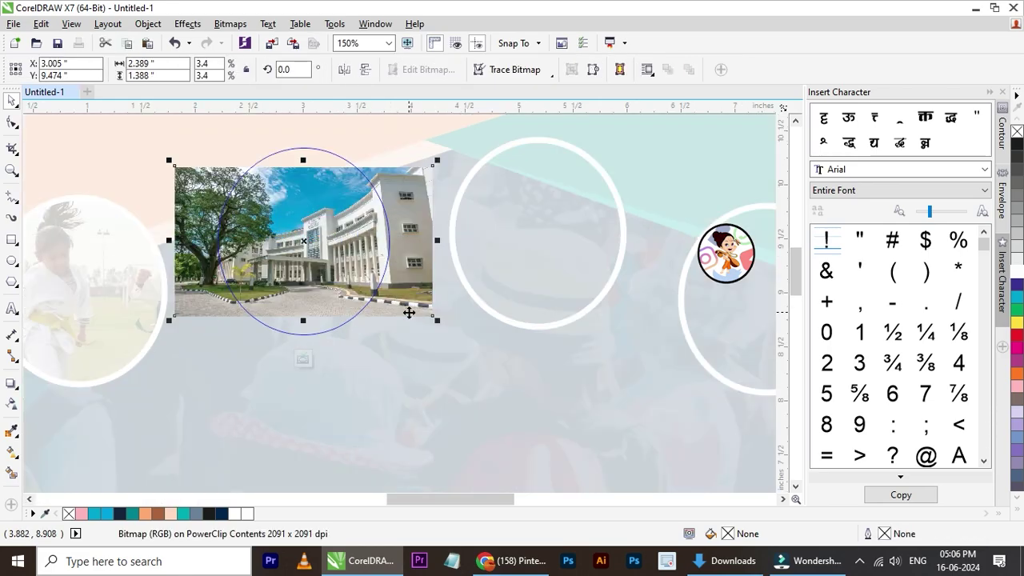
{"action": "left_click_drag", "start_coordinate": [443, 325], "coordinate": [478, 349]}
{"action": "left_click_drag", "start_coordinate": [411, 270], "coordinate": [385, 274]}
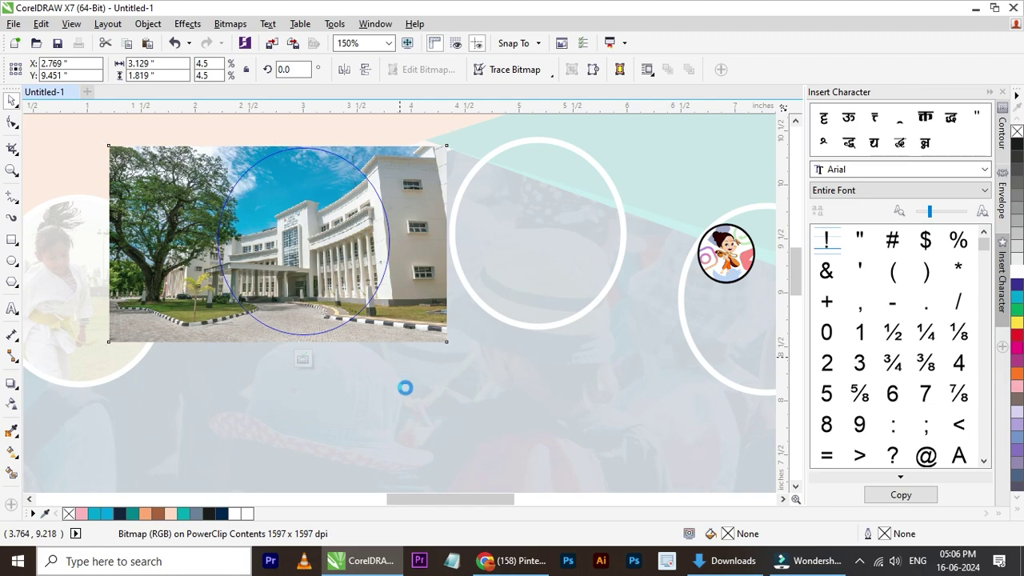
- Finish the circle edit and drop the playground slide photo from Downloads onto the canvas
{"action": "left_click", "coordinate": [303, 359]}
{"action": "scroll", "coordinate": [222, 266], "scroll_direction": "down", "scroll_amount": 2}
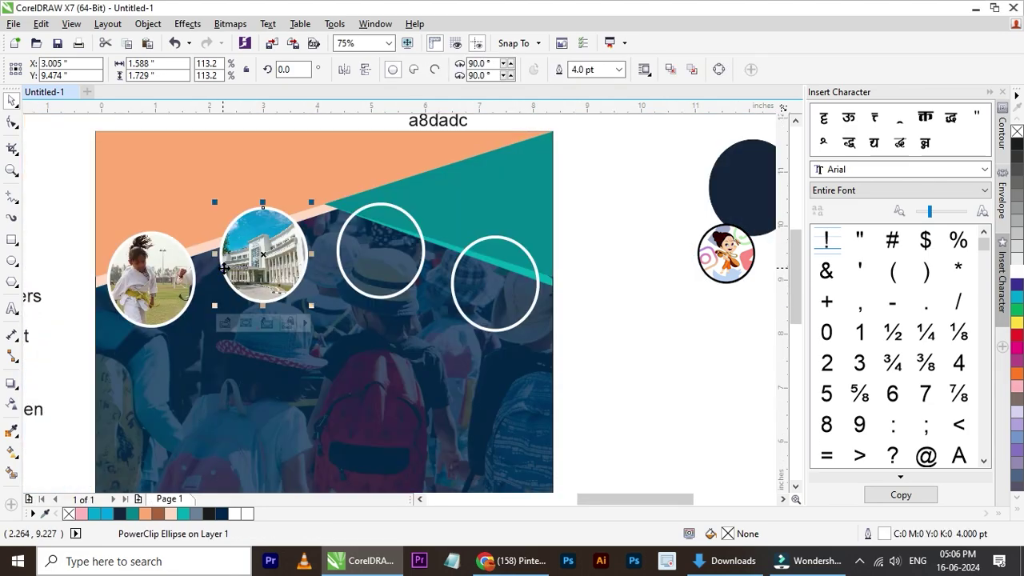
{"action": "left_click", "coordinate": [648, 329]}
{"action": "left_click", "coordinate": [737, 571]}
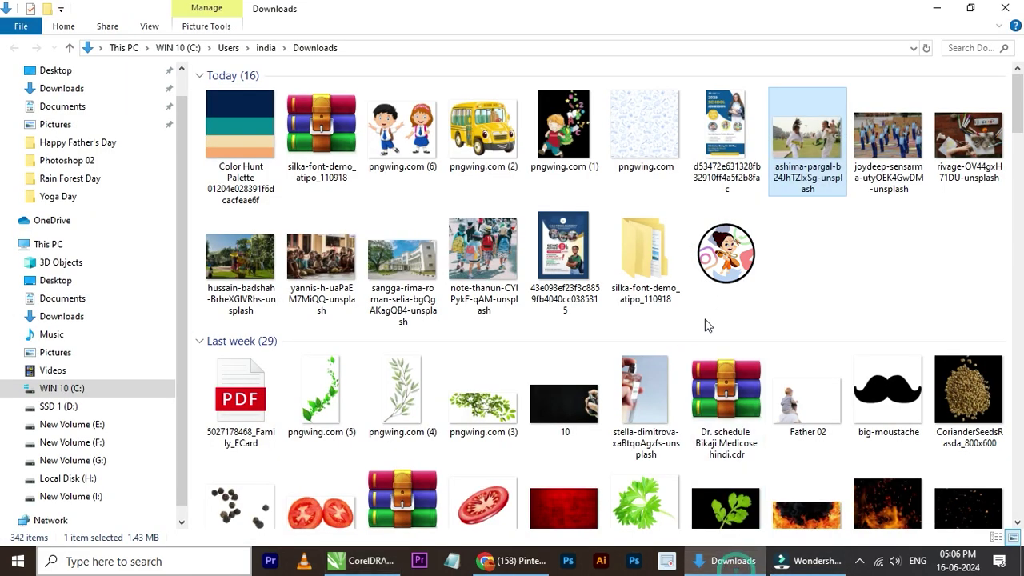
{"action": "left_click_drag", "start_coordinate": [257, 279], "coordinate": [522, 265]}
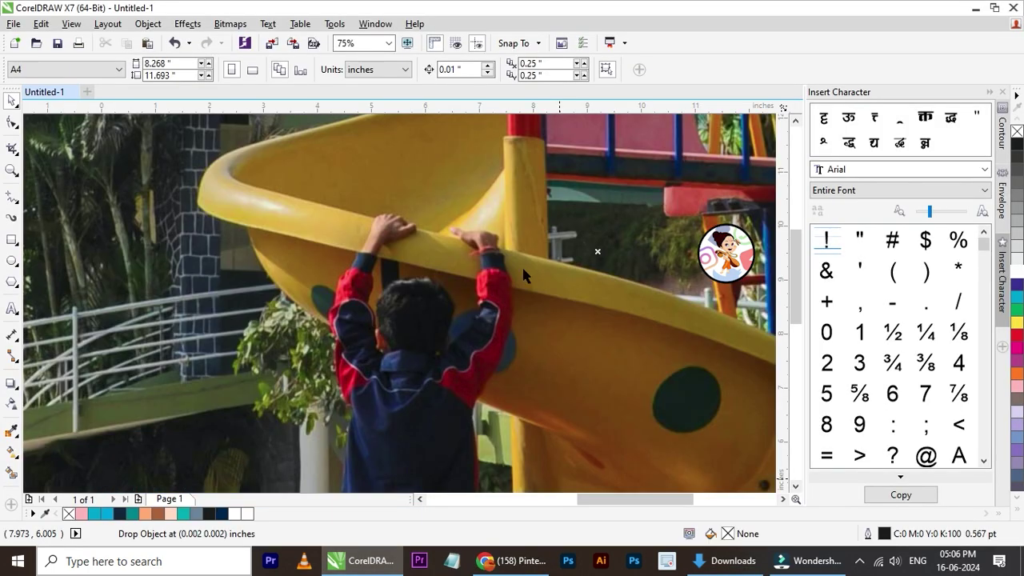
- Shrink the playground photo to about 14% and PowerClip it into the third circle
{"action": "scroll", "coordinate": [521, 265], "scroll_direction": "down", "scroll_amount": 4}
{"action": "left_click_drag", "start_coordinate": [663, 134], "coordinate": [512, 237]}
{"action": "scroll", "coordinate": [477, 269], "scroll_direction": "up", "scroll_amount": 3}
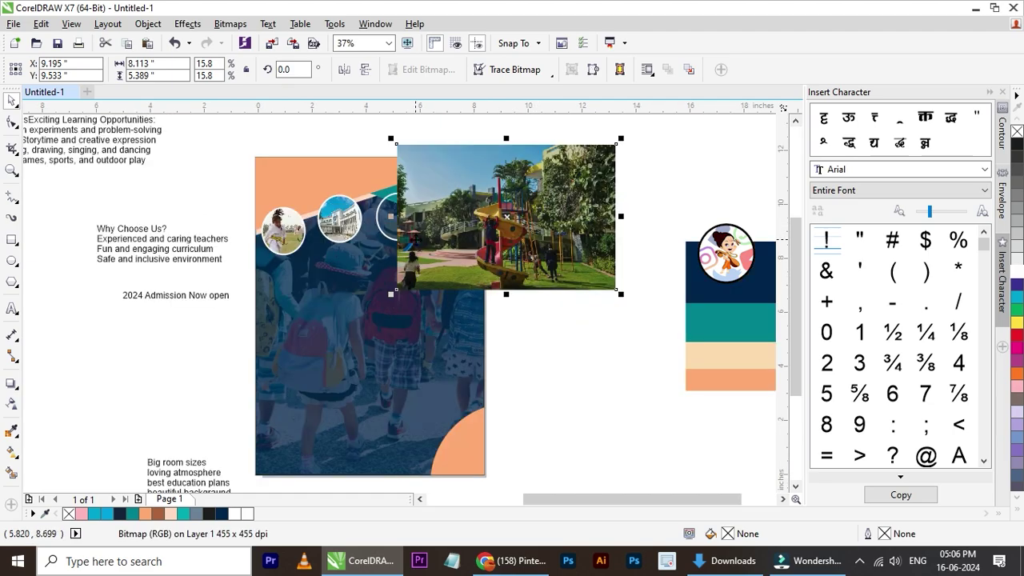
{"action": "left_click_drag", "start_coordinate": [389, 233], "coordinate": [377, 218]}
- Resize and centre the slide photo inside the third circle, then finish editing
{"action": "left_click", "coordinate": [398, 261]}
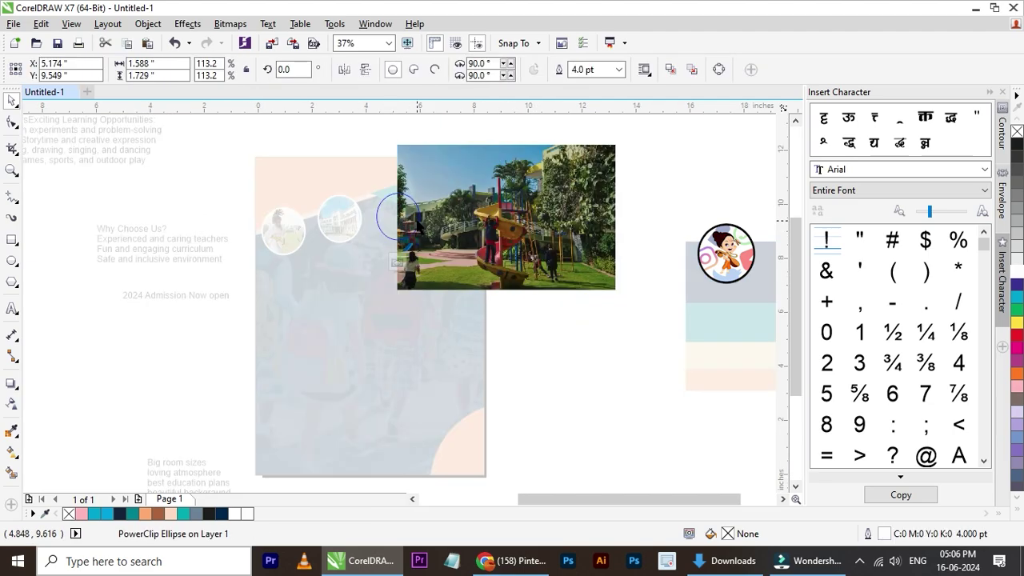
{"action": "scroll", "coordinate": [403, 245], "scroll_direction": "up", "scroll_amount": 2}
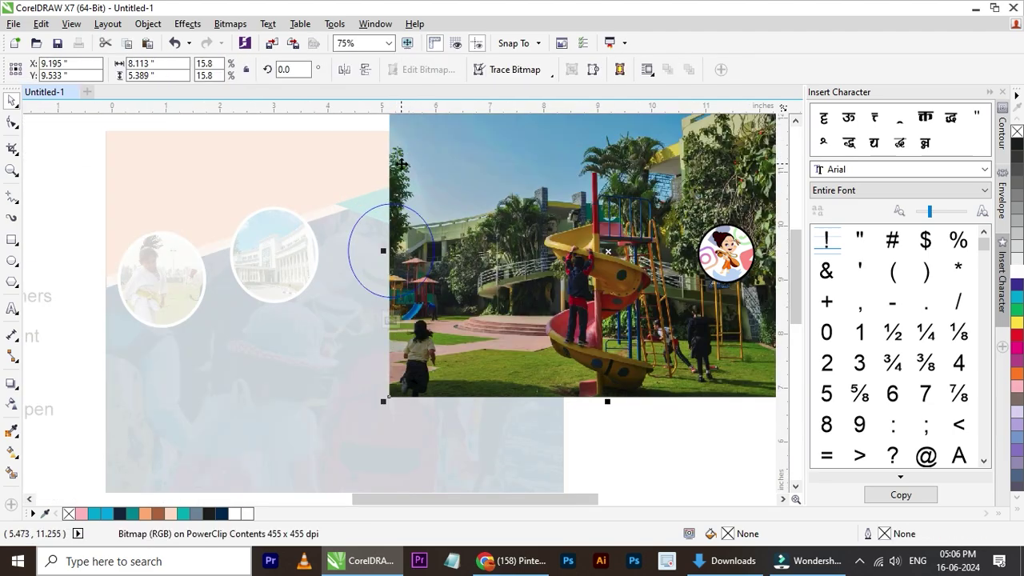
{"action": "left_click_drag", "start_coordinate": [384, 400], "coordinate": [563, 281]}
{"action": "left_click_drag", "start_coordinate": [608, 251], "coordinate": [377, 249]}
{"action": "left_click_drag", "start_coordinate": [427, 292], "coordinate": [475, 313]}
{"action": "left_click_drag", "start_coordinate": [444, 280], "coordinate": [394, 257]}
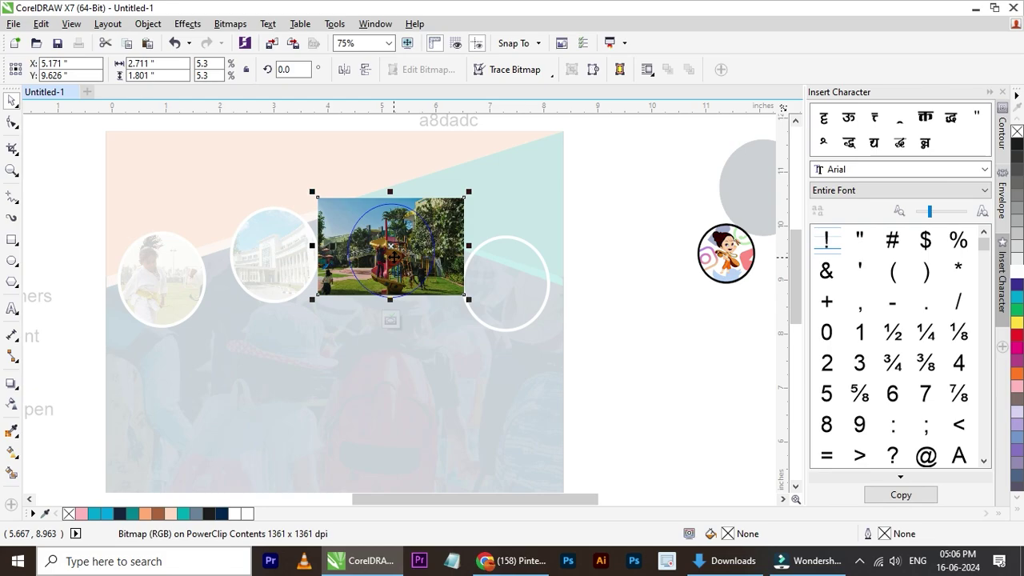
{"action": "scroll", "coordinate": [393, 257], "scroll_direction": "up", "scroll_amount": 2}
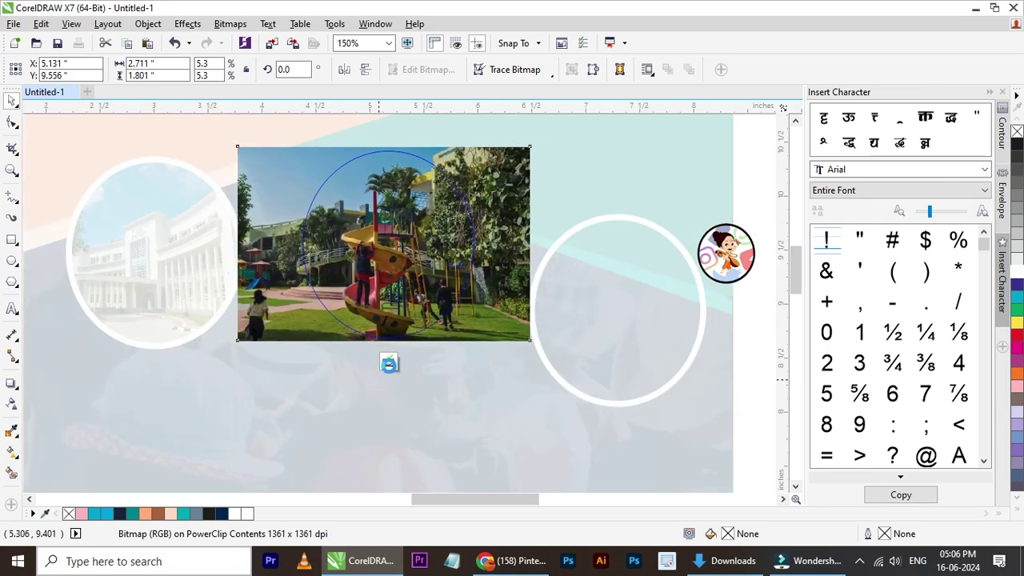
{"action": "left_click", "coordinate": [390, 360]}
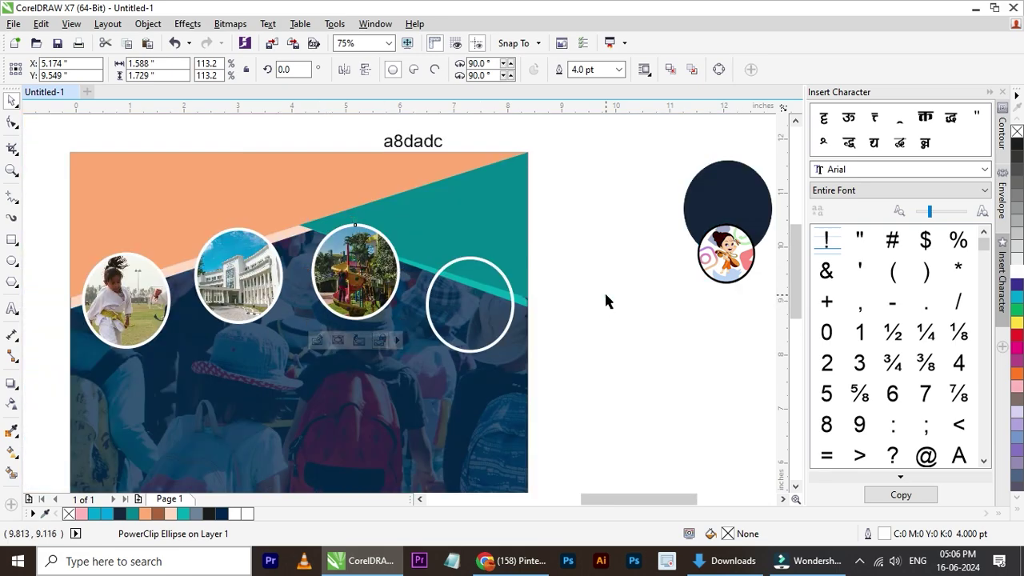
{"action": "left_click", "coordinate": [604, 290]}
{"action": "scroll", "coordinate": [604, 290], "scroll_direction": "down", "scroll_amount": 2}
{"action": "scroll", "coordinate": [312, 296], "scroll_direction": "up", "scroll_amount": 2}
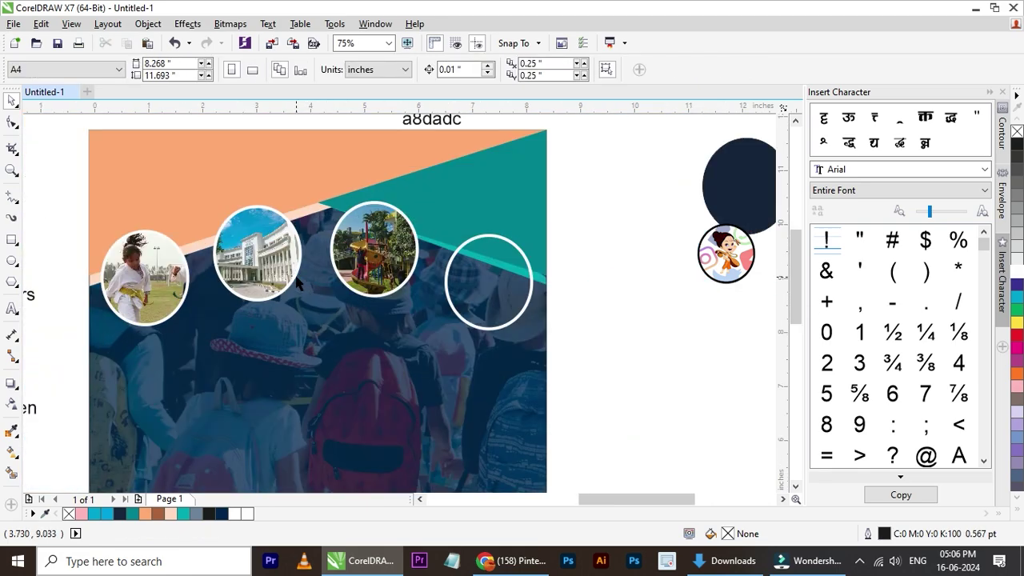
{"action": "scroll", "coordinate": [300, 284], "scroll_direction": "down", "scroll_amount": 2}
- Compare candidate photos in Downloads and drag the yoga class photo into CorelDRAW
{"action": "left_click", "coordinate": [728, 561]}
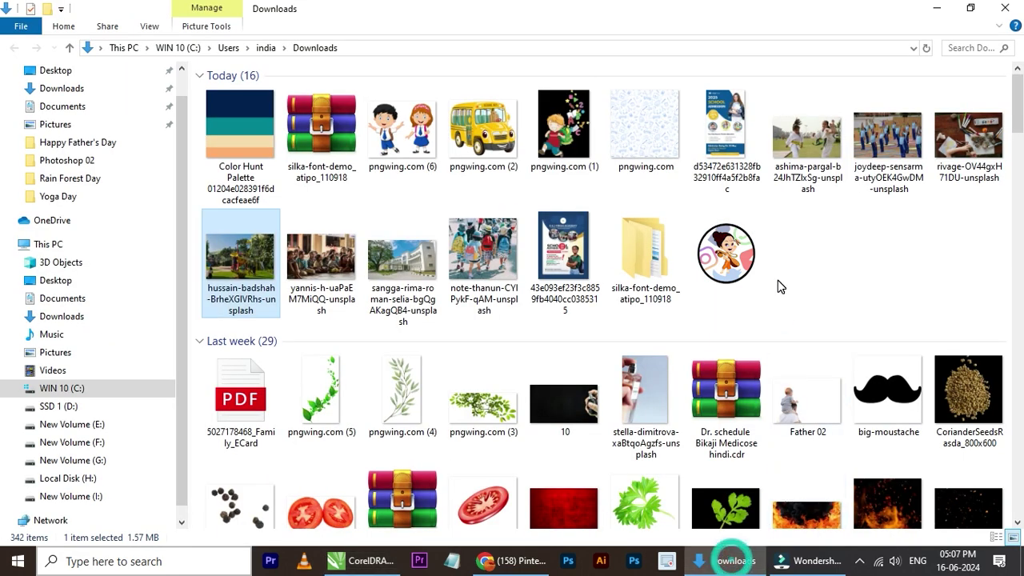
{"action": "left_click", "coordinate": [913, 151]}
{"action": "left_click", "coordinate": [980, 142]}
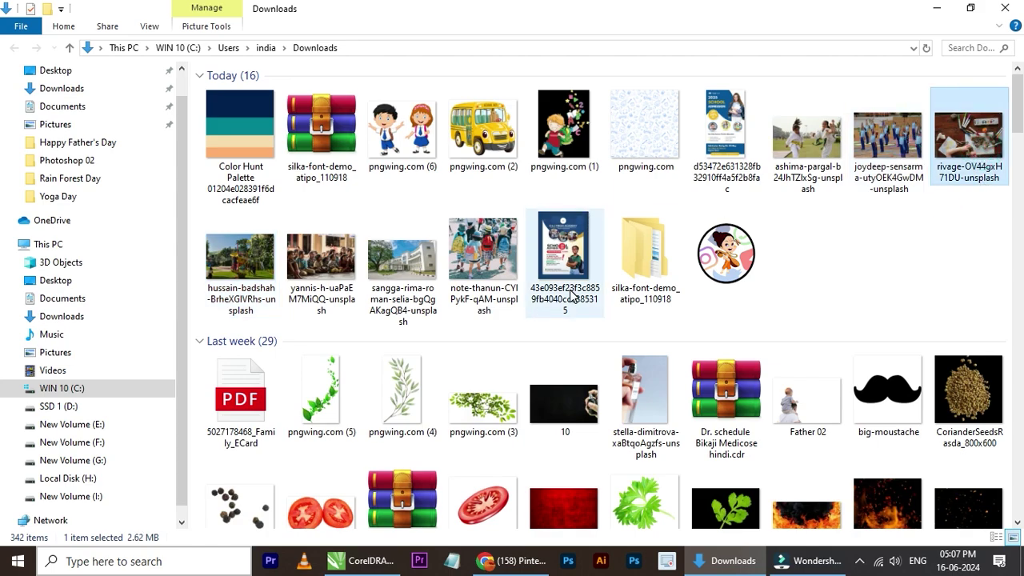
{"action": "left_click", "coordinate": [404, 284]}
{"action": "left_click", "coordinate": [312, 285]}
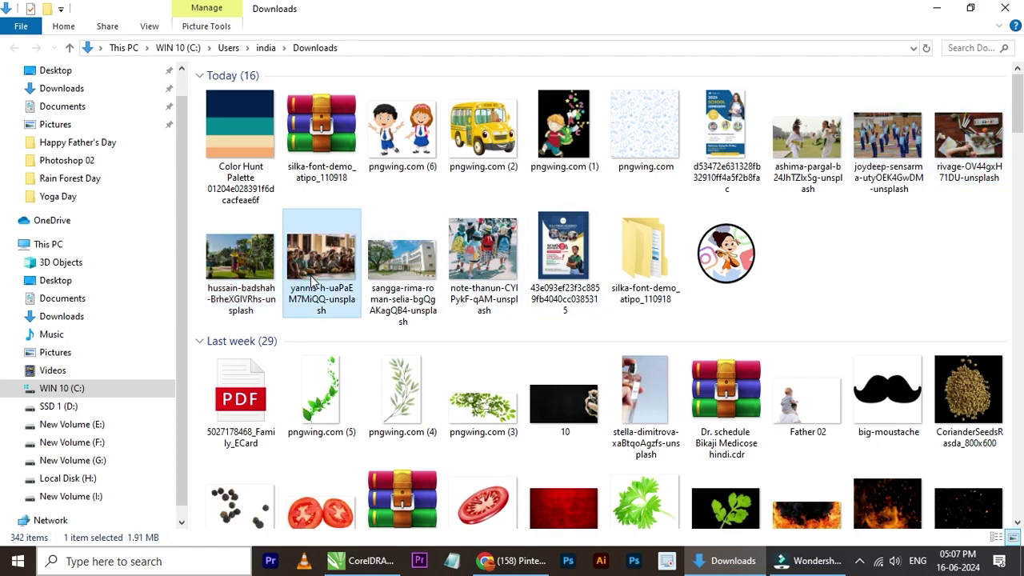
{"action": "left_click_drag", "start_coordinate": [895, 149], "coordinate": [535, 303]}
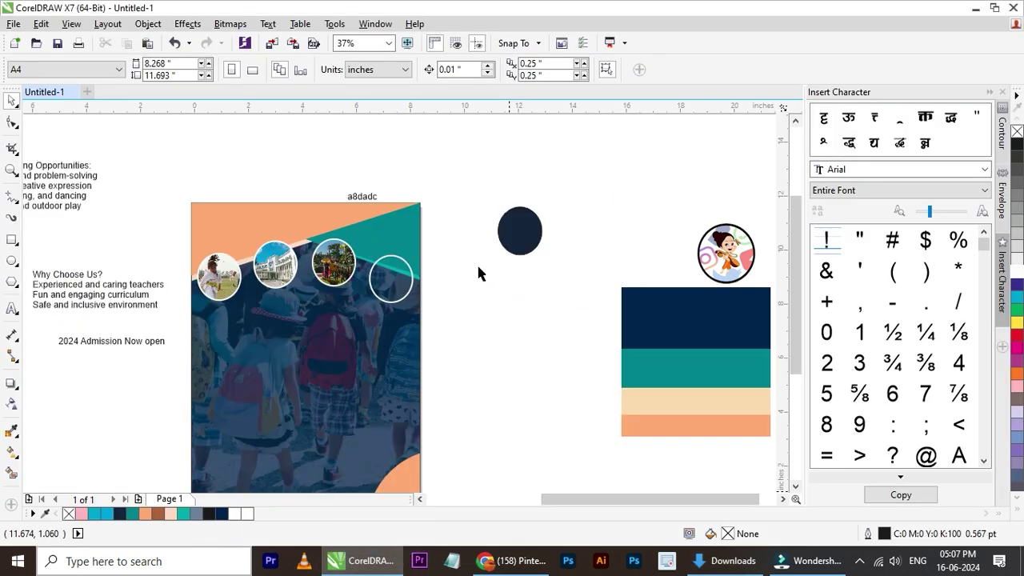
- Drop the yoga photo, shrink it to about a tenth, and PowerClip it into the fourth circle
{"action": "left_click_drag", "start_coordinate": [479, 273], "coordinate": [479, 273]}
{"action": "scroll", "coordinate": [481, 276], "scroll_direction": "down", "scroll_amount": 3}
{"action": "scroll", "coordinate": [488, 280], "scroll_direction": "down", "scroll_amount": 1}
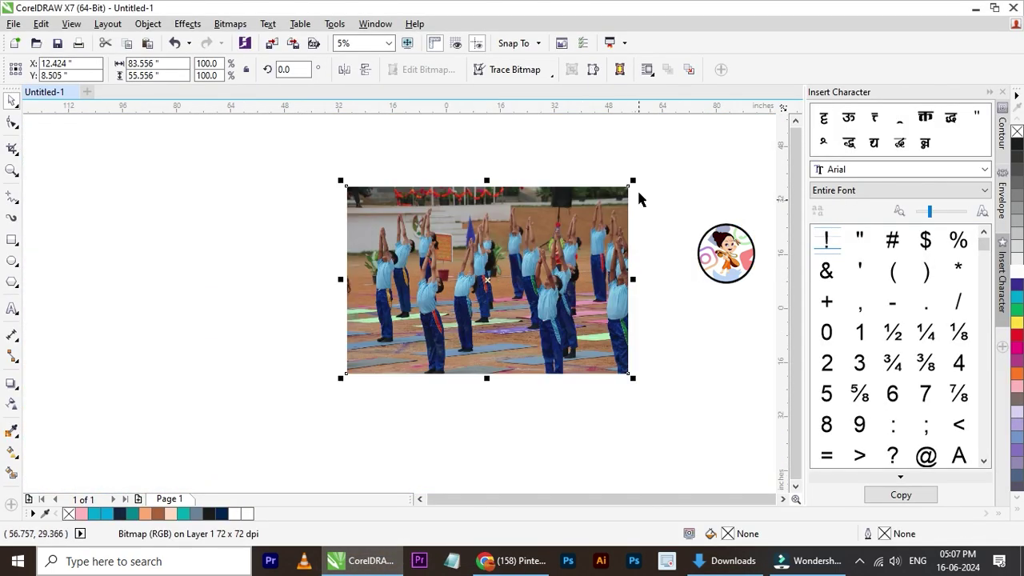
{"action": "left_click_drag", "start_coordinate": [632, 184], "coordinate": [496, 273]}
{"action": "scroll", "coordinate": [491, 277], "scroll_direction": "up", "scroll_amount": 4}
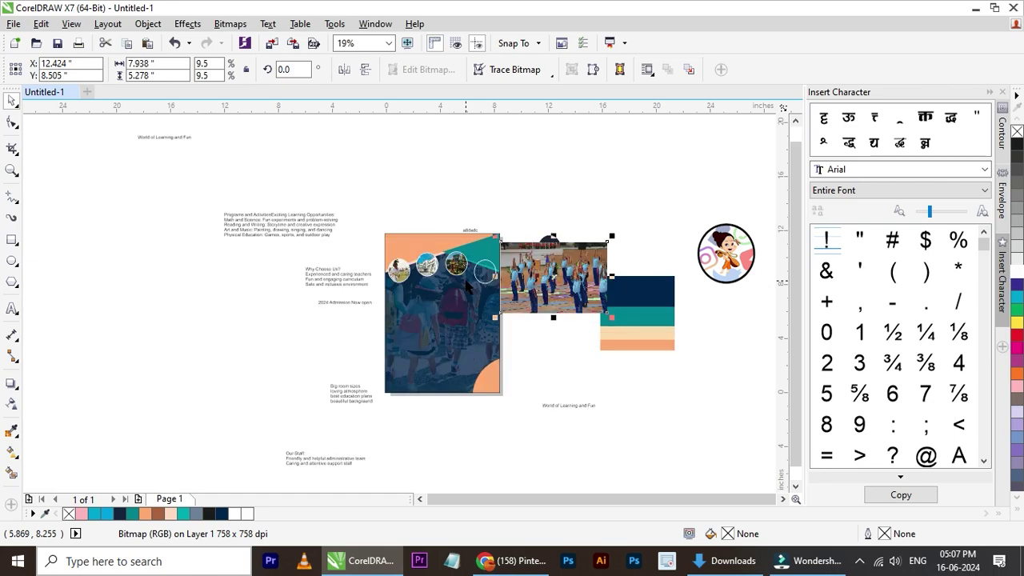
{"action": "left_click", "coordinate": [502, 274]}
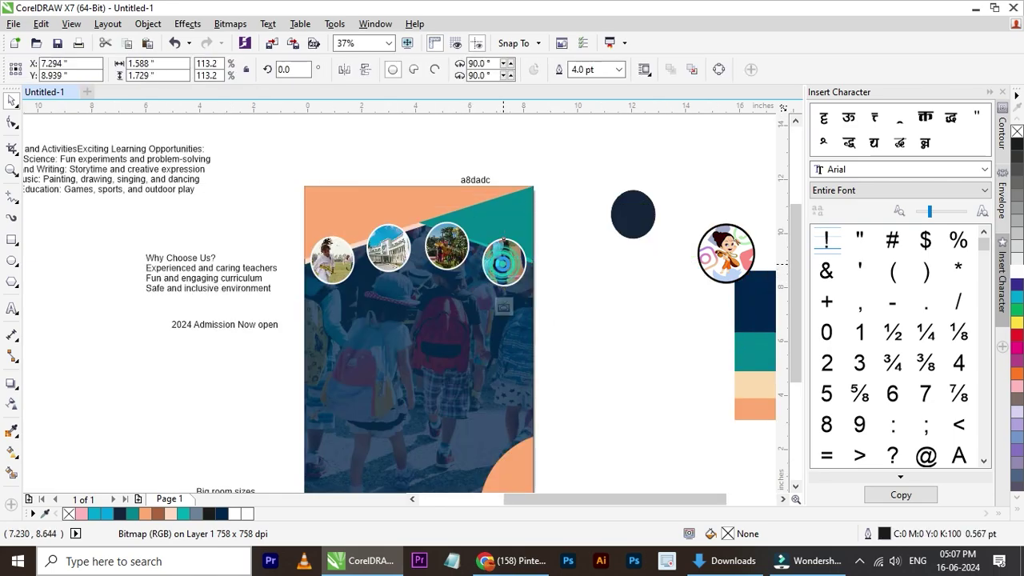
- Scale the yoga photo down inside the fourth circle and finish editing
{"action": "left_click", "coordinate": [504, 268], "text": "ctrl"}
{"action": "scroll", "coordinate": [563, 286], "scroll_direction": "up", "scroll_amount": 1}
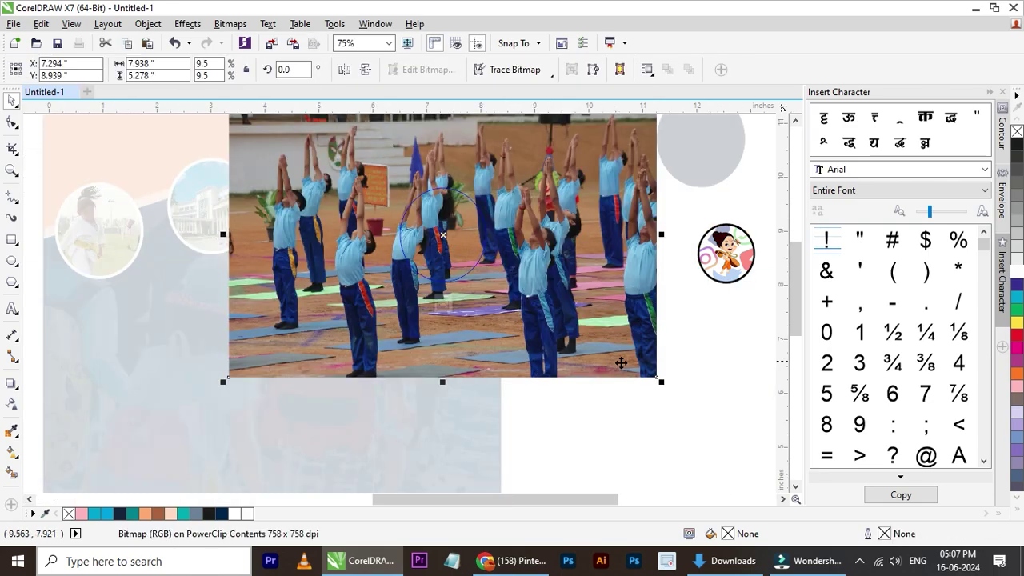
{"action": "left_click_drag", "start_coordinate": [655, 379], "coordinate": [538, 284]}
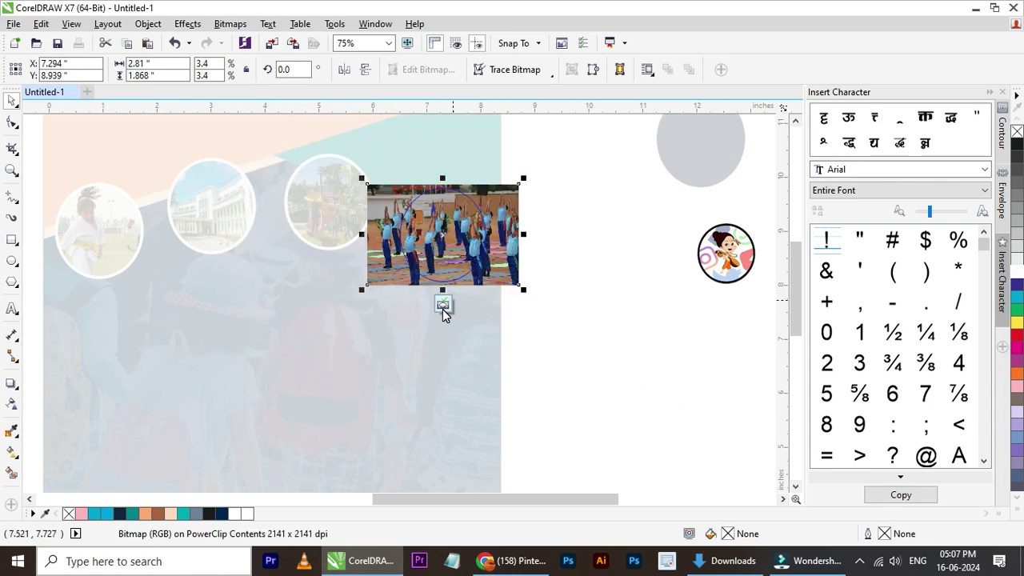
{"action": "left_click", "coordinate": [442, 304]}
{"action": "left_click", "coordinate": [631, 296]}
{"action": "scroll", "coordinate": [631, 297], "scroll_direction": "down", "scroll_amount": 1}
{"action": "scroll", "coordinate": [312, 238], "scroll_direction": "up", "scroll_amount": 1}
{"action": "scroll", "coordinate": [312, 239], "scroll_direction": "down", "scroll_amount": 1}
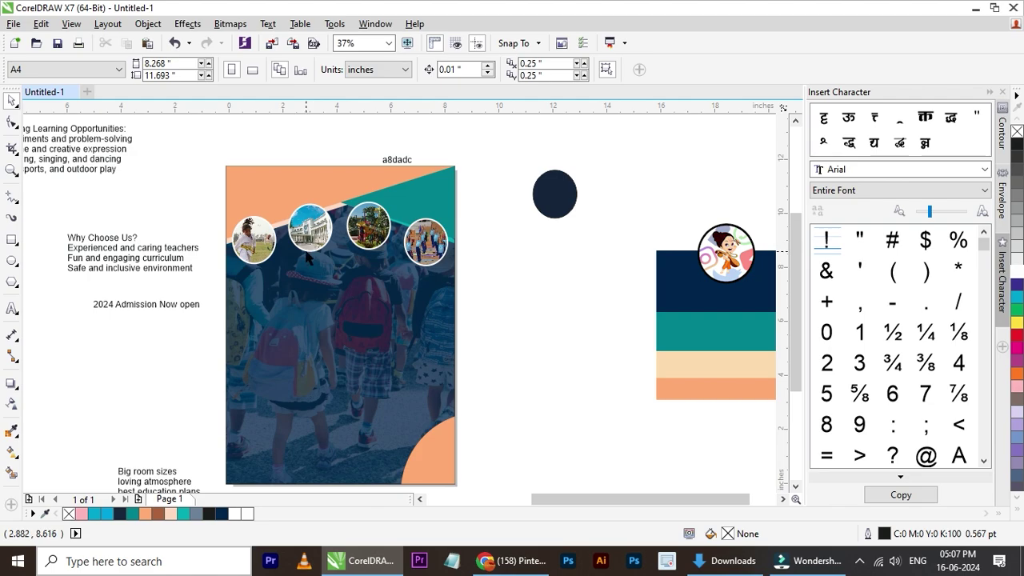
{"action": "scroll", "coordinate": [309, 257], "scroll_direction": "down", "scroll_amount": 1}
{"action": "scroll", "coordinate": [312, 264], "scroll_direction": "up", "scroll_amount": 1}
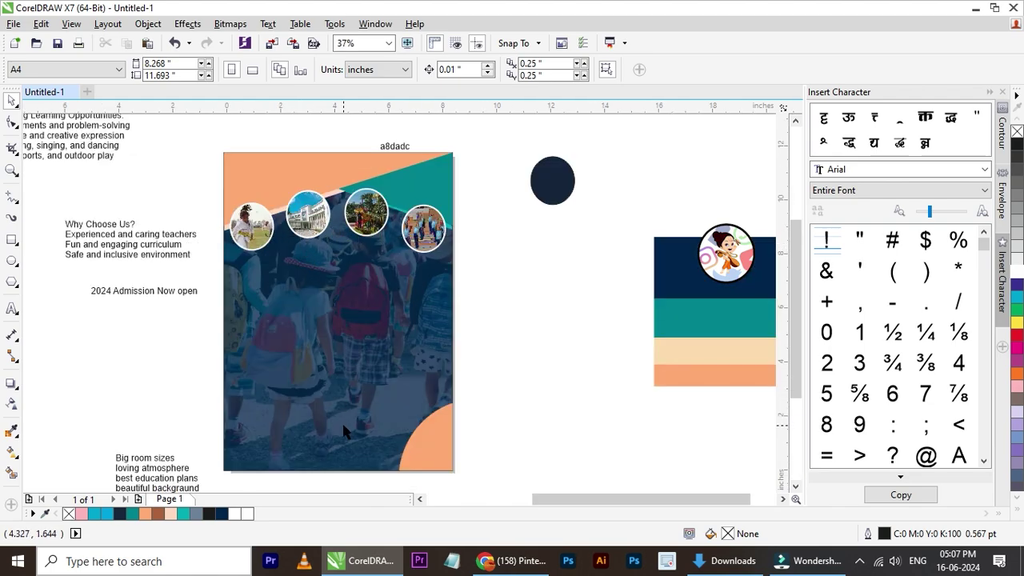
- Enlarge the peach quarter-circle in the bottom-right corner
{"action": "scroll", "coordinate": [381, 468], "scroll_direction": "up", "scroll_amount": 1}
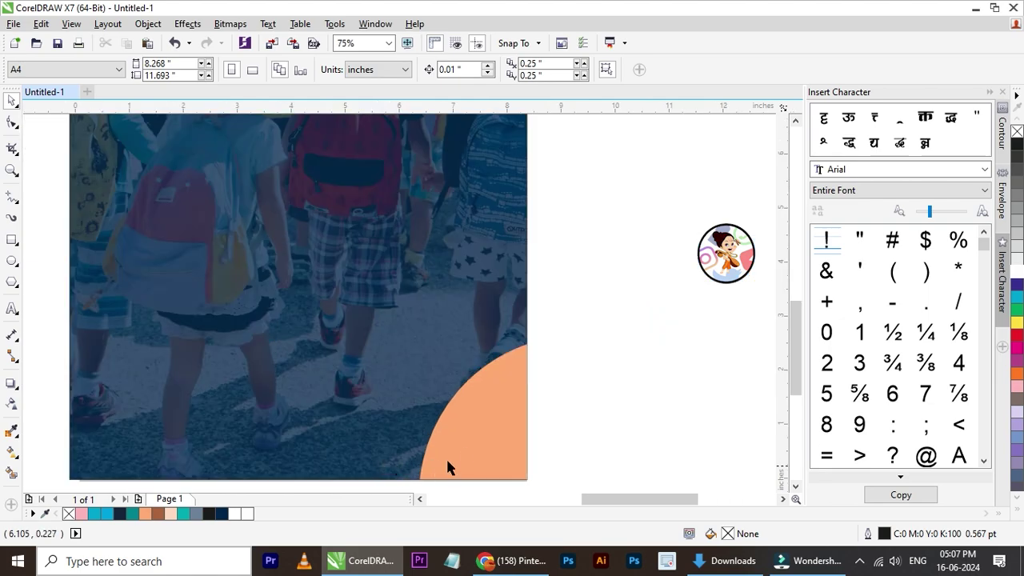
{"action": "left_click", "coordinate": [469, 453]}
{"action": "left_click_drag", "start_coordinate": [530, 336], "coordinate": [593, 260]}
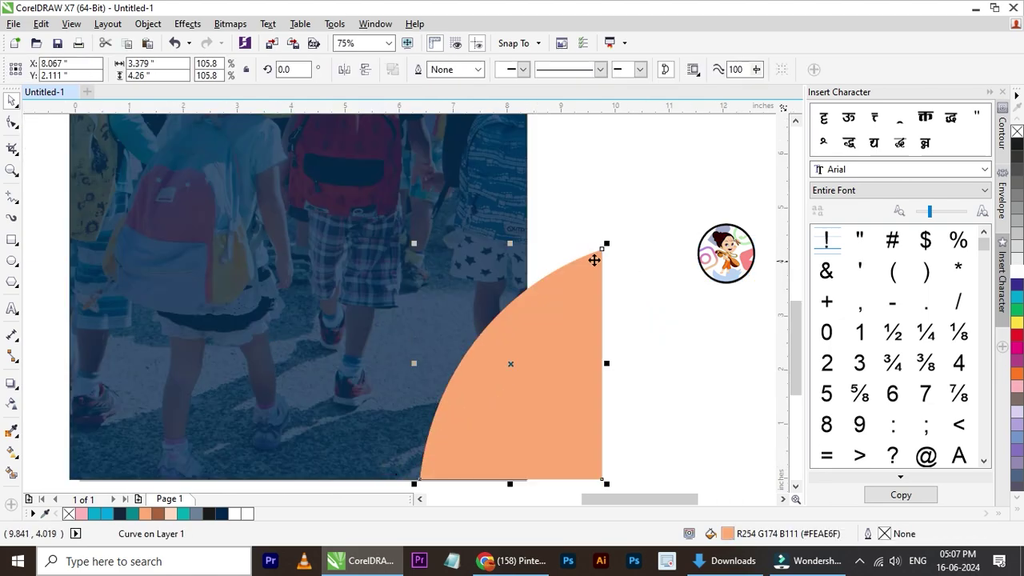
- Align the peach quarter-circle flush with the background photo's right edge
{"action": "left_click", "coordinate": [480, 240], "text": "shift"}
{"action": "key", "text": "l"}
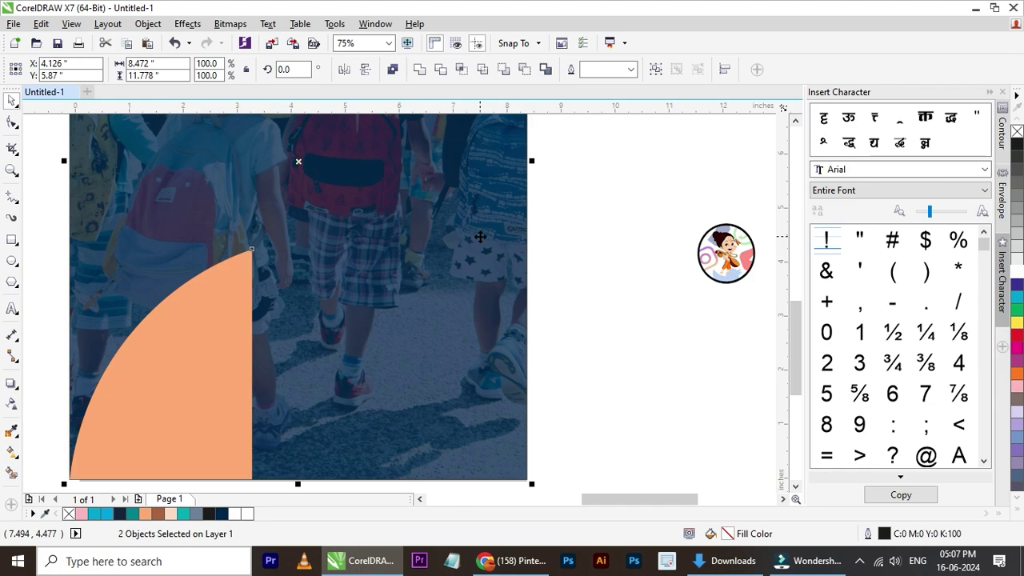
{"action": "key", "text": "ctrl+z"}
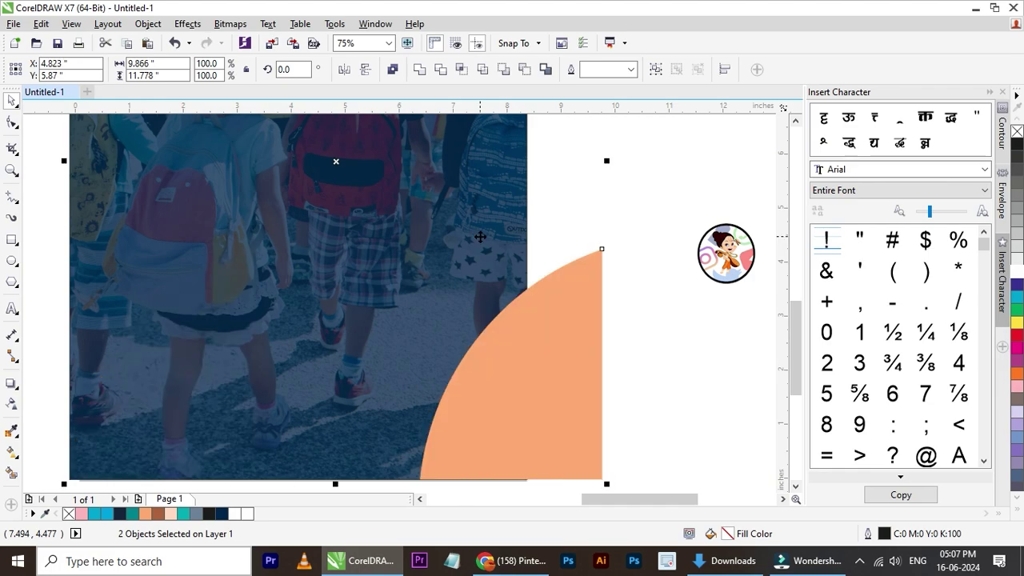
{"action": "key", "text": "r"}
{"action": "key", "text": "Escape"}
{"action": "scroll", "coordinate": [420, 320], "scroll_direction": "down", "scroll_amount": 5}
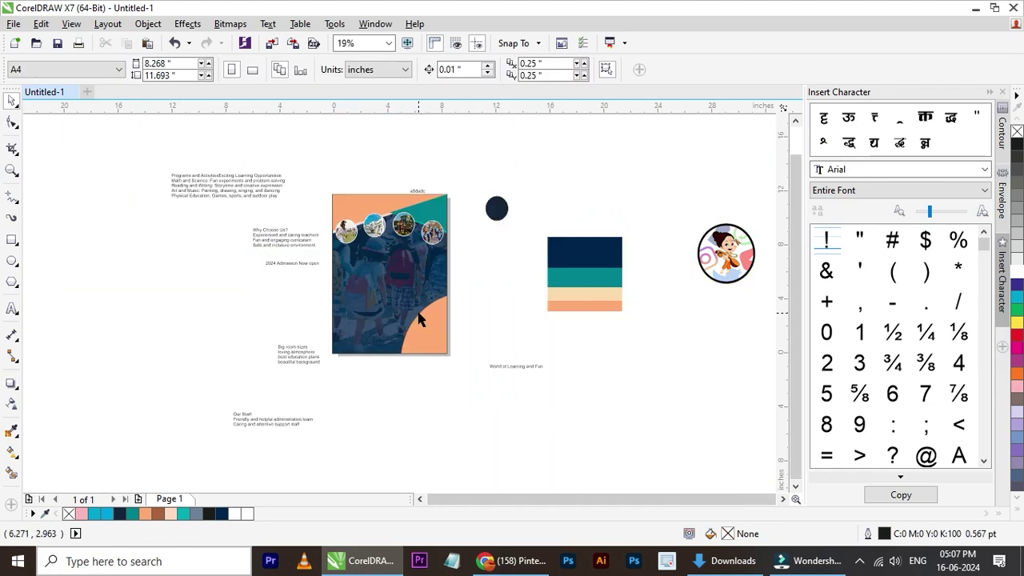
{"action": "scroll", "coordinate": [452, 336], "scroll_direction": "up", "scroll_amount": 2}
{"action": "left_click", "coordinate": [724, 561]}
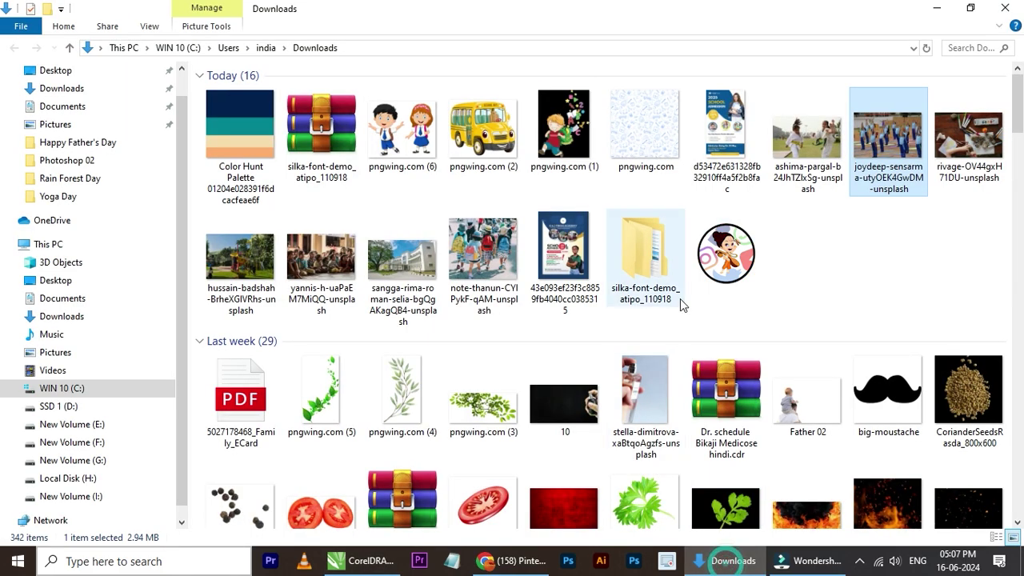
- Choose the school bus image pngwing.com (2) in Downloads and drag it into CorelDRAW
{"action": "left_click", "coordinate": [476, 172]}
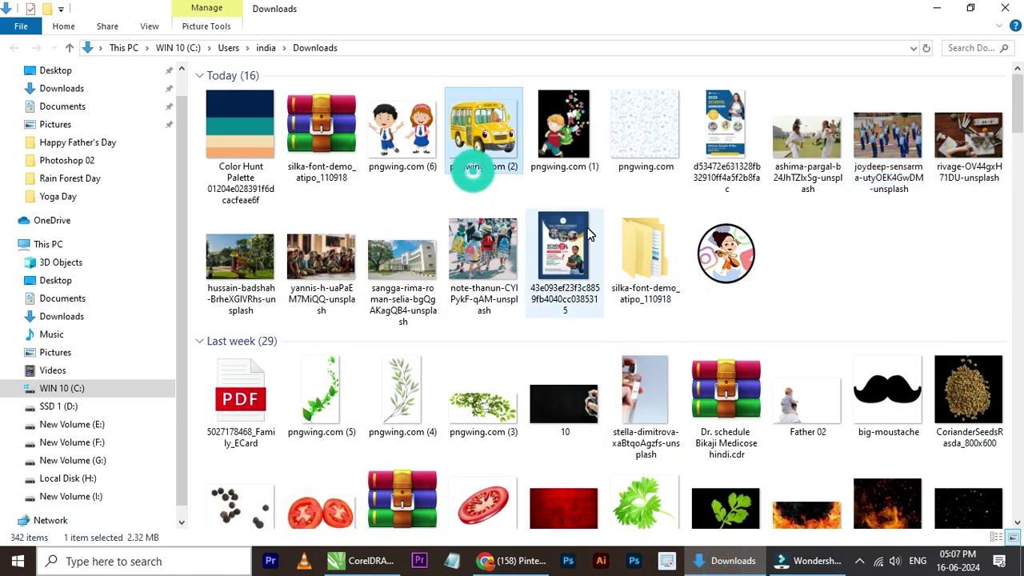
{"action": "left_click", "coordinate": [549, 161]}
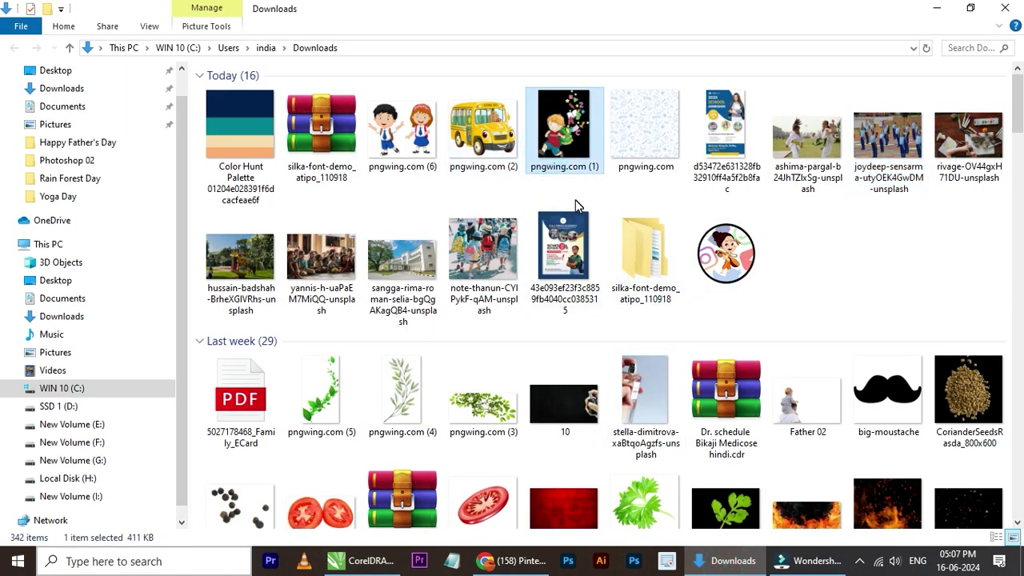
{"action": "left_click", "coordinate": [480, 156]}
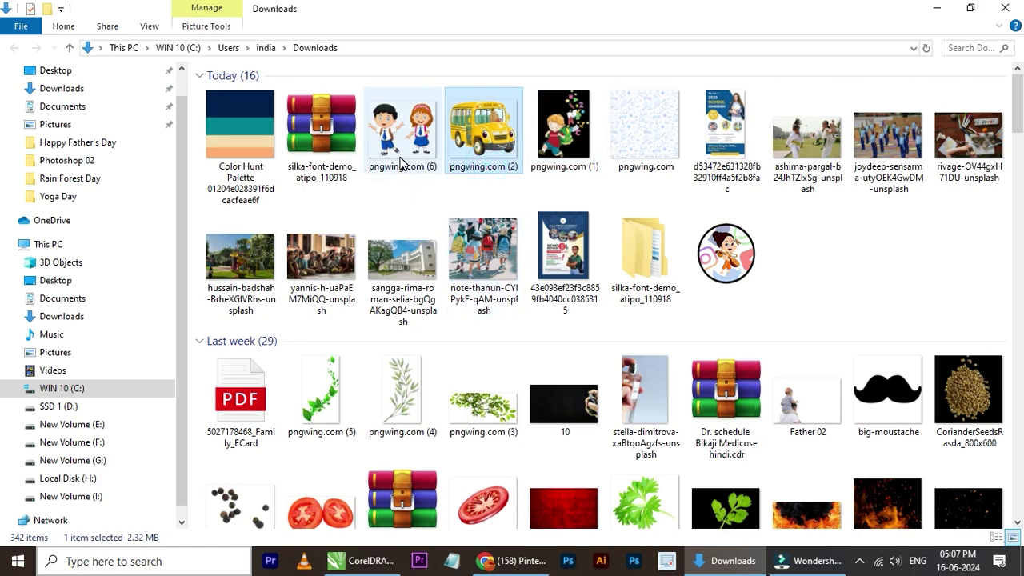
{"action": "left_click_drag", "start_coordinate": [475, 160], "coordinate": [529, 264]}
- Shrink the huge school bus image and move it onto the flyer's lower area
{"action": "scroll", "coordinate": [480, 270], "scroll_direction": "down", "scroll_amount": 3}
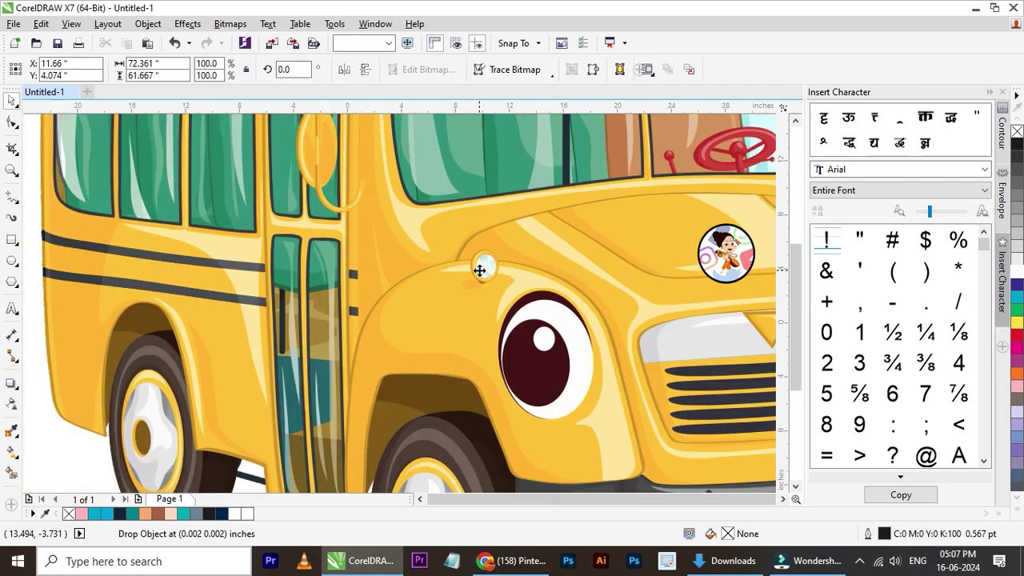
{"action": "left_click_drag", "start_coordinate": [613, 158], "coordinate": [503, 252]}
{"action": "scroll", "coordinate": [474, 264], "scroll_direction": "up", "scroll_amount": 3}
{"action": "scroll", "coordinate": [474, 264], "scroll_direction": "up", "scroll_amount": 1}
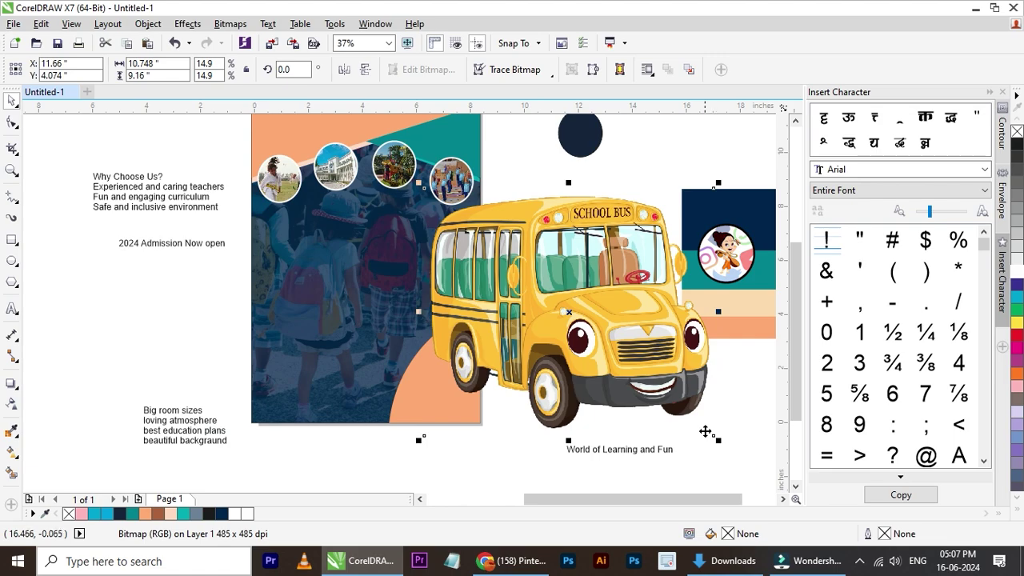
{"action": "left_click_drag", "start_coordinate": [721, 442], "coordinate": [613, 352]}
{"action": "left_click_drag", "start_coordinate": [572, 324], "coordinate": [436, 392]}
{"action": "scroll", "coordinate": [435, 392], "scroll_direction": "up", "scroll_amount": 1}
{"action": "left_click_drag", "start_coordinate": [475, 349], "coordinate": [475, 363]}
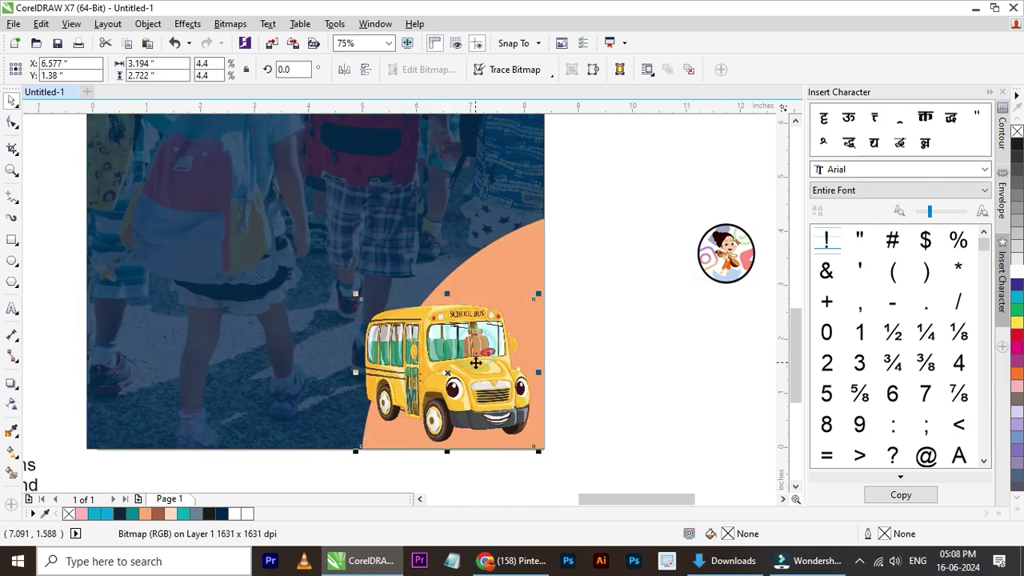
- Shrink the bus to about 2.9% and place it at the photo's bottom-left corner
{"action": "left_click", "coordinate": [512, 268]}
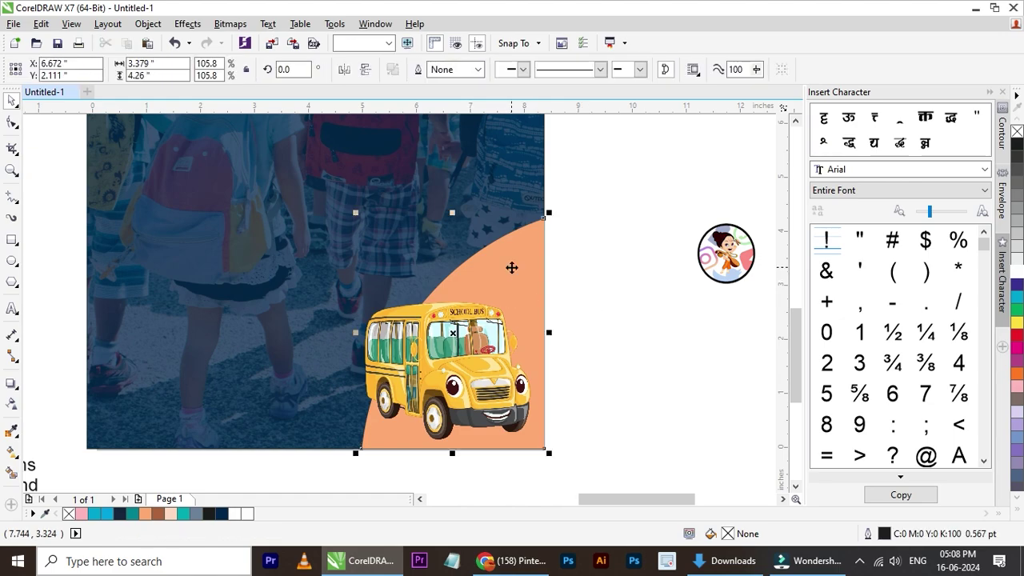
{"action": "scroll", "coordinate": [433, 289], "scroll_direction": "down", "scroll_amount": 1}
{"action": "left_click_drag", "start_coordinate": [425, 333], "coordinate": [298, 325]}
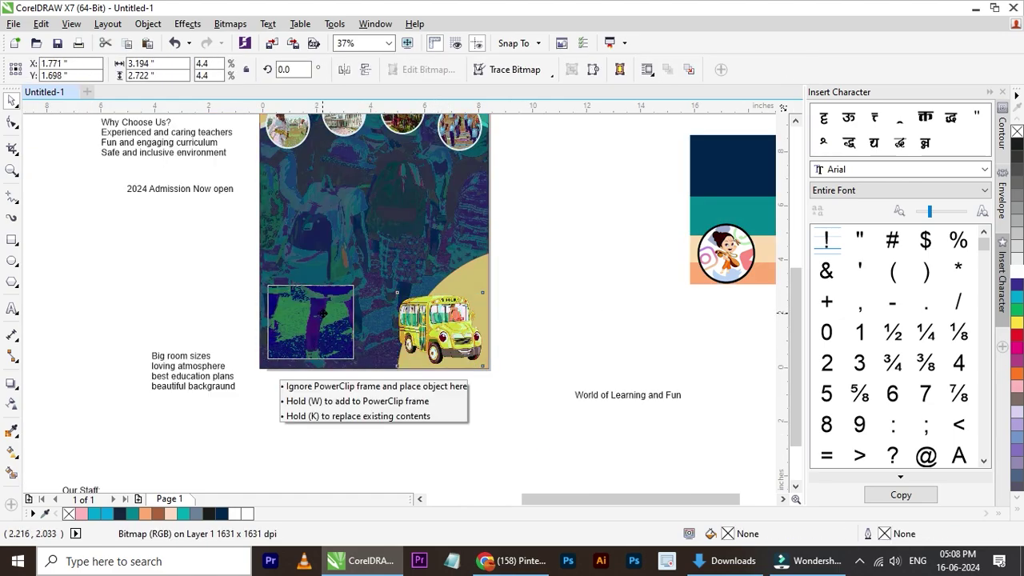
{"action": "scroll", "coordinate": [299, 325], "scroll_direction": "up", "scroll_amount": 1}
{"action": "left_click_drag", "start_coordinate": [413, 238], "coordinate": [351, 293]}
{"action": "left_click_drag", "start_coordinate": [310, 343], "coordinate": [311, 358]}
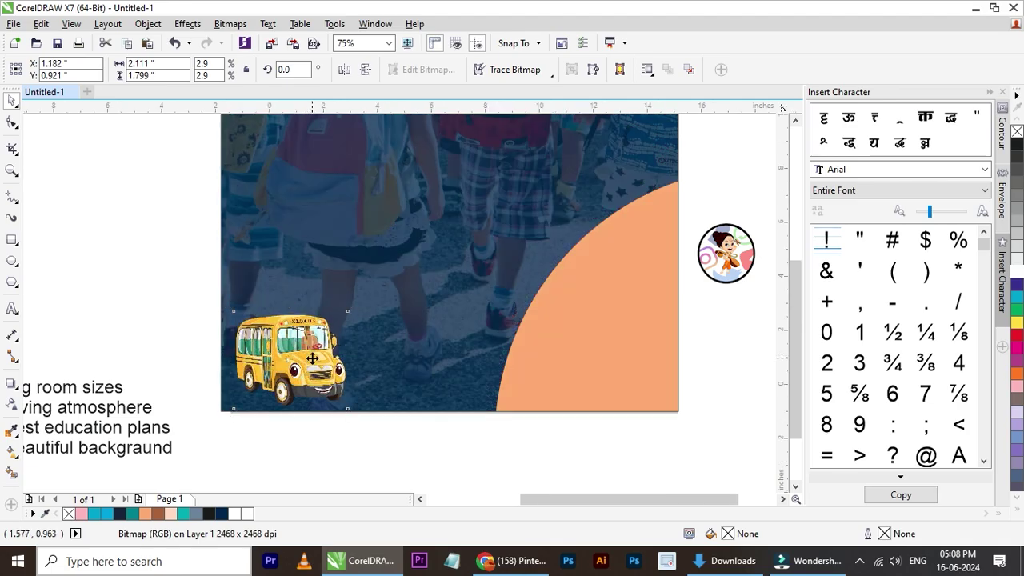
{"action": "scroll", "coordinate": [340, 302], "scroll_direction": "down", "scroll_amount": 1}
{"action": "scroll", "coordinate": [329, 419], "scroll_direction": "up", "scroll_amount": 1}
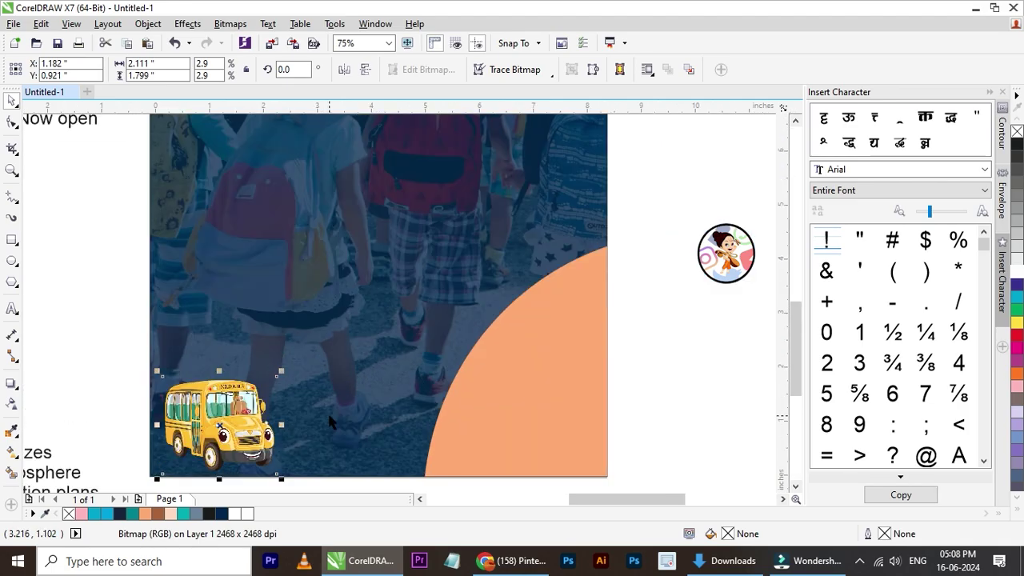
{"action": "scroll", "coordinate": [282, 370], "scroll_direction": "down", "scroll_amount": 1}
{"action": "left_click", "coordinate": [426, 372]}
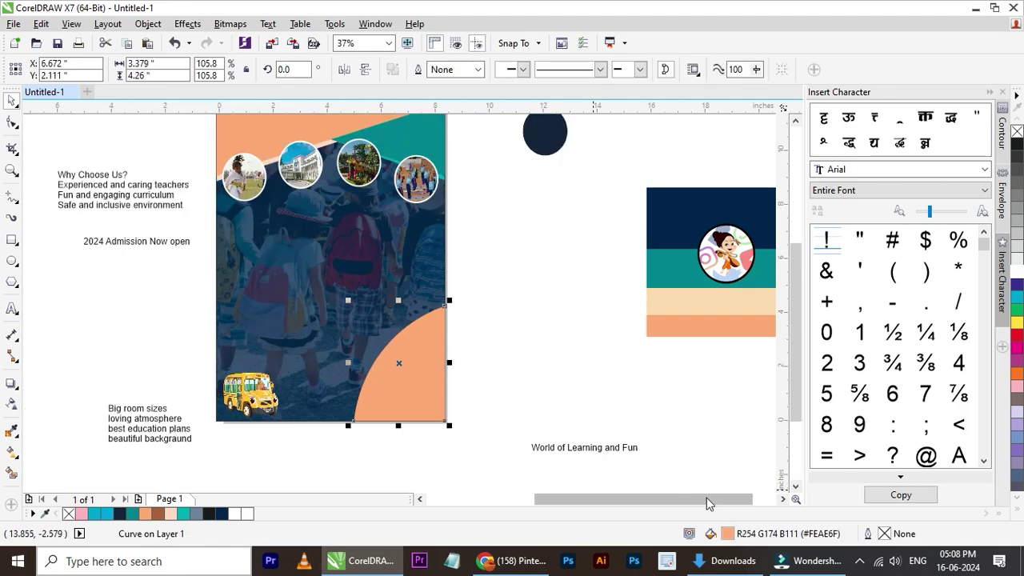
- Drag the art supplies photo from Downloads into CorelDRAW
{"action": "left_click", "coordinate": [723, 561]}
{"action": "left_click", "coordinate": [940, 155]}
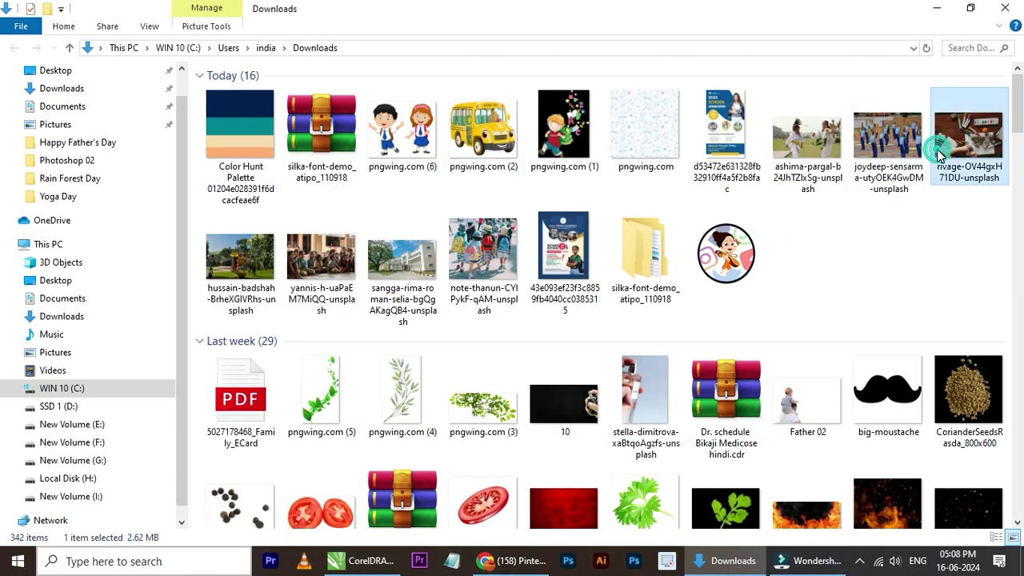
{"action": "left_click_drag", "start_coordinate": [976, 158], "coordinate": [549, 314]}
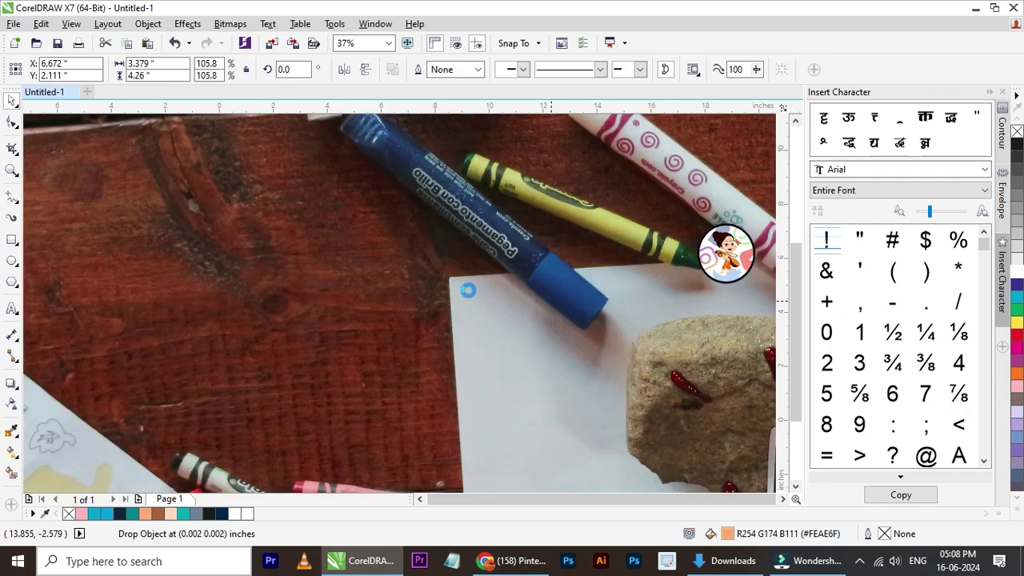
- Shrink the art photo to about 3.6 by 2.4 inches and PowerClip it into the peach corner curve
{"action": "scroll", "coordinate": [630, 202], "scroll_direction": "down", "scroll_amount": 5}
{"action": "left_click_drag", "start_coordinate": [605, 208], "coordinate": [439, 329]}
{"action": "scroll", "coordinate": [439, 329], "scroll_direction": "up", "scroll_amount": 3}
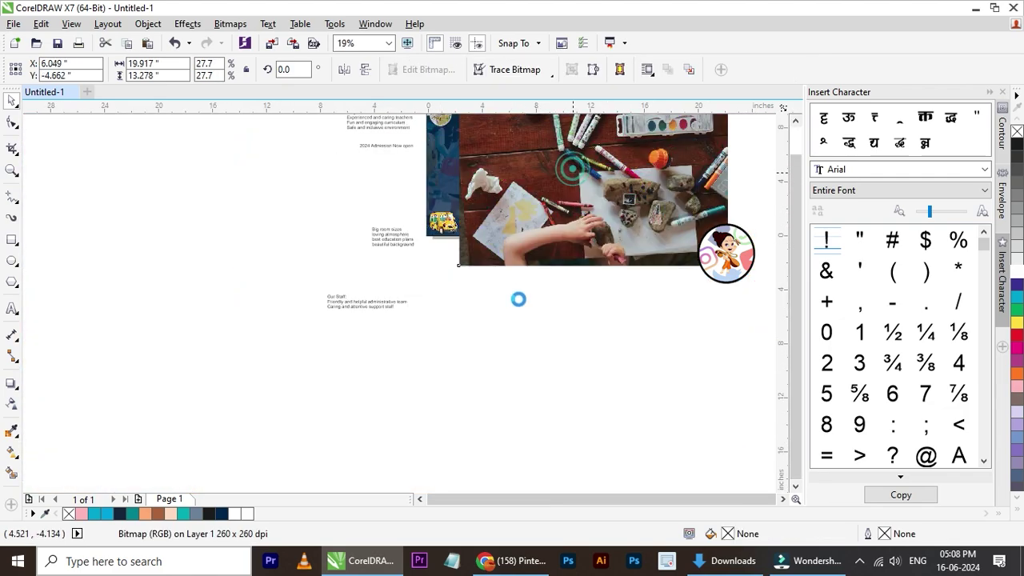
{"action": "left_click_drag", "start_coordinate": [648, 205], "coordinate": [535, 281]}
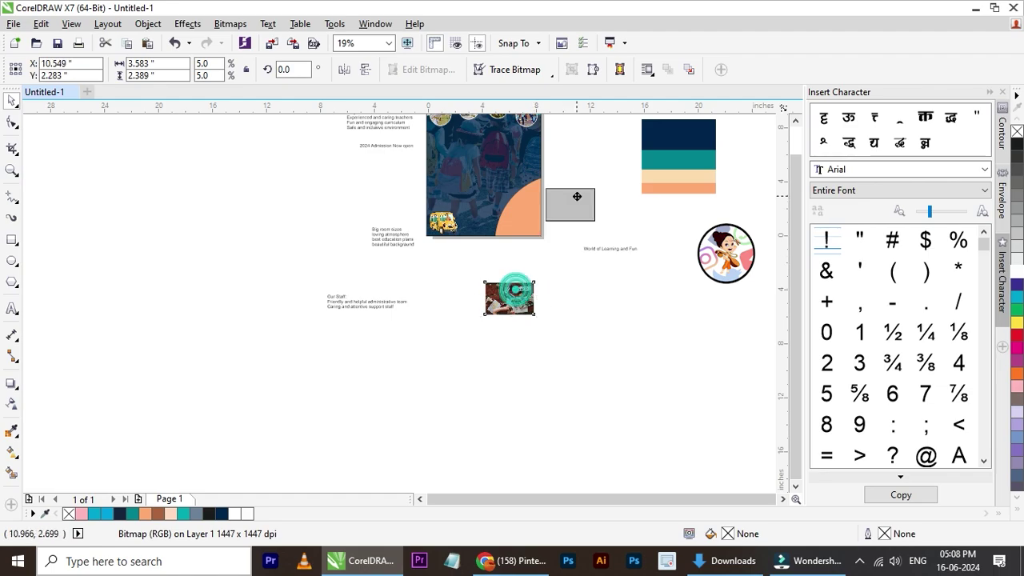
{"action": "scroll", "coordinate": [560, 192], "scroll_direction": "up", "scroll_amount": 3}
{"action": "left_click", "coordinate": [419, 279]}
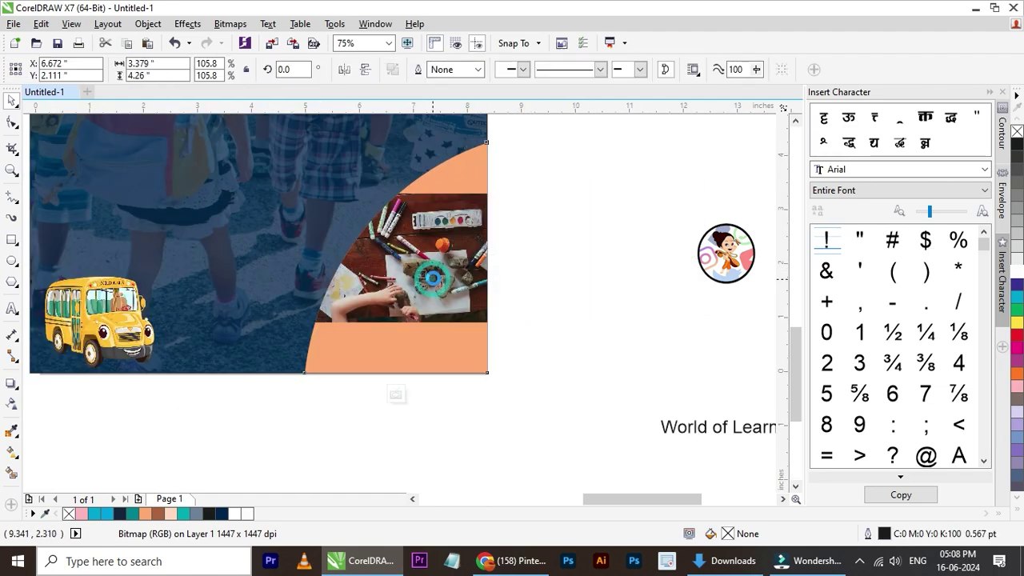
- Enlarge the clipped art photo to fill the corner shape
{"action": "left_click", "coordinate": [464, 304], "text": "ctrl"}
{"action": "left_click_drag", "start_coordinate": [497, 326], "coordinate": [581, 408]}
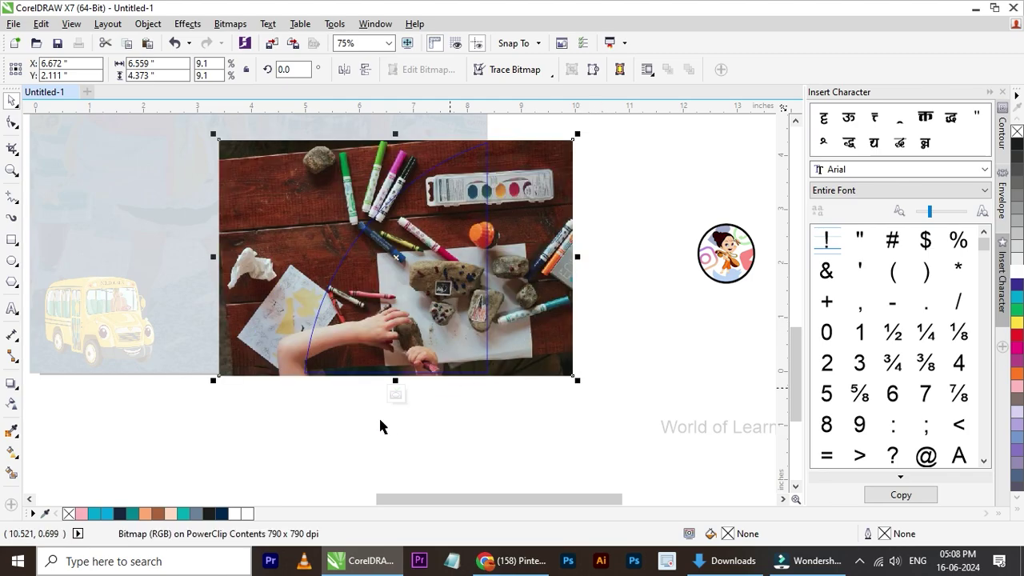
{"action": "left_click", "coordinate": [395, 396]}
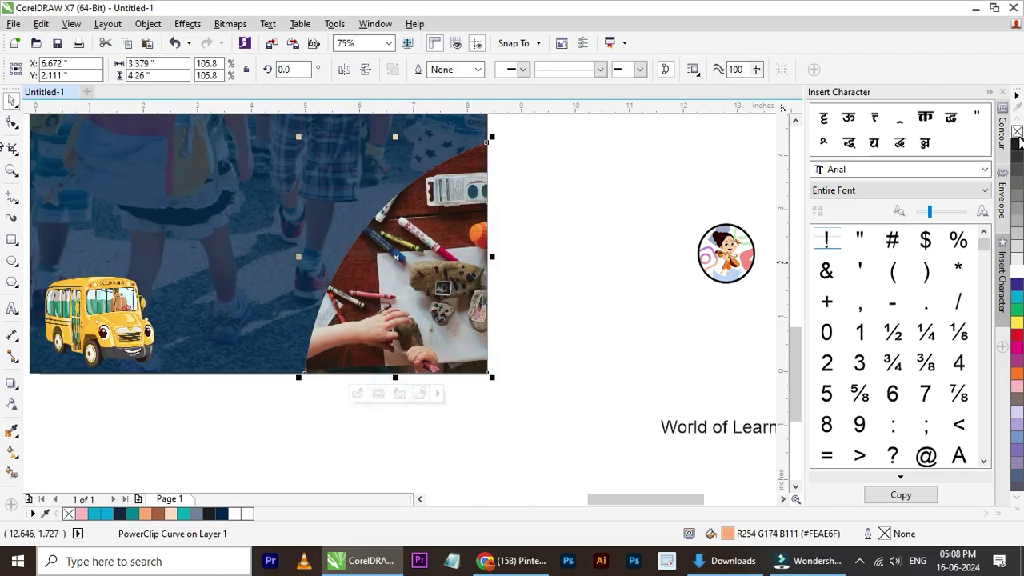
{"action": "left_click", "coordinate": [527, 246]}
{"action": "left_click", "coordinate": [449, 272]}
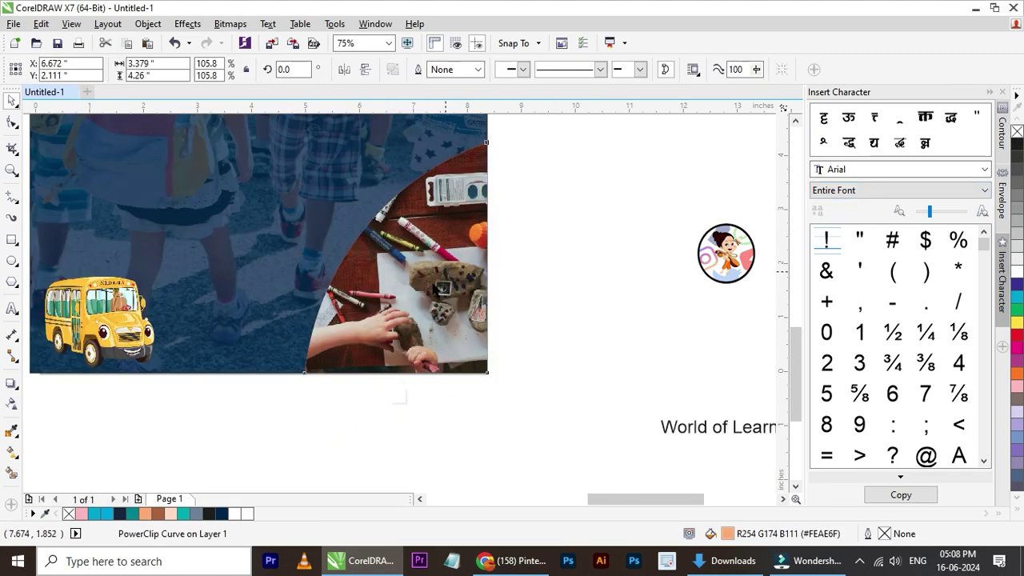
- Give the clipped art photo a uniform semi-transparent transparency
{"action": "left_click", "coordinate": [440, 285]}
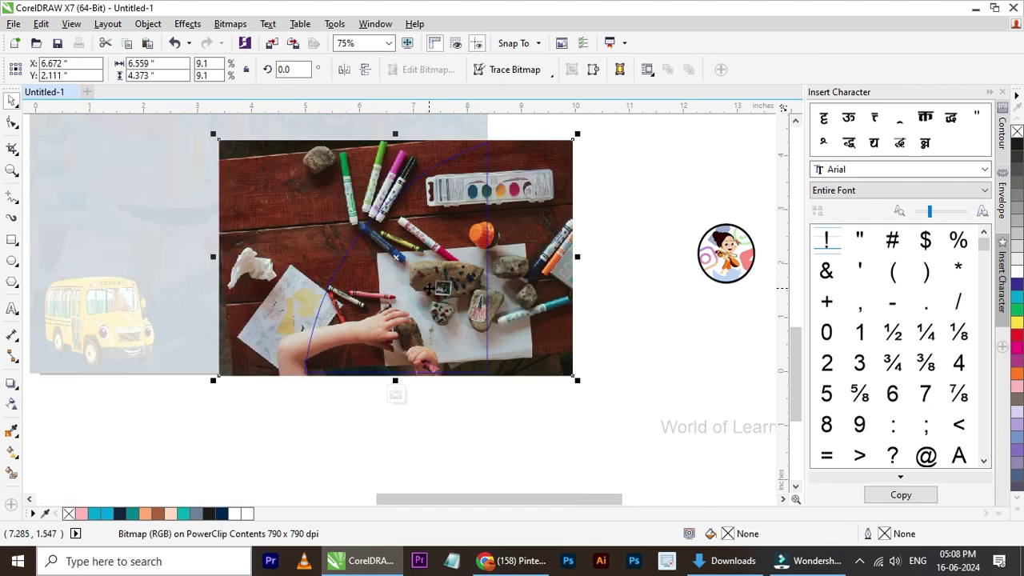
{"action": "left_click", "coordinate": [12, 405]}
{"action": "left_click_drag", "start_coordinate": [245, 261], "coordinate": [620, 259]}
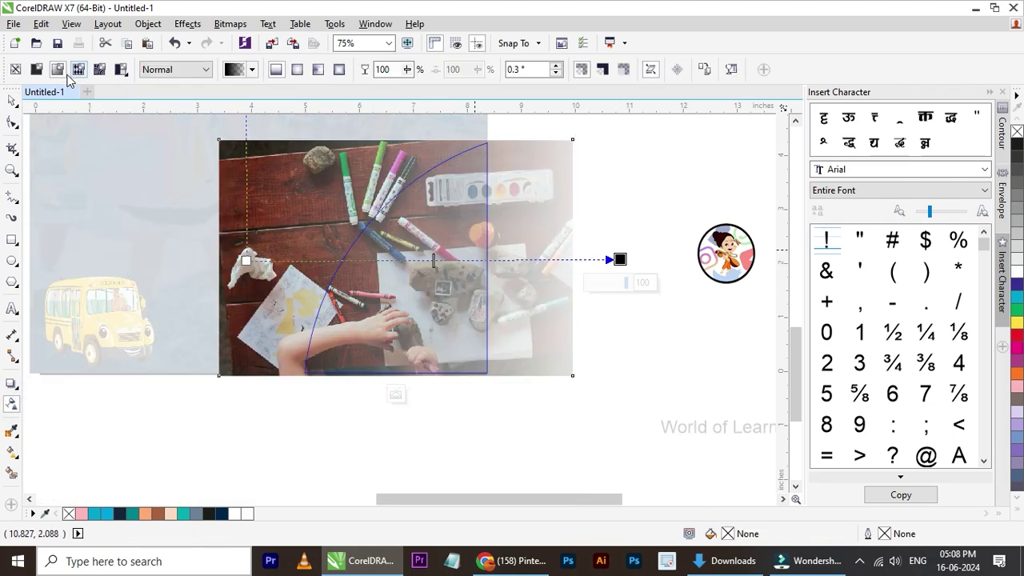
{"action": "left_click", "coordinate": [39, 69]}
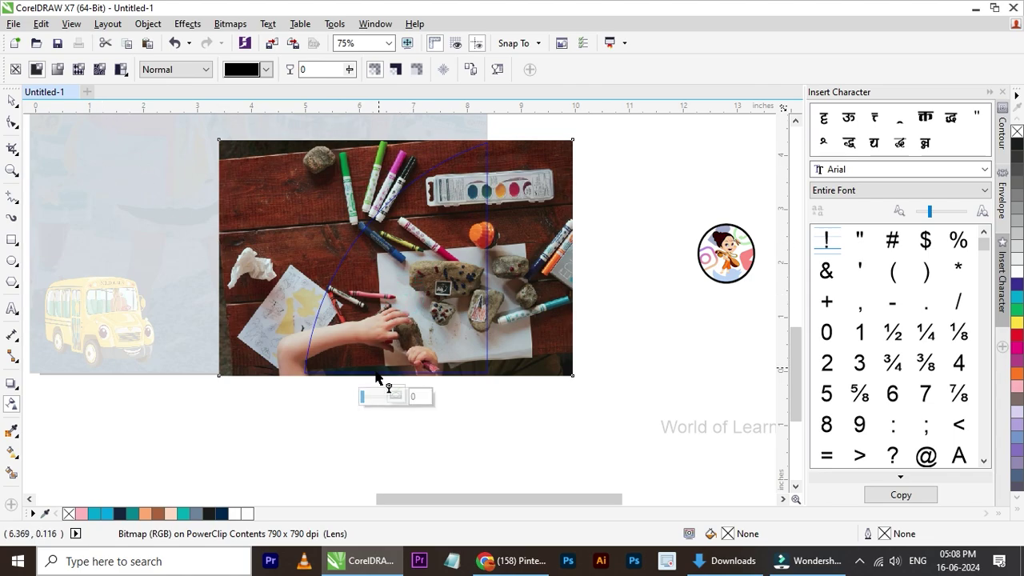
{"action": "left_click", "coordinate": [376, 397]}
{"action": "left_click", "coordinate": [401, 392]}
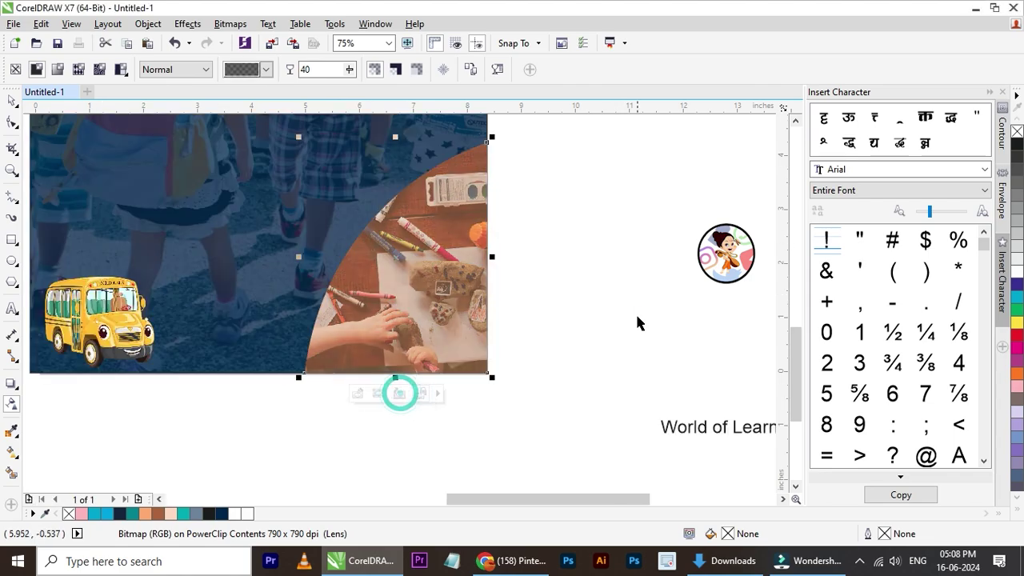
{"action": "left_click", "coordinate": [605, 312]}
- Set the peach corner shape's outline width to 1.5 pt
{"action": "scroll", "coordinate": [588, 316], "scroll_direction": "down", "scroll_amount": 3}
{"action": "scroll", "coordinate": [324, 243], "scroll_direction": "up", "scroll_amount": 2}
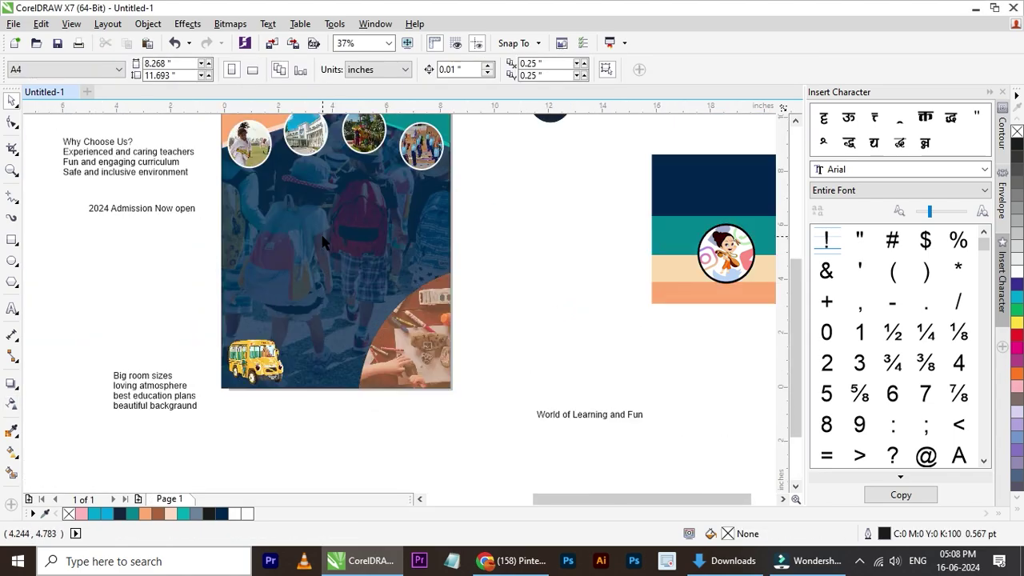
{"action": "left_click", "coordinate": [429, 328]}
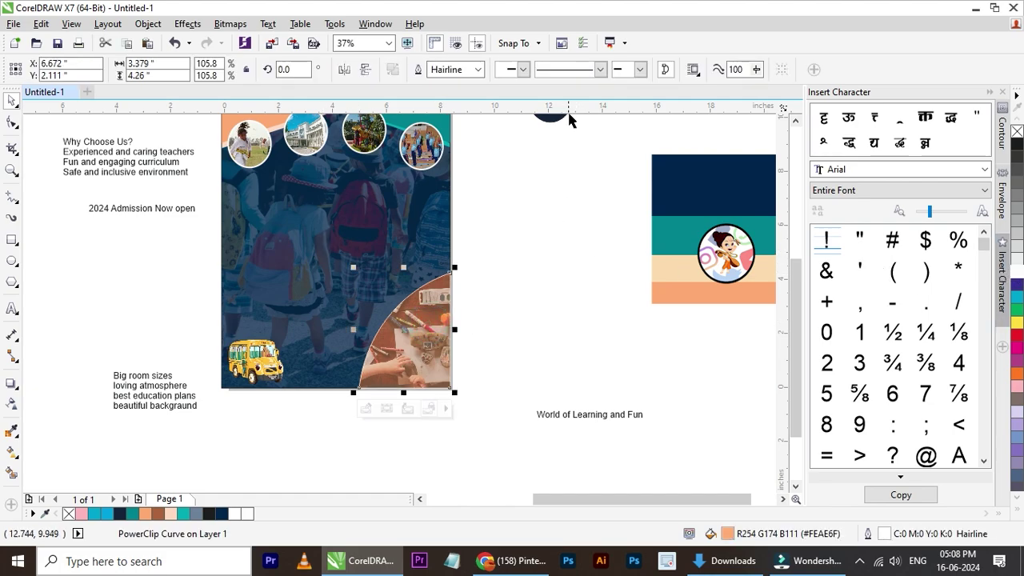
{"action": "left_click", "coordinate": [479, 70]}
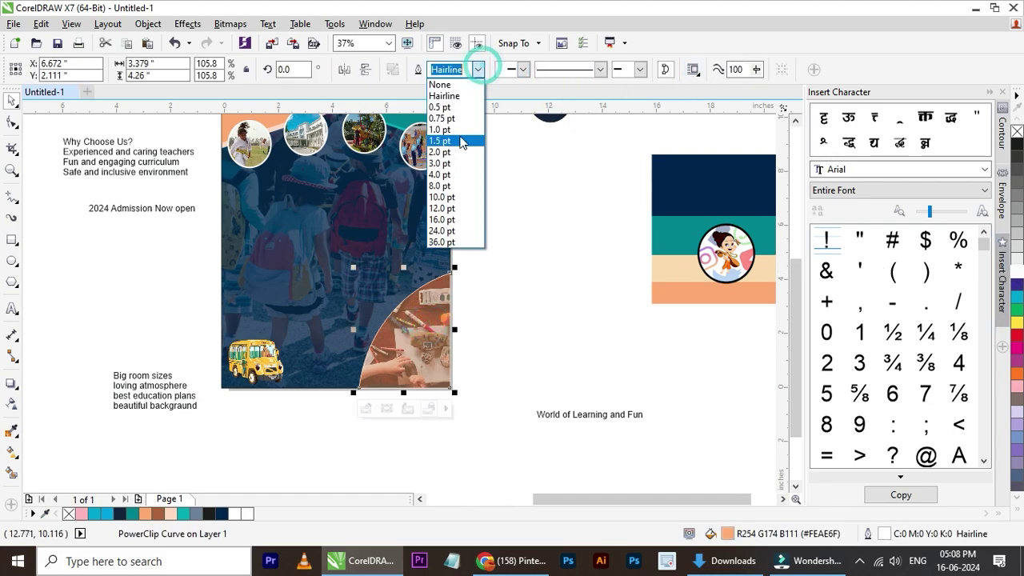
{"action": "left_click", "coordinate": [447, 141]}
{"action": "left_click", "coordinate": [479, 69]}
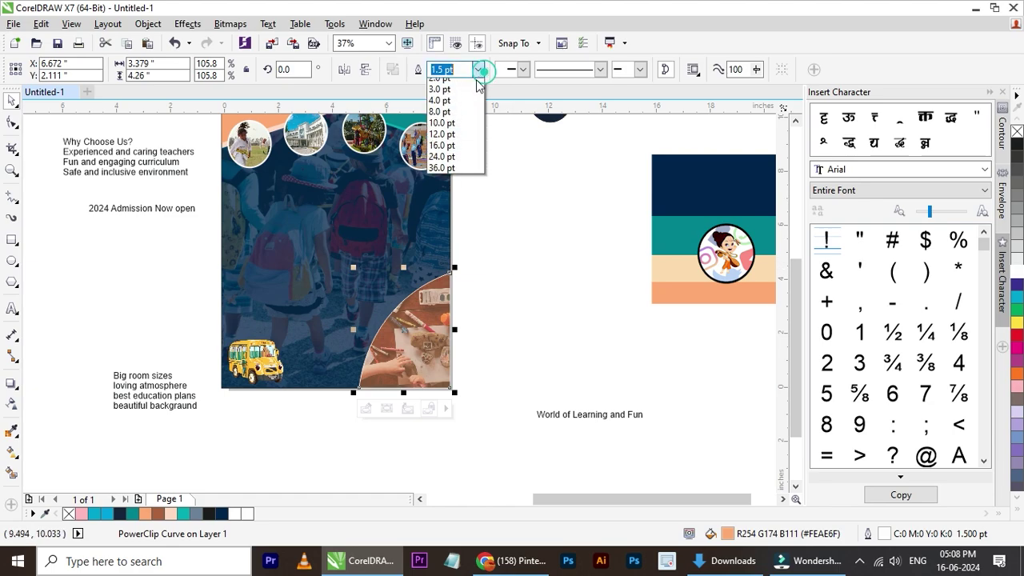
{"action": "left_click", "coordinate": [448, 164]}
{"action": "left_click", "coordinate": [498, 237]}
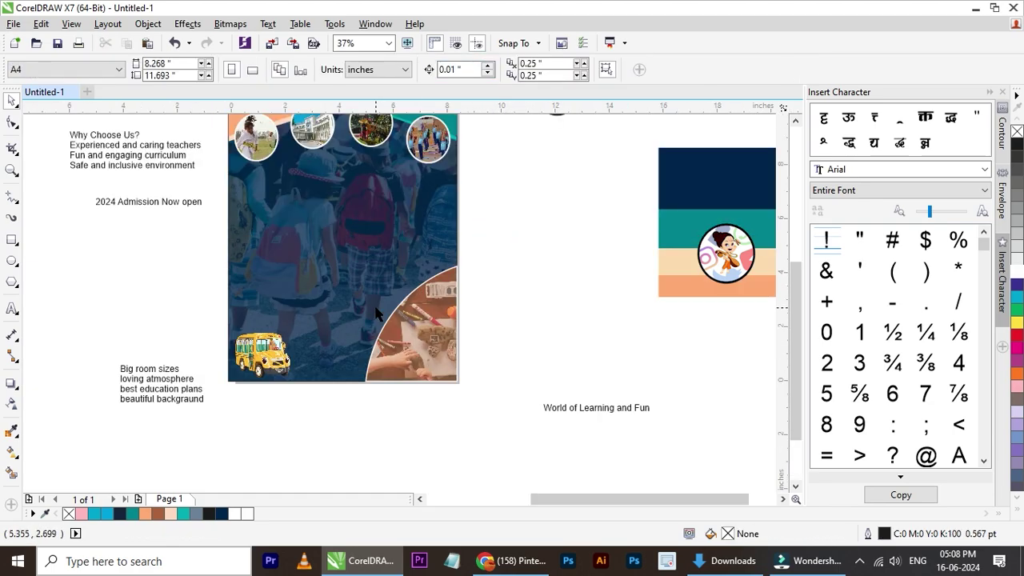
- Shrink the cartoon school bus slightly to 2.6%
{"action": "scroll", "coordinate": [380, 312], "scroll_direction": "up", "scroll_amount": 2}
{"action": "scroll", "coordinate": [379, 315], "scroll_direction": "down", "scroll_amount": 2}
{"action": "scroll", "coordinate": [341, 278], "scroll_direction": "down", "scroll_amount": 2}
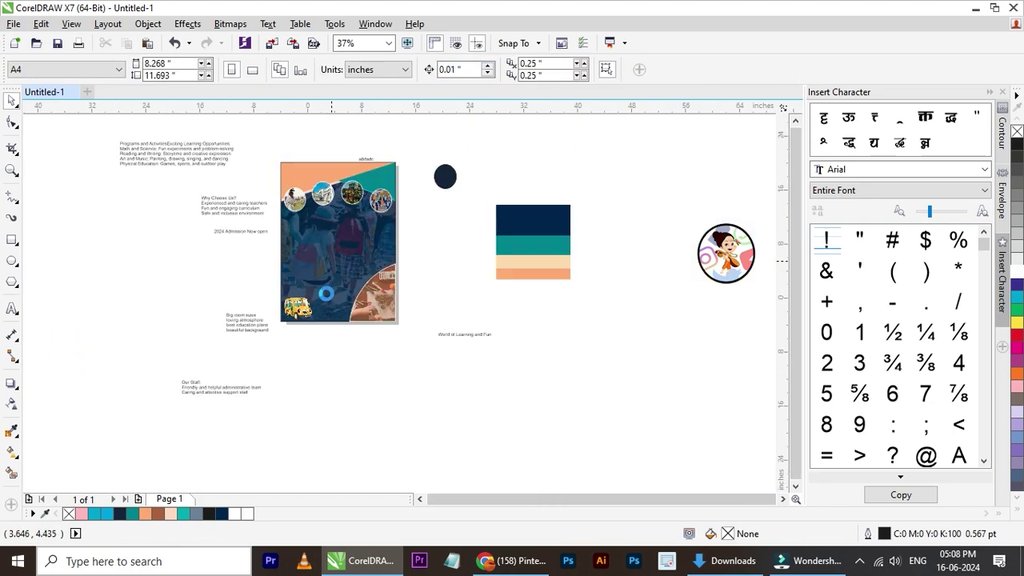
{"action": "scroll", "coordinate": [341, 279], "scroll_direction": "up", "scroll_amount": 2}
{"action": "scroll", "coordinate": [340, 278], "scroll_direction": "up", "scroll_amount": 1}
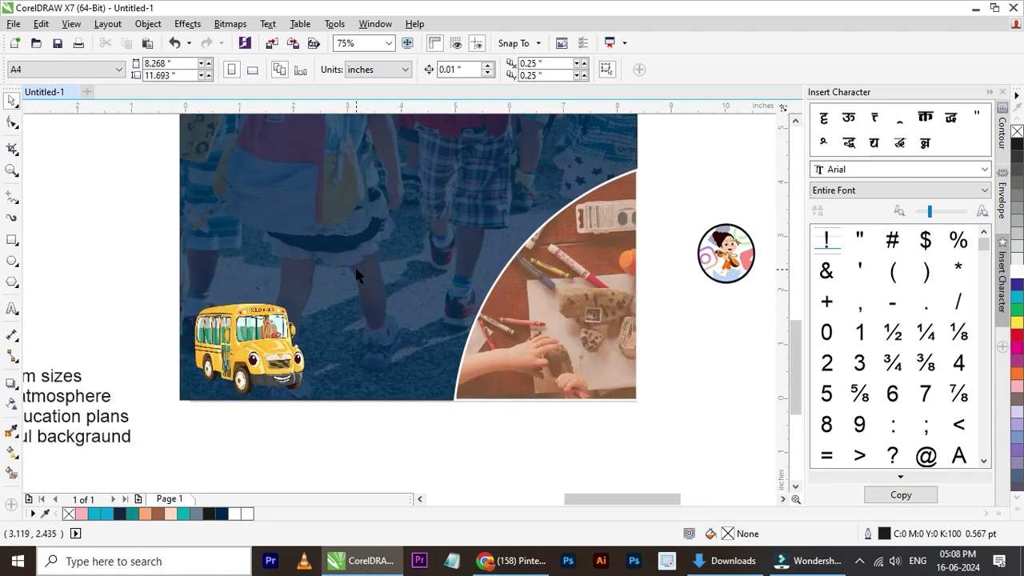
{"action": "left_click", "coordinate": [273, 320]}
{"action": "left_click_drag", "start_coordinate": [310, 300], "coordinate": [292, 310]}
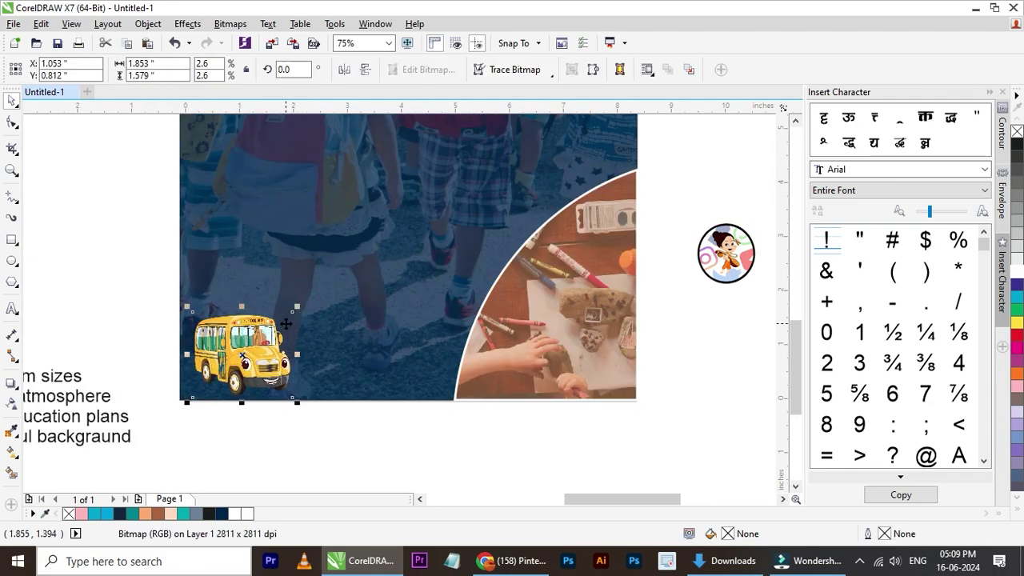
{"action": "scroll", "coordinate": [275, 312], "scroll_direction": "down", "scroll_amount": 1}
{"action": "left_click", "coordinate": [448, 257]}
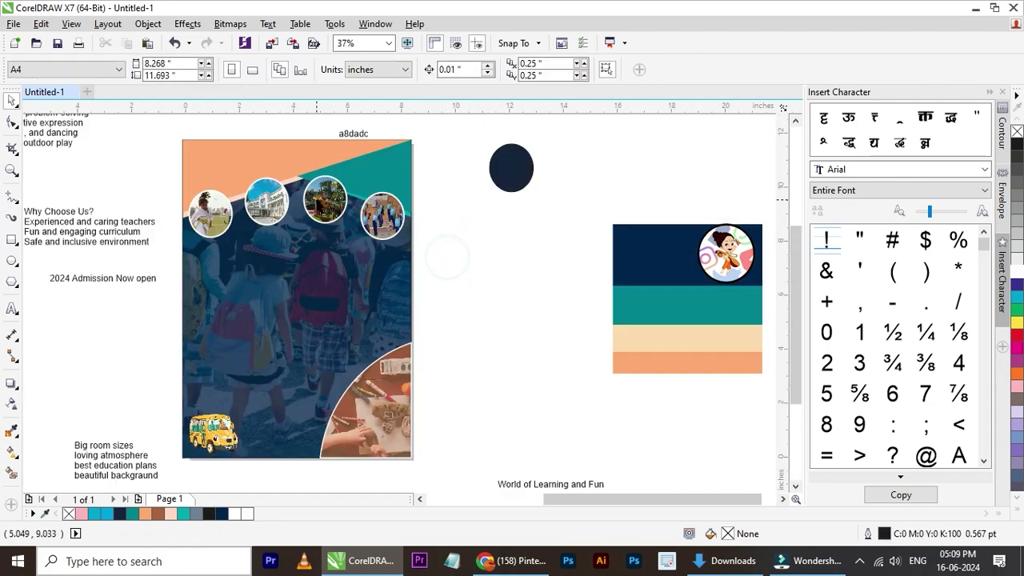
- Move the 'World of Learning and Fun' text above the poster
{"action": "scroll", "coordinate": [315, 197], "scroll_direction": "down", "scroll_amount": 1}
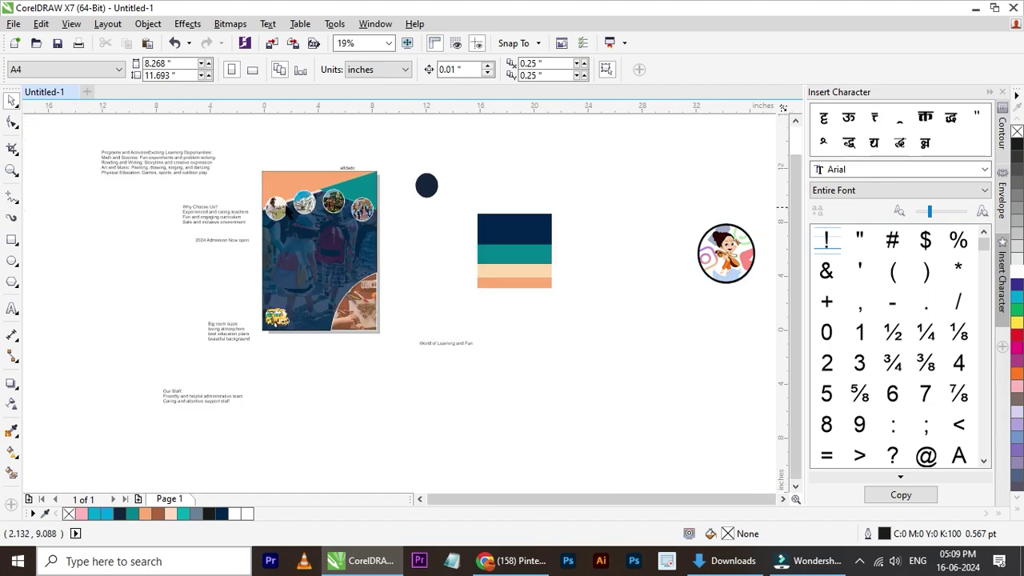
{"action": "left_click", "coordinate": [445, 345]}
{"action": "left_click_drag", "start_coordinate": [446, 344], "coordinate": [310, 158]}
{"action": "scroll", "coordinate": [310, 158], "scroll_direction": "up", "scroll_amount": 2}
{"action": "left_click", "coordinate": [750, 559]}
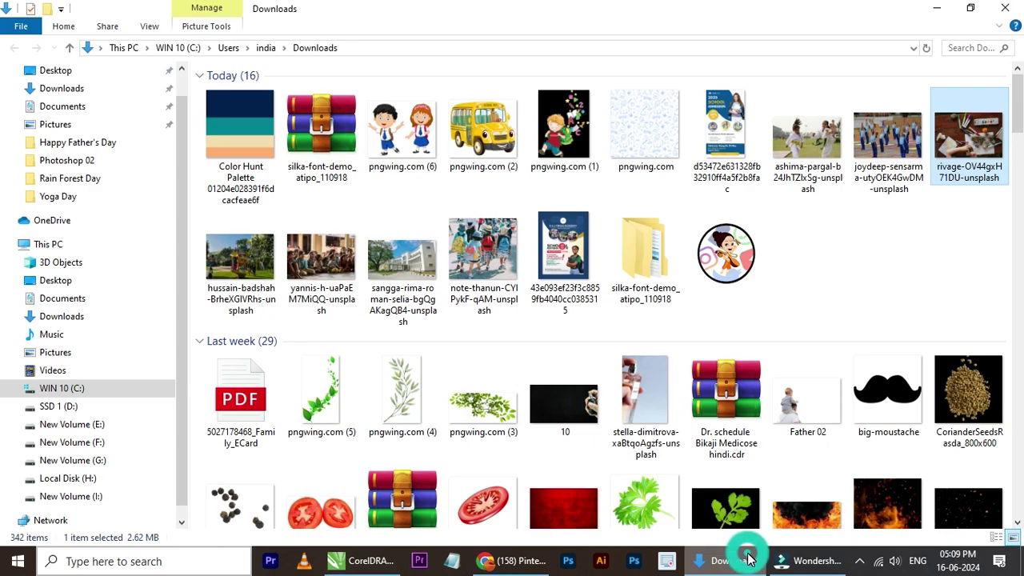
- Change the 'World of Learning and Fun' heading's font to Silka
{"action": "left_click", "coordinate": [749, 559]}
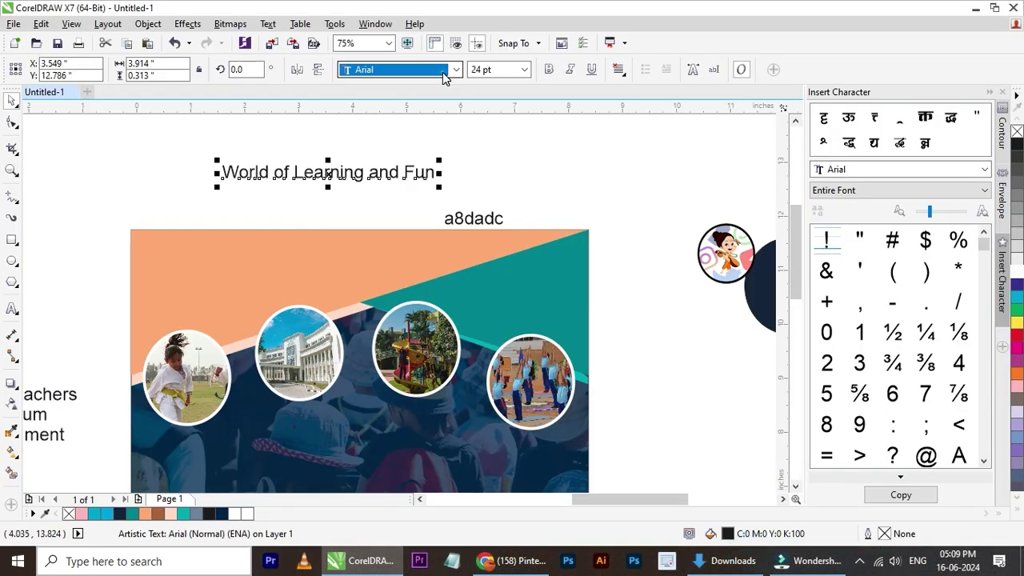
{"action": "left_click", "coordinate": [443, 72]}
{"action": "type", "text": "Silka"}
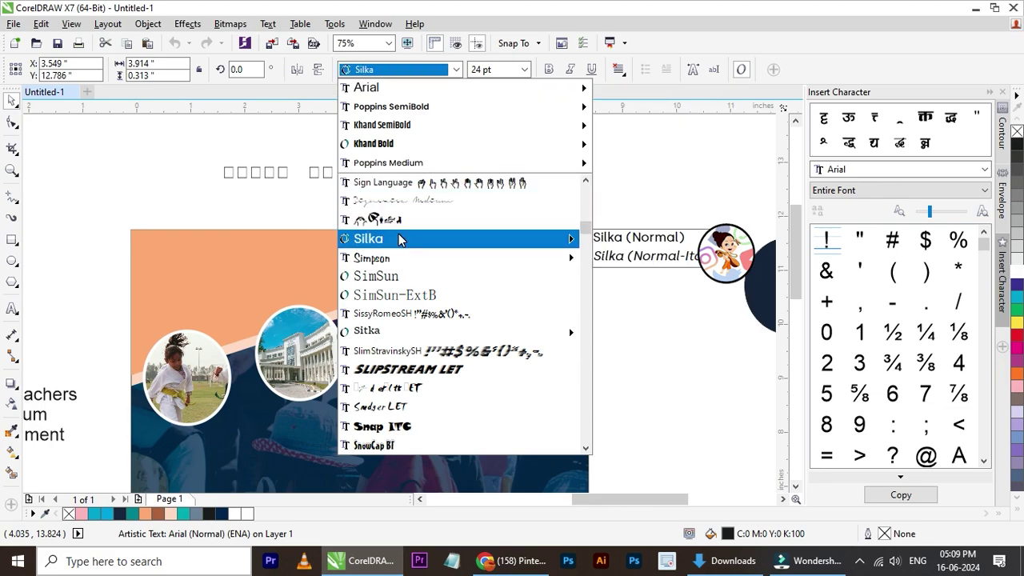
{"action": "left_click", "coordinate": [399, 238]}
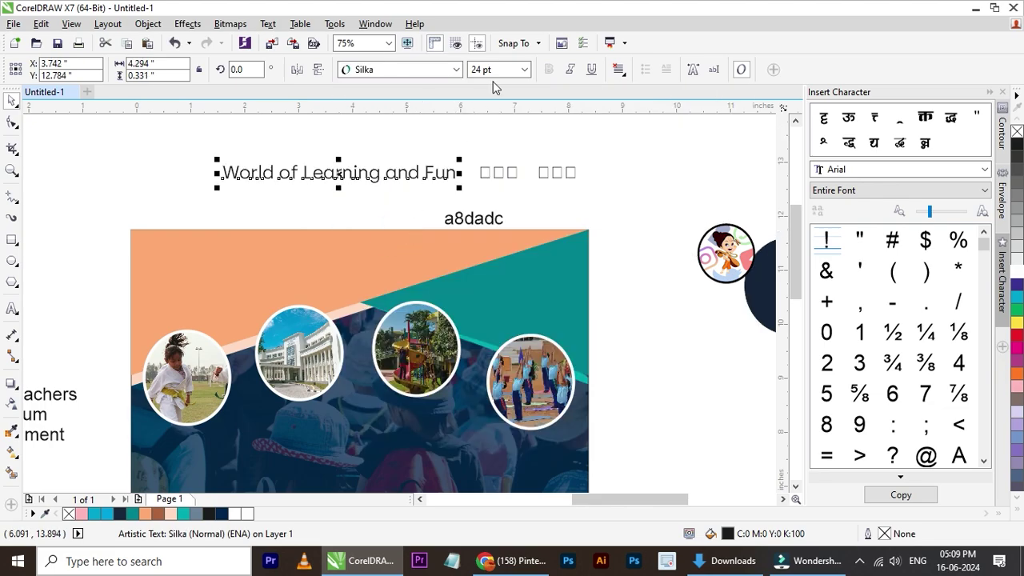
{"action": "left_click", "coordinate": [455, 70]}
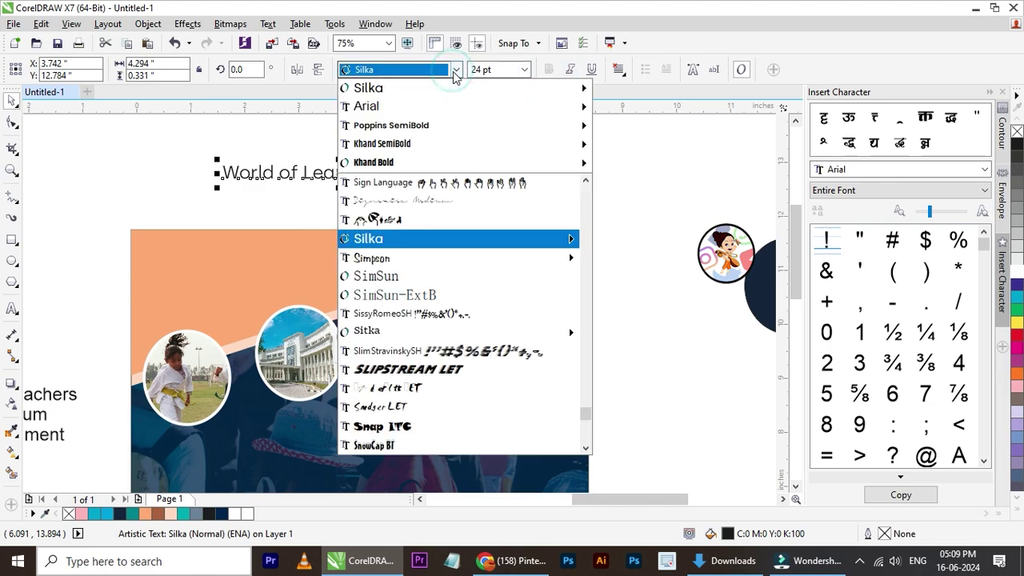
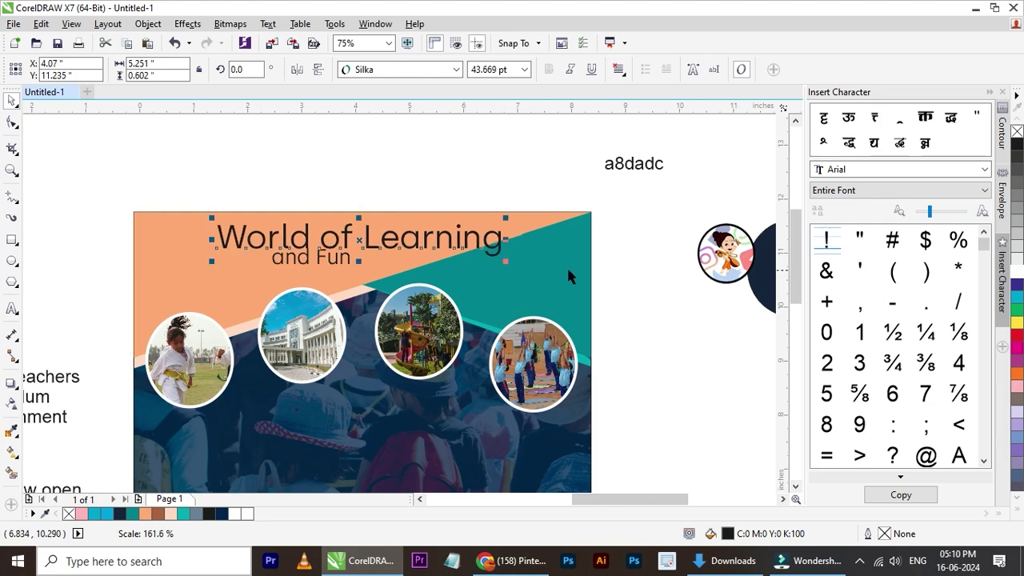
- Move 'and Fun' under Learning, nudge the title down and enlarge it to 110%
{"action": "left_click", "coordinate": [647, 278]}
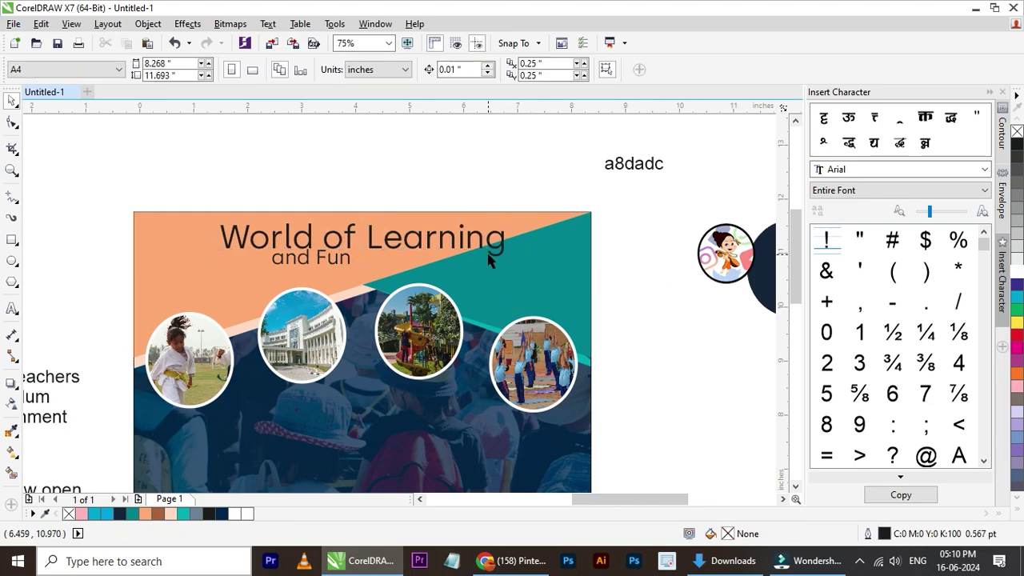
{"action": "left_click", "coordinate": [492, 252]}
{"action": "left_click_drag", "start_coordinate": [336, 270], "coordinate": [481, 274]}
{"action": "left_click_drag", "start_coordinate": [389, 250], "coordinate": [408, 270]}
{"action": "left_click_drag", "start_coordinate": [507, 222], "coordinate": [522, 221]}
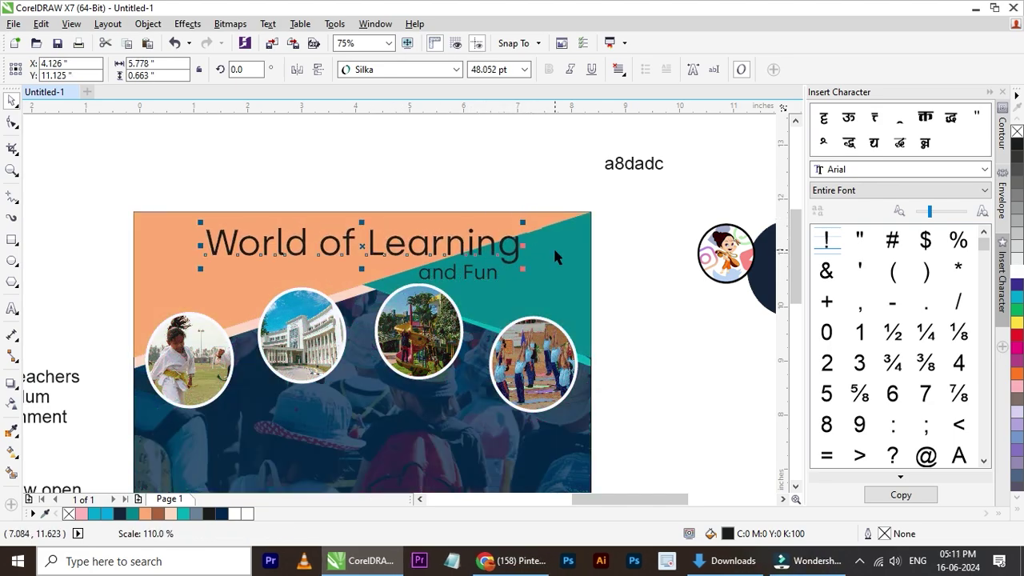
- Zoom out to the whole poster and delete the word 'and' from the subtitle
{"action": "left_click", "coordinate": [555, 253], "text": "shift"}
{"action": "left_click", "coordinate": [648, 272]}
{"action": "key", "text": "F3"}
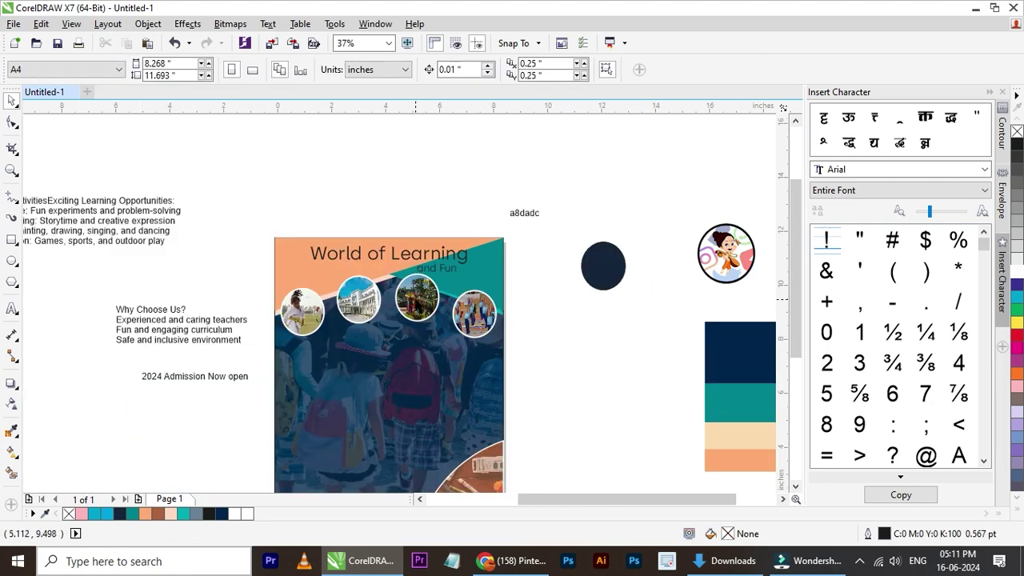
{"action": "scroll", "coordinate": [421, 276], "scroll_direction": "up", "scroll_amount": 2}
{"action": "double_click", "coordinate": [480, 240]}
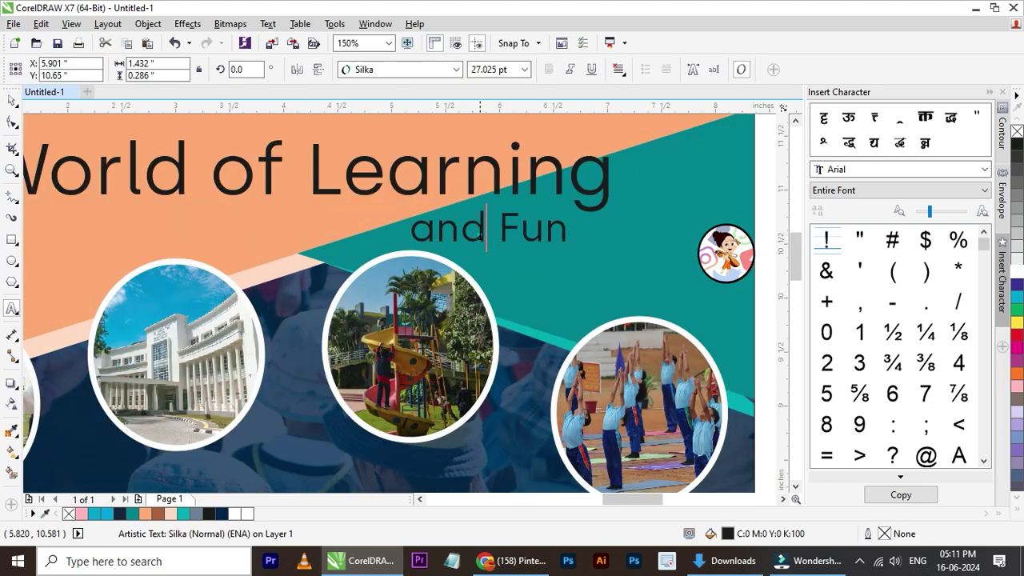
{"action": "scroll", "coordinate": [411, 210], "scroll_direction": "down", "scroll_amount": 1}
{"action": "scroll", "coordinate": [411, 210], "scroll_direction": "up", "scroll_amount": 1}
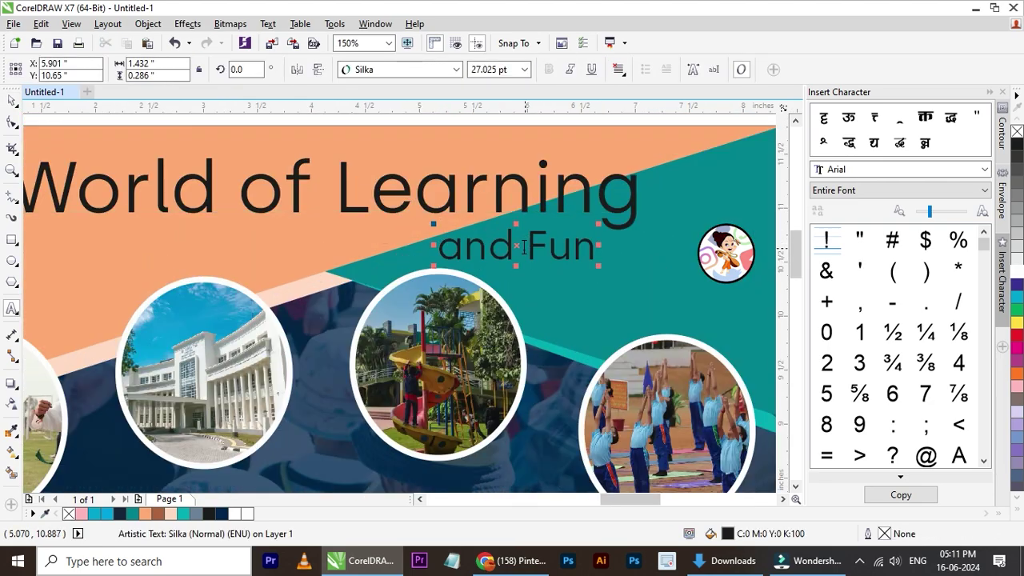
{"action": "left_click_drag", "start_coordinate": [521, 248], "coordinate": [430, 250]}
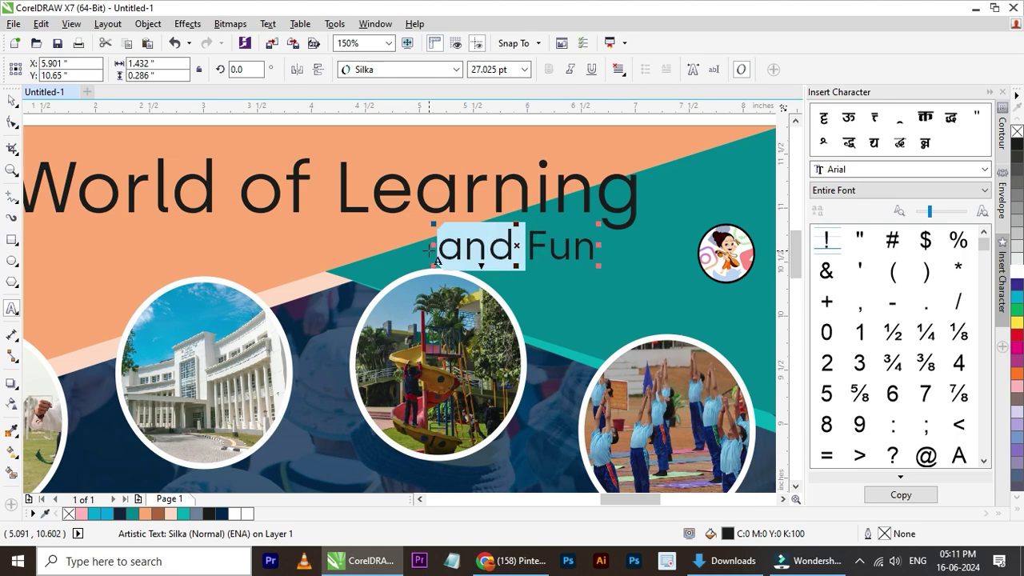
{"action": "key", "text": "Delete"}
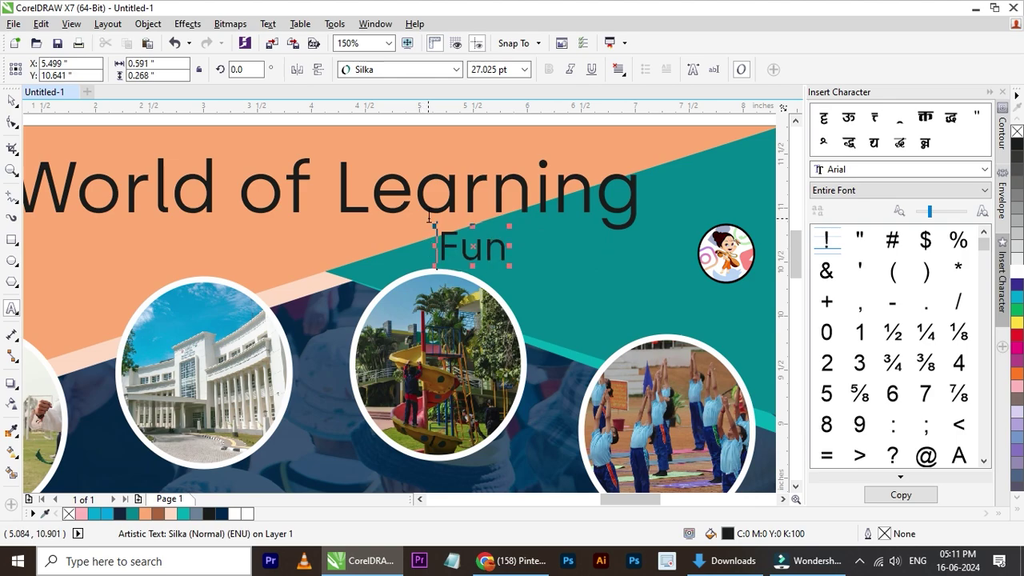
- Restore the deleted 'and' with undo and move 'and Fun' back under Learning
{"action": "left_click", "coordinate": [370, 192]}
{"action": "left_click_drag", "start_coordinate": [325, 198], "coordinate": [644, 209]}
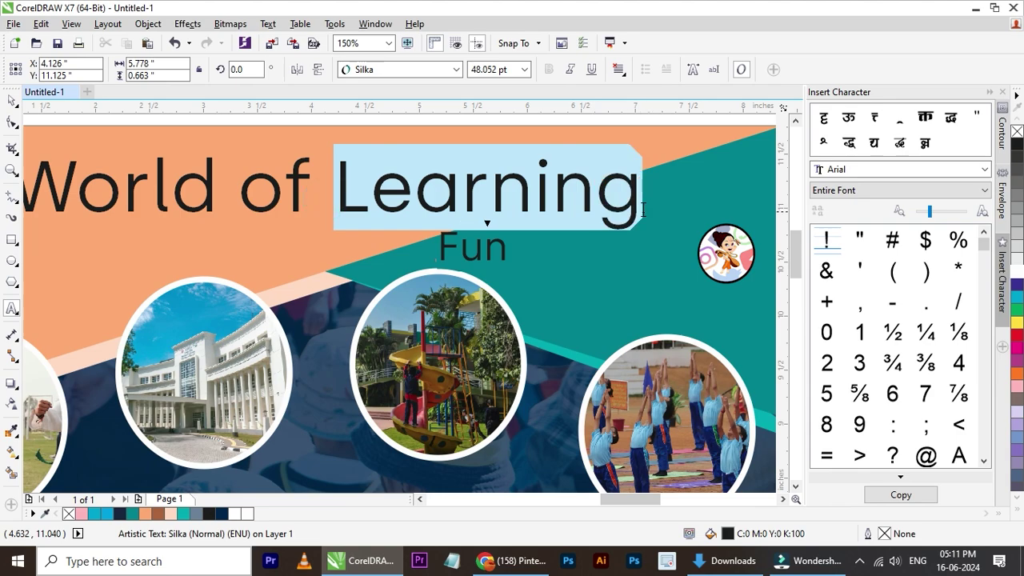
{"action": "left_click", "coordinate": [451, 256]}
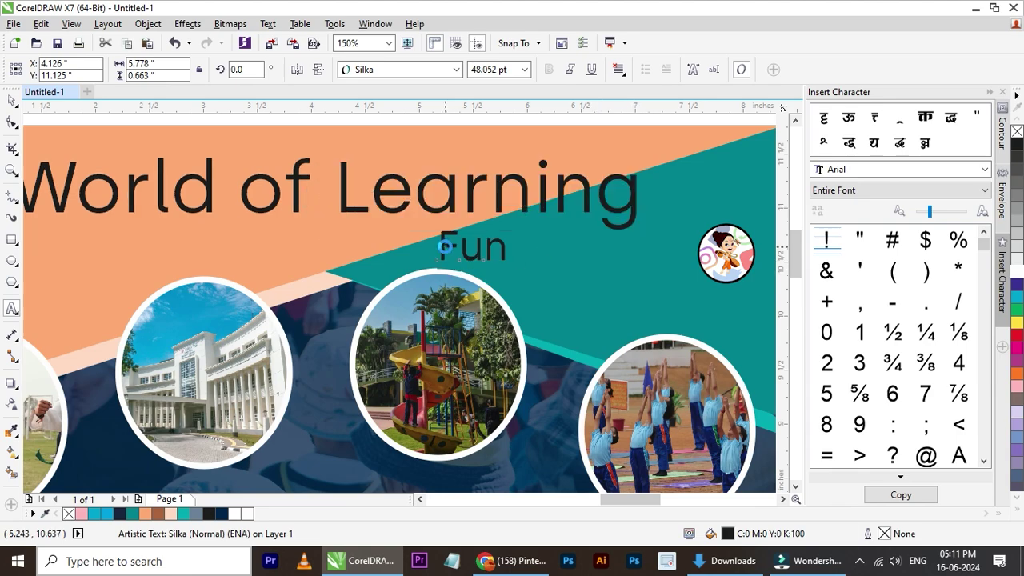
{"action": "key", "text": "ctrl+z"}
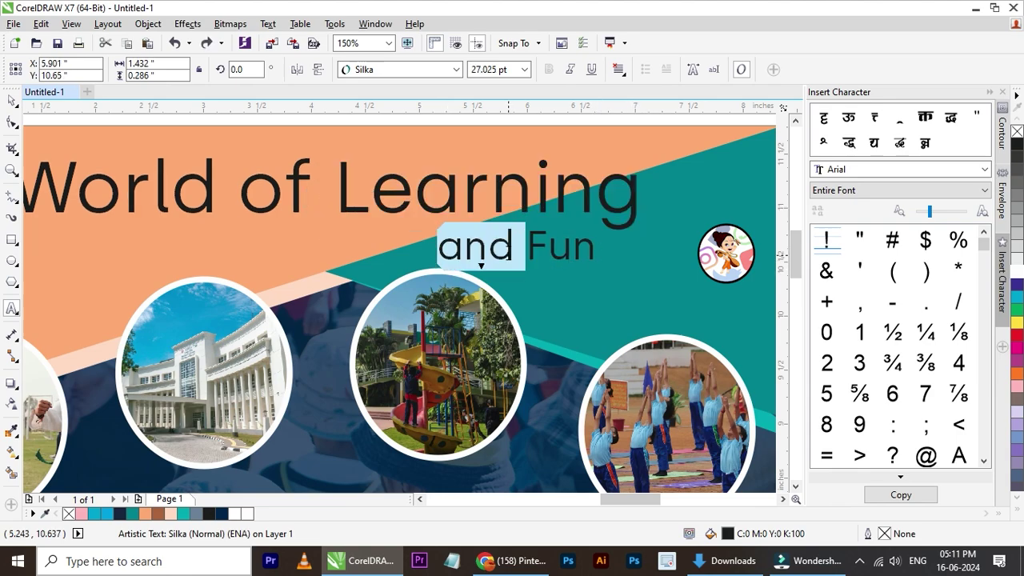
{"action": "key", "text": "ctrl+space"}
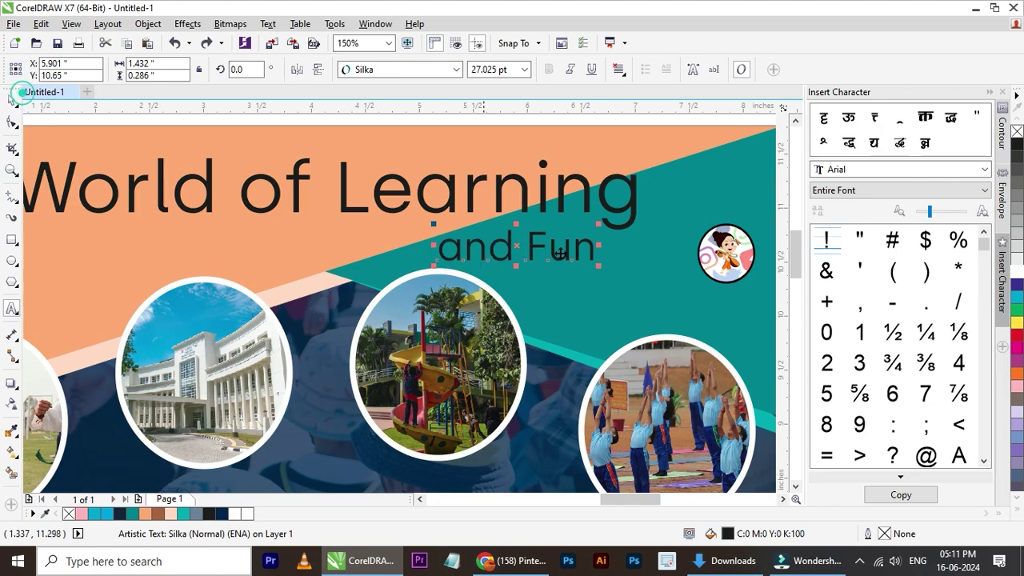
{"action": "scroll", "coordinate": [512, 240], "scroll_direction": "down", "scroll_amount": 4}
{"action": "scroll", "coordinate": [521, 250], "scroll_direction": "up", "scroll_amount": 2}
{"action": "scroll", "coordinate": [521, 250], "scroll_direction": "up", "scroll_amount": 2}
{"action": "left_click_drag", "start_coordinate": [693, 267], "coordinate": [505, 247]}
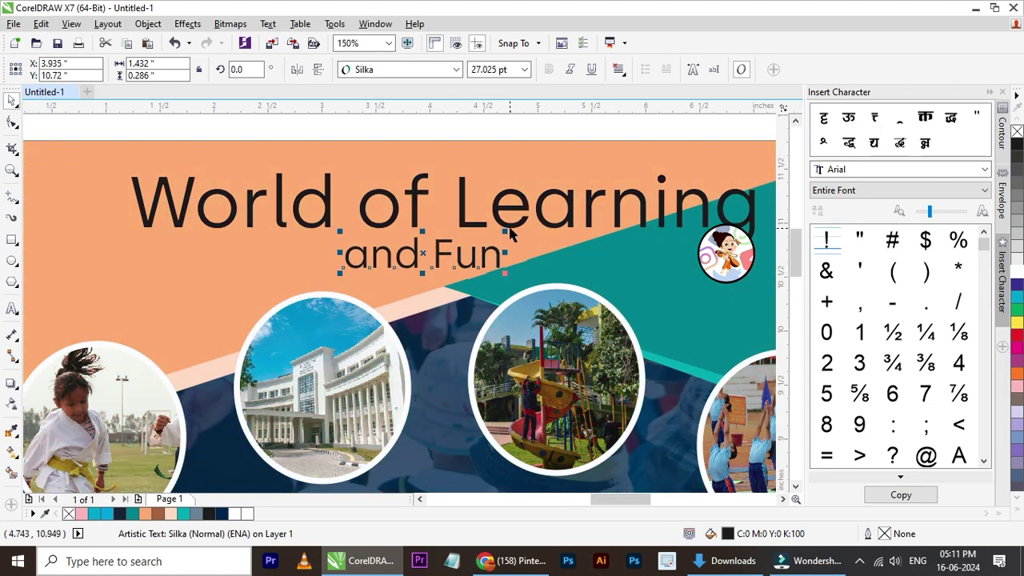
- Change the title text to UPPERCASE, reading WORLD OF LEARNING
{"action": "left_click", "coordinate": [496, 215]}
{"action": "double_click", "coordinate": [491, 210]}
{"action": "key", "text": "ctrl+a"}
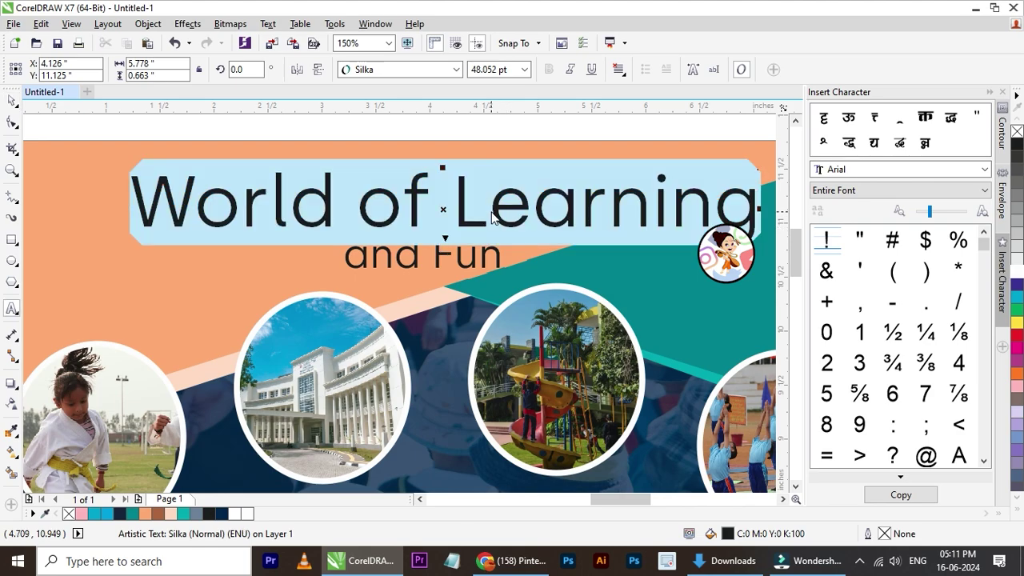
{"action": "key", "text": "shift+F3"}
{"action": "left_click", "coordinate": [436, 264]}
{"action": "left_click", "coordinate": [440, 329]}
- Fill the WORLD OF LEARNING title with white
{"action": "left_click", "coordinate": [11, 104]}
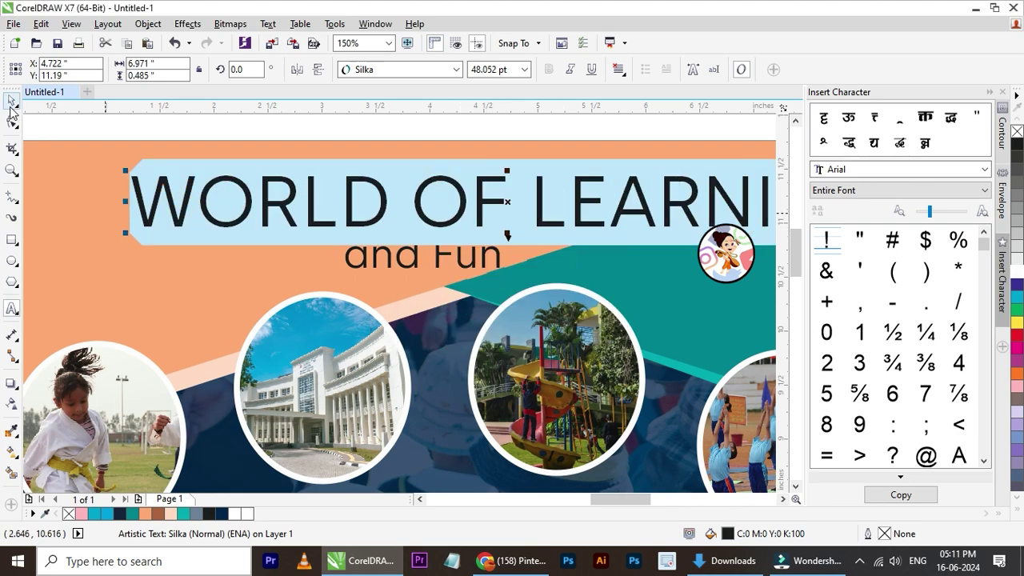
{"action": "scroll", "coordinate": [298, 231], "scroll_direction": "down", "scroll_amount": 4}
{"action": "scroll", "coordinate": [446, 257], "scroll_direction": "up", "scroll_amount": 2}
{"action": "left_click", "coordinate": [450, 265]}
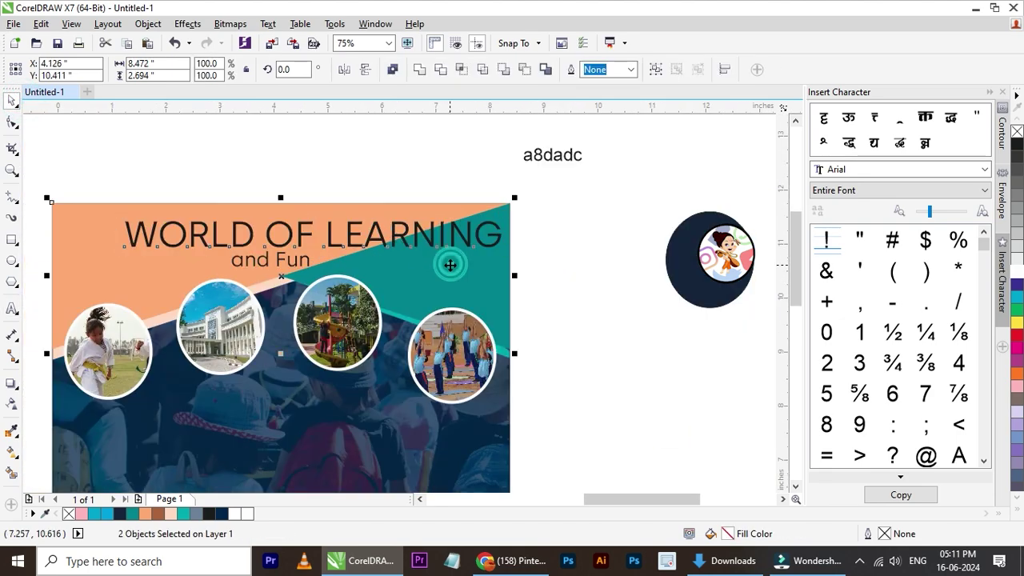
{"action": "left_click", "coordinate": [567, 294]}
{"action": "left_click", "coordinate": [457, 247]}
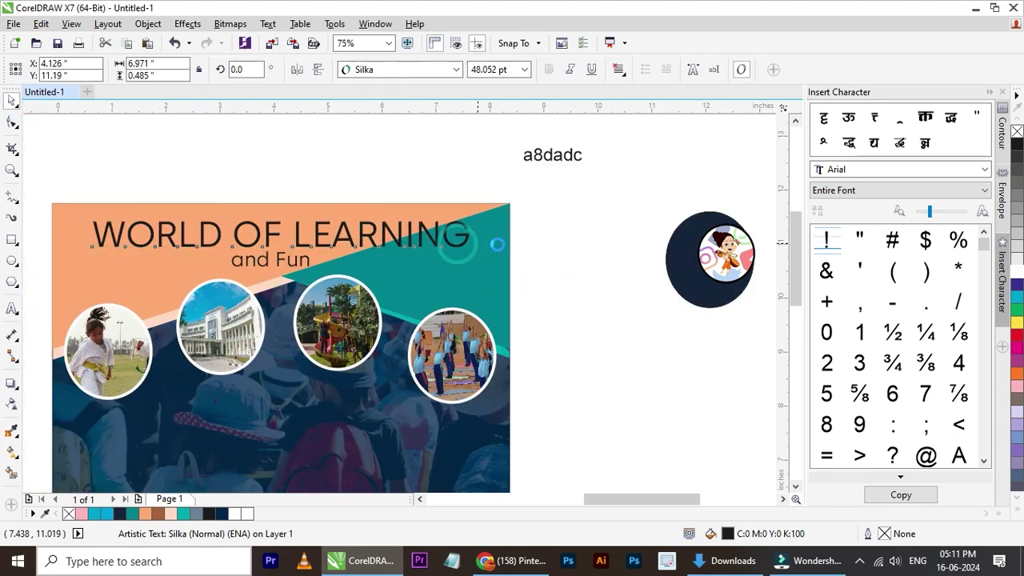
{"action": "left_click", "coordinate": [1017, 278]}
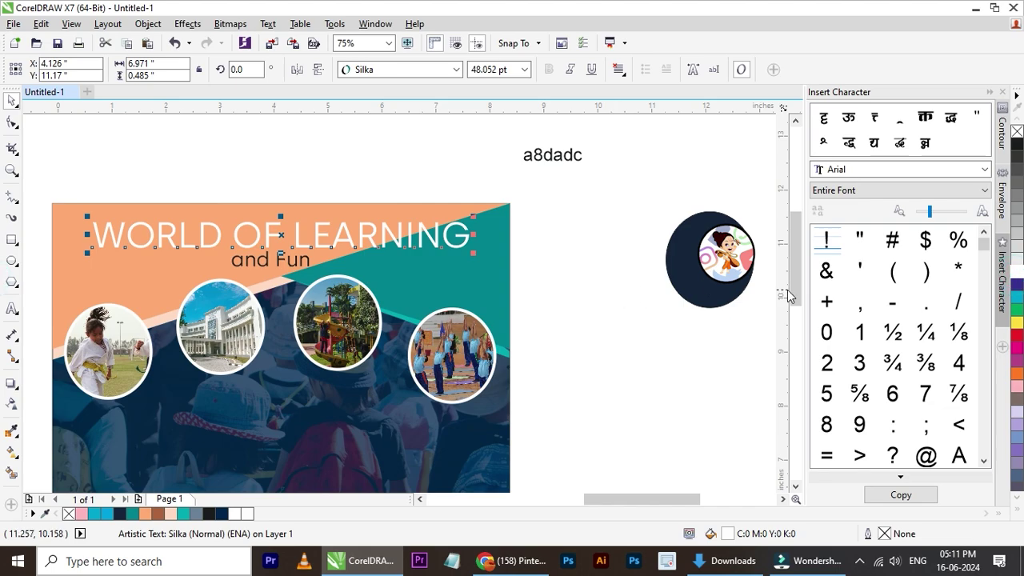
- Shrink the WORLD OF LEARNING title slightly, to about 93%
{"action": "left_click", "coordinate": [574, 266]}
{"action": "scroll", "coordinate": [574, 266], "scroll_direction": "down", "scroll_amount": 2}
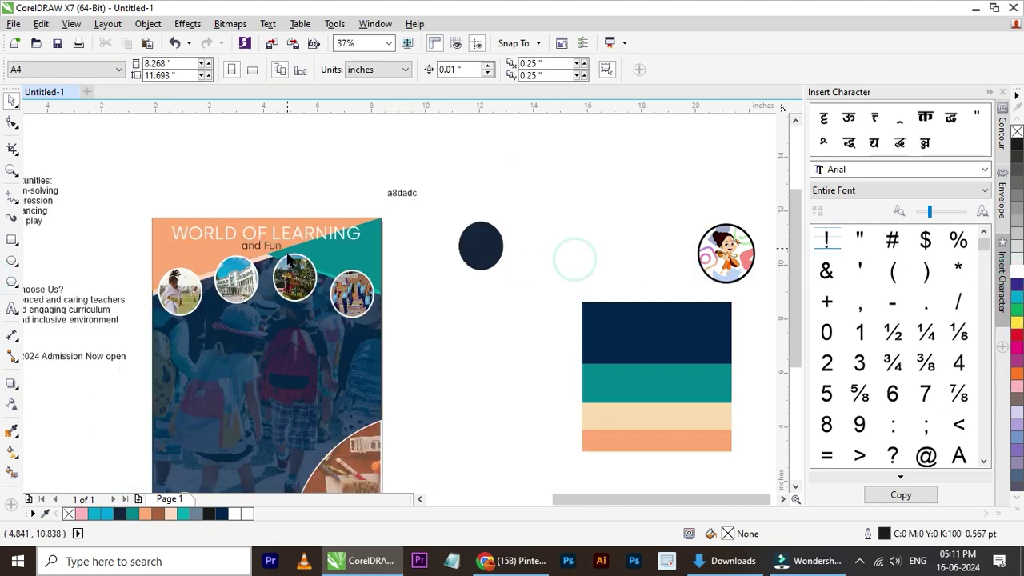
{"action": "scroll", "coordinate": [249, 274], "scroll_direction": "up", "scroll_amount": 2}
{"action": "left_click", "coordinate": [376, 214]}
{"action": "left_click_drag", "start_coordinate": [484, 177], "coordinate": [464, 178]}
- Change the 'and Fun' subtitle to UPPERCASE AND FUN
{"action": "left_click", "coordinate": [469, 228], "text": "shift"}
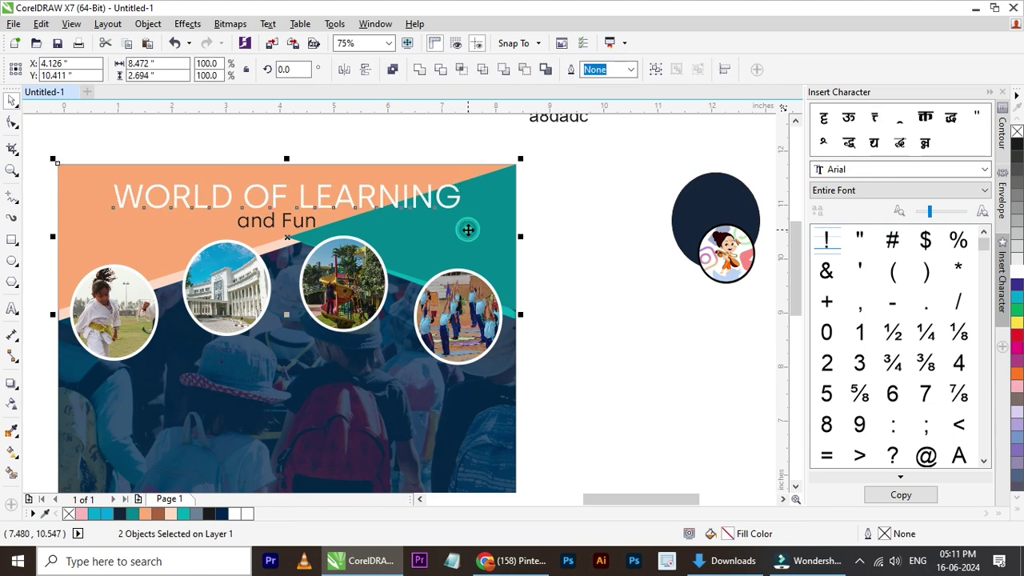
{"action": "left_click", "coordinate": [567, 293]}
{"action": "left_click", "coordinate": [271, 224]}
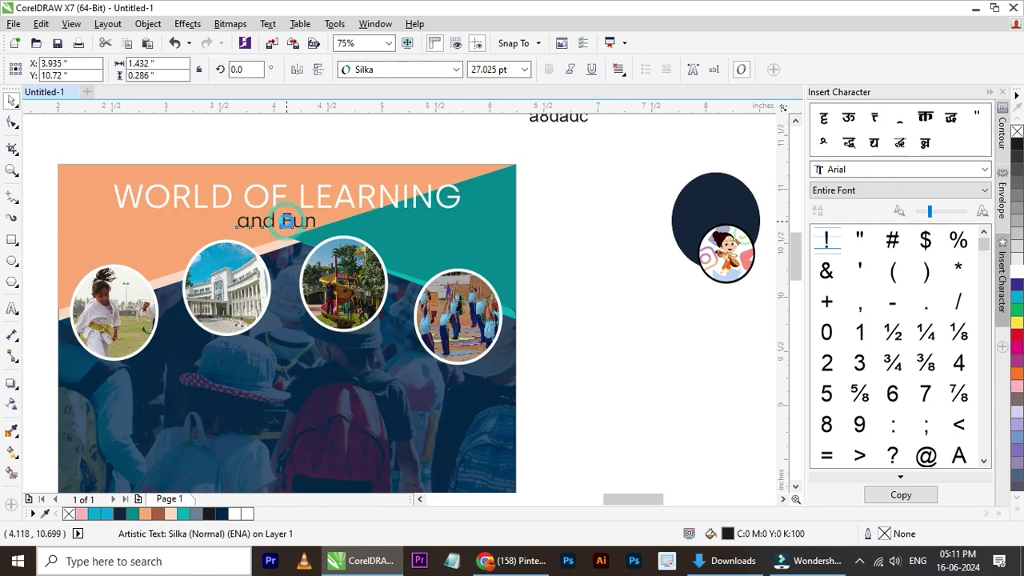
{"action": "scroll", "coordinate": [280, 222], "scroll_direction": "up", "scroll_amount": 2}
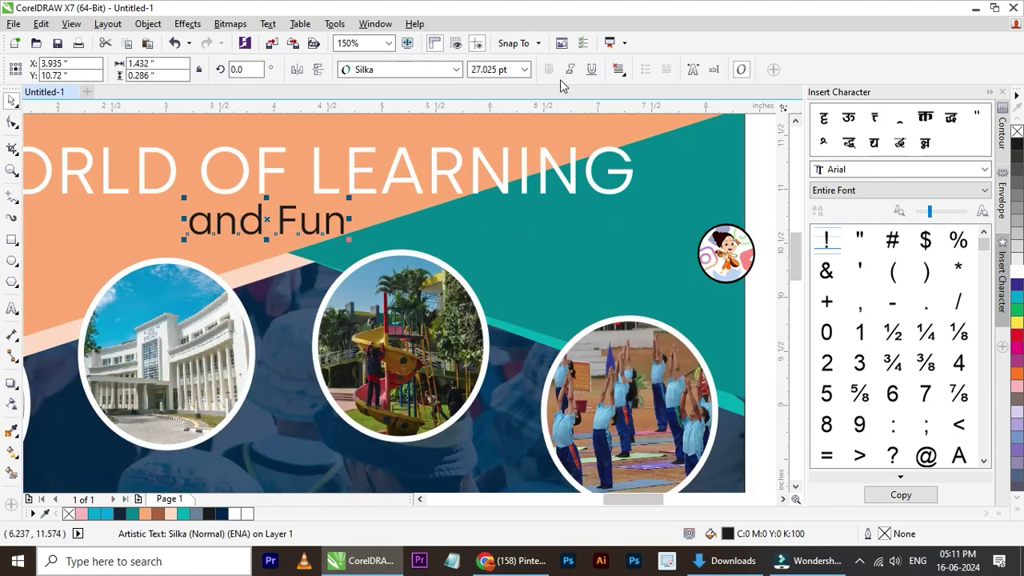
{"action": "double_click", "coordinate": [326, 223]}
{"action": "key", "text": "ctrl+a"}
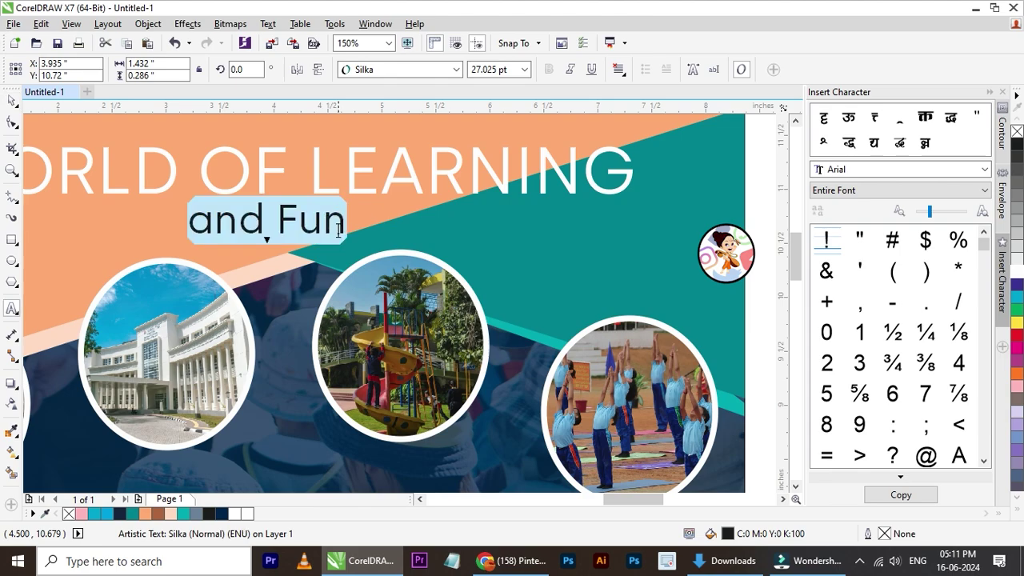
{"action": "key", "text": "shift+F3"}
{"action": "left_click", "coordinate": [463, 266]}
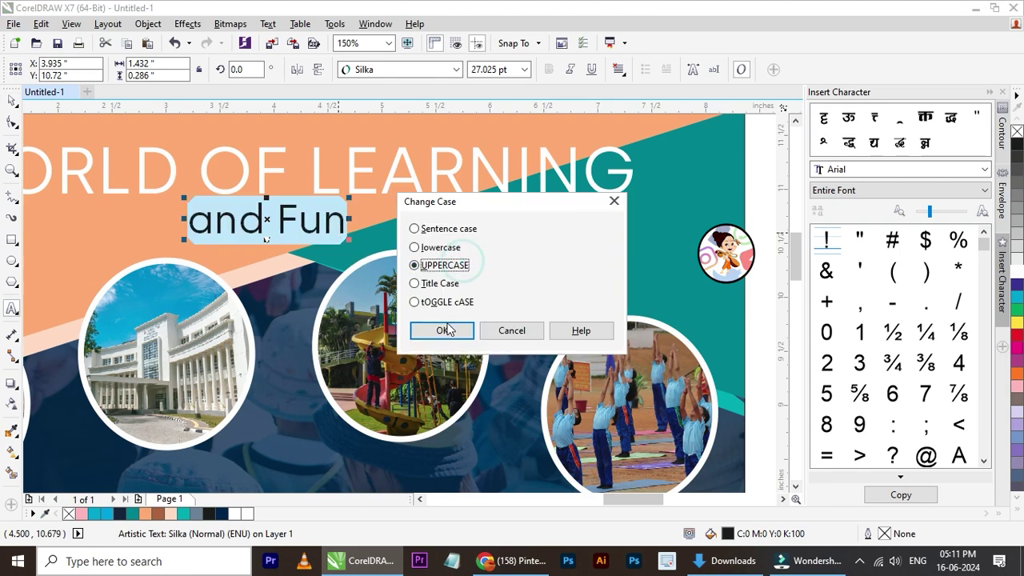
{"action": "left_click", "coordinate": [442, 331]}
- Add spaces between the AND FUN letters, then select the subtitle together with the title
{"action": "left_click", "coordinate": [13, 101]}
{"action": "scroll", "coordinate": [254, 230], "scroll_direction": "down", "scroll_amount": 2}
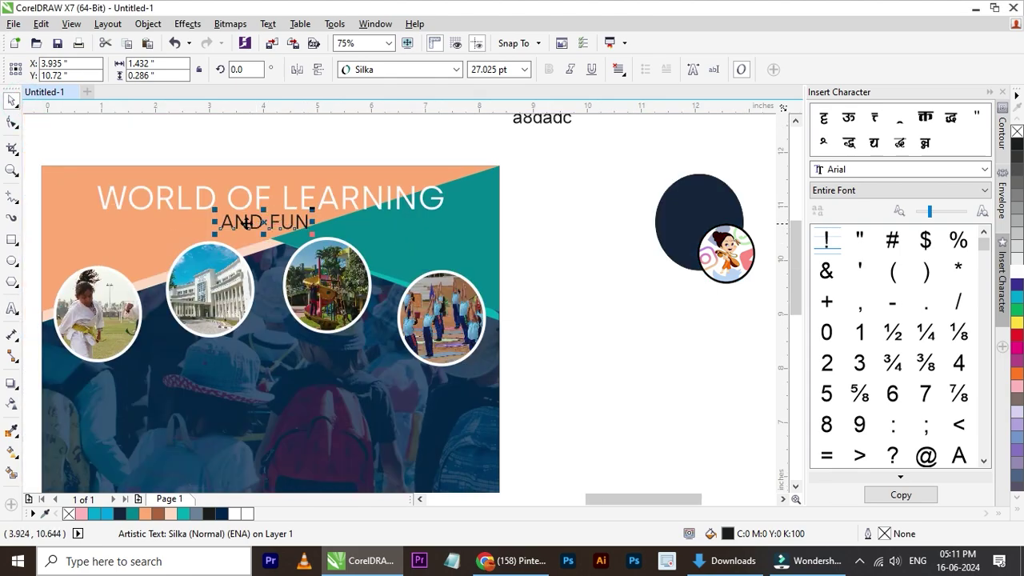
{"action": "scroll", "coordinate": [247, 224], "scroll_direction": "up", "scroll_amount": 2}
{"action": "double_click", "coordinate": [247, 224]}
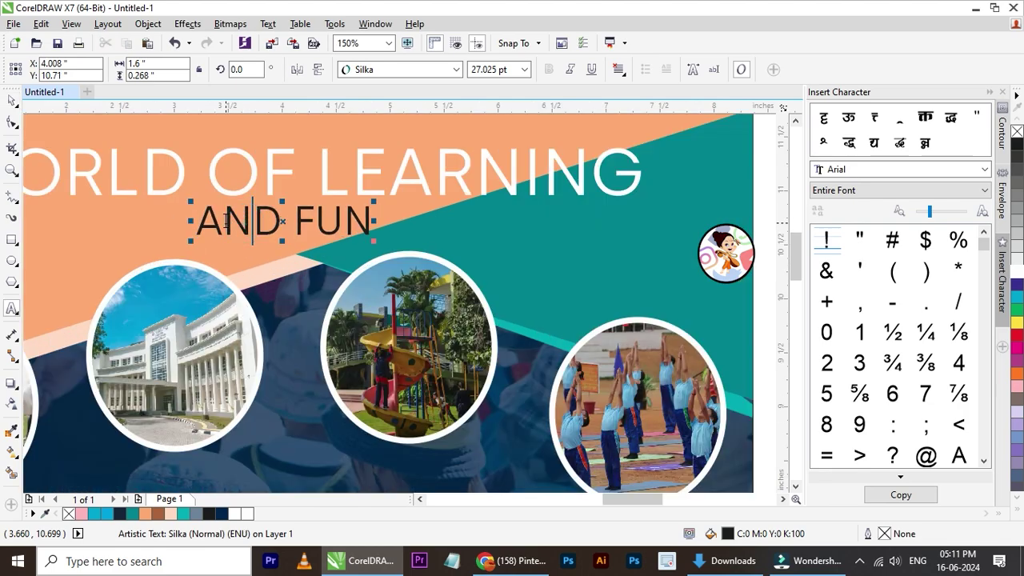
{"action": "left_click", "coordinate": [267, 223]}
{"action": "left_click", "coordinate": [338, 222]}
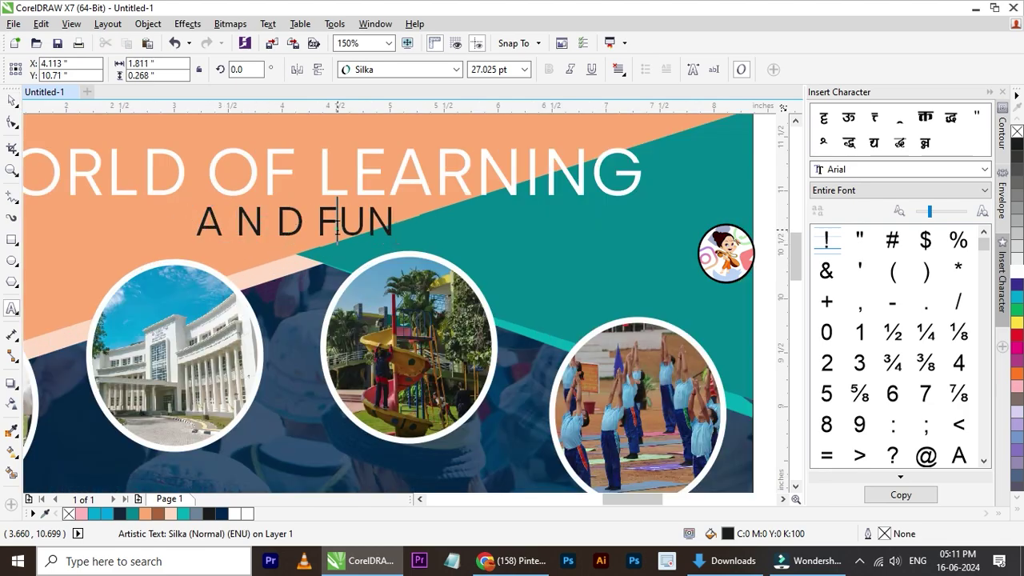
{"action": "left_click", "coordinate": [381, 228]}
{"action": "key", "text": "ctrl+space"}
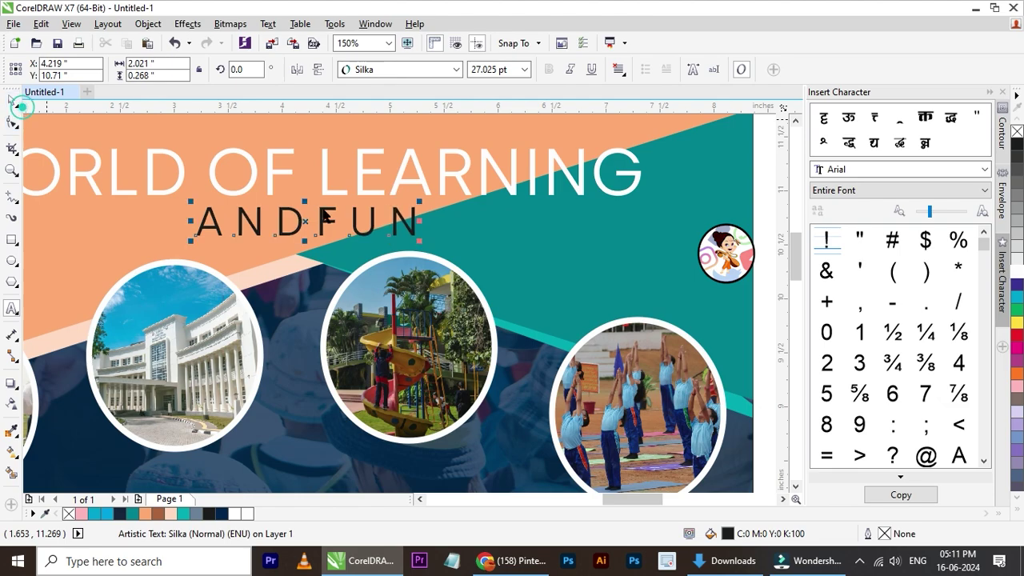
{"action": "scroll", "coordinate": [348, 227], "scroll_direction": "down", "scroll_amount": 2}
{"action": "left_click", "coordinate": [429, 206], "text": "shift"}
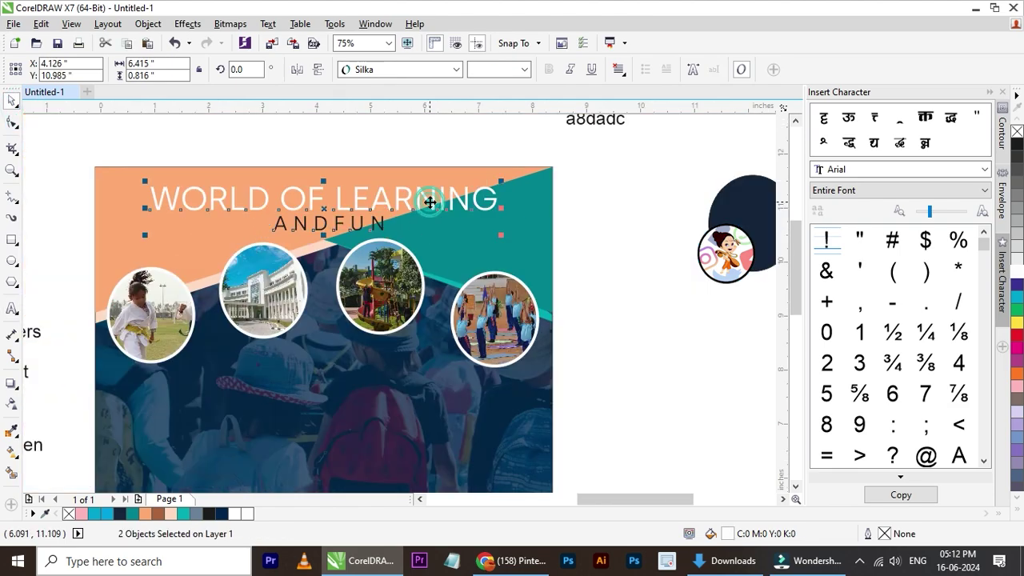
- Centre the subtitle under the title and group the two texts
{"action": "key", "text": "c"}
{"action": "left_click", "coordinate": [629, 278]}
{"action": "left_click_drag", "start_coordinate": [580, 168], "coordinate": [99, 266]}
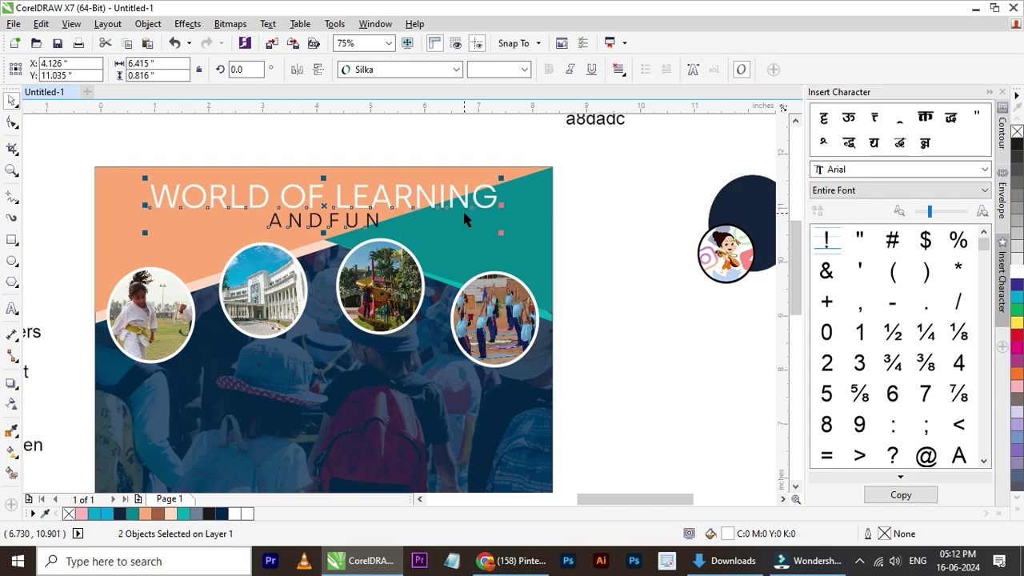
{"action": "key", "text": "ctrl+g"}
- Resize the title group, enlarging it and then shrinking it slightly
{"action": "left_click_drag", "start_coordinate": [502, 233], "coordinate": [516, 235]}
{"action": "scroll", "coordinate": [525, 205], "scroll_direction": "down", "scroll_amount": 2}
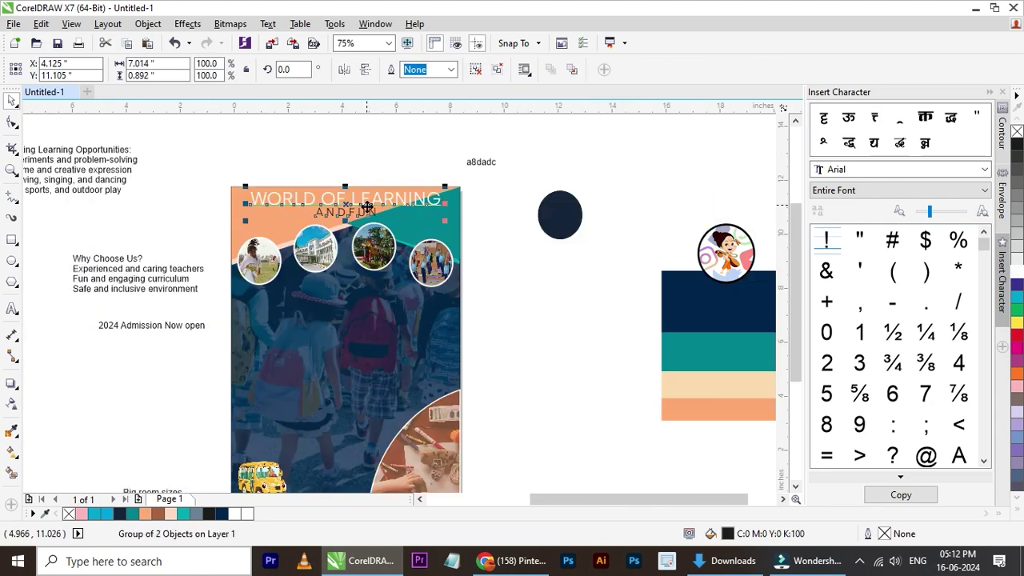
{"action": "scroll", "coordinate": [360, 213], "scroll_direction": "up", "scroll_amount": 2}
{"action": "left_click_drag", "start_coordinate": [526, 172], "coordinate": [597, 227]}
{"action": "left_click", "coordinate": [596, 226]}
{"action": "scroll", "coordinate": [596, 226], "scroll_direction": "down", "scroll_amount": 5}
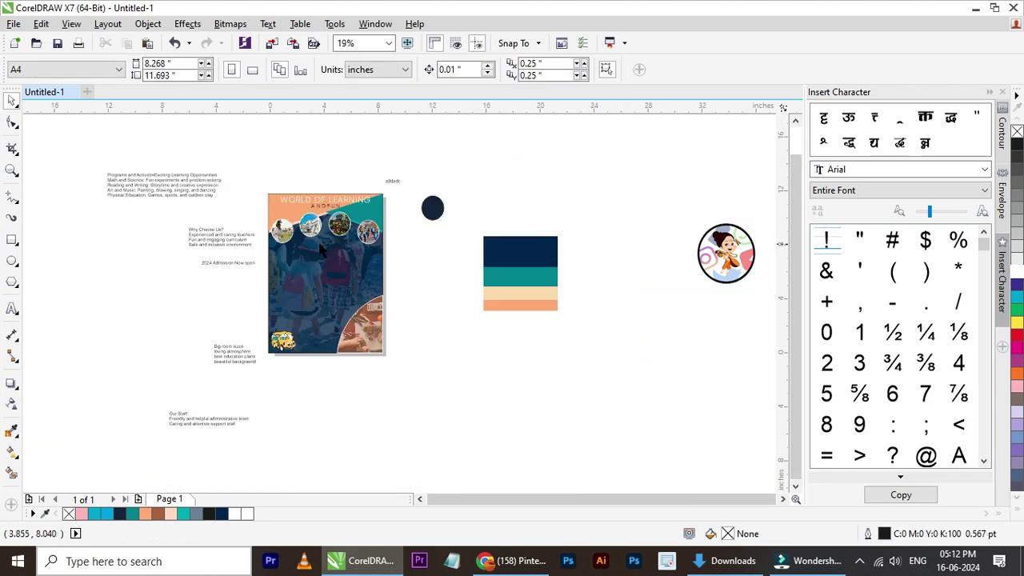
{"action": "scroll", "coordinate": [321, 240], "scroll_direction": "up", "scroll_amount": 1}
{"action": "scroll", "coordinate": [303, 166], "scroll_direction": "up", "scroll_amount": 2}
- Ungroup the texts and set WORLD OF LEARNING in Swiss911 XCm BT
{"action": "left_click", "coordinate": [357, 150]}
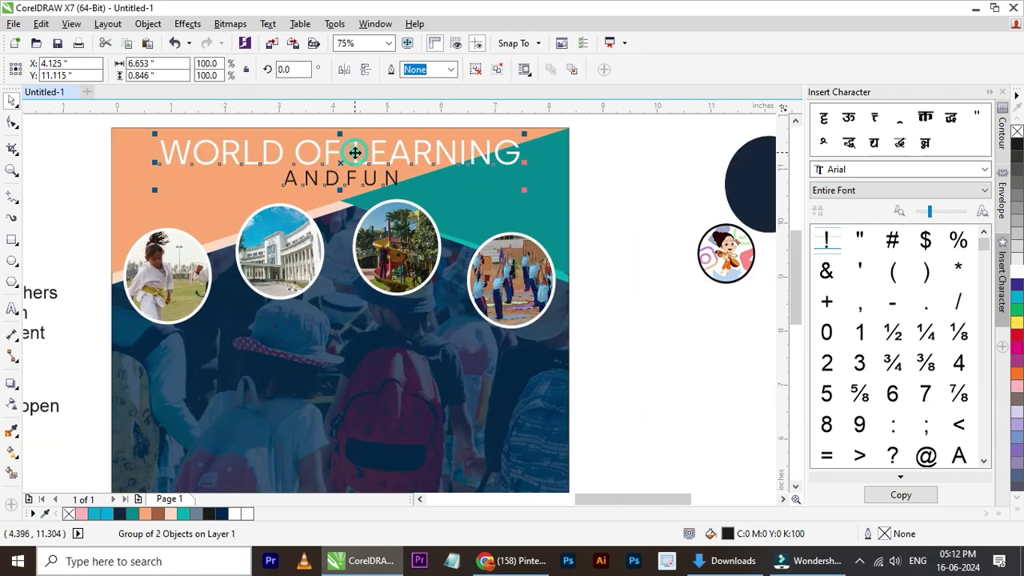
{"action": "left_click", "coordinate": [476, 69]}
{"action": "left_click_drag", "start_coordinate": [622, 124], "coordinate": [137, 160]}
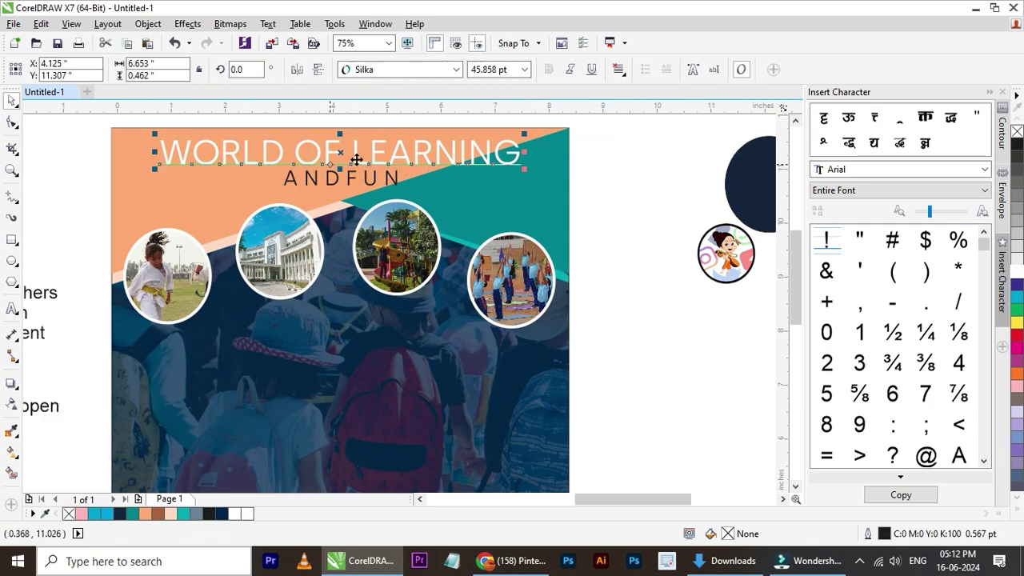
{"action": "left_click", "coordinate": [443, 69]}
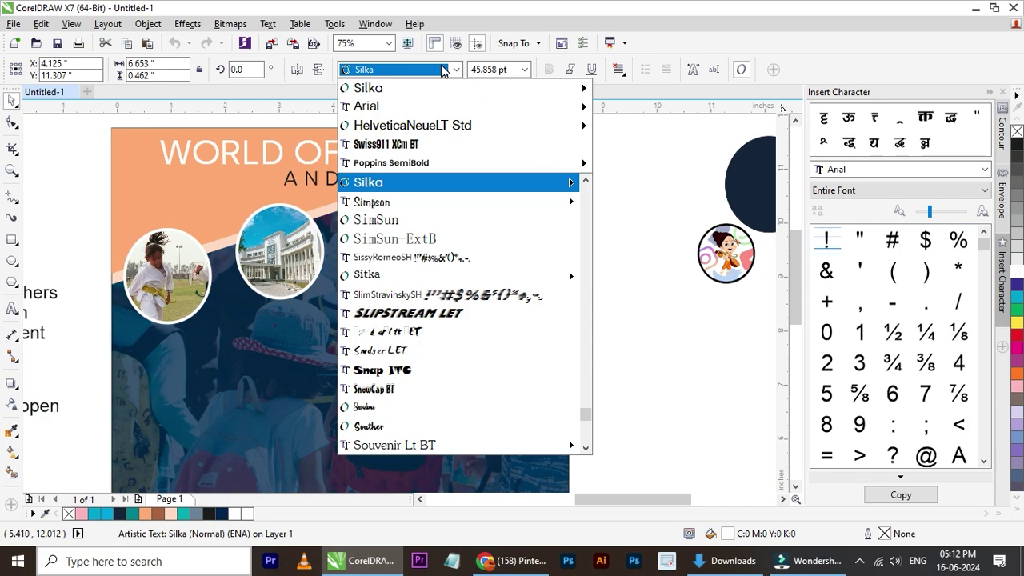
{"action": "left_click", "coordinate": [444, 146]}
- Enlarge the title to about 75 pt and centre it horizontally on the poster background
{"action": "scroll", "coordinate": [220, 144], "scroll_direction": "up", "scroll_amount": 1}
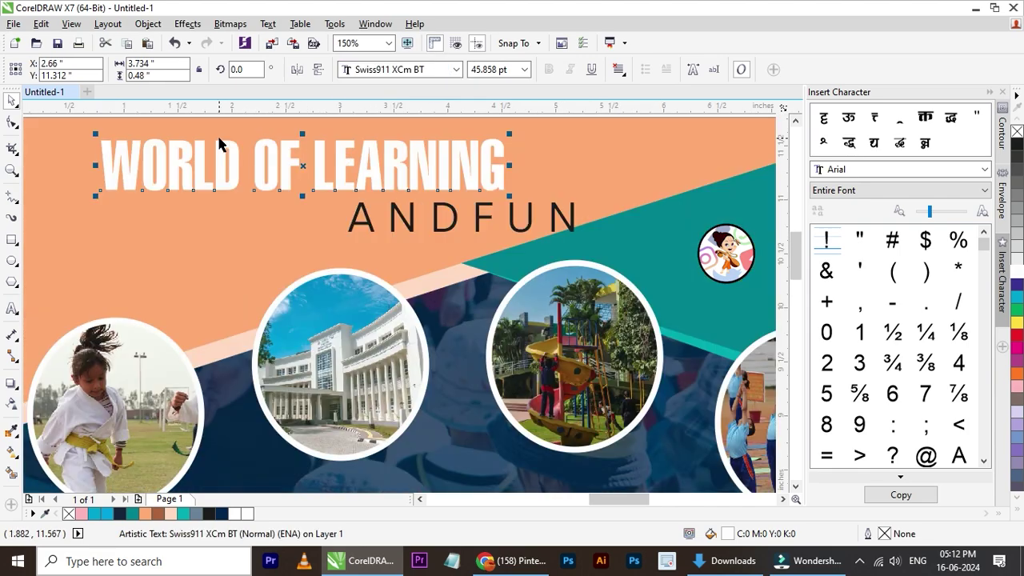
{"action": "left_click_drag", "start_coordinate": [505, 200], "coordinate": [770, 232]}
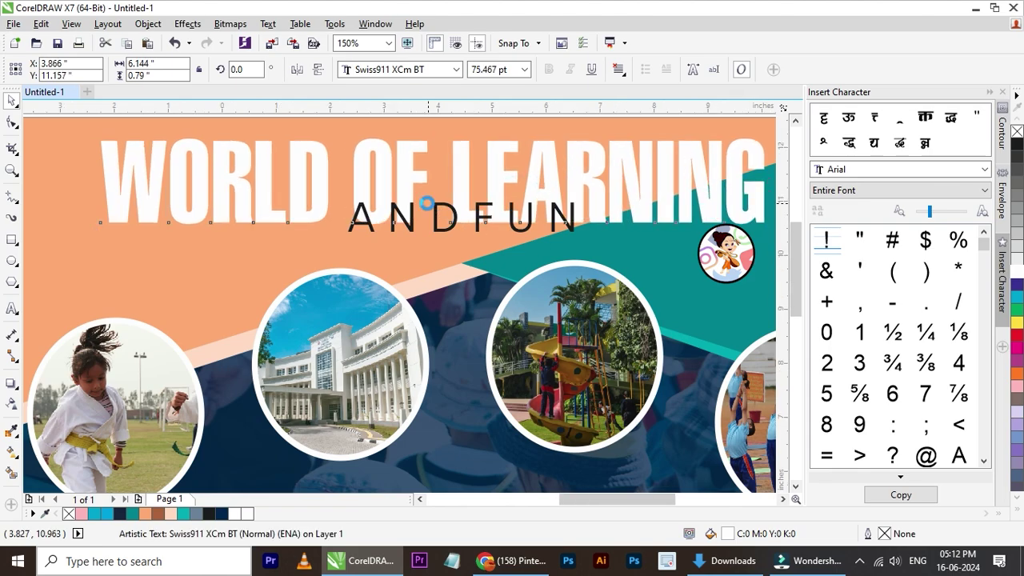
{"action": "scroll", "coordinate": [472, 215], "scroll_direction": "down", "scroll_amount": 1}
{"action": "left_click", "coordinate": [636, 224], "text": "shift"}
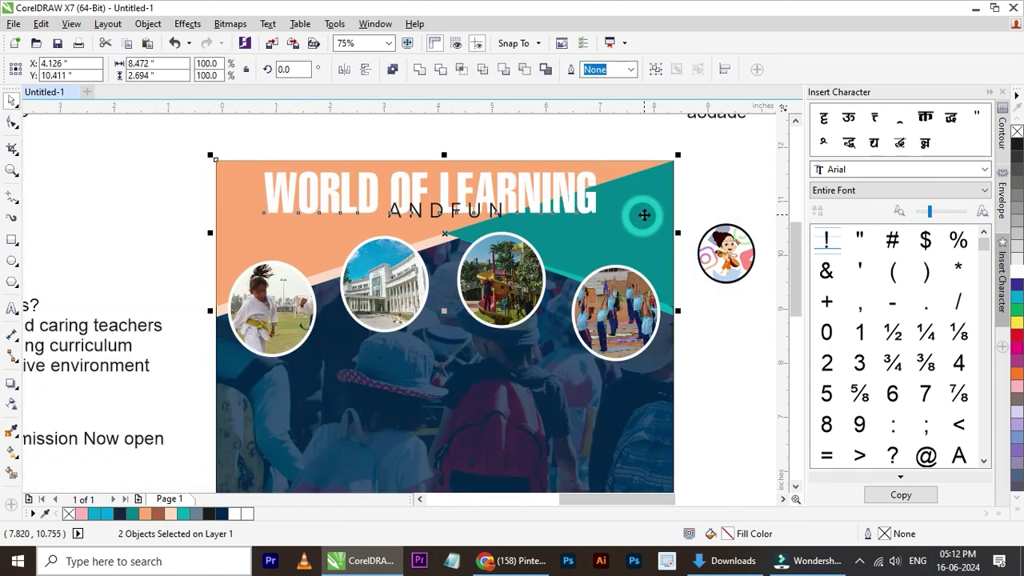
{"action": "key", "text": "c"}
{"action": "key", "text": "Escape"}
{"action": "left_click", "coordinate": [569, 210]}
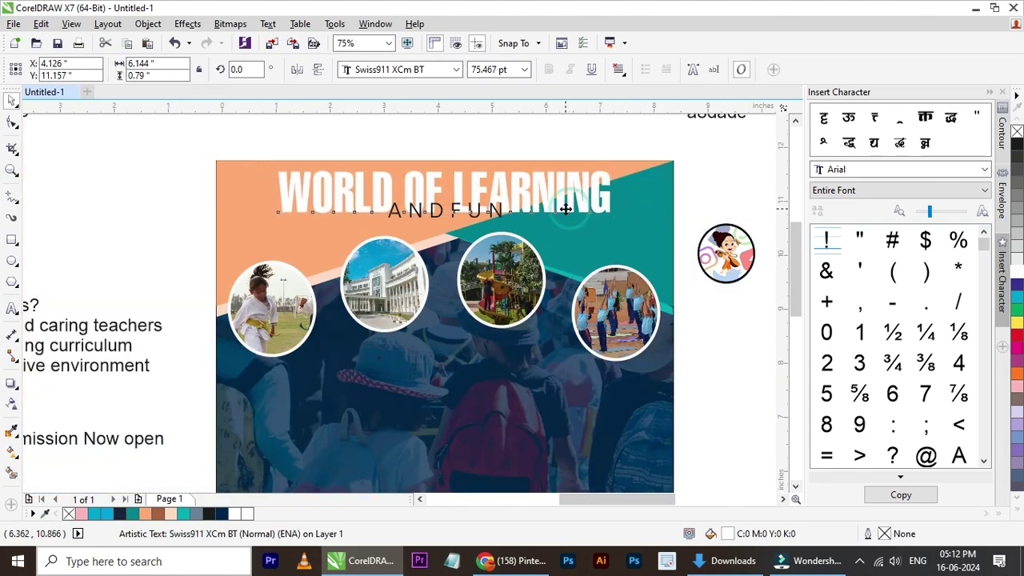
{"action": "scroll", "coordinate": [566, 223], "scroll_direction": "down", "scroll_amount": 1}
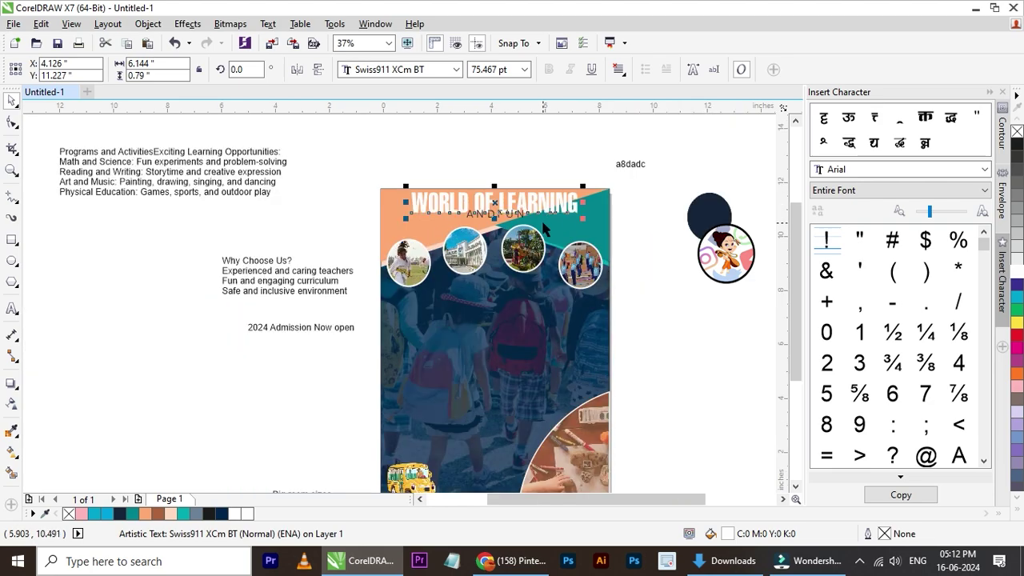
{"action": "scroll", "coordinate": [644, 210], "scroll_direction": "up", "scroll_amount": 1}
{"action": "left_click", "coordinate": [646, 212], "text": "shift"}
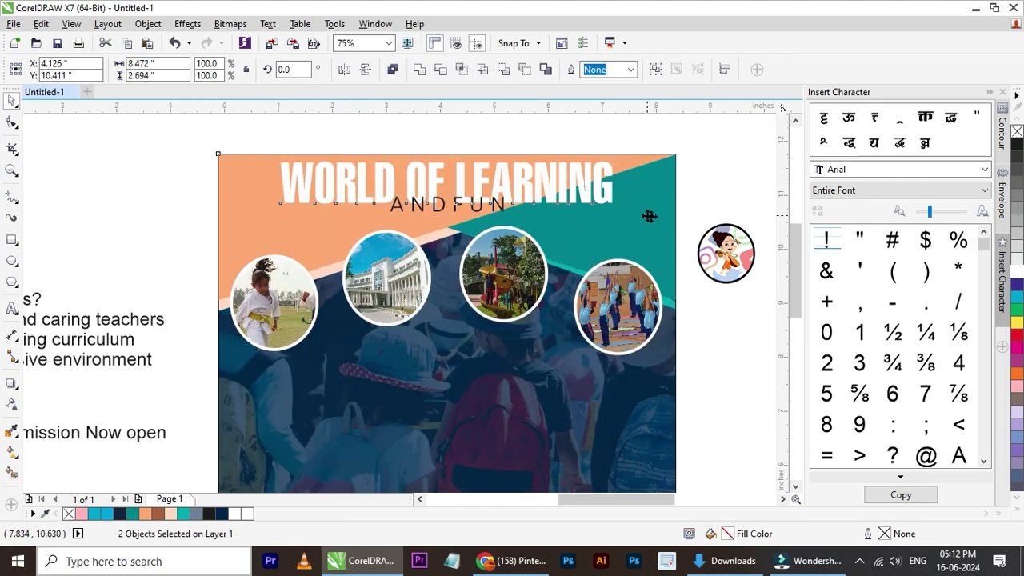
- Move ANDFUN under the title's right end and set it in Swiss911 XCm BT
{"action": "key", "text": "Escape"}
{"action": "left_click", "coordinate": [503, 210]}
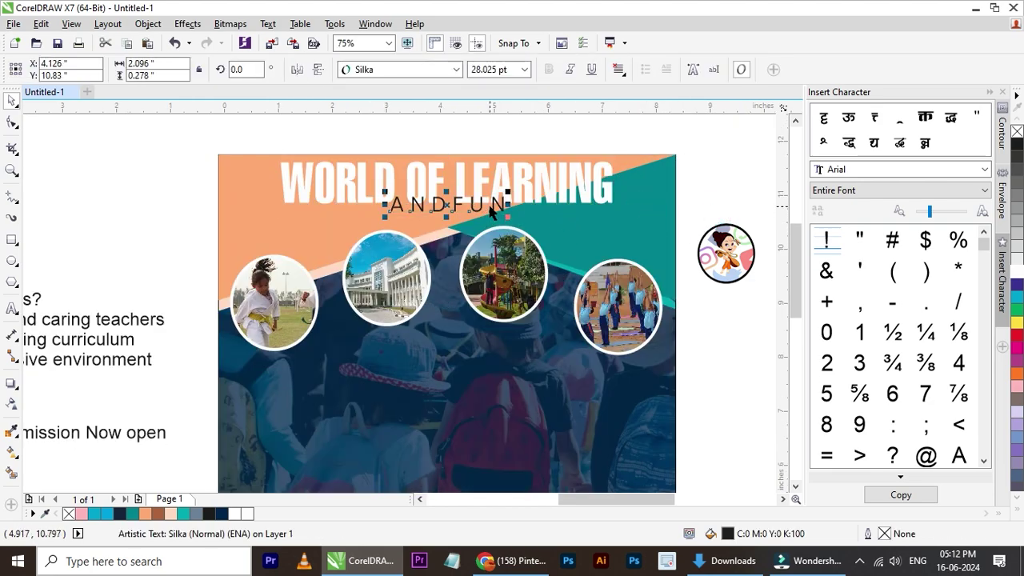
{"action": "left_click_drag", "start_coordinate": [497, 205], "coordinate": [598, 217]}
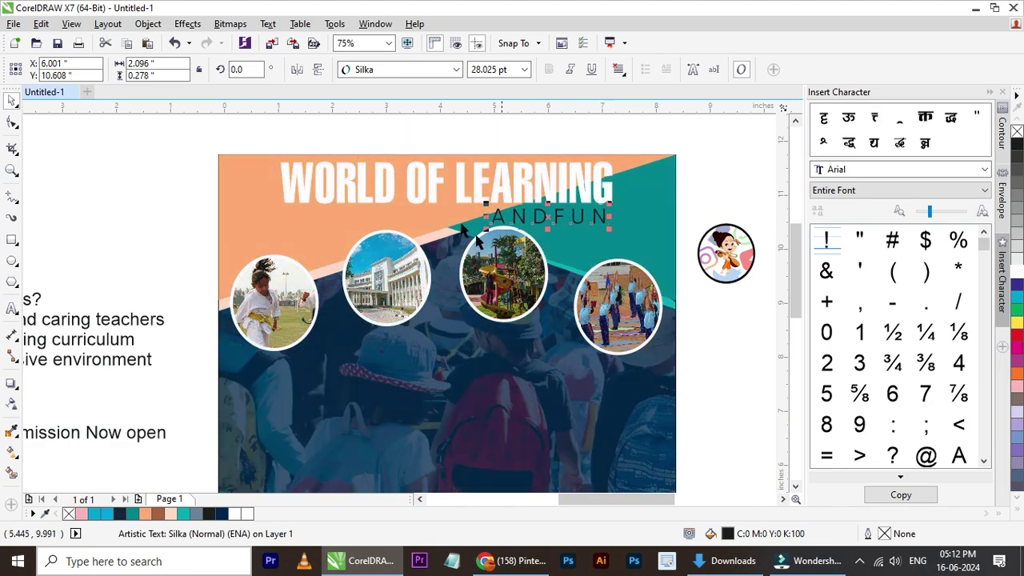
{"action": "left_click", "coordinate": [454, 69]}
{"action": "left_click", "coordinate": [412, 105]}
- Place ANDFUN under NING, colour it white and add a space to read AND FUN
{"action": "scroll", "coordinate": [560, 217], "scroll_direction": "up", "scroll_amount": 1}
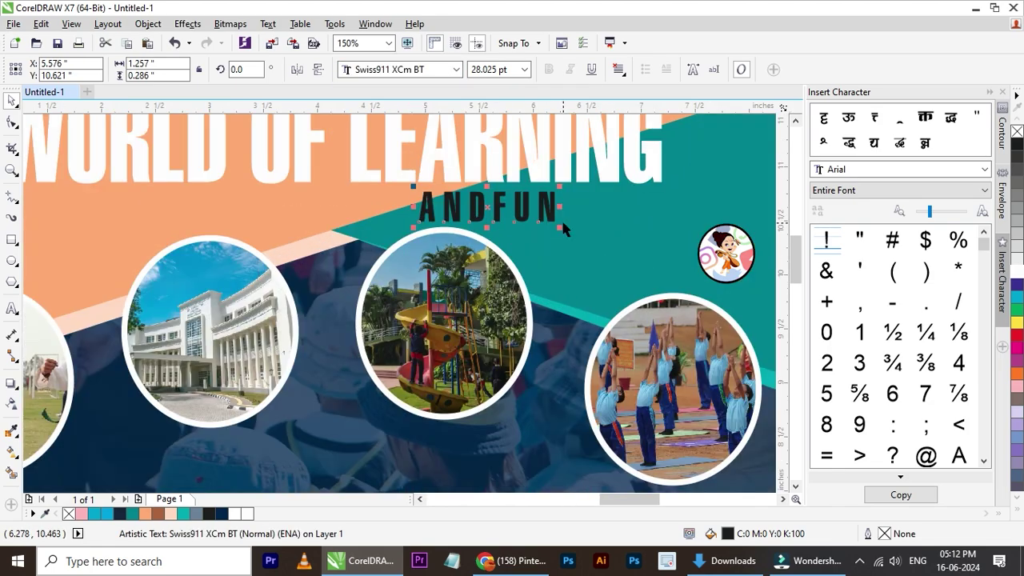
{"action": "left_click_drag", "start_coordinate": [498, 209], "coordinate": [589, 211]}
{"action": "scroll", "coordinate": [461, 228], "scroll_direction": "down", "scroll_amount": 2}
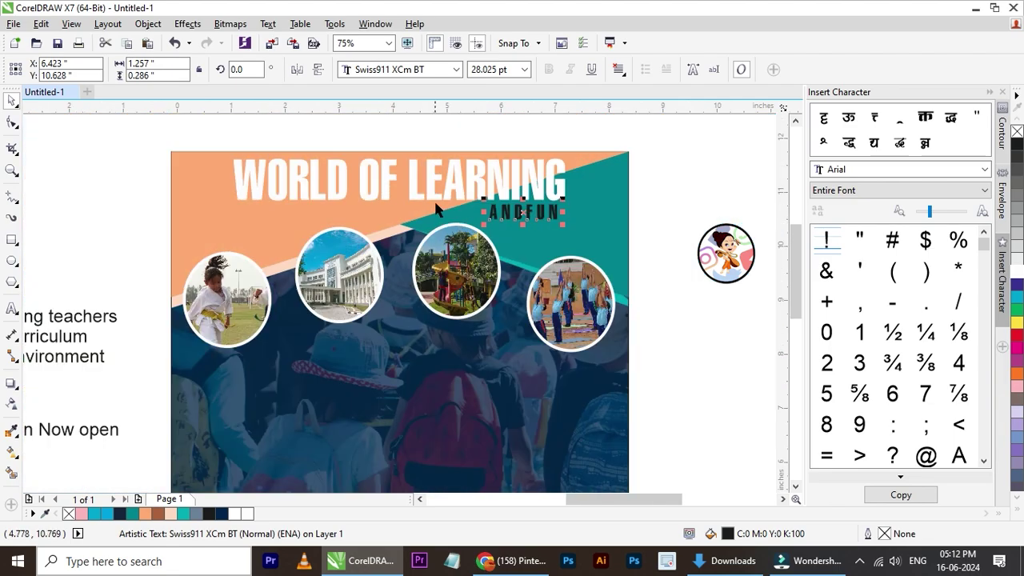
{"action": "left_click", "coordinate": [1018, 276]}
{"action": "left_click", "coordinate": [662, 212]}
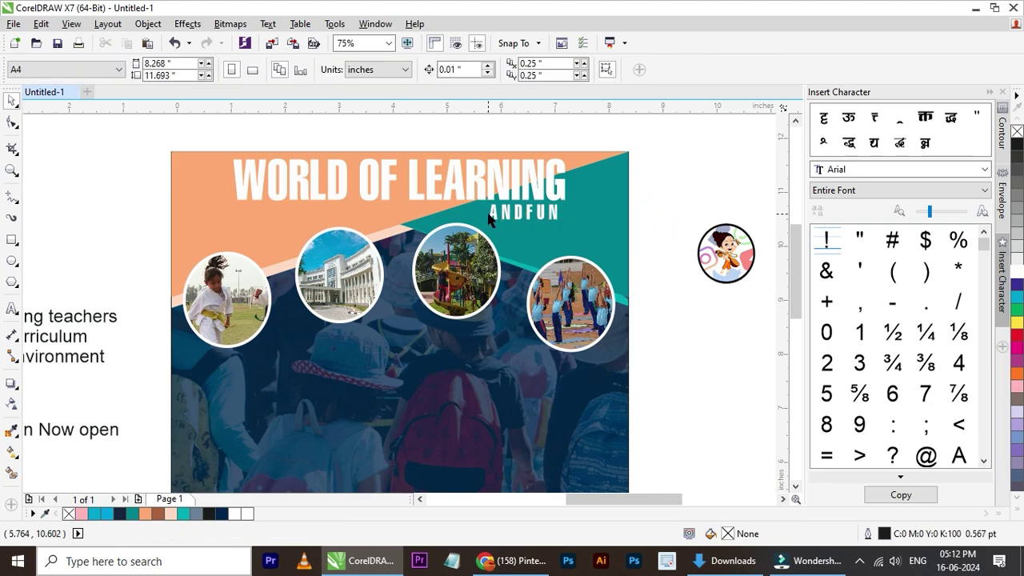
{"action": "double_click", "coordinate": [526, 213]}
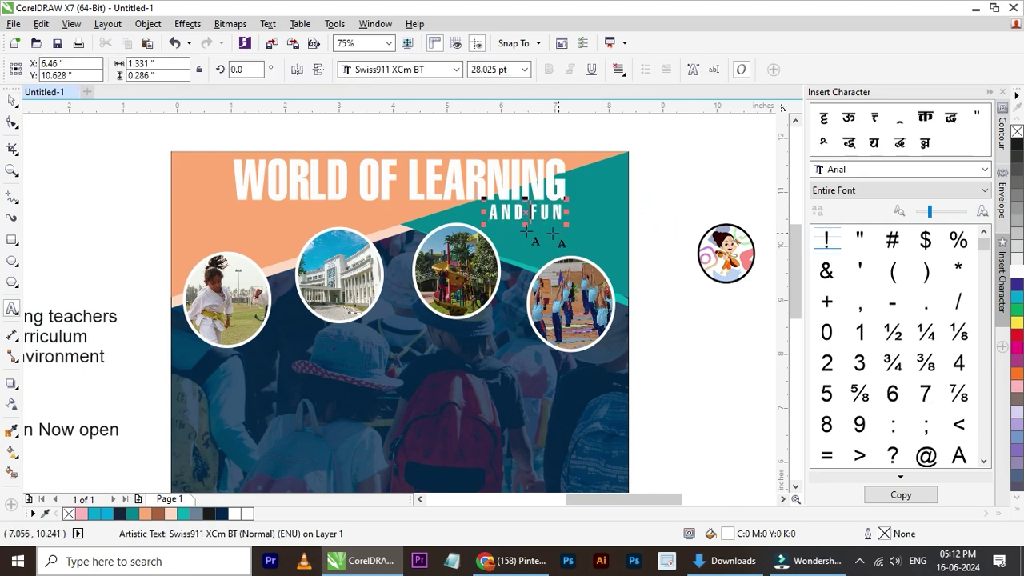
{"action": "left_click", "coordinate": [9, 97]}
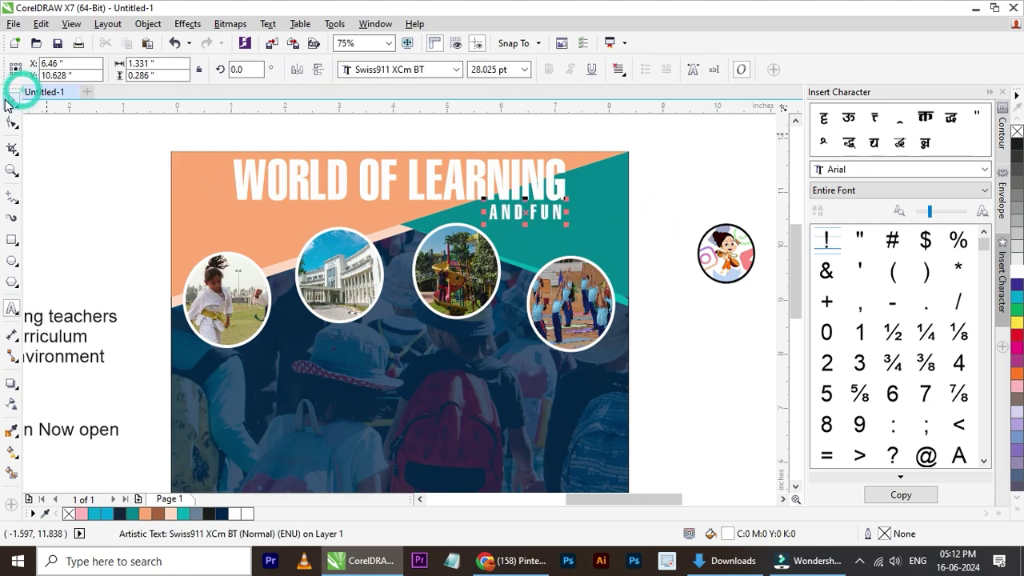
- Enlarge AND FUN to about 38 pt and nudge it slightly left and up
{"action": "left_click", "coordinate": [686, 229]}
{"action": "scroll", "coordinate": [541, 213], "scroll_direction": "up", "scroll_amount": 2}
{"action": "left_click", "coordinate": [574, 216]}
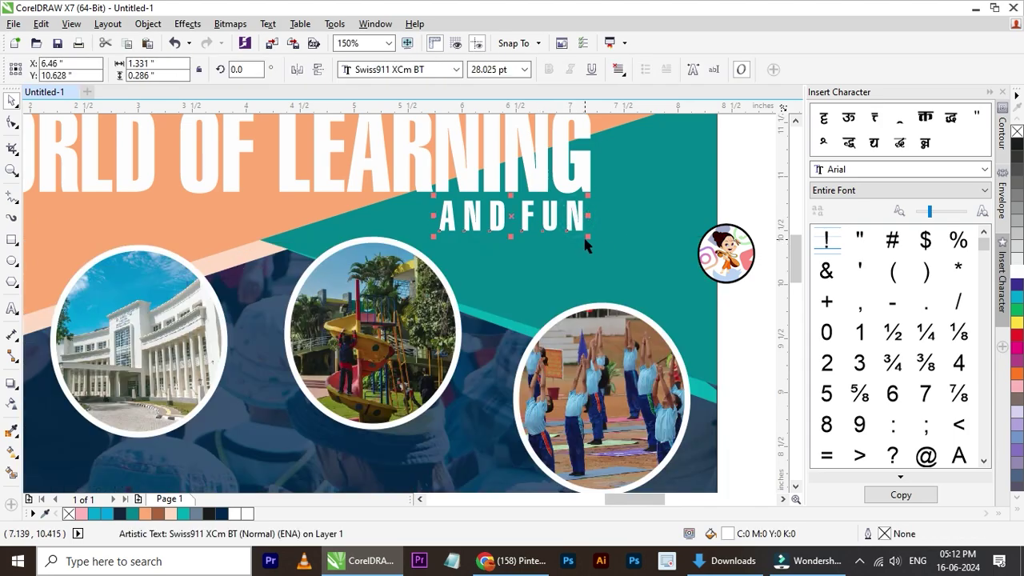
{"action": "left_click_drag", "start_coordinate": [587, 238], "coordinate": [608, 241]}
{"action": "left_click_drag", "start_coordinate": [433, 241], "coordinate": [403, 247]}
{"action": "key", "text": "Left"}
{"action": "key", "text": "Left"}
{"action": "key", "text": "Left"}
{"action": "key", "text": "Left"}
{"action": "key", "text": "Left"}
{"action": "key", "text": "Left"}
{"action": "key", "text": "Left"}
{"action": "key", "text": "Left"}
{"action": "key", "text": "Left"}
{"action": "key", "text": "Left"}
{"action": "key", "text": "Left"}
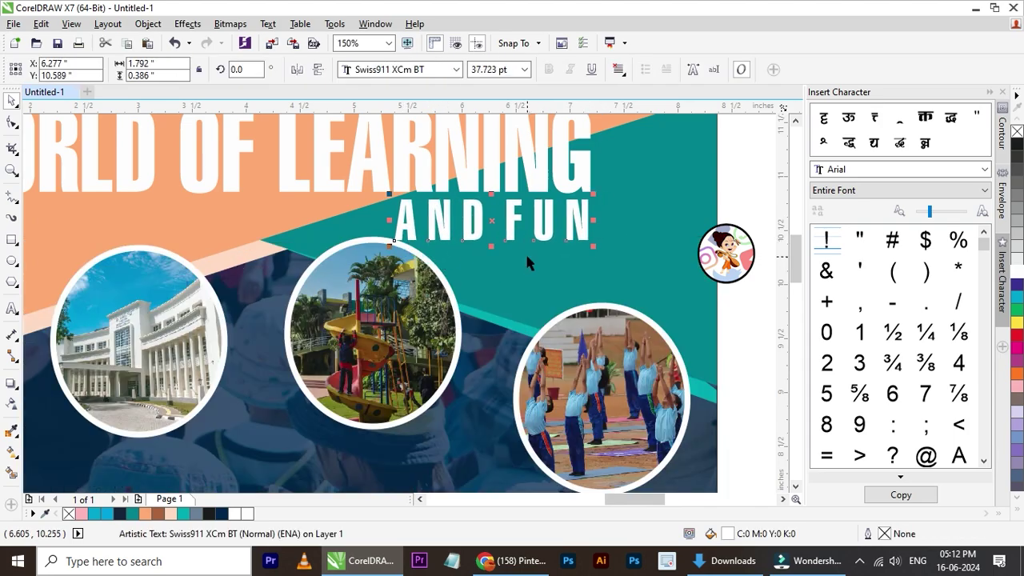
{"action": "key", "text": "Up"}
{"action": "scroll", "coordinate": [480, 248], "scroll_direction": "down", "scroll_amount": 4}
{"action": "left_click", "coordinate": [601, 267]}
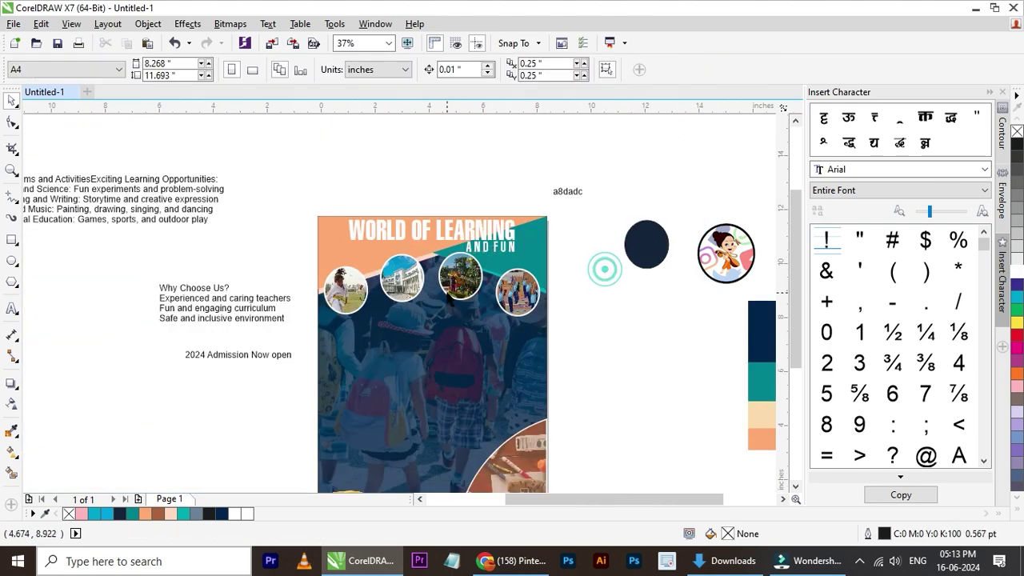
{"action": "scroll", "coordinate": [464, 296], "scroll_direction": "up", "scroll_amount": 2}
- Select and deselect each of the three photo circles in turn
{"action": "left_click", "coordinate": [712, 281]}
{"action": "left_click", "coordinate": [709, 298]}
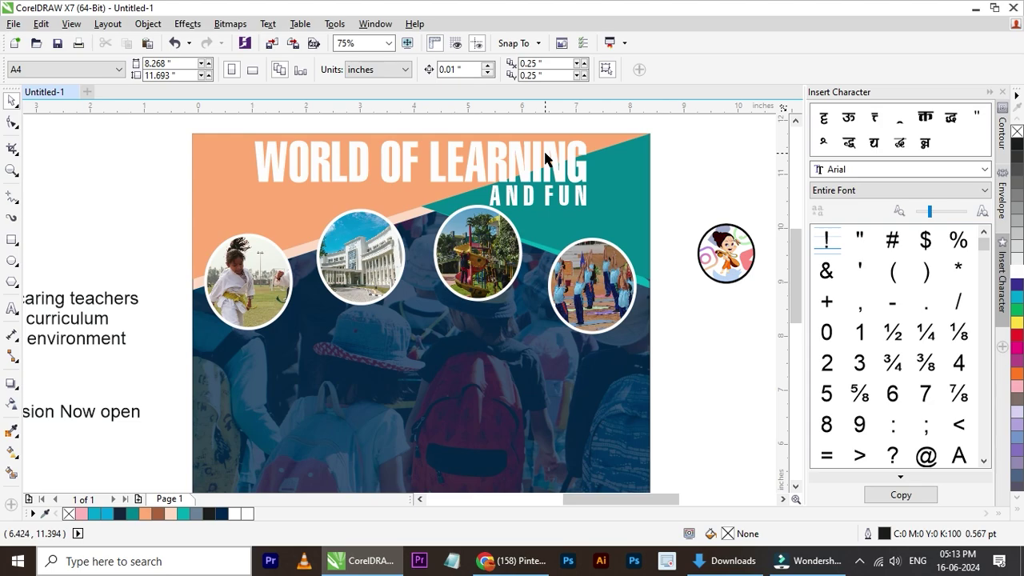
{"action": "left_click", "coordinate": [392, 260]}
{"action": "key", "text": "Escape"}
{"action": "left_click", "coordinate": [474, 242]}
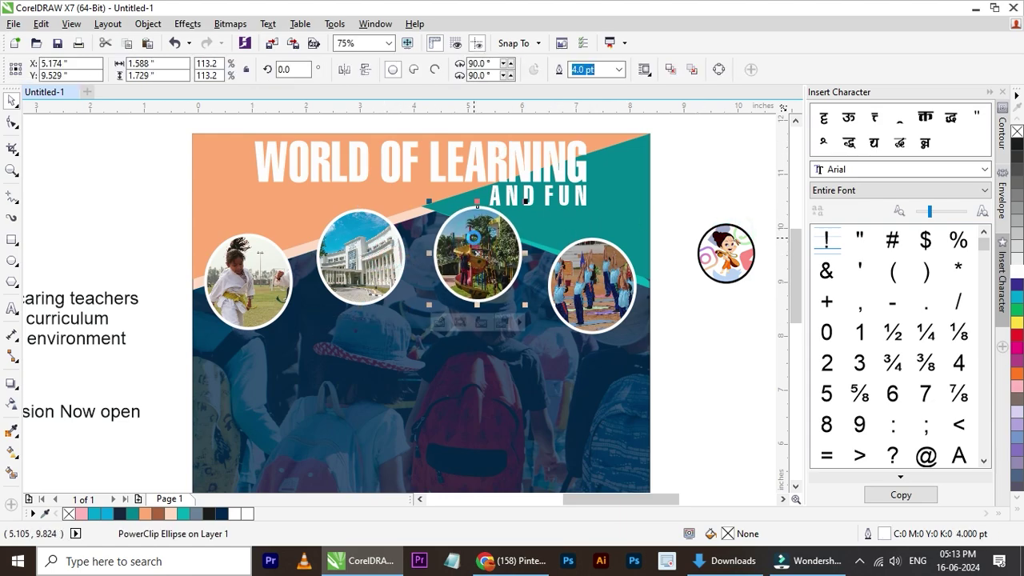
{"action": "left_click", "coordinate": [677, 206]}
- Centre AND FUN under the WORLD OF LEARNING title
{"action": "left_click", "coordinate": [586, 204]}
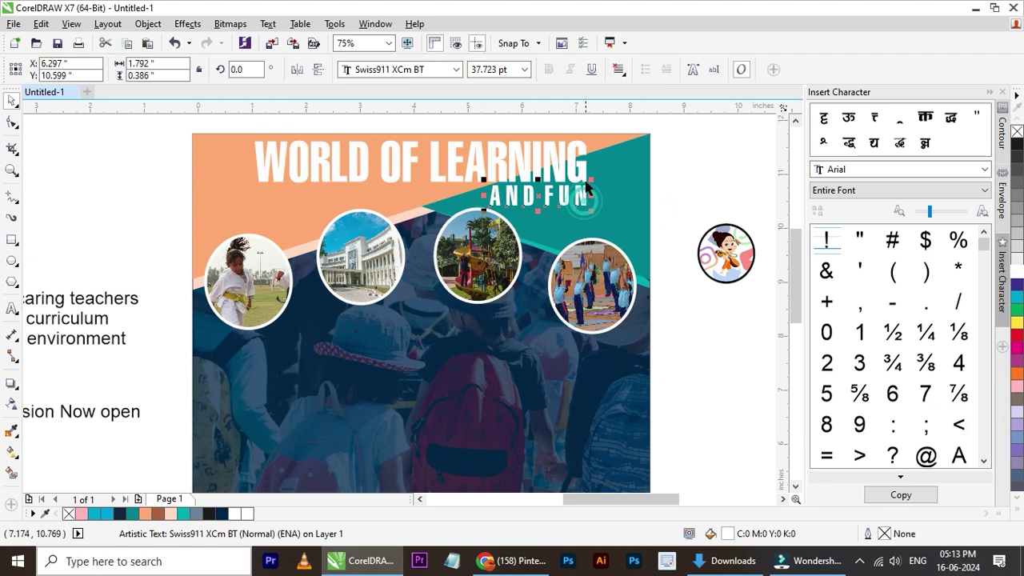
{"action": "left_click", "coordinate": [575, 170], "text": "shift"}
{"action": "key", "text": "c"}
{"action": "left_click", "coordinate": [672, 224]}
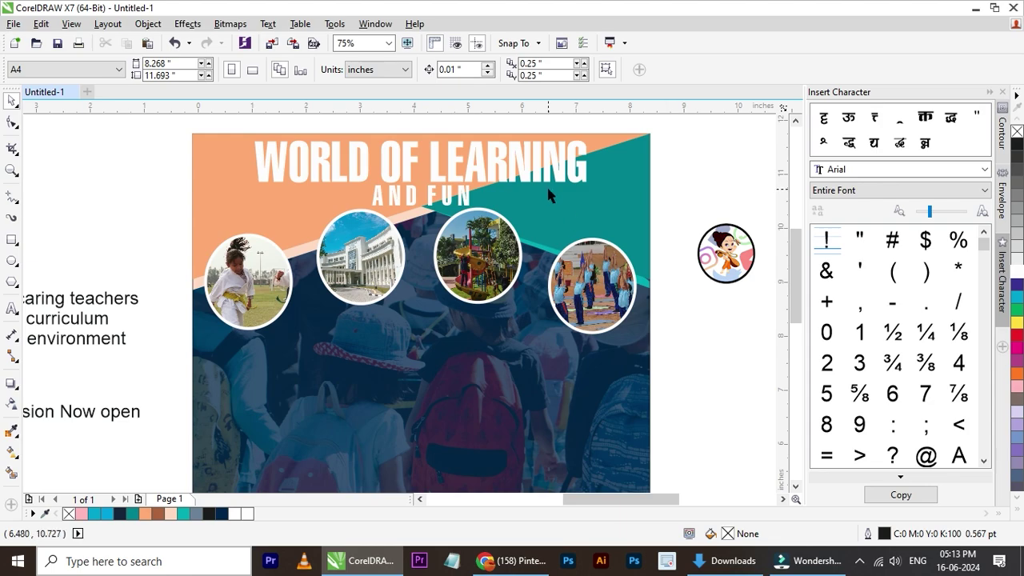
- Shrink the title to about 89% and centre it on the teal background shape
{"action": "left_click", "coordinate": [560, 182]}
{"action": "left_click_drag", "start_coordinate": [592, 185], "coordinate": [570, 177]}
{"action": "left_click", "coordinate": [612, 183], "text": "shift"}
{"action": "key", "text": "c"}
{"action": "left_click", "coordinate": [705, 209]}
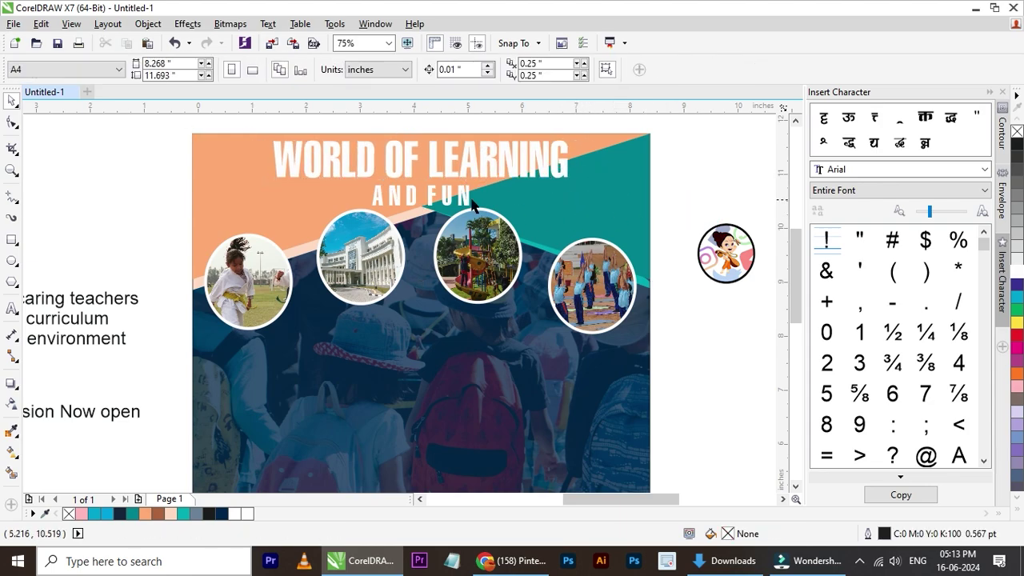
- Raise AND FUN slightly closer to the title and re-centre it beneath
{"action": "left_click", "coordinate": [472, 203]}
{"action": "left_click_drag", "start_coordinate": [484, 204], "coordinate": [490, 205]}
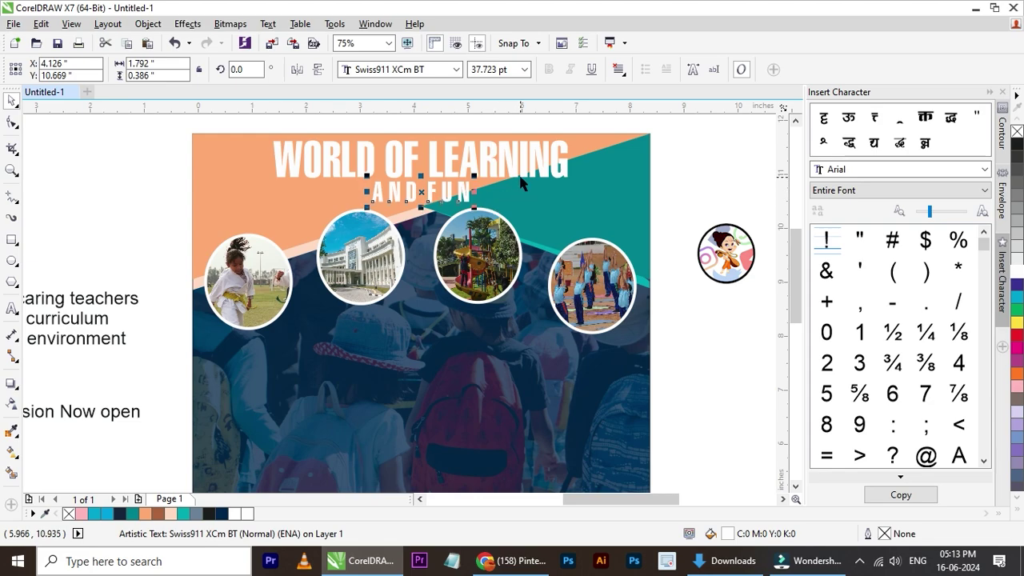
{"action": "left_click", "coordinate": [520, 184], "text": "shift"}
{"action": "left_click", "coordinate": [655, 205]}
{"action": "key", "text": "F3"}
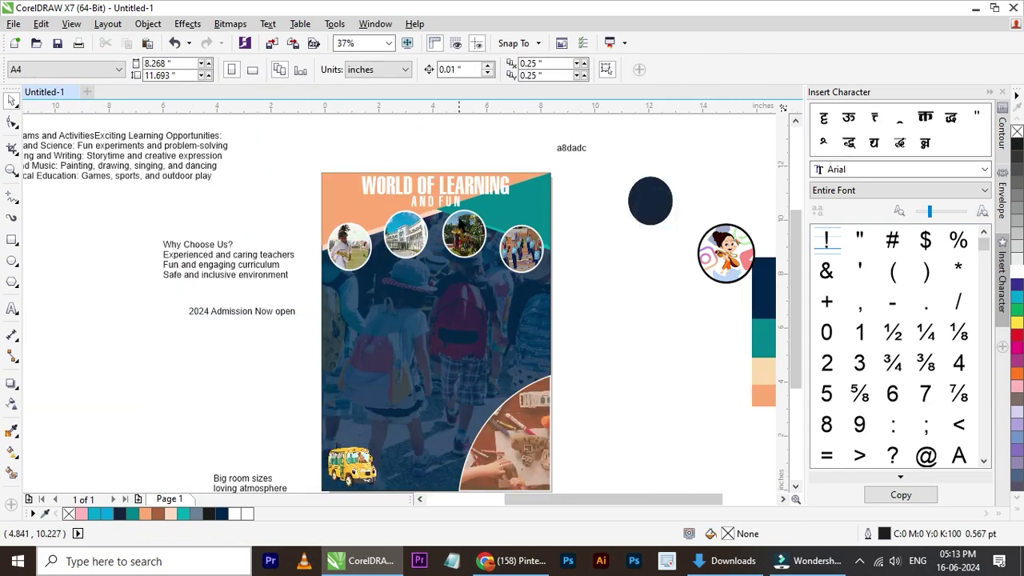
- Break 'Programs and Activities' onto its own line above 'Exciting Learning Opportunities'
{"action": "scroll", "coordinate": [444, 273], "scroll_direction": "down", "scroll_amount": 2}
{"action": "scroll", "coordinate": [352, 196], "scroll_direction": "up", "scroll_amount": 5}
{"action": "double_click", "coordinate": [348, 192]}
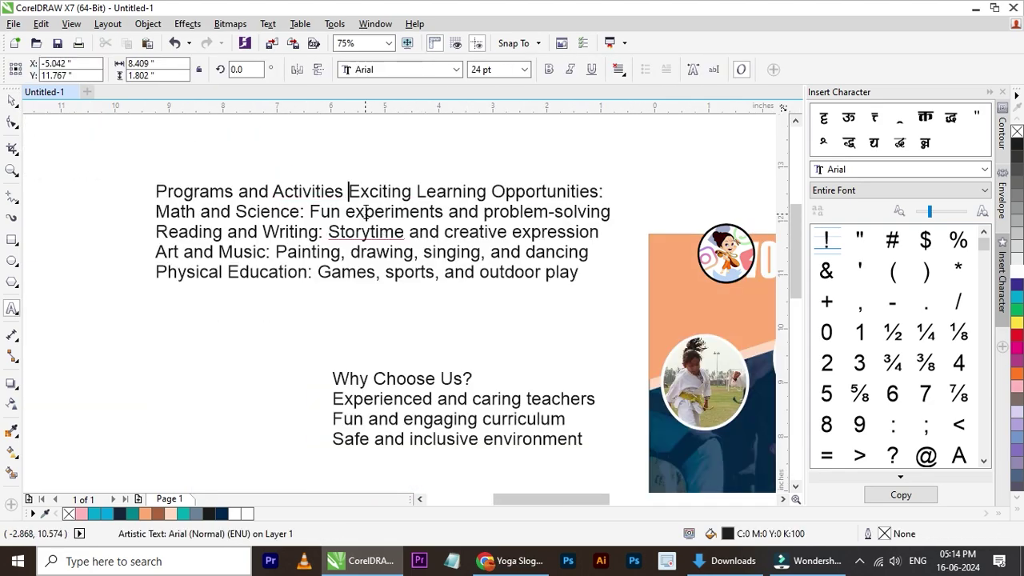
{"action": "left_click", "coordinate": [520, 562]}
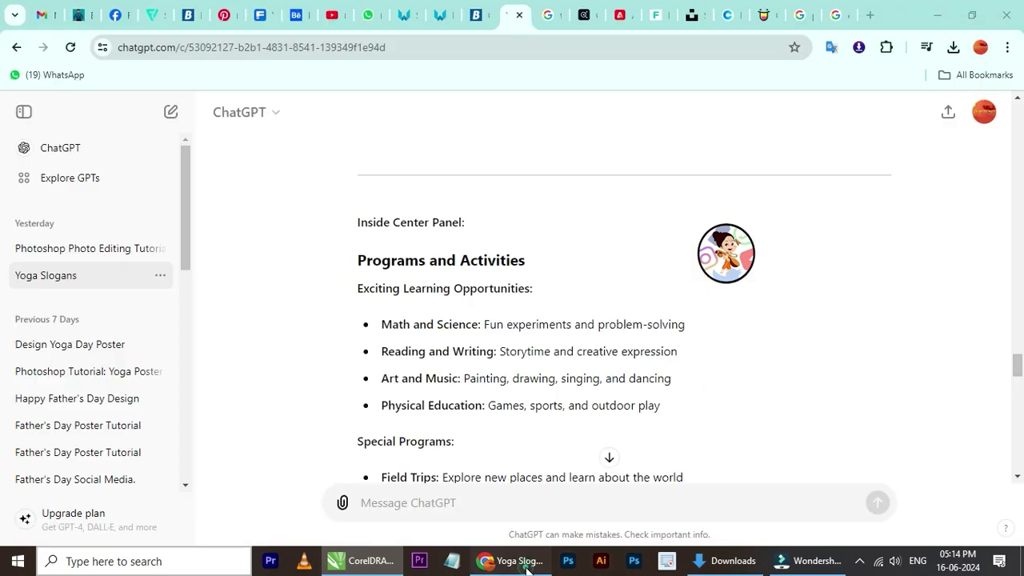
{"action": "left_click", "coordinate": [526, 568]}
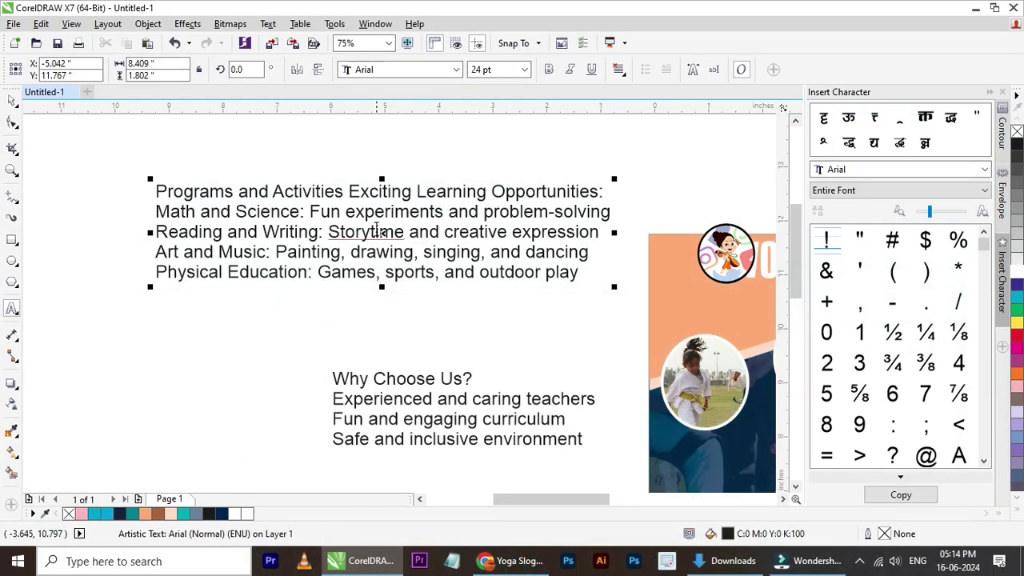
{"action": "left_click", "coordinate": [350, 193]}
{"action": "key", "text": "Return"}
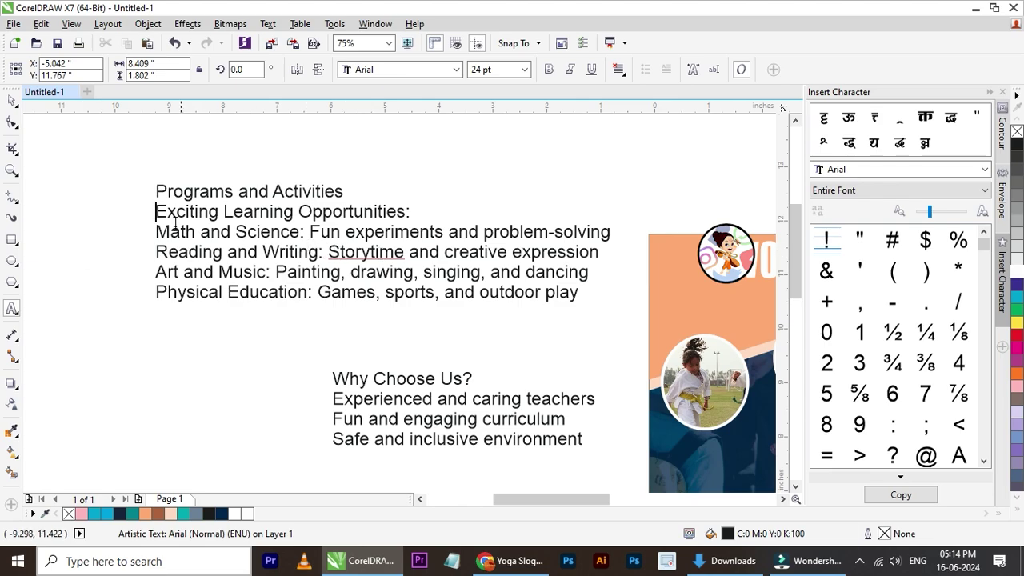
- Cut the 'Programs and Activities' line and paste it as new text right of the poster
{"action": "left_click_drag", "start_coordinate": [157, 191], "coordinate": [344, 192]}
{"action": "scroll", "coordinate": [320, 192], "scroll_direction": "down", "scroll_amount": 3}
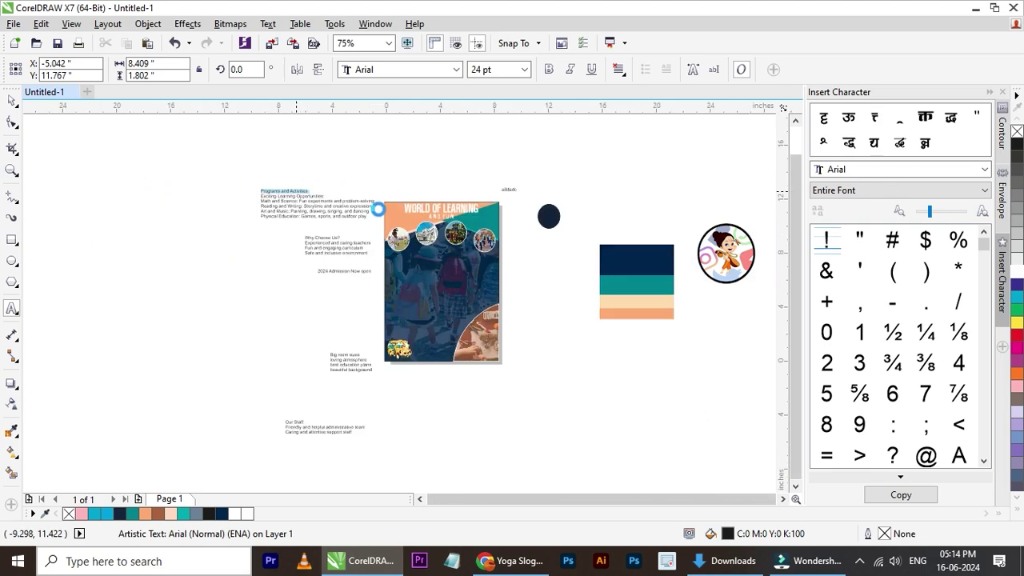
{"action": "scroll", "coordinate": [400, 242], "scroll_direction": "up", "scroll_amount": 1}
{"action": "key", "text": "ctrl+x"}
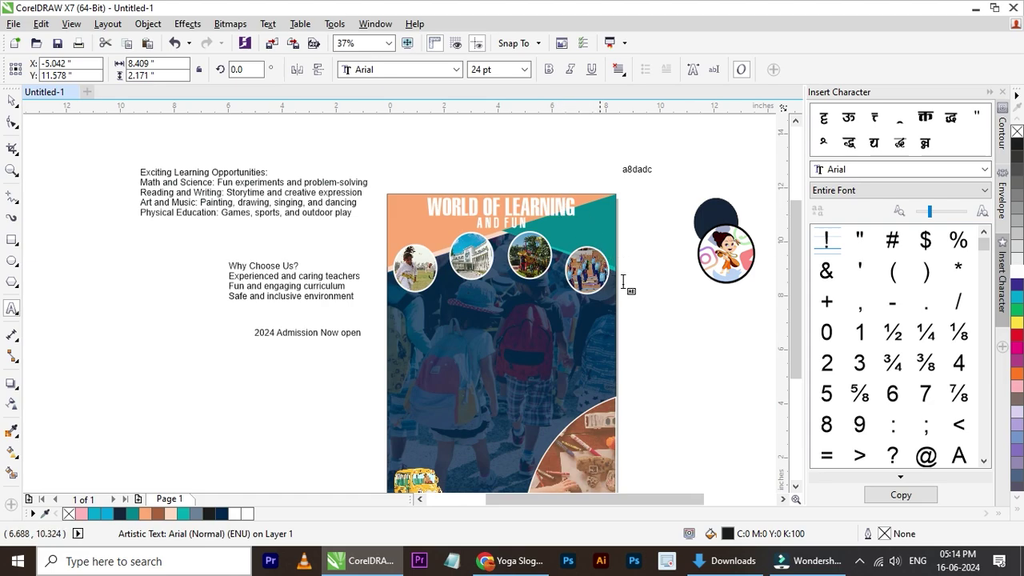
{"action": "left_click", "coordinate": [645, 310]}
{"action": "key", "text": "ctrl+v"}
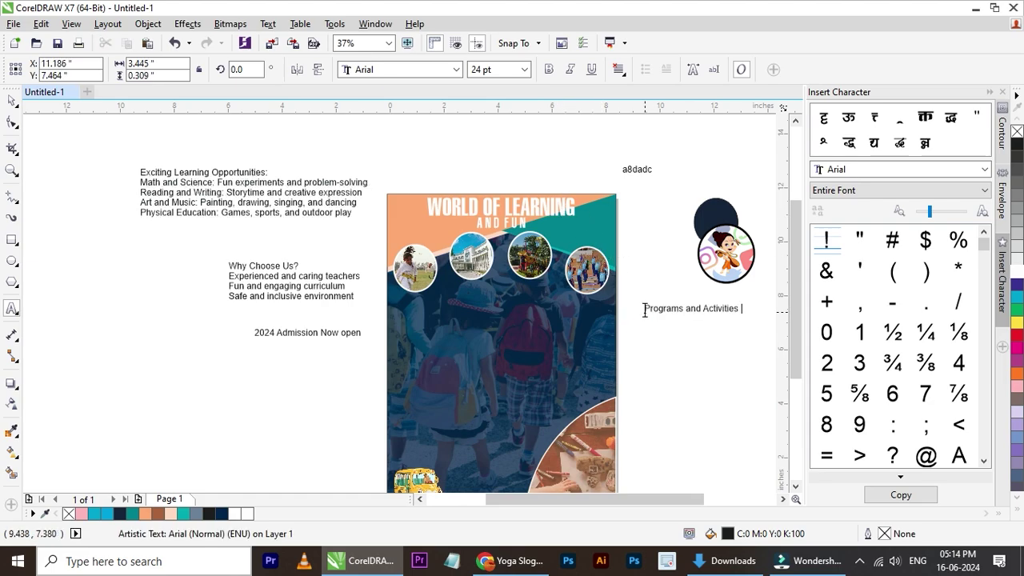
- Move the pasted heading onto the poster and shrink it to about 15.5 pt
{"action": "left_click", "coordinate": [17, 92]}
{"action": "left_click", "coordinate": [12, 100]}
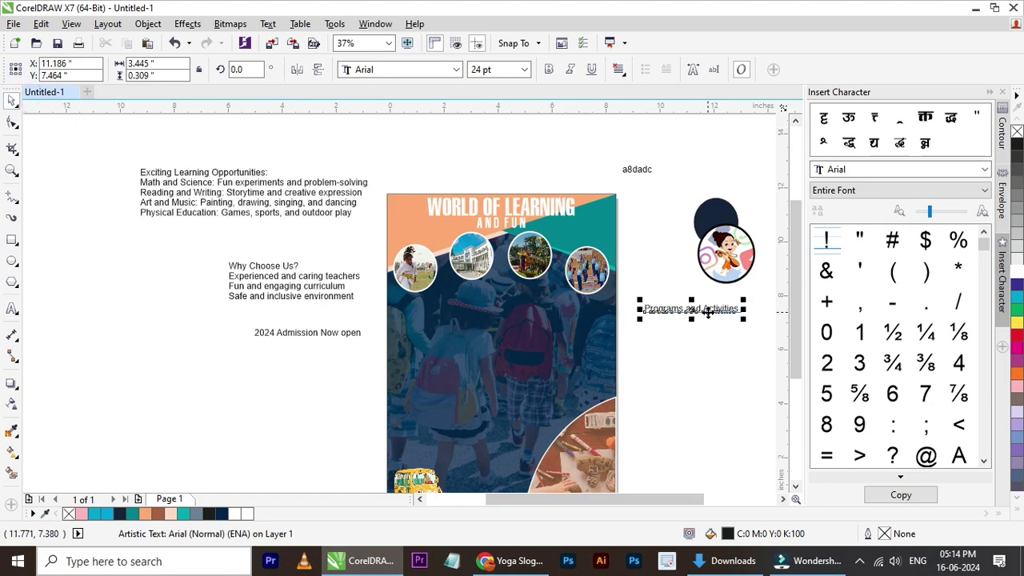
{"action": "scroll", "coordinate": [708, 312], "scroll_direction": "up", "scroll_amount": 2}
{"action": "left_click_drag", "start_coordinate": [708, 312], "coordinate": [254, 332]}
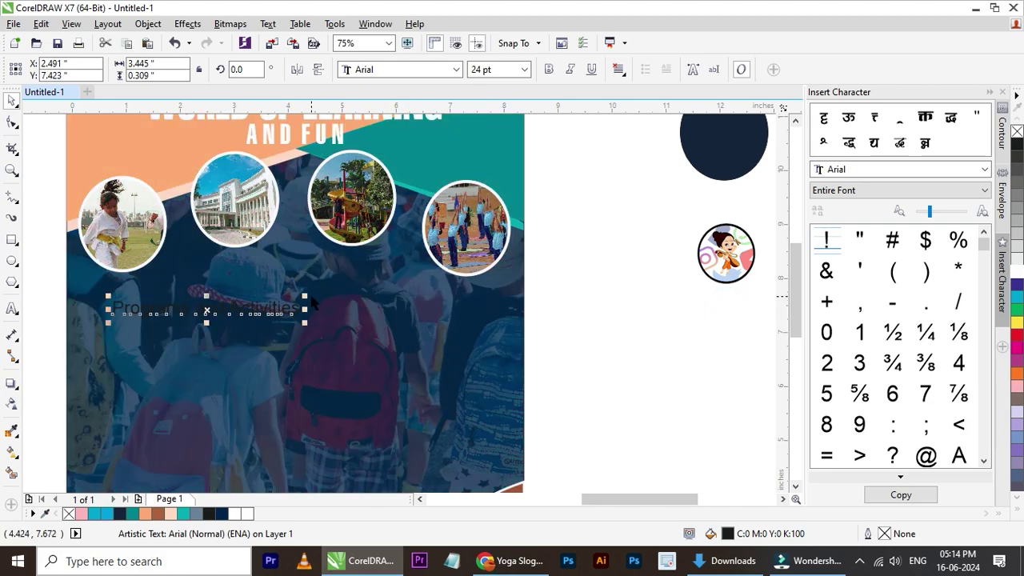
{"action": "left_click_drag", "start_coordinate": [304, 296], "coordinate": [238, 303]}
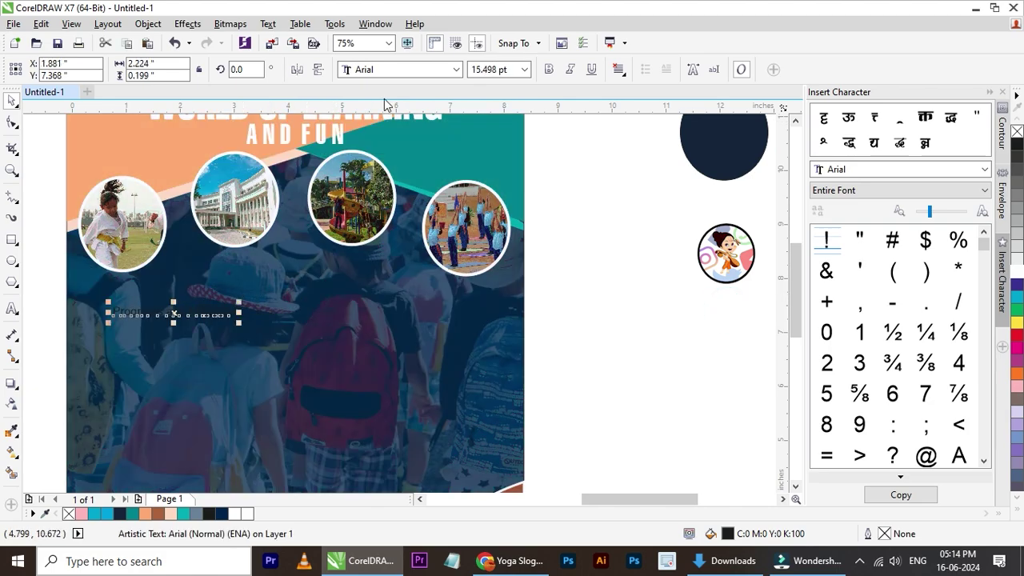
- Set the heading's font to Silka and fill it white
{"action": "left_click", "coordinate": [410, 73]}
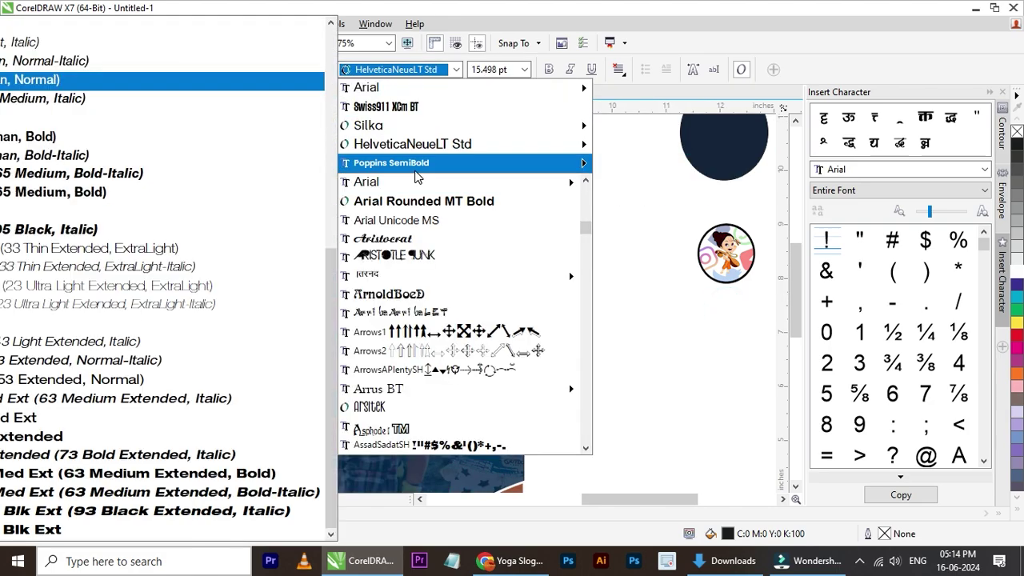
{"action": "mouse_move", "coordinate": [416, 169]}
{"action": "mouse_move", "coordinate": [425, 150]}
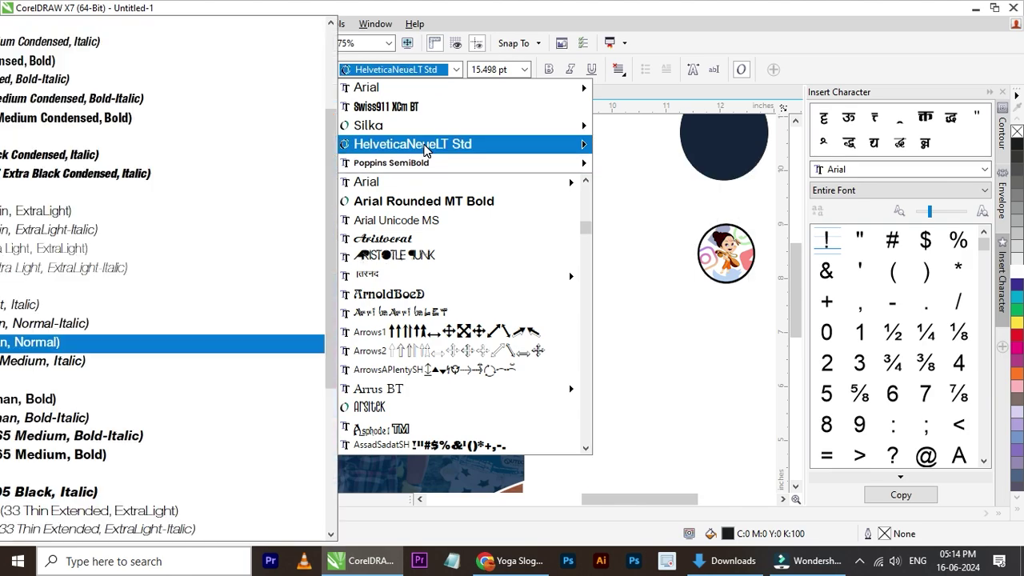
{"action": "left_click", "coordinate": [405, 132]}
{"action": "scroll", "coordinate": [157, 338], "scroll_direction": "up", "scroll_amount": 2}
{"action": "left_click", "coordinate": [1016, 273]}
{"action": "scroll", "coordinate": [480, 236], "scroll_direction": "down", "scroll_amount": 4}
{"action": "scroll", "coordinate": [473, 254], "scroll_direction": "up", "scroll_amount": 4}
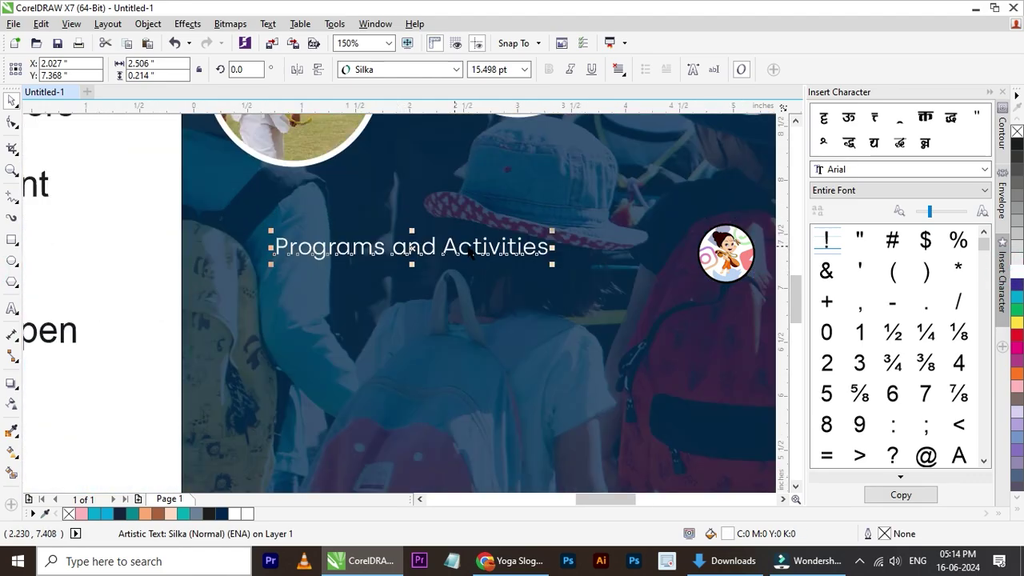
- Set the heading to 12 pt and move it up and left on the poster
{"action": "left_click_drag", "start_coordinate": [472, 247], "coordinate": [408, 230]}
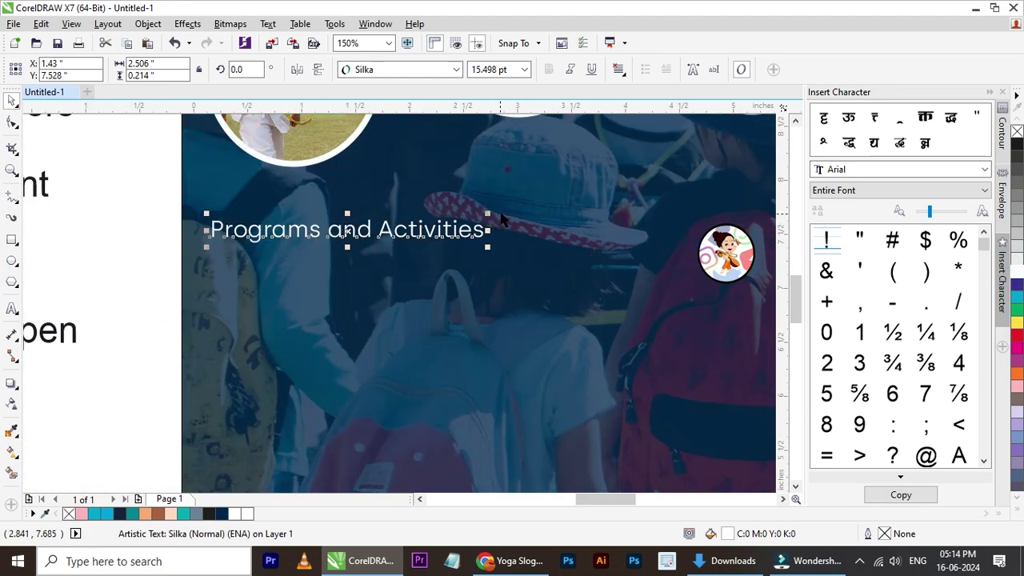
{"action": "left_click", "coordinate": [496, 70]}
{"action": "type", "text": "1"}
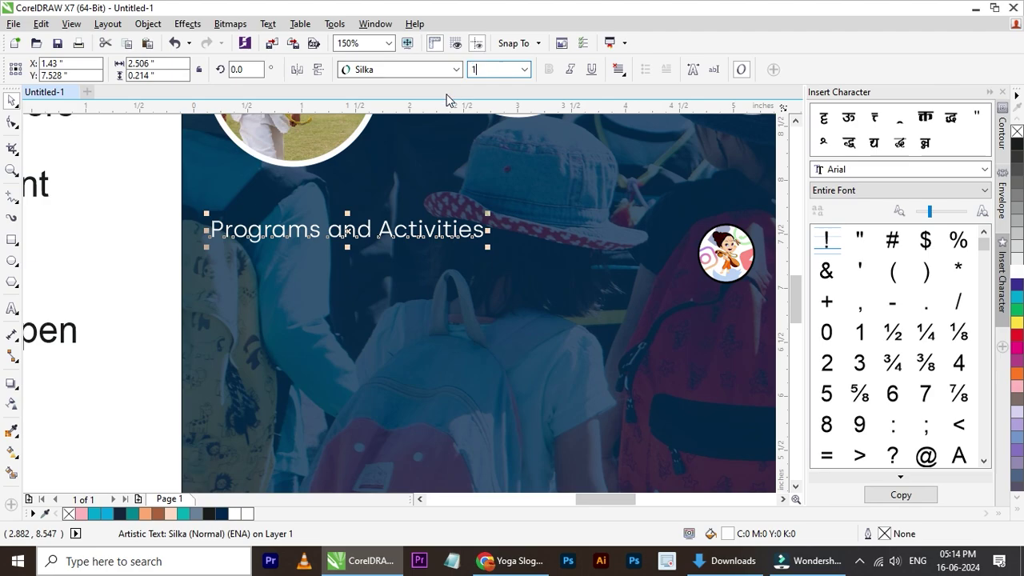
{"action": "type", "text": "2"}
{"action": "key", "text": "Return"}
{"action": "key", "text": "Up"}
{"action": "key", "text": "Up"}
{"action": "key", "text": "Up"}
{"action": "key", "text": "Up"}
{"action": "key", "text": "Up"}
{"action": "key", "text": "Up"}
{"action": "key", "text": "Up"}
{"action": "key", "text": "Up"}
{"action": "key", "text": "Up"}
{"action": "key", "text": "Up"}
{"action": "key", "text": "Up"}
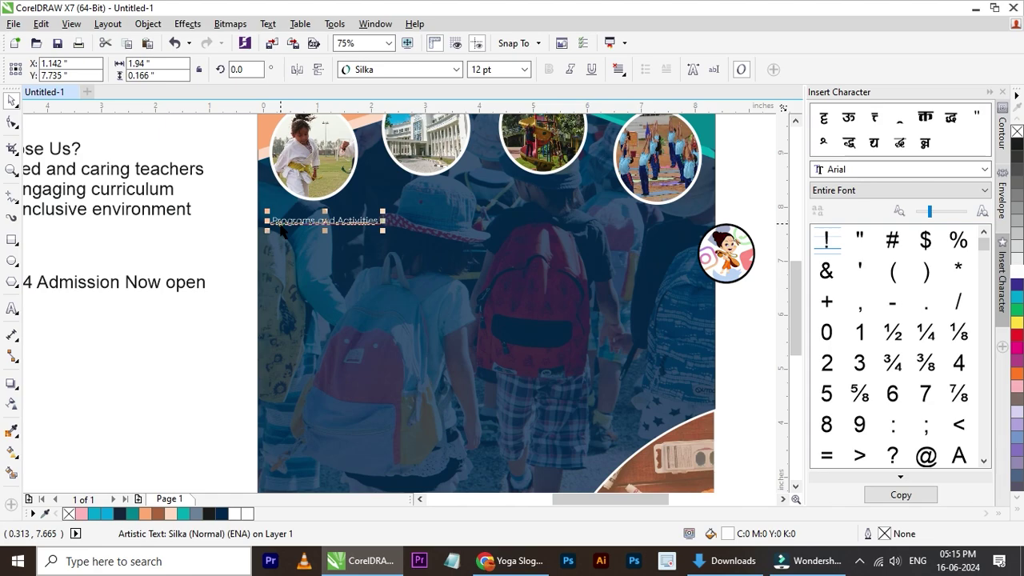
{"action": "key", "text": "Up"}
{"action": "key", "text": "Up"}
{"action": "key", "text": "Up"}
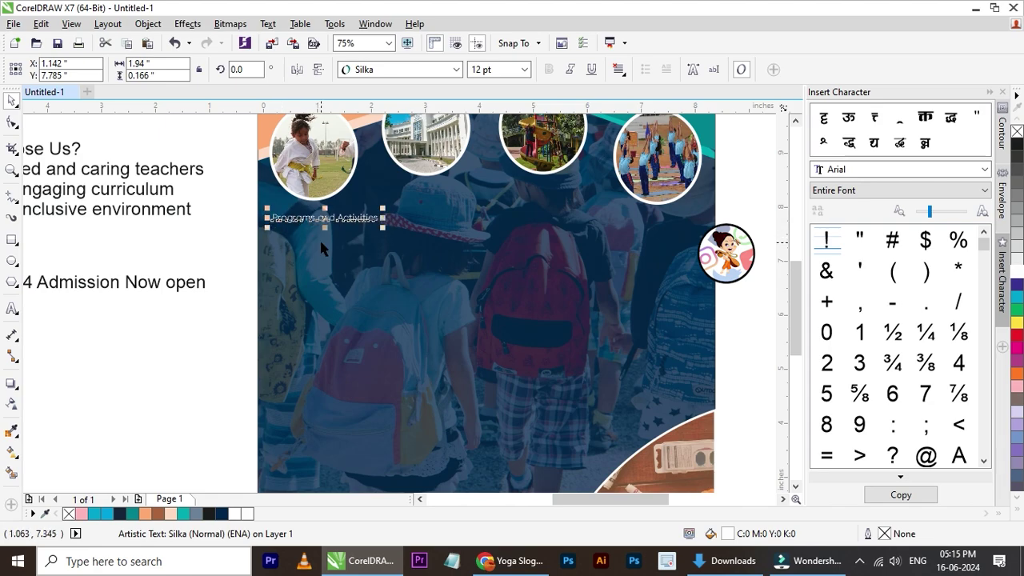
- Position the Programs and Activities heading just beneath the photo circles
{"action": "scroll", "coordinate": [320, 252], "scroll_direction": "down", "scroll_amount": 1}
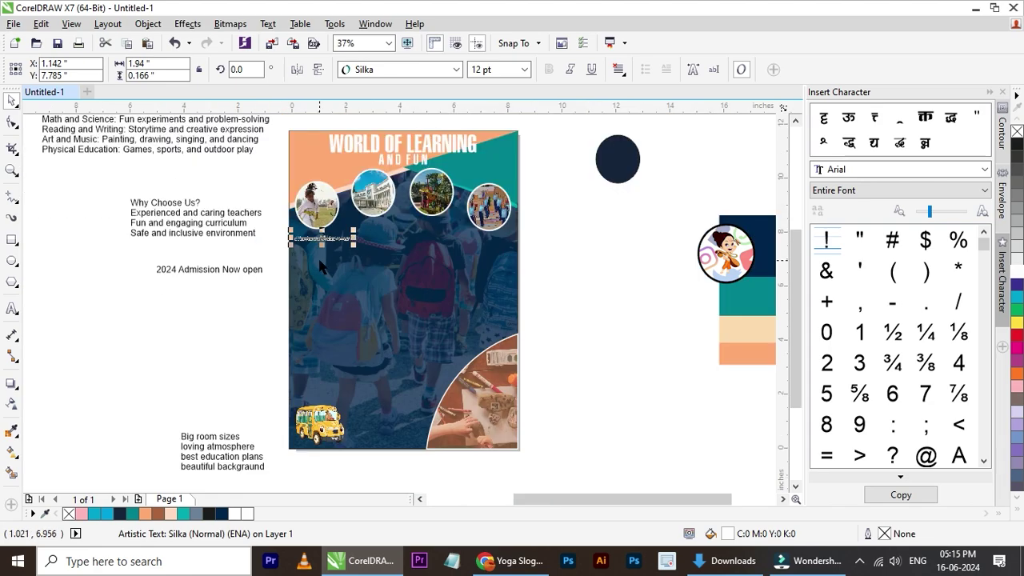
{"action": "scroll", "coordinate": [320, 266], "scroll_direction": "down", "scroll_amount": 1}
{"action": "scroll", "coordinate": [352, 250], "scroll_direction": "up", "scroll_amount": 2}
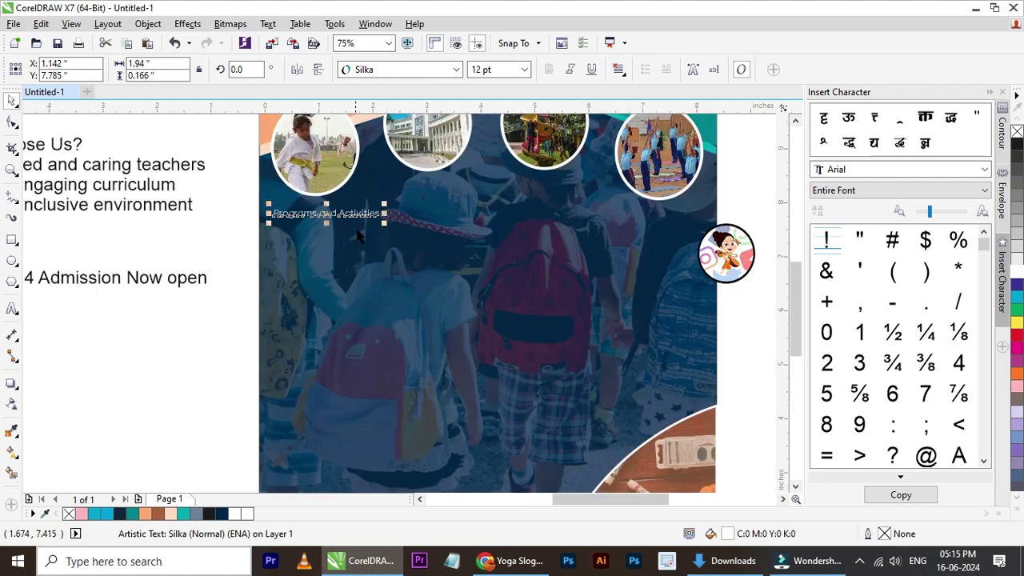
{"action": "left_click_drag", "start_coordinate": [357, 215], "coordinate": [516, 197]}
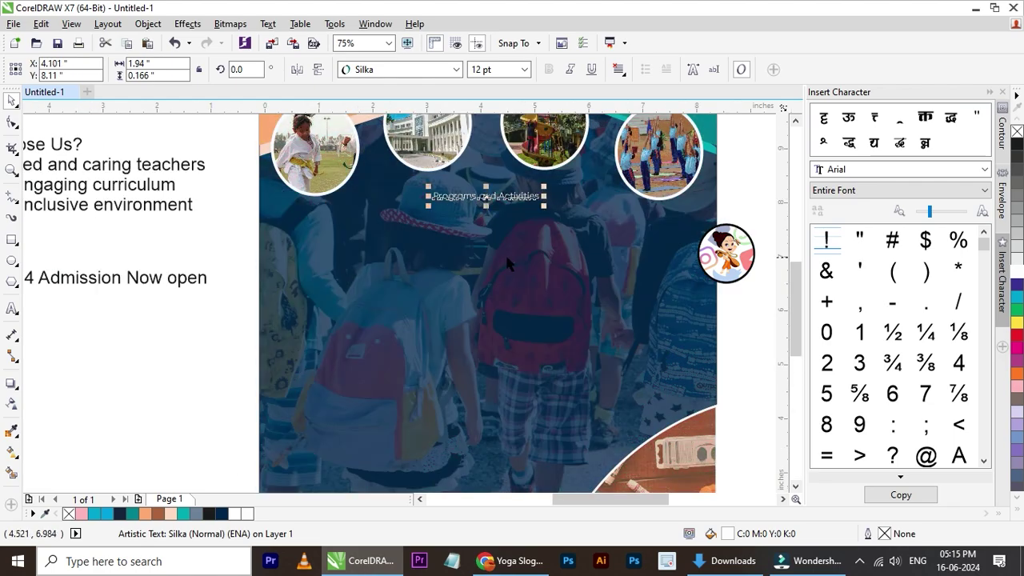
{"action": "scroll", "coordinate": [505, 253], "scroll_direction": "down", "scroll_amount": 2}
{"action": "scroll", "coordinate": [485, 254], "scroll_direction": "up", "scroll_amount": 1}
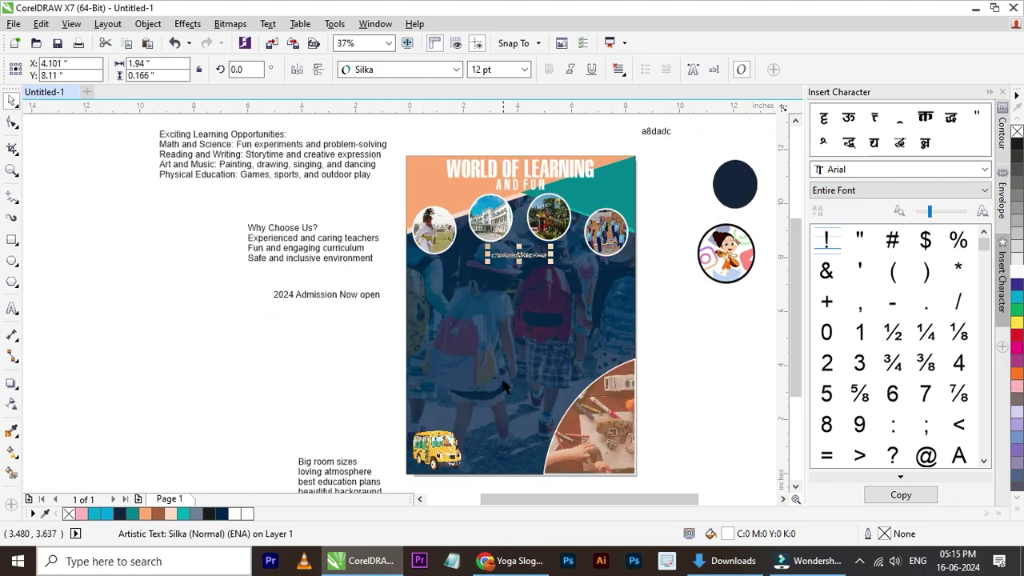
{"action": "scroll", "coordinate": [512, 267], "scroll_direction": "up", "scroll_amount": 1}
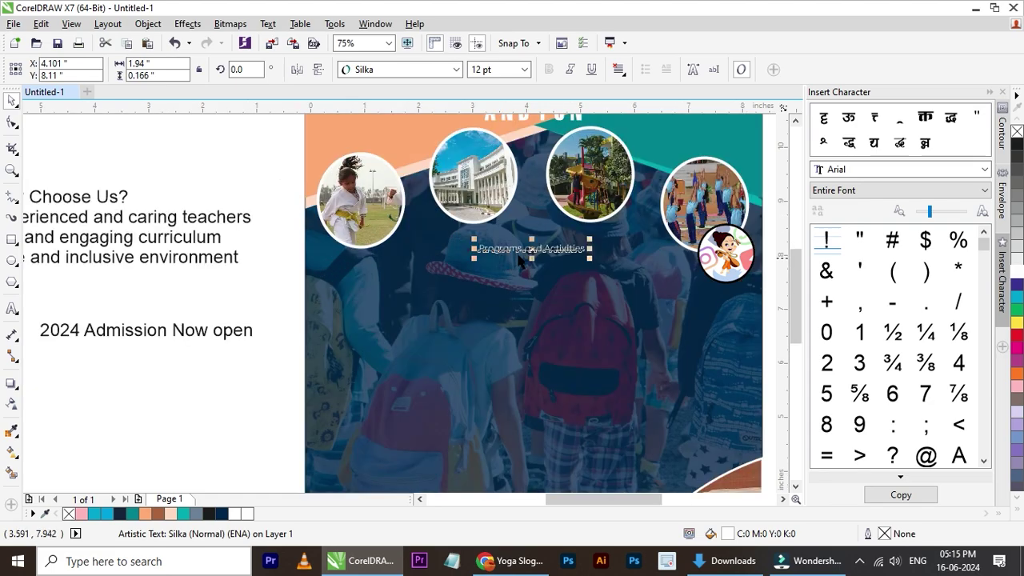
{"action": "left_click_drag", "start_coordinate": [568, 249], "coordinate": [540, 258]}
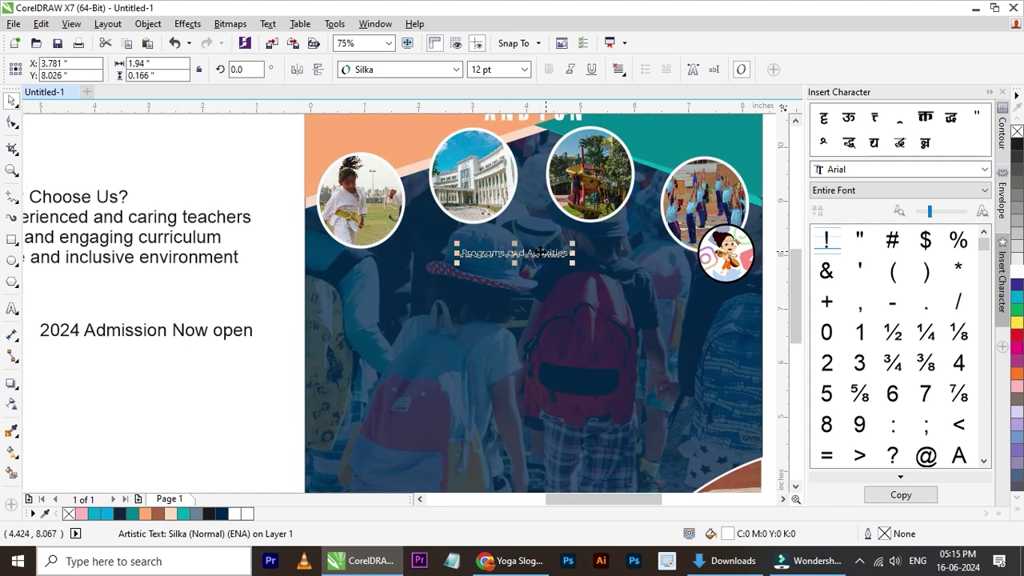
{"action": "scroll", "coordinate": [538, 258], "scroll_direction": "down", "scroll_amount": 2}
{"action": "scroll", "coordinate": [538, 258], "scroll_direction": "up", "scroll_amount": 1}
{"action": "scroll", "coordinate": [537, 259], "scroll_direction": "up", "scroll_amount": 2}
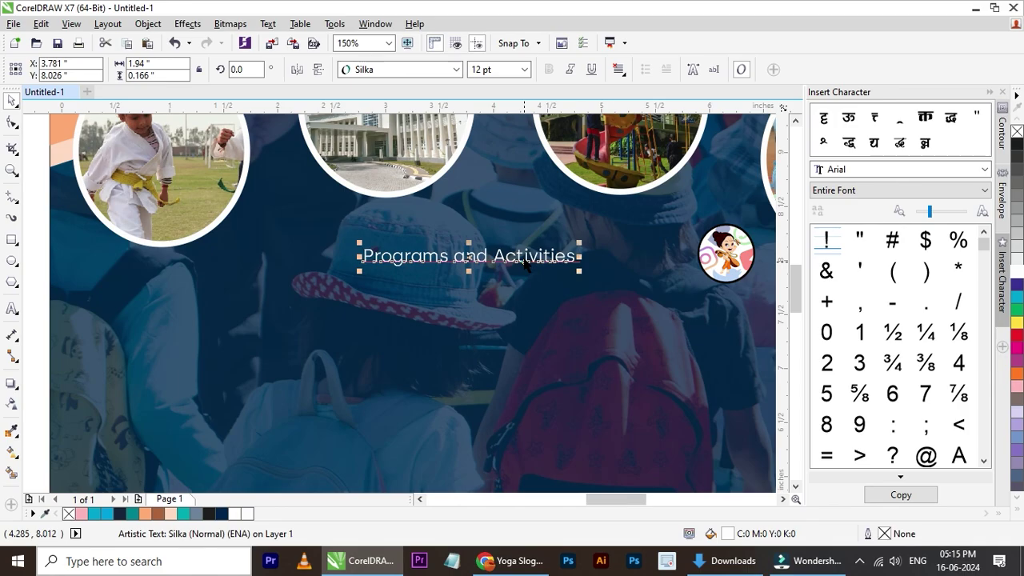
{"action": "left_click_drag", "start_coordinate": [527, 256], "coordinate": [552, 238]}
{"action": "scroll", "coordinate": [492, 264], "scroll_direction": "down", "scroll_amount": 2}
{"action": "scroll", "coordinate": [492, 270], "scroll_direction": "up", "scroll_amount": 1}
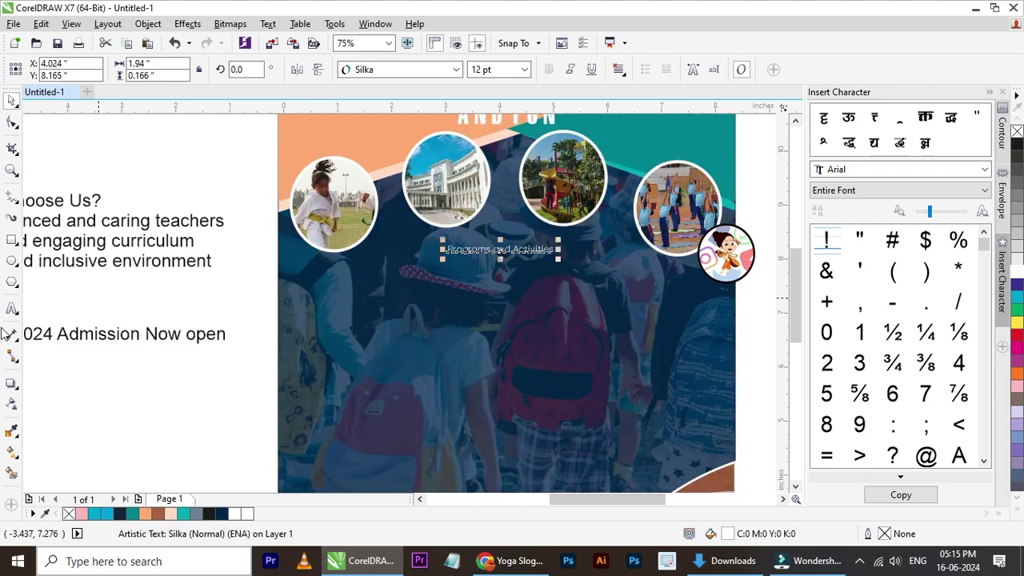
{"action": "left_click", "coordinate": [11, 242]}
{"action": "scroll", "coordinate": [436, 264], "scroll_direction": "up", "scroll_amount": 1}
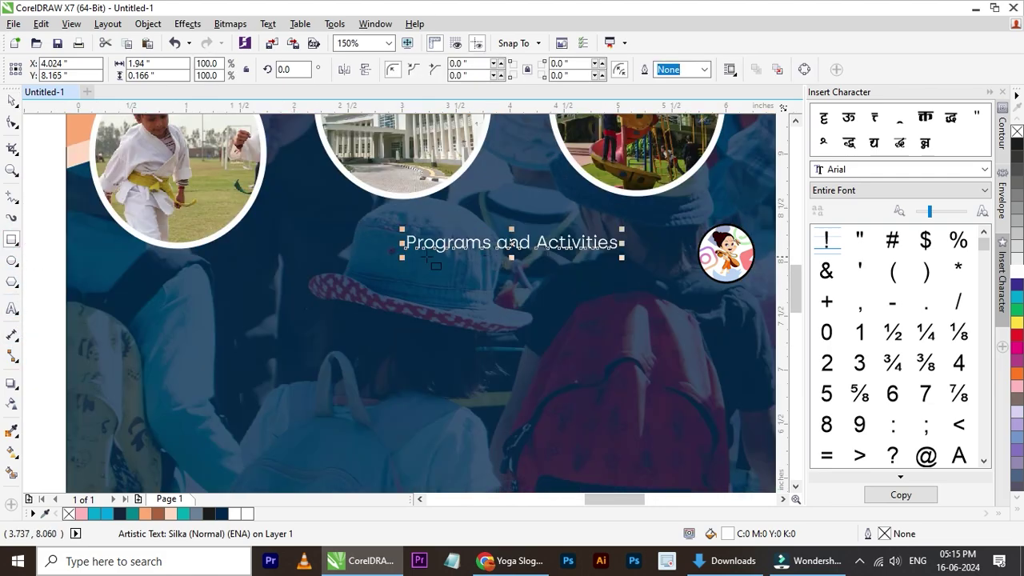
- Draw a rounded rectangle around the heading, fill it yellow and remove its outline
{"action": "mouse_move", "coordinate": [388, 224]}
{"action": "left_mouse_down"}
{"action": "mouse_move", "coordinate": [675, 259]}
{"action": "mouse_move", "coordinate": [639, 263]}
{"action": "left_mouse_up"}
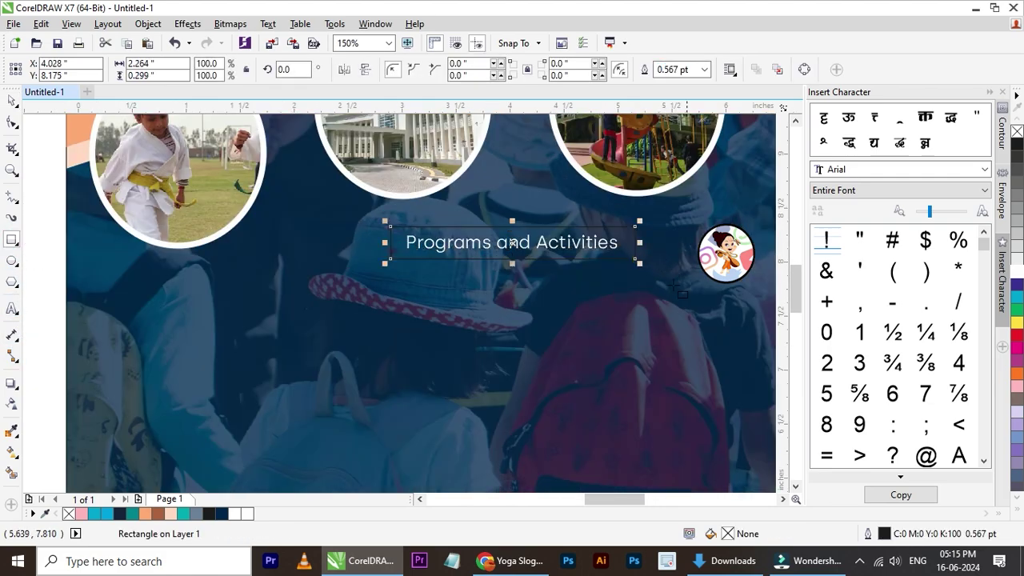
{"action": "left_click", "coordinate": [12, 122]}
{"action": "scroll", "coordinate": [441, 230], "scroll_direction": "up", "scroll_amount": 1}
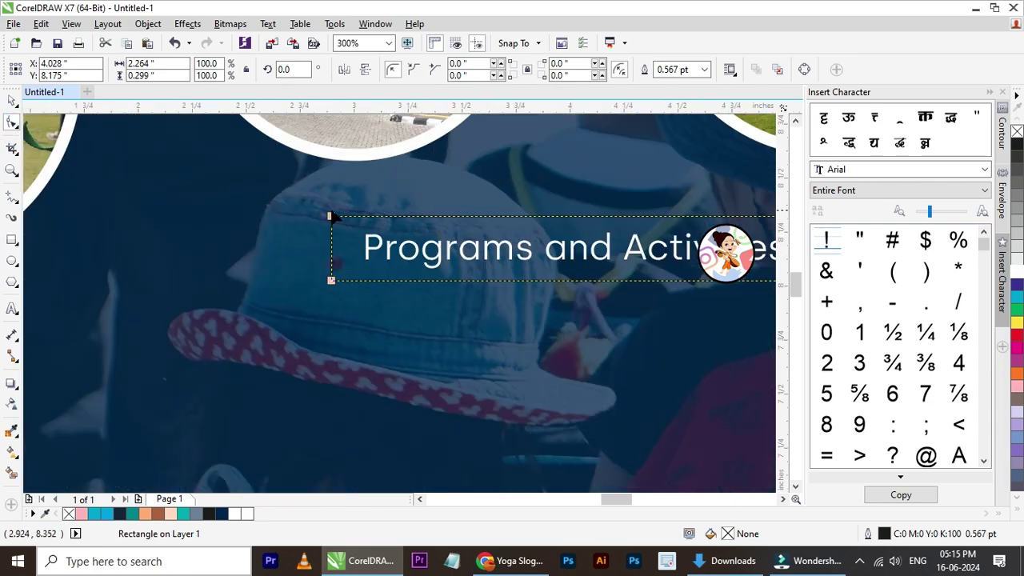
{"action": "left_click_drag", "start_coordinate": [332, 217], "coordinate": [345, 220]}
{"action": "left_click", "coordinate": [12, 100]}
{"action": "left_click", "coordinate": [1017, 323]}
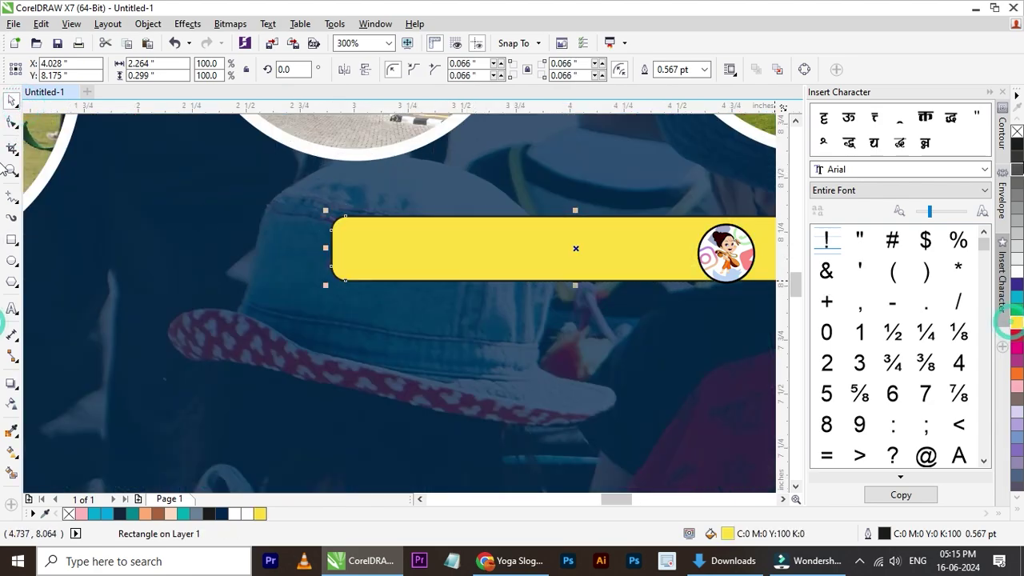
{"action": "right_click", "coordinate": [1017, 131]}
- Centre the heading text on the yellow rectangle horizontally and vertically
{"action": "scroll", "coordinate": [389, 240], "scroll_direction": "down", "scroll_amount": 3}
{"action": "left_click_drag", "start_coordinate": [472, 253], "coordinate": [471, 276]}
{"action": "scroll", "coordinate": [464, 256], "scroll_direction": "up", "scroll_amount": 2}
{"action": "left_click", "coordinate": [464, 238]}
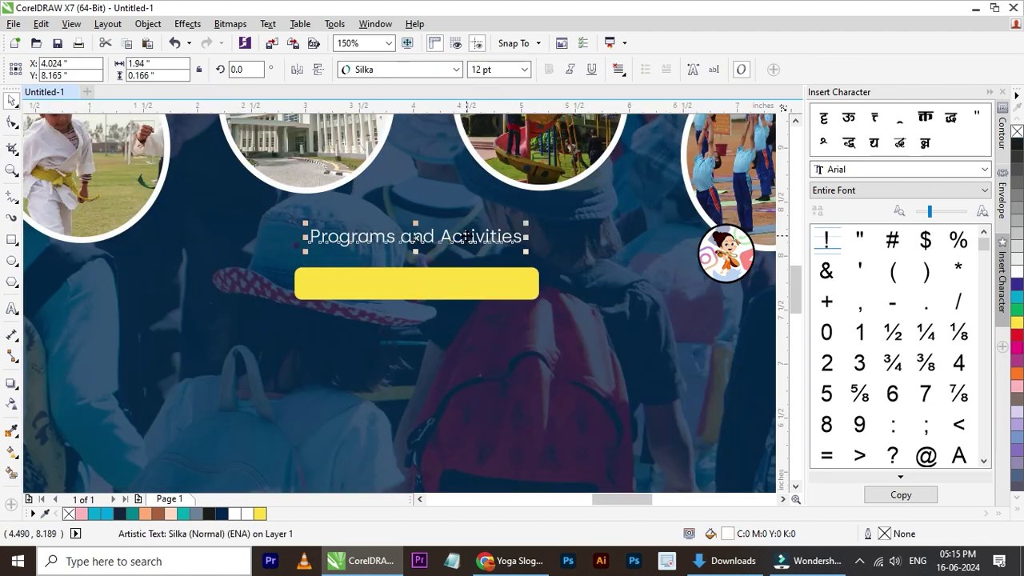
{"action": "left_click", "coordinate": [465, 281], "text": "shift"}
{"action": "key", "text": "c"}
{"action": "key", "text": "e"}
- Make the yellow label shorter and re-centre the heading on it
{"action": "scroll", "coordinate": [411, 288], "scroll_direction": "down", "scroll_amount": 2}
{"action": "left_click", "coordinate": [743, 291]}
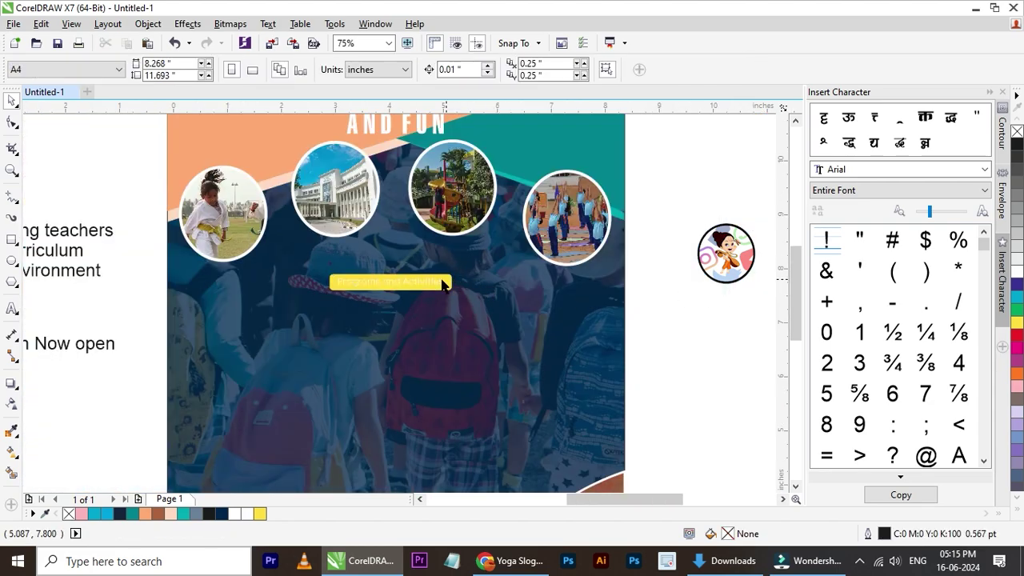
{"action": "left_click", "coordinate": [439, 283]}
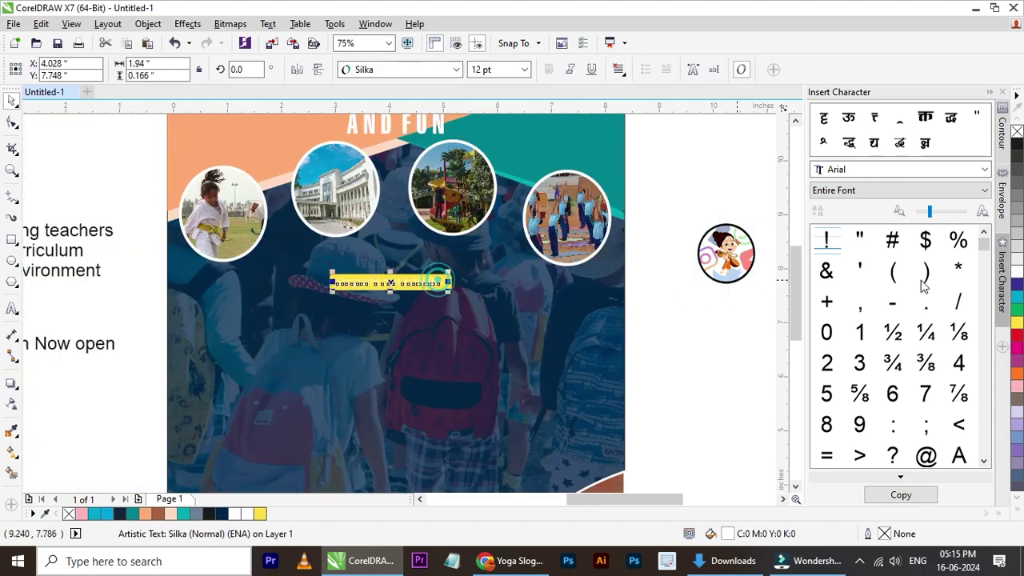
{"action": "left_click", "coordinate": [709, 301]}
{"action": "left_click_drag", "start_coordinate": [657, 266], "coordinate": [263, 303]}
{"action": "scroll", "coordinate": [366, 293], "scroll_direction": "up", "scroll_amount": 4}
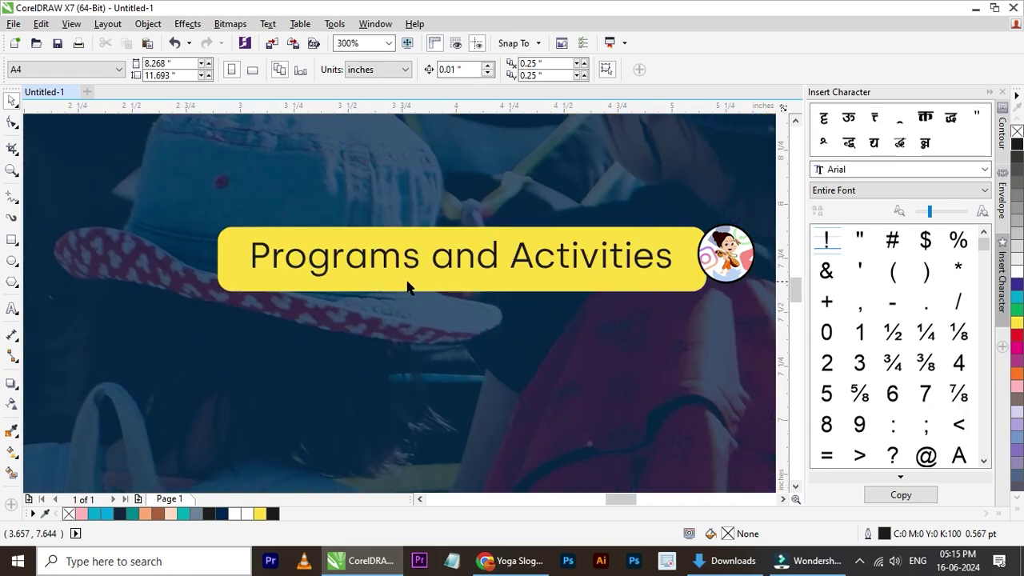
{"action": "left_click", "coordinate": [415, 281]}
{"action": "left_click_drag", "start_coordinate": [461, 296], "coordinate": [461, 284]}
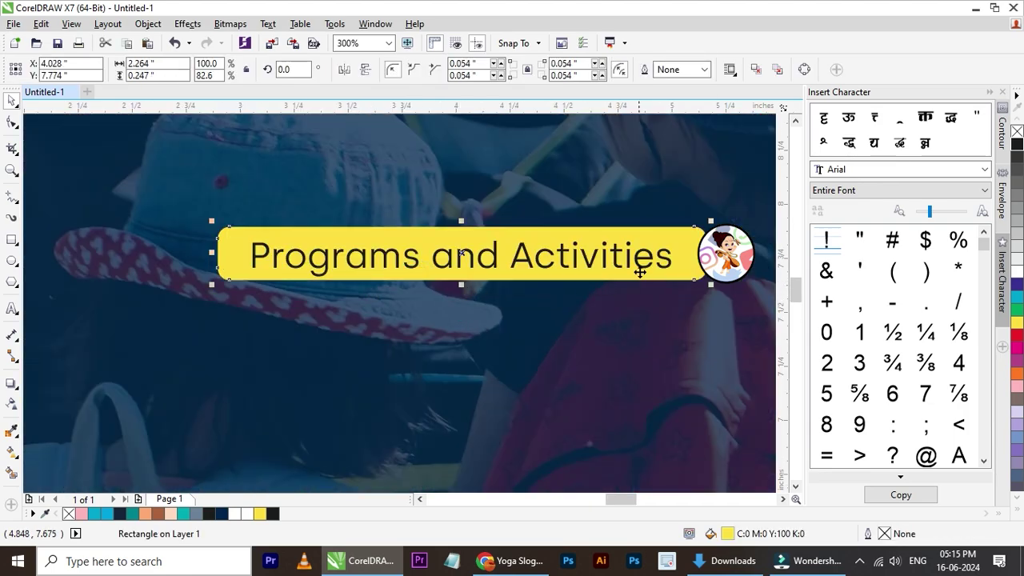
{"action": "left_click", "coordinate": [647, 256]}
{"action": "left_click", "coordinate": [686, 253], "text": "shift"}
{"action": "key", "text": "c"}
- Change the label rectangle's fill to white
{"action": "scroll", "coordinate": [404, 289], "scroll_direction": "down", "scroll_amount": 2}
{"action": "scroll", "coordinate": [424, 282], "scroll_direction": "down", "scroll_amount": 1}
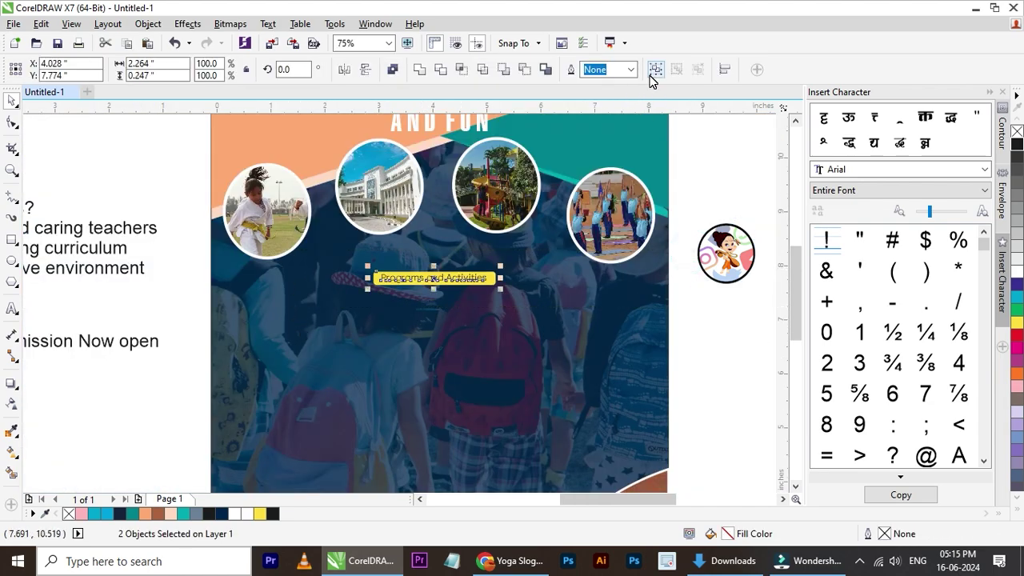
{"action": "scroll", "coordinate": [498, 262], "scroll_direction": "up", "scroll_amount": 1}
{"action": "key", "text": "F4"}
{"action": "left_click", "coordinate": [667, 276]}
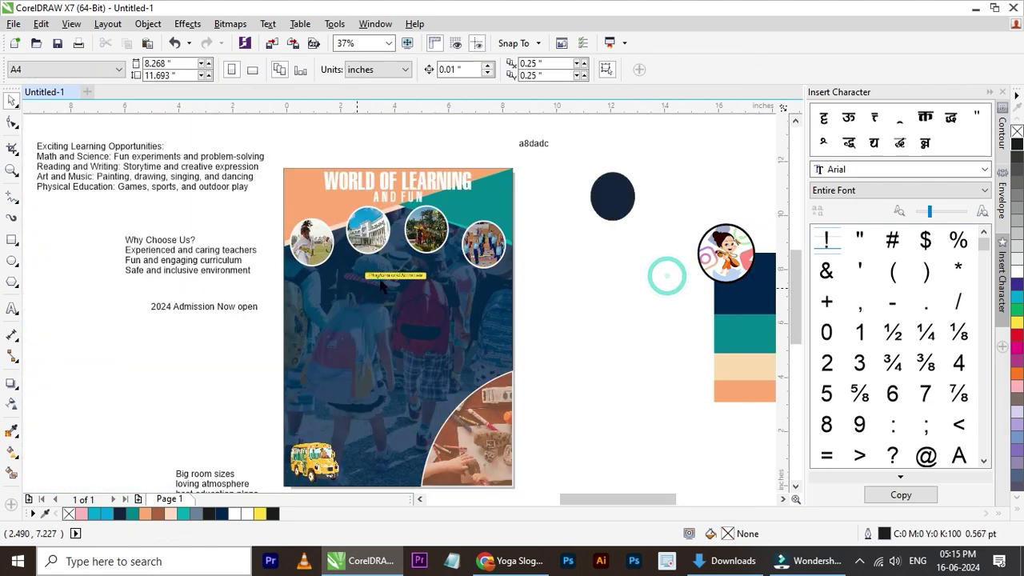
{"action": "scroll", "coordinate": [390, 279], "scroll_direction": "up", "scroll_amount": 2}
{"action": "left_click", "coordinate": [427, 264]}
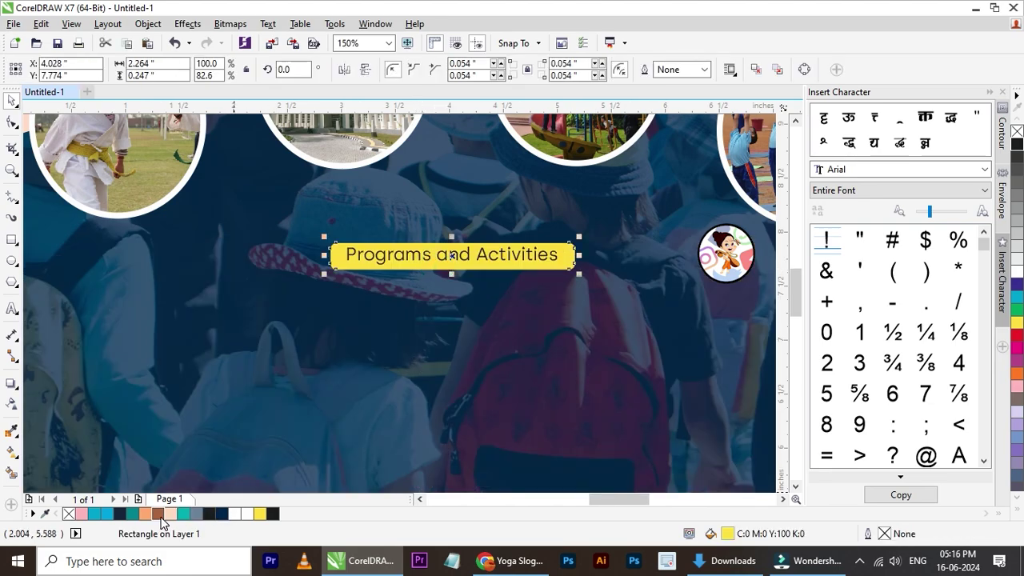
{"action": "left_click", "coordinate": [248, 515]}
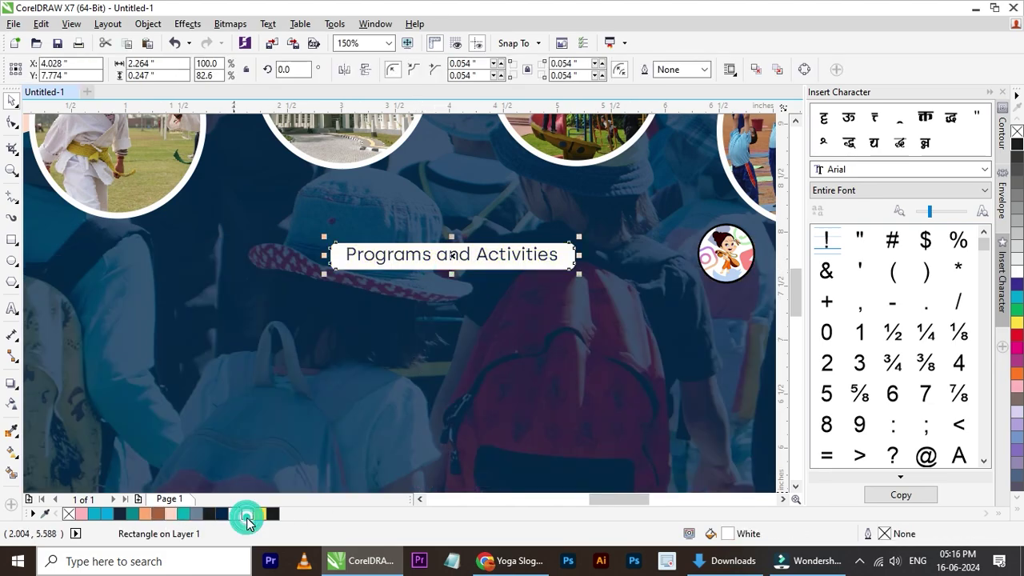
{"action": "scroll", "coordinate": [233, 318], "scroll_direction": "down", "scroll_amount": 1}
{"action": "scroll", "coordinate": [303, 322], "scroll_direction": "down", "scroll_amount": 1}
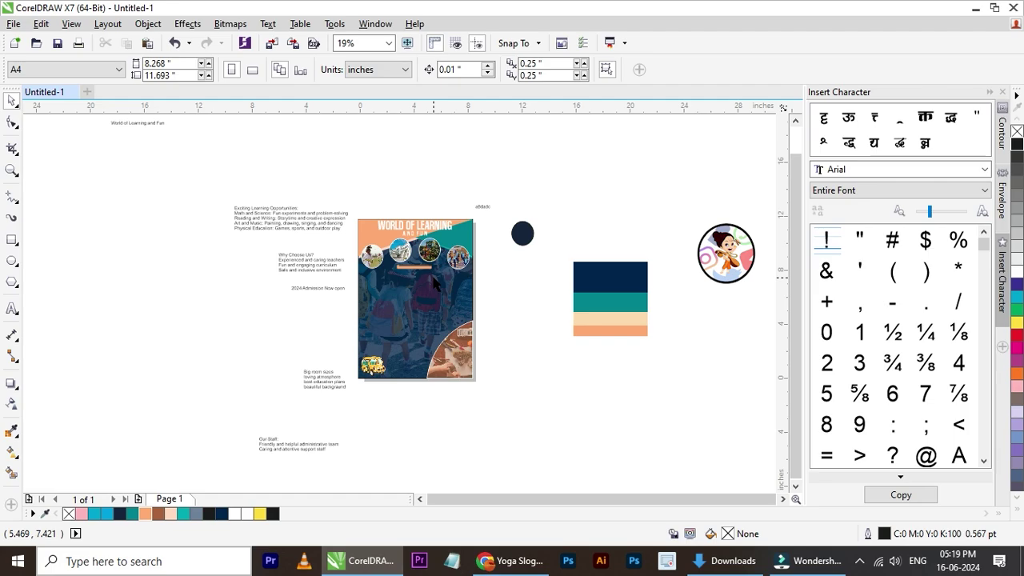
- Move the Exciting Learning Opportunities text onto the poster in Silka, shrunk to about 15 pt
{"action": "scroll", "coordinate": [406, 333], "scroll_direction": "up", "scroll_amount": 1}
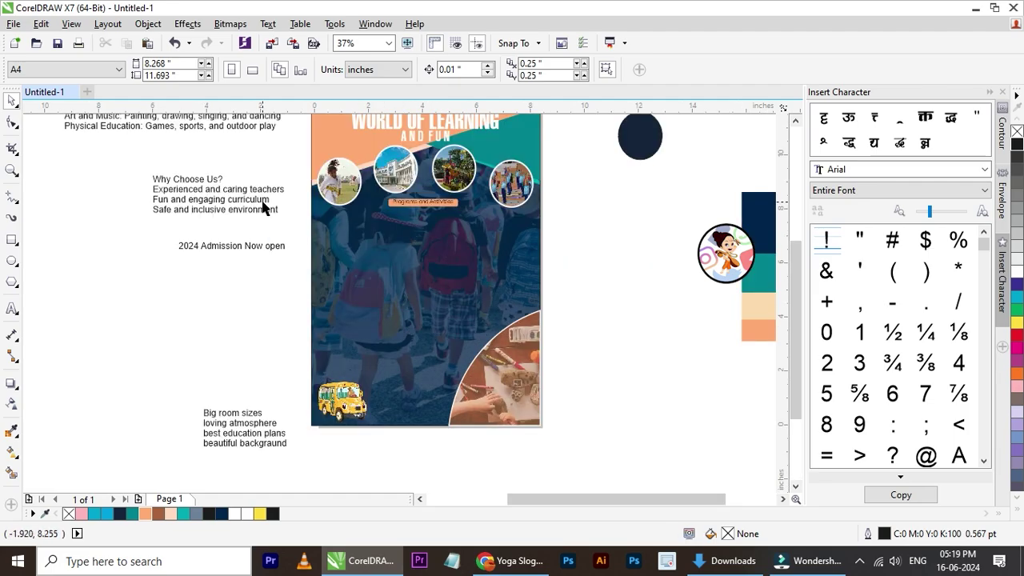
{"action": "left_click_drag", "start_coordinate": [260, 132], "coordinate": [432, 239]}
{"action": "scroll", "coordinate": [430, 226], "scroll_direction": "up", "scroll_amount": 1}
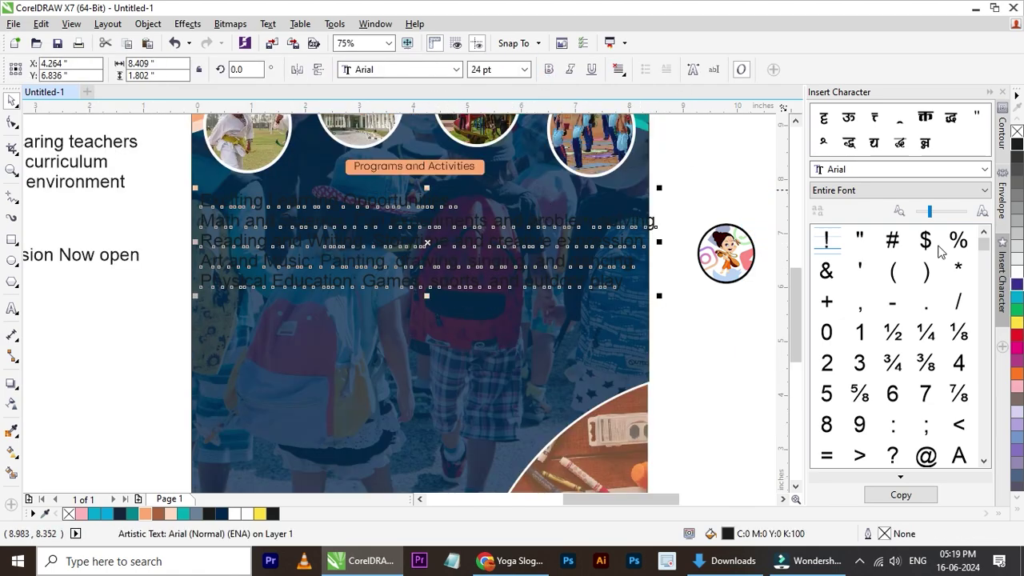
{"action": "left_click", "coordinate": [456, 69]}
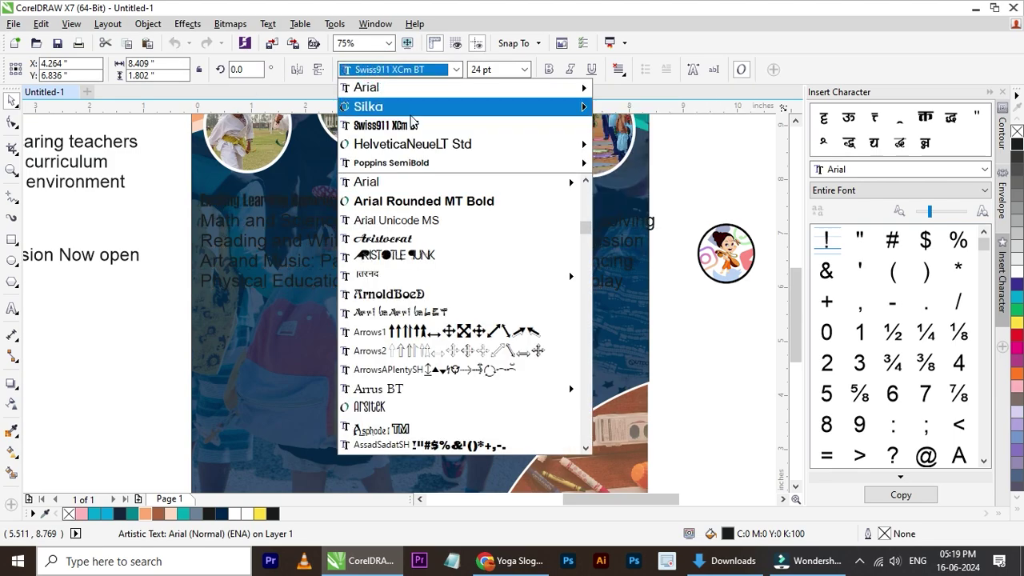
{"action": "left_click", "coordinate": [411, 112]}
{"action": "left_click_drag", "start_coordinate": [711, 191], "coordinate": [552, 208]}
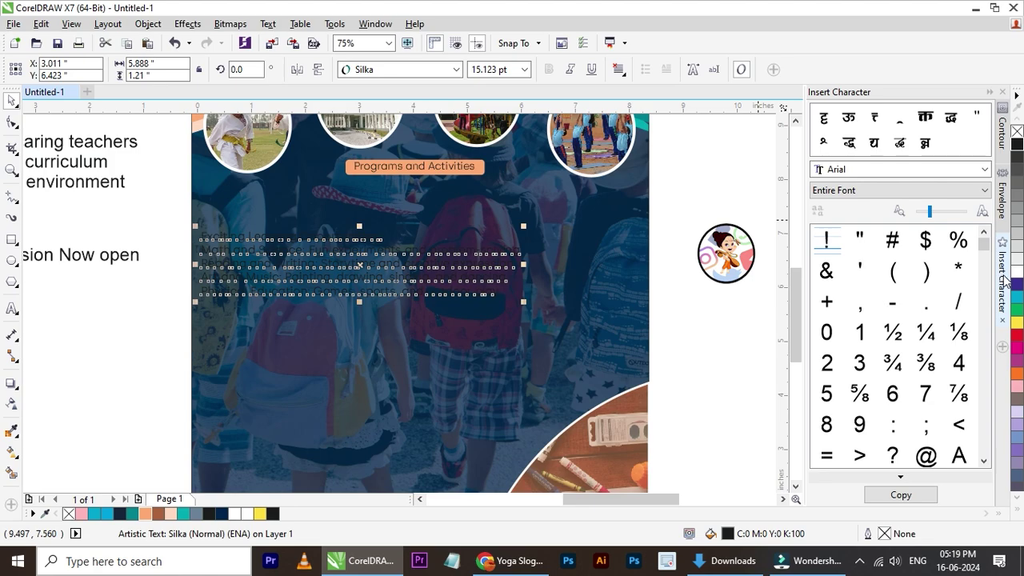
- Centre-align the list, shrink it further and place it below the Programs and Activities label
{"action": "scroll", "coordinate": [282, 255], "scroll_direction": "up", "scroll_amount": 2}
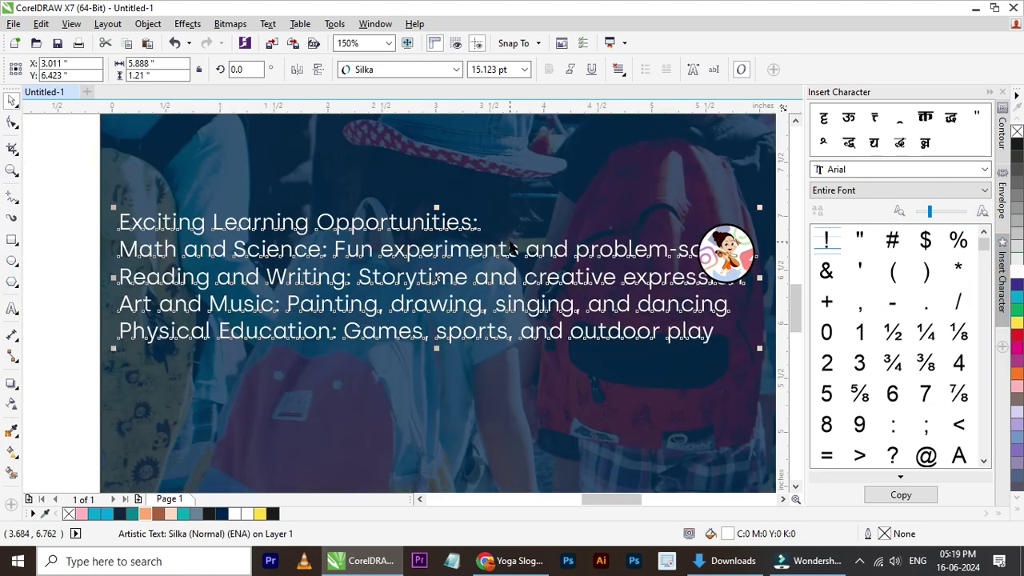
{"action": "left_click", "coordinate": [618, 70]}
{"action": "left_click", "coordinate": [649, 121]}
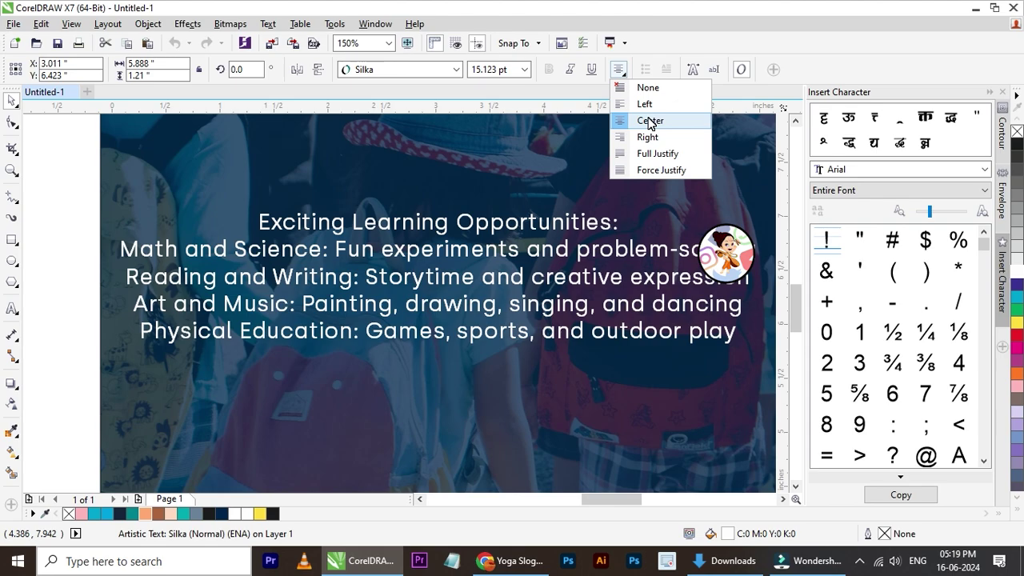
{"action": "left_click", "coordinate": [650, 120]}
{"action": "scroll", "coordinate": [408, 270], "scroll_direction": "down", "scroll_amount": 2}
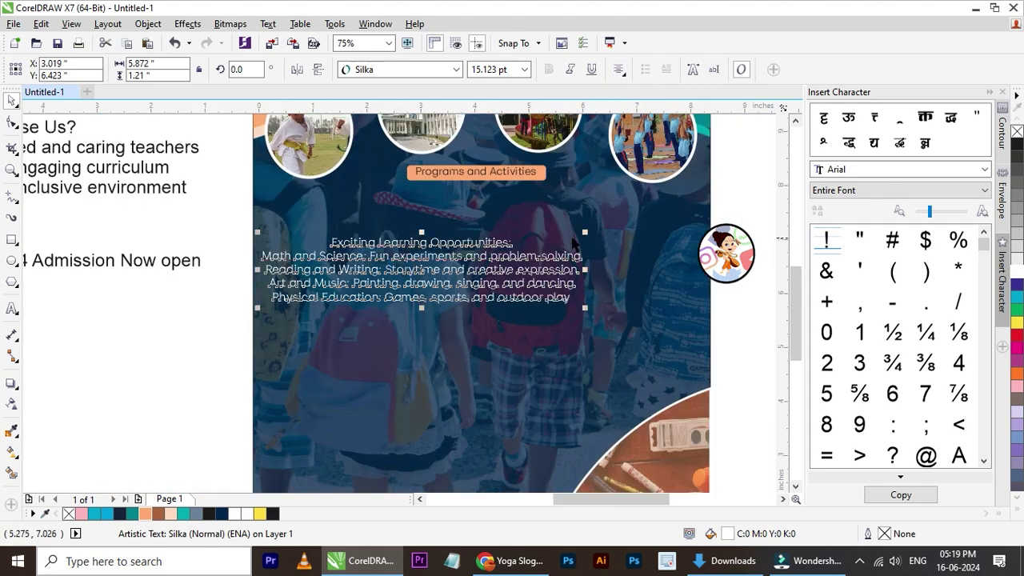
{"action": "left_click_drag", "start_coordinate": [585, 233], "coordinate": [572, 208]}
{"action": "left_click", "coordinate": [639, 264], "text": "shift"}
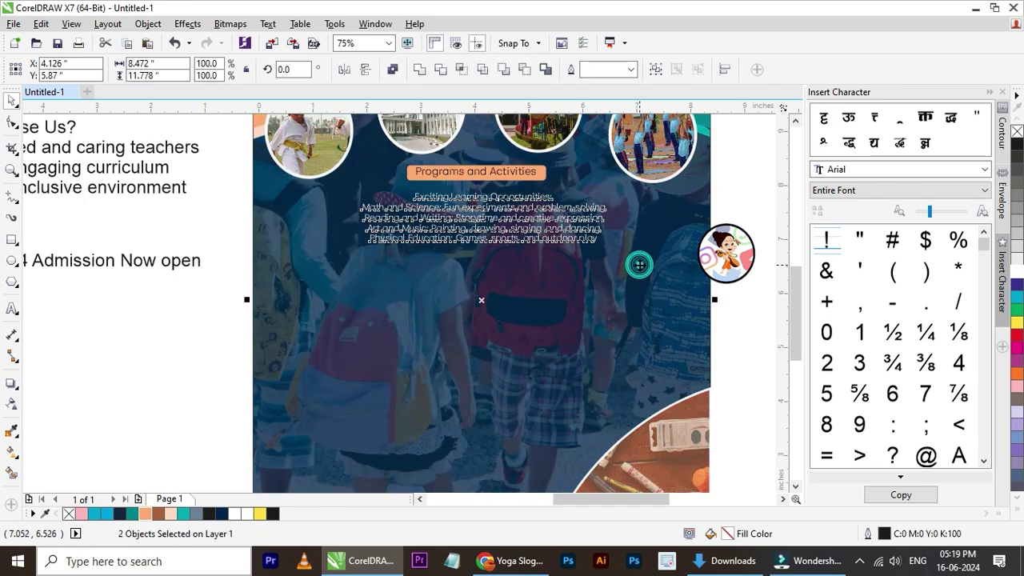
- Switch the Exciting Learning Opportunities list to left alignment
{"action": "key", "text": "Escape"}
{"action": "scroll", "coordinate": [501, 194], "scroll_direction": "up", "scroll_amount": 2}
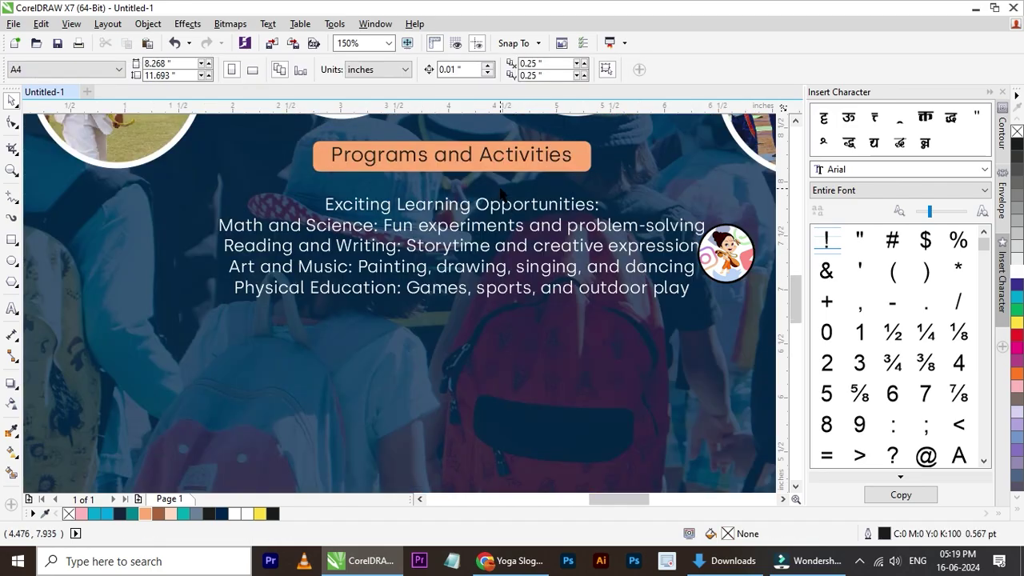
{"action": "left_click", "coordinate": [534, 210]}
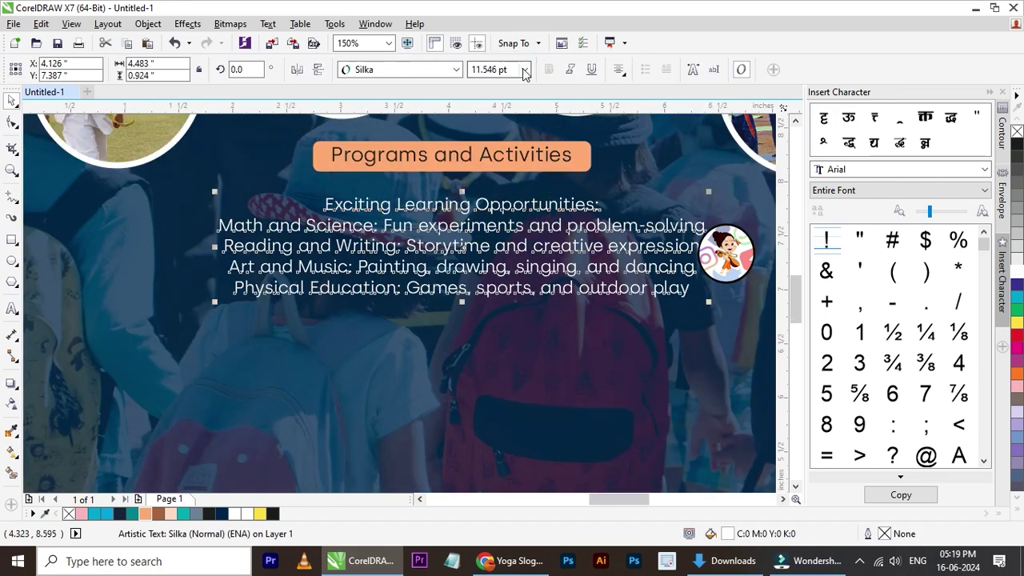
{"action": "left_click", "coordinate": [621, 71]}
{"action": "left_click", "coordinate": [645, 103]}
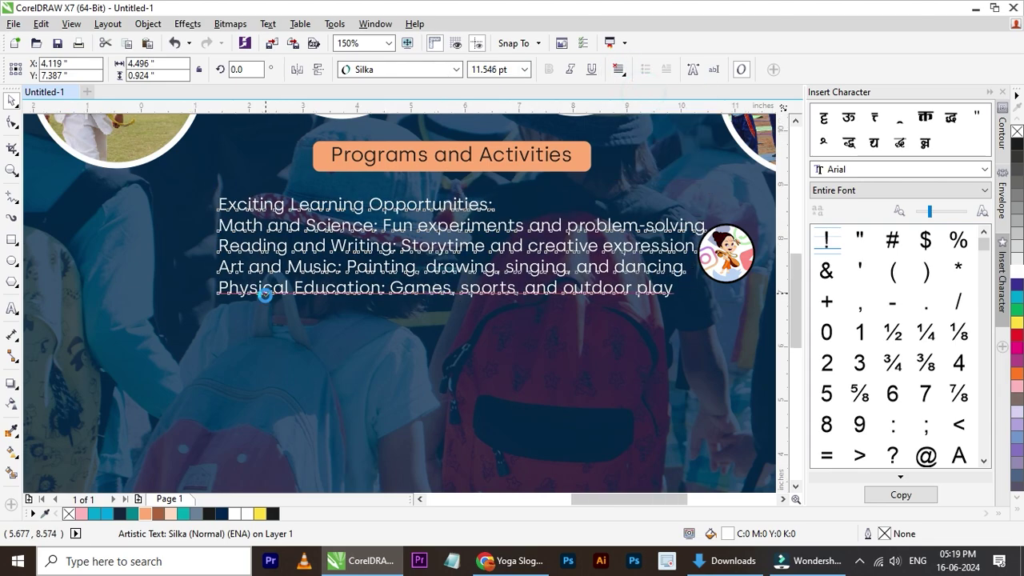
- Move the list and the Programs and Activities label left, nudging the label right and down
{"action": "scroll", "coordinate": [268, 296], "scroll_direction": "down", "scroll_amount": 2}
{"action": "left_click_drag", "start_coordinate": [364, 280], "coordinate": [271, 287]}
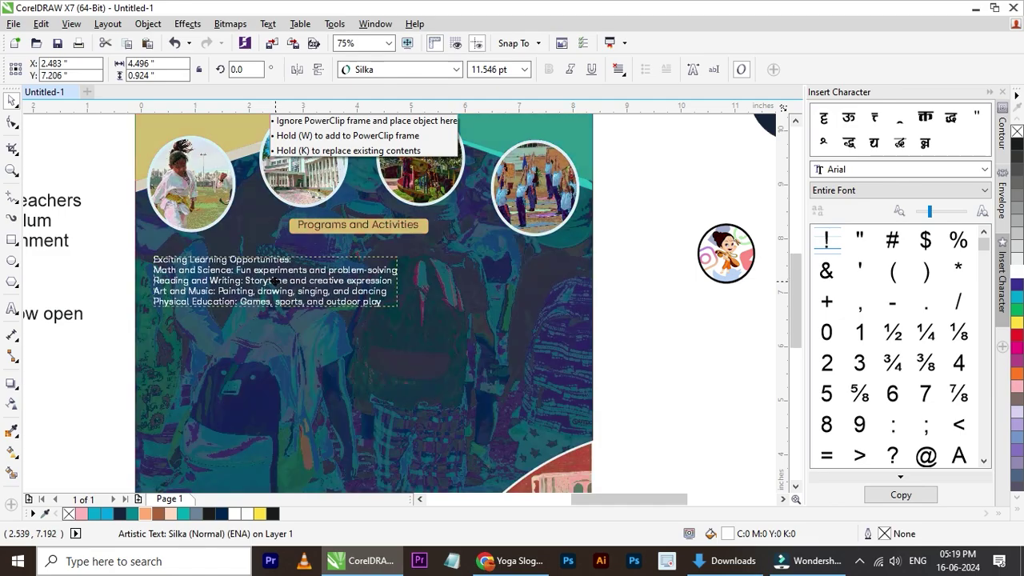
{"action": "left_click", "coordinate": [626, 220]}
{"action": "left_click_drag", "start_coordinate": [389, 228], "coordinate": [240, 237]}
{"action": "scroll", "coordinate": [160, 243], "scroll_direction": "up", "scroll_amount": 4}
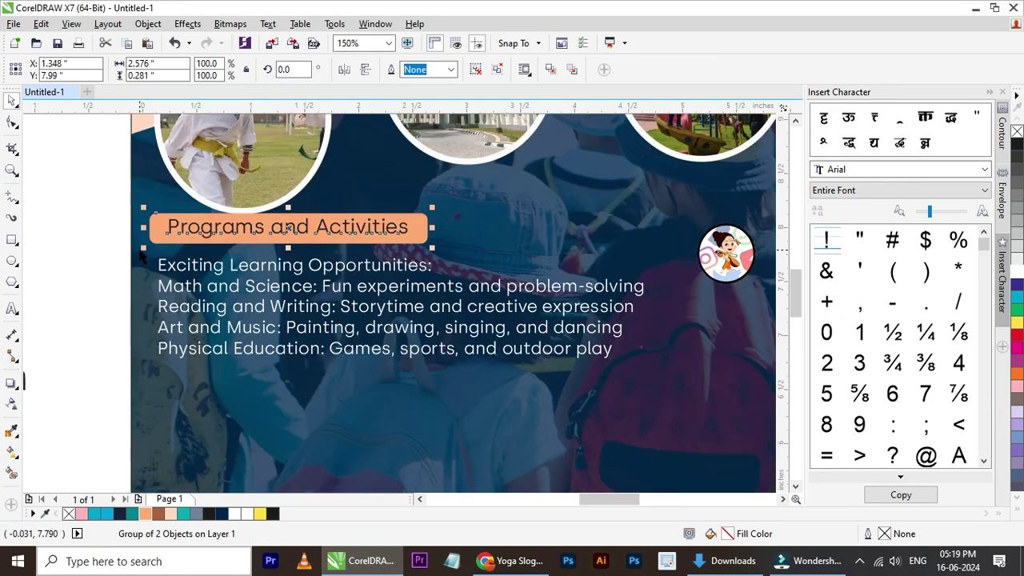
{"action": "key", "text": "Right"}
{"action": "key", "text": "Right"}
{"action": "key", "text": "Right"}
{"action": "key", "text": "Down"}
{"action": "key", "text": "Down"}
{"action": "key", "text": "Down"}
{"action": "key", "text": "Down"}
{"action": "key", "text": "Down"}
{"action": "key", "text": "Down"}
{"action": "key", "text": "Down"}
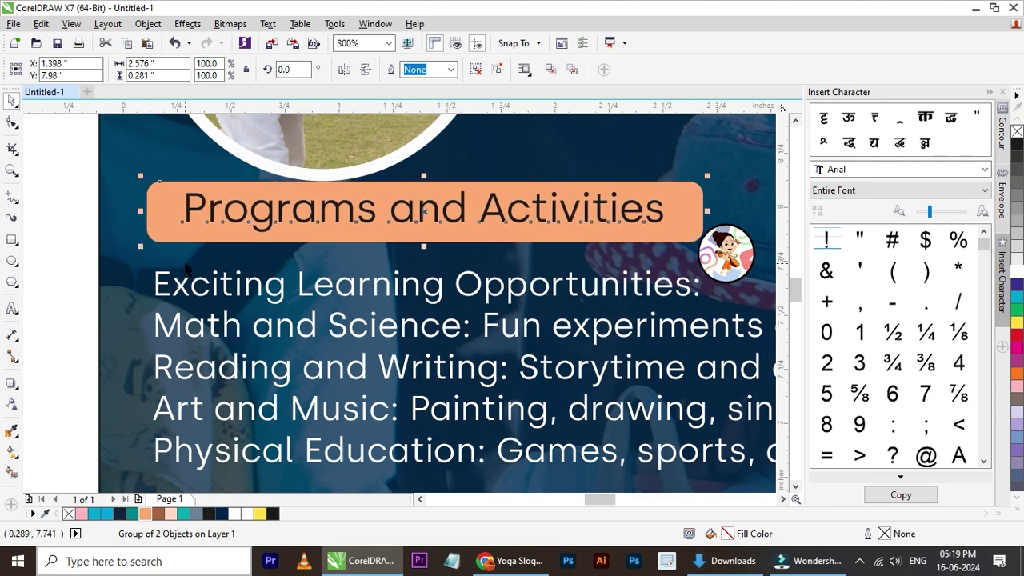
{"action": "key", "text": "Right"}
{"action": "scroll", "coordinate": [159, 270], "scroll_direction": "down", "scroll_amount": 4}
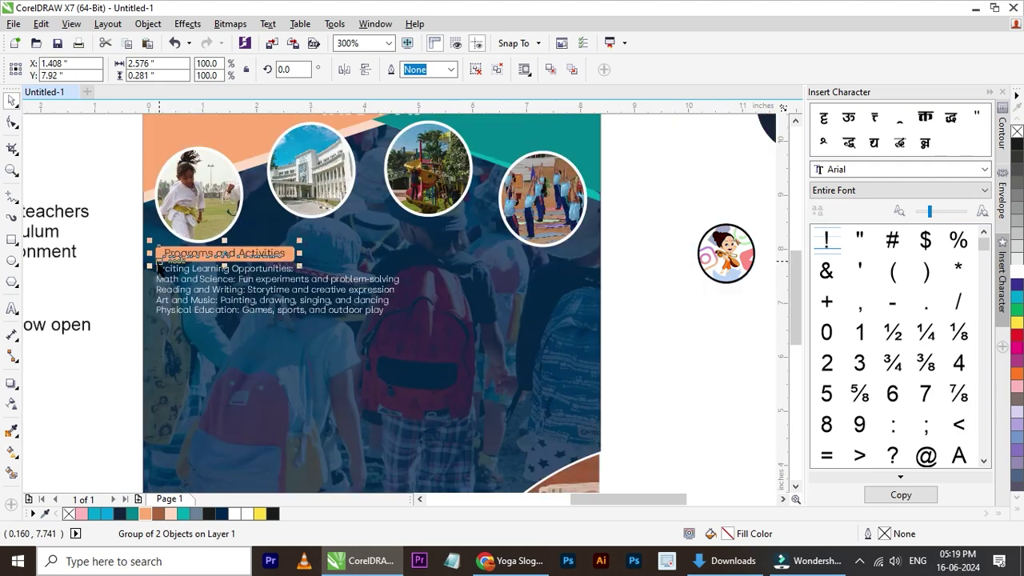
- Select the label and its list together to check their shared left edge, then deselect
{"action": "left_click", "coordinate": [358, 289]}
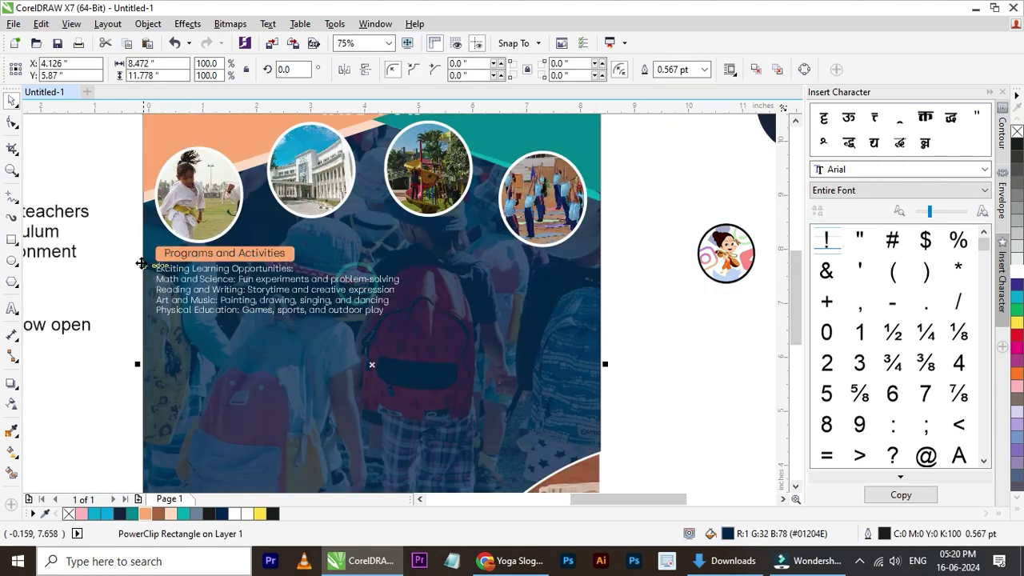
{"action": "left_click", "coordinate": [119, 255]}
{"action": "left_click", "coordinate": [193, 256]}
{"action": "scroll", "coordinate": [193, 255], "scroll_direction": "up", "scroll_amount": 2}
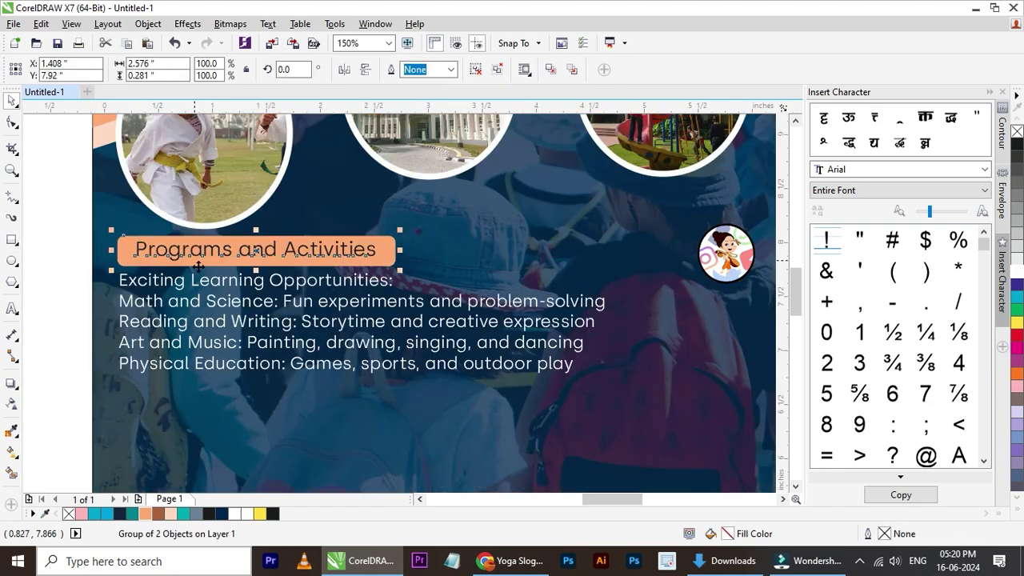
{"action": "left_click", "coordinate": [264, 281]}
{"action": "left_click", "coordinate": [385, 258], "text": "shift"}
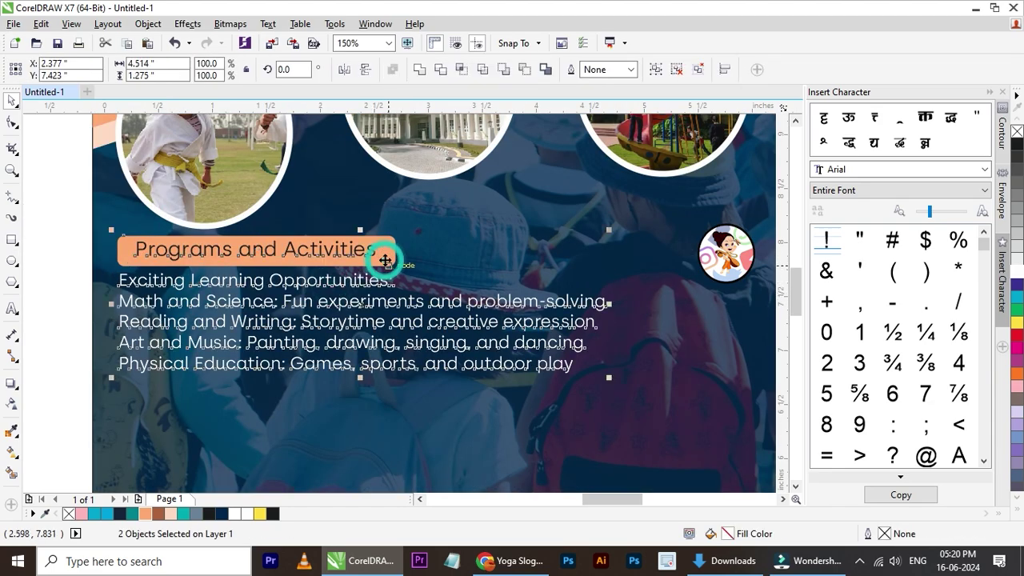
{"action": "left_click", "coordinate": [69, 260]}
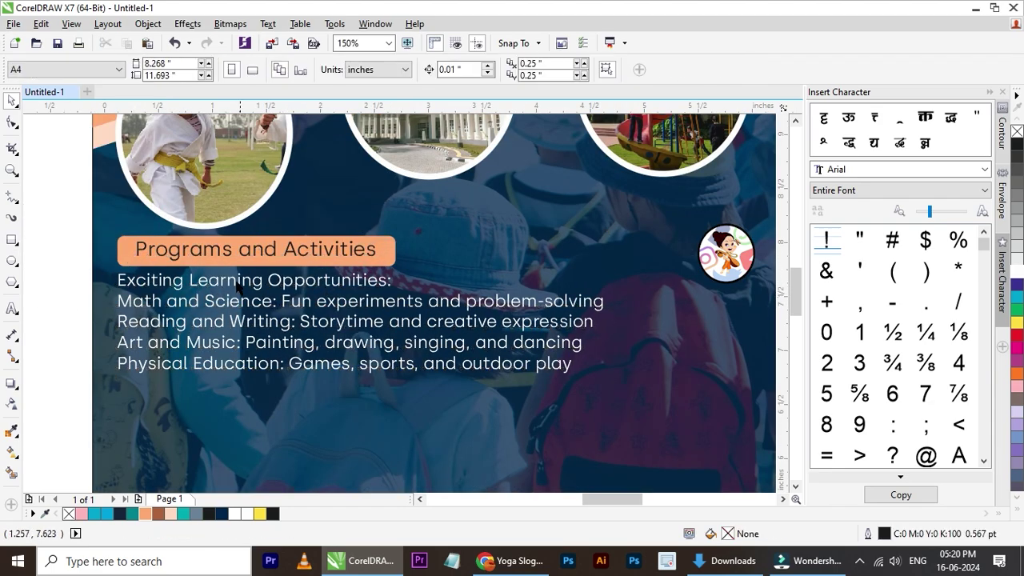
{"action": "scroll", "coordinate": [268, 277], "scroll_direction": "down", "scroll_amount": 2}
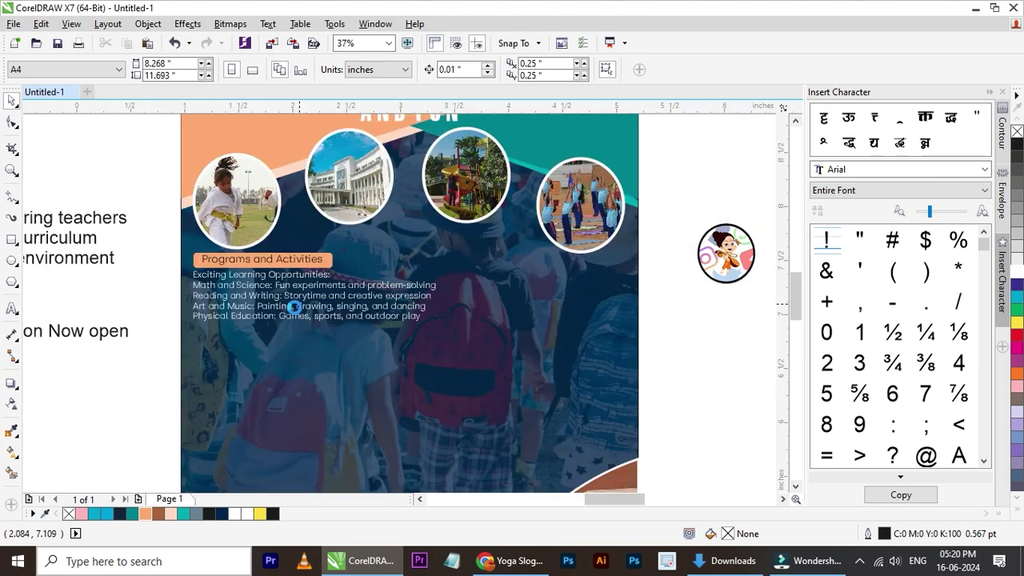
{"action": "scroll", "coordinate": [296, 302], "scroll_direction": "up", "scroll_amount": 2}
{"action": "scroll", "coordinate": [67, 240], "scroll_direction": "down", "scroll_amount": 2}
{"action": "left_click_drag", "start_coordinate": [50, 212], "coordinate": [357, 304]}
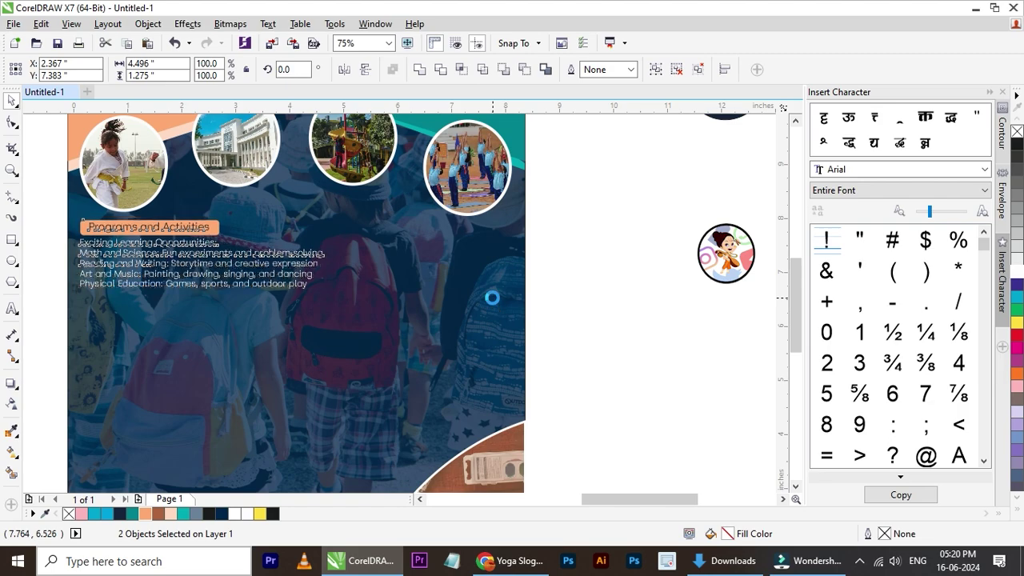
{"action": "left_click", "coordinate": [619, 298]}
{"action": "scroll", "coordinate": [619, 298], "scroll_direction": "down", "scroll_amount": 2}
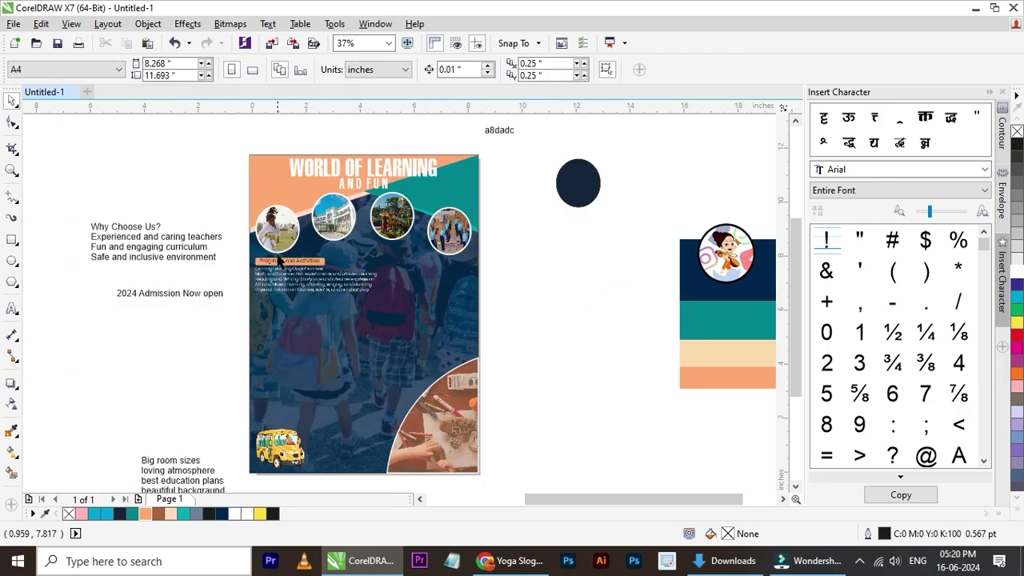
- Move the Why Choose Us? text next to the poster
{"action": "left_click_drag", "start_coordinate": [172, 250], "coordinate": [556, 293]}
{"action": "scroll", "coordinate": [510, 307], "scroll_direction": "up", "scroll_amount": 2}
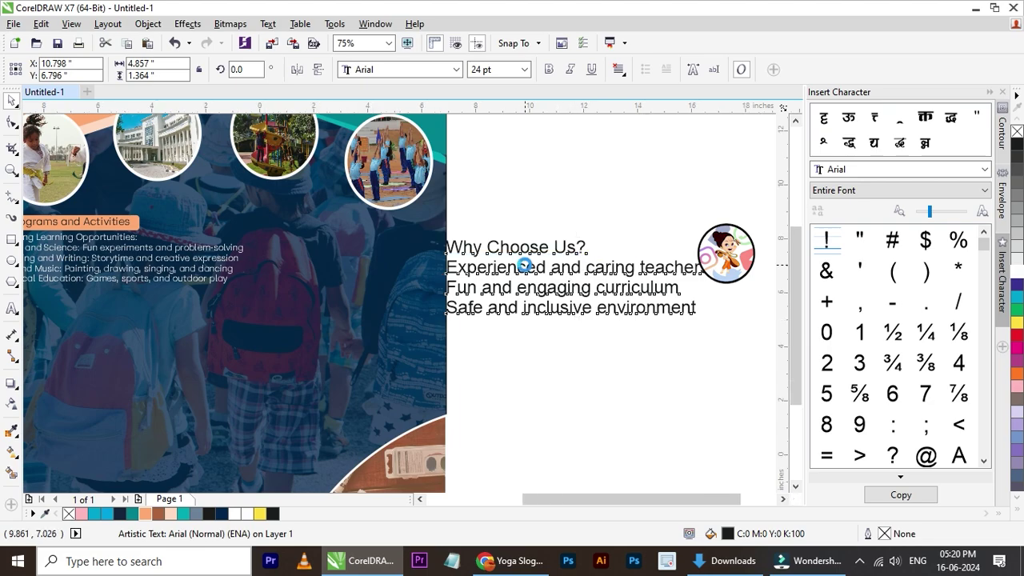
{"action": "scroll", "coordinate": [524, 265], "scroll_direction": "down", "scroll_amount": 2}
{"action": "scroll", "coordinate": [384, 276], "scroll_direction": "up", "scroll_amount": 2}
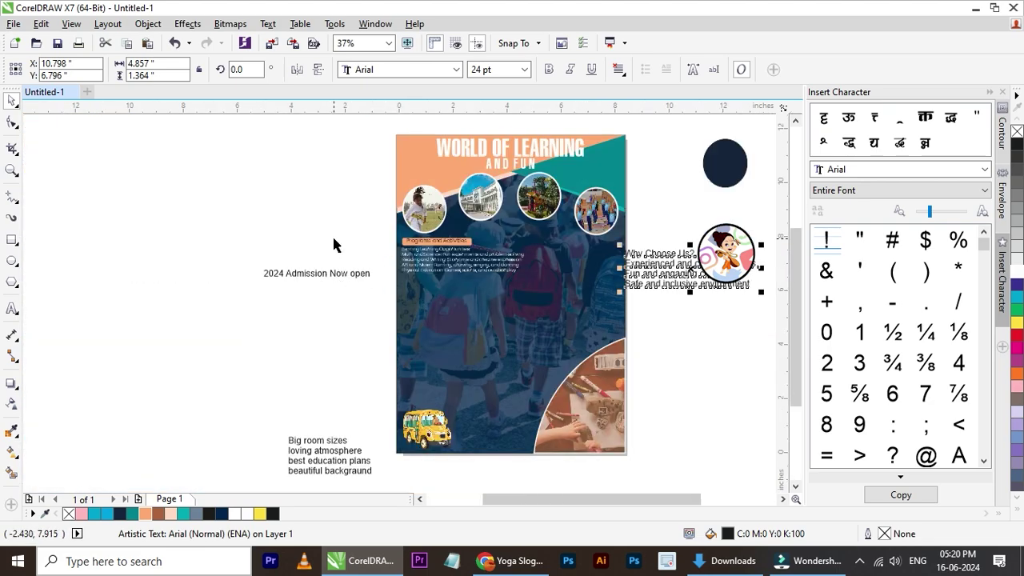
{"action": "scroll", "coordinate": [334, 242], "scroll_direction": "down", "scroll_amount": 2}
{"action": "scroll", "coordinate": [439, 255], "scroll_direction": "up", "scroll_amount": 2}
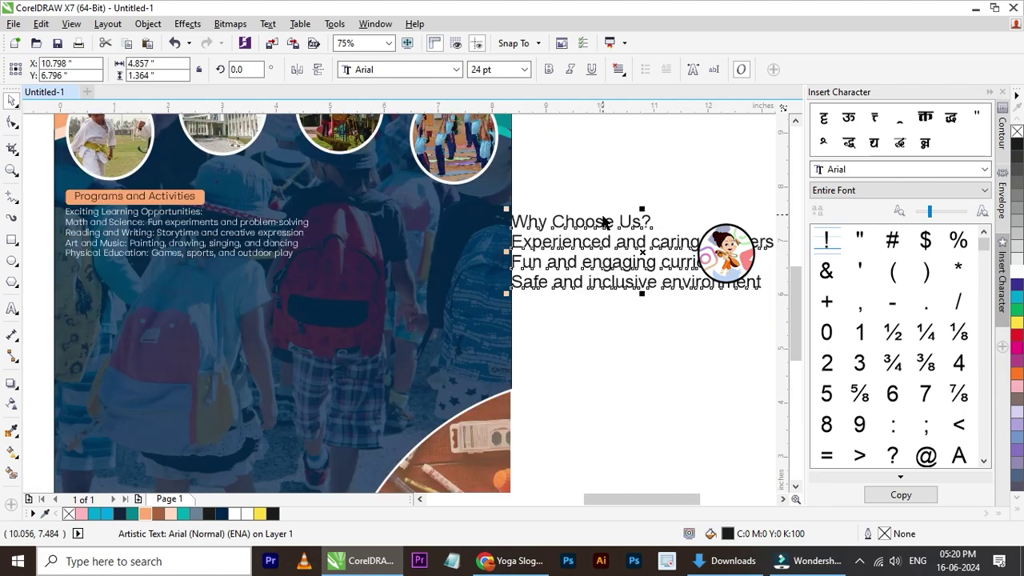
{"action": "left_click_drag", "start_coordinate": [576, 245], "coordinate": [473, 246]}
- Set the Why Choose Us? text in the Silka font and colour it white
{"action": "left_click", "coordinate": [431, 71]}
{"action": "left_click", "coordinate": [418, 109]}
{"action": "left_click_drag", "start_coordinate": [542, 241], "coordinate": [542, 243]}
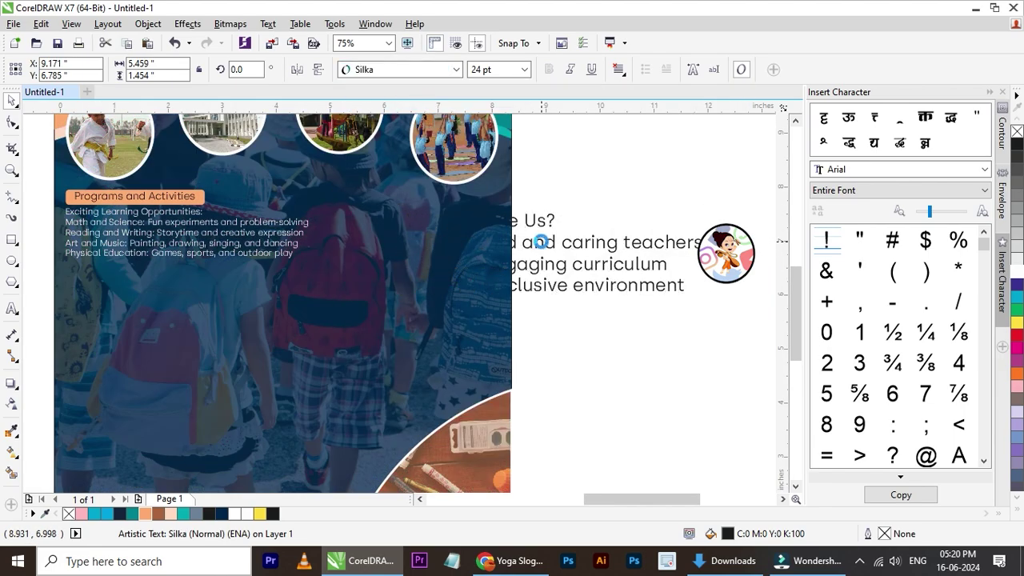
{"action": "left_click", "coordinate": [1016, 270]}
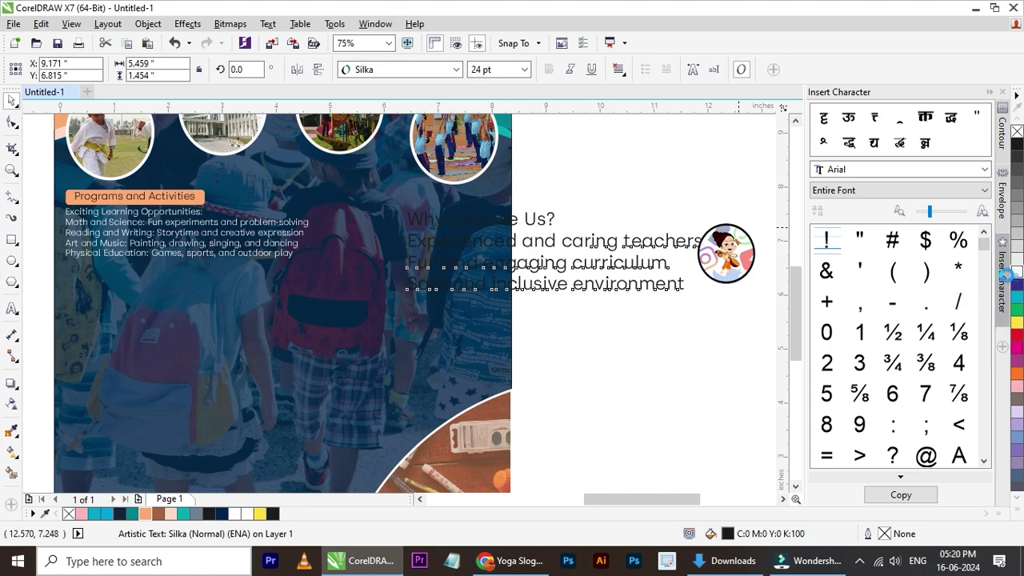
- Place the text on the photo below the activities list, scaled to about 15 pt
{"action": "left_click_drag", "start_coordinate": [593, 245], "coordinate": [403, 301]}
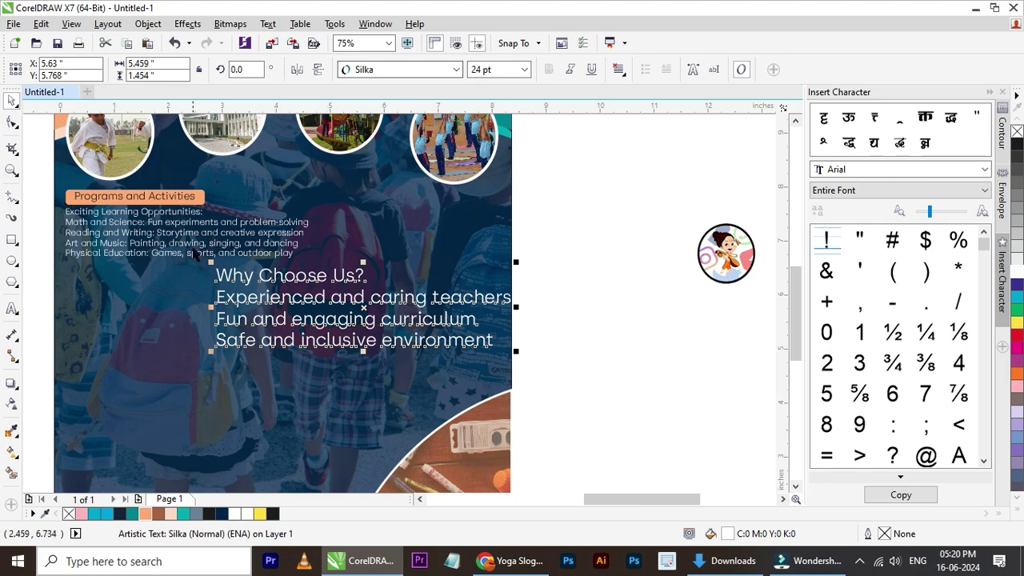
{"action": "scroll", "coordinate": [172, 214], "scroll_direction": "up", "scroll_amount": 2}
{"action": "scroll", "coordinate": [322, 288], "scroll_direction": "down", "scroll_amount": 2}
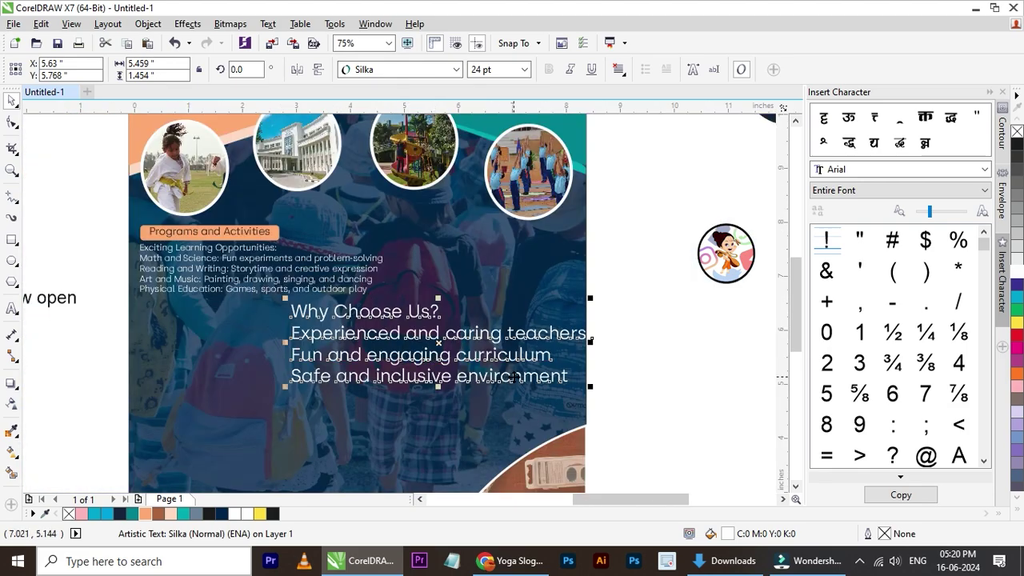
{"action": "scroll", "coordinate": [514, 377], "scroll_direction": "up", "scroll_amount": 2}
{"action": "left_click_drag", "start_coordinate": [661, 230], "coordinate": [354, 232]}
{"action": "scroll", "coordinate": [318, 330], "scroll_direction": "down", "scroll_amount": 2}
{"action": "scroll", "coordinate": [354, 232], "scroll_direction": "up", "scroll_amount": 2}
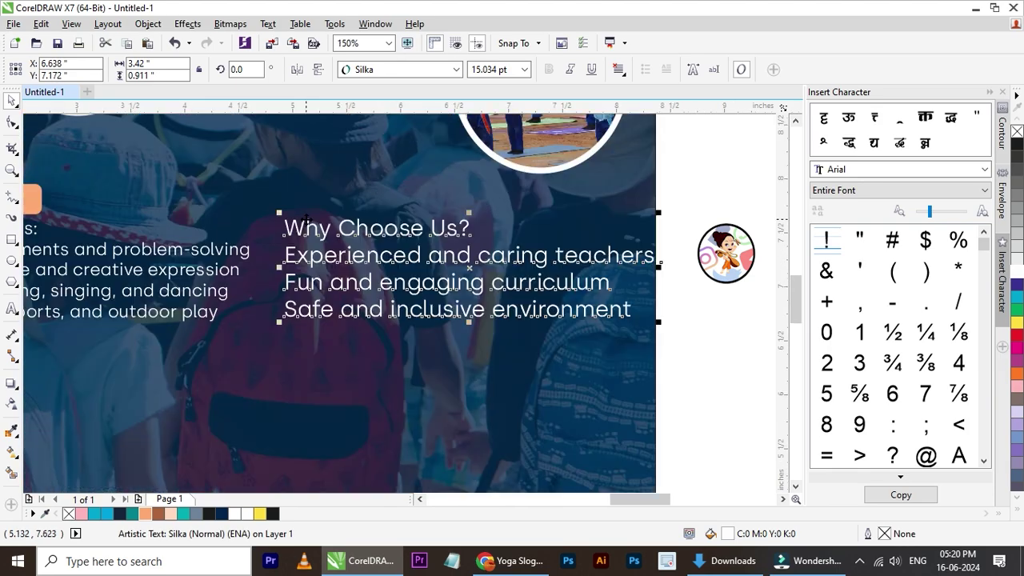
- Right-align the Why Choose Us? lines and fine-tune the block's position
{"action": "left_click", "coordinate": [618, 69]}
{"action": "left_click", "coordinate": [648, 138]}
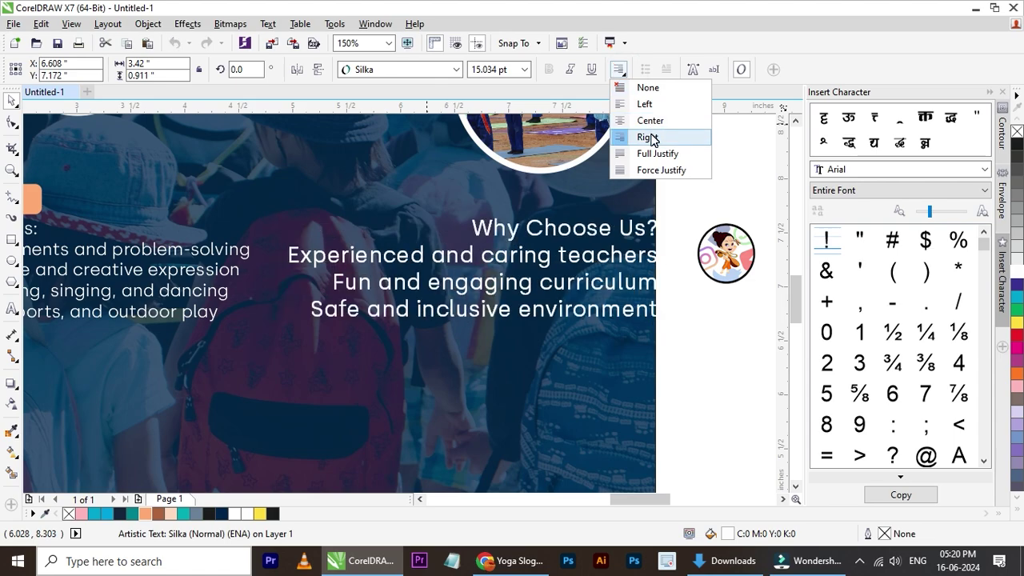
{"action": "left_click", "coordinate": [650, 138]}
{"action": "left_click_drag", "start_coordinate": [599, 234], "coordinate": [578, 241]}
{"action": "left_click_drag", "start_coordinate": [505, 257], "coordinate": [464, 258]}
{"action": "scroll", "coordinate": [464, 258], "scroll_direction": "down", "scroll_amount": 2}
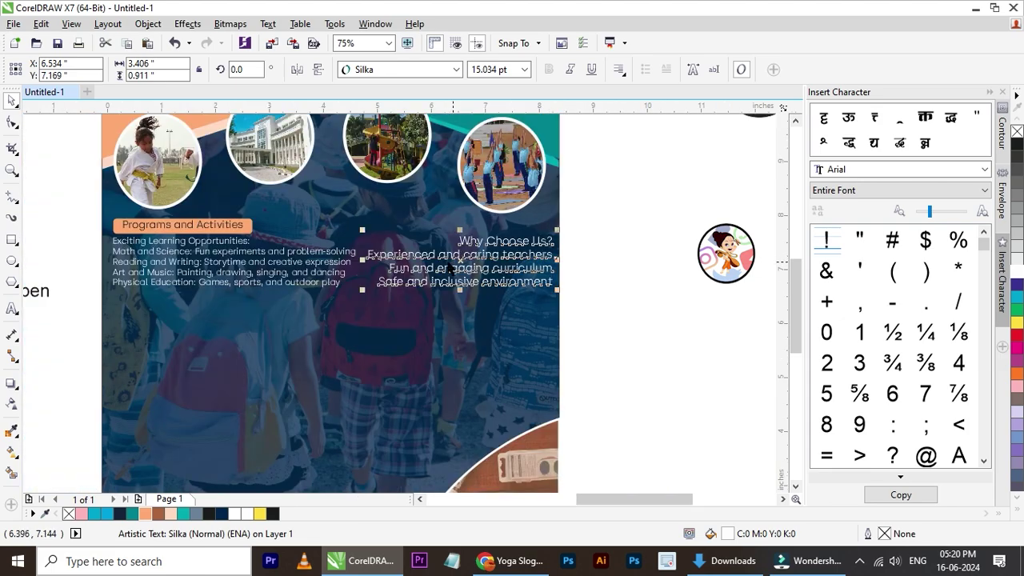
{"action": "scroll", "coordinate": [395, 256], "scroll_direction": "up", "scroll_amount": 2}
- Scale the Why Choose Us? block down from 15.034 pt to 13.764 pt
{"action": "left_click_drag", "start_coordinate": [333, 209], "coordinate": [366, 217]}
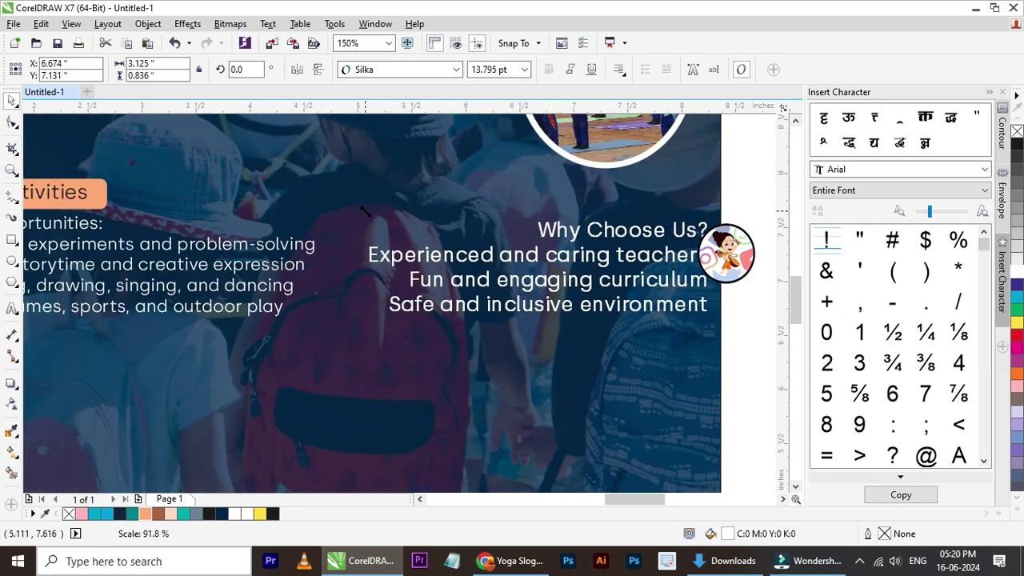
{"action": "scroll", "coordinate": [313, 231], "scroll_direction": "down", "scroll_amount": 2}
{"action": "scroll", "coordinate": [128, 258], "scroll_direction": "up", "scroll_amount": 2}
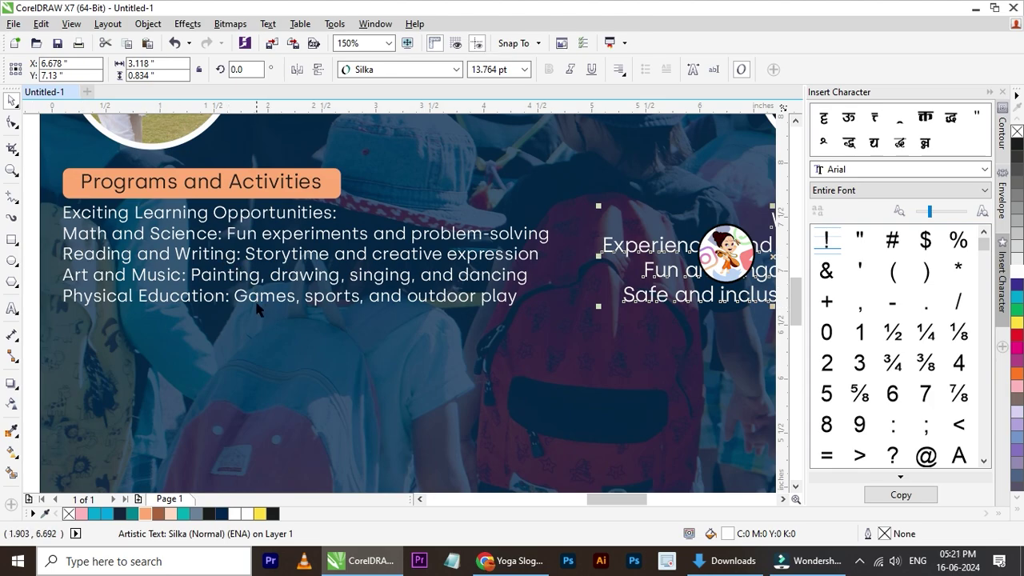
{"action": "scroll", "coordinate": [248, 292], "scroll_direction": "down", "scroll_amount": 2}
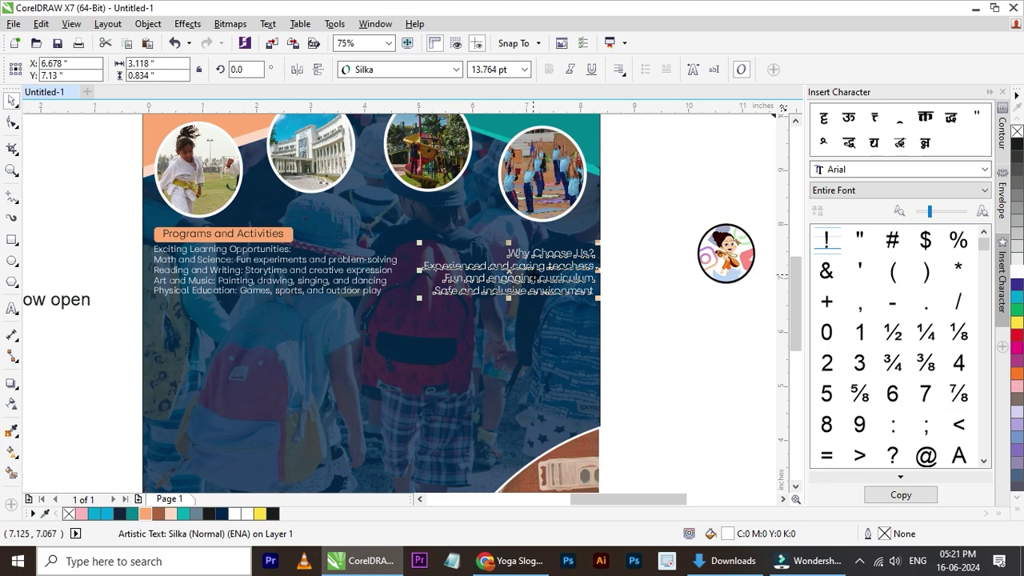
{"action": "left_click", "coordinate": [638, 253]}
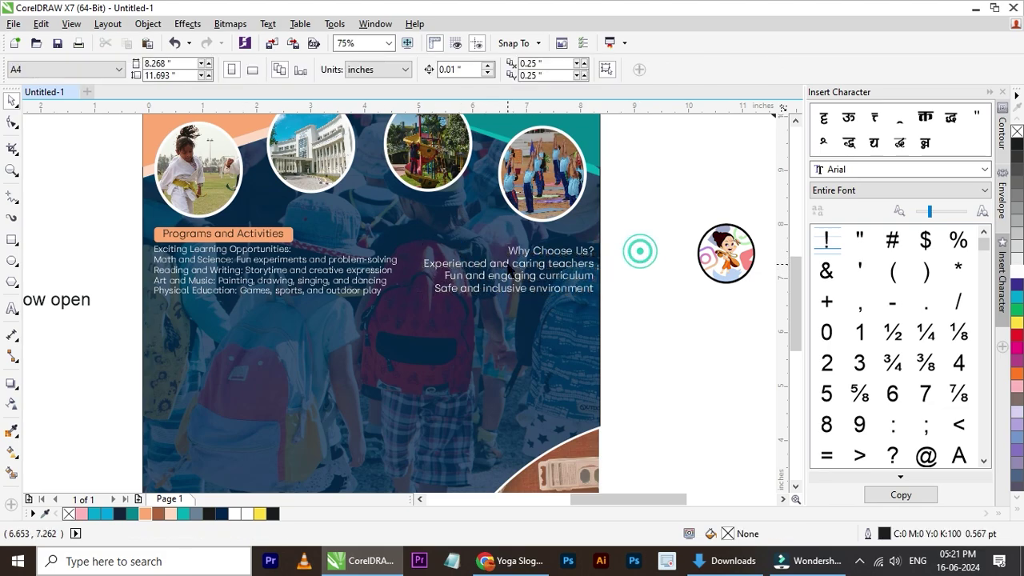
- Set the activities list in HelveticaNeueLT Std Normal
{"action": "left_click", "coordinate": [344, 295]}
{"action": "scroll", "coordinate": [344, 292], "scroll_direction": "up", "scroll_amount": 2}
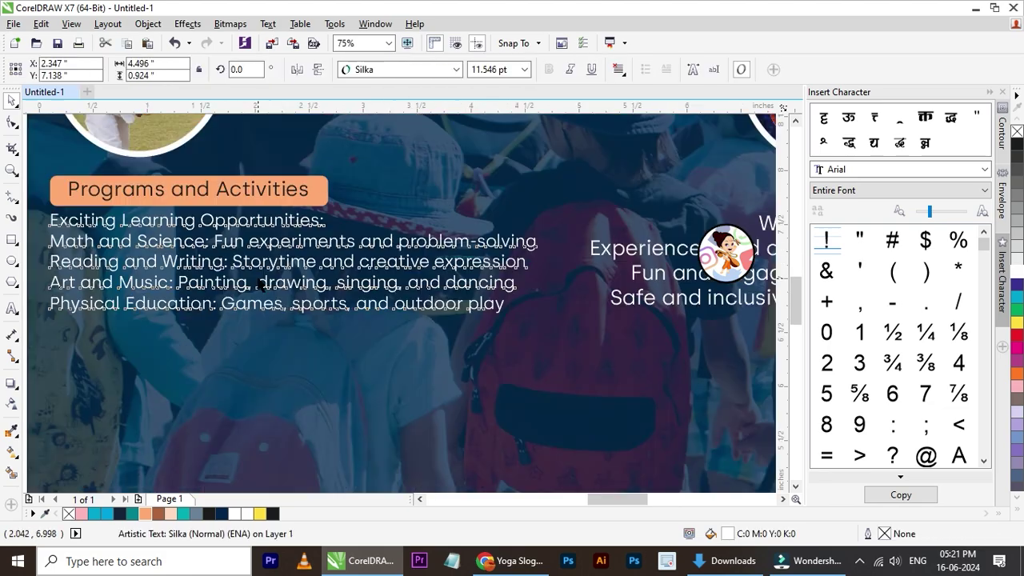
{"action": "left_click", "coordinate": [432, 70]}
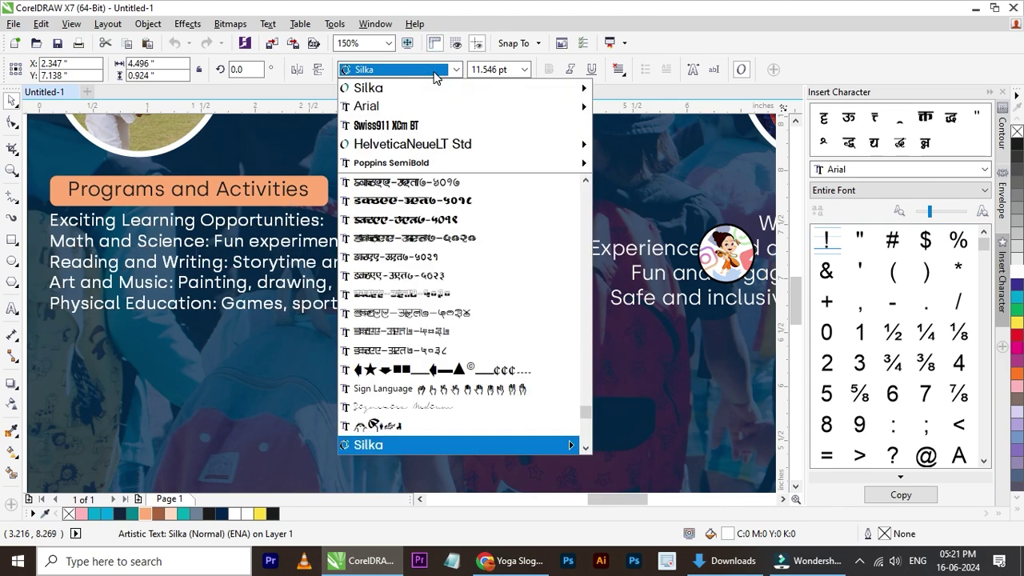
{"action": "mouse_move", "coordinate": [438, 147]}
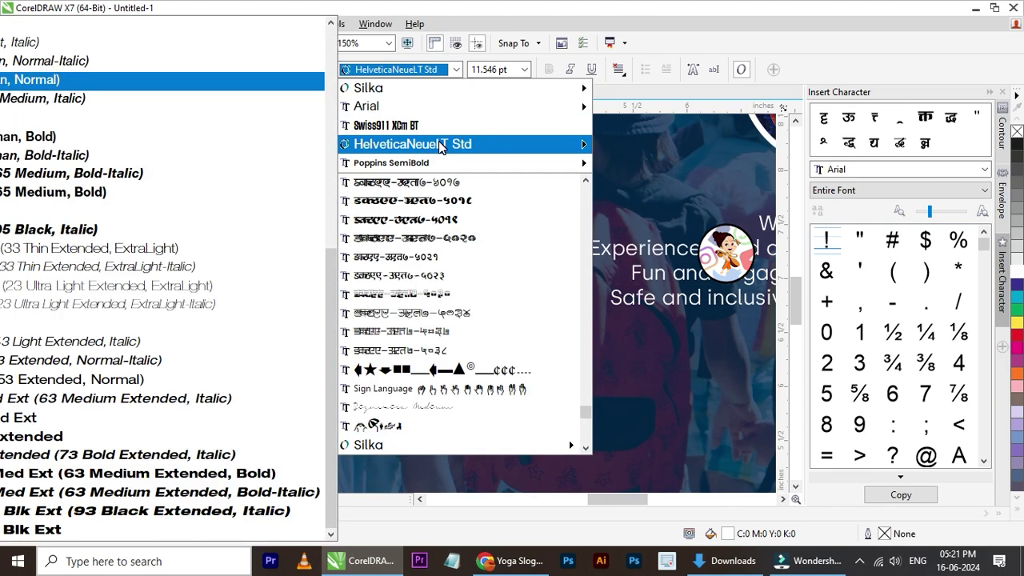
{"action": "scroll", "coordinate": [59, 217], "scroll_direction": "up", "scroll_amount": 3}
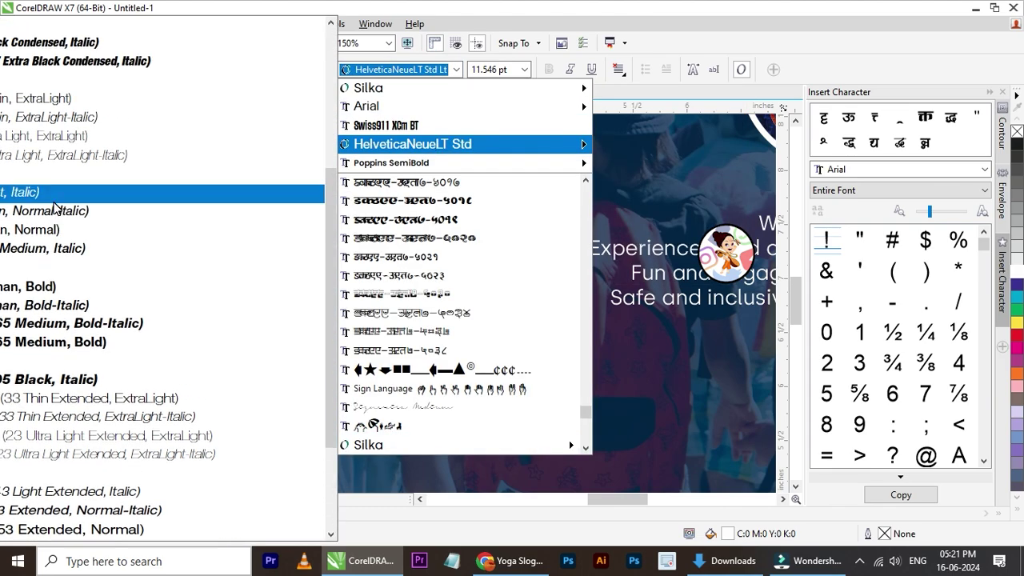
{"action": "left_click", "coordinate": [65, 233]}
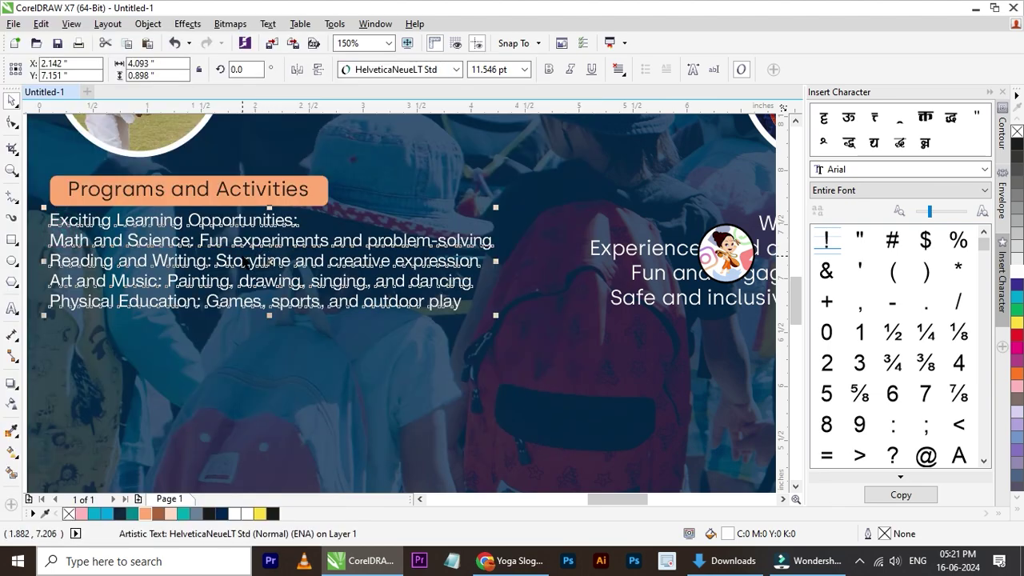
{"action": "scroll", "coordinate": [176, 259], "scroll_direction": "down", "scroll_amount": 2}
{"action": "key", "text": "Escape"}
{"action": "scroll", "coordinate": [256, 271], "scroll_direction": "up", "scroll_amount": 1}
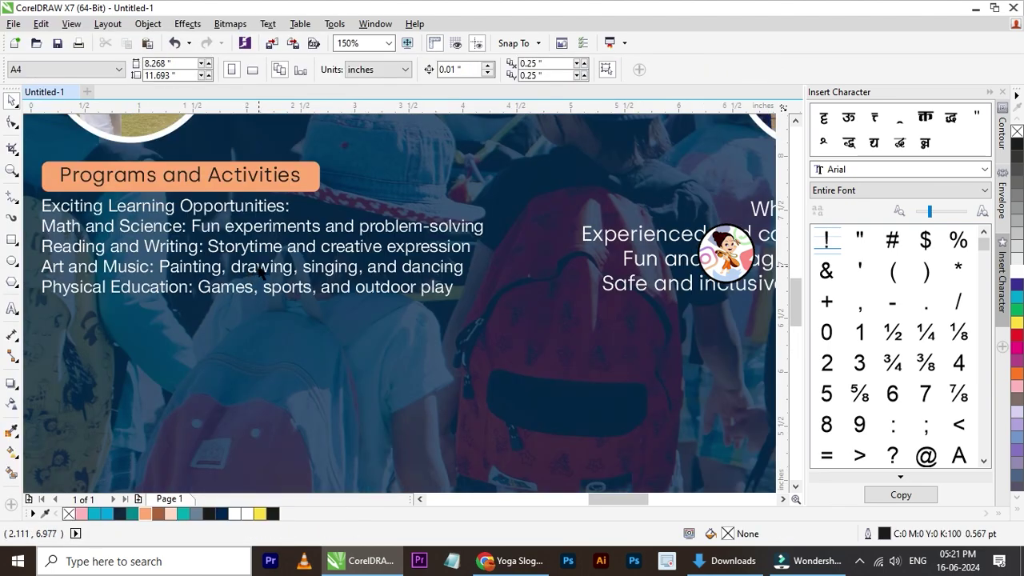
{"action": "scroll", "coordinate": [144, 272], "scroll_direction": "down", "scroll_amount": 1}
- Change the Why Choose Us? text font to Helvetica-Normal
{"action": "left_click", "coordinate": [395, 256]}
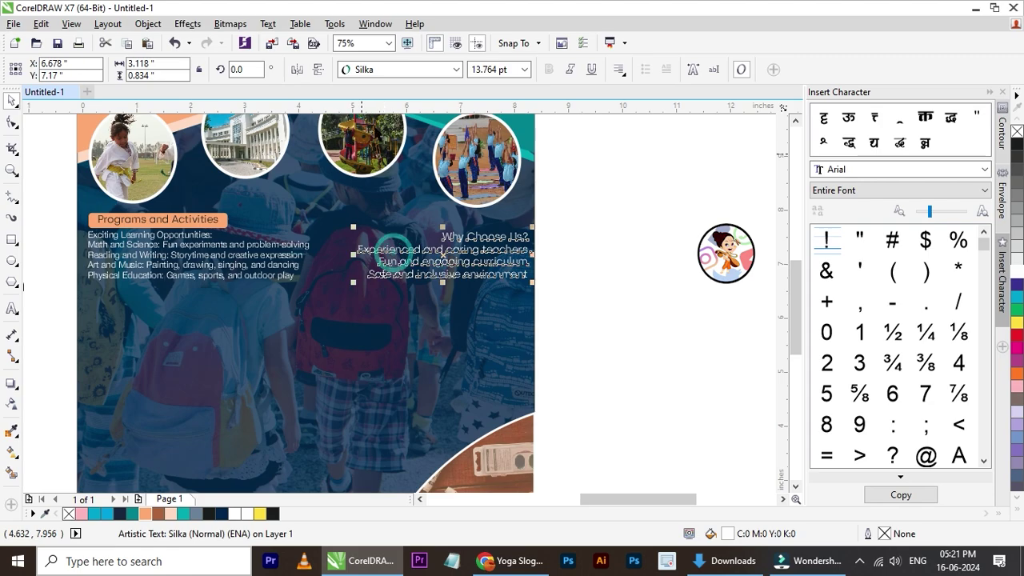
{"action": "left_click", "coordinate": [399, 69]}
{"action": "left_click", "coordinate": [387, 102]}
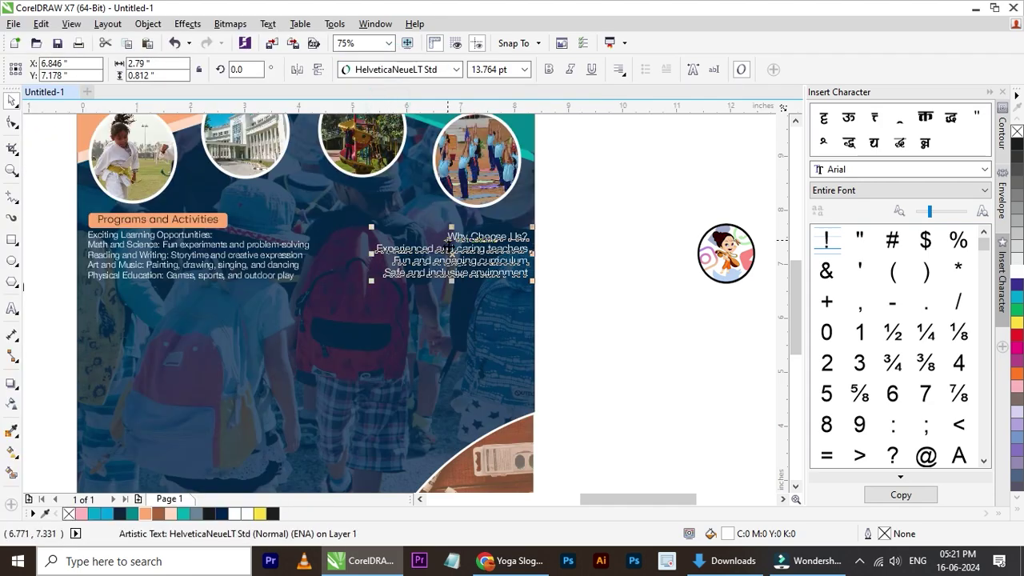
{"action": "scroll", "coordinate": [440, 254], "scroll_direction": "up", "scroll_amount": 1}
{"action": "key", "text": "Up"}
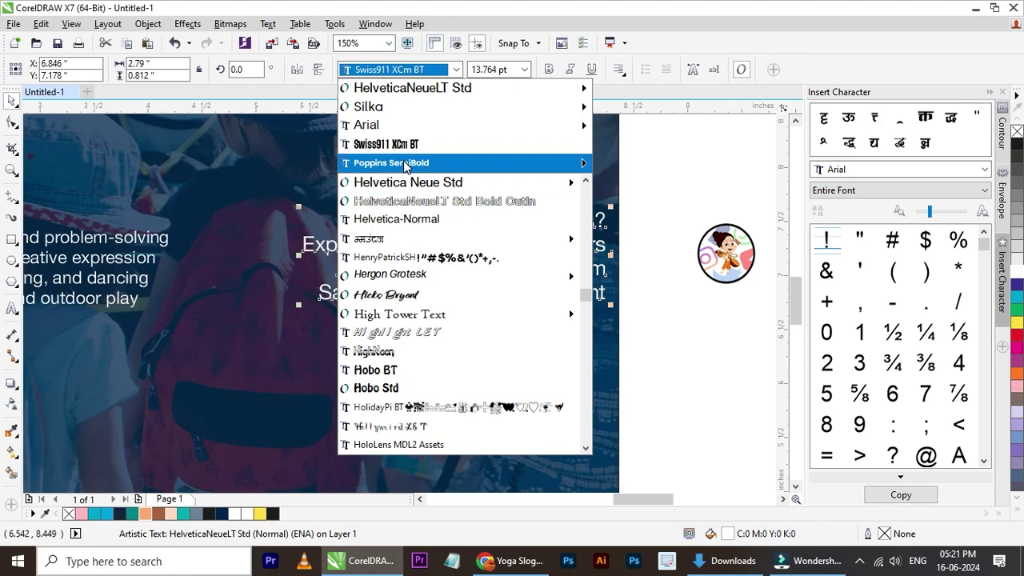
{"action": "key", "text": "Down"}
{"action": "key", "text": "Down"}
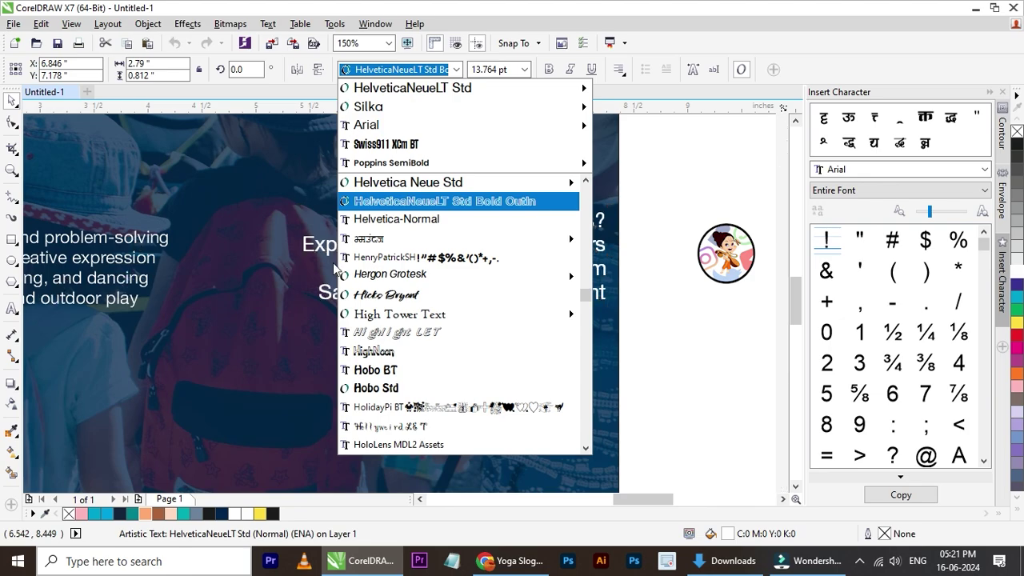
{"action": "key", "text": "Down"}
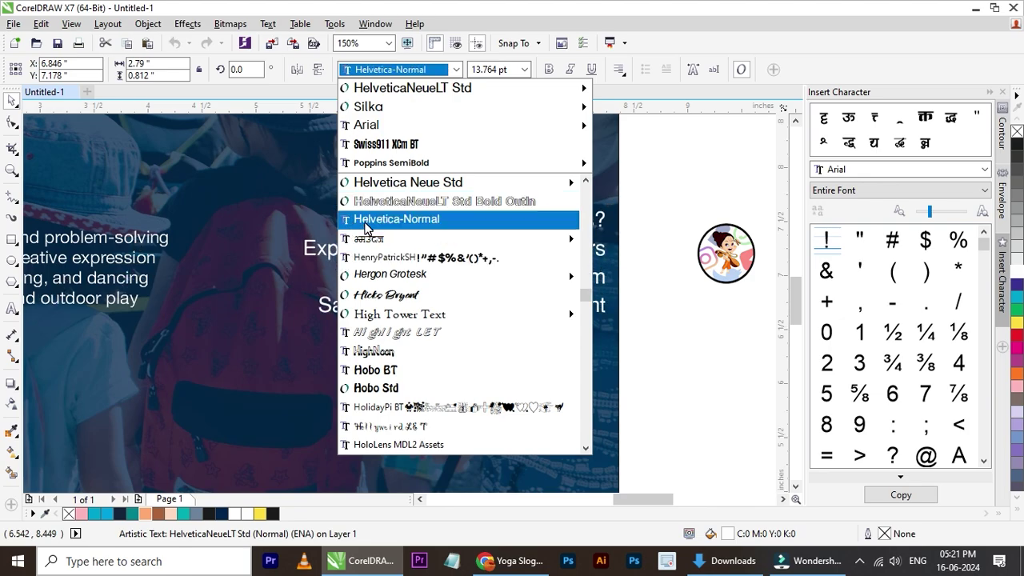
{"action": "left_click", "coordinate": [366, 228]}
{"action": "left_click", "coordinate": [681, 265]}
{"action": "scroll", "coordinate": [549, 267], "scroll_direction": "down", "scroll_amount": 1}
- Set the Why Choose Us? text block to 12 pt
{"action": "left_click", "coordinate": [343, 277]}
{"action": "scroll", "coordinate": [191, 265], "scroll_direction": "up", "scroll_amount": 1}
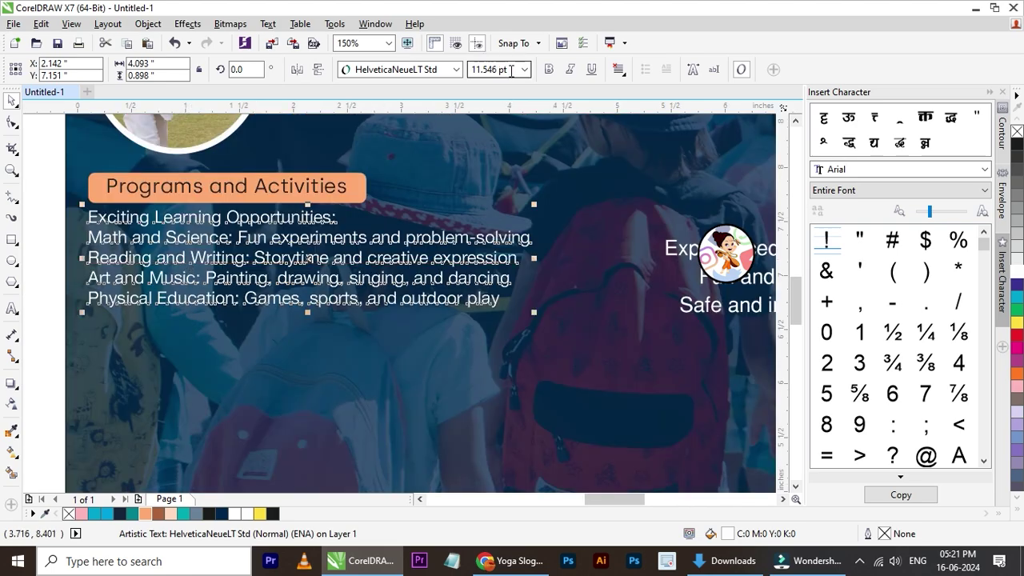
{"action": "scroll", "coordinate": [313, 166], "scroll_direction": "down", "scroll_amount": 2}
{"action": "scroll", "coordinate": [467, 198], "scroll_direction": "up", "scroll_amount": 1}
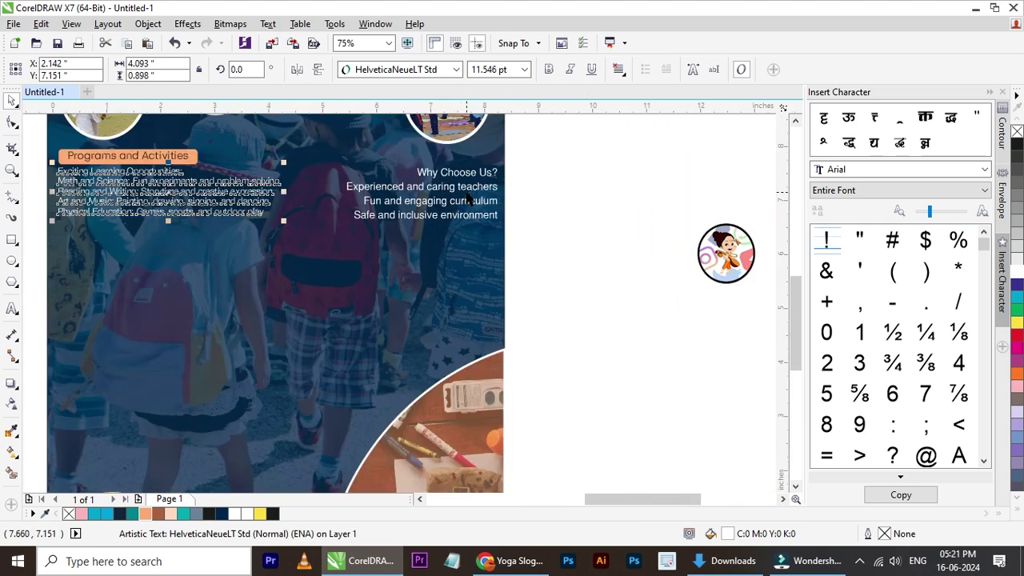
{"action": "left_click", "coordinate": [469, 198]}
{"action": "scroll", "coordinate": [469, 185], "scroll_direction": "up", "scroll_amount": 1}
{"action": "left_click", "coordinate": [477, 178]}
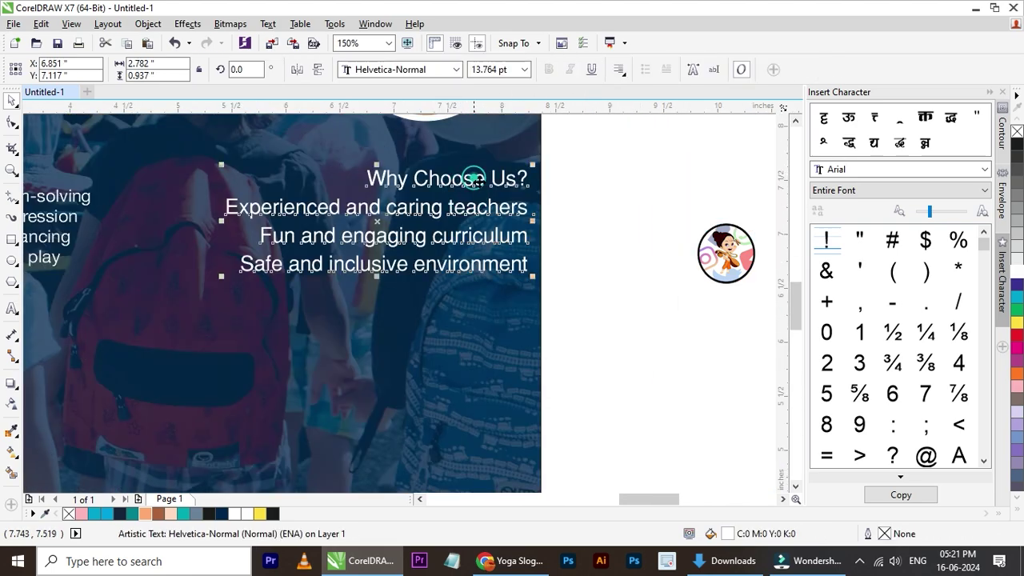
{"action": "left_click", "coordinate": [508, 69]}
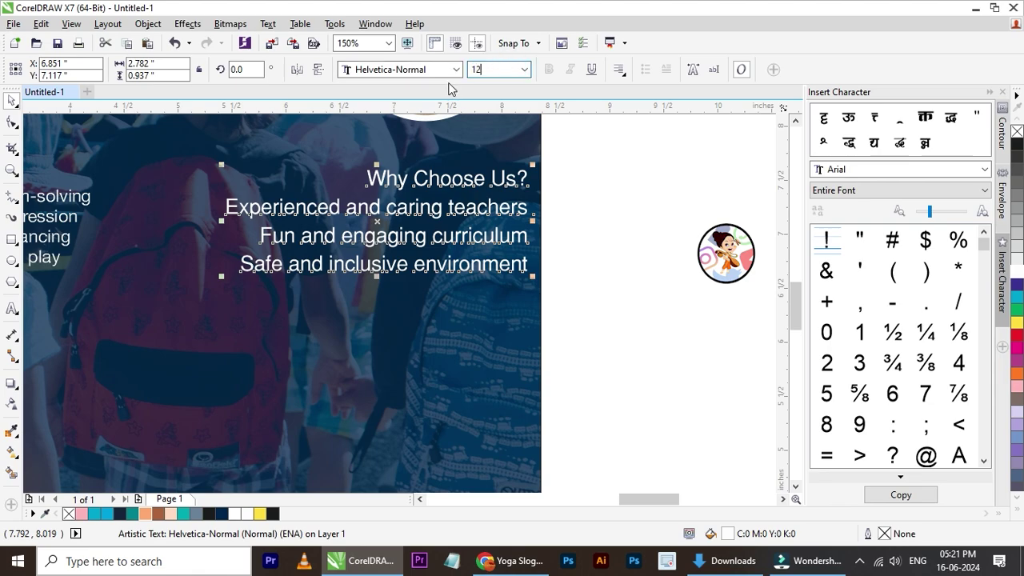
{"action": "key", "text": "Return"}
{"action": "left_click", "coordinate": [581, 206]}
{"action": "scroll", "coordinate": [581, 207], "scroll_direction": "down", "scroll_amount": 1}
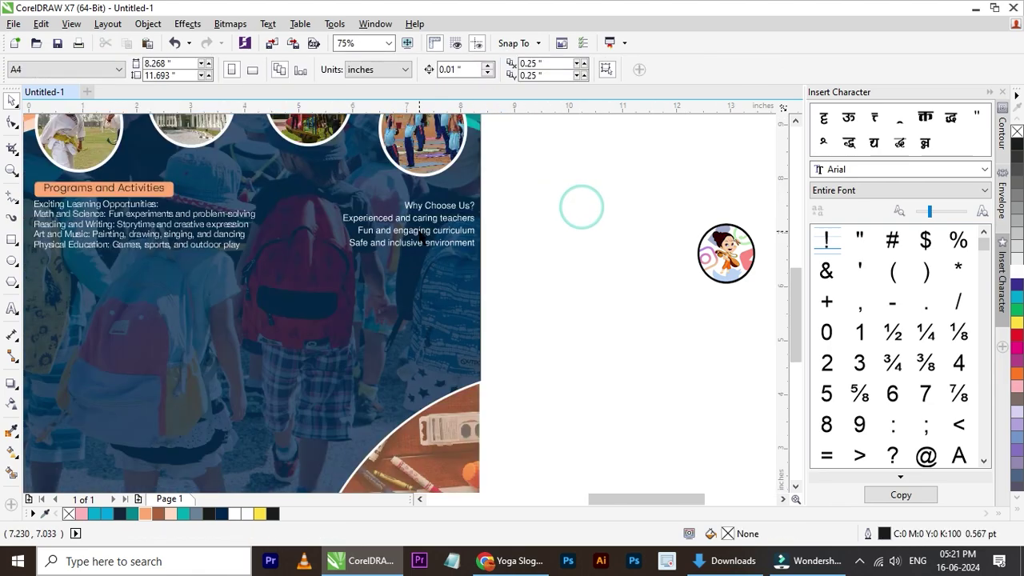
{"action": "left_click", "coordinate": [435, 217]}
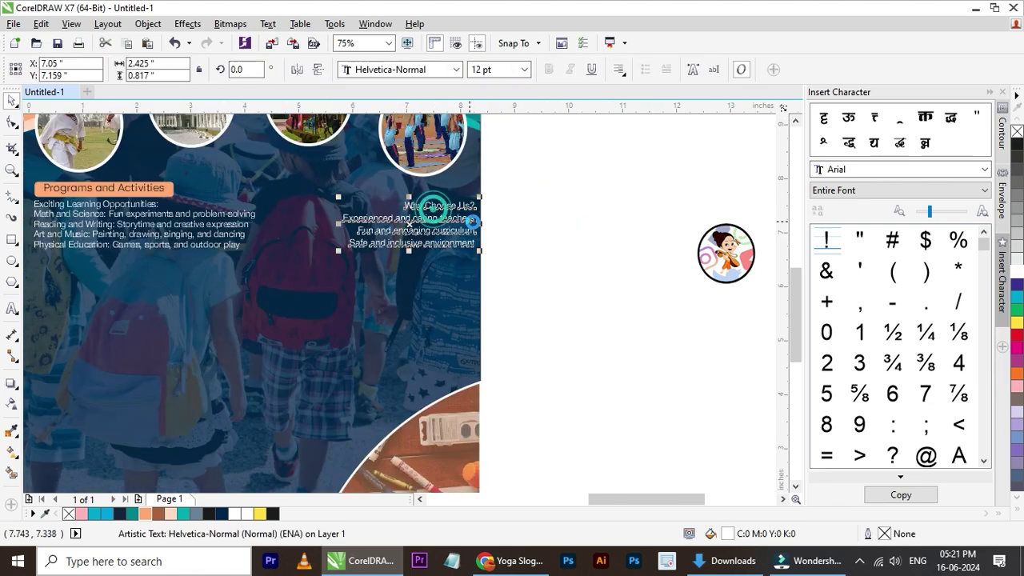
- Draw a rectangle around the Why Choose Us? heading
{"action": "left_click", "coordinate": [519, 226]}
{"action": "scroll", "coordinate": [478, 209], "scroll_direction": "up", "scroll_amount": 1}
{"action": "left_click", "coordinate": [423, 214]}
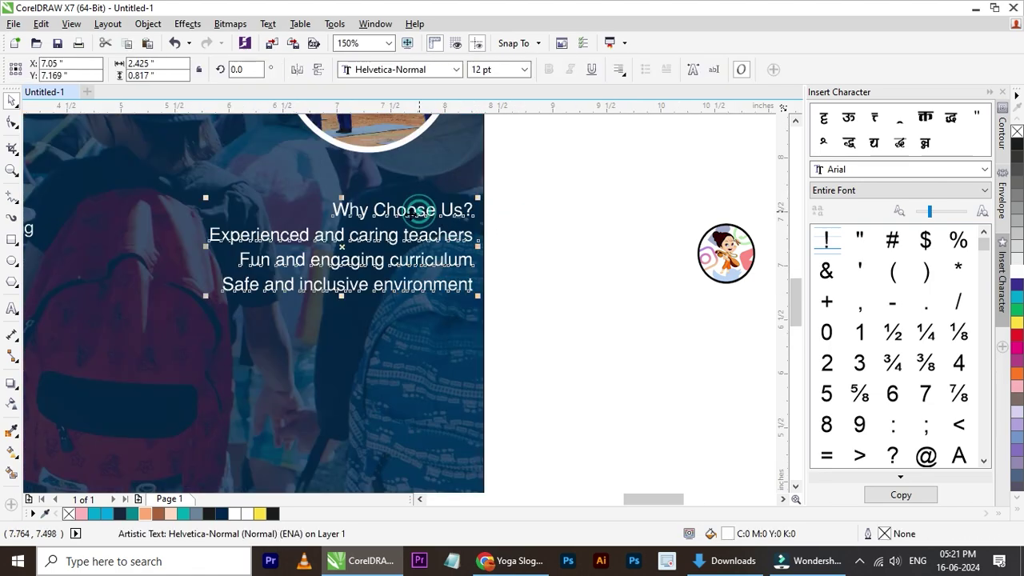
{"action": "left_click", "coordinate": [13, 241]}
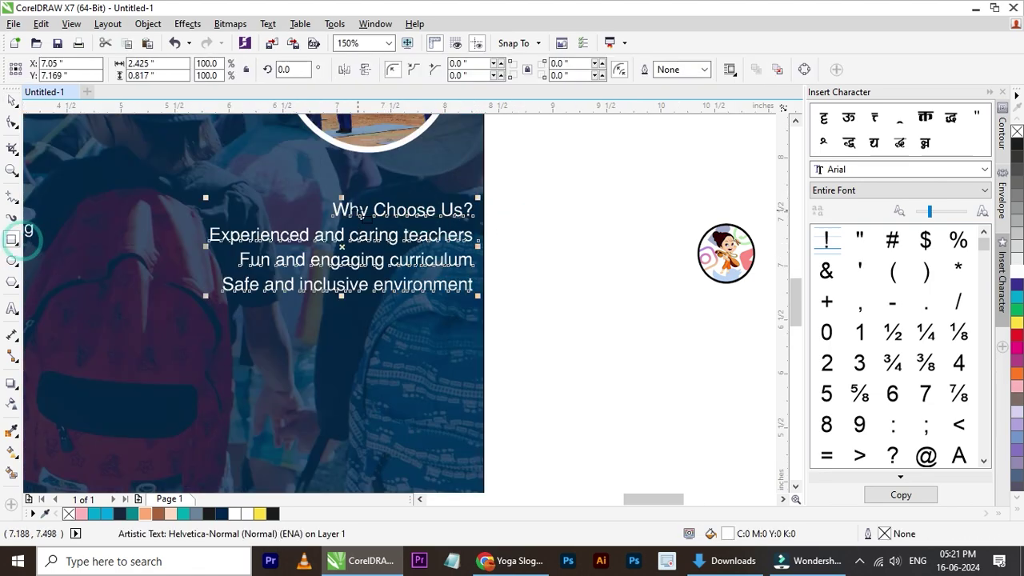
{"action": "scroll", "coordinate": [362, 207], "scroll_direction": "up", "scroll_amount": 1}
{"action": "left_click_drag", "start_coordinate": [276, 183], "coordinate": [599, 237]}
- Convert the rectangle to curves and shift its top-left node right to slant the edge
{"action": "left_click", "coordinate": [13, 124]}
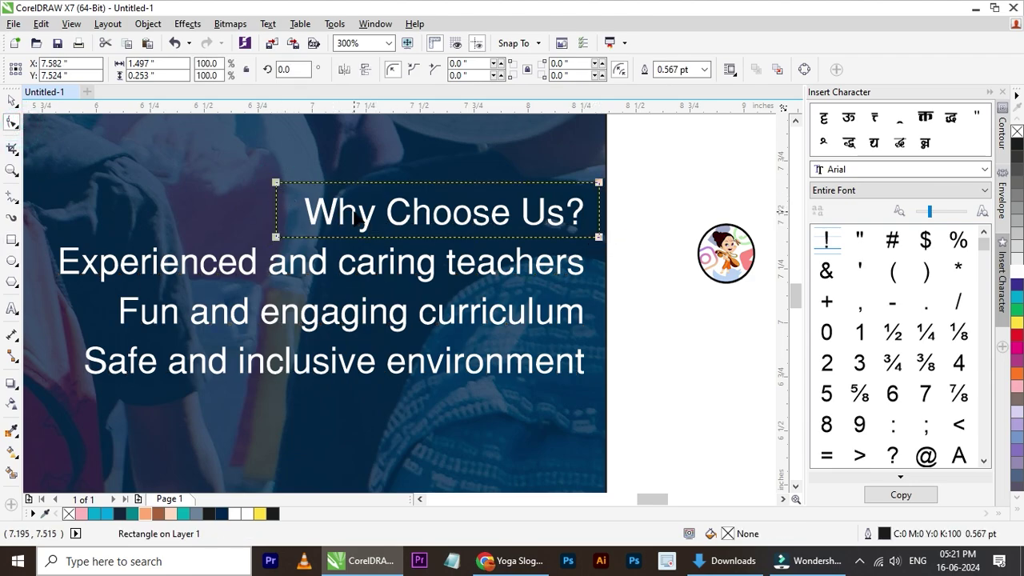
{"action": "key", "text": "ctrl+q"}
{"action": "scroll", "coordinate": [302, 200], "scroll_direction": "up", "scroll_amount": 2}
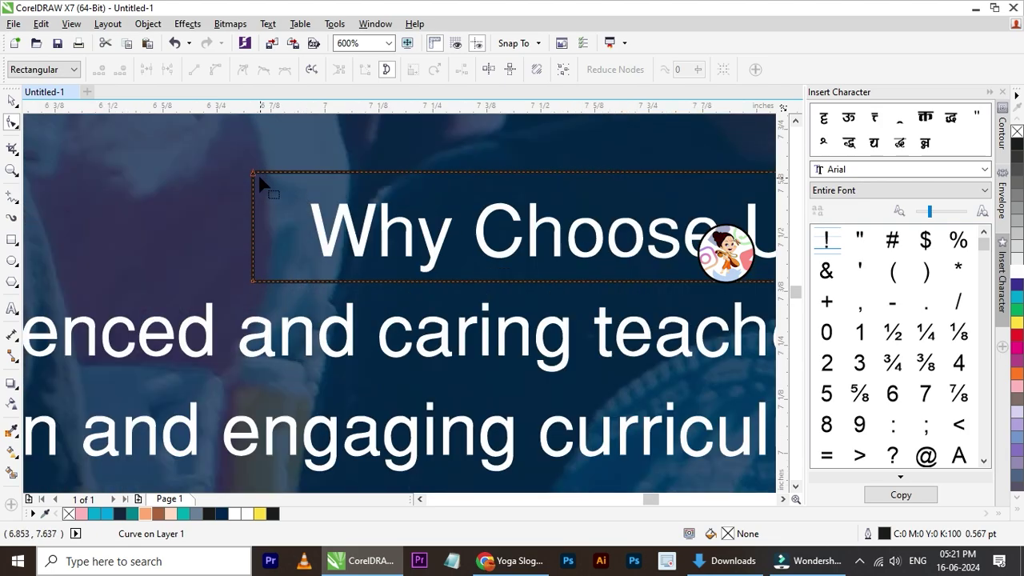
{"action": "left_click_drag", "start_coordinate": [253, 173], "coordinate": [327, 168]}
{"action": "key", "text": "ctrl+z"}
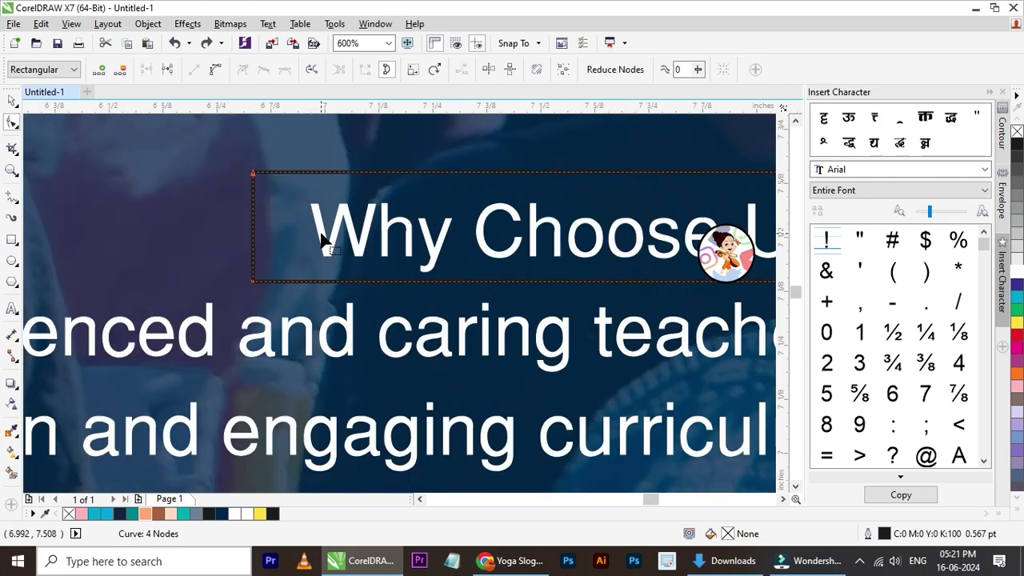
{"action": "left_click_drag", "start_coordinate": [254, 173], "coordinate": [289, 173]}
{"action": "key", "text": "Right"}
{"action": "key", "text": "Right"}
{"action": "key", "text": "Right"}
{"action": "key", "text": "Right"}
{"action": "key", "text": "Right"}
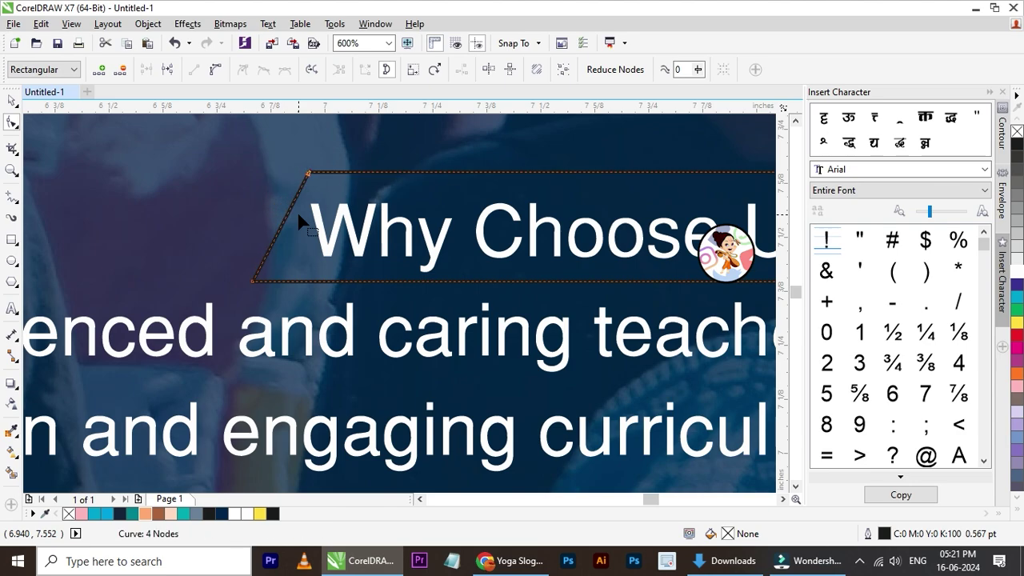
{"action": "scroll", "coordinate": [296, 212], "scroll_direction": "down", "scroll_amount": 2}
{"action": "left_click", "coordinate": [12, 99]}
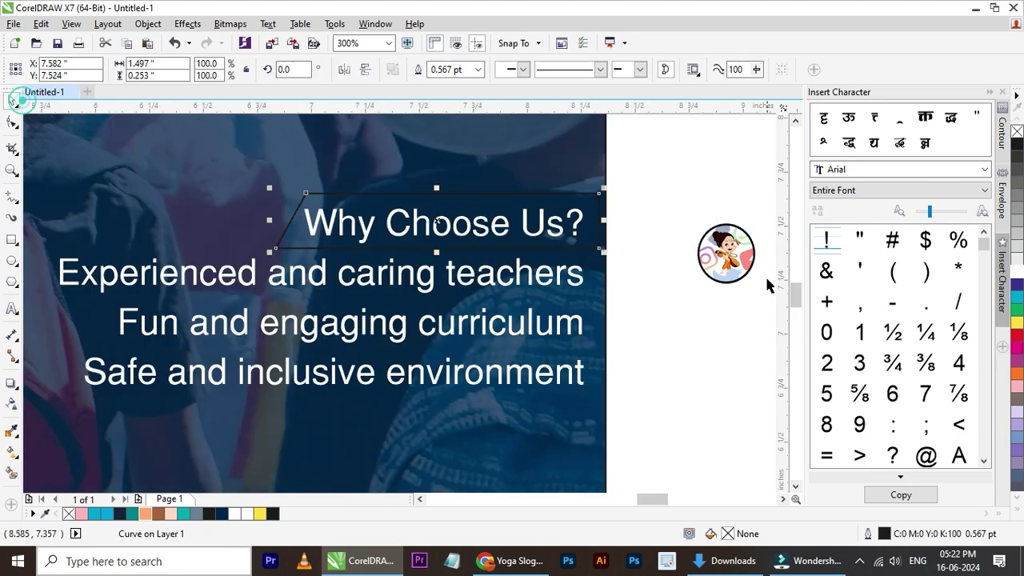
- Give the slanted shape a peach (#FEAE6F) fill and no outline
{"action": "left_click", "coordinate": [686, 215]}
{"action": "left_click", "coordinate": [544, 197]}
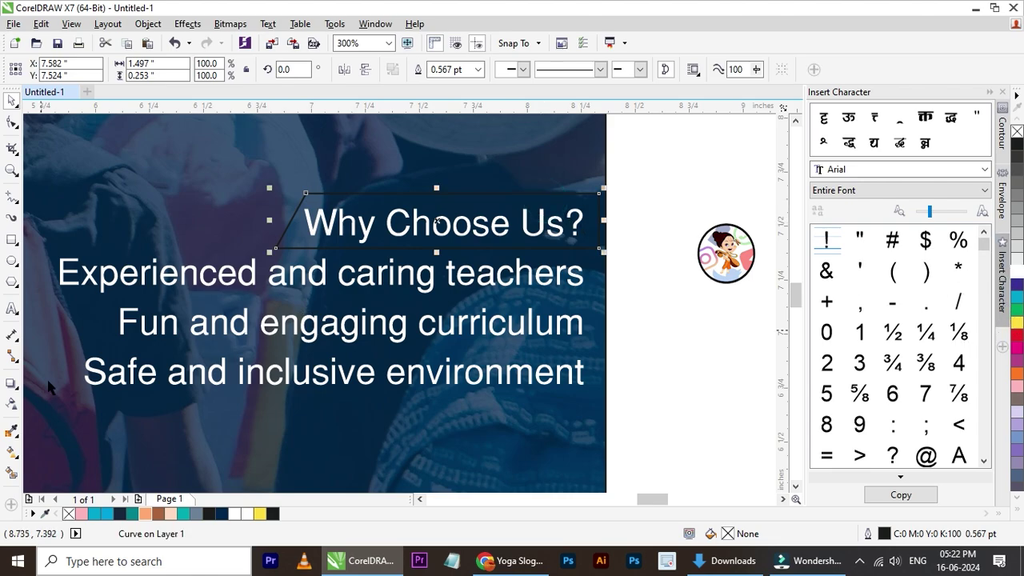
{"action": "left_click", "coordinate": [147, 513]}
{"action": "left_click", "coordinate": [668, 263]}
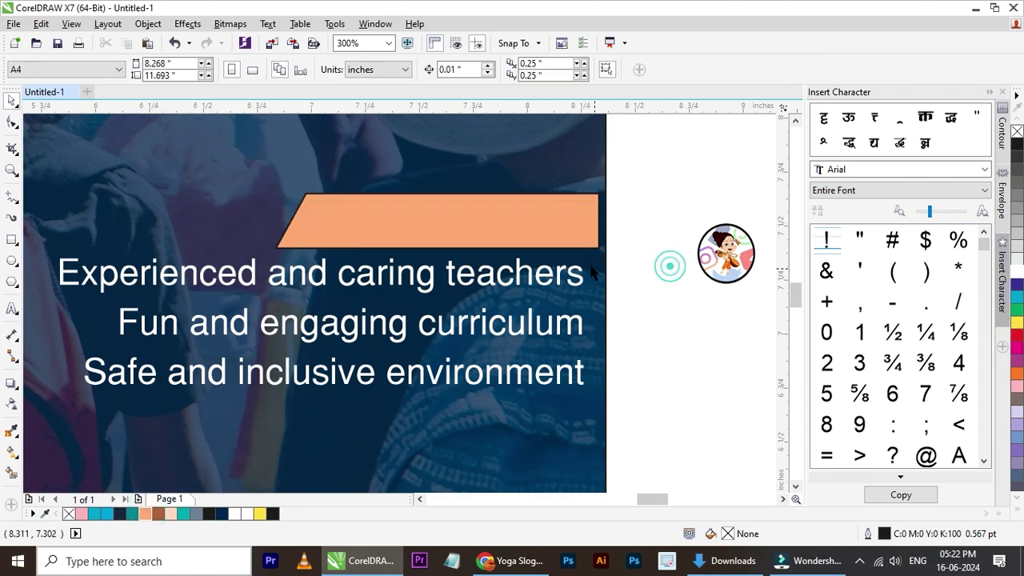
{"action": "left_click", "coordinate": [576, 236]}
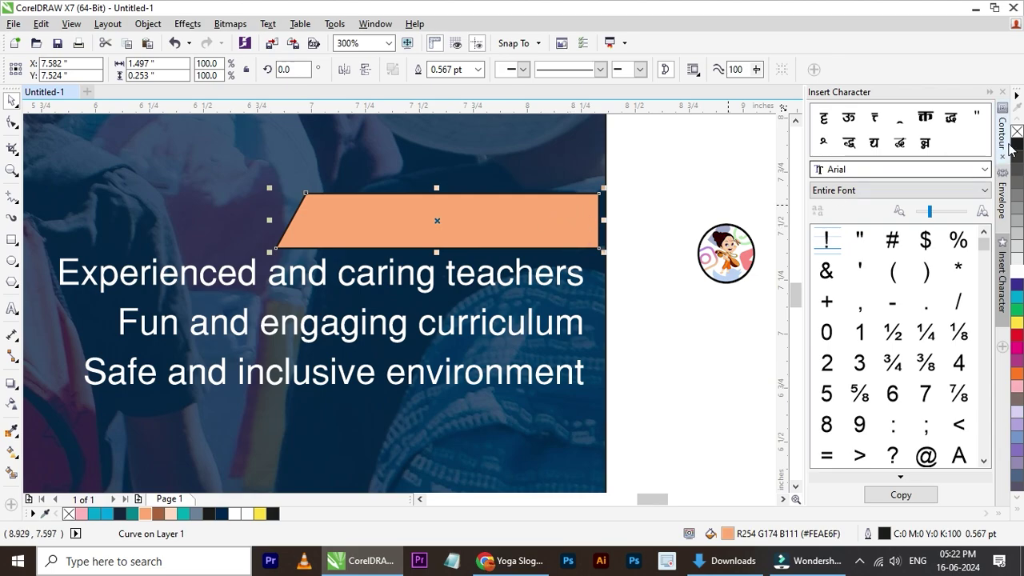
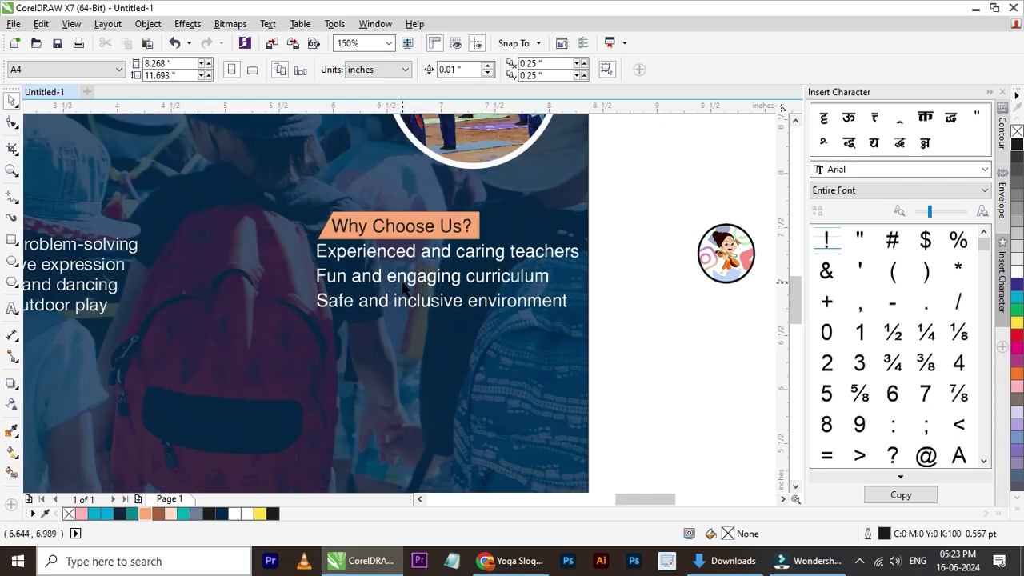
- Draw a small circle beside Experienced, filled light peach with no outline
{"action": "scroll", "coordinate": [324, 285], "scroll_direction": "up", "scroll_amount": 1}
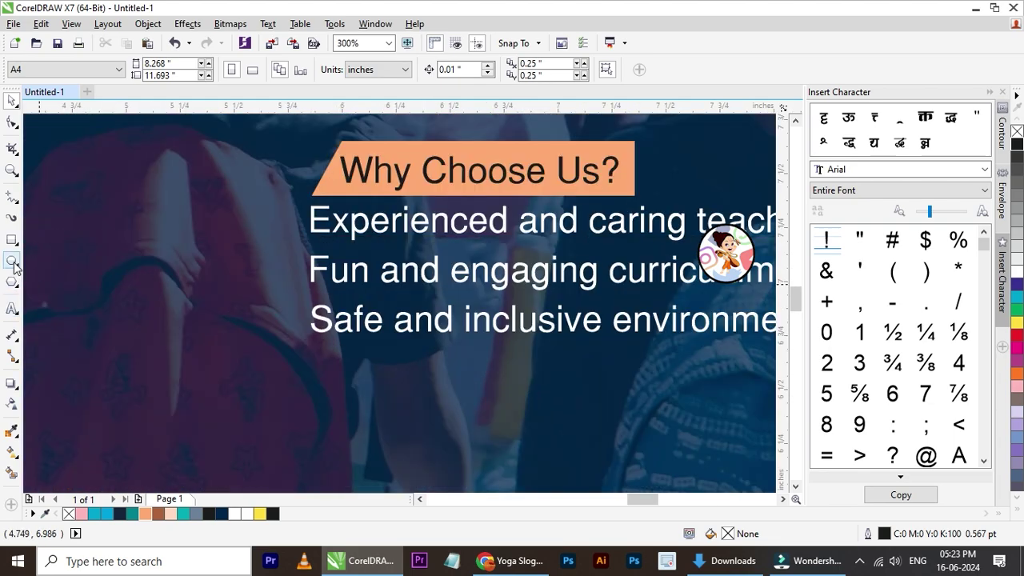
{"action": "left_click", "coordinate": [13, 263]}
{"action": "scroll", "coordinate": [339, 228], "scroll_direction": "up", "scroll_amount": 1}
{"action": "left_click_drag", "start_coordinate": [228, 187], "coordinate": [288, 251]}
{"action": "left_click", "coordinate": [11, 97]}
{"action": "key", "text": "Left"}
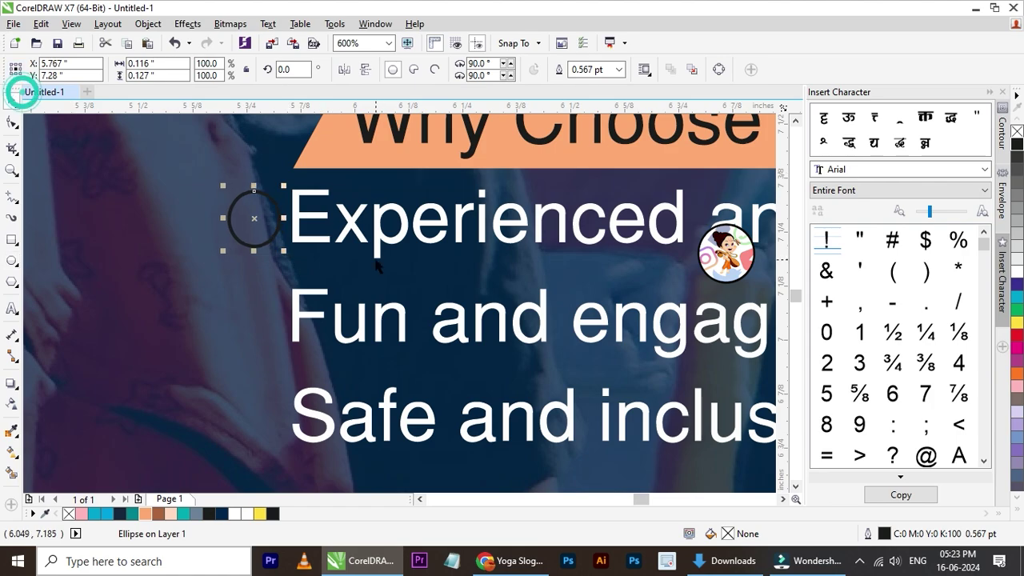
{"action": "left_click", "coordinate": [1017, 272]}
{"action": "right_click", "coordinate": [1017, 130]}
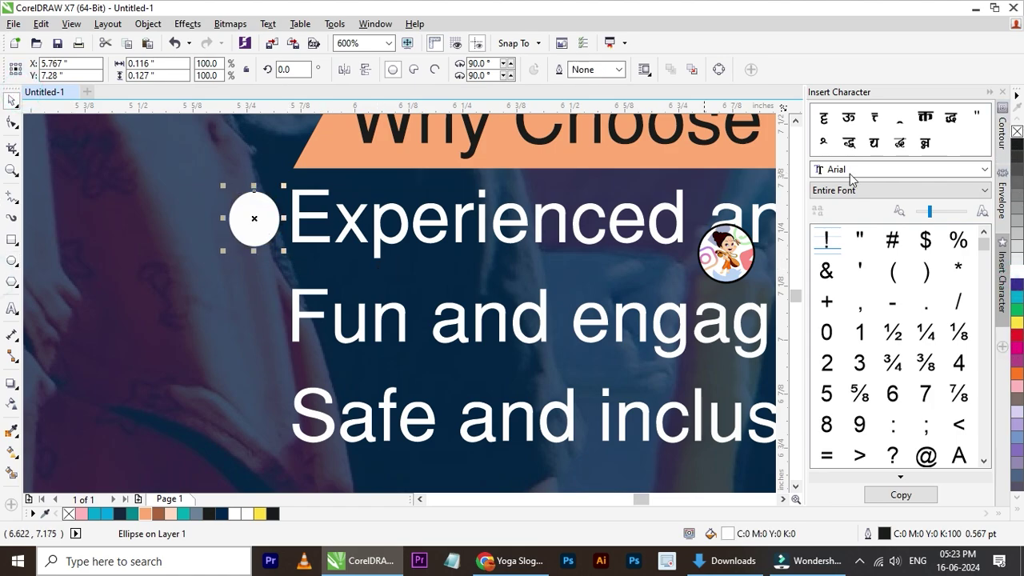
{"action": "left_click", "coordinate": [172, 514]}
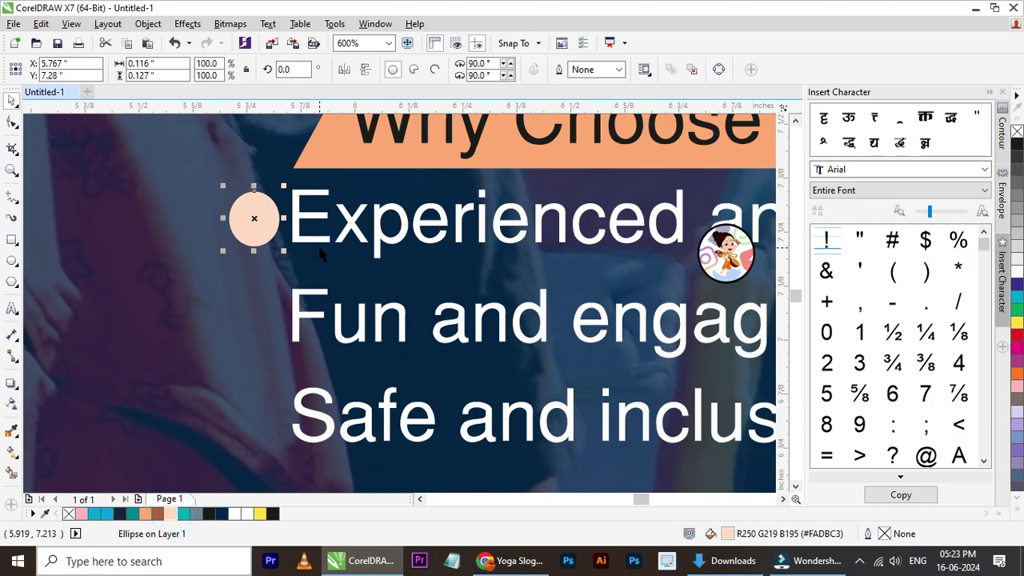
- Duplicate the peach bullet down beside the Fun and Safe lines
{"action": "key", "text": "Down"}
{"action": "key", "text": "Down"}
{"action": "key", "text": "Down"}
{"action": "key", "text": "Down"}
{"action": "key", "text": "Down"}
{"action": "key", "text": "Down"}
{"action": "key", "text": "Down"}
{"action": "key", "text": "Down"}
{"action": "key", "text": "Down"}
{"action": "key", "text": "Down"}
{"action": "key", "text": "Down"}
{"action": "key", "text": "Down"}
{"action": "key", "text": "Down"}
{"action": "key", "text": "Down"}
{"action": "key", "text": "Down"}
{"action": "key", "text": "Down"}
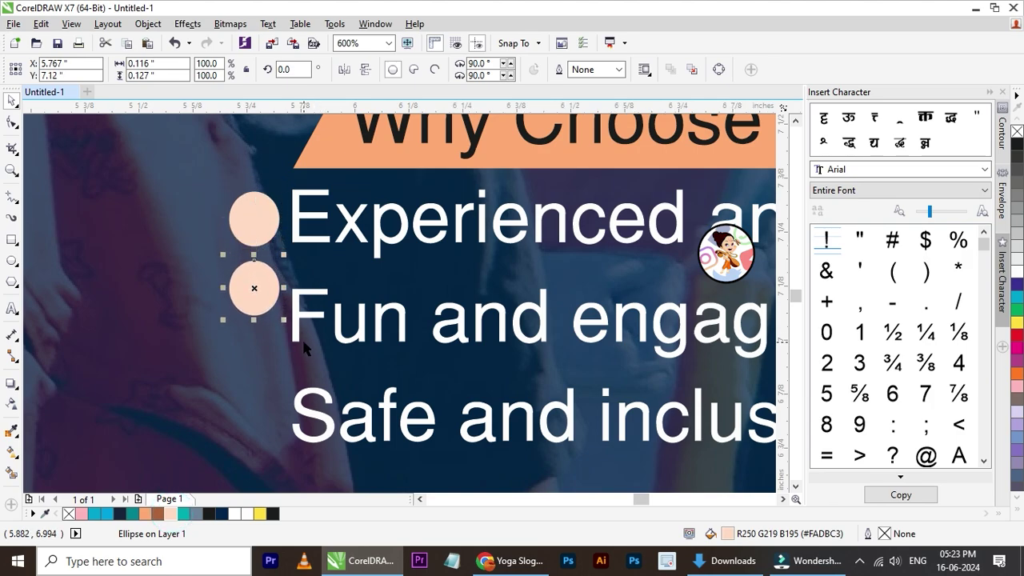
{"action": "key", "text": "Down"}
{"action": "key", "text": "Down"}
{"action": "key", "text": "Down"}
{"action": "key", "text": "Down"}
{"action": "key", "text": "Down"}
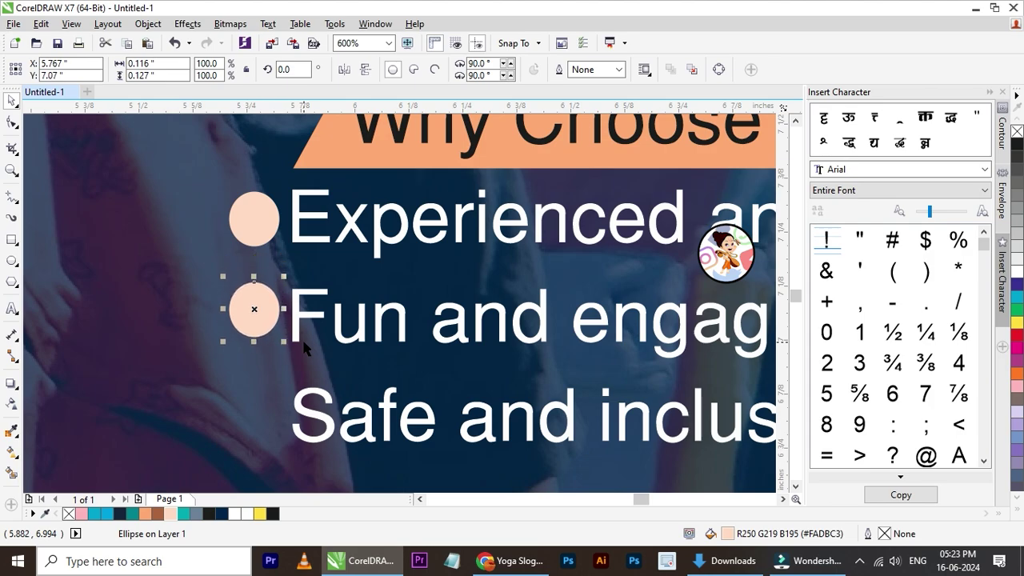
{"action": "key", "text": "KP_Add"}
{"action": "key", "text": "Down"}
{"action": "key", "text": "Down"}
{"action": "key", "text": "Down"}
{"action": "key", "text": "Down"}
{"action": "key", "text": "Down"}
{"action": "key", "text": "Down"}
{"action": "key", "text": "Down"}
{"action": "key", "text": "Down"}
{"action": "key", "text": "Down"}
{"action": "key", "text": "Down"}
{"action": "key", "text": "Down"}
{"action": "key", "text": "Down"}
{"action": "key", "text": "Down"}
{"action": "key", "text": "Down"}
{"action": "key", "text": "Down"}
{"action": "key", "text": "Down"}
{"action": "key", "text": "Down"}
{"action": "key", "text": "Down"}
{"action": "key", "text": "Down"}
{"action": "key", "text": "Down"}
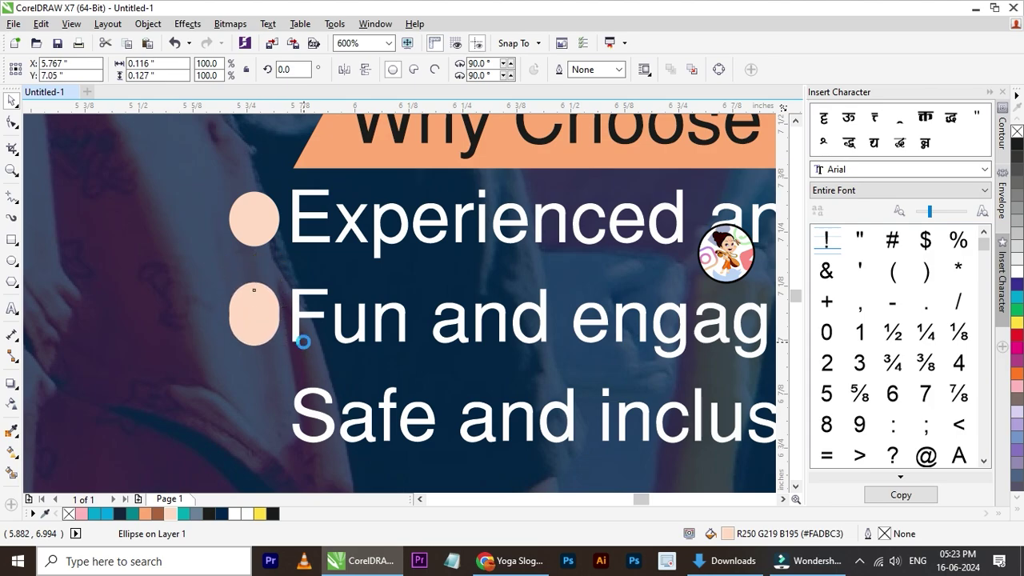
{"action": "key", "text": "Down"}
{"action": "key", "text": "Down"}
{"action": "key", "text": "Down"}
{"action": "key", "text": "Down"}
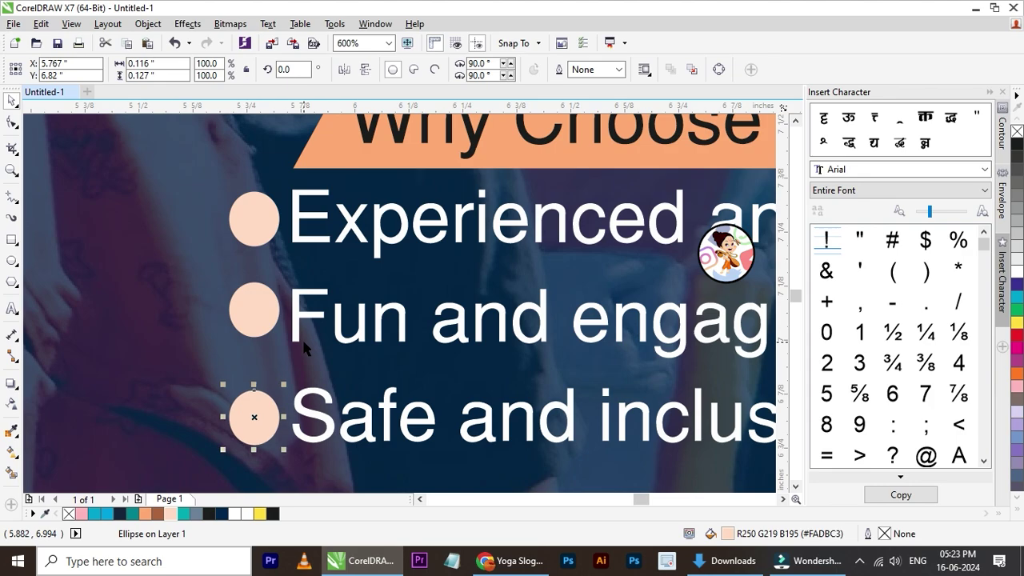
{"action": "scroll", "coordinate": [261, 350], "scroll_direction": "down", "scroll_amount": 5}
{"action": "left_click", "coordinate": [559, 305]}
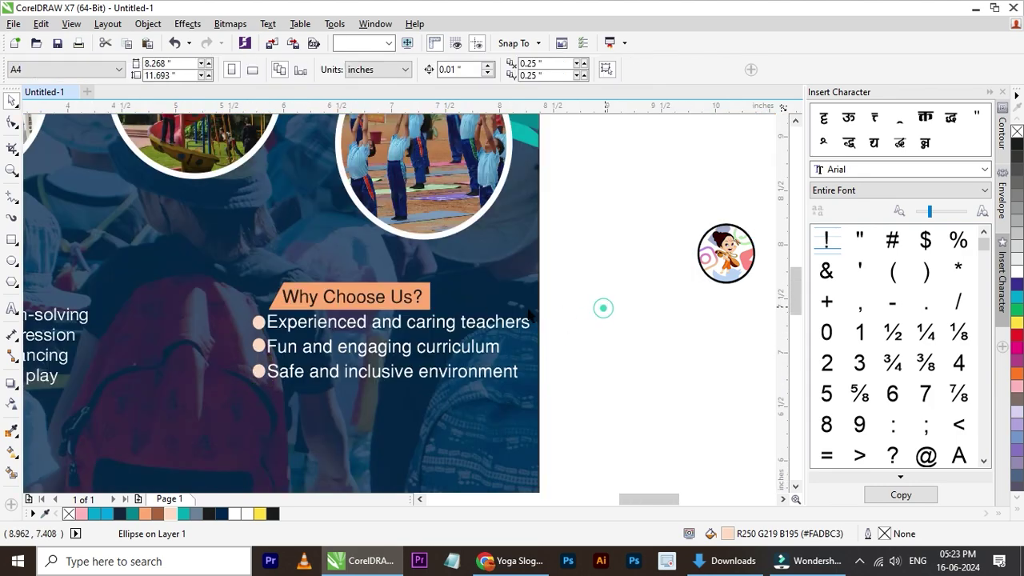
- Zoom to the Programs and Activities heading and its five activity lines
{"action": "scroll", "coordinate": [528, 264], "scroll_direction": "down", "scroll_amount": 2}
{"action": "scroll", "coordinate": [44, 320], "scroll_direction": "down", "scroll_amount": 2}
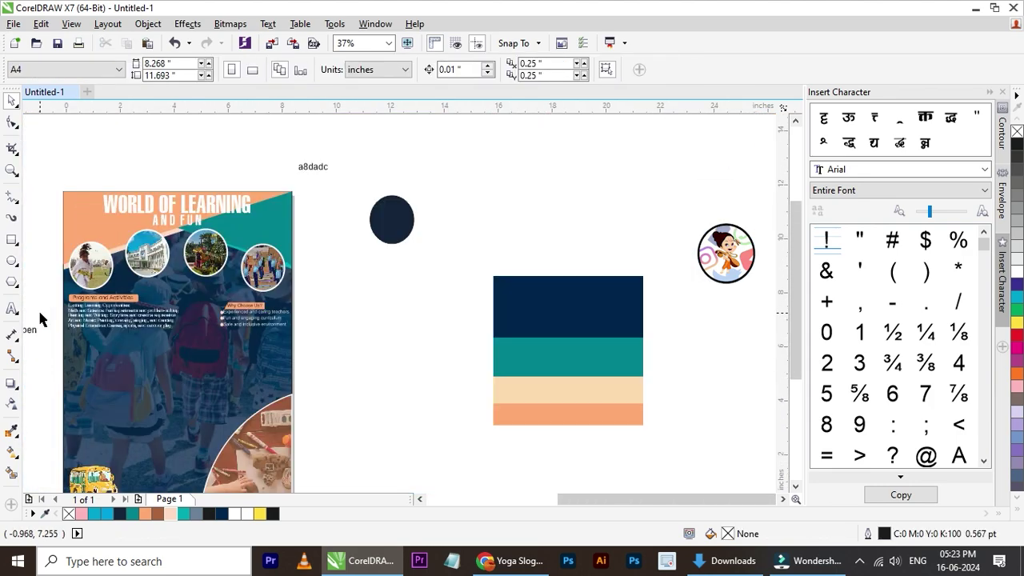
{"action": "scroll", "coordinate": [60, 320], "scroll_direction": "up", "scroll_amount": 4}
{"action": "left_click_drag", "start_coordinate": [71, 211], "coordinate": [613, 412]}
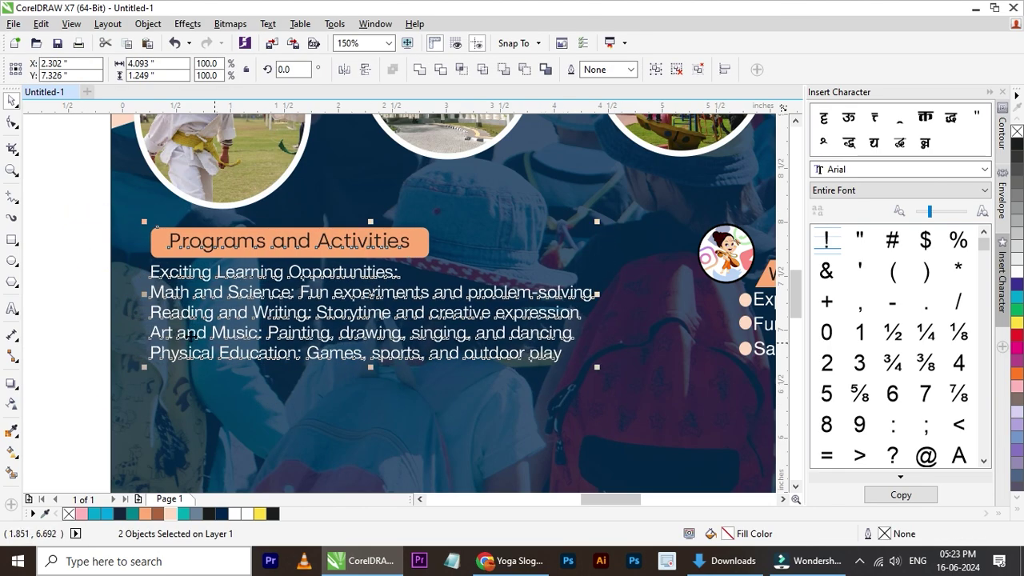
{"action": "left_click", "coordinate": [87, 275]}
{"action": "scroll", "coordinate": [88, 275], "scroll_direction": "down", "scroll_amount": 2}
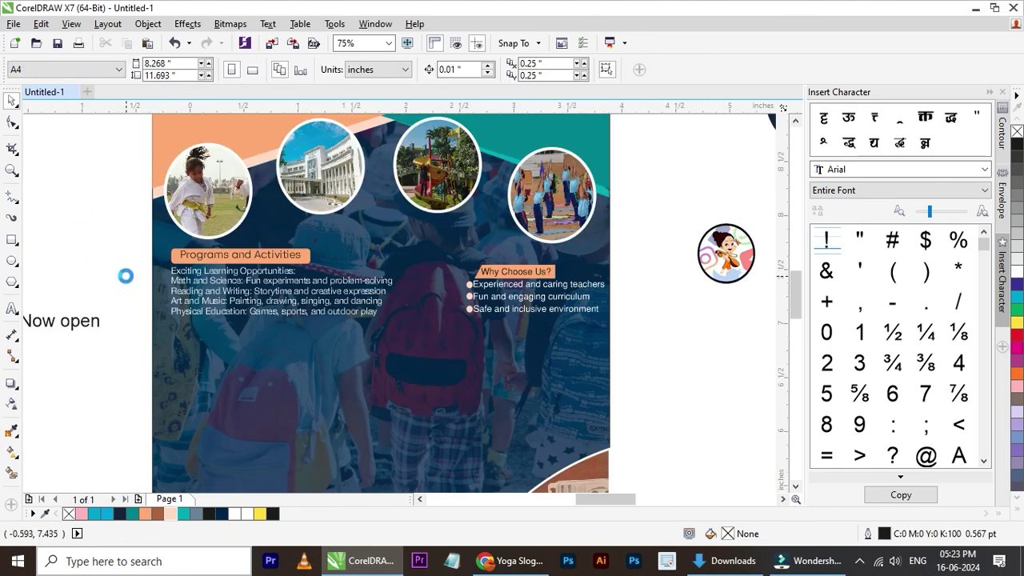
{"action": "scroll", "coordinate": [126, 275], "scroll_direction": "up", "scroll_amount": 2}
{"action": "scroll", "coordinate": [184, 288], "scroll_direction": "up", "scroll_amount": 2}
{"action": "left_click", "coordinate": [12, 240]}
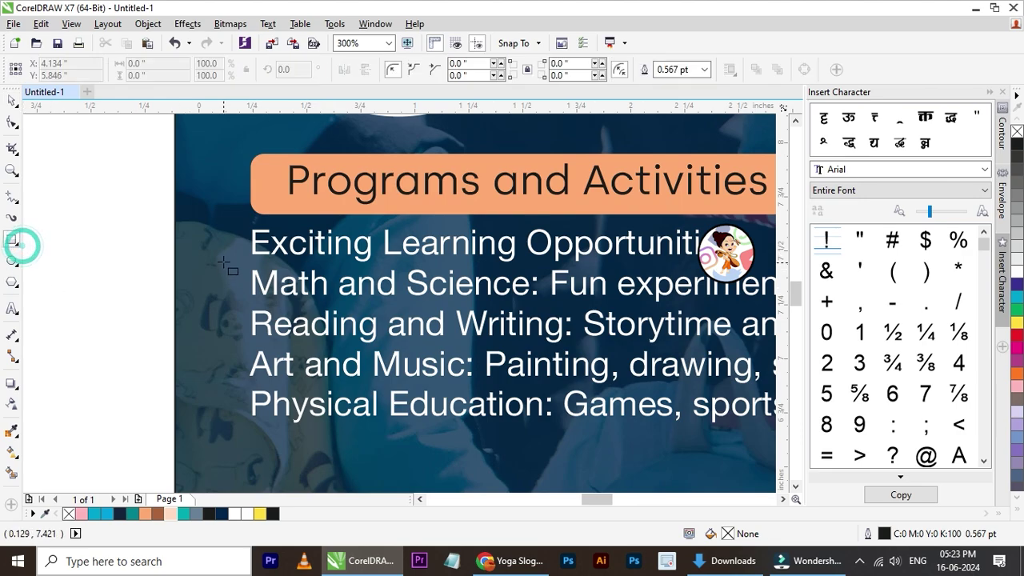
{"action": "scroll", "coordinate": [232, 244], "scroll_direction": "up", "scroll_amount": 4}
{"action": "left_click_drag", "start_coordinate": [176, 239], "coordinate": [291, 269]}
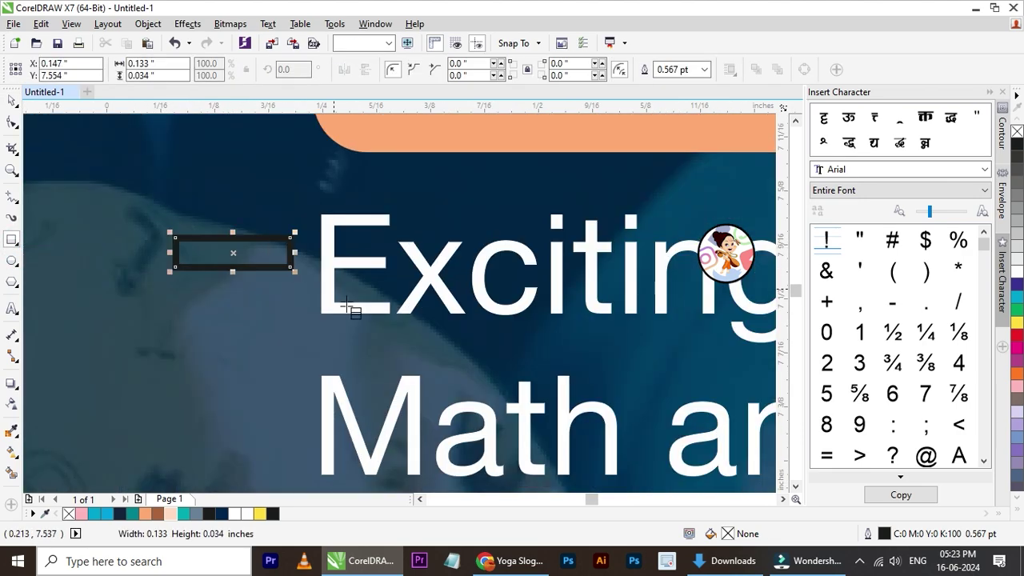
{"action": "left_click", "coordinate": [170, 514]}
{"action": "right_click", "coordinate": [1018, 132]}
{"action": "key", "text": "Down"}
{"action": "key", "text": "Down"}
{"action": "key", "text": "Right"}
{"action": "key", "text": "Up"}
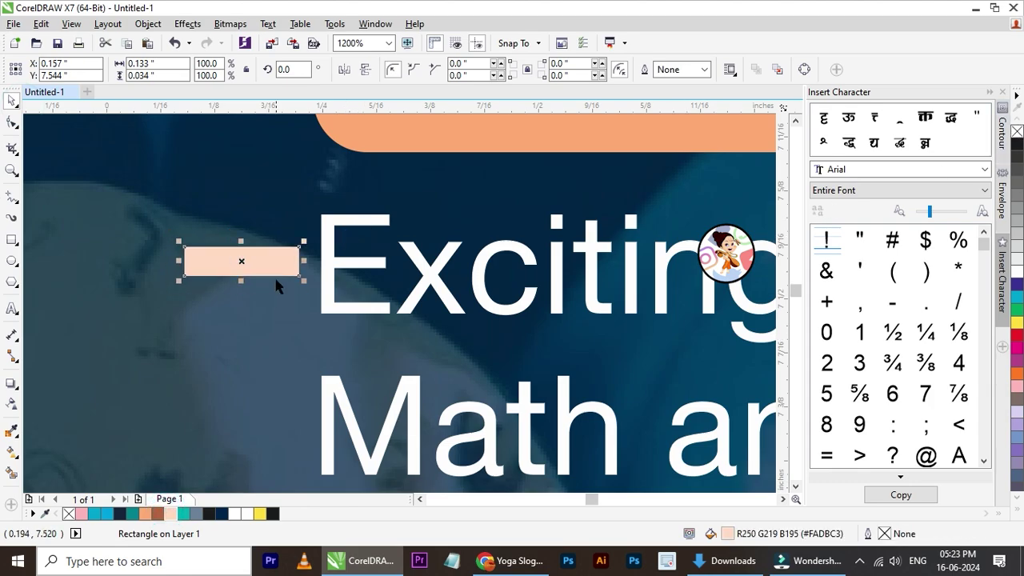
{"action": "key", "text": "KP_Add"}
{"action": "key", "text": "Down"}
{"action": "key", "text": "Down"}
{"action": "key", "text": "Down"}
{"action": "key", "text": "Down"}
{"action": "key", "text": "Down"}
{"action": "key", "text": "Down"}
{"action": "key", "text": "Down"}
{"action": "key", "text": "Down"}
{"action": "key", "text": "Down"}
{"action": "key", "text": "Down"}
{"action": "key", "text": "Down"}
{"action": "key", "text": "Down"}
{"action": "key", "text": "Down"}
{"action": "key", "text": "Down"}
{"action": "key", "text": "Down"}
{"action": "key", "text": "Down"}
{"action": "key", "text": "Down"}
{"action": "key", "text": "Down"}
{"action": "key", "text": "Down"}
{"action": "key", "text": "Down"}
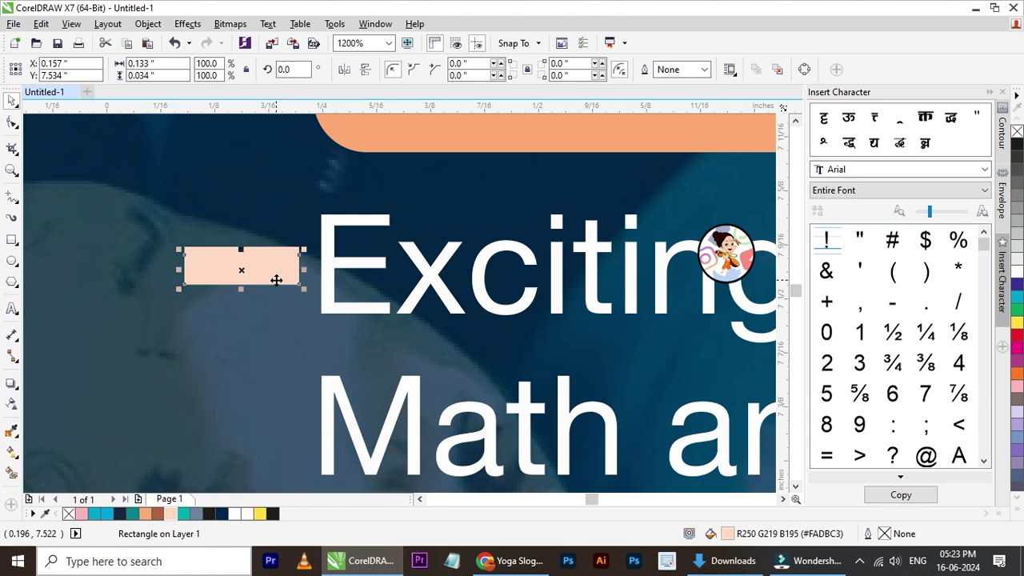
{"action": "key", "text": "Up"}
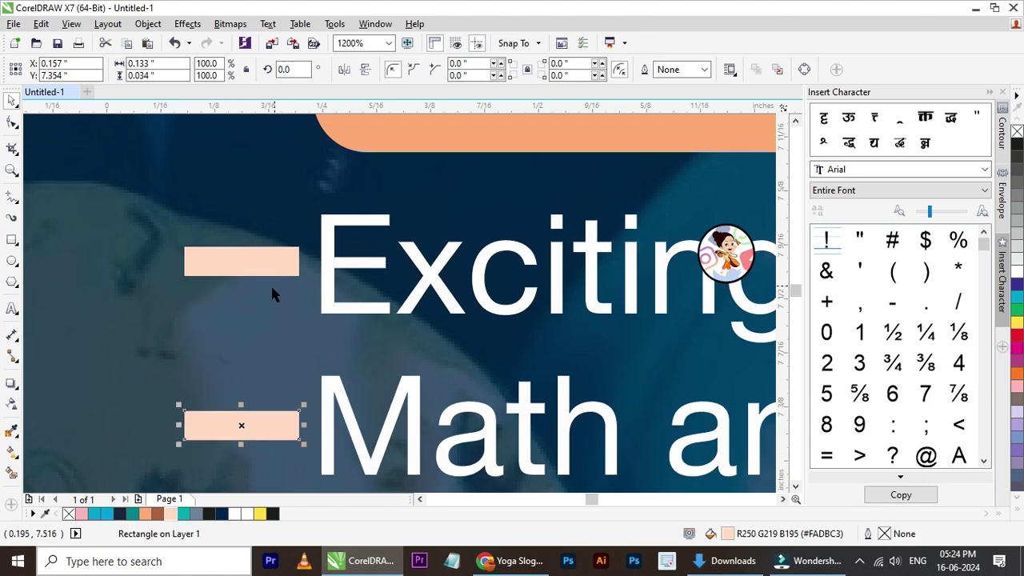
{"action": "scroll", "coordinate": [271, 284], "scroll_direction": "down", "scroll_amount": 3}
{"action": "scroll", "coordinate": [258, 374], "scroll_direction": "up", "scroll_amount": 2}
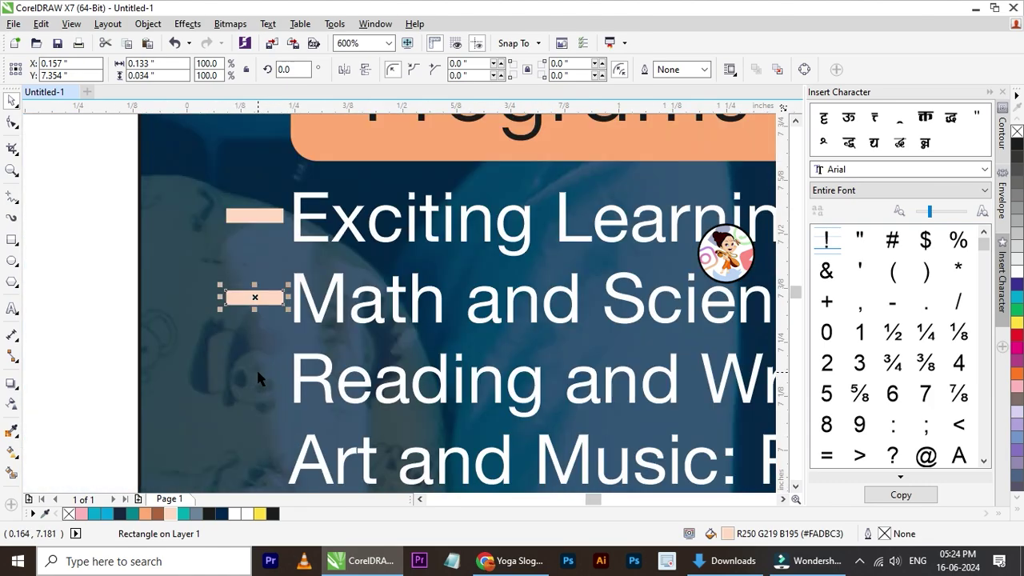
{"action": "key", "text": "Down"}
{"action": "key", "text": "KP_Add"}
{"action": "key", "text": "Down"}
{"action": "key", "text": "Down"}
{"action": "key", "text": "Down"}
{"action": "key", "text": "Down"}
{"action": "key", "text": "Down"}
{"action": "key", "text": "Down"}
{"action": "key", "text": "Down"}
{"action": "key", "text": "Down"}
{"action": "key", "text": "Down"}
{"action": "key", "text": "Down"}
{"action": "key", "text": "Down"}
{"action": "key", "text": "Down"}
{"action": "key", "text": "Down"}
{"action": "key", "text": "Down"}
{"action": "key", "text": "Down"}
{"action": "key", "text": "Down"}
{"action": "key", "text": "Down"}
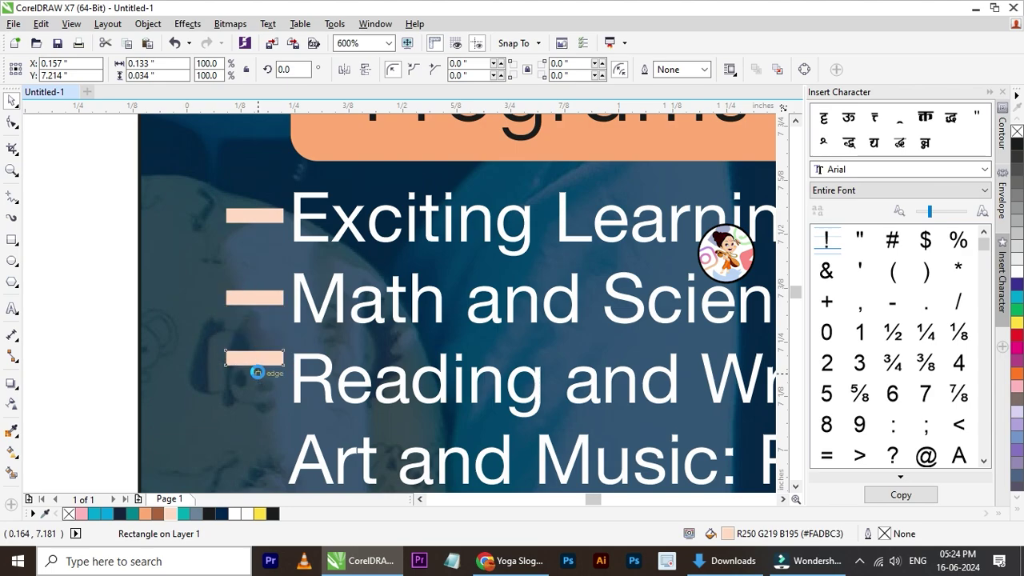
{"action": "key", "text": "Down"}
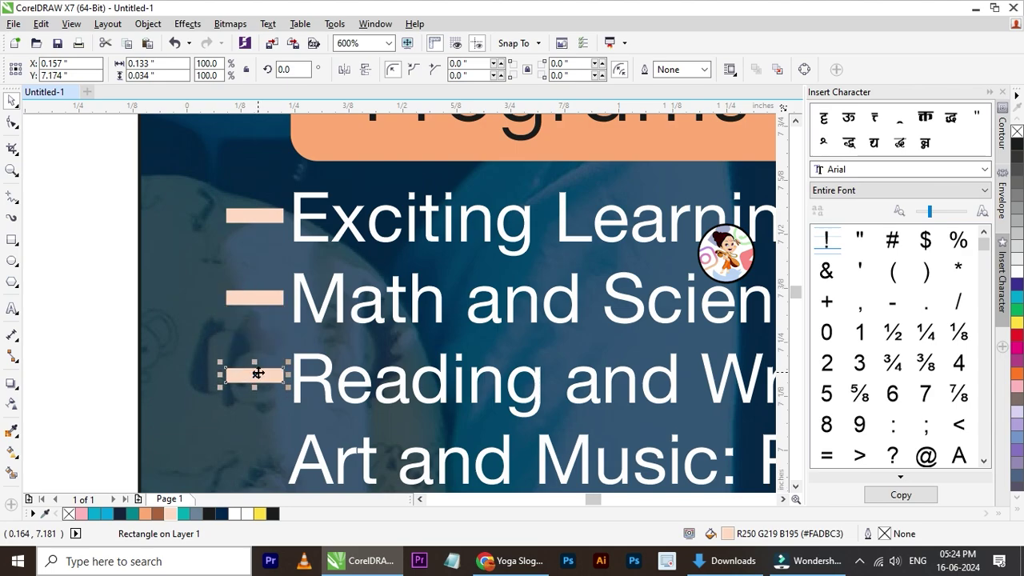
{"action": "key", "text": "Down"}
{"action": "key", "text": "Down"}
{"action": "key", "text": "Down"}
{"action": "key", "text": "Down"}
{"action": "key", "text": "Down"}
{"action": "key", "text": "Down"}
{"action": "key", "text": "Down"}
{"action": "key", "text": "Down"}
{"action": "key", "text": "Down"}
{"action": "key", "text": "Down"}
{"action": "key", "text": "Down"}
{"action": "key", "text": "Down"}
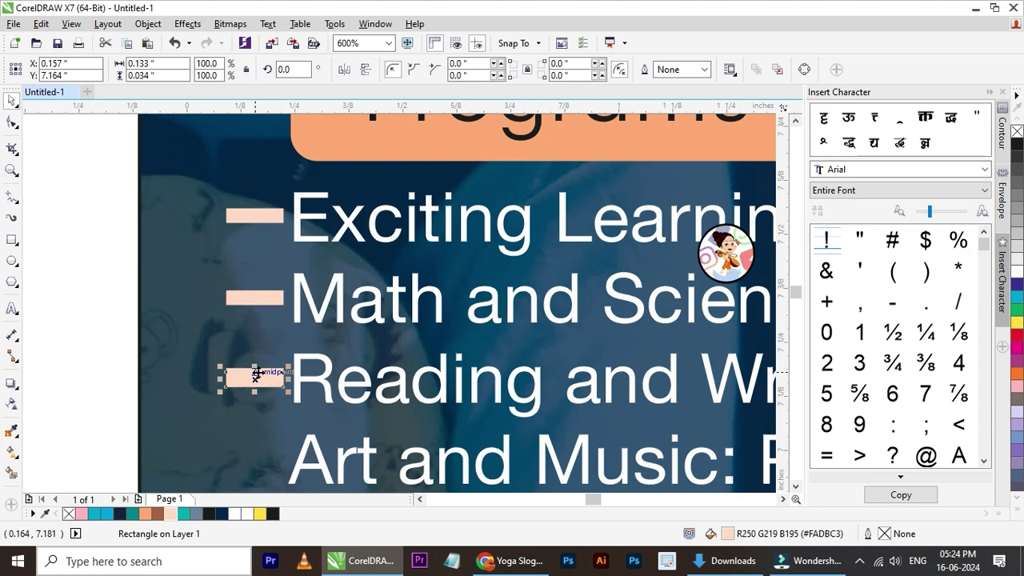
{"action": "scroll", "coordinate": [259, 384], "scroll_direction": "down", "scroll_amount": 4}
{"action": "scroll", "coordinate": [264, 439], "scroll_direction": "up", "scroll_amount": 2}
{"action": "scroll", "coordinate": [264, 439], "scroll_direction": "up", "scroll_amount": 2}
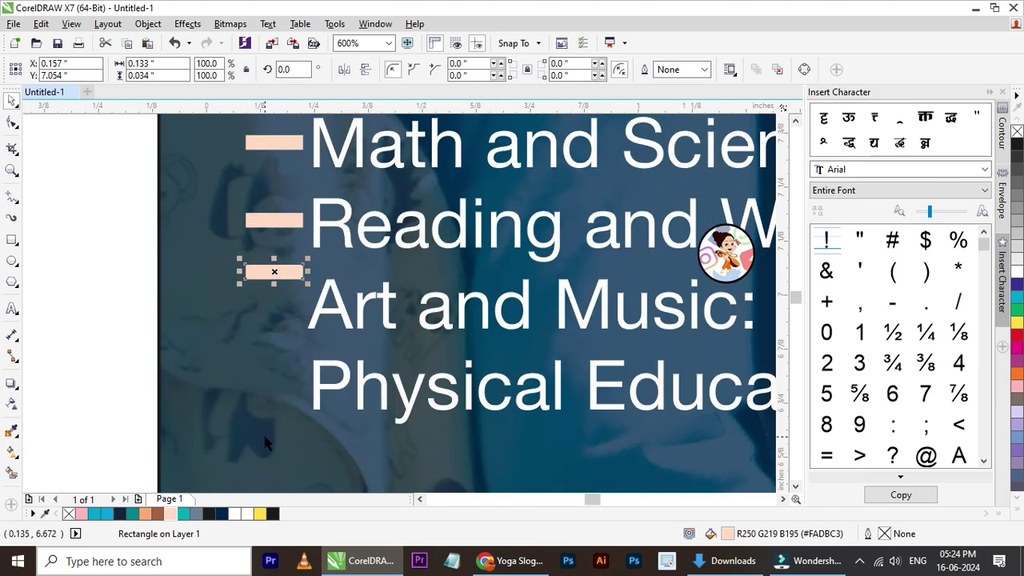
{"action": "key", "text": "Down"}
{"action": "key", "text": "Down"}
{"action": "key", "text": "Down"}
{"action": "key", "text": "Down"}
{"action": "key", "text": "Down"}
{"action": "key", "text": "Down"}
{"action": "key", "text": "Down"}
{"action": "key", "text": "Down"}
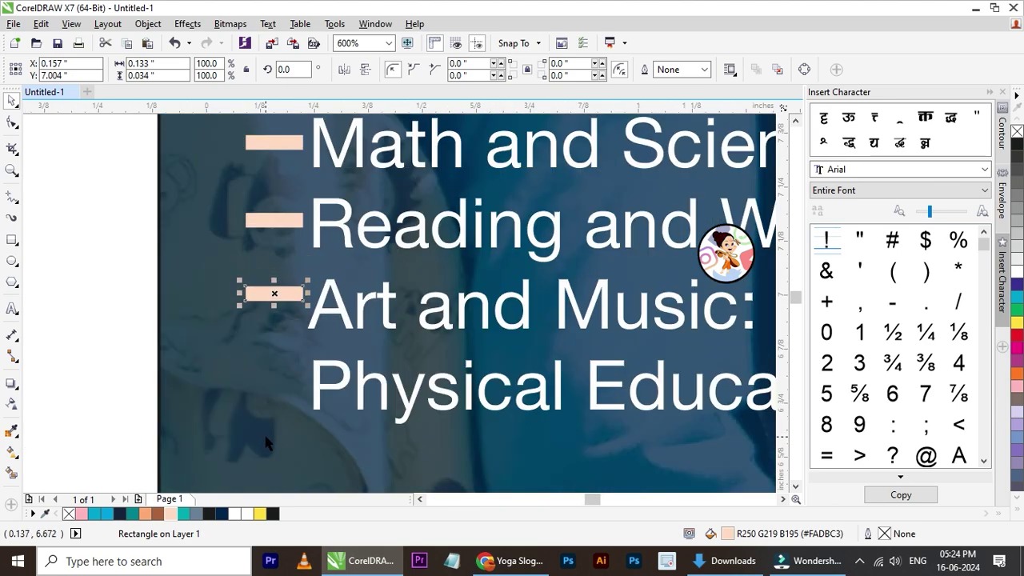
{"action": "key", "text": "Down"}
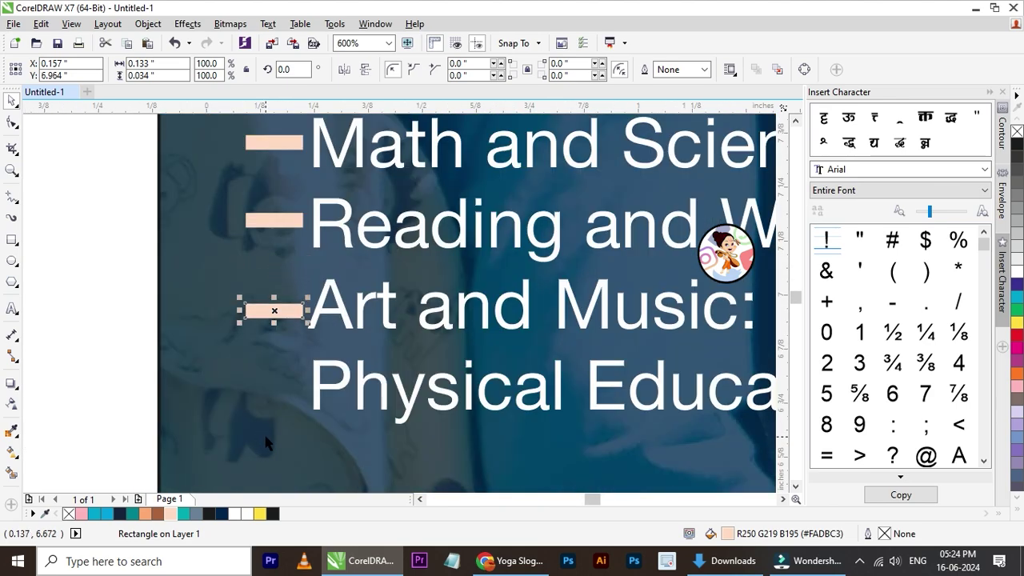
{"action": "key", "text": "Up"}
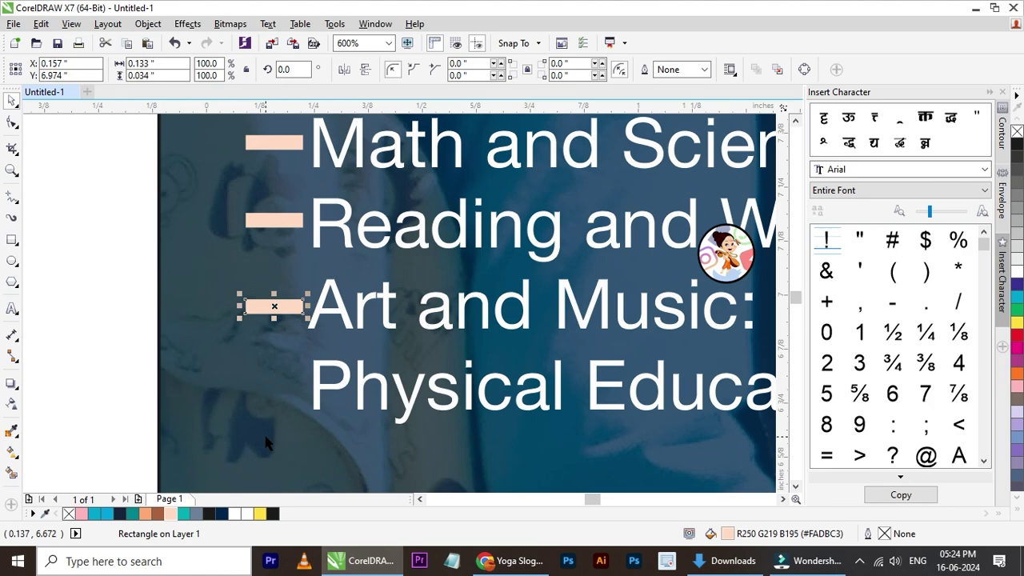
{"action": "scroll", "coordinate": [290, 376], "scroll_direction": "down", "scroll_amount": 3}
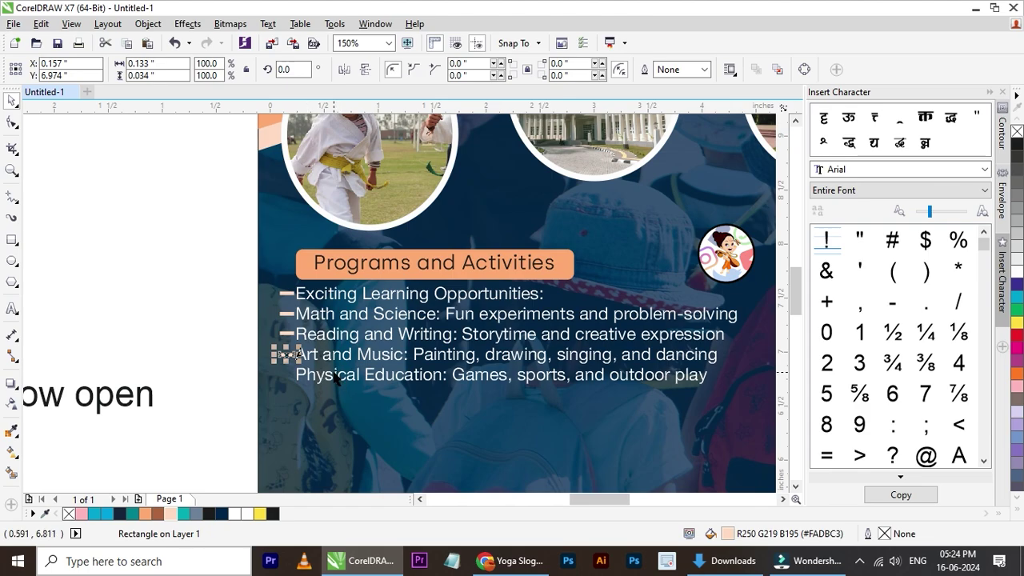
{"action": "left_click", "coordinate": [227, 258]}
{"action": "left_click_drag", "start_coordinate": [206, 245], "coordinate": [308, 369]}
{"action": "key", "text": "Delete"}
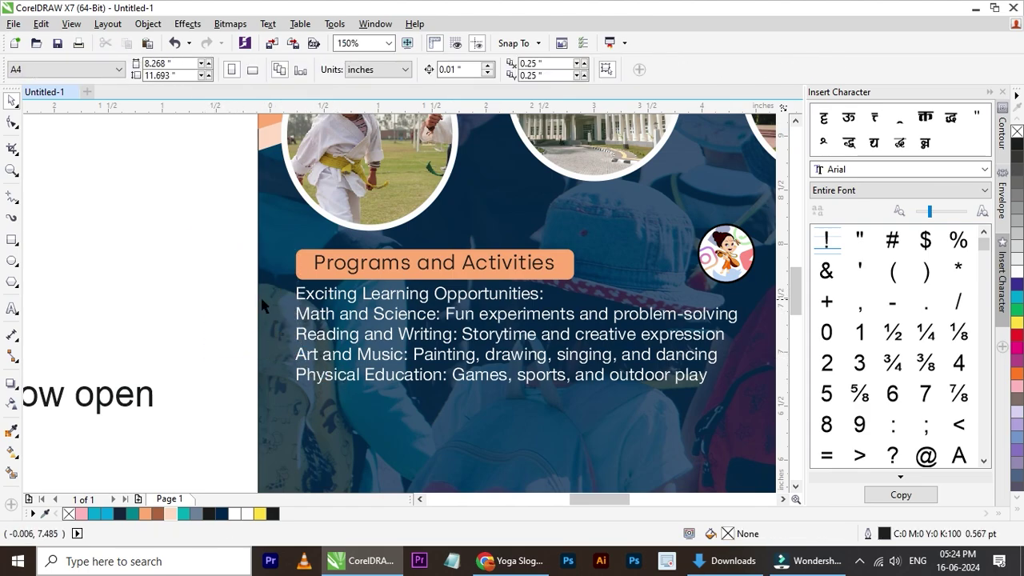
- Move the '2024 Admission Now open' text just above the flyer
{"action": "scroll", "coordinate": [264, 304], "scroll_direction": "down", "scroll_amount": 2}
{"action": "scroll", "coordinate": [264, 305], "scroll_direction": "up", "scroll_amount": 1}
{"action": "scroll", "coordinate": [265, 279], "scroll_direction": "down", "scroll_amount": 1}
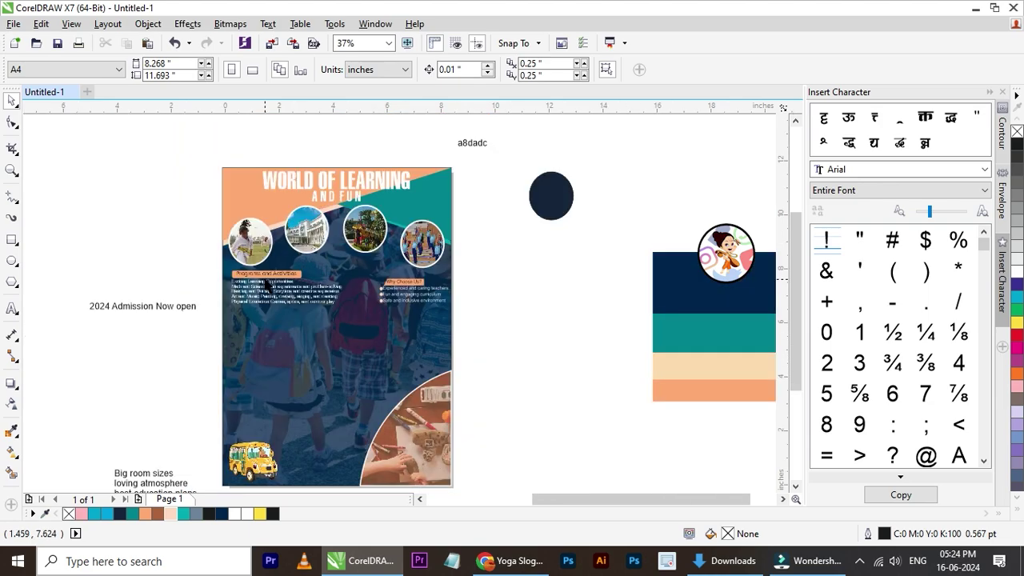
{"action": "left_click_drag", "start_coordinate": [192, 307], "coordinate": [392, 155]}
{"action": "scroll", "coordinate": [392, 154], "scroll_direction": "up", "scroll_amount": 1}
- Change the heading font to Onely Sans after trying Kruti Dev 560
{"action": "left_click", "coordinate": [405, 70]}
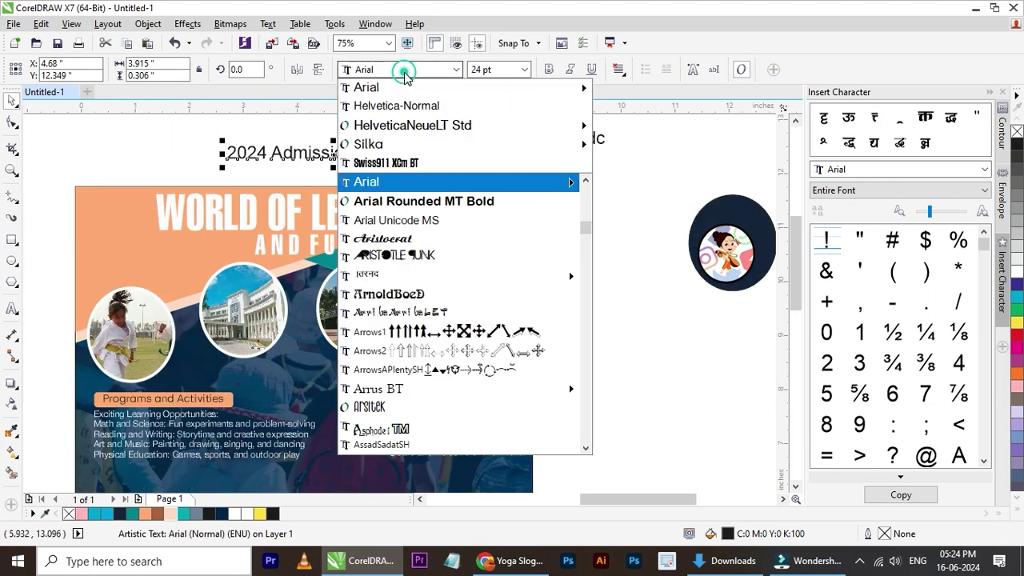
{"action": "type", "text": "ki"}
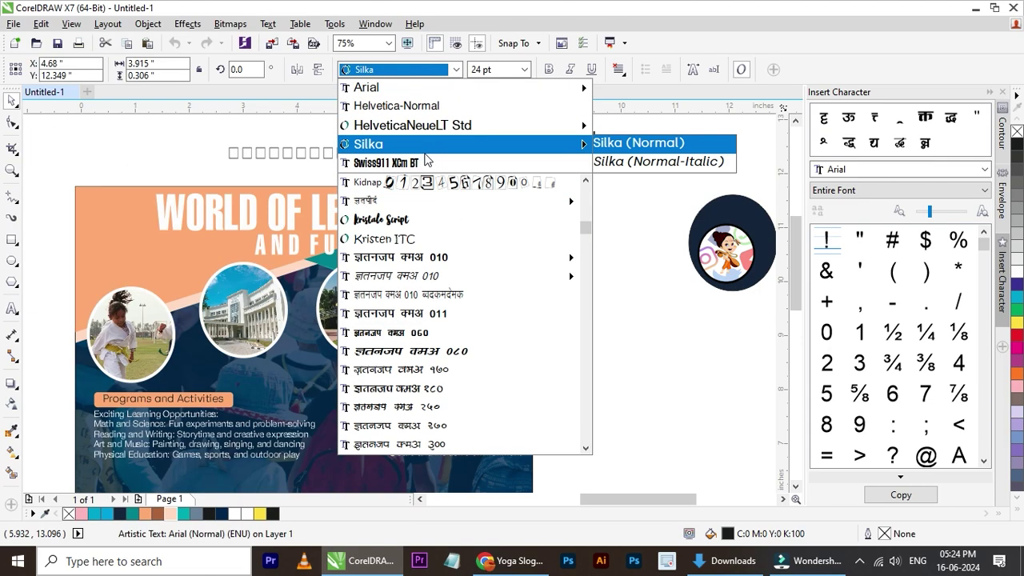
{"action": "scroll", "coordinate": [414, 232], "scroll_direction": "down", "scroll_amount": 4}
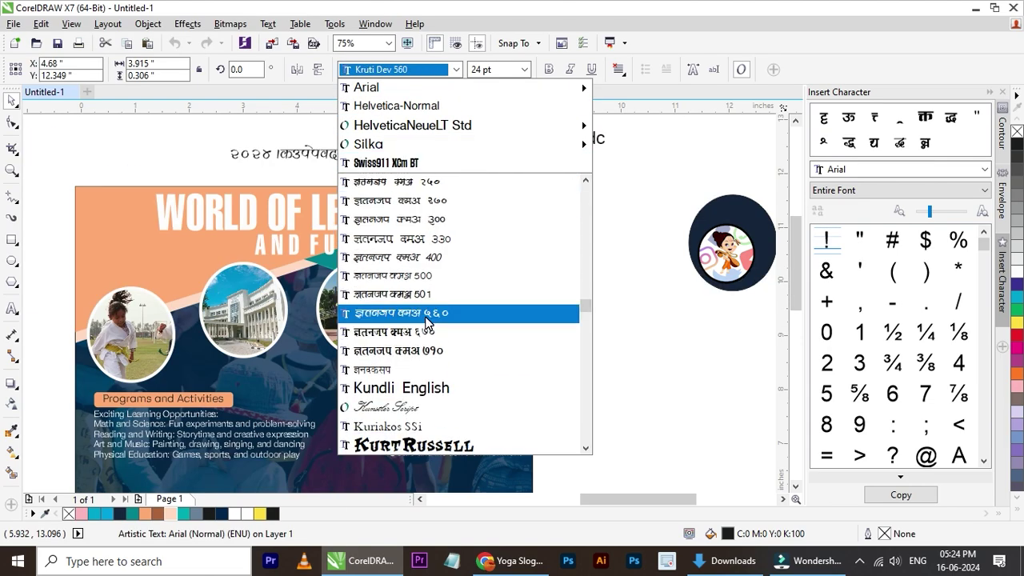
{"action": "left_click", "coordinate": [425, 314]}
{"action": "left_click", "coordinate": [432, 69]}
{"action": "scroll", "coordinate": [512, 256], "scroll_direction": "down", "scroll_amount": 5}
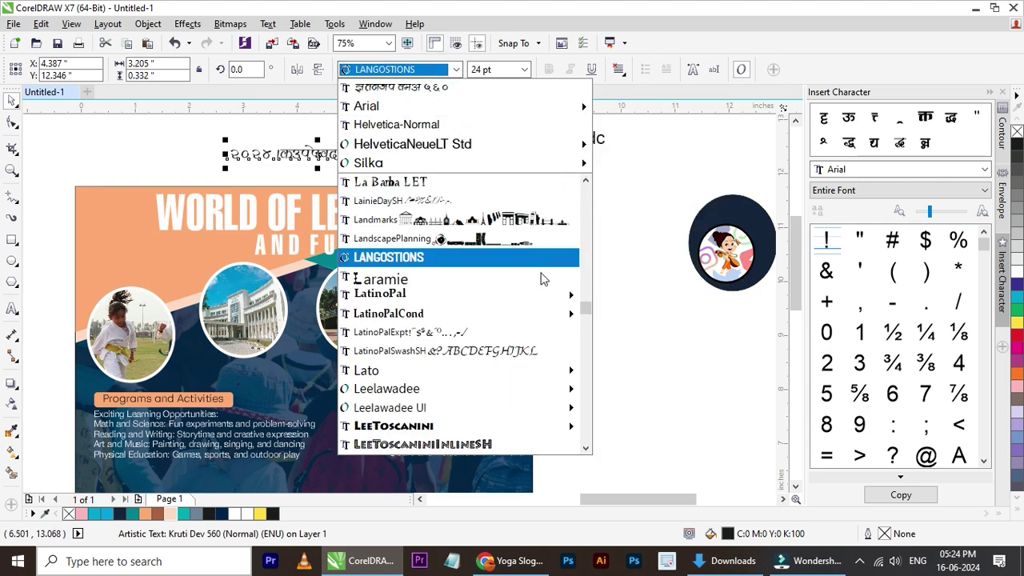
{"action": "mouse_move", "coordinate": [588, 314]}
{"action": "left_click_drag", "start_coordinate": [588, 318], "coordinate": [586, 335]}
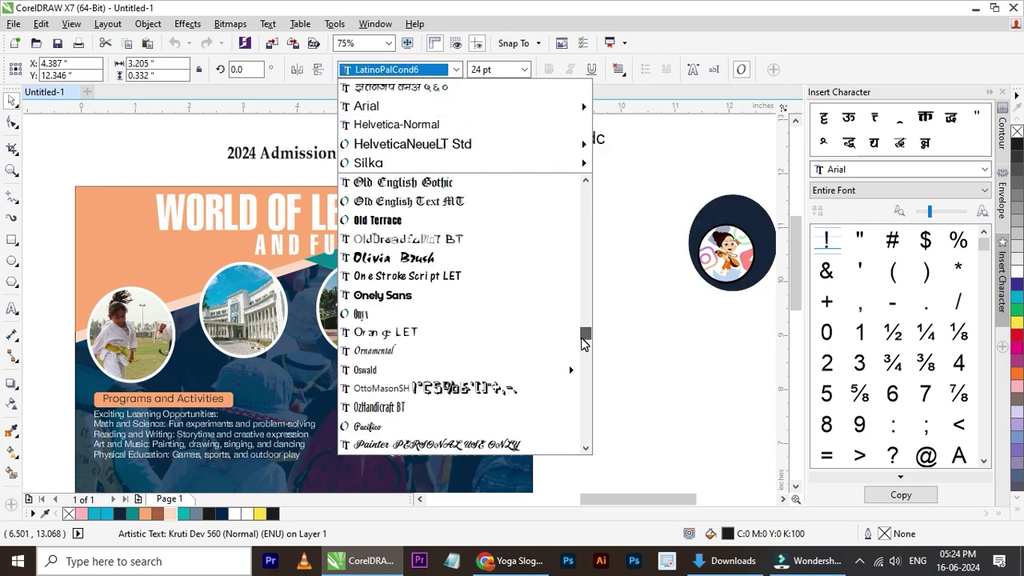
{"action": "left_click", "coordinate": [424, 295]}
{"action": "scroll", "coordinate": [420, 157], "scroll_direction": "up", "scroll_amount": 2}
{"action": "scroll", "coordinate": [375, 162], "scroll_direction": "down", "scroll_amount": 2}
{"action": "scroll", "coordinate": [295, 162], "scroll_direction": "up", "scroll_amount": 2}
{"action": "scroll", "coordinate": [296, 162], "scroll_direction": "down", "scroll_amount": 2}
- Try dragging the heading onto the poster
{"action": "left_click_drag", "start_coordinate": [295, 163], "coordinate": [359, 144]}
{"action": "scroll", "coordinate": [359, 144], "scroll_direction": "down", "scroll_amount": 2}
{"action": "scroll", "coordinate": [245, 209], "scroll_direction": "up", "scroll_amount": 2}
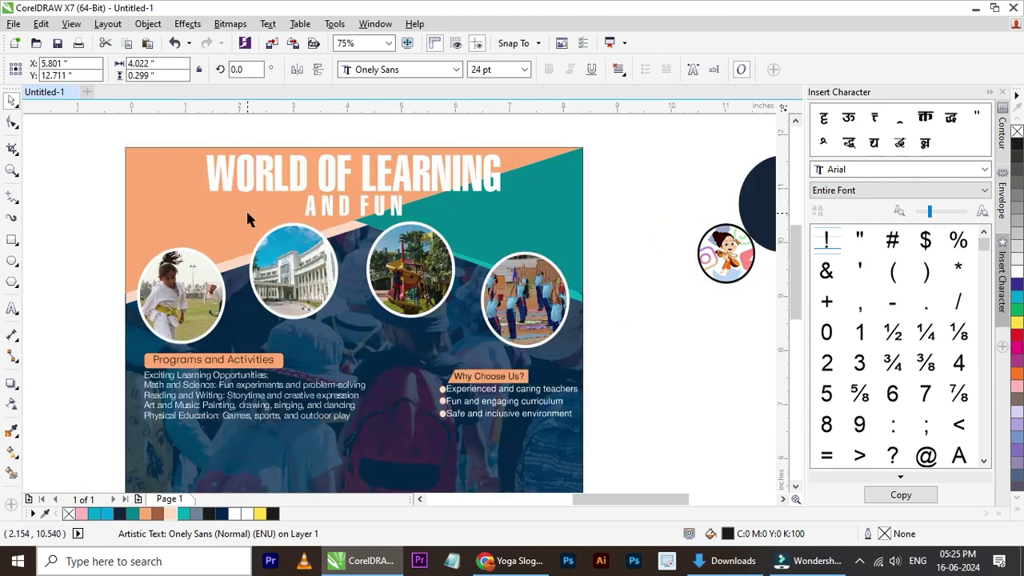
{"action": "scroll", "coordinate": [150, 222], "scroll_direction": "down", "scroll_amount": 3}
{"action": "scroll", "coordinate": [180, 225], "scroll_direction": "up", "scroll_amount": 2}
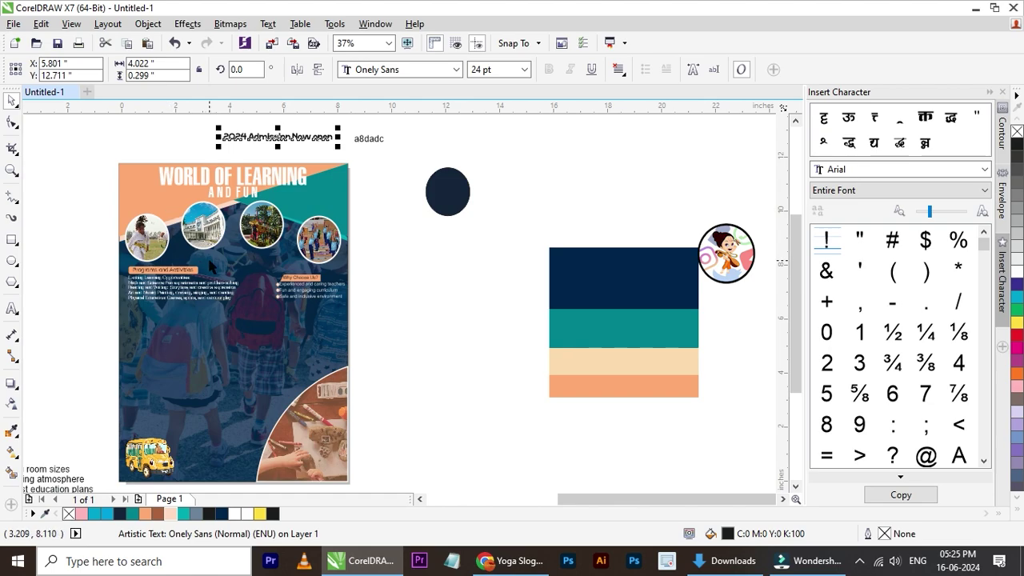
- Nudge all of the poster's text blocks down
{"action": "scroll", "coordinate": [182, 294], "scroll_direction": "up", "scroll_amount": 1}
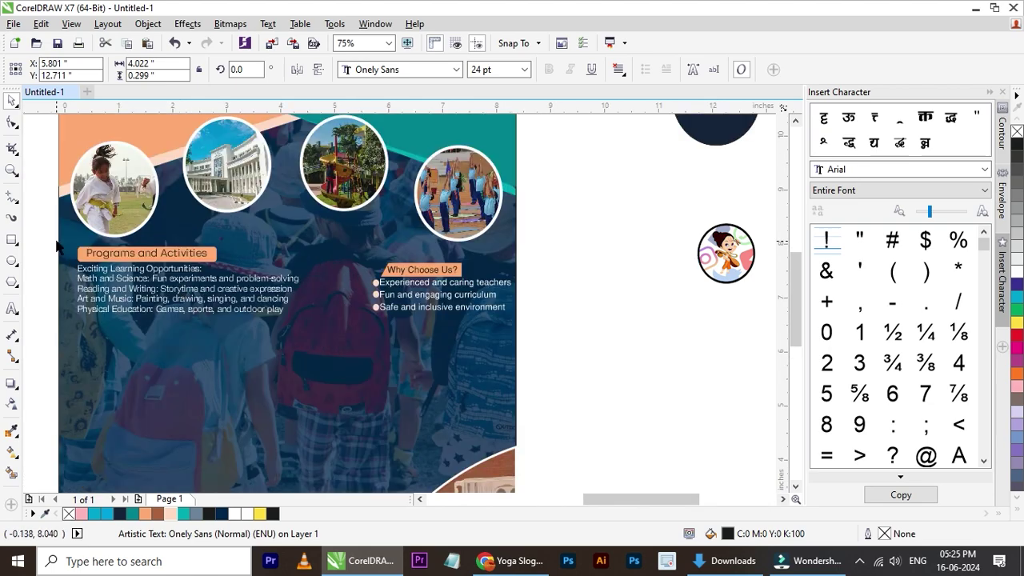
{"action": "left_click_drag", "start_coordinate": [35, 234], "coordinate": [532, 336]}
{"action": "key", "text": "Down"}
{"action": "key", "text": "Down"}
{"action": "key", "text": "Down"}
{"action": "key", "text": "Down"}
{"action": "key", "text": "Down"}
{"action": "key", "text": "Down"}
{"action": "key", "text": "Down"}
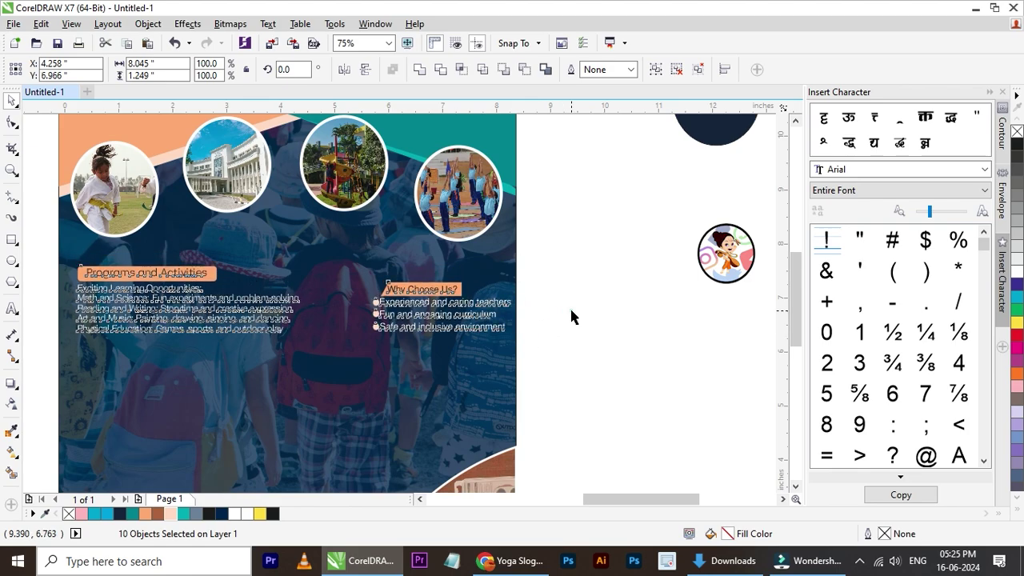
{"action": "left_click", "coordinate": [571, 316]}
{"action": "scroll", "coordinate": [288, 328], "scroll_direction": "down", "scroll_amount": 2}
{"action": "scroll", "coordinate": [294, 274], "scroll_direction": "up", "scroll_amount": 1}
- Place the heading just below the photo circles and fill it light peach
{"action": "left_click_drag", "start_coordinate": [337, 240], "coordinate": [291, 367]}
{"action": "scroll", "coordinate": [291, 380], "scroll_direction": "up", "scroll_amount": 1}
{"action": "scroll", "coordinate": [291, 380], "scroll_direction": "up", "scroll_amount": 1}
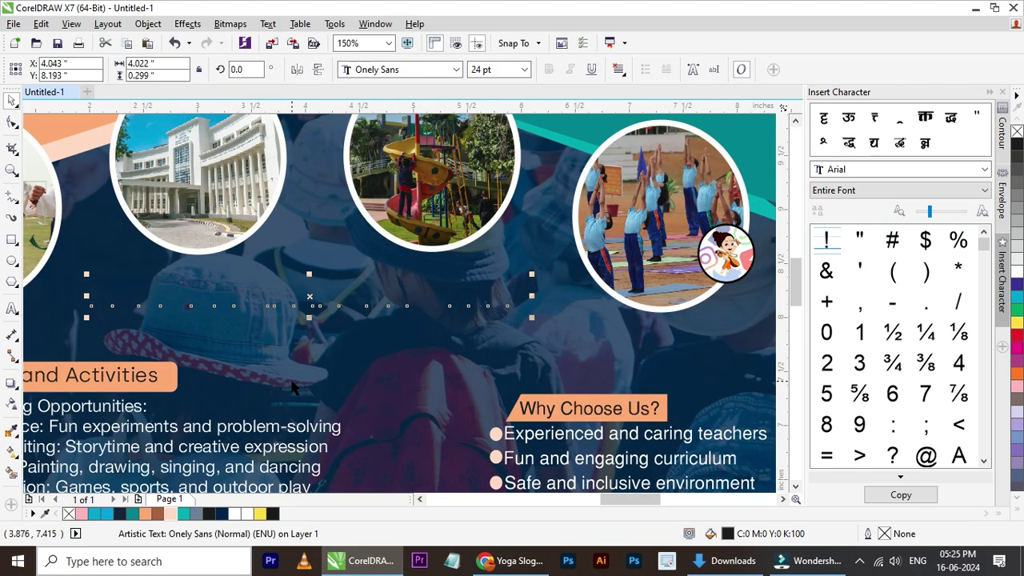
{"action": "key", "text": "Up"}
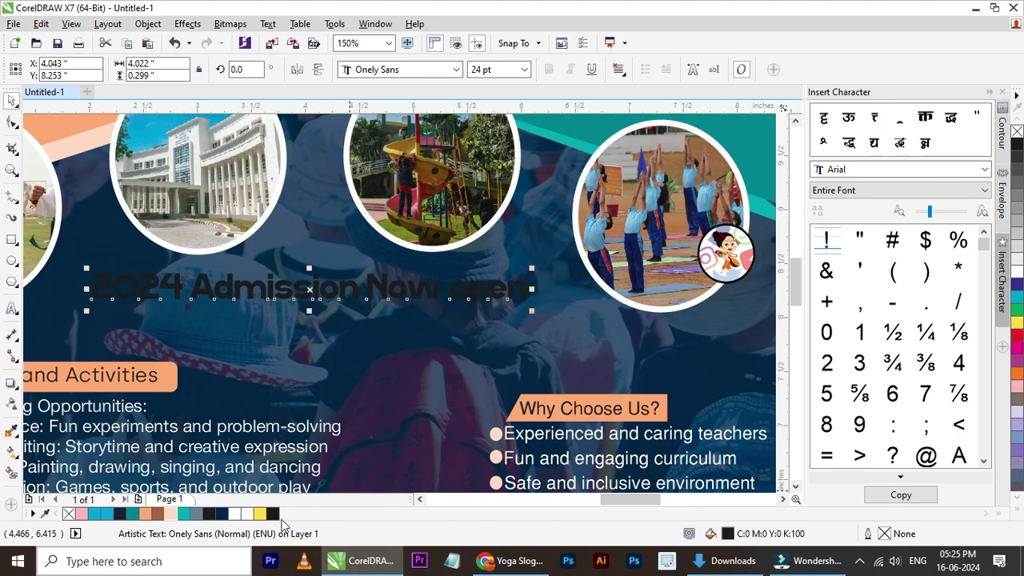
{"action": "left_click", "coordinate": [145, 513]}
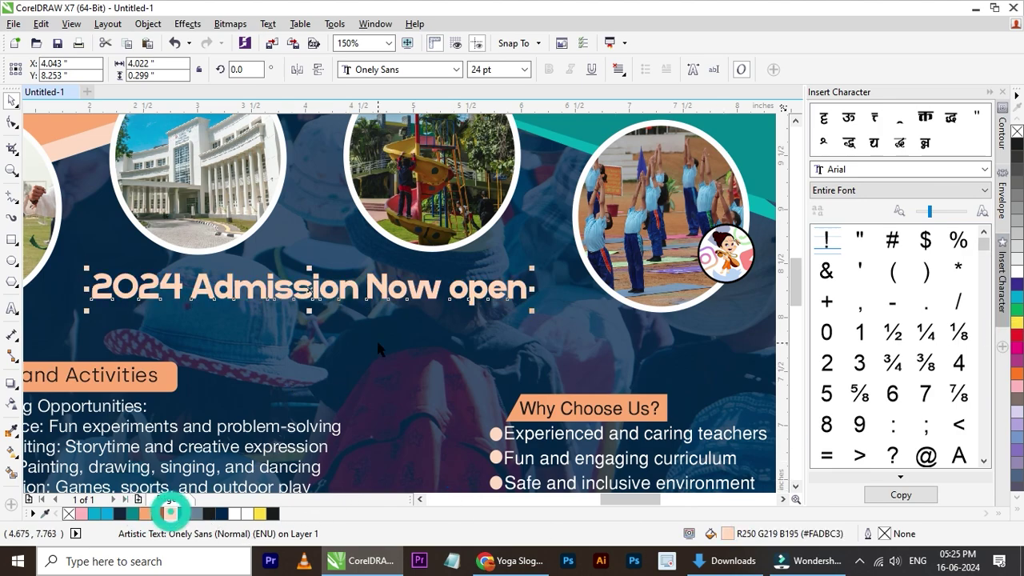
{"action": "scroll", "coordinate": [324, 274], "scroll_direction": "down", "scroll_amount": 1}
{"action": "scroll", "coordinate": [324, 274], "scroll_direction": "down", "scroll_amount": 1}
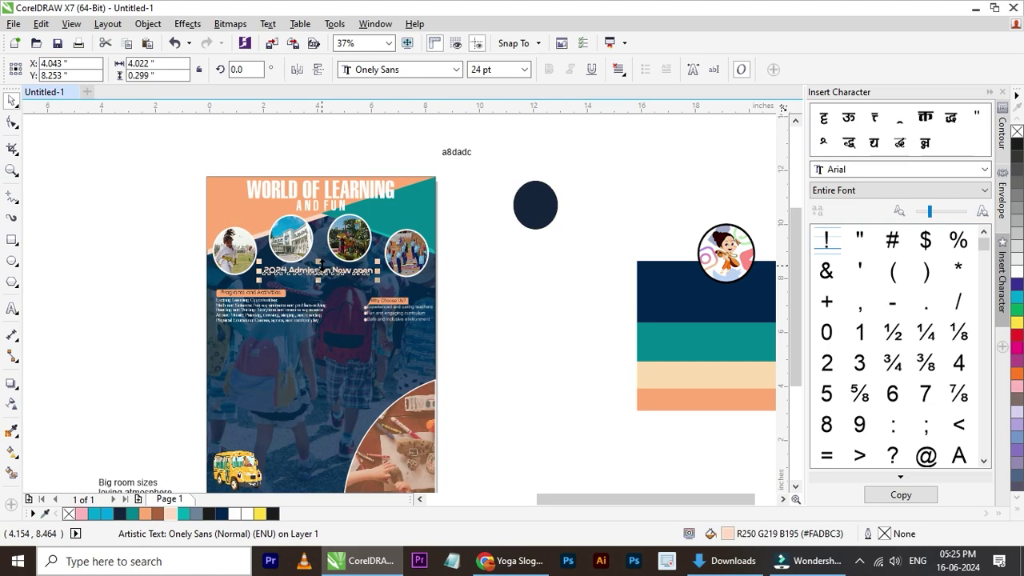
{"action": "scroll", "coordinate": [345, 282], "scroll_direction": "up", "scroll_amount": 2}
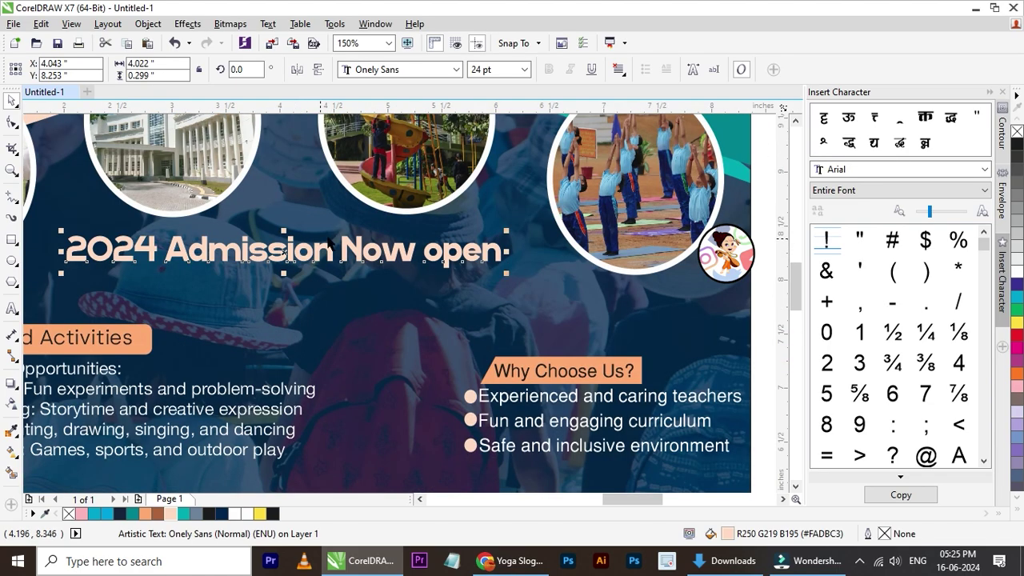
{"action": "double_click", "coordinate": [342, 244]}
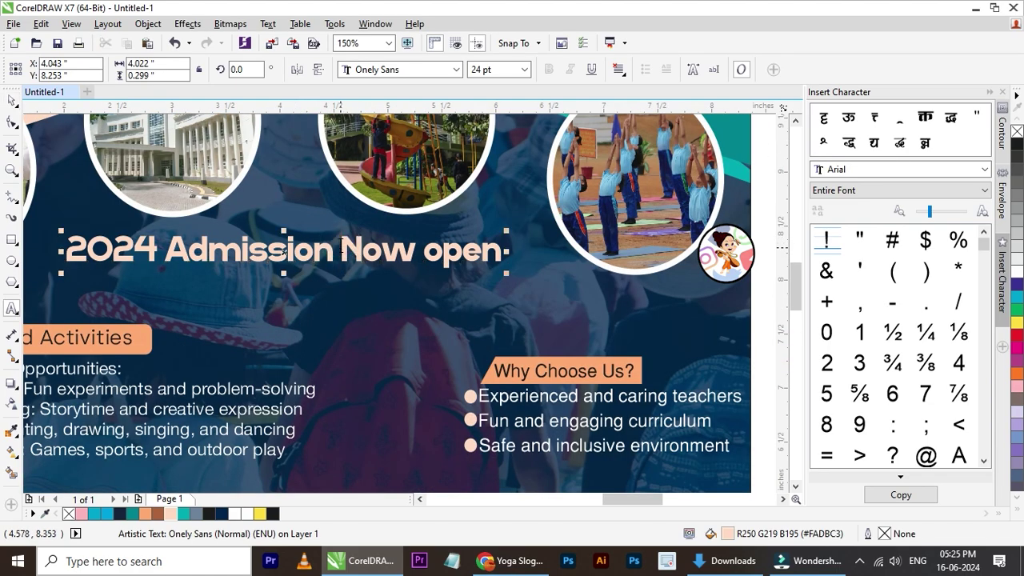
- Cut 'Now open' from the heading and make it a separate copied line below
{"action": "key", "text": "shift+End"}
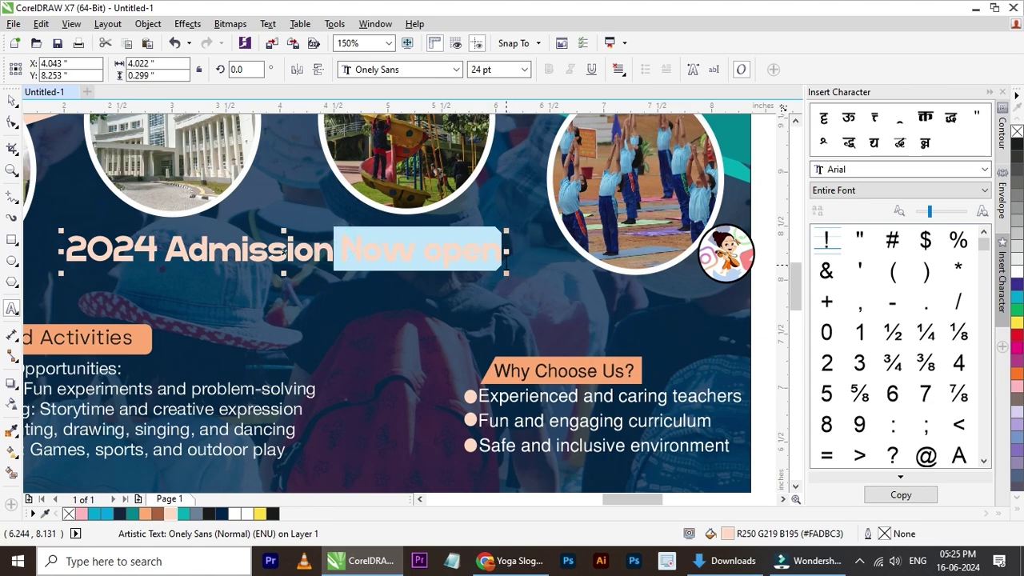
{"action": "key", "text": "Delete"}
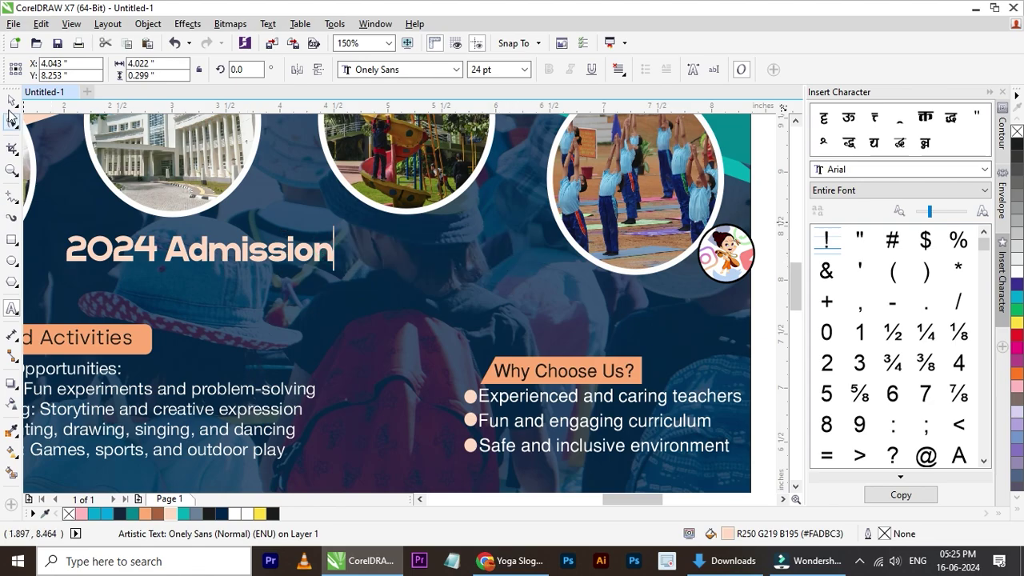
{"action": "left_click", "coordinate": [12, 101]}
{"action": "left_click_drag", "start_coordinate": [316, 256], "coordinate": [412, 308]}
{"action": "triple_click", "coordinate": [412, 308]}
{"action": "type", "text": "Now open"}
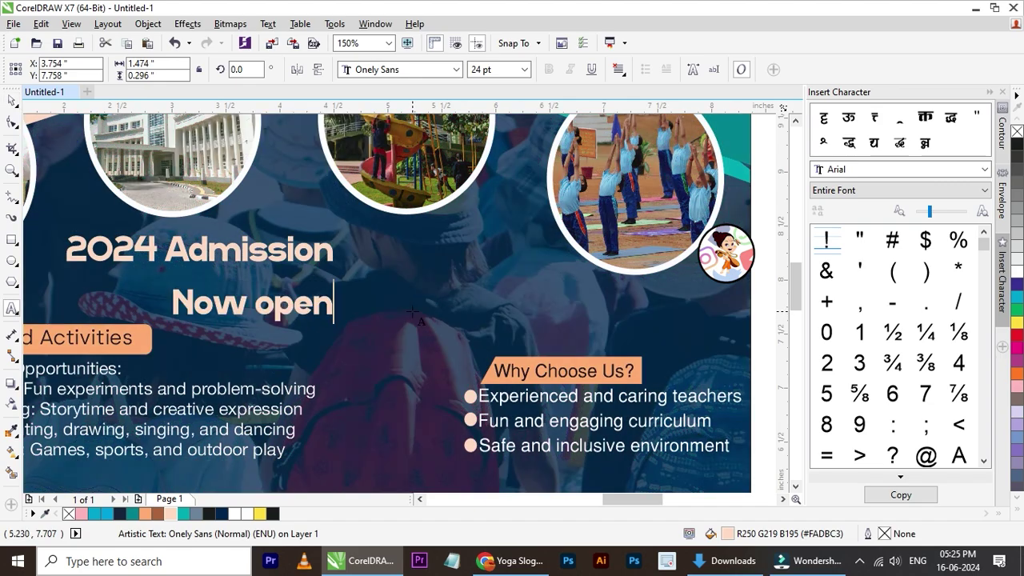
{"action": "left_click", "coordinate": [12, 101]}
- Enlarge '2024 Admission' above 'Now open' and change it to UPPERCASE
{"action": "left_click", "coordinate": [336, 251]}
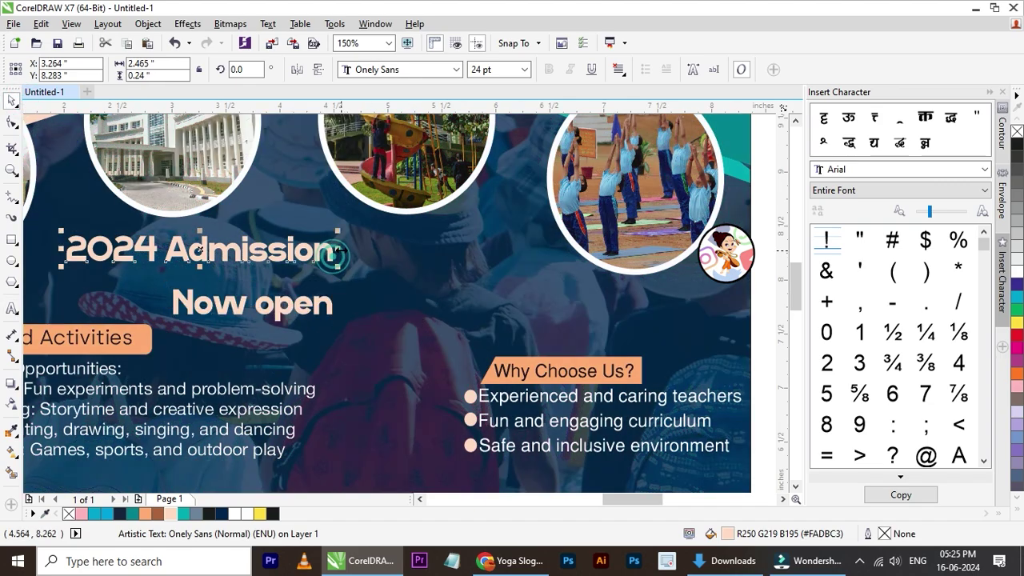
{"action": "left_click_drag", "start_coordinate": [338, 231], "coordinate": [517, 176]}
{"action": "left_click_drag", "start_coordinate": [473, 249], "coordinate": [500, 261]}
{"action": "double_click", "coordinate": [499, 261]}
{"action": "key", "text": "ctrl+a"}
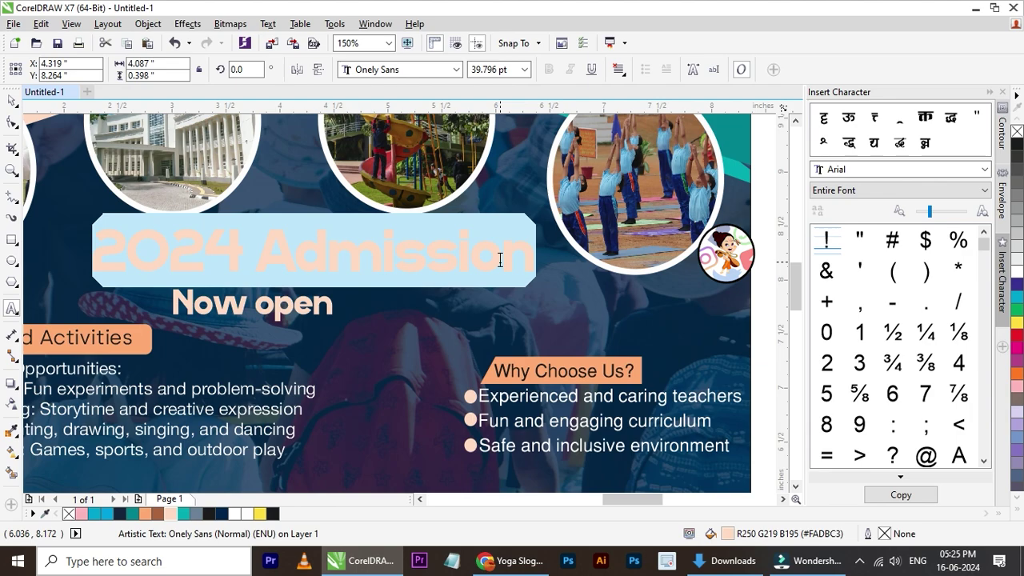
{"action": "key", "text": "shift+F3"}
{"action": "left_click", "coordinate": [436, 266]}
{"action": "left_click", "coordinate": [443, 328]}
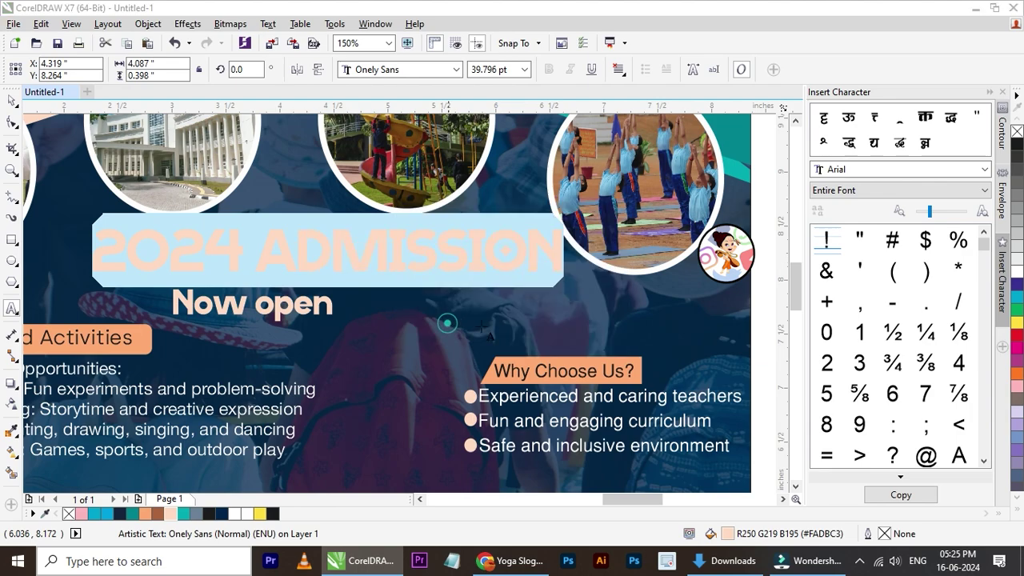
{"action": "left_click", "coordinate": [12, 100]}
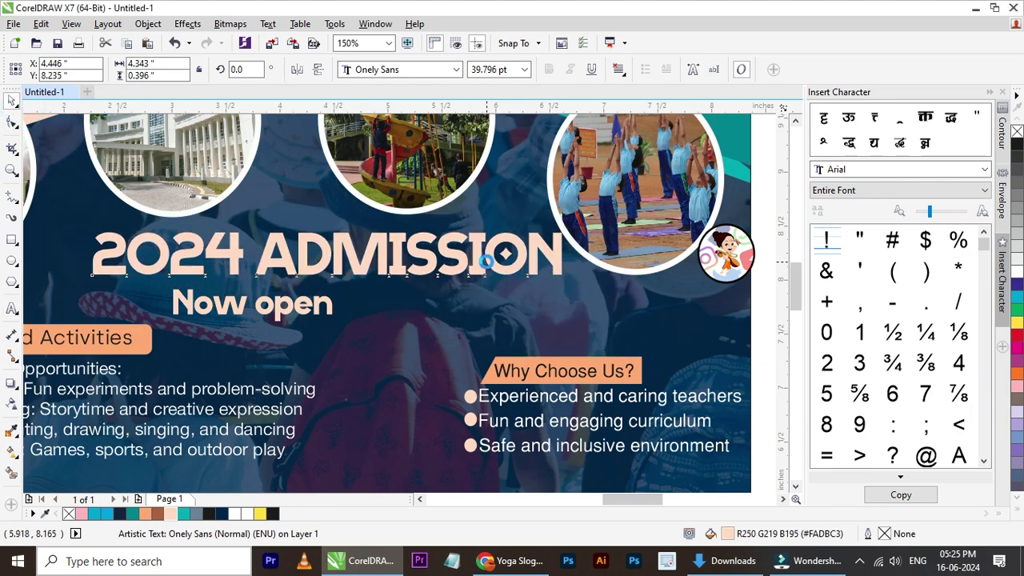
{"action": "scroll", "coordinate": [347, 240], "scroll_direction": "down", "scroll_amount": 2}
{"action": "left_click", "coordinate": [512, 276], "text": "shift"}
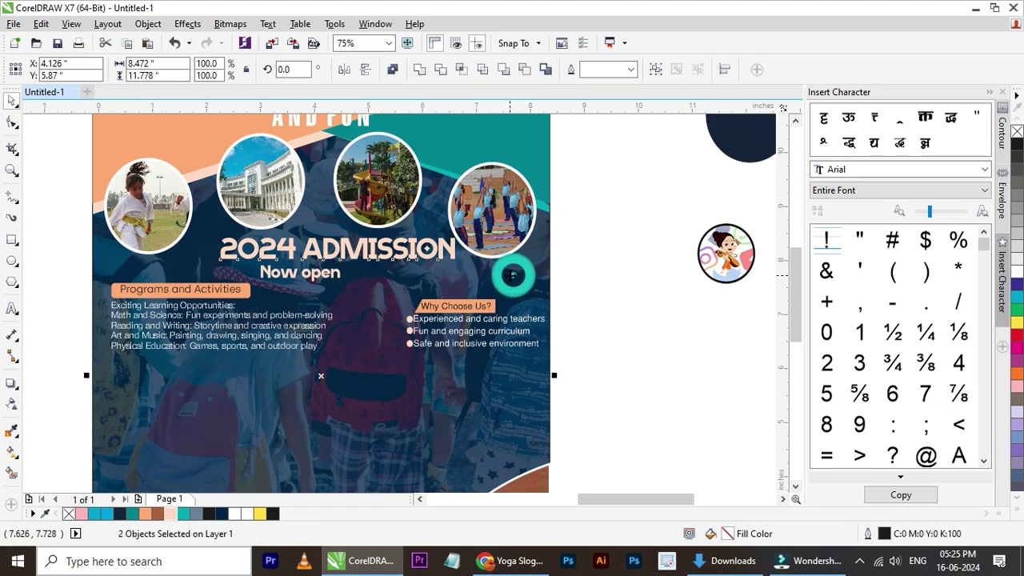
{"action": "left_click", "coordinate": [630, 286]}
{"action": "scroll", "coordinate": [306, 264], "scroll_direction": "up", "scroll_amount": 2}
{"action": "left_click", "coordinate": [319, 287]}
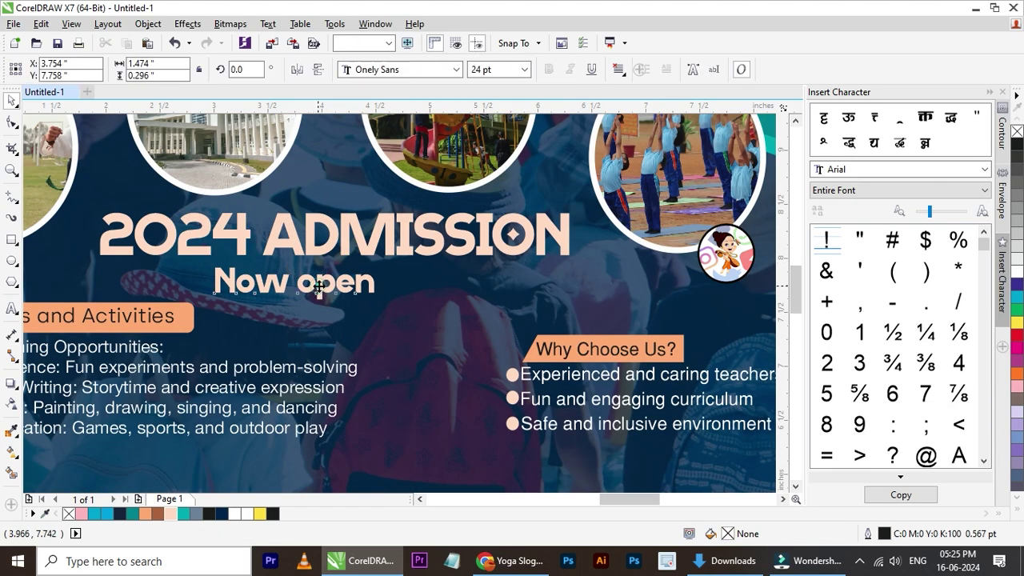
- Centre 'Now open' under 2024 ADMISSION and change it to UPPERCASE
{"action": "left_click_drag", "start_coordinate": [319, 286], "coordinate": [394, 284]}
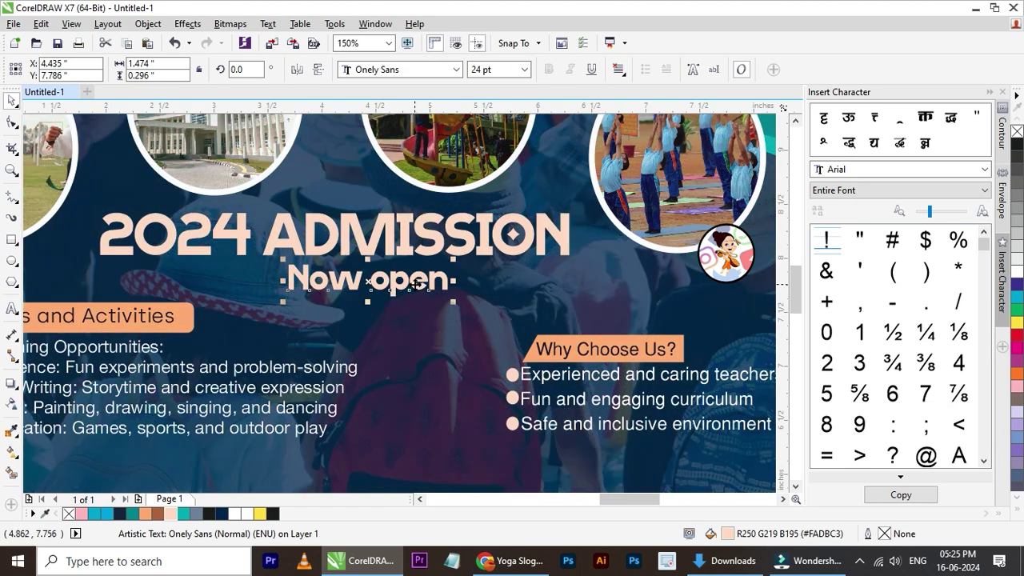
{"action": "double_click", "coordinate": [413, 281]}
{"action": "triple_click", "coordinate": [416, 282]}
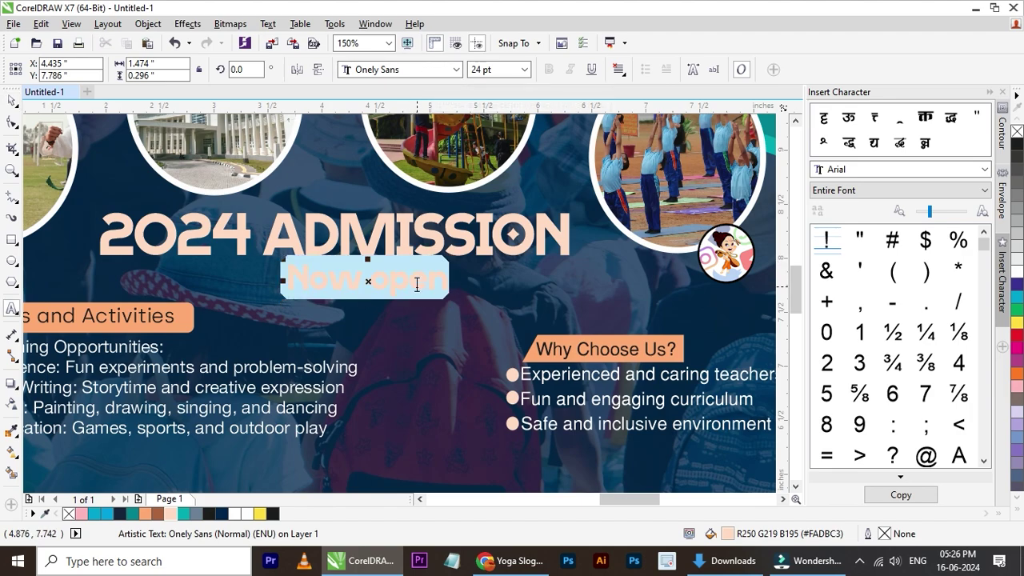
{"action": "key", "text": "shift+F3"}
{"action": "left_click", "coordinate": [432, 265]}
{"action": "left_click", "coordinate": [442, 330]}
{"action": "left_click", "coordinate": [12, 100]}
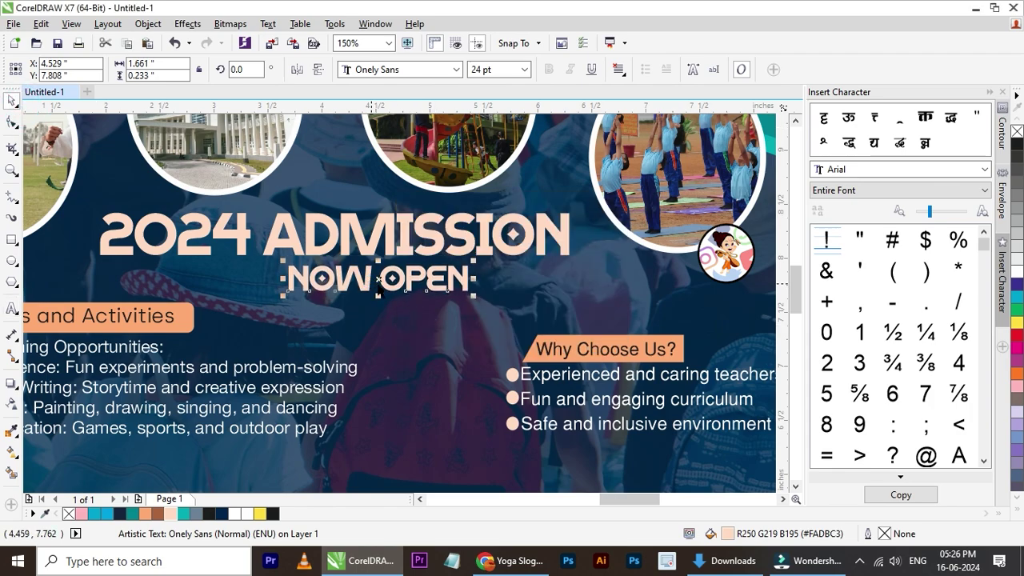
- Scale NOW OPEN up to about 26 pt beneath 2024 ADMISSION
{"action": "left_click", "coordinate": [389, 277]}
{"action": "scroll", "coordinate": [390, 277], "scroll_direction": "down", "scroll_amount": 1}
{"action": "left_click", "coordinate": [460, 260], "text": "shift"}
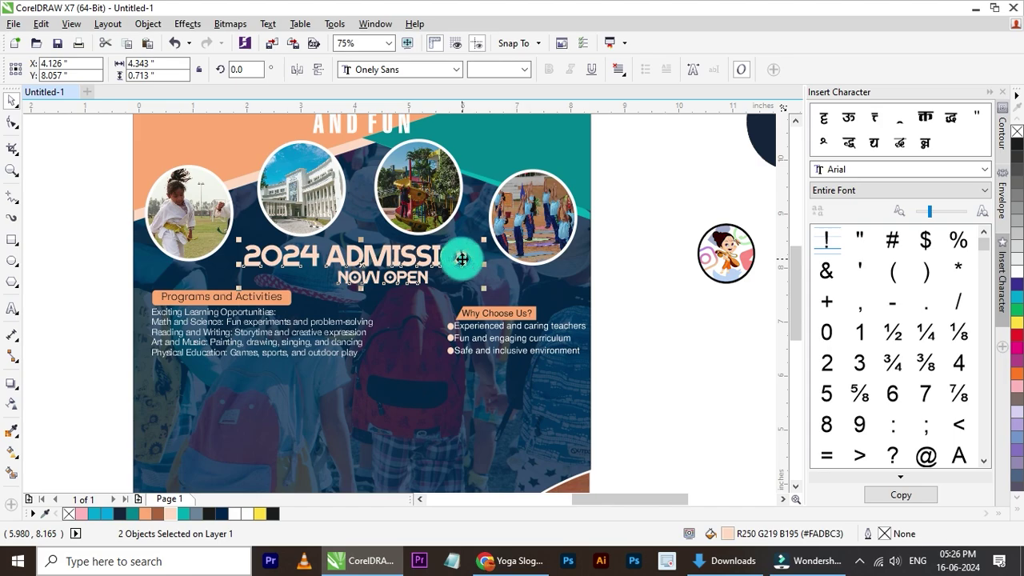
{"action": "left_click", "coordinate": [713, 292]}
{"action": "scroll", "coordinate": [416, 287], "scroll_direction": "up", "scroll_amount": 1}
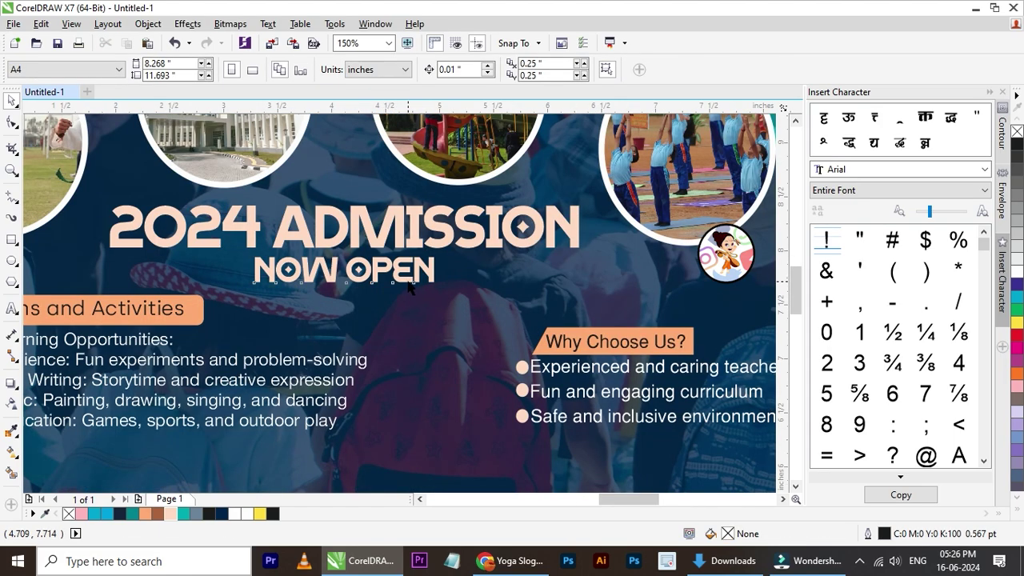
{"action": "left_click", "coordinate": [410, 286]}
{"action": "left_click_drag", "start_coordinate": [442, 287], "coordinate": [448, 248]}
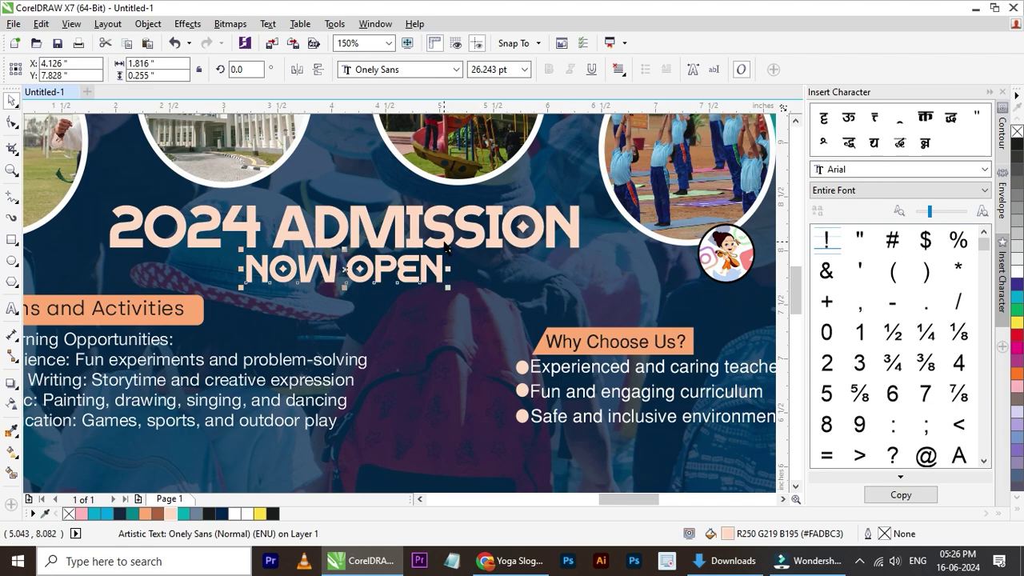
{"action": "left_click", "coordinate": [442, 235], "text": "shift"}
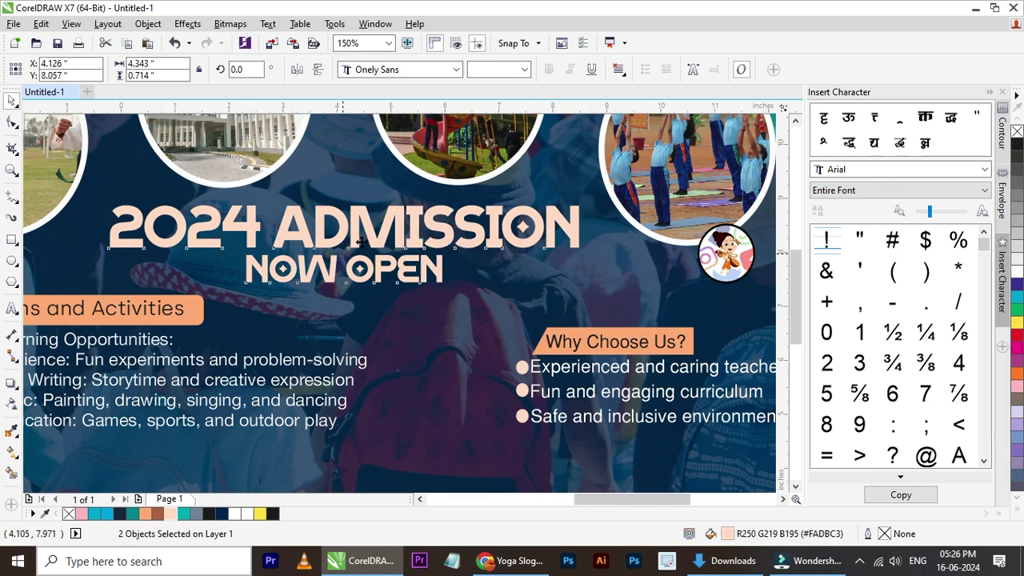
{"action": "scroll", "coordinate": [362, 241], "scroll_direction": "down", "scroll_amount": 1}
{"action": "left_click", "coordinate": [360, 264]}
{"action": "scroll", "coordinate": [360, 264], "scroll_direction": "up", "scroll_amount": 1}
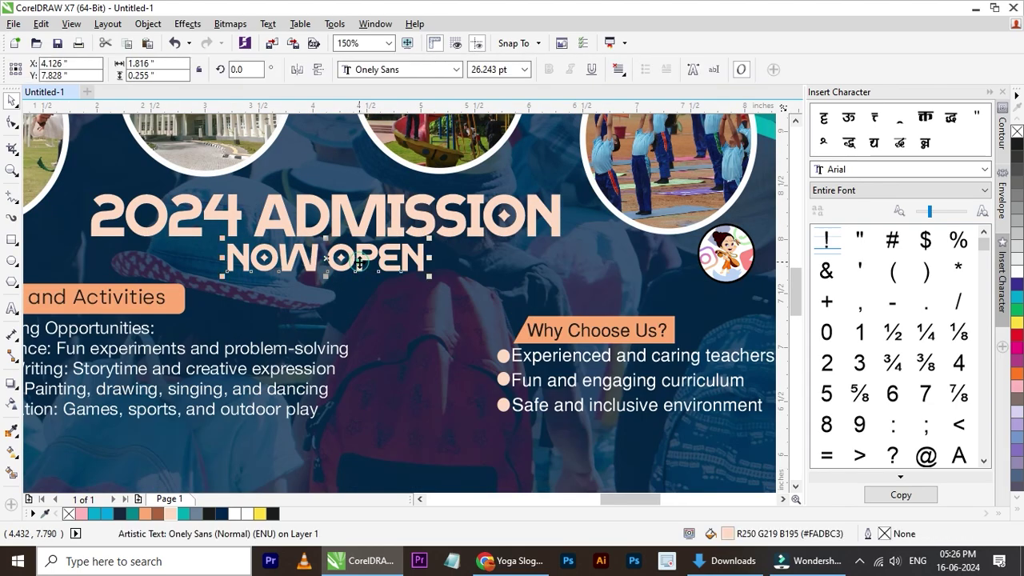
{"action": "scroll", "coordinate": [360, 264], "scroll_direction": "down", "scroll_amount": 2}
{"action": "left_click", "coordinate": [542, 290]}
{"action": "scroll", "coordinate": [308, 296], "scroll_direction": "up", "scroll_amount": 1}
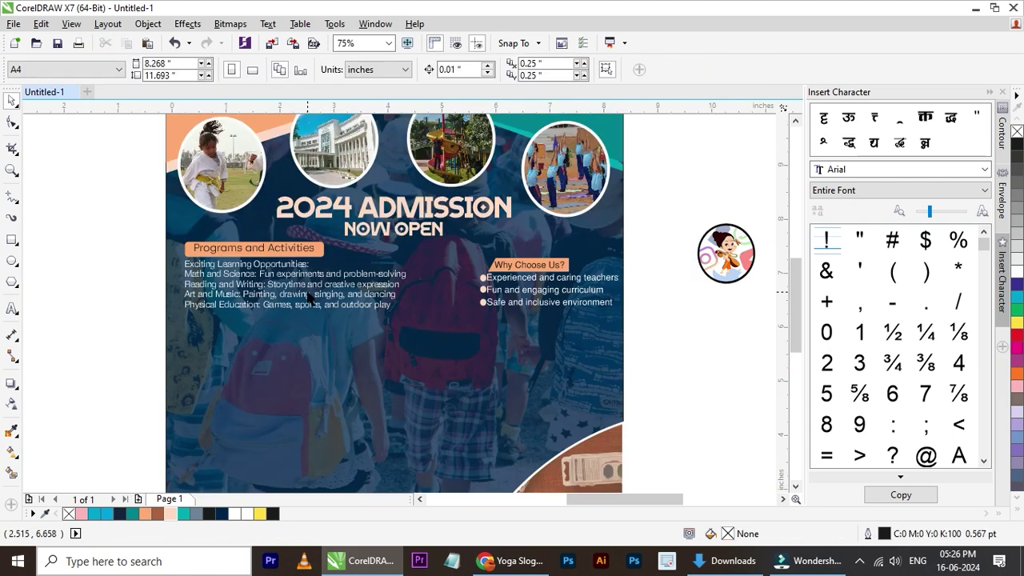
{"action": "scroll", "coordinate": [352, 210], "scroll_direction": "up", "scroll_amount": 1}
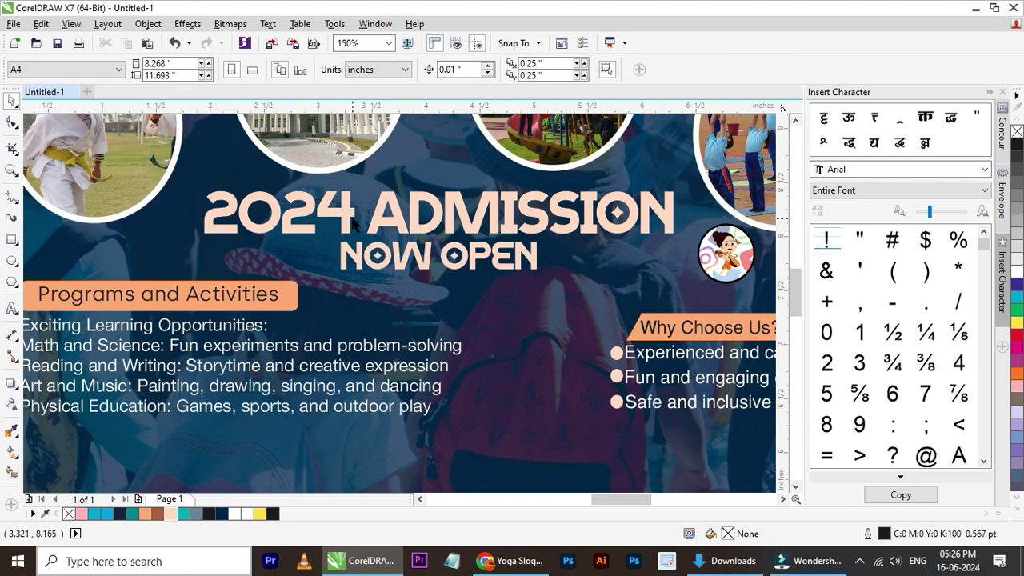
- Colour the year 2024 in the heading yellow
{"action": "double_click", "coordinate": [353, 222]}
{"action": "left_click_drag", "start_coordinate": [353, 223], "coordinate": [237, 224]}
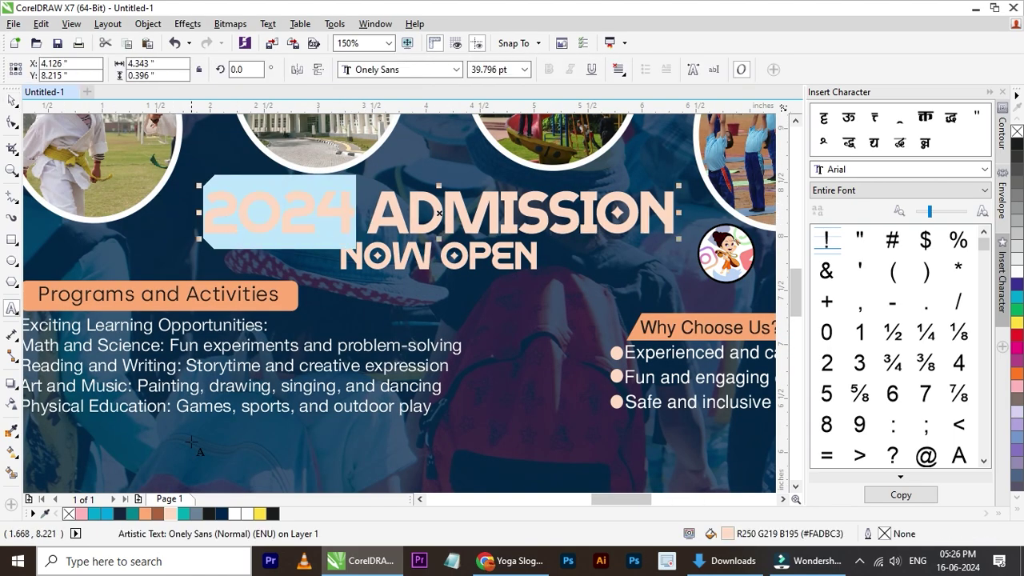
{"action": "left_click", "coordinate": [261, 516]}
{"action": "left_click", "coordinate": [9, 100]}
{"action": "scroll", "coordinate": [212, 270], "scroll_direction": "down", "scroll_amount": 1}
{"action": "left_click", "coordinate": [640, 309]}
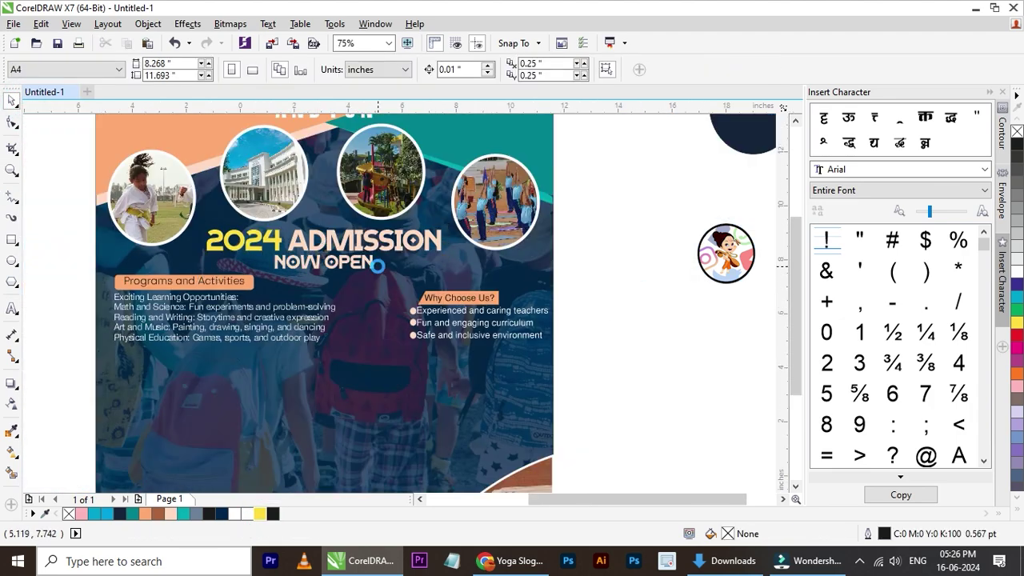
{"action": "scroll", "coordinate": [376, 265], "scroll_direction": "down", "scroll_amount": 1}
{"action": "scroll", "coordinate": [368, 270], "scroll_direction": "up", "scroll_amount": 1}
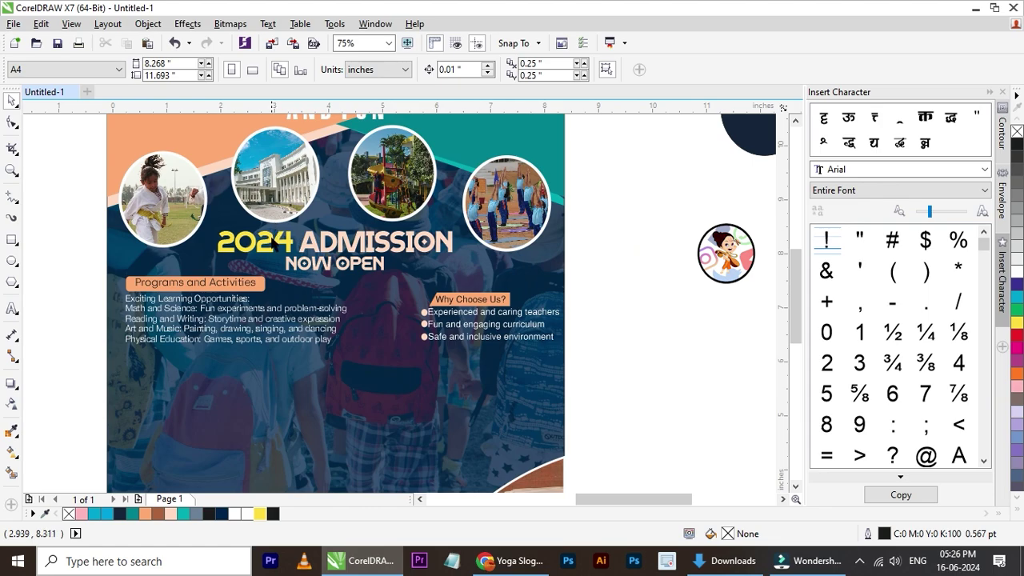
- Try colouring the word ADMISSION brown, then undo it
{"action": "double_click", "coordinate": [326, 249]}
{"action": "left_click_drag", "start_coordinate": [301, 240], "coordinate": [454, 240]}
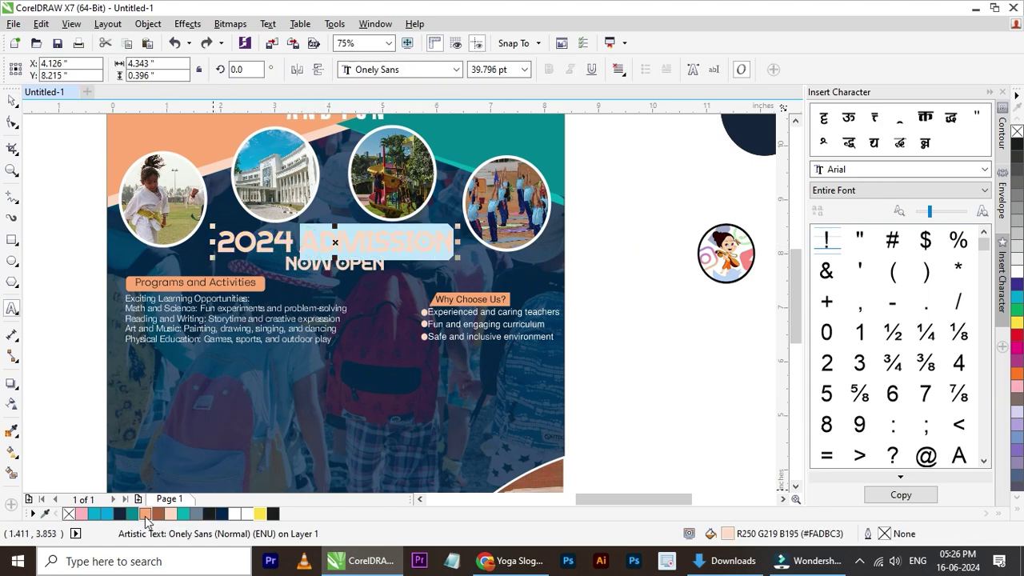
{"action": "scroll", "coordinate": [208, 480], "scroll_direction": "down", "scroll_amount": 3}
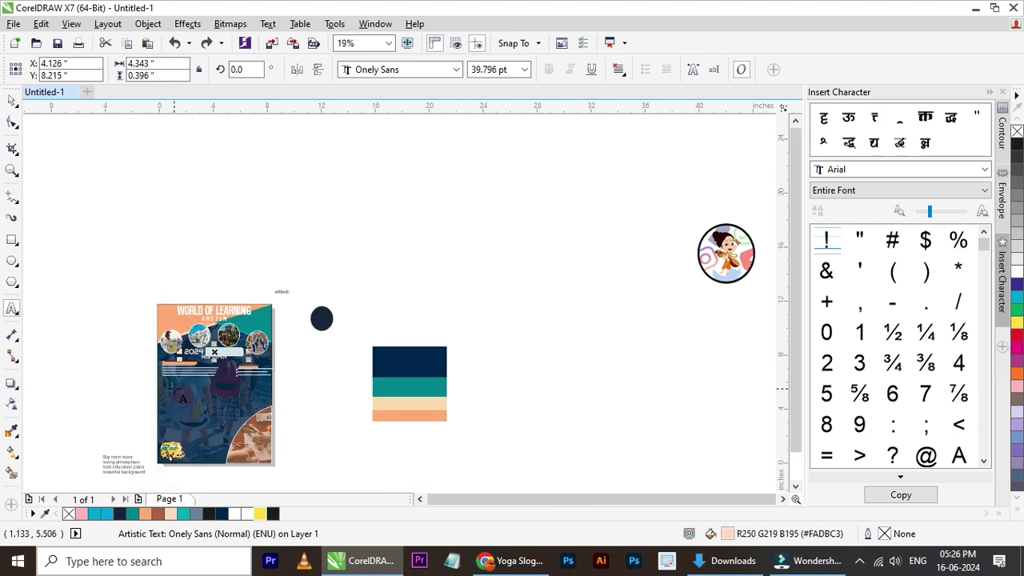
{"action": "scroll", "coordinate": [200, 488], "scroll_direction": "up", "scroll_amount": 2}
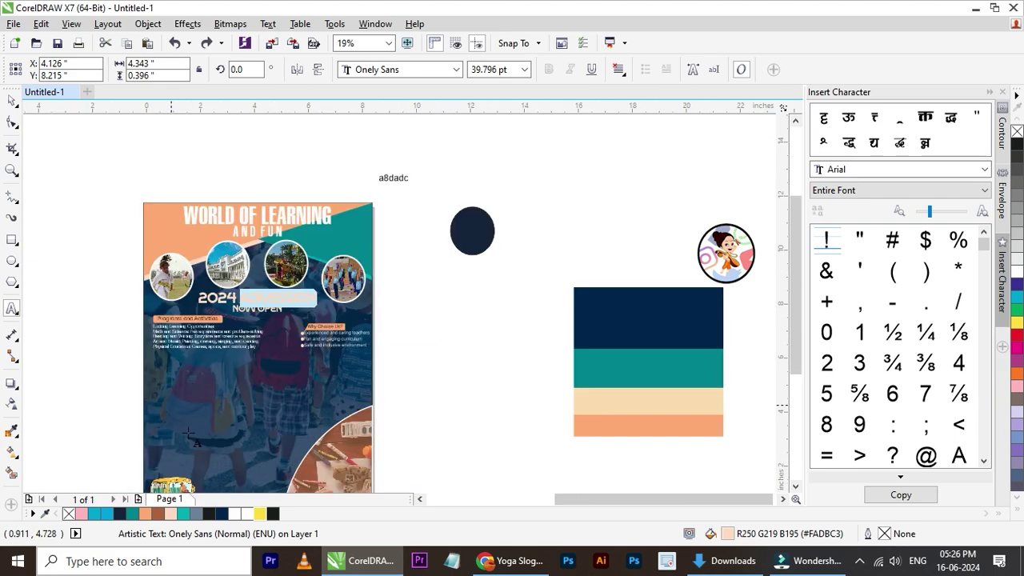
{"action": "left_click", "coordinate": [156, 513]}
{"action": "left_click", "coordinate": [16, 104]}
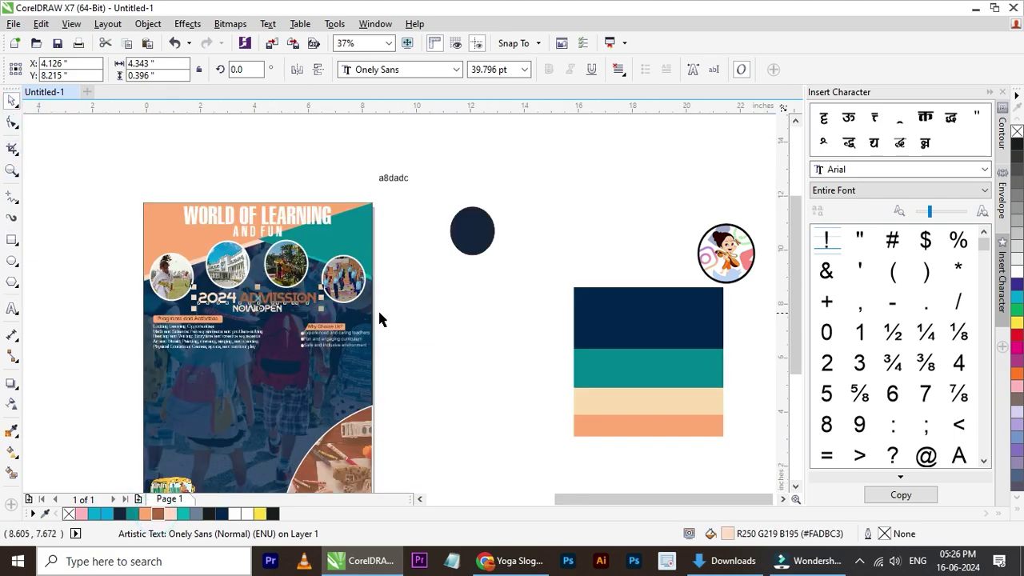
{"action": "scroll", "coordinate": [290, 318], "scroll_direction": "up", "scroll_amount": 1}
{"action": "key", "text": "ctrl+z"}
- Make the word ADMISSION white
{"action": "double_click", "coordinate": [290, 287]}
{"action": "left_click_drag", "start_coordinate": [191, 284], "coordinate": [346, 284]}
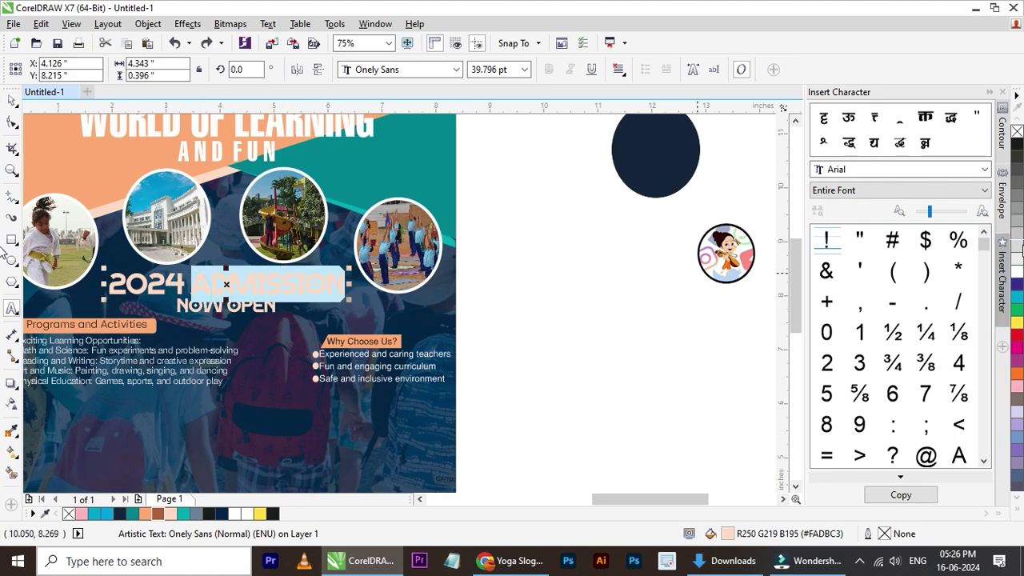
{"action": "left_click", "coordinate": [1017, 261]}
{"action": "left_click", "coordinate": [12, 100]}
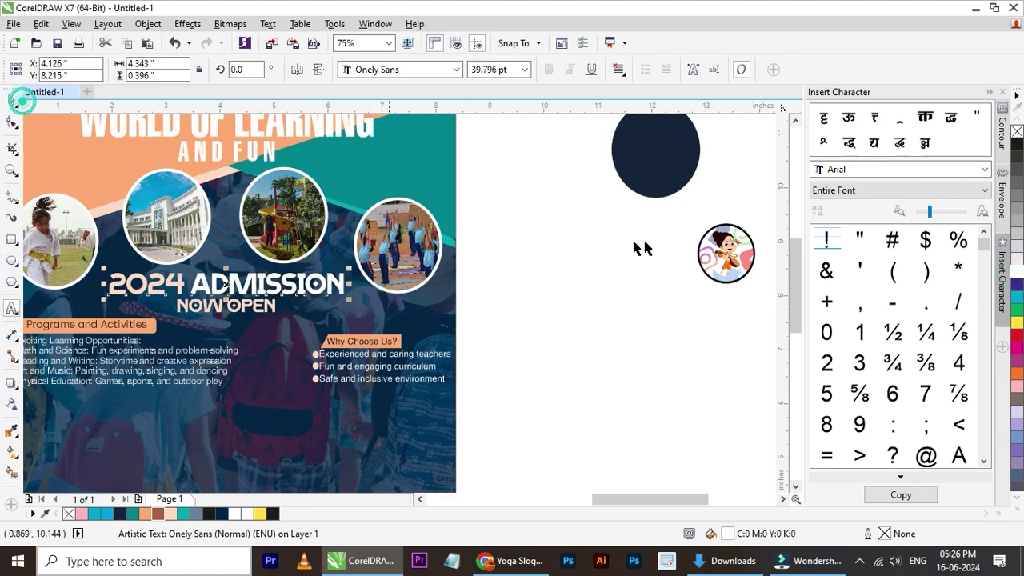
{"action": "left_click", "coordinate": [632, 234]}
{"action": "scroll", "coordinate": [382, 237], "scroll_direction": "down", "scroll_amount": 1}
{"action": "scroll", "coordinate": [366, 250], "scroll_direction": "down", "scroll_amount": 1}
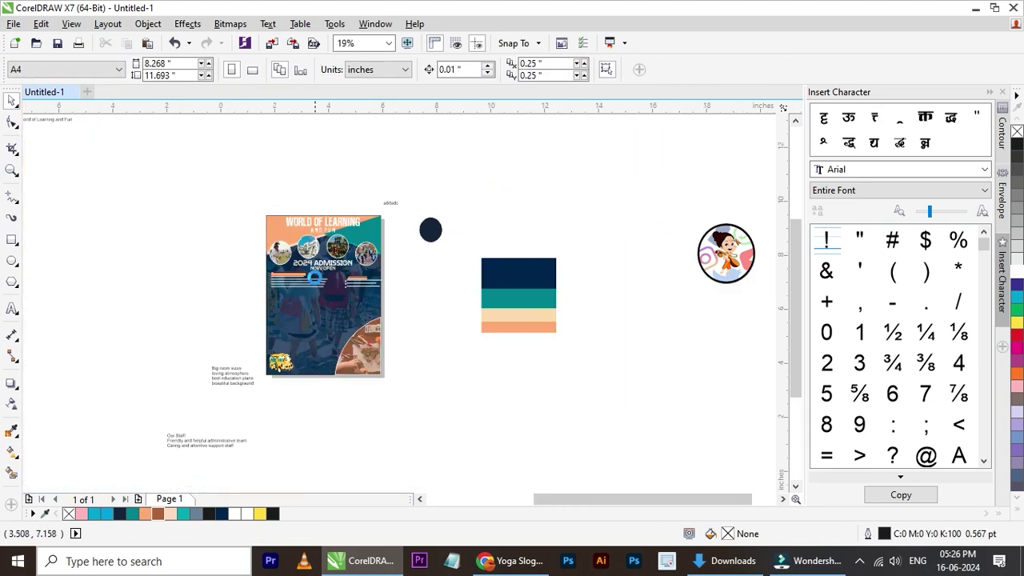
{"action": "scroll", "coordinate": [346, 261], "scroll_direction": "up", "scroll_amount": 1}
{"action": "scroll", "coordinate": [319, 179], "scroll_direction": "up", "scroll_amount": 1}
{"action": "scroll", "coordinate": [308, 176], "scroll_direction": "down", "scroll_amount": 1}
{"action": "scroll", "coordinate": [292, 174], "scroll_direction": "up", "scroll_amount": 1}
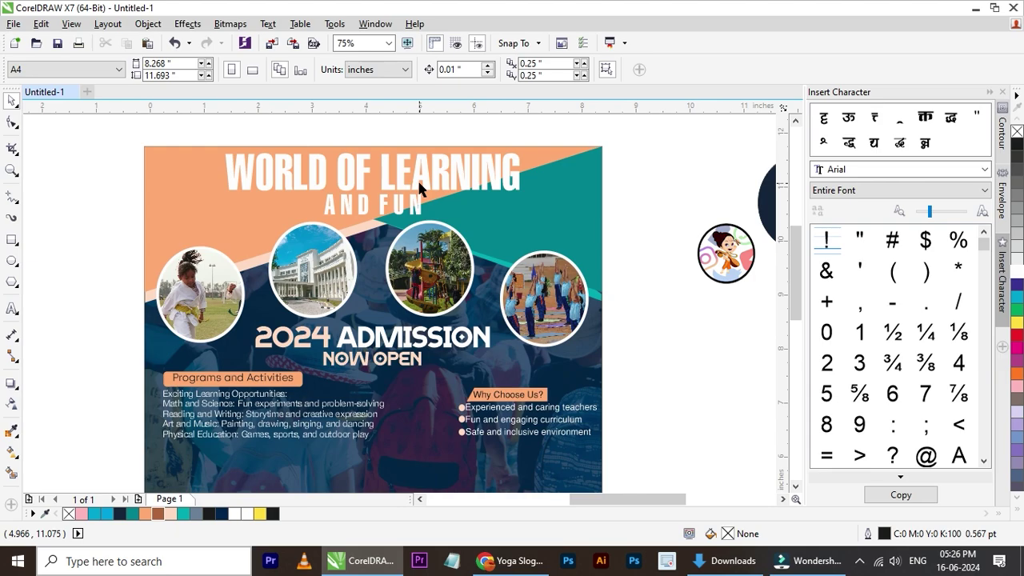
{"action": "scroll", "coordinate": [254, 200], "scroll_direction": "down", "scroll_amount": 1}
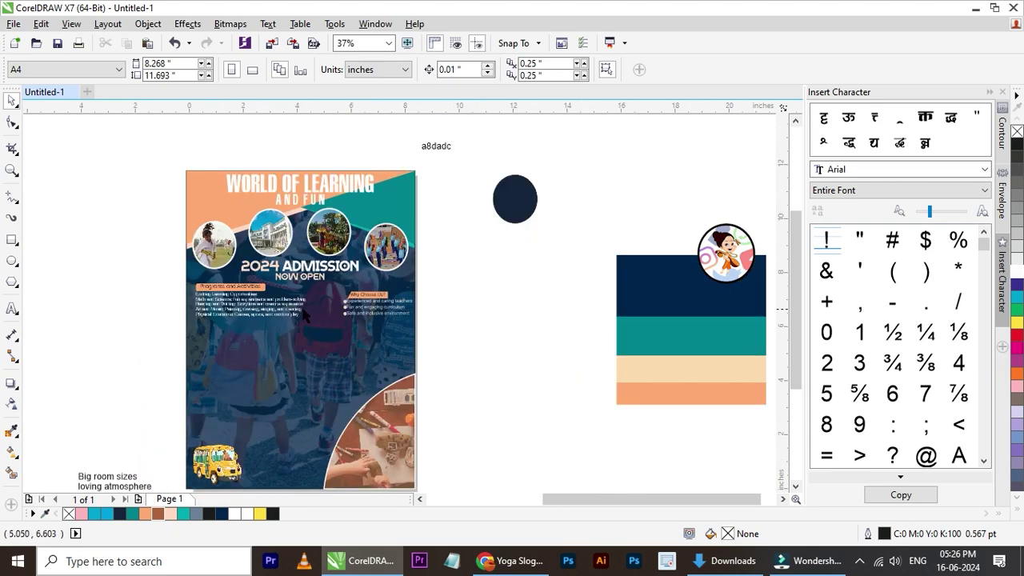
{"action": "left_click", "coordinate": [724, 561]}
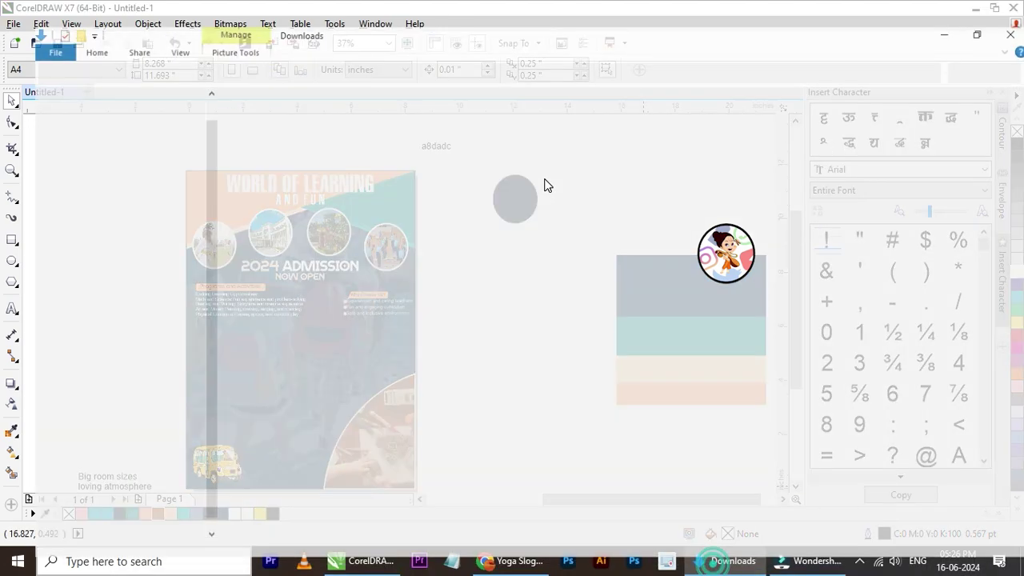
{"action": "left_click_drag", "start_coordinate": [644, 140], "coordinate": [276, 366]}
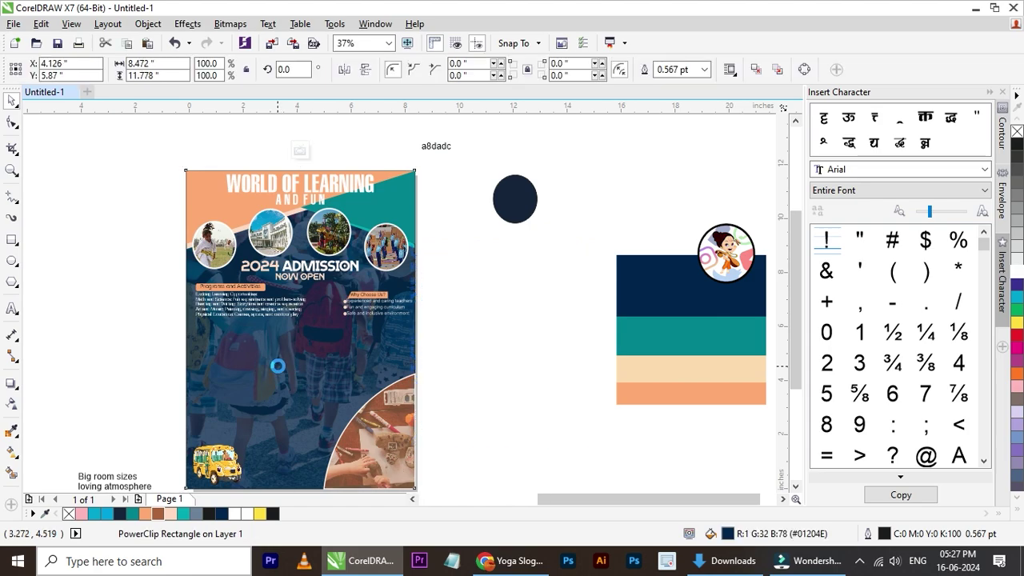
{"action": "left_click_drag", "start_coordinate": [503, 320], "coordinate": [292, 338]}
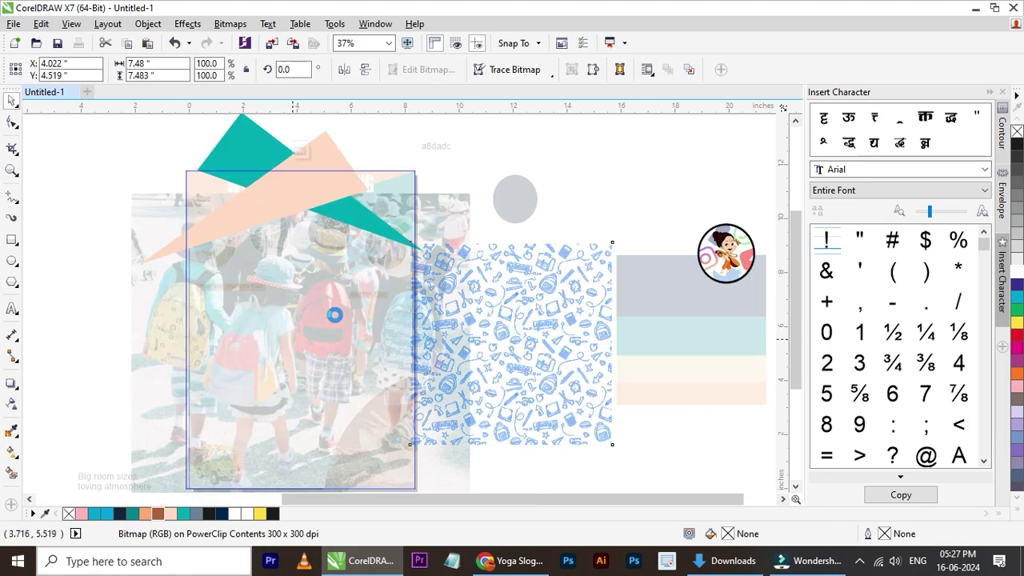
{"action": "left_click_drag", "start_coordinate": [403, 261], "coordinate": [475, 219]}
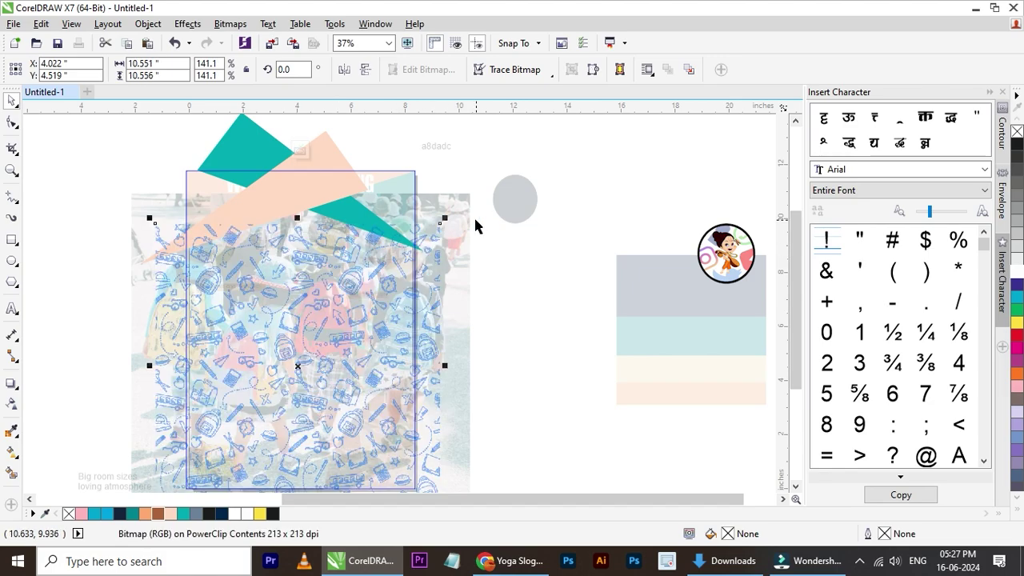
{"action": "left_click", "coordinate": [324, 151]}
{"action": "scroll", "coordinate": [307, 354], "scroll_direction": "down", "scroll_amount": 2}
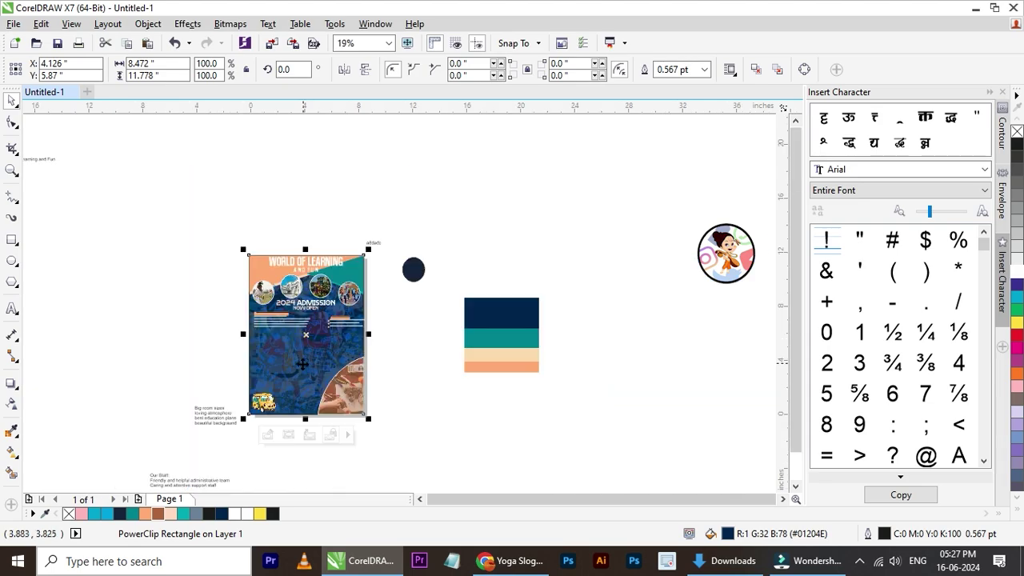
{"action": "scroll", "coordinate": [302, 364], "scroll_direction": "up", "scroll_amount": 2}
{"action": "scroll", "coordinate": [303, 364], "scroll_direction": "up", "scroll_amount": 1}
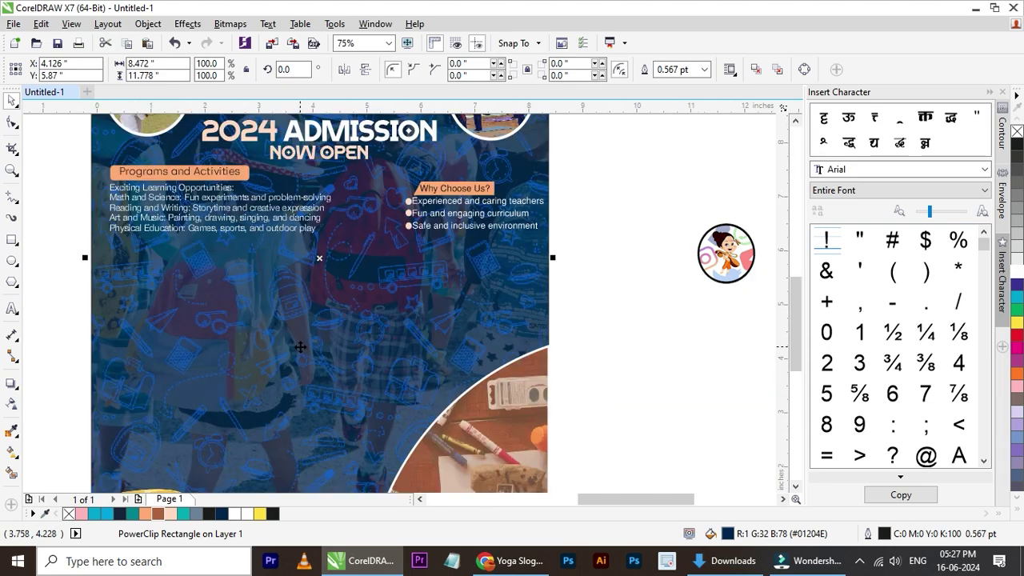
{"action": "left_click", "coordinate": [328, 331], "text": "ctrl"}
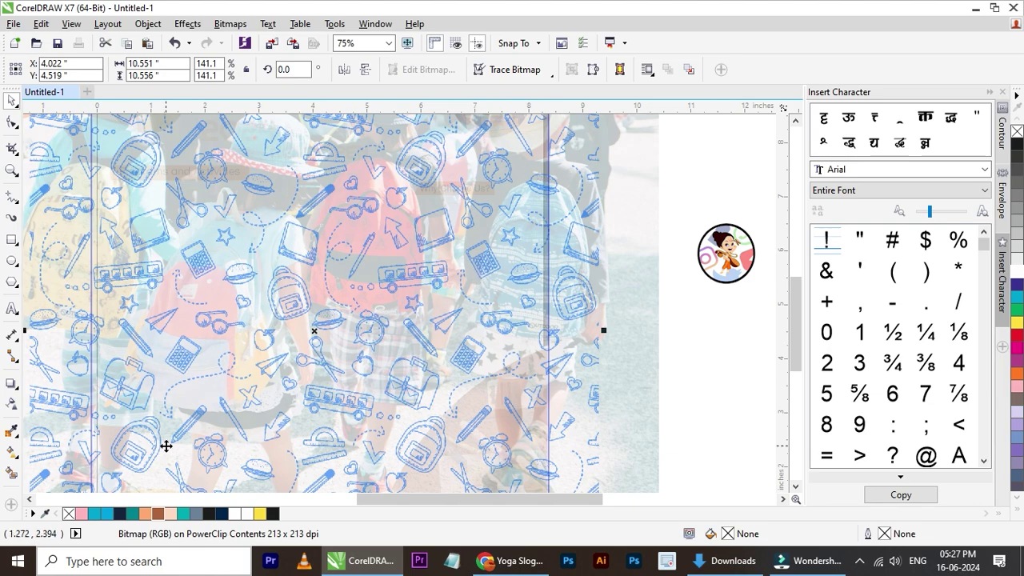
{"action": "left_click", "coordinate": [232, 518]}
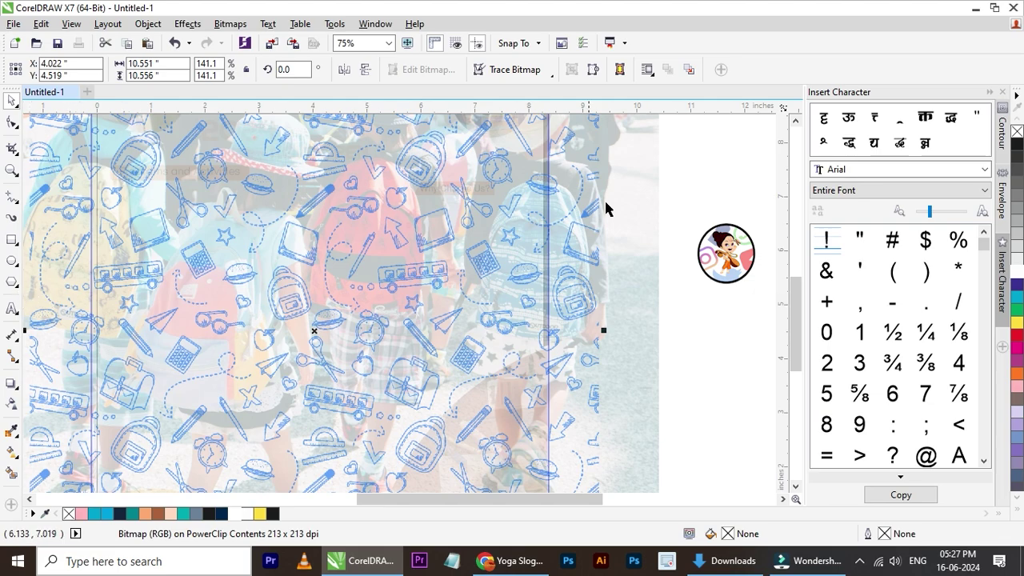
{"action": "key", "text": "Delete"}
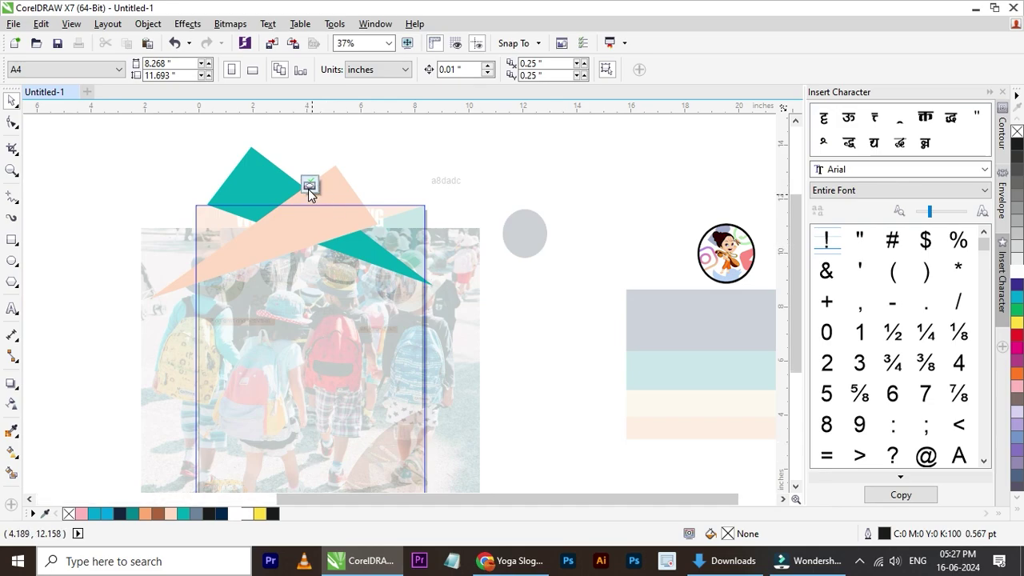
{"action": "left_click", "coordinate": [308, 189]}
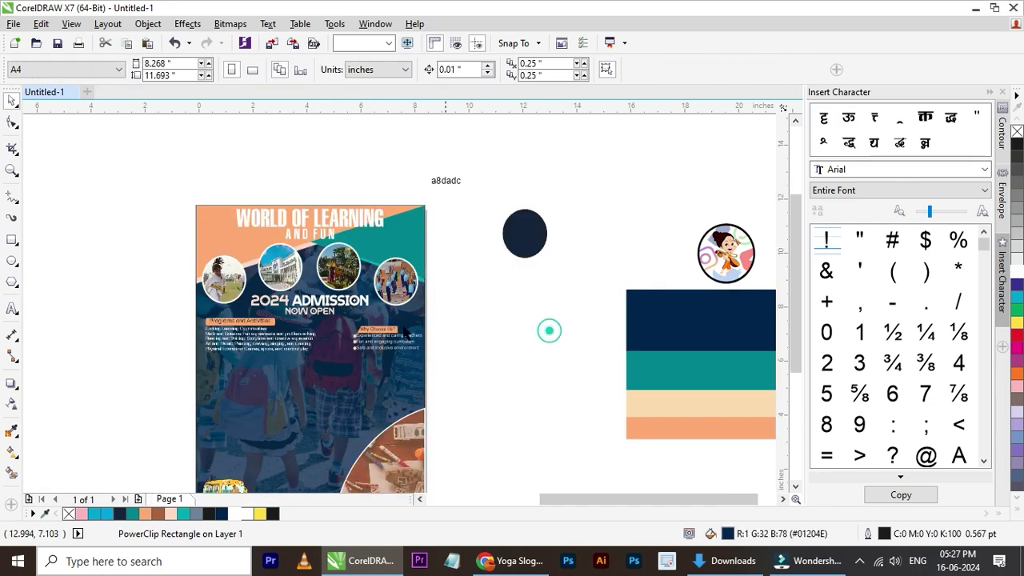
{"action": "left_click", "coordinate": [549, 330]}
{"action": "scroll", "coordinate": [549, 330], "scroll_direction": "down", "scroll_amount": 2}
{"action": "scroll", "coordinate": [340, 366], "scroll_direction": "up", "scroll_amount": 2}
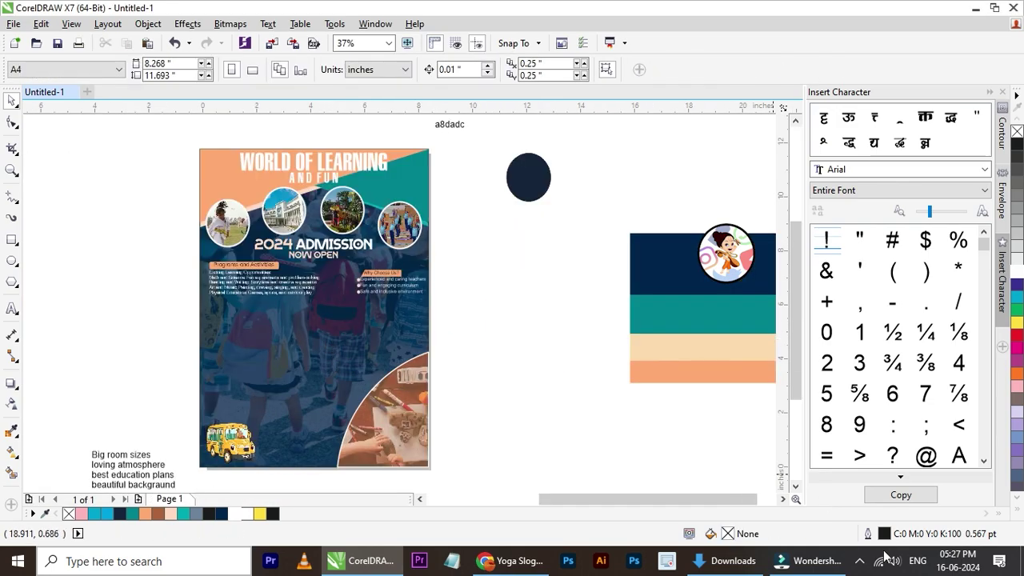
{"action": "left_click", "coordinate": [724, 561]}
- Drag the boy-with-flying-letters image into the flyer, enlarge it slightly and move it left
{"action": "left_click", "coordinate": [759, 218]}
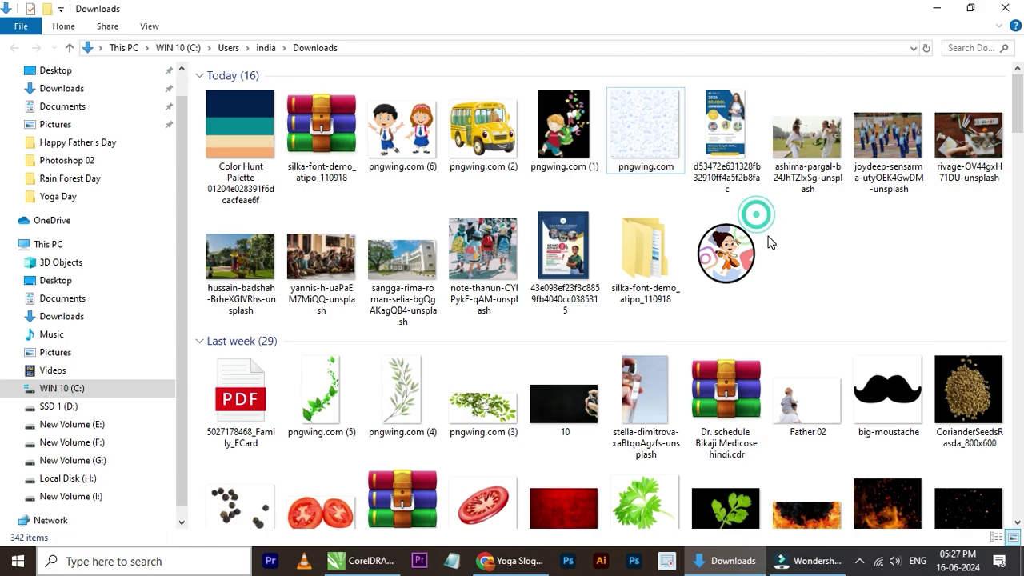
{"action": "left_click", "coordinate": [414, 153]}
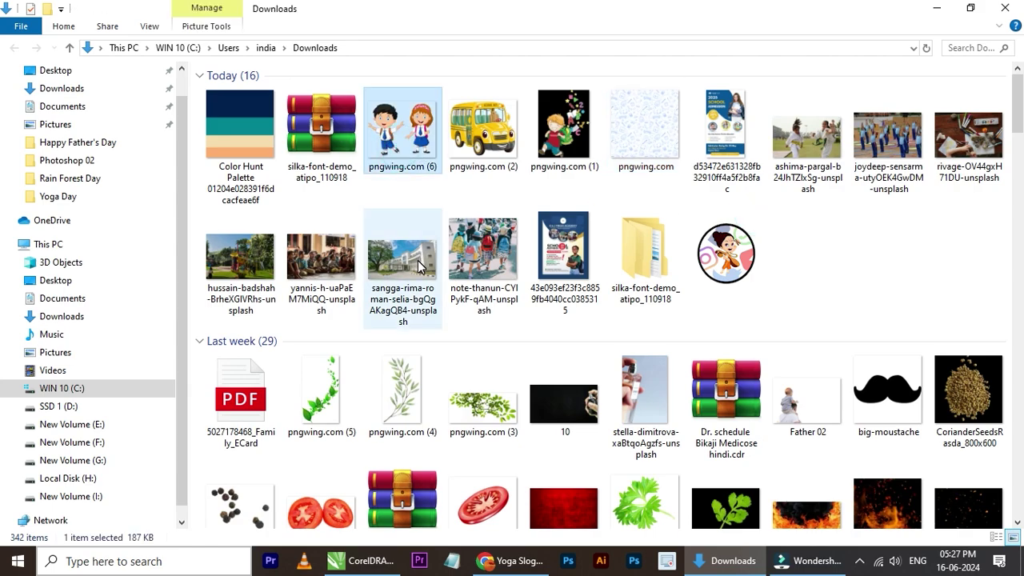
{"action": "left_click", "coordinate": [567, 164]}
{"action": "left_click_drag", "start_coordinate": [567, 154], "coordinate": [373, 411]}
{"action": "scroll", "coordinate": [355, 470], "scroll_direction": "up", "scroll_amount": 1}
{"action": "left_click_drag", "start_coordinate": [465, 268], "coordinate": [504, 290]}
{"action": "left_click_drag", "start_coordinate": [430, 353], "coordinate": [250, 476]}
- Move the boy image off the flyer to its right side
{"action": "scroll", "coordinate": [270, 342], "scroll_direction": "down", "scroll_amount": 2}
{"action": "scroll", "coordinate": [280, 339], "scroll_direction": "up", "scroll_amount": 1}
{"action": "scroll", "coordinate": [342, 224], "scroll_direction": "up", "scroll_amount": 2}
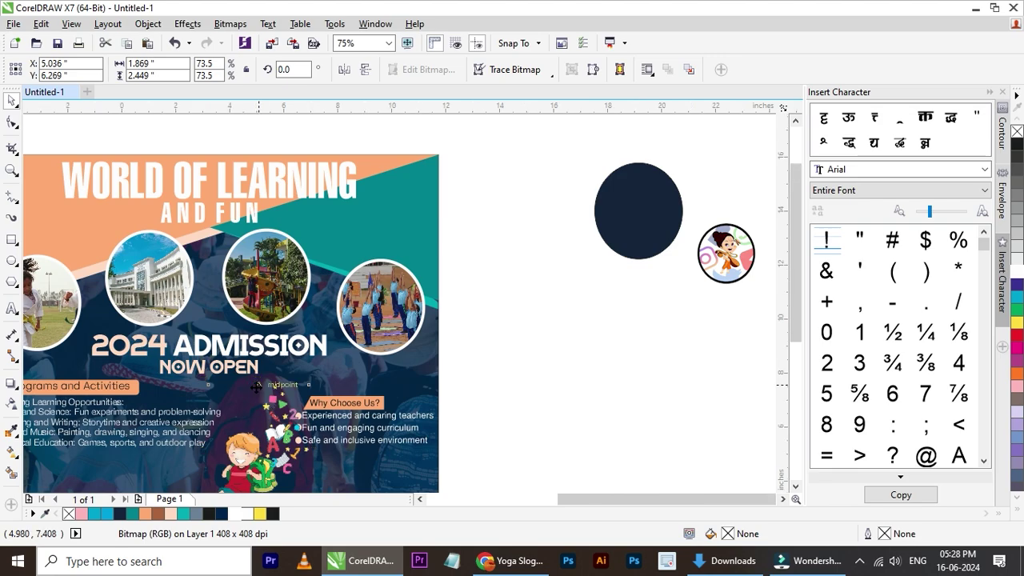
{"action": "scroll", "coordinate": [251, 476], "scroll_direction": "down", "scroll_amount": 3}
{"action": "scroll", "coordinate": [240, 360], "scroll_direction": "up", "scroll_amount": 2}
{"action": "scroll", "coordinate": [240, 296], "scroll_direction": "down", "scroll_amount": 3}
{"action": "left_click_drag", "start_coordinate": [258, 332], "coordinate": [389, 368]}
- Bring the two cartoon kids image onto the flyer's lower left and adjust its size and position
{"action": "left_click", "coordinate": [744, 563]}
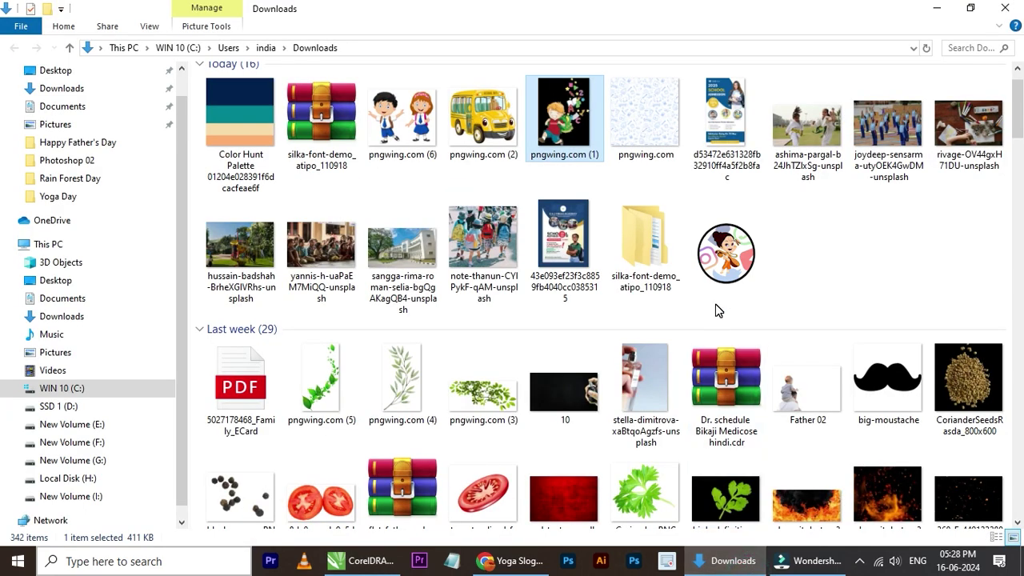
{"action": "left_click", "coordinate": [748, 290]}
{"action": "left_click_drag", "start_coordinate": [424, 159], "coordinate": [352, 372]}
{"action": "scroll", "coordinate": [237, 389], "scroll_direction": "up", "scroll_amount": 2}
{"action": "left_click_drag", "start_coordinate": [502, 309], "coordinate": [255, 381]}
{"action": "scroll", "coordinate": [196, 412], "scroll_direction": "up", "scroll_amount": 2}
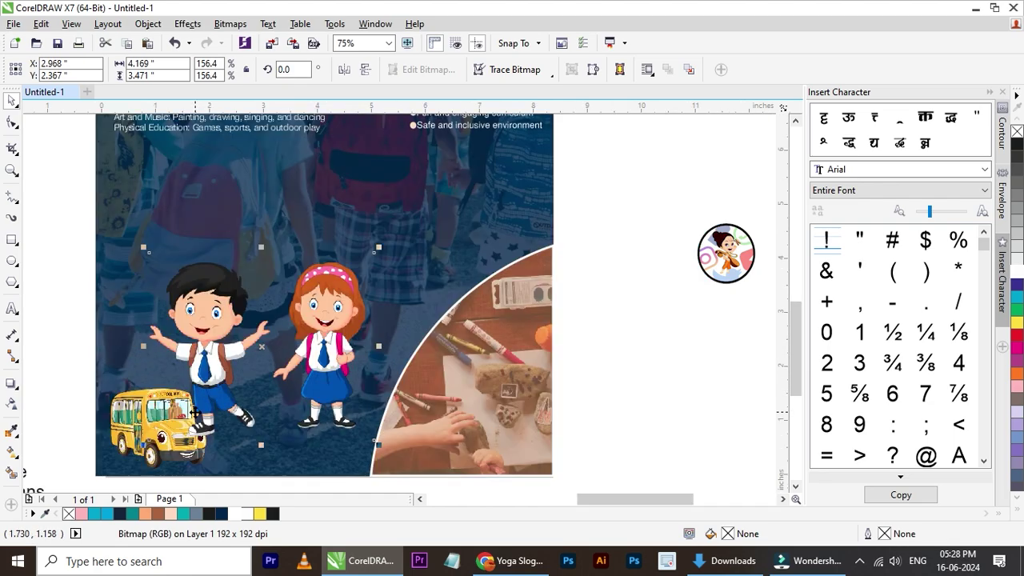
{"action": "left_click_drag", "start_coordinate": [377, 248], "coordinate": [427, 207]}
{"action": "scroll", "coordinate": [275, 284], "scroll_direction": "down", "scroll_amount": 2}
{"action": "scroll", "coordinate": [236, 277], "scroll_direction": "up", "scroll_amount": 2}
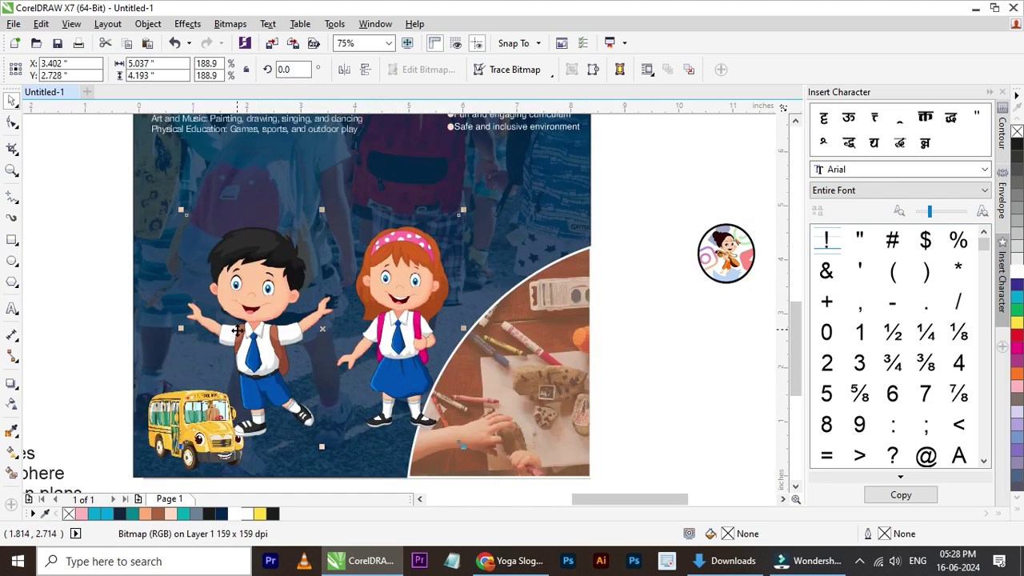
{"action": "scroll", "coordinate": [337, 357], "scroll_direction": "down", "scroll_amount": 2}
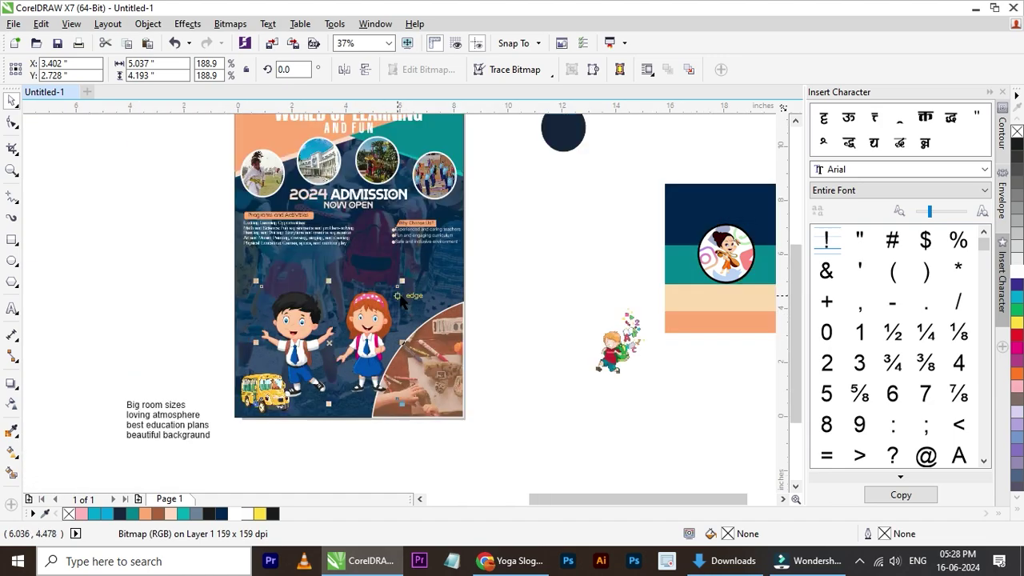
{"action": "left_click_drag", "start_coordinate": [401, 281], "coordinate": [354, 321]}
{"action": "left_click_drag", "start_coordinate": [311, 386], "coordinate": [393, 379]}
- Try shrinking the curved classroom photo, then undo the resize
{"action": "scroll", "coordinate": [343, 402], "scroll_direction": "up", "scroll_amount": 2}
{"action": "scroll", "coordinate": [393, 379], "scroll_direction": "down", "scroll_amount": 2}
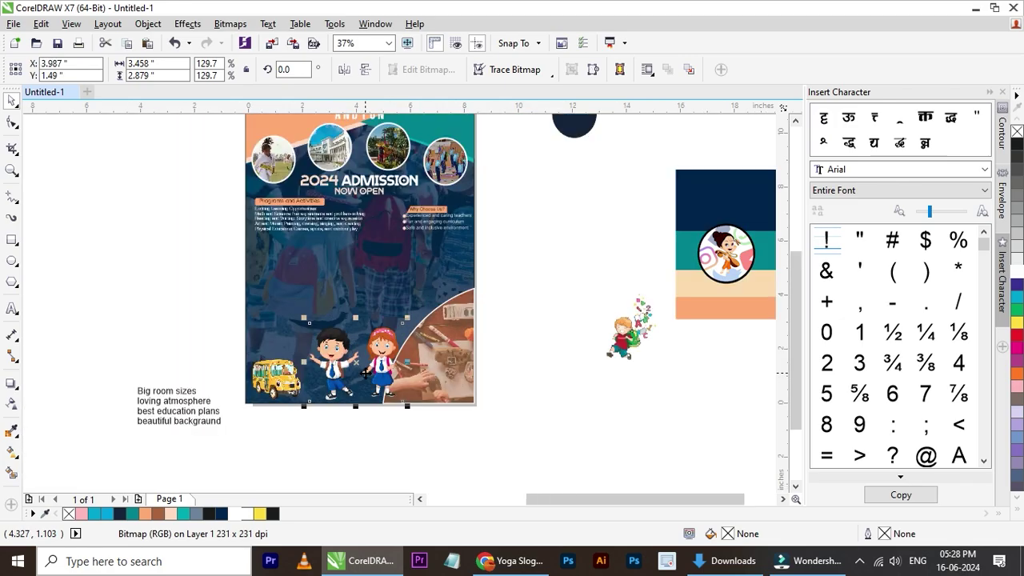
{"action": "scroll", "coordinate": [389, 374], "scroll_direction": "up", "scroll_amount": 2}
{"action": "left_click", "coordinate": [524, 356]}
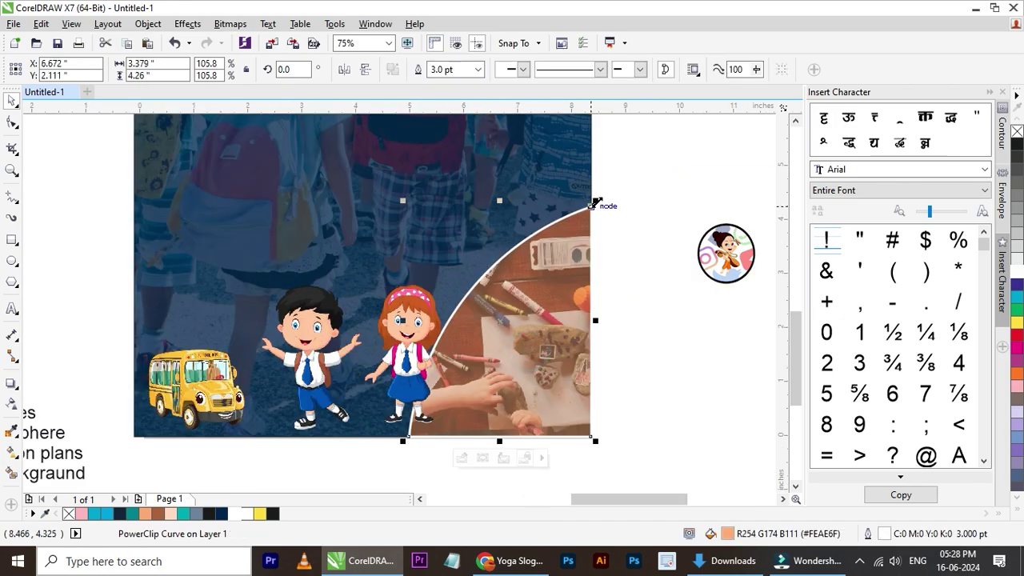
{"action": "left_click_drag", "start_coordinate": [596, 202], "coordinate": [557, 248]}
{"action": "left_click", "coordinate": [537, 205], "text": "shift"}
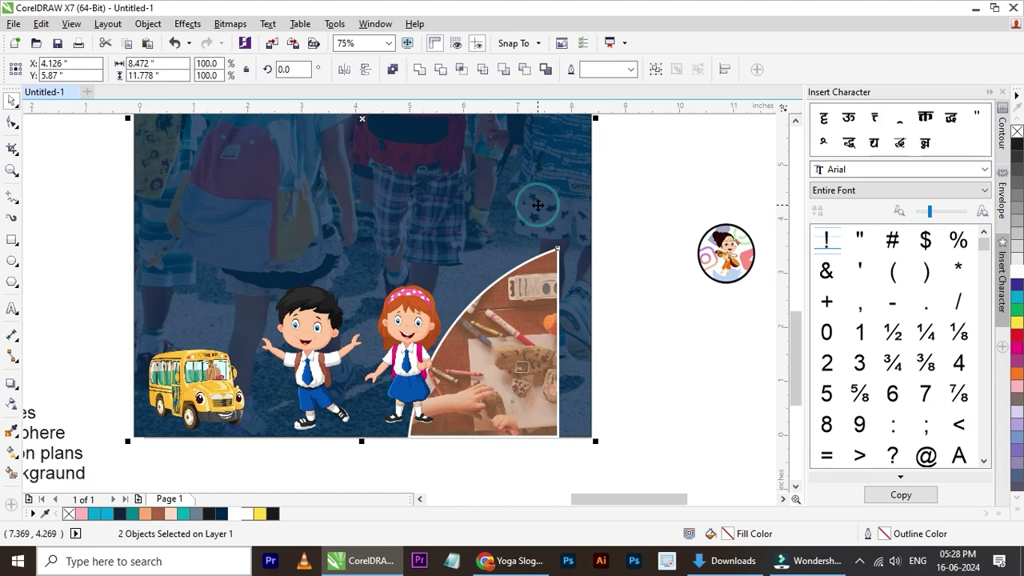
{"action": "key", "text": "ctrl+z"}
- Nudge the kids image slightly left and zoom to show all objects
{"action": "left_click", "coordinate": [621, 223]}
{"action": "left_click", "coordinate": [406, 346]}
{"action": "left_click_drag", "start_coordinate": [407, 346], "coordinate": [405, 347]}
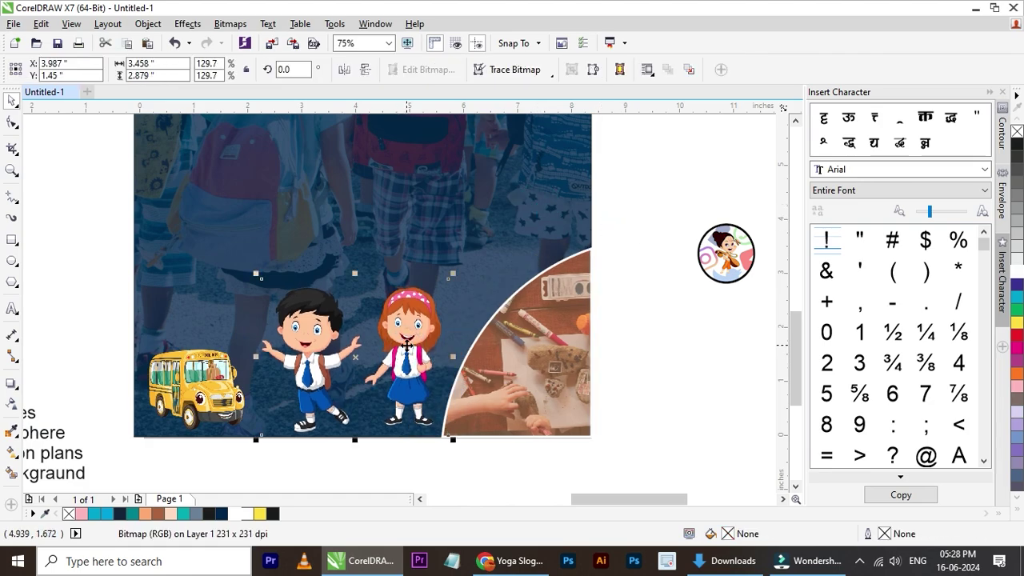
{"action": "key", "text": "Left"}
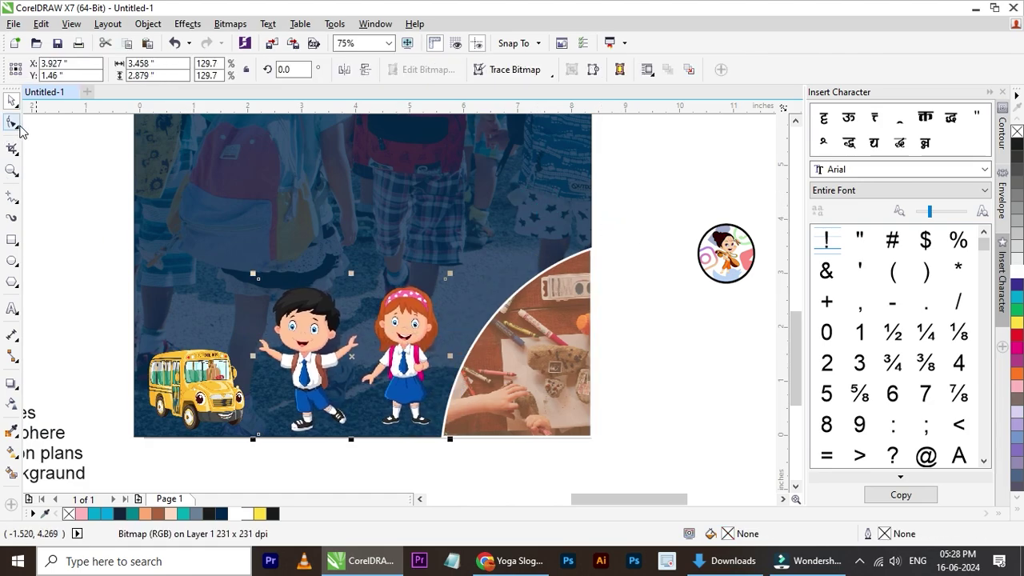
{"action": "left_click", "coordinate": [651, 291]}
{"action": "key", "text": "F4"}
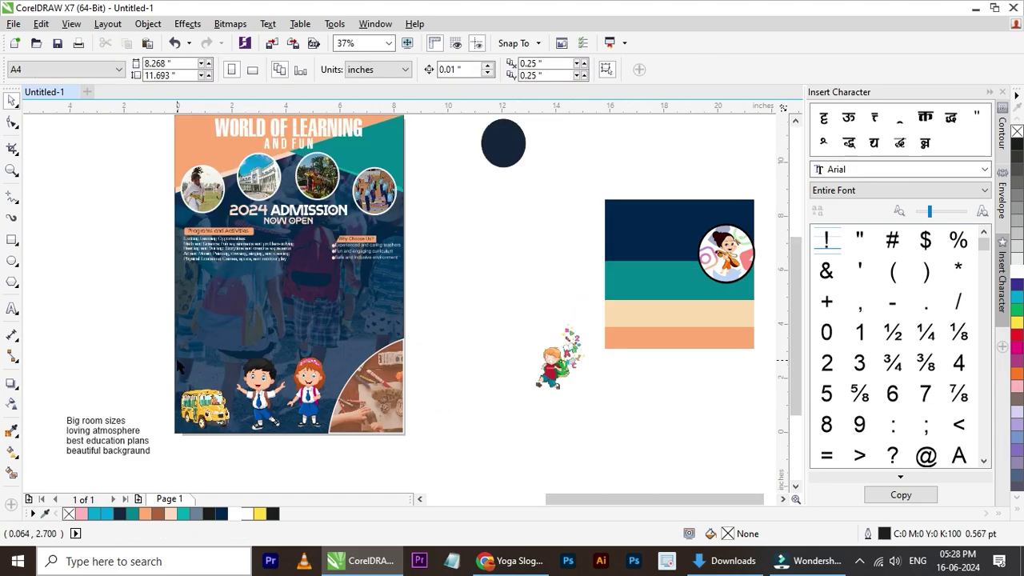
- Move the 'Big room sizes' text onto the flyer and set its font to Helvetica-Normal
{"action": "scroll", "coordinate": [177, 366], "scroll_direction": "down", "scroll_amount": 2}
{"action": "scroll", "coordinate": [139, 438], "scroll_direction": "up", "scroll_amount": 1}
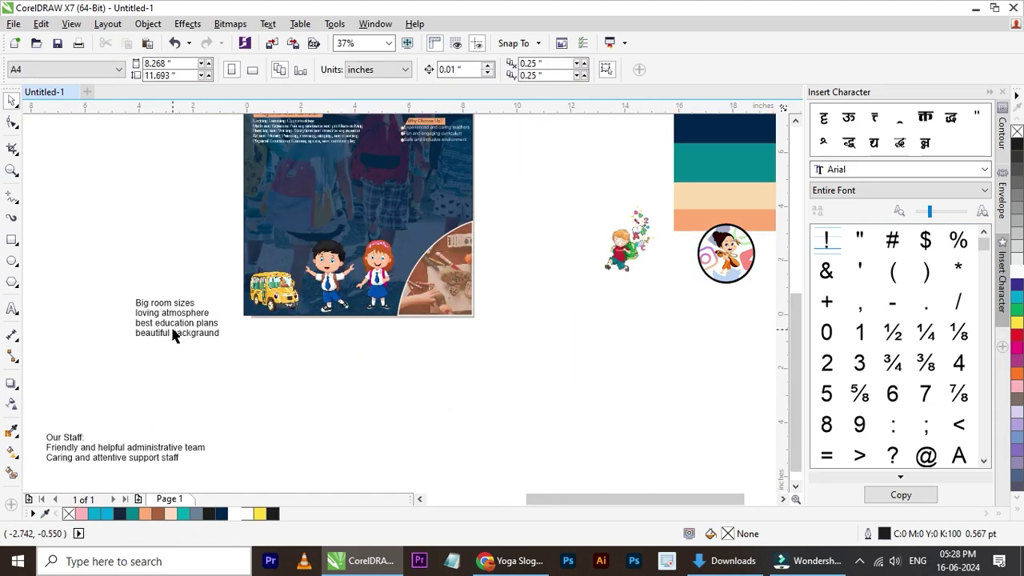
{"action": "left_click_drag", "start_coordinate": [173, 314], "coordinate": [322, 200]}
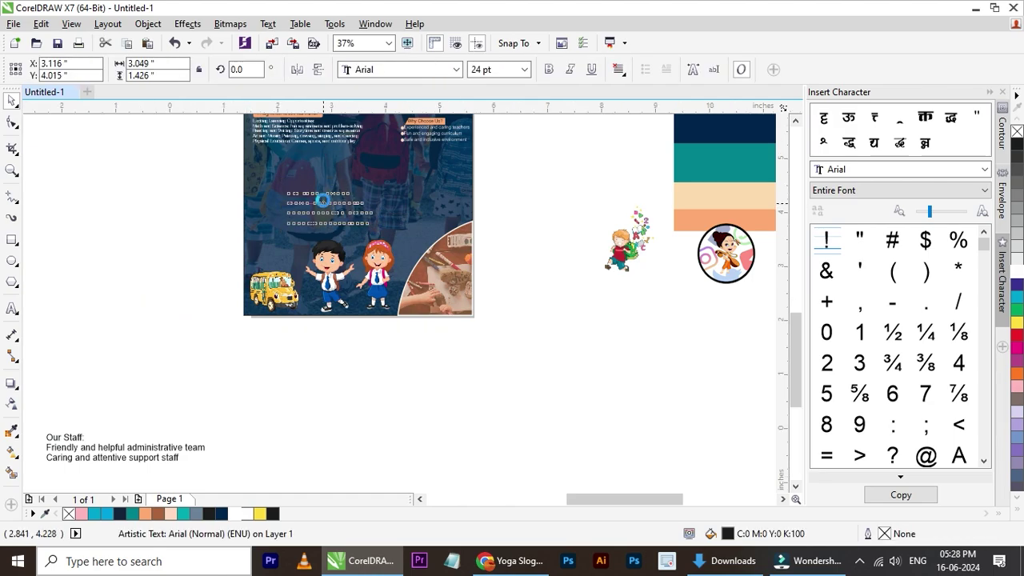
{"action": "scroll", "coordinate": [322, 200], "scroll_direction": "up", "scroll_amount": 1}
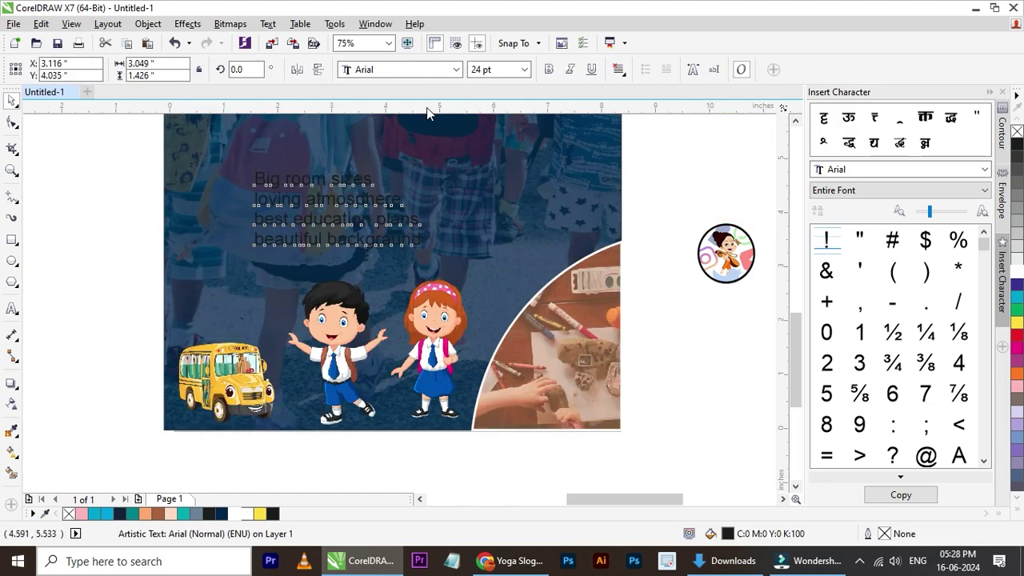
{"action": "left_click", "coordinate": [404, 69]}
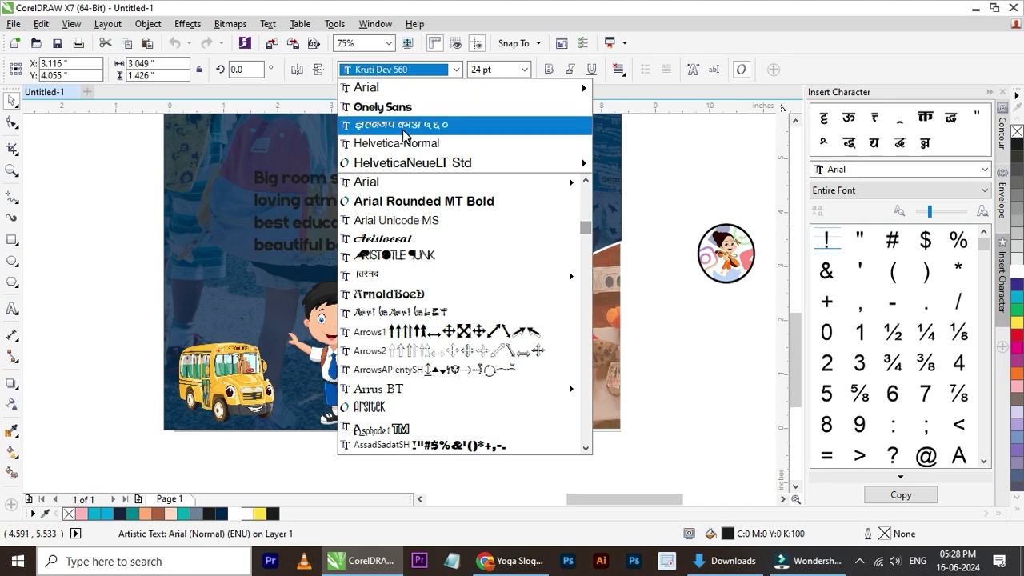
{"action": "left_click", "coordinate": [405, 144]}
- Tighten the spacing between the four text lines with the Shape tool
{"action": "scroll", "coordinate": [347, 221], "scroll_direction": "down", "scroll_amount": 1}
{"action": "scroll", "coordinate": [348, 220], "scroll_direction": "up", "scroll_amount": 2}
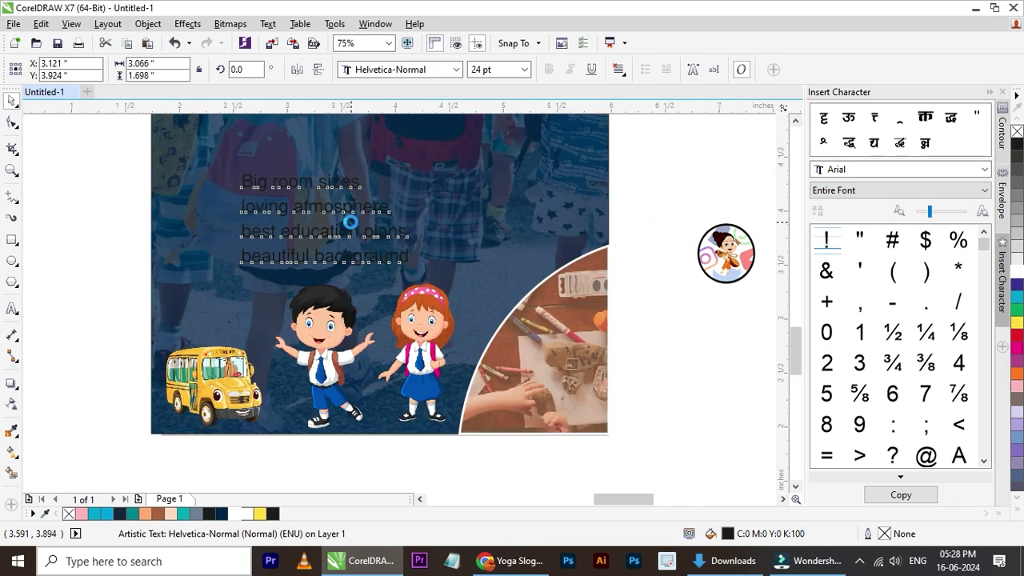
{"action": "left_click", "coordinate": [12, 124]}
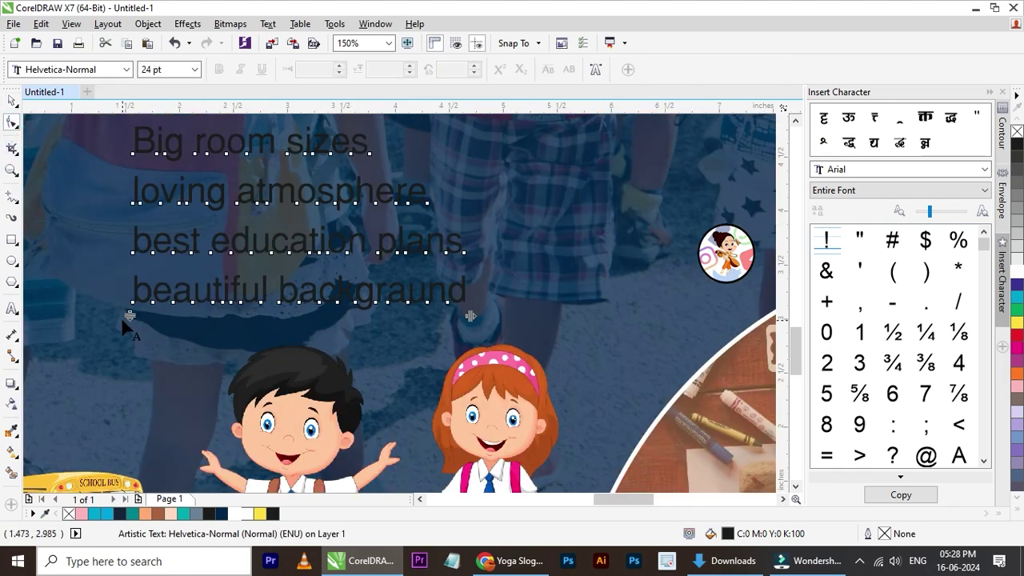
{"action": "left_click_drag", "start_coordinate": [130, 316], "coordinate": [130, 282]}
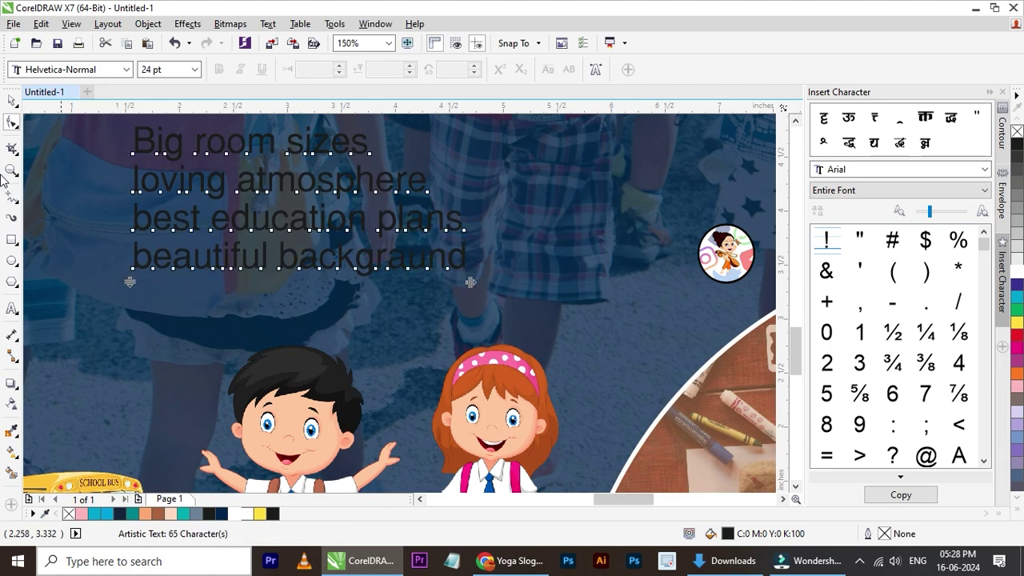
{"action": "left_click", "coordinate": [12, 103]}
{"action": "scroll", "coordinate": [277, 264], "scroll_direction": "down", "scroll_amount": 2}
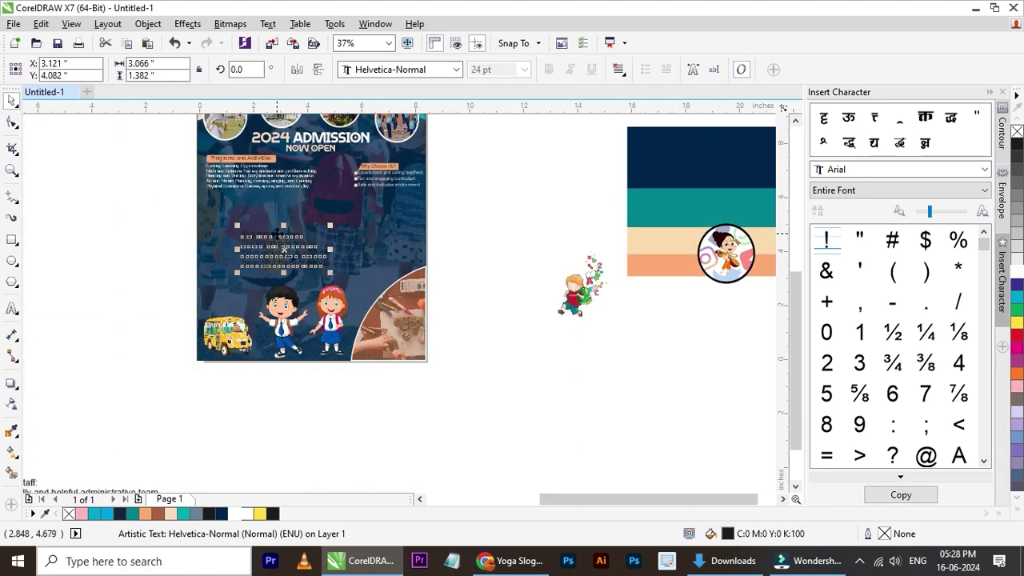
- Make the feature text white and join its four lines into two
{"action": "scroll", "coordinate": [276, 240], "scroll_direction": "up", "scroll_amount": 1}
{"action": "scroll", "coordinate": [275, 233], "scroll_direction": "up", "scroll_amount": 1}
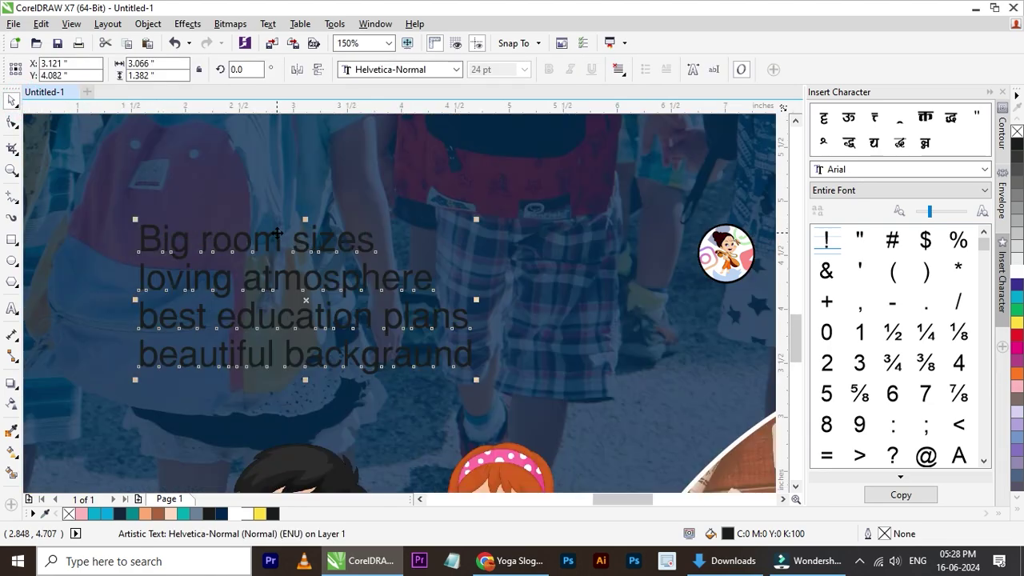
{"action": "left_click", "coordinate": [1017, 272]}
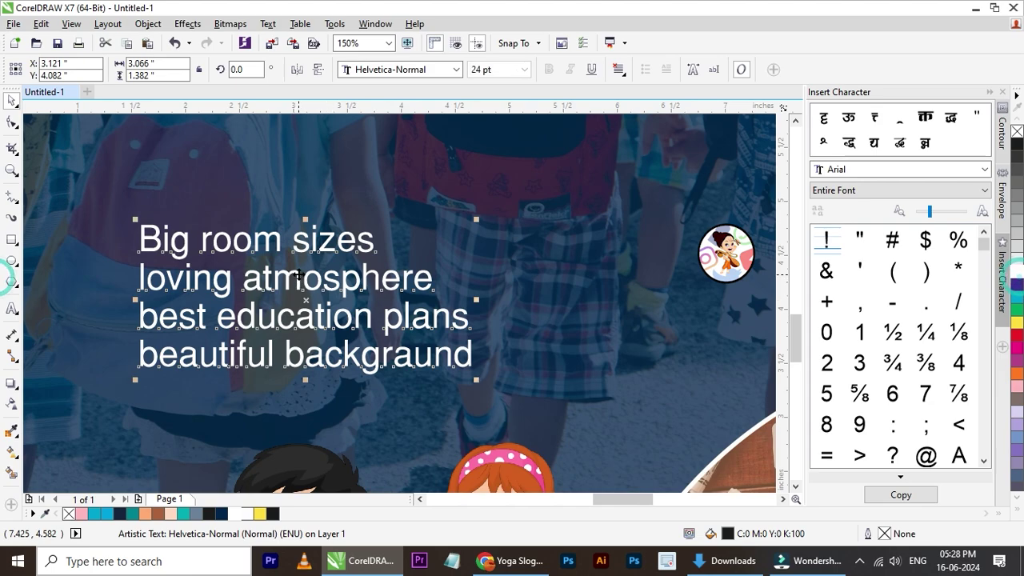
{"action": "double_click", "coordinate": [141, 280]}
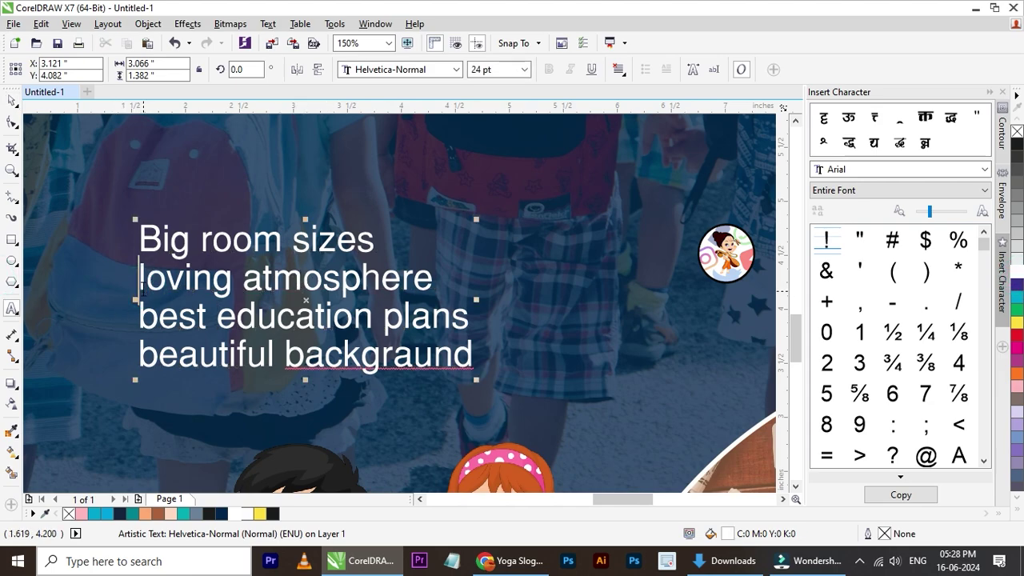
{"action": "key", "text": "BackSpace"}
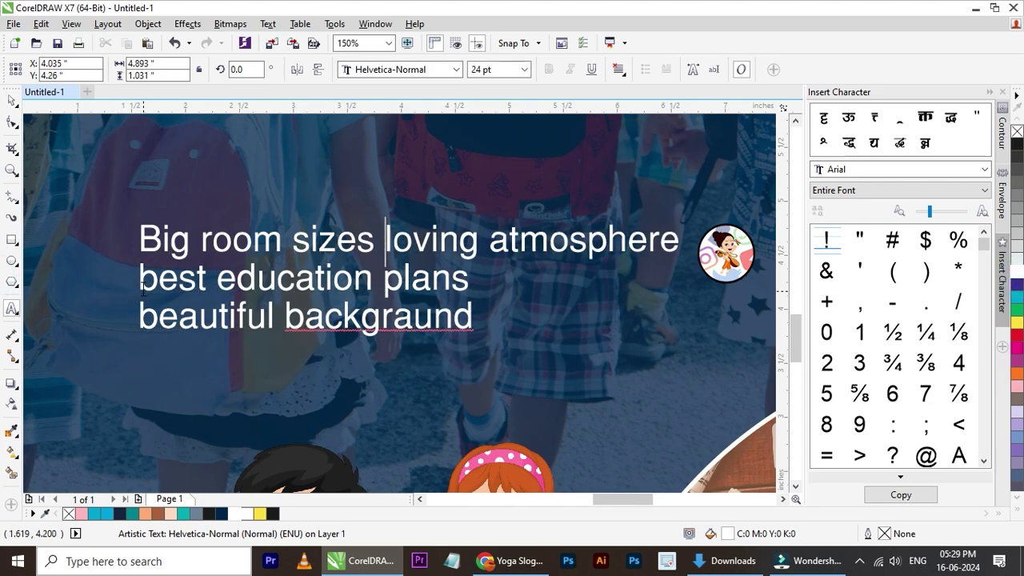
{"action": "scroll", "coordinate": [181, 326], "scroll_direction": "down", "scroll_amount": 1}
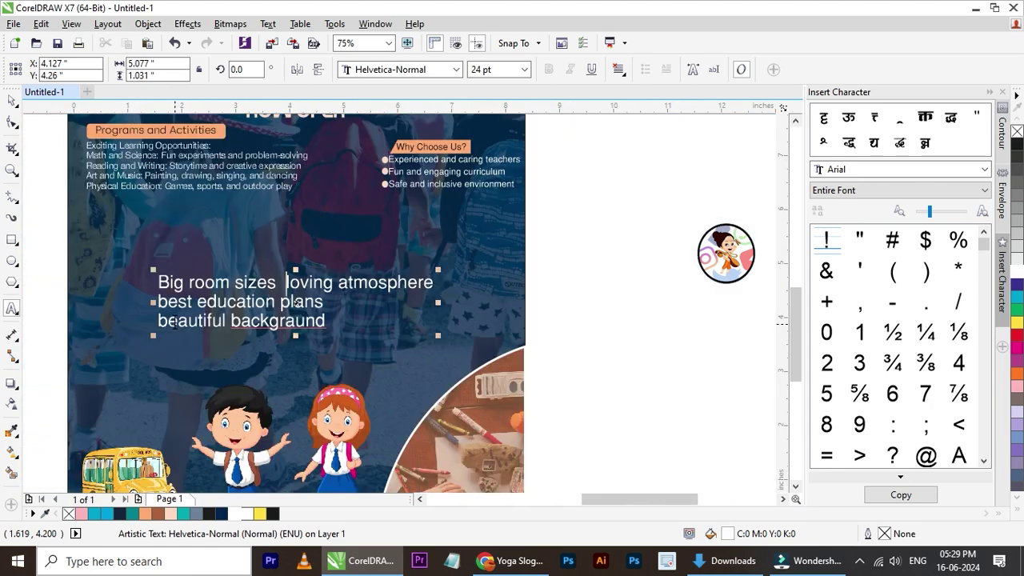
{"action": "left_click", "coordinate": [159, 320]}
{"action": "key", "text": "BackSpace"}
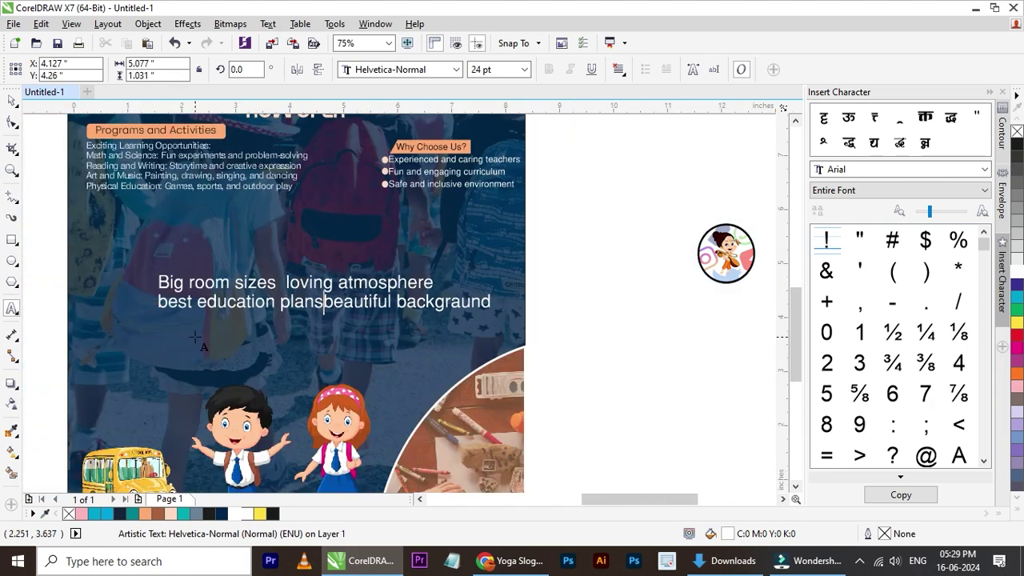
{"action": "left_click", "coordinate": [11, 100]}
- Convert all the feature text to Title Case
{"action": "double_click", "coordinate": [314, 301]}
{"action": "key", "text": "ctrl+a"}
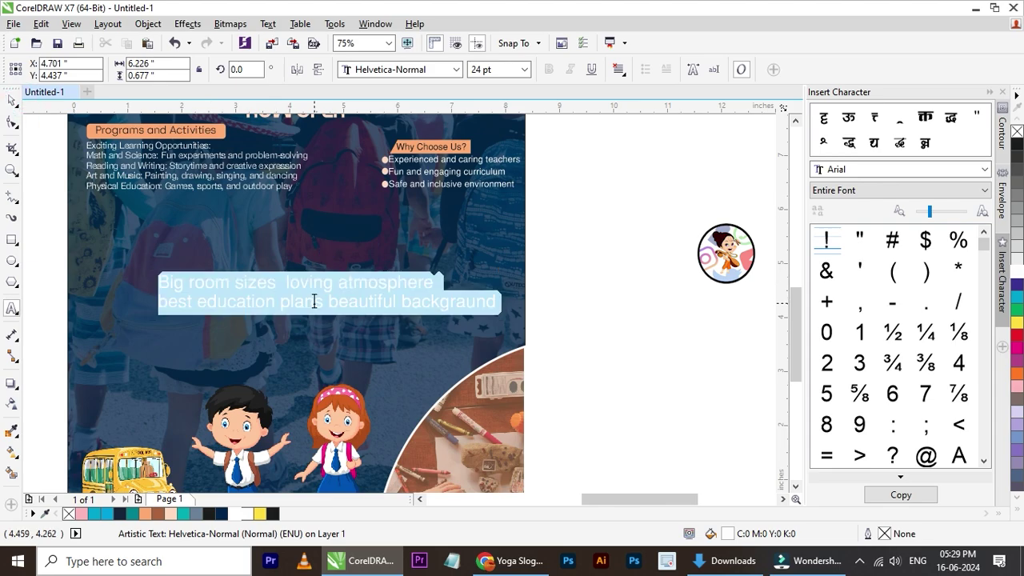
{"action": "key", "text": "shift+F3"}
{"action": "left_click", "coordinate": [434, 285]}
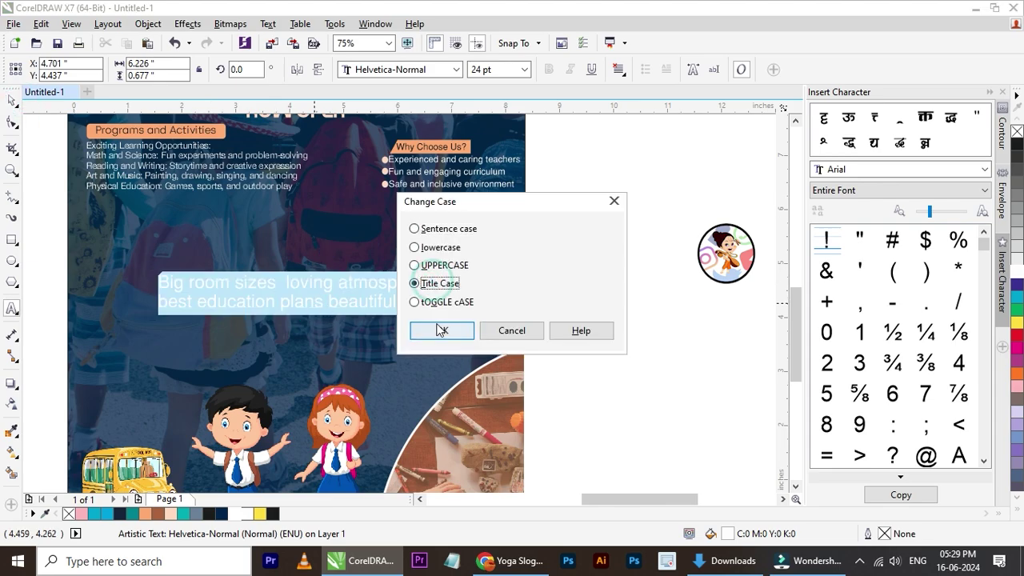
{"action": "left_click", "coordinate": [441, 329]}
{"action": "left_click", "coordinate": [11, 100]}
{"action": "scroll", "coordinate": [205, 296], "scroll_direction": "up", "scroll_amount": 2}
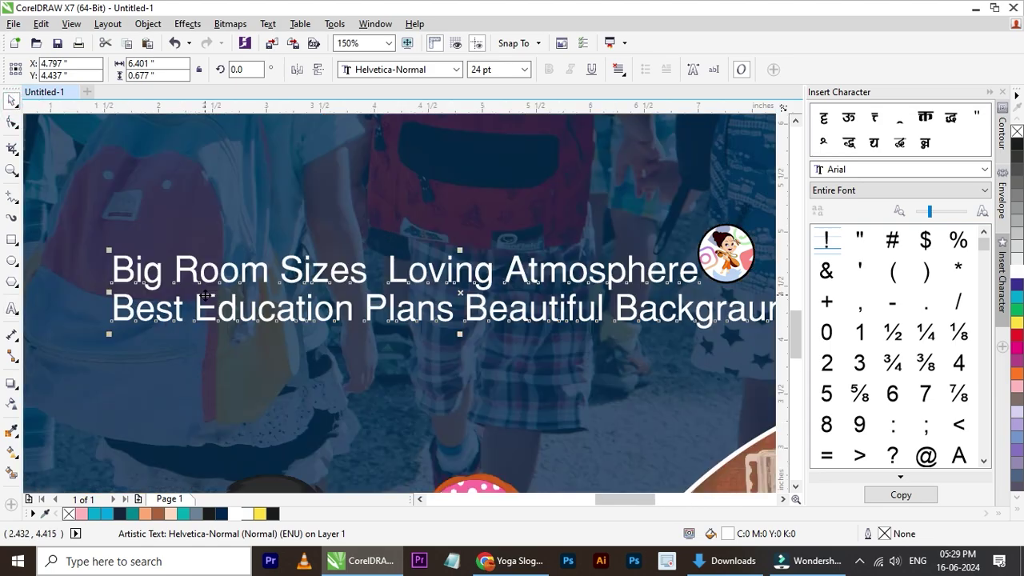
{"action": "scroll", "coordinate": [388, 321], "scroll_direction": "down", "scroll_amount": 2}
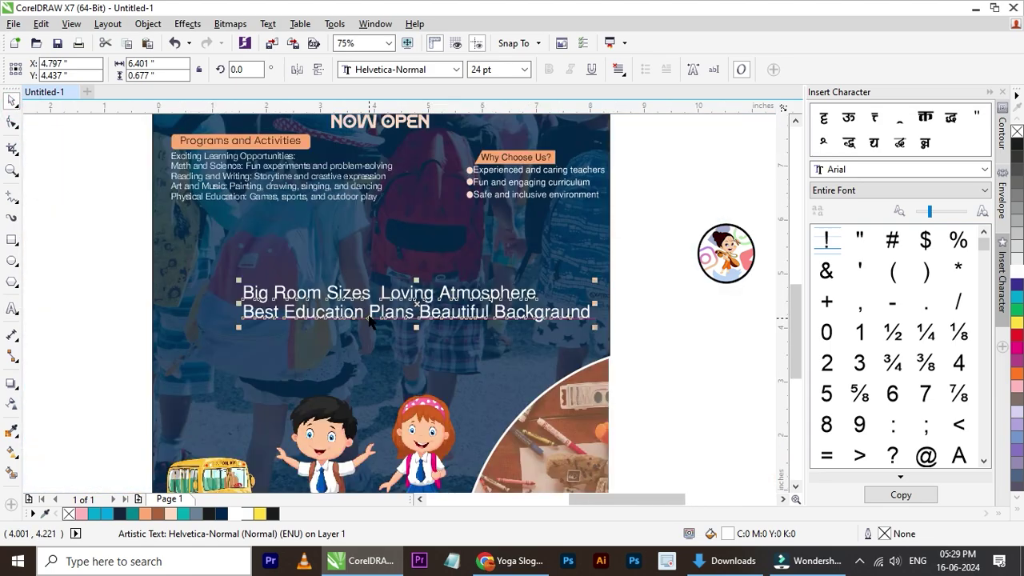
{"action": "scroll", "coordinate": [425, 328], "scroll_direction": "up", "scroll_amount": 2}
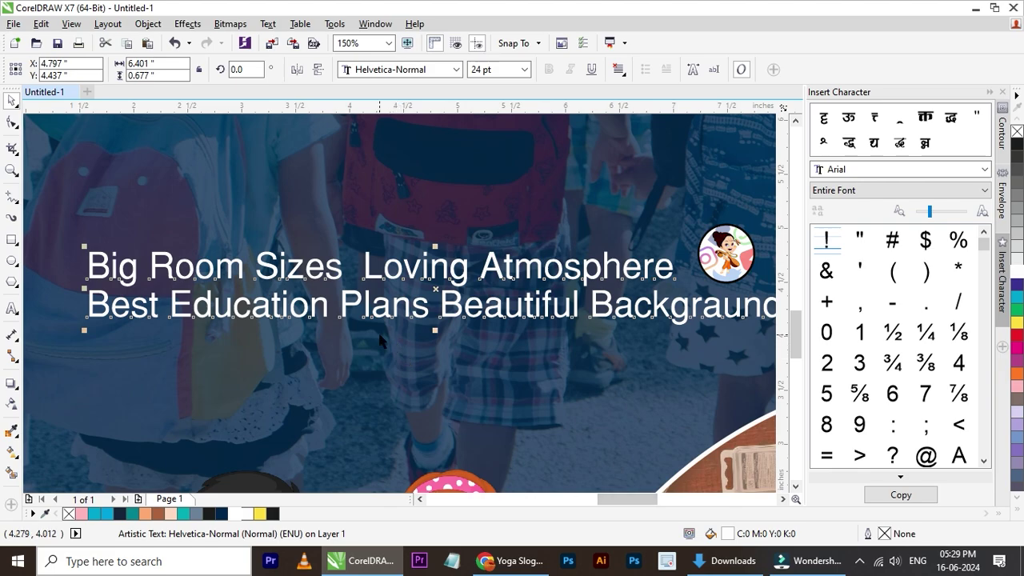
- Remove an extra space before 'Plans' in the feature text
{"action": "double_click", "coordinate": [344, 315]}
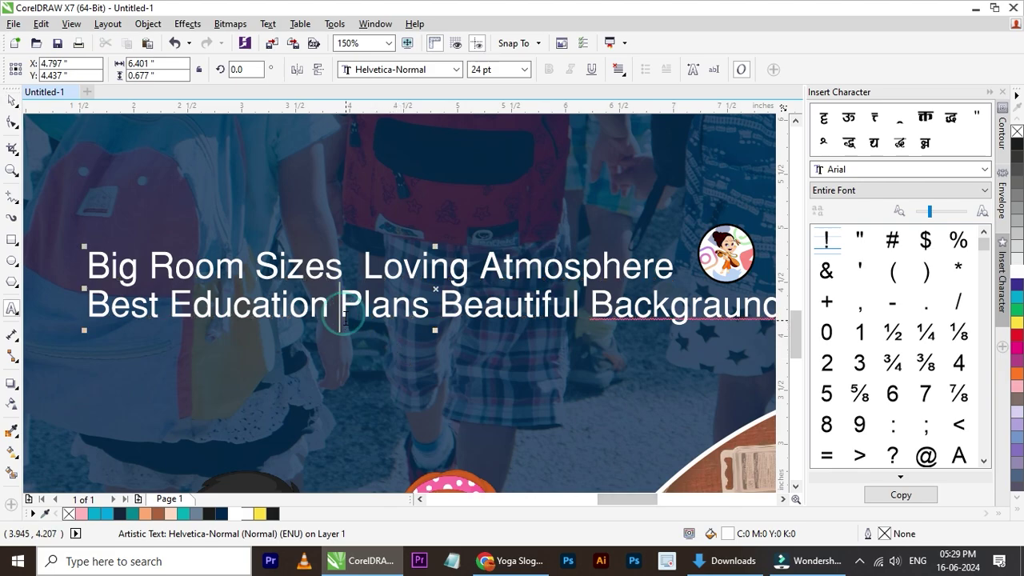
{"action": "key", "text": "Up"}
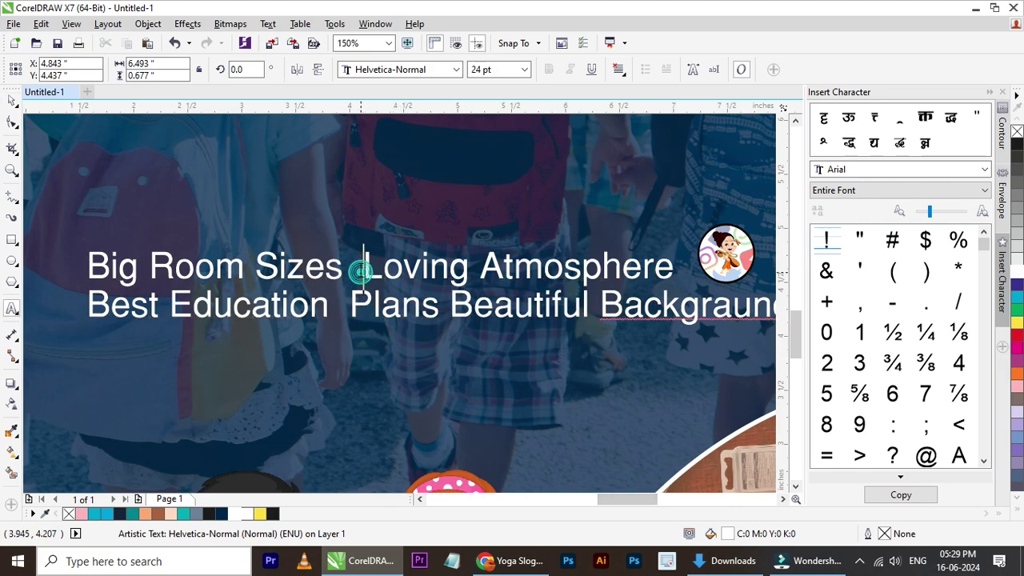
{"action": "left_click", "coordinate": [336, 312]}
{"action": "left_click", "coordinate": [361, 272]}
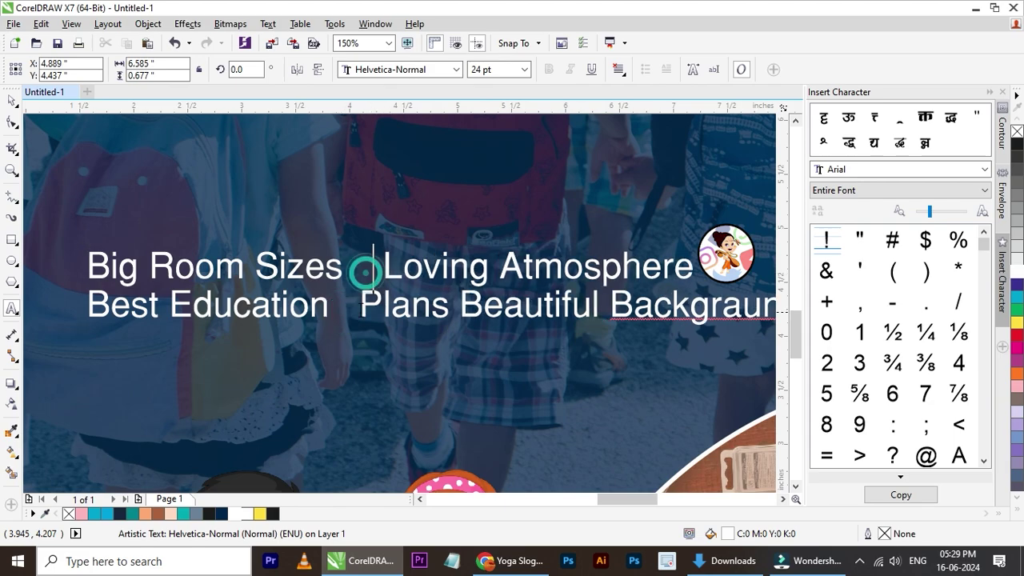
{"action": "left_click", "coordinate": [353, 312]}
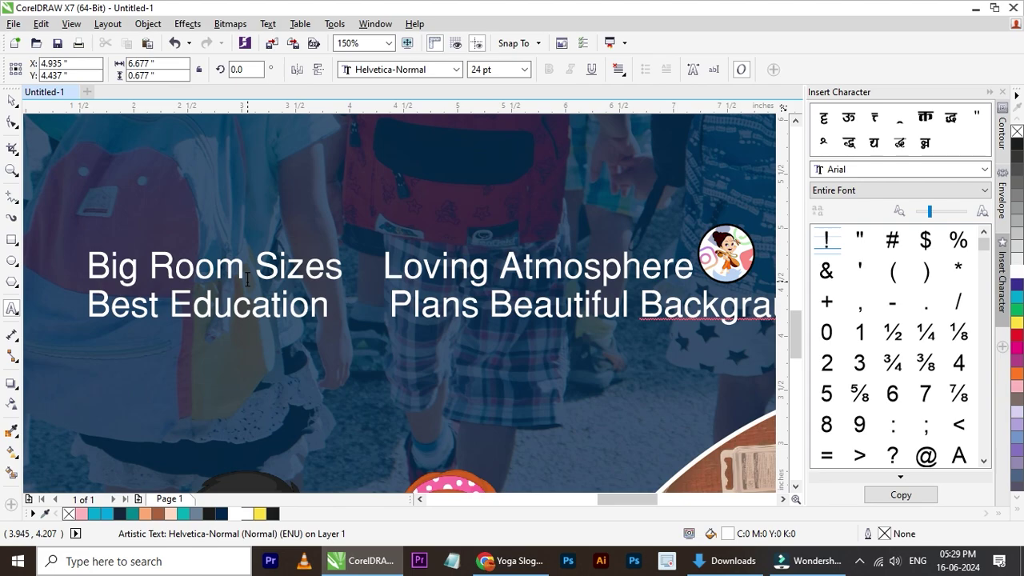
{"action": "key", "text": "BackSpace"}
{"action": "left_click", "coordinate": [12, 100]}
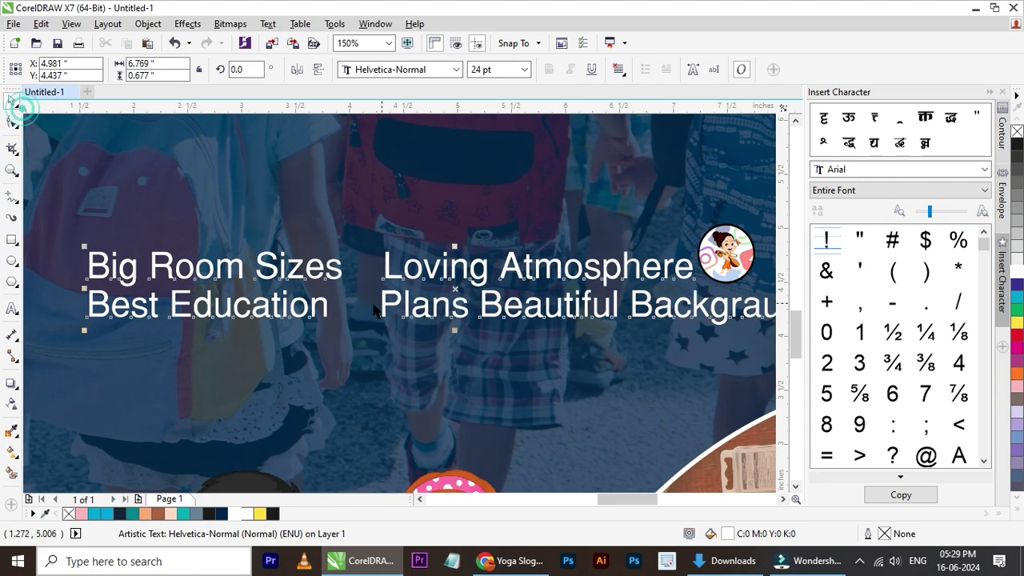
- Centre the feature text horizontally on the flyer background
{"action": "scroll", "coordinate": [286, 305], "scroll_direction": "down", "scroll_amount": 2}
{"action": "left_click", "coordinate": [459, 240], "text": "shift"}
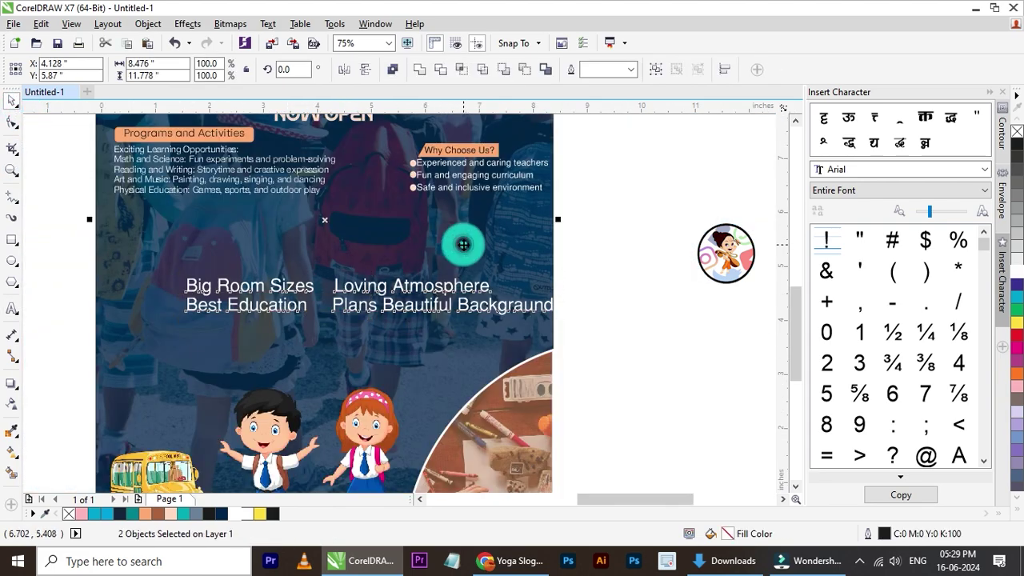
{"action": "key", "text": "c"}
{"action": "left_click", "coordinate": [618, 277]}
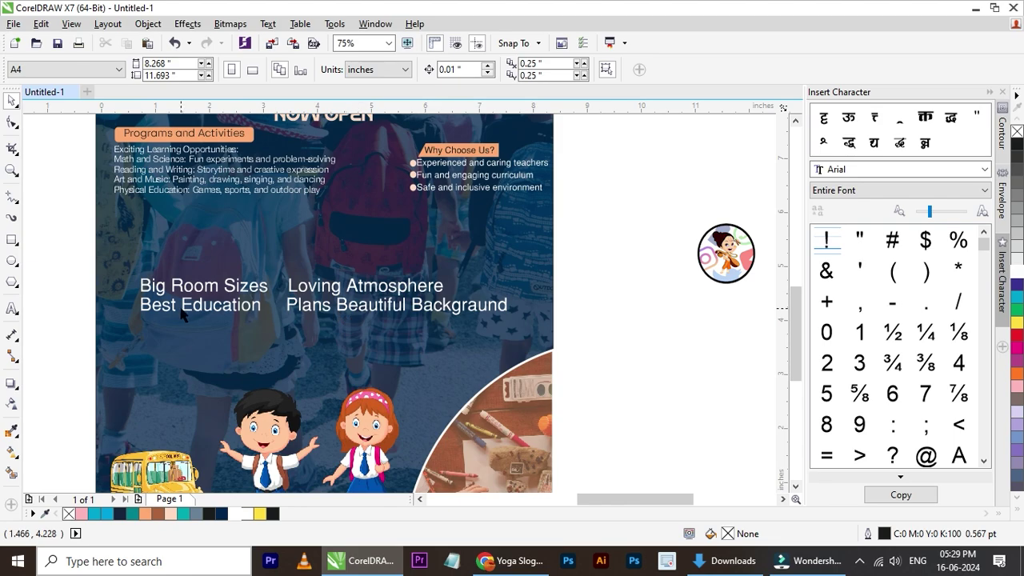
{"action": "scroll", "coordinate": [195, 316], "scroll_direction": "down", "scroll_amount": 2}
{"action": "scroll", "coordinate": [331, 318], "scroll_direction": "up", "scroll_amount": 2}
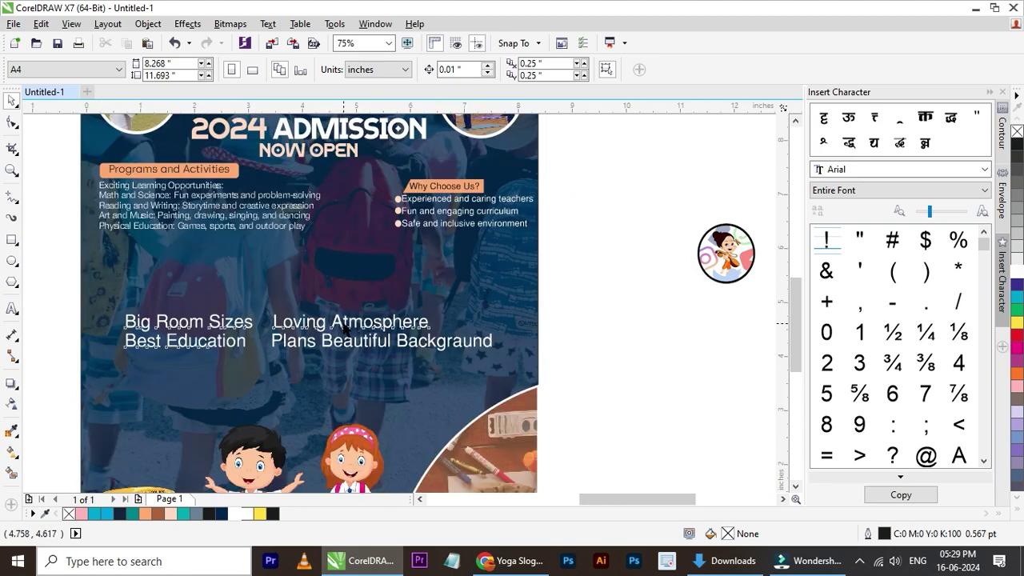
- Shrink the feature text to about three quarters and move it down and right
{"action": "left_click", "coordinate": [345, 328]}
{"action": "left_click_drag", "start_coordinate": [497, 309], "coordinate": [371, 321]}
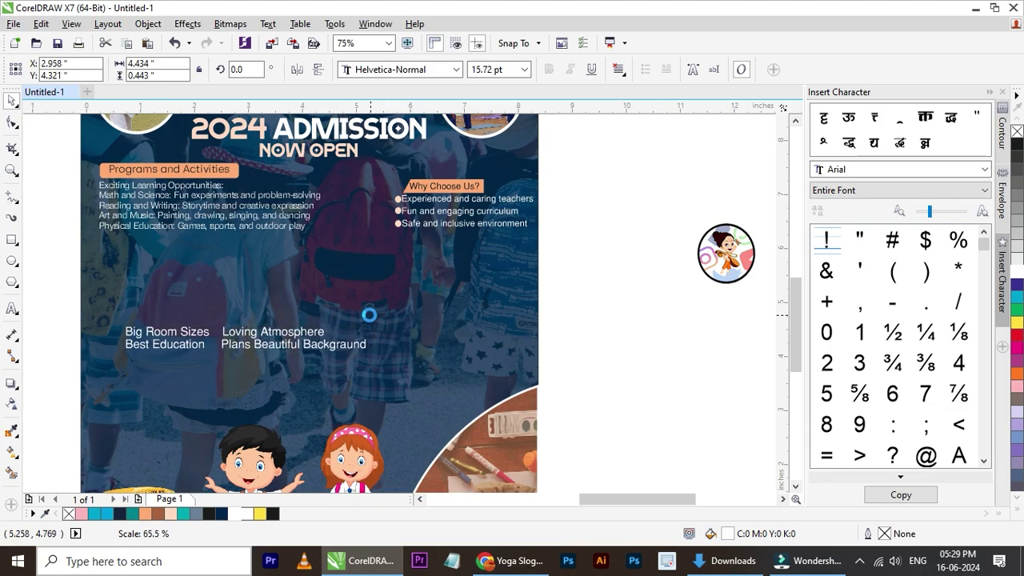
{"action": "left_click_drag", "start_coordinate": [296, 343], "coordinate": [343, 385]}
{"action": "scroll", "coordinate": [240, 435], "scroll_direction": "up", "scroll_amount": 1}
- Rebreak the text into two lines, splitting after 'Best Education'
{"action": "double_click", "coordinate": [119, 343]}
{"action": "key", "text": "BackSpace"}
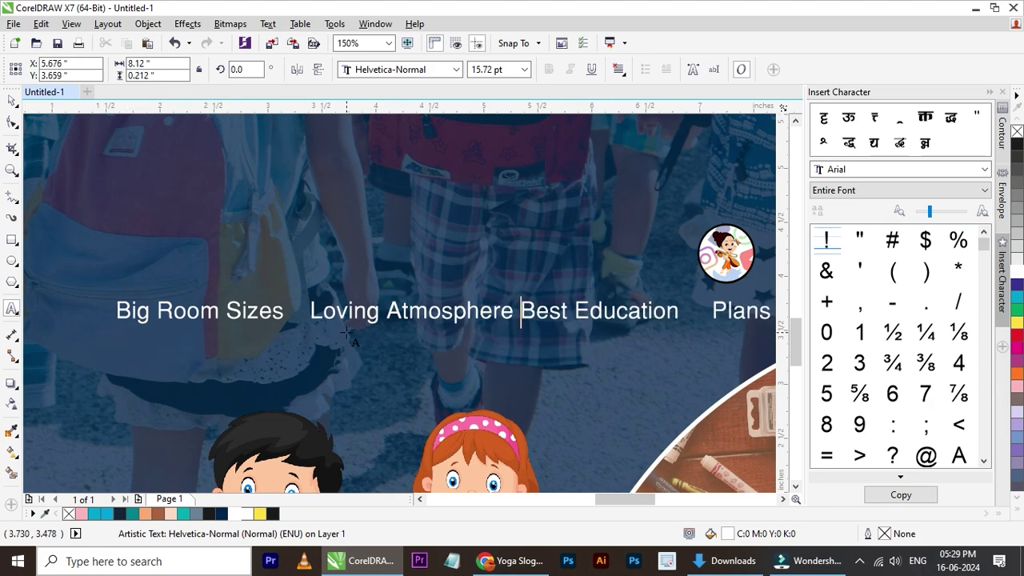
{"action": "scroll", "coordinate": [530, 349], "scroll_direction": "down", "scroll_amount": 1}
{"action": "scroll", "coordinate": [530, 350], "scroll_direction": "up", "scroll_amount": 1}
{"action": "left_click", "coordinate": [477, 305]}
{"action": "key", "text": "BackSpace"}
{"action": "key", "text": "BackSpace"}
{"action": "key", "text": "BackSpace"}
{"action": "key", "text": "BackSpace"}
{"action": "key", "text": "BackSpace"}
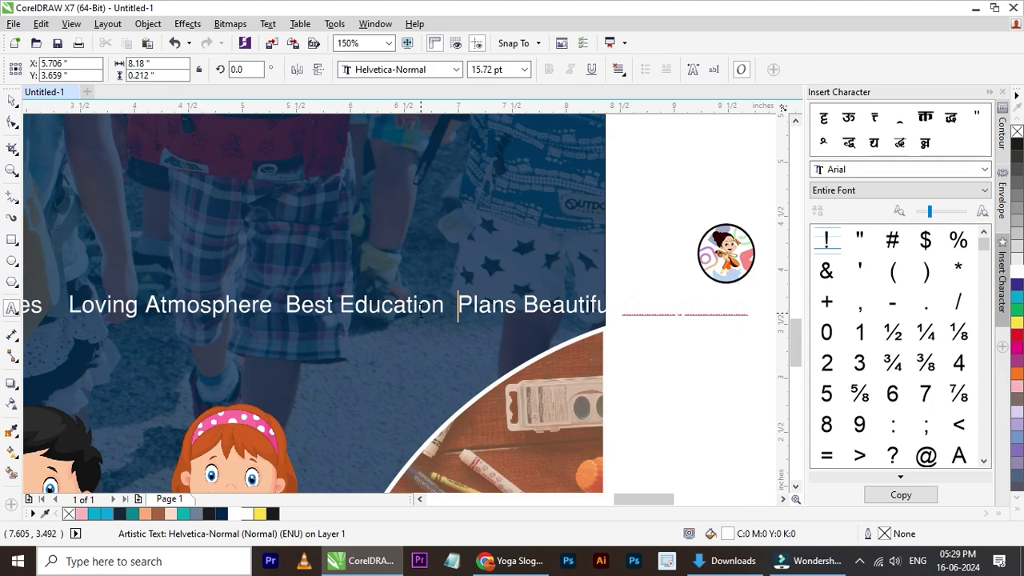
{"action": "key", "text": "Return"}
{"action": "scroll", "coordinate": [350, 344], "scroll_direction": "down", "scroll_amount": 1}
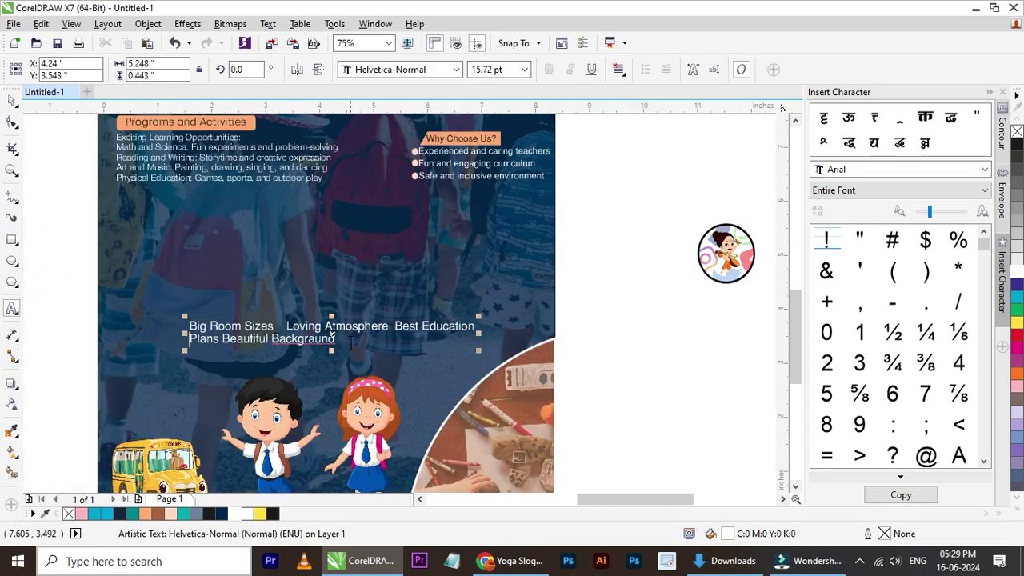
- Centre-align both lines and widen their line spacing with the Shape tool
{"action": "left_click", "coordinate": [619, 70]}
{"action": "left_click", "coordinate": [677, 120]}
{"action": "scroll", "coordinate": [335, 353], "scroll_direction": "up", "scroll_amount": 1}
{"action": "scroll", "coordinate": [335, 353], "scroll_direction": "up", "scroll_amount": 1}
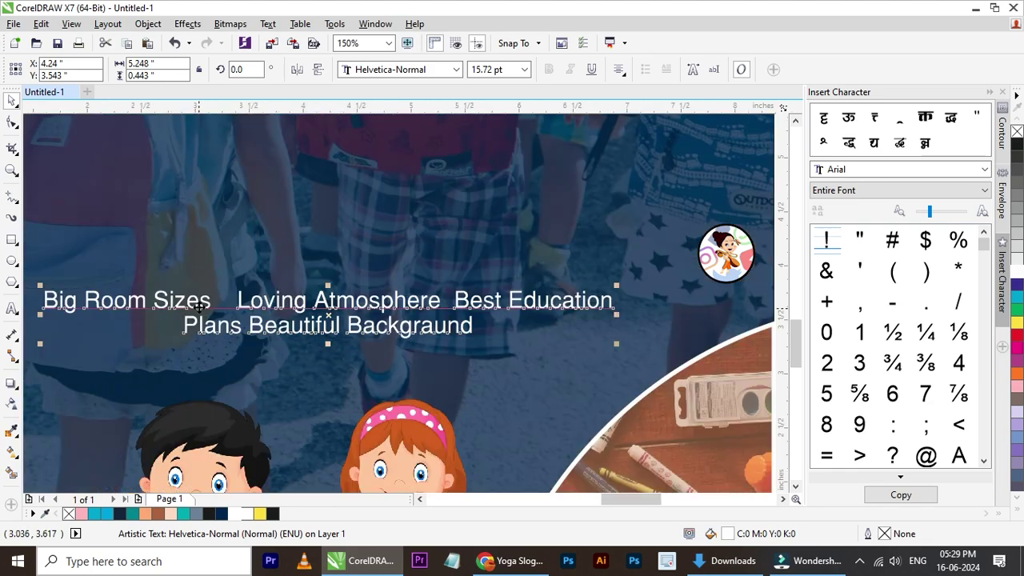
{"action": "left_click", "coordinate": [12, 121]}
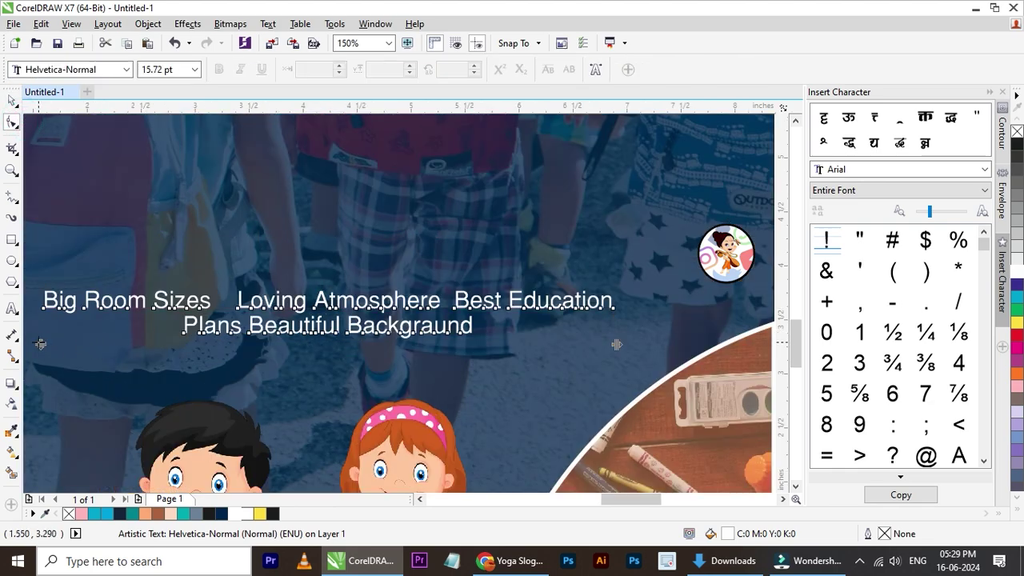
{"action": "left_click_drag", "start_coordinate": [40, 344], "coordinate": [40, 350]}
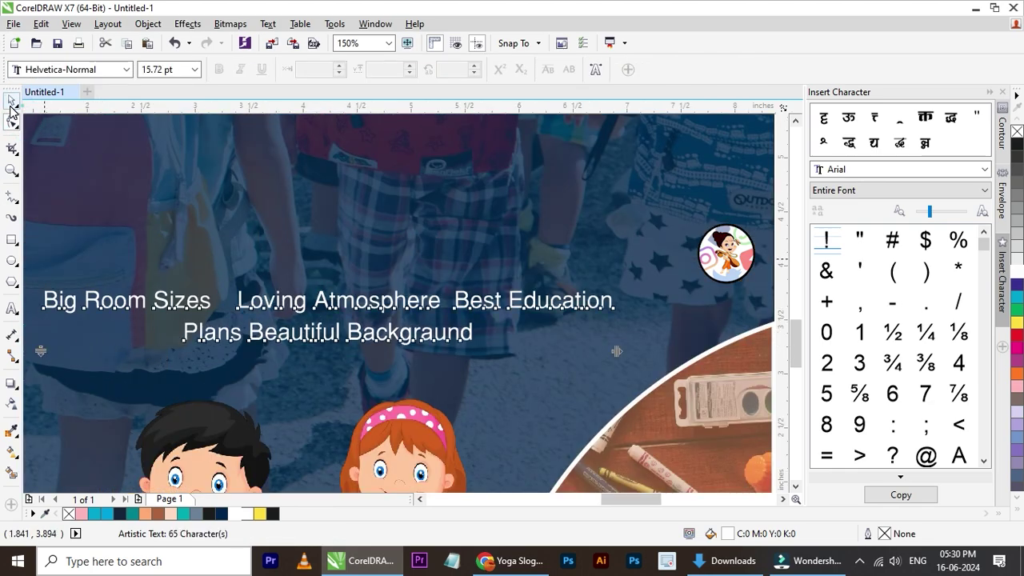
{"action": "left_click", "coordinate": [11, 107]}
{"action": "scroll", "coordinate": [257, 282], "scroll_direction": "down", "scroll_amount": 1}
- Nudge the text slightly down and draw a rectangle framing it
{"action": "left_click", "coordinate": [673, 319]}
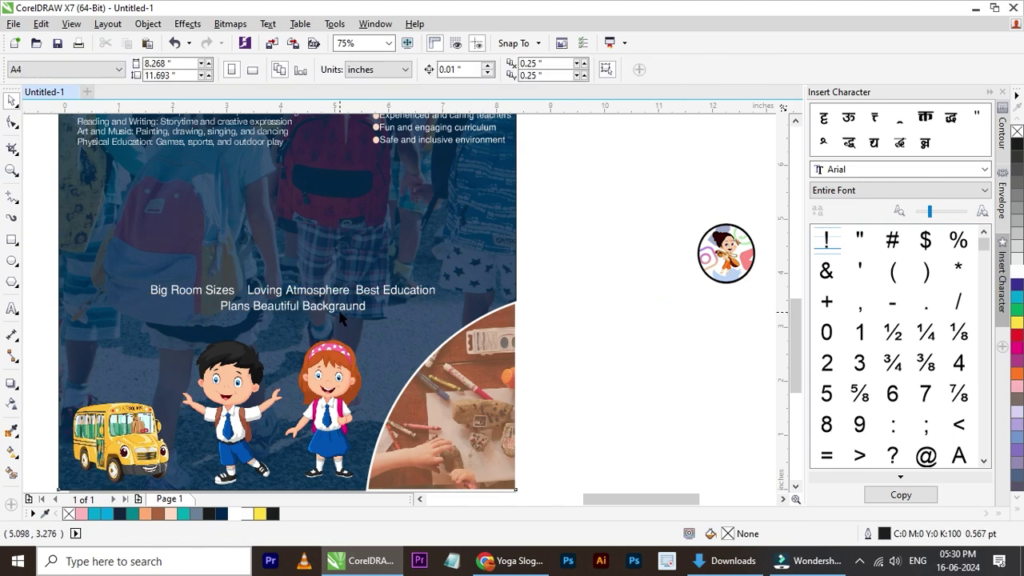
{"action": "left_click", "coordinate": [338, 309]}
{"action": "left_click", "coordinate": [335, 311]}
{"action": "left_click_drag", "start_coordinate": [335, 311], "coordinate": [335, 312]}
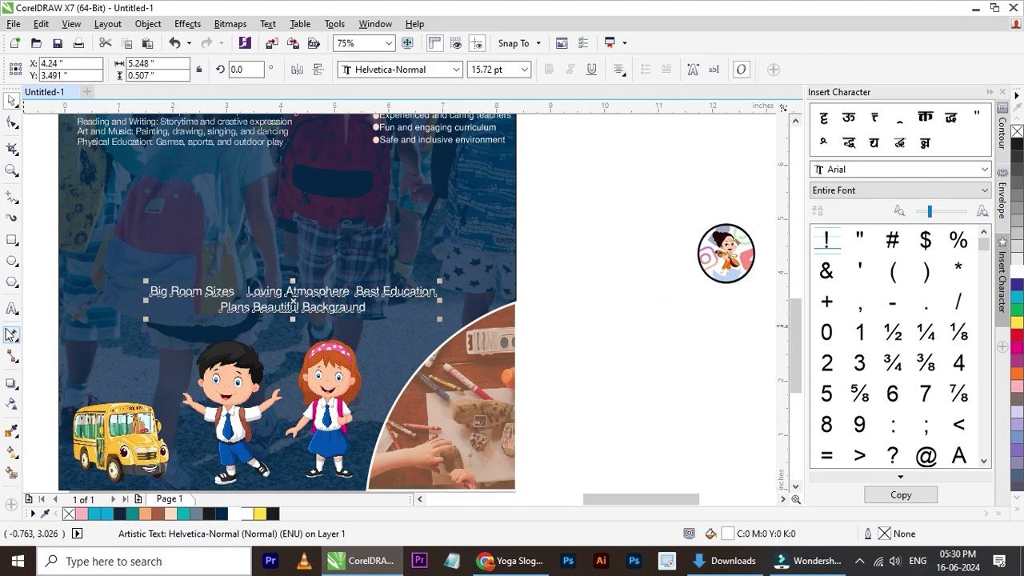
{"action": "left_click", "coordinate": [12, 239]}
{"action": "left_click_drag", "start_coordinate": [121, 276], "coordinate": [451, 324]}
- Round the rectangle's corners with the Shape tool and shift it slightly down
{"action": "left_click", "coordinate": [12, 122]}
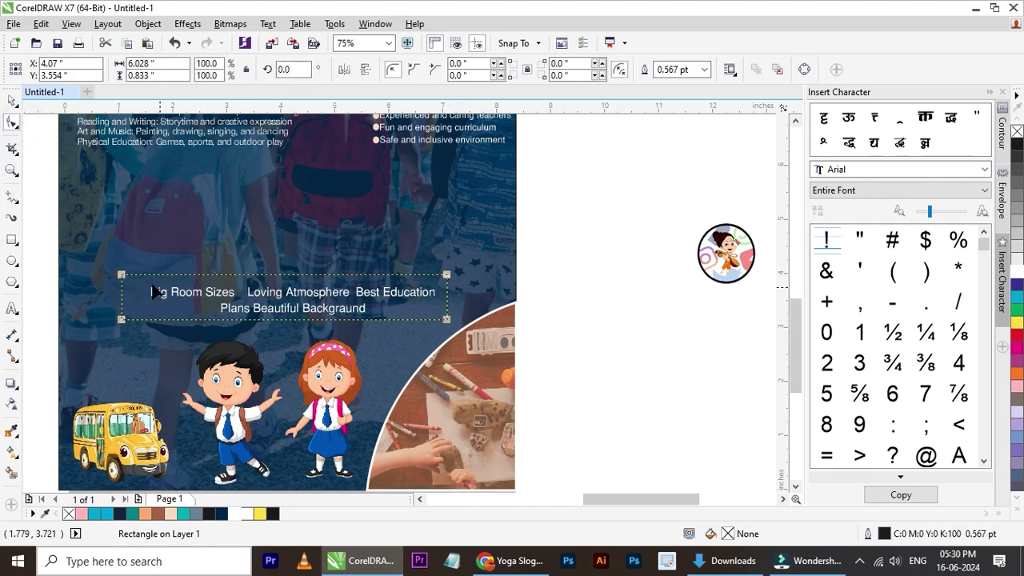
{"action": "left_click_drag", "start_coordinate": [122, 276], "coordinate": [132, 276]}
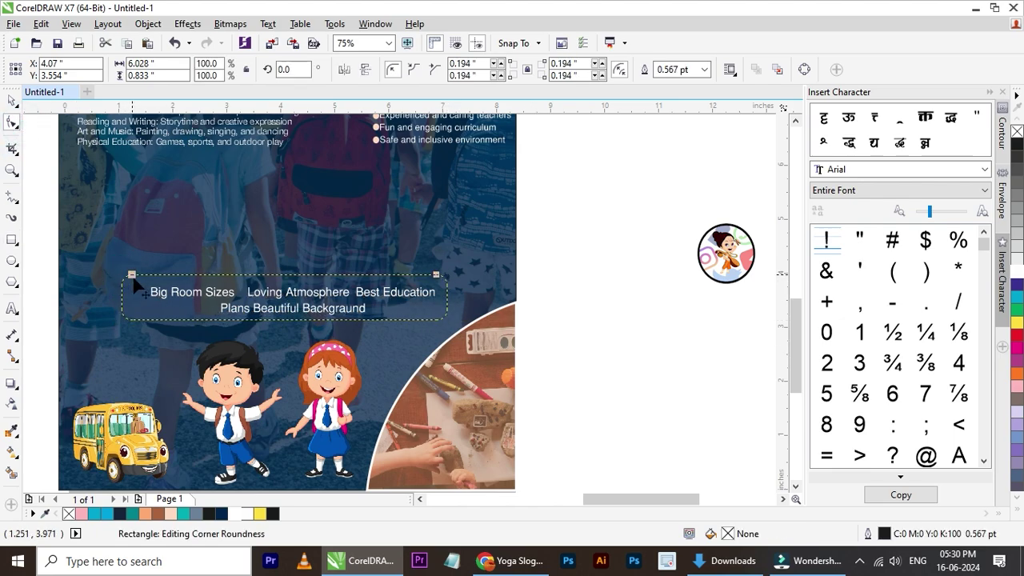
{"action": "left_click", "coordinate": [12, 100]}
{"action": "scroll", "coordinate": [183, 303], "scroll_direction": "up", "scroll_amount": 2}
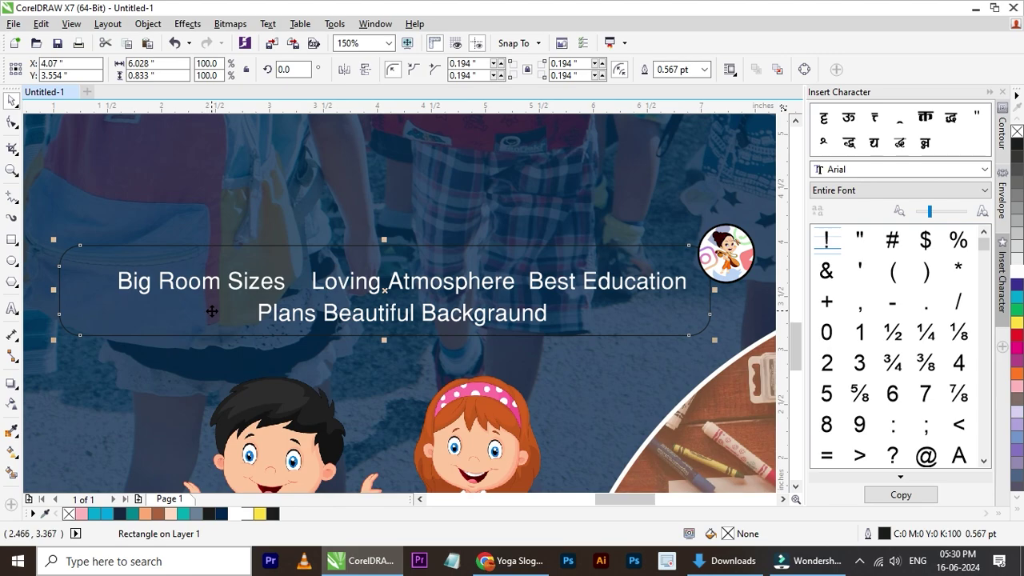
{"action": "left_click_drag", "start_coordinate": [212, 310], "coordinate": [213, 312]}
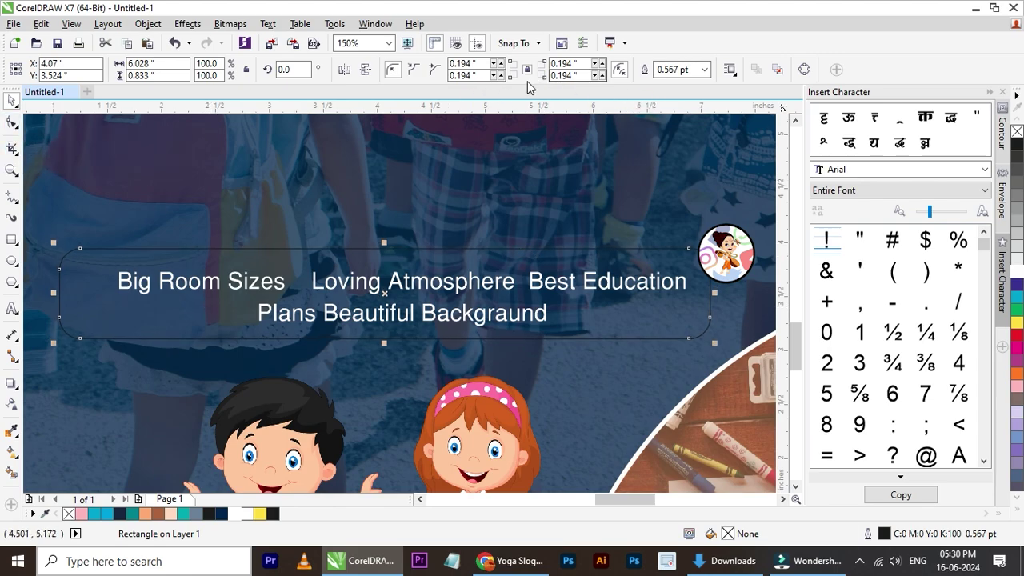
- Try a corner radius of 1, then undo it as too large
{"action": "left_click", "coordinate": [474, 65]}
{"action": "left_click", "coordinate": [472, 64]}
{"action": "type", "text": "1"}
{"action": "key", "text": "Return"}
{"action": "key", "text": "ctrl+z"}
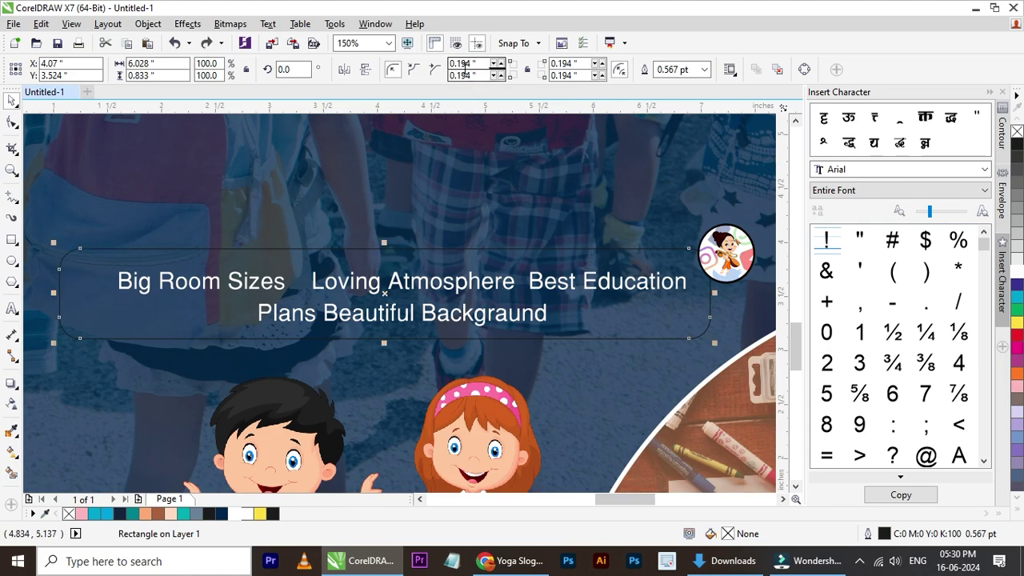
- Increase the top corner radius and make the bottom-left corner nearly square
{"action": "left_click", "coordinate": [500, 64]}
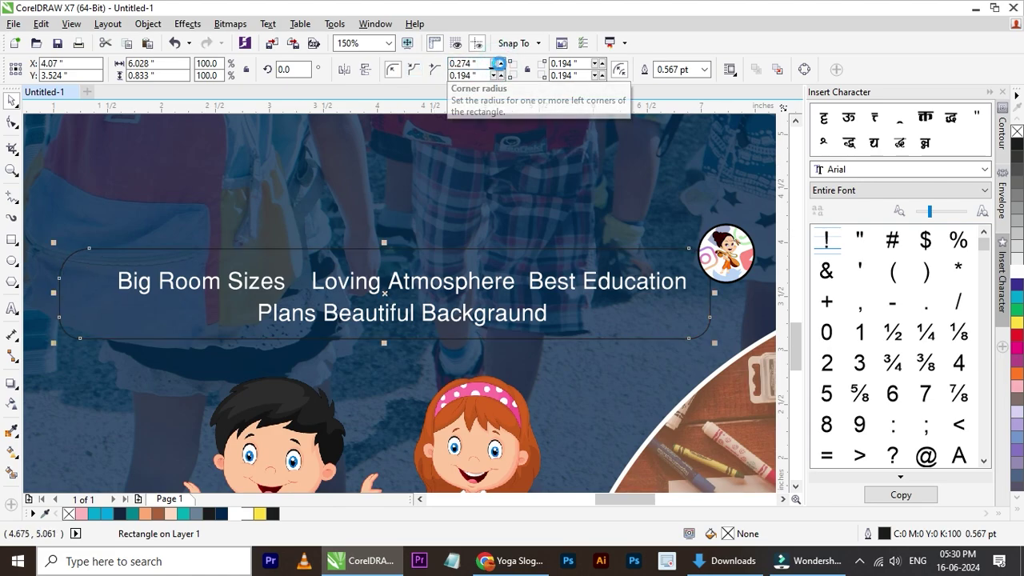
{"action": "left_click", "coordinate": [500, 64]}
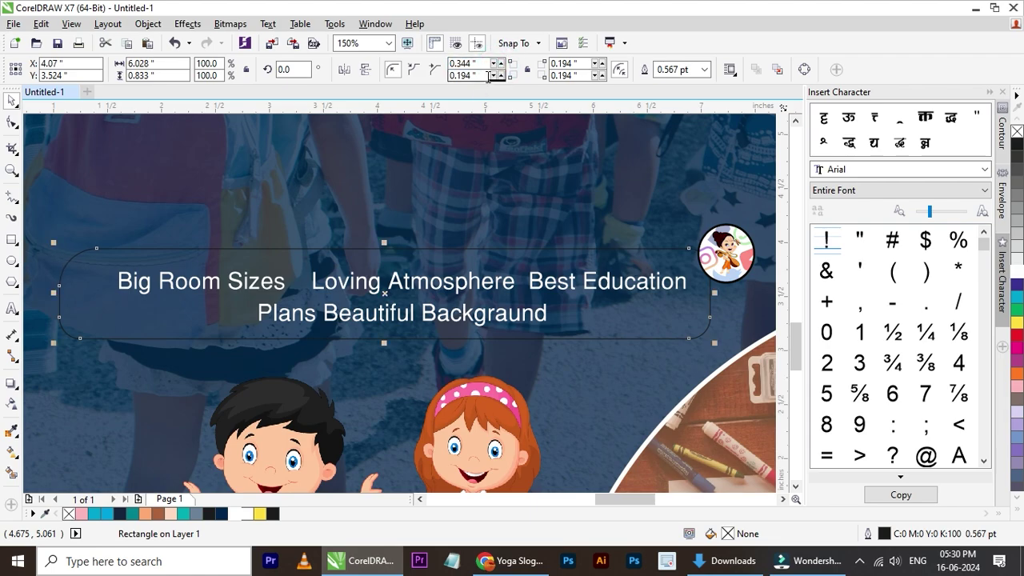
{"action": "left_click", "coordinate": [493, 75]}
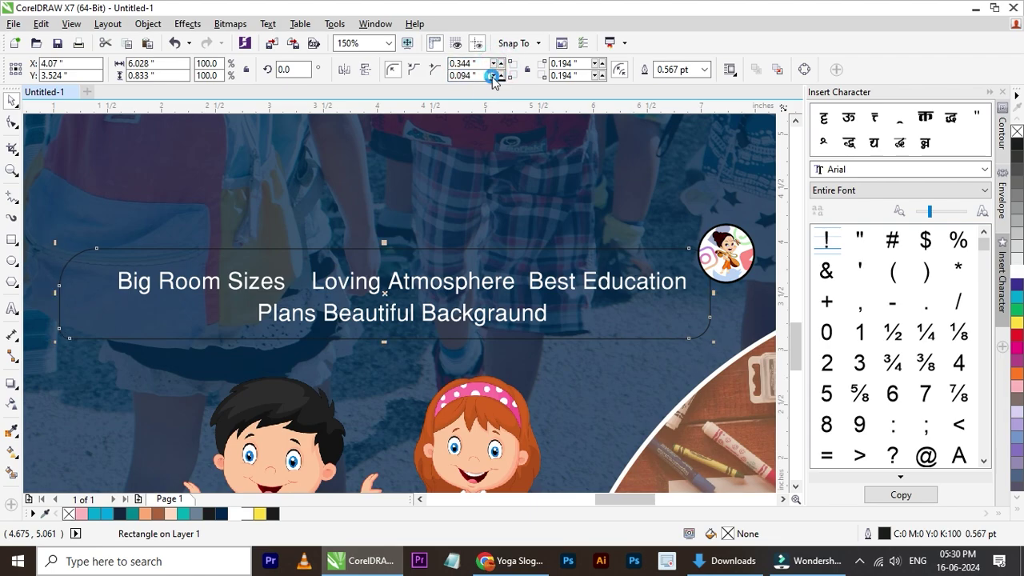
{"action": "left_click", "coordinate": [493, 77]}
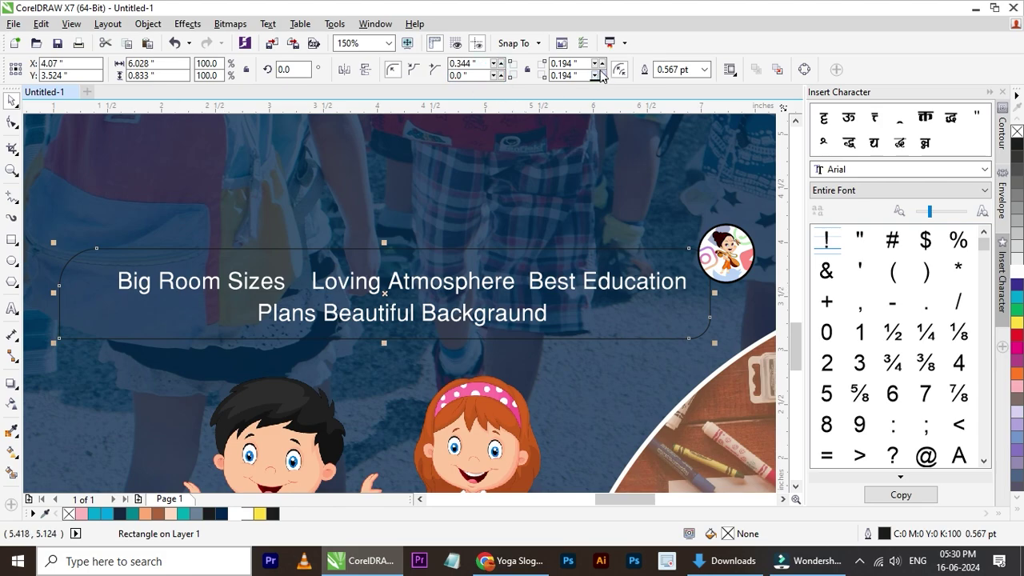
{"action": "scroll", "coordinate": [576, 345], "scroll_direction": "down", "scroll_amount": 1}
{"action": "scroll", "coordinate": [576, 345], "scroll_direction": "up", "scroll_amount": 1}
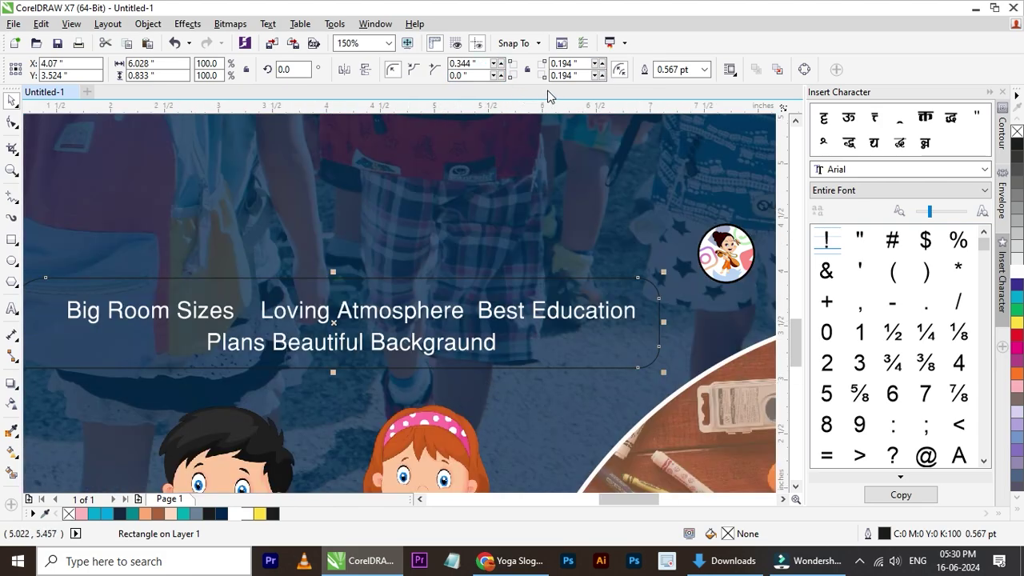
- Make the bottom-right corner nearly square and round the top-right to about 0.35"
{"action": "left_click", "coordinate": [595, 76]}
{"action": "left_click", "coordinate": [595, 76]}
{"action": "left_click", "coordinate": [596, 76]}
{"action": "left_click", "coordinate": [596, 76]}
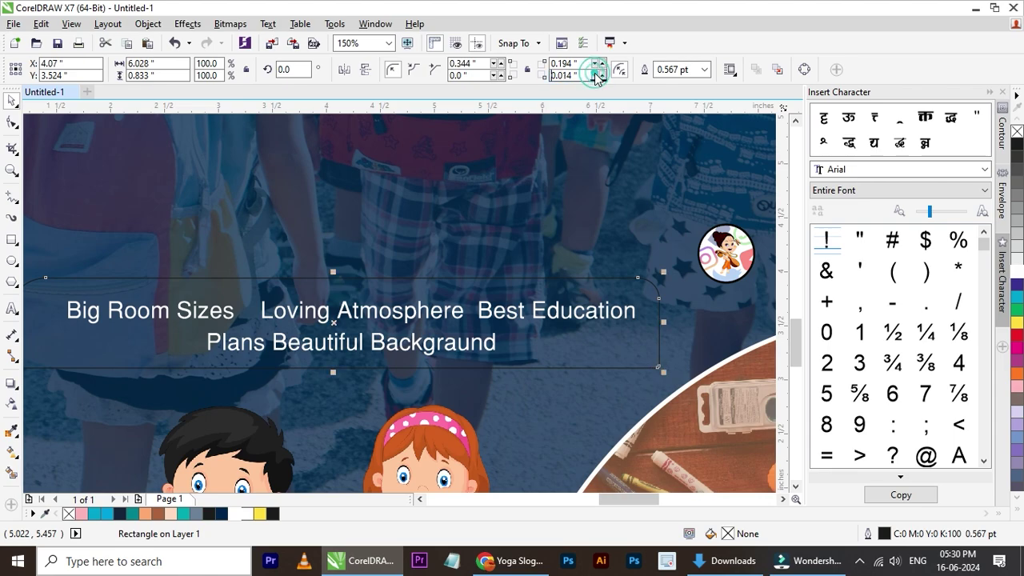
{"action": "left_click", "coordinate": [603, 63]}
{"action": "left_click", "coordinate": [603, 63]}
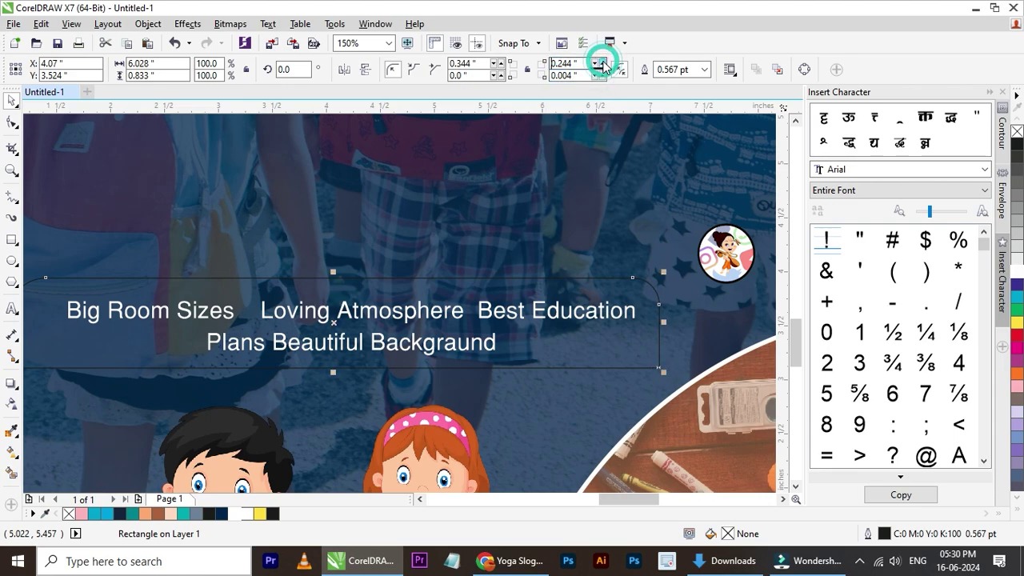
{"action": "left_click", "coordinate": [602, 63]}
{"action": "left_click", "coordinate": [602, 62]}
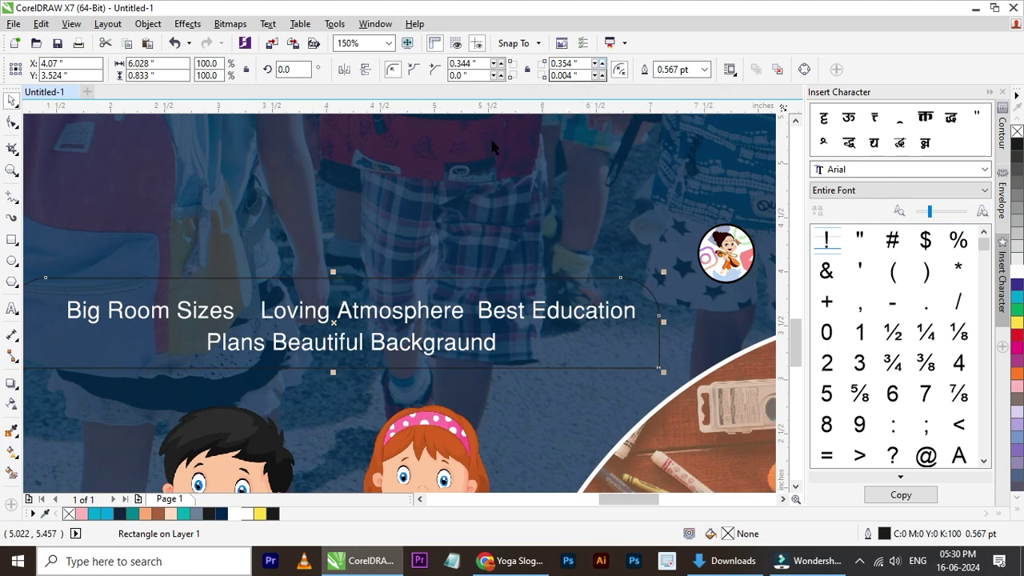
{"action": "scroll", "coordinate": [480, 172], "scroll_direction": "down", "scroll_amount": 2}
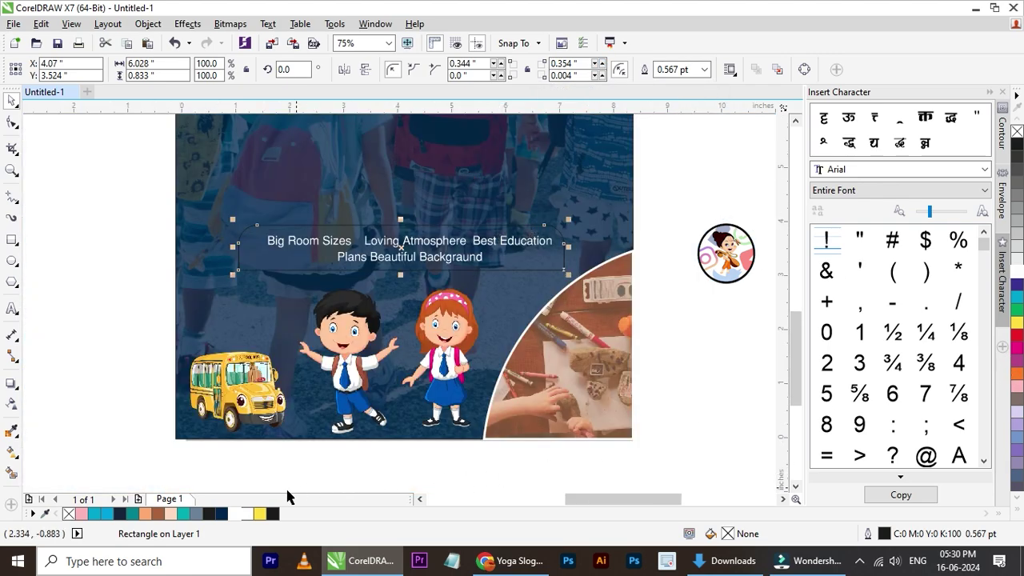
- Fill the rounded rectangle brown and remove its outline
{"action": "left_click", "coordinate": [171, 515]}
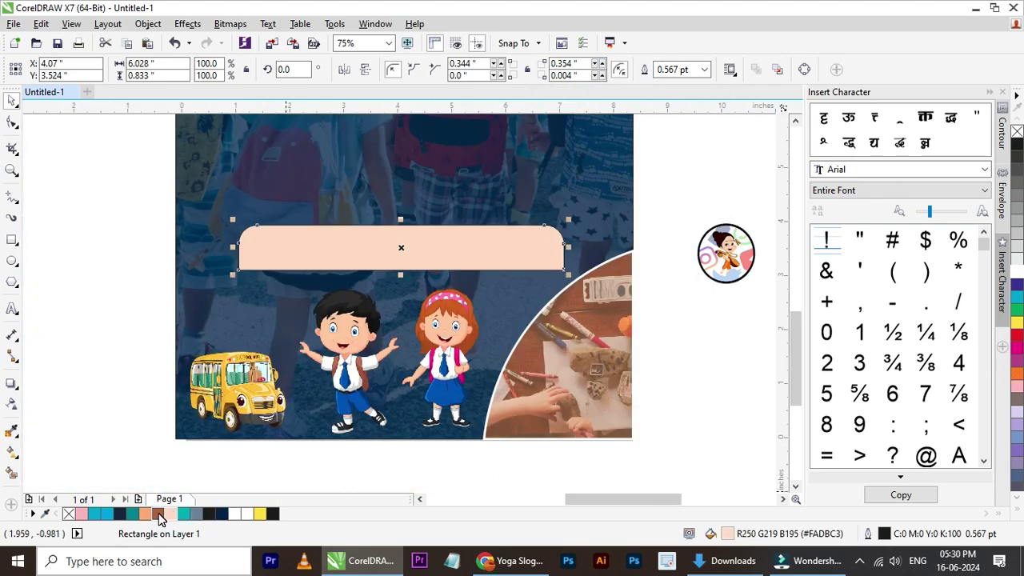
{"action": "left_click", "coordinate": [158, 514]}
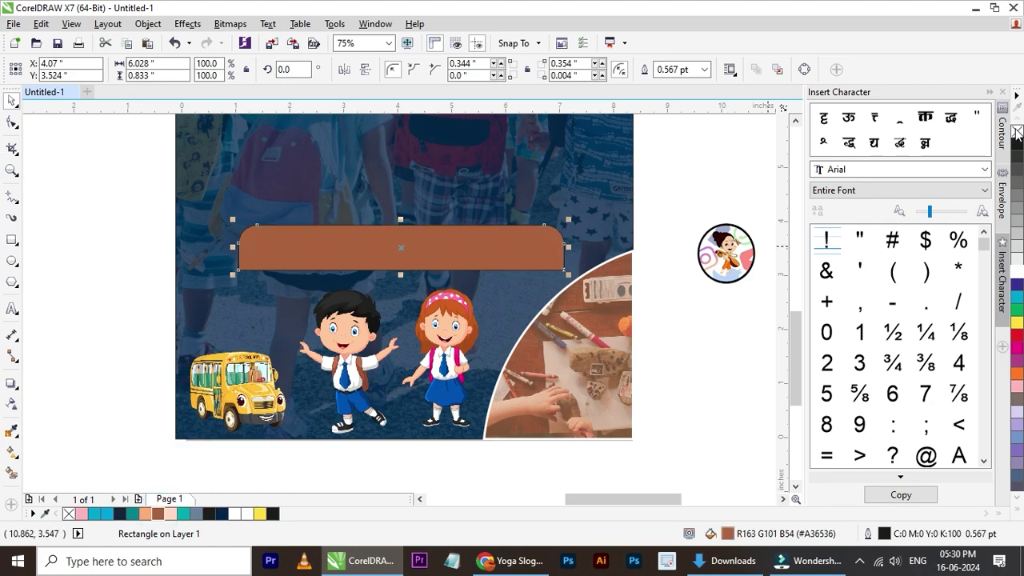
{"action": "right_click", "coordinate": [1017, 131]}
- Bring the white banner text in front of the brown rectangle
{"action": "left_click", "coordinate": [552, 286]}
{"action": "left_click", "coordinate": [634, 234]}
{"action": "left_click", "coordinate": [638, 228]}
{"action": "left_click_drag", "start_coordinate": [717, 182], "coordinate": [154, 262]}
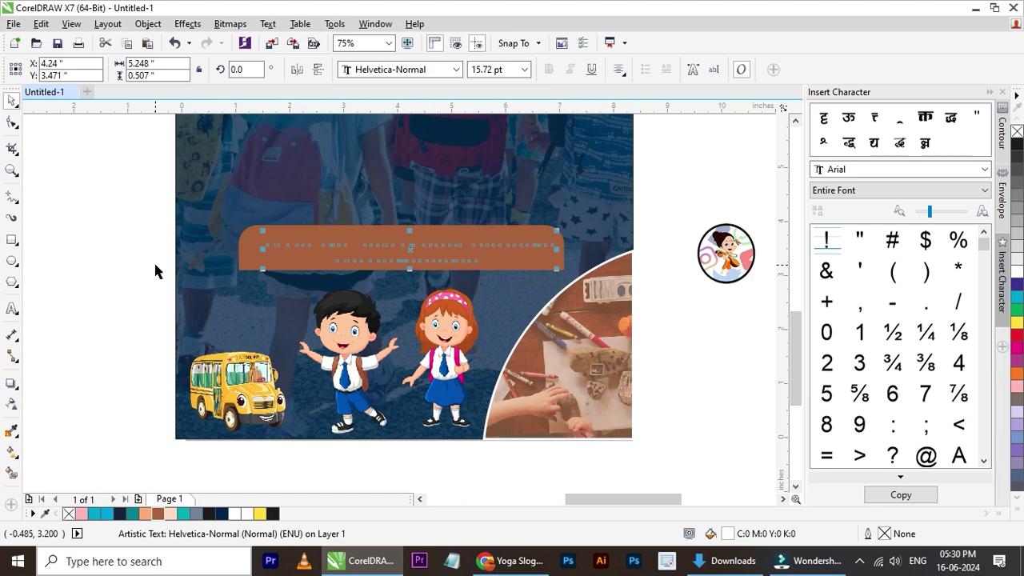
{"action": "key", "text": "shift+Page_Up"}
{"action": "left_click", "coordinate": [651, 258]}
- Centre the white text horizontally on the brown rectangle
{"action": "scroll", "coordinate": [647, 291], "scroll_direction": "down", "scroll_amount": 1}
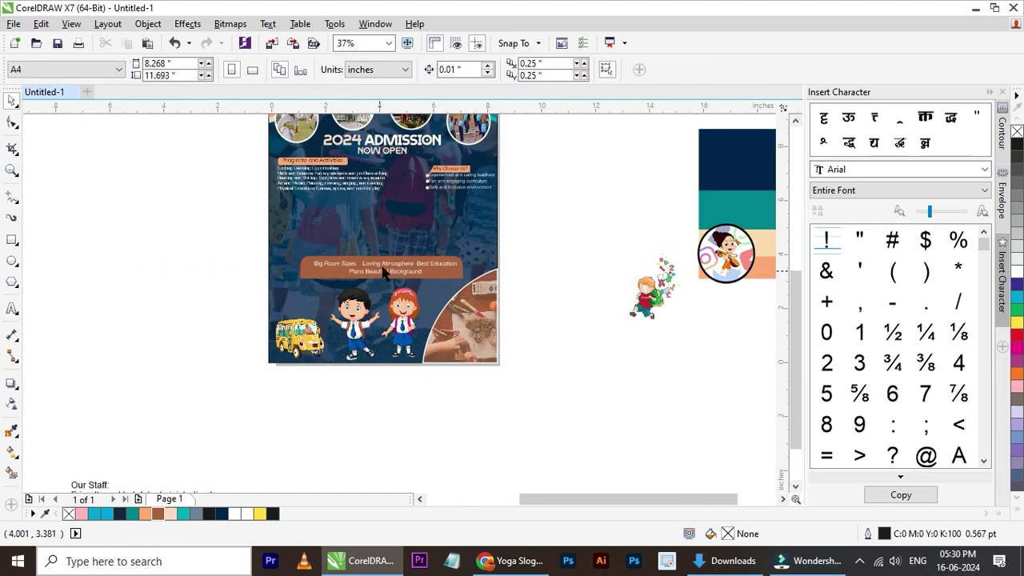
{"action": "scroll", "coordinate": [389, 262], "scroll_direction": "up", "scroll_amount": 1}
{"action": "left_click", "coordinate": [432, 280]}
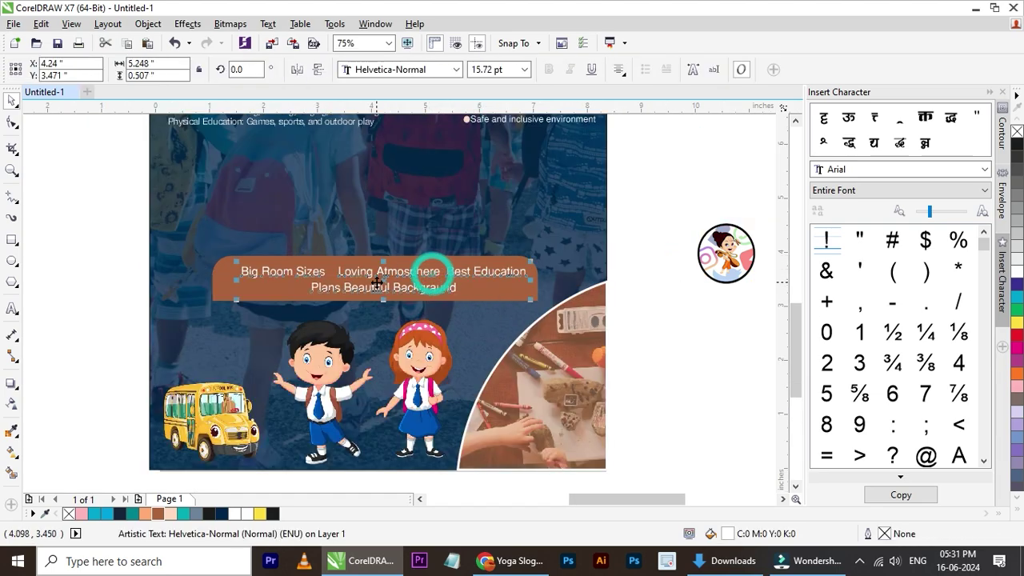
{"action": "scroll", "coordinate": [378, 288], "scroll_direction": "up", "scroll_amount": 2}
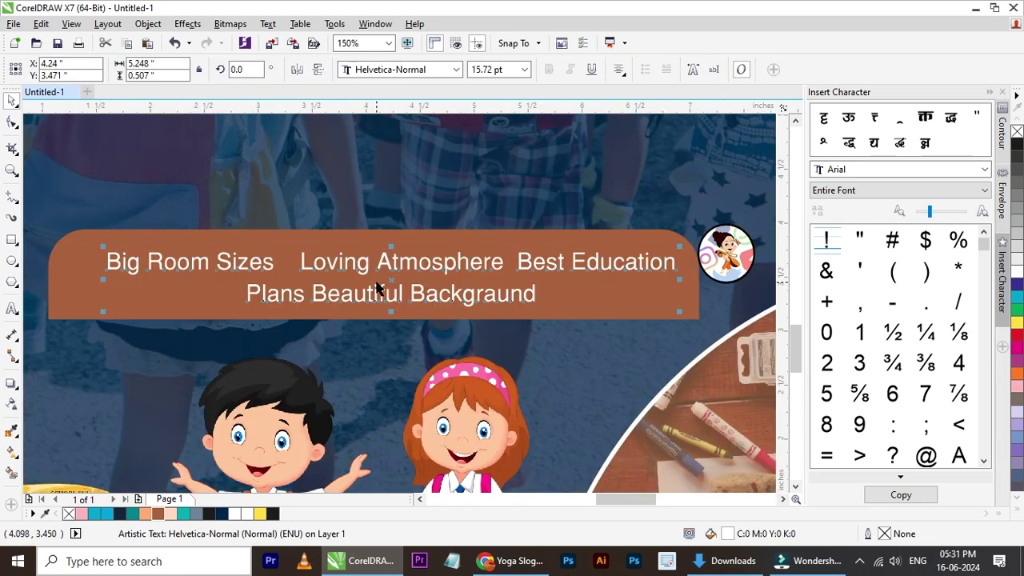
{"action": "left_click", "coordinate": [580, 235], "text": "shift"}
{"action": "key", "text": "e"}
{"action": "scroll", "coordinate": [192, 297], "scroll_direction": "down", "scroll_amount": 2}
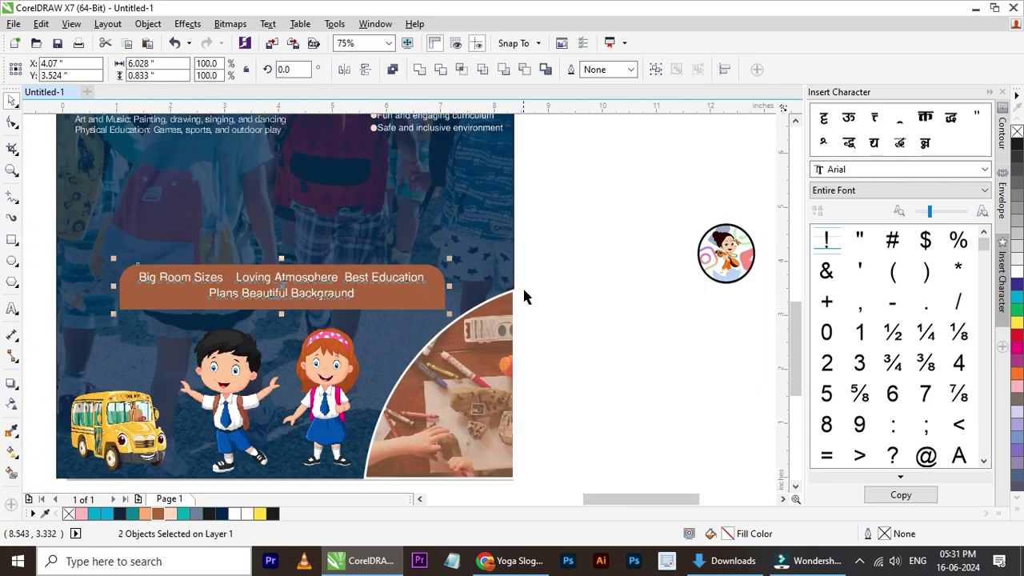
{"action": "left_click", "coordinate": [522, 299]}
{"action": "scroll", "coordinate": [175, 318], "scroll_direction": "up", "scroll_amount": 2}
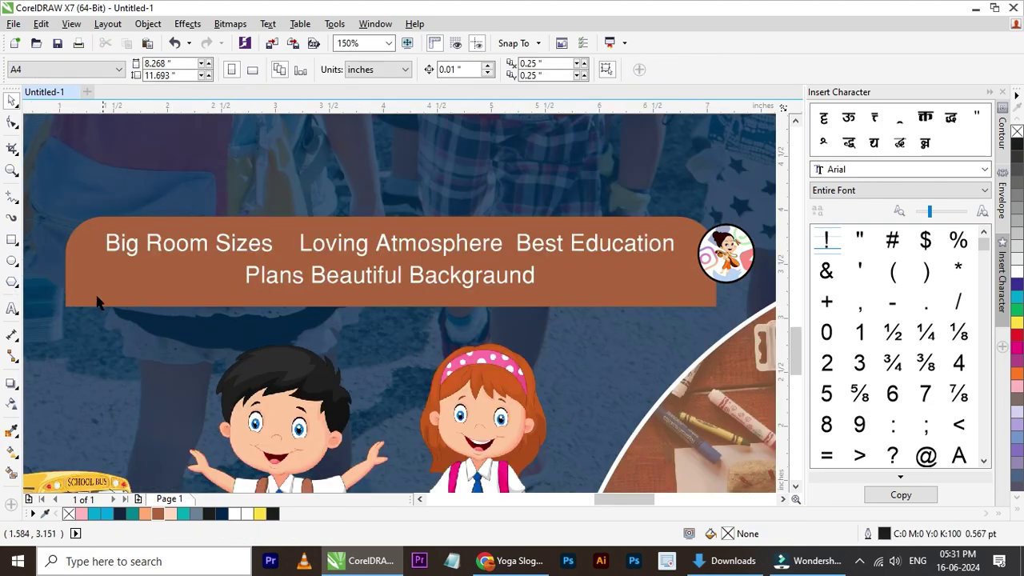
{"action": "left_click", "coordinate": [12, 262]}
{"action": "scroll", "coordinate": [288, 244], "scroll_direction": "up", "scroll_amount": 2}
- Draw a small white ellipse with no outline between 'Sizes' and 'Loving'
{"action": "mouse_move", "coordinate": [274, 231]}
{"action": "left_mouse_down"}
{"action": "mouse_move", "coordinate": [287, 263]}
{"action": "mouse_move", "coordinate": [304, 265]}
{"action": "left_mouse_up"}
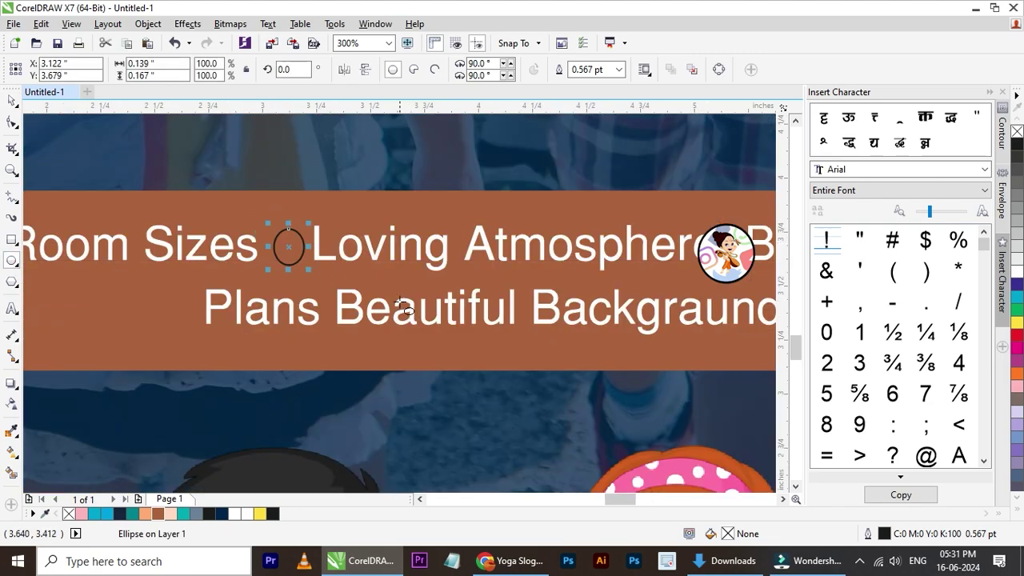
{"action": "left_click", "coordinate": [12, 101]}
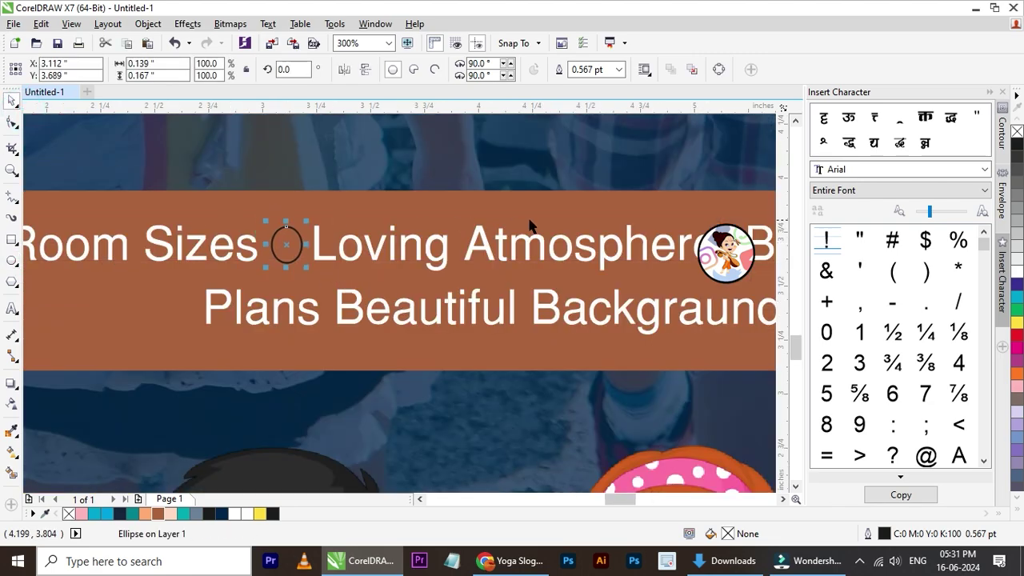
{"action": "left_click", "coordinate": [1018, 272]}
{"action": "right_click", "coordinate": [1017, 133]}
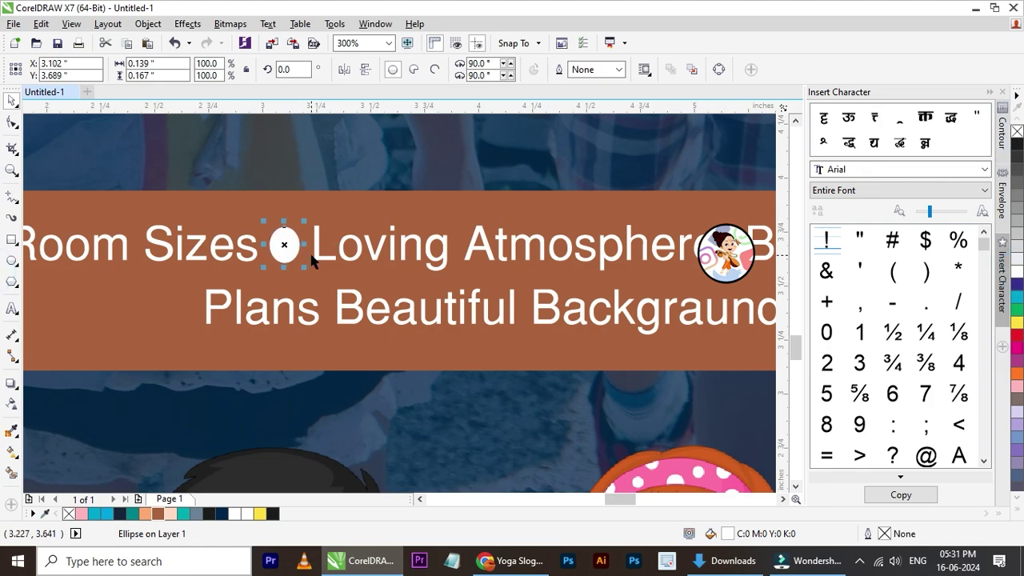
{"action": "scroll", "coordinate": [313, 263], "scroll_direction": "down", "scroll_amount": 2}
{"action": "scroll", "coordinate": [403, 264], "scroll_direction": "up", "scroll_amount": 1}
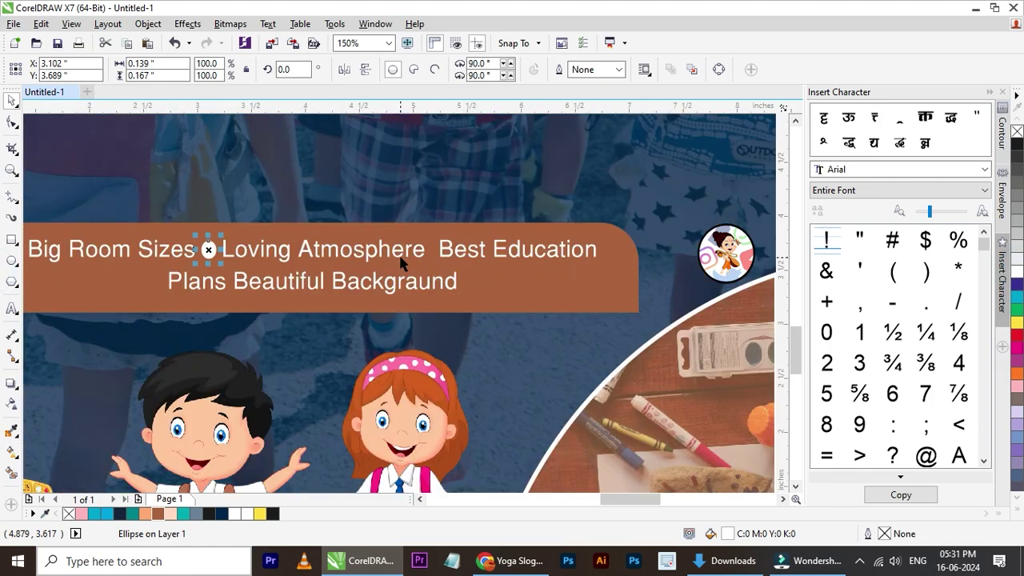
- Duplicate the bullet, nudge the copy right, and make room before 'Best' in the text
{"action": "key", "text": "ctrl+c"}
{"action": "key", "text": "ctrl+v"}
{"action": "key", "text": "Right"}
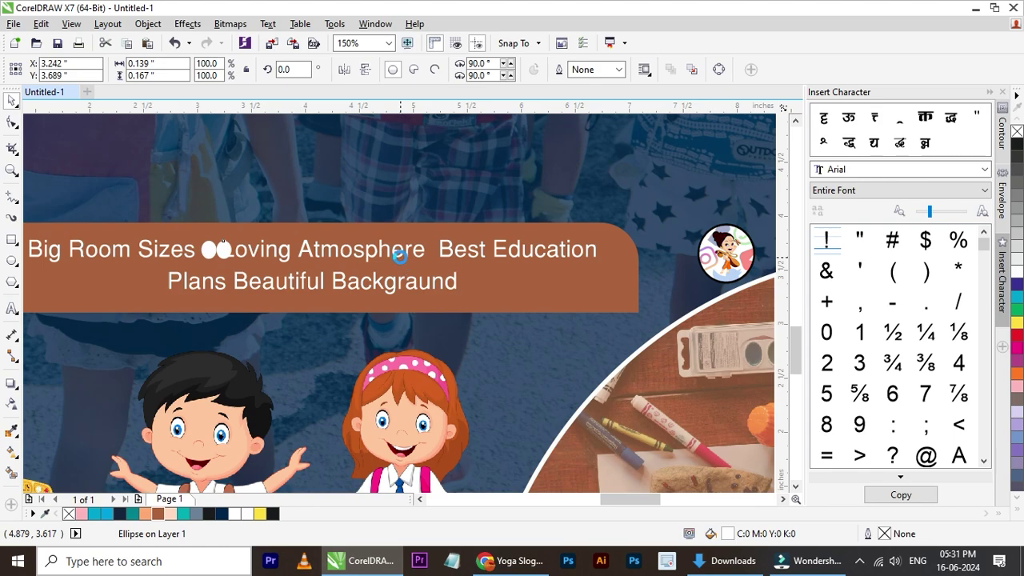
{"action": "key", "text": "ctrl+Right"}
{"action": "key", "text": "ctrl+Right"}
{"action": "key", "text": "ctrl+Right"}
{"action": "key", "text": "ctrl+Right"}
{"action": "key", "text": "ctrl+Right"}
{"action": "key", "text": "ctrl+Right"}
{"action": "key", "text": "ctrl+Right"}
{"action": "key", "text": "ctrl+Right"}
{"action": "key", "text": "ctrl+Right"}
{"action": "key", "text": "ctrl+Right"}
{"action": "key", "text": "ctrl+Right"}
{"action": "key", "text": "ctrl+Right"}
{"action": "key", "text": "ctrl+Right"}
{"action": "key", "text": "ctrl+Right"}
{"action": "key", "text": "ctrl+Right"}
{"action": "key", "text": "ctrl+Right"}
{"action": "key", "text": "ctrl+Right"}
{"action": "key", "text": "ctrl+Right"}
{"action": "key", "text": "ctrl+Right"}
{"action": "key", "text": "ctrl+Right"}
{"action": "key", "text": "ctrl+Right"}
{"action": "key", "text": "ctrl+Right"}
{"action": "key", "text": "ctrl+Right"}
{"action": "key", "text": "ctrl+Right"}
{"action": "key", "text": "ctrl+Right"}
{"action": "key", "text": "ctrl+Right"}
{"action": "key", "text": "ctrl+Right"}
{"action": "key", "text": "ctrl+Right"}
{"action": "key", "text": "ctrl+Right"}
{"action": "key", "text": "ctrl+Right"}
{"action": "key", "text": "ctrl+Right"}
{"action": "key", "text": "ctrl+Right"}
{"action": "key", "text": "ctrl+Right"}
{"action": "key", "text": "ctrl+Right"}
{"action": "key", "text": "ctrl+Right"}
{"action": "key", "text": "ctrl+Right"}
{"action": "key", "text": "ctrl+Right"}
{"action": "key", "text": "ctrl+Right"}
{"action": "key", "text": "ctrl+Right"}
{"action": "key", "text": "ctrl+Right"}
{"action": "key", "text": "ctrl+Right"}
{"action": "key", "text": "ctrl+Right"}
{"action": "key", "text": "ctrl+Right"}
{"action": "key", "text": "ctrl+Right"}
{"action": "key", "text": "ctrl+Right"}
{"action": "key", "text": "ctrl+Right"}
{"action": "key", "text": "ctrl+Right"}
{"action": "key", "text": "ctrl+Right"}
{"action": "key", "text": "ctrl+Right"}
{"action": "key", "text": "ctrl+Right"}
{"action": "key", "text": "ctrl+Right"}
{"action": "key", "text": "ctrl+Right"}
{"action": "key", "text": "ctrl+Right"}
{"action": "key", "text": "ctrl+Right"}
{"action": "key", "text": "ctrl+Right"}
{"action": "key", "text": "ctrl+Right"}
{"action": "key", "text": "ctrl+Right"}
{"action": "key", "text": "ctrl+Right"}
{"action": "key", "text": "ctrl+Right"}
{"action": "key", "text": "ctrl+Right"}
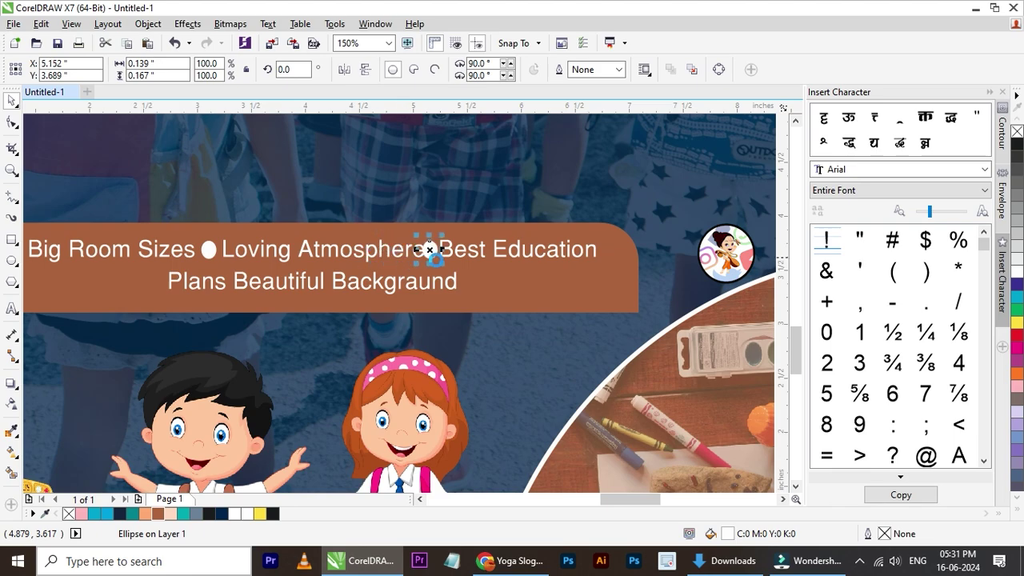
{"action": "double_click", "coordinate": [468, 258]}
{"action": "left_click", "coordinate": [452, 258]}
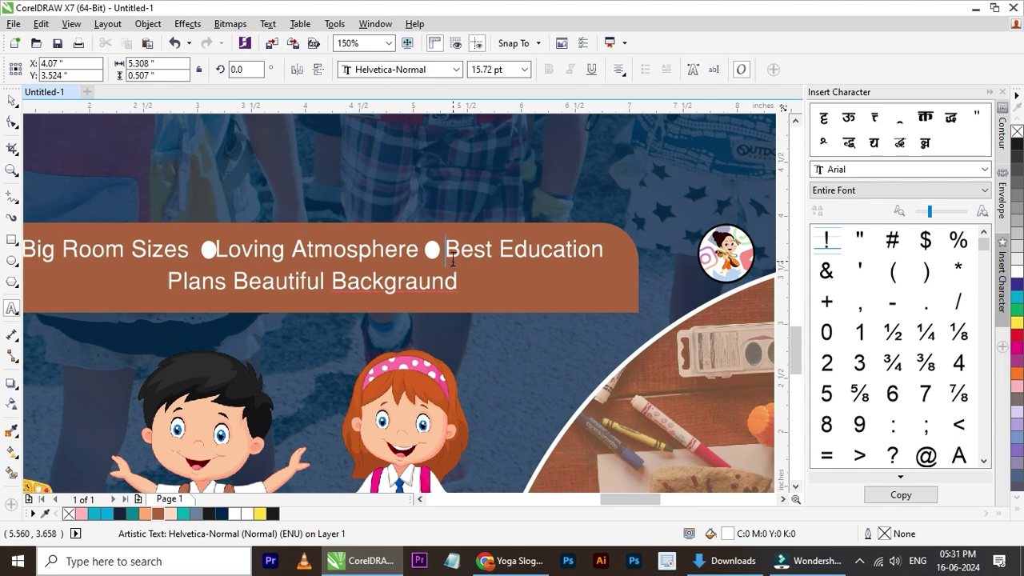
{"action": "left_click", "coordinate": [13, 101]}
- Position the bullet copy before 'Best Education'
{"action": "scroll", "coordinate": [526, 312], "scroll_direction": "down", "scroll_amount": 2}
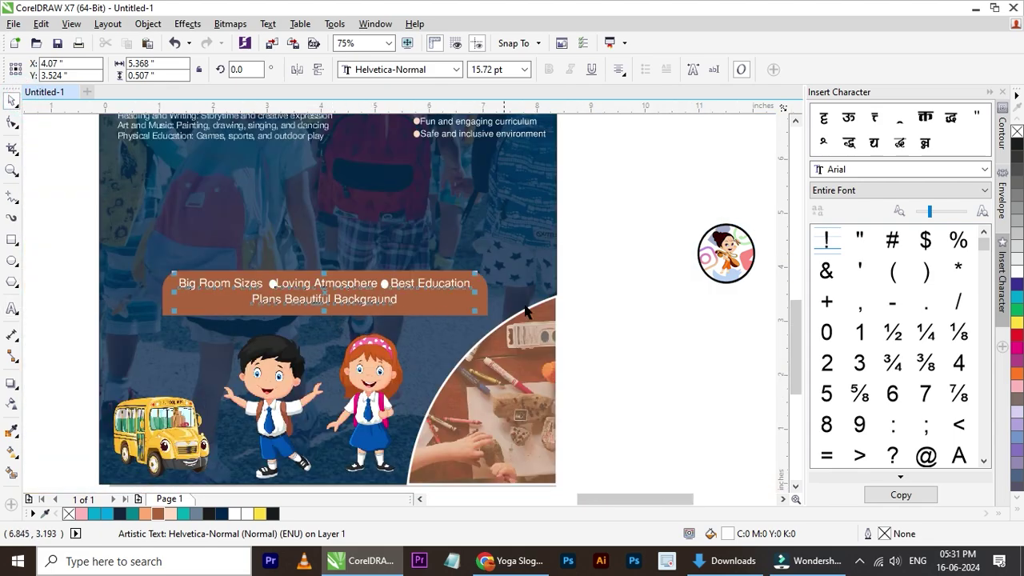
{"action": "left_click", "coordinate": [483, 301], "text": "shift"}
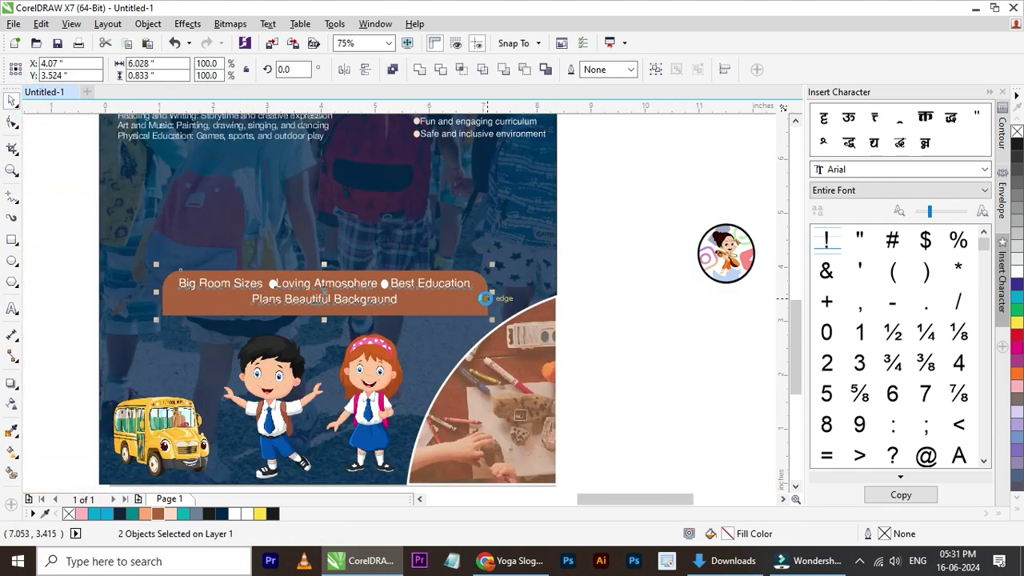
{"action": "scroll", "coordinate": [254, 297], "scroll_direction": "up", "scroll_amount": 2}
{"action": "left_click", "coordinate": [360, 244]}
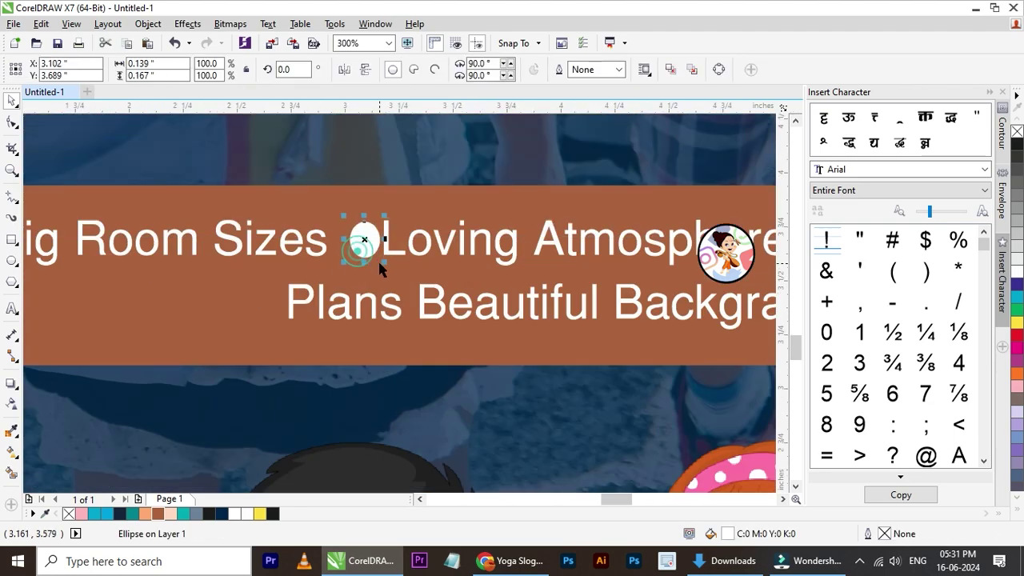
{"action": "scroll", "coordinate": [370, 264], "scroll_direction": "down", "scroll_amount": 2}
{"action": "scroll", "coordinate": [448, 272], "scroll_direction": "up", "scroll_amount": 3}
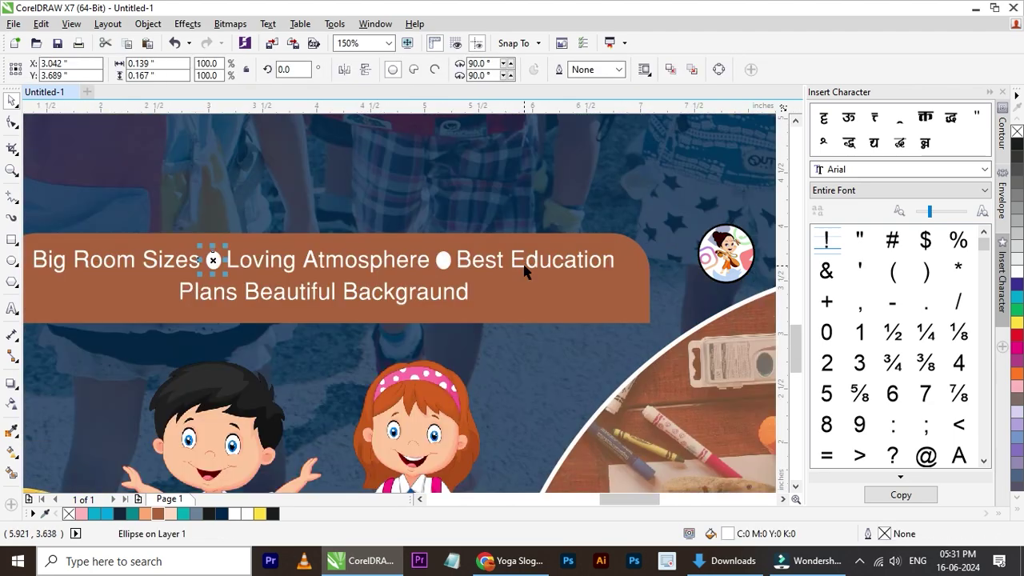
{"action": "left_click", "coordinate": [328, 250]}
{"action": "scroll", "coordinate": [328, 250], "scroll_direction": "down", "scroll_amount": 2}
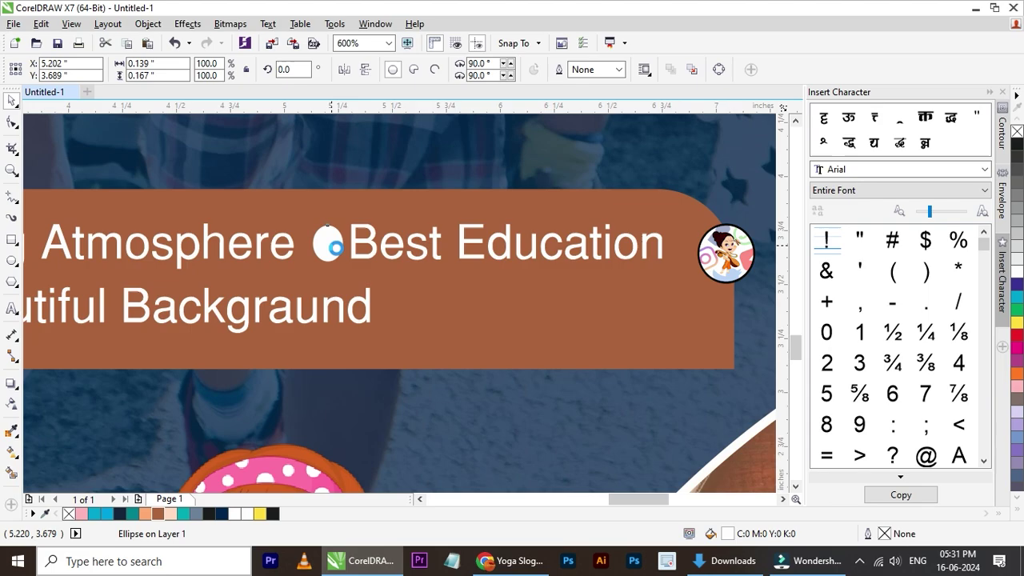
{"action": "left_click", "coordinate": [99, 246]}
{"action": "left_click", "coordinate": [332, 244]}
{"action": "scroll", "coordinate": [262, 267], "scroll_direction": "down", "scroll_amount": 1}
{"action": "scroll", "coordinate": [263, 267], "scroll_direction": "up", "scroll_amount": 1}
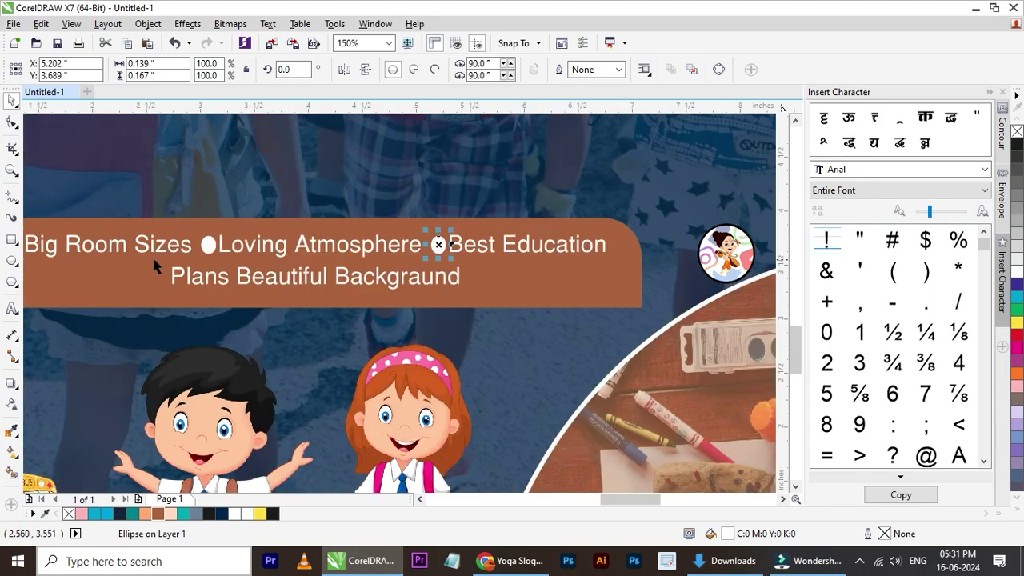
- Place more bullet copies before 'Plans' and 'Big Room Sizes'
{"action": "left_click_drag", "start_coordinate": [439, 246], "coordinate": [154, 276]}
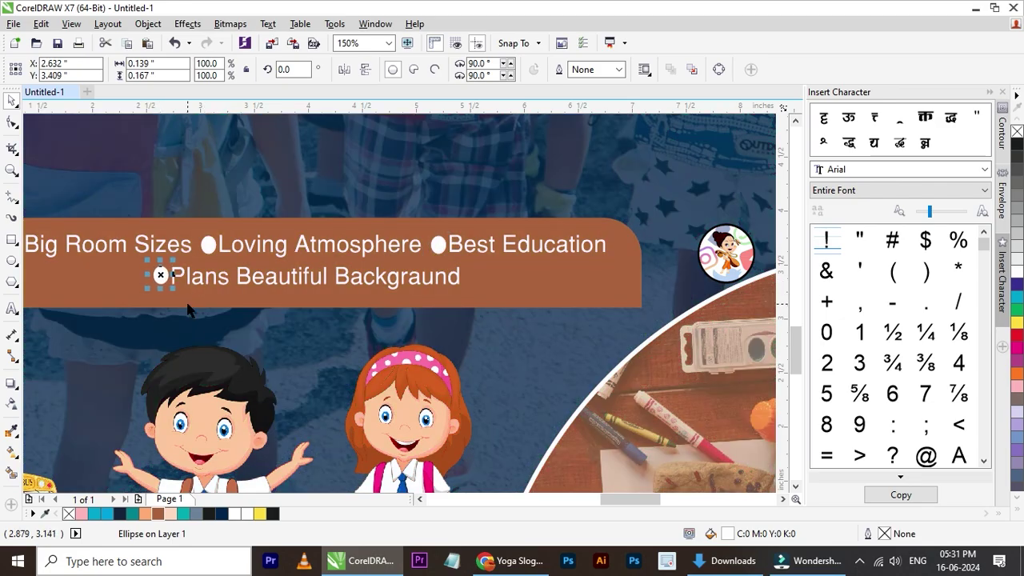
{"action": "scroll", "coordinate": [187, 296], "scroll_direction": "down", "scroll_amount": 2}
{"action": "scroll", "coordinate": [150, 289], "scroll_direction": "up", "scroll_amount": 2}
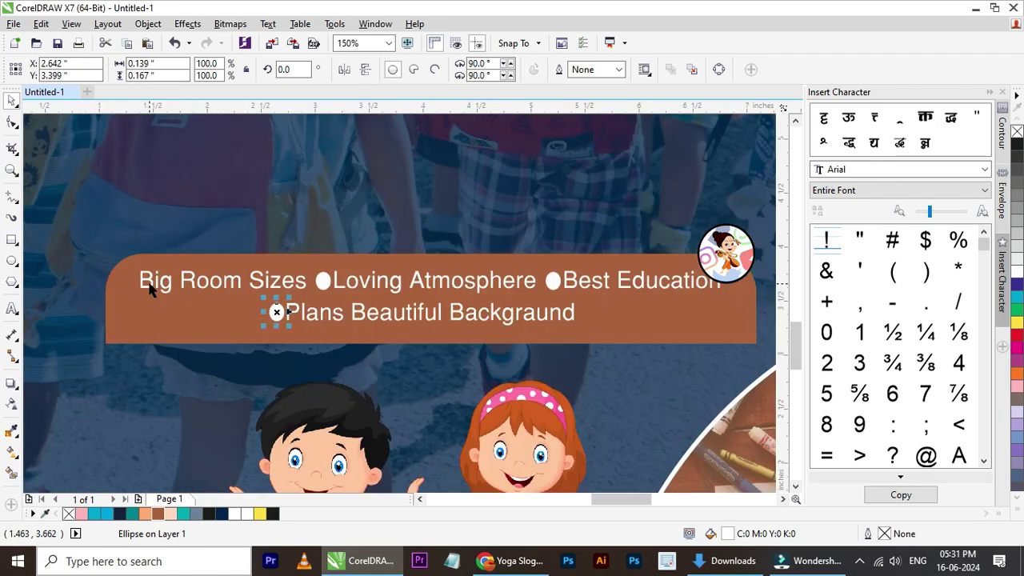
{"action": "left_click_drag", "start_coordinate": [277, 309], "coordinate": [129, 277]}
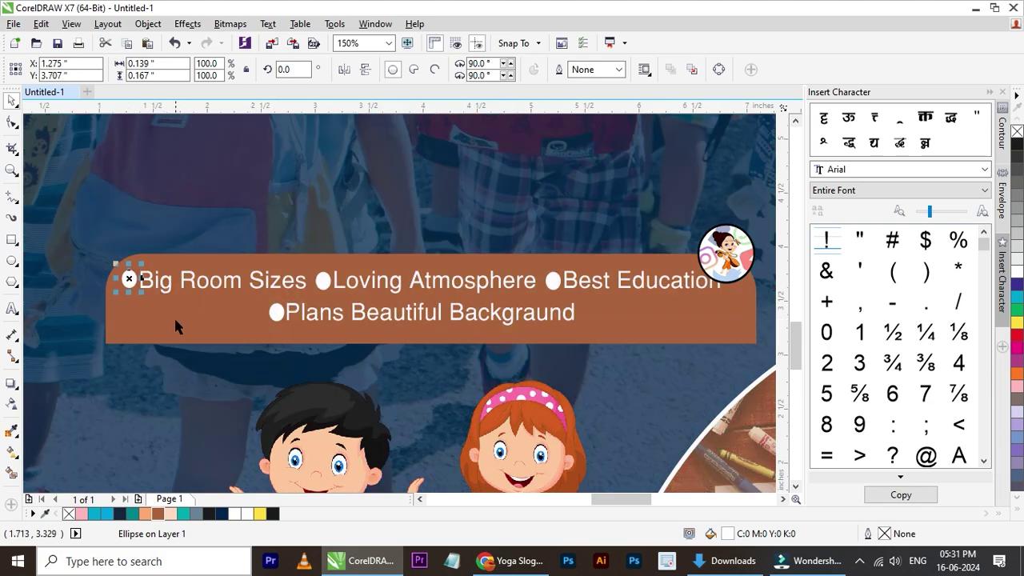
{"action": "left_click", "coordinate": [323, 280], "text": "shift"}
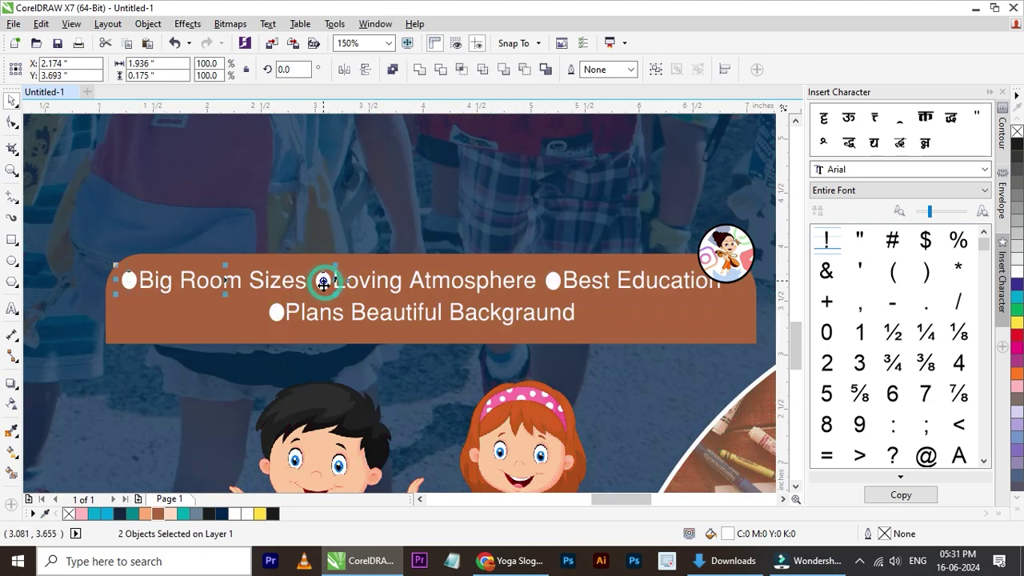
{"action": "scroll", "coordinate": [563, 304], "scroll_direction": "down", "scroll_amount": 2}
{"action": "left_click", "coordinate": [610, 280]}
{"action": "scroll", "coordinate": [610, 280], "scroll_direction": "down", "scroll_amount": 3}
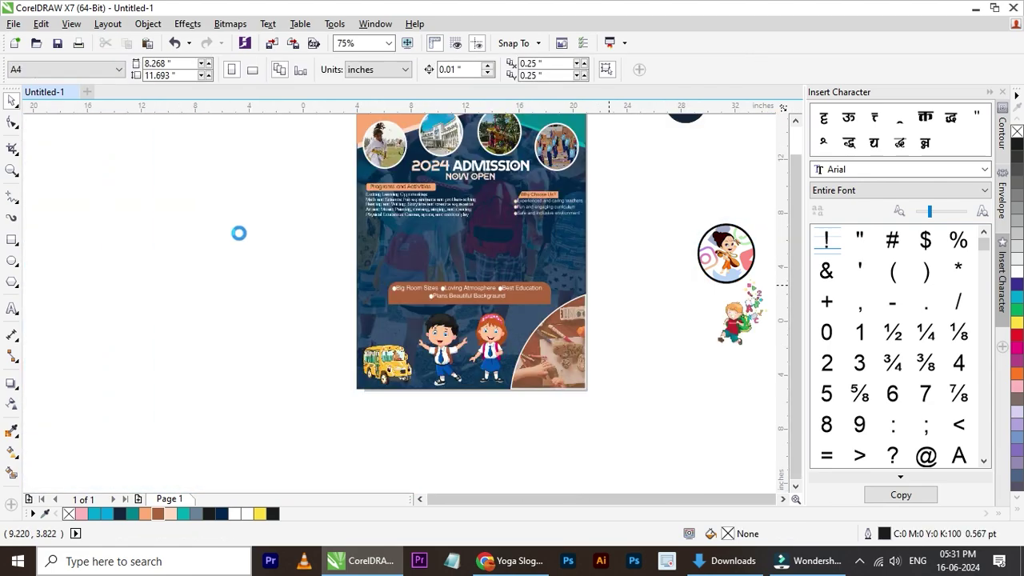
{"action": "scroll", "coordinate": [381, 332], "scroll_direction": "up", "scroll_amount": 4}
- Fill the banner rectangle dark navy
{"action": "left_click", "coordinate": [379, 328]}
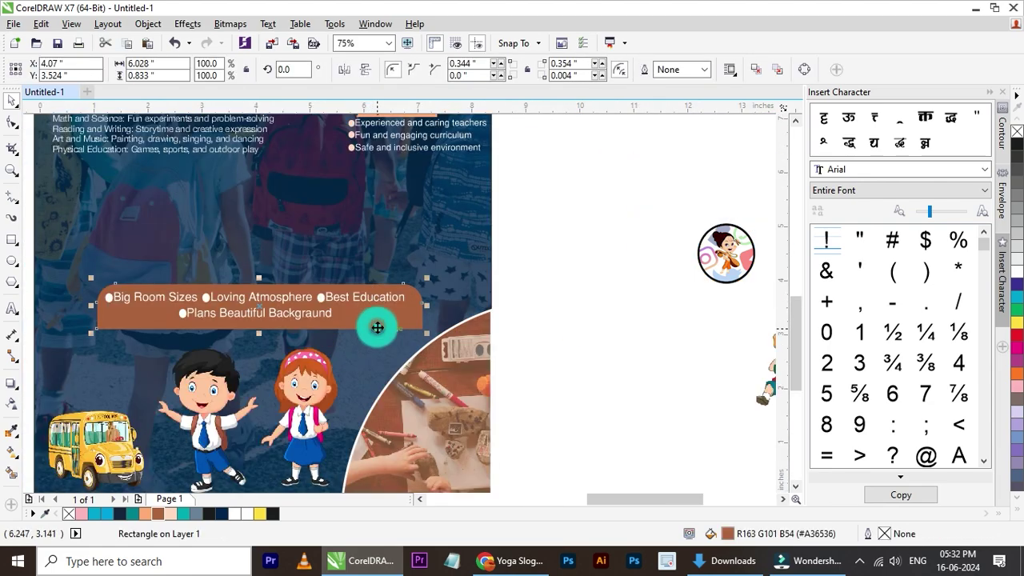
{"action": "left_click", "coordinate": [222, 515]}
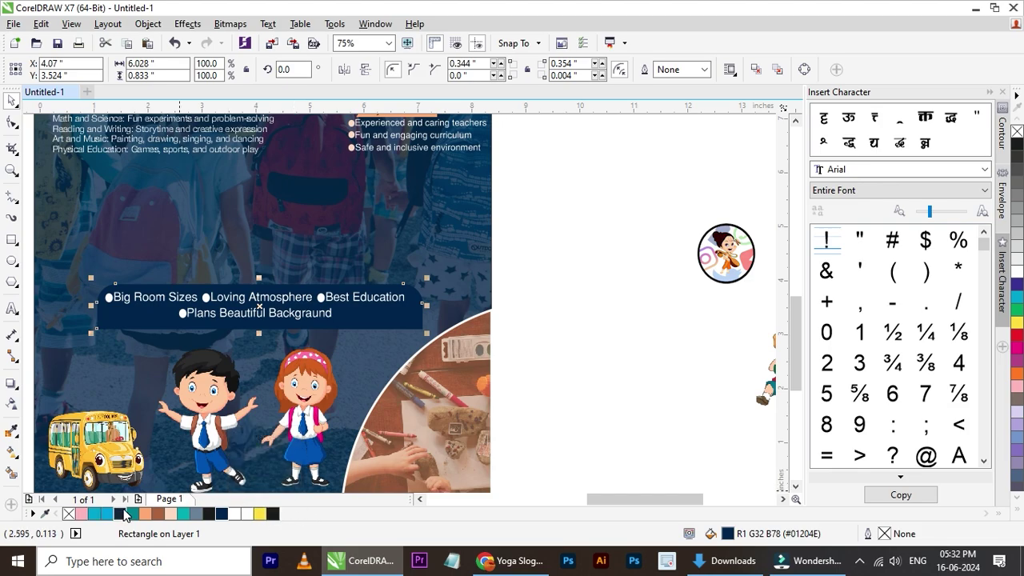
{"action": "left_click", "coordinate": [507, 352]}
{"action": "scroll", "coordinate": [353, 361], "scroll_direction": "down", "scroll_amount": 2}
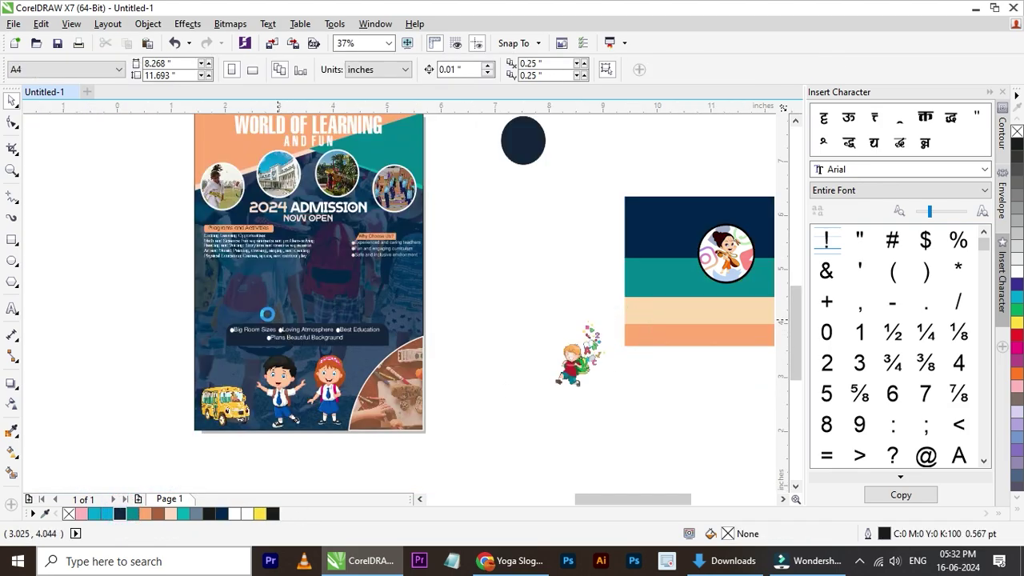
{"action": "scroll", "coordinate": [267, 315], "scroll_direction": "up", "scroll_amount": 2}
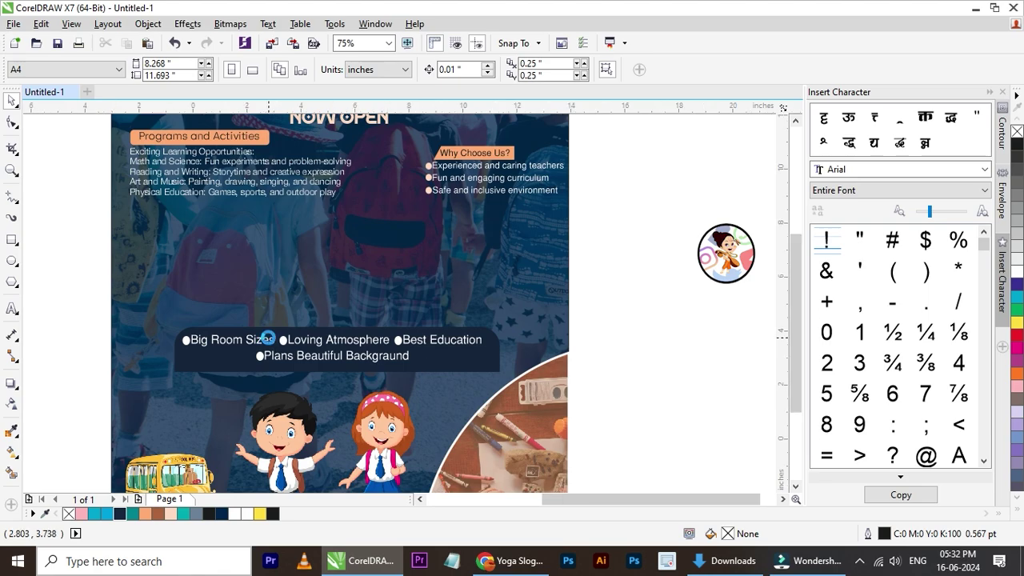
{"action": "scroll", "coordinate": [271, 346], "scroll_direction": "down", "scroll_amount": 2}
{"action": "scroll", "coordinate": [293, 352], "scroll_direction": "up", "scroll_amount": 2}
- Raise the navy banner and its bullet text slightly with three upward nudges
{"action": "left_click_drag", "start_coordinate": [640, 275], "coordinate": [487, 377]}
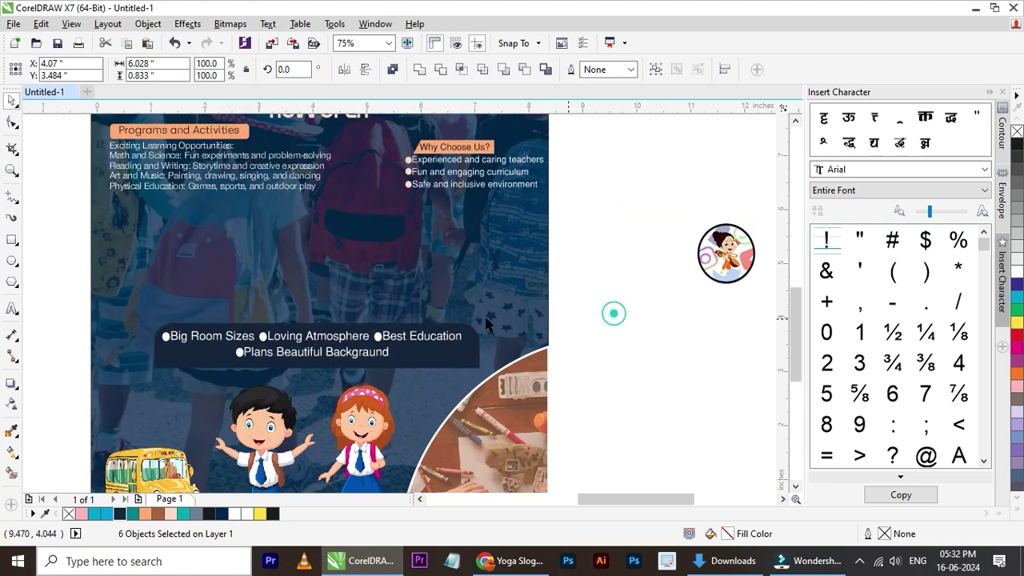
{"action": "key", "text": "Escape"}
{"action": "scroll", "coordinate": [382, 305], "scroll_direction": "down", "scroll_amount": 2}
{"action": "scroll", "coordinate": [365, 311], "scroll_direction": "down", "scroll_amount": 2}
{"action": "left_click_drag", "start_coordinate": [254, 436], "coordinate": [464, 297]}
{"action": "scroll", "coordinate": [387, 316], "scroll_direction": "up", "scroll_amount": 1}
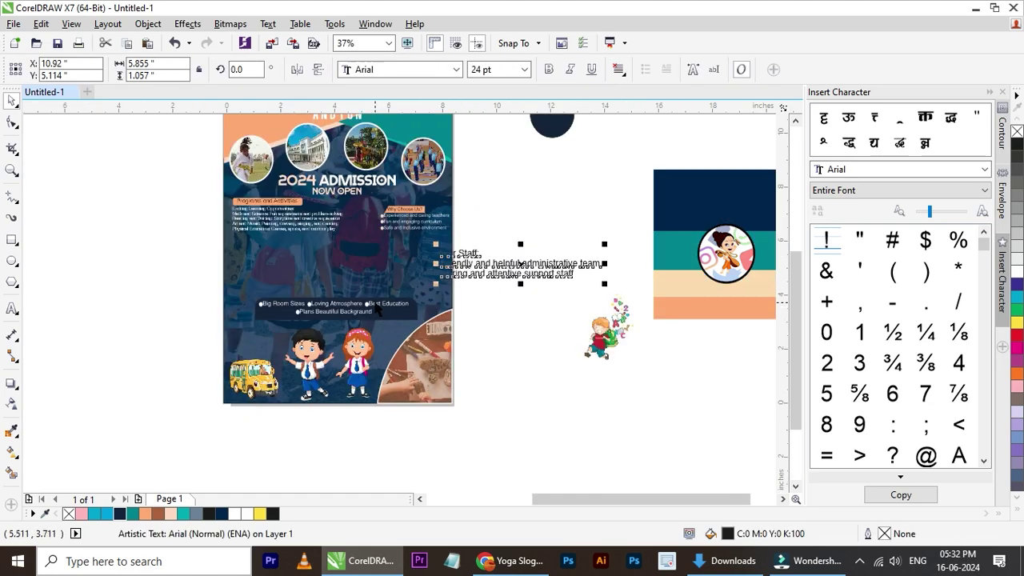
{"action": "key", "text": "Escape"}
{"action": "left_click", "coordinate": [514, 270]}
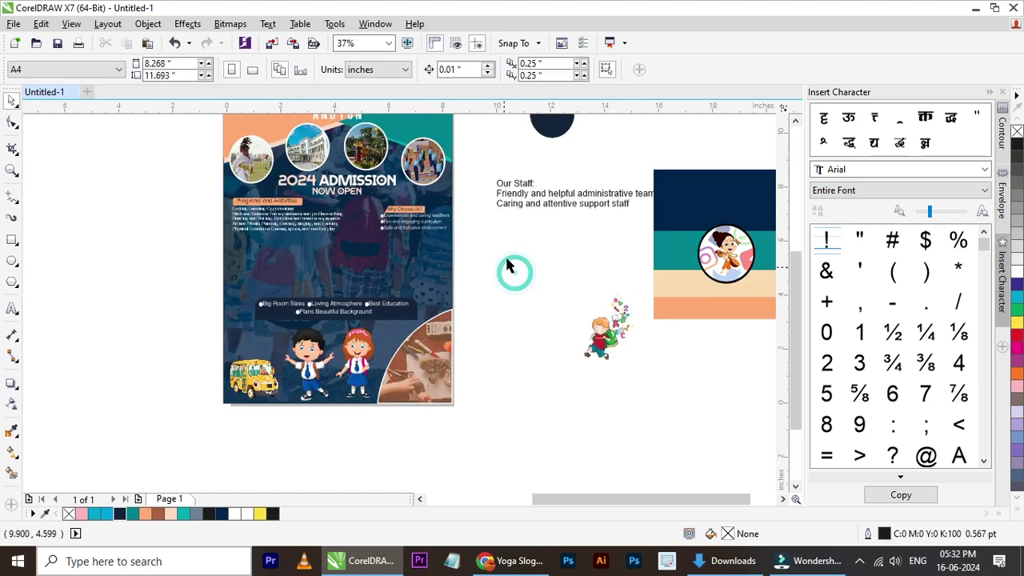
{"action": "left_click_drag", "start_coordinate": [492, 269], "coordinate": [493, 270]}
{"action": "left_click_drag", "start_coordinate": [397, 333], "coordinate": [397, 326]}
{"action": "key", "text": "Up"}
{"action": "key", "text": "Up"}
{"action": "key", "text": "Up"}
{"action": "key", "text": "Up"}
{"action": "key", "text": "Up"}
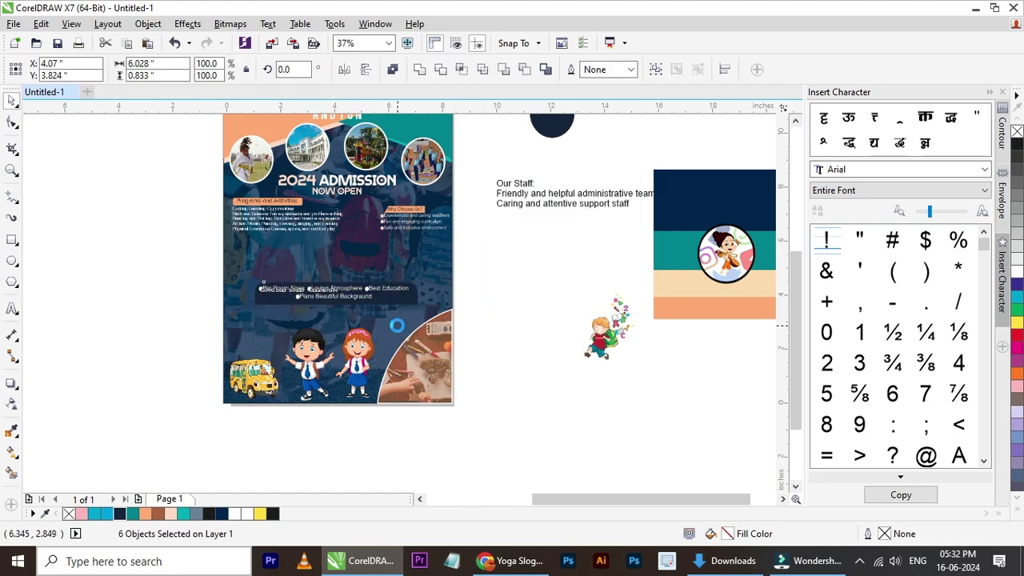
{"action": "key", "text": "Up"}
{"action": "key", "text": "Up"}
{"action": "key", "text": "Up"}
{"action": "key", "text": "Up"}
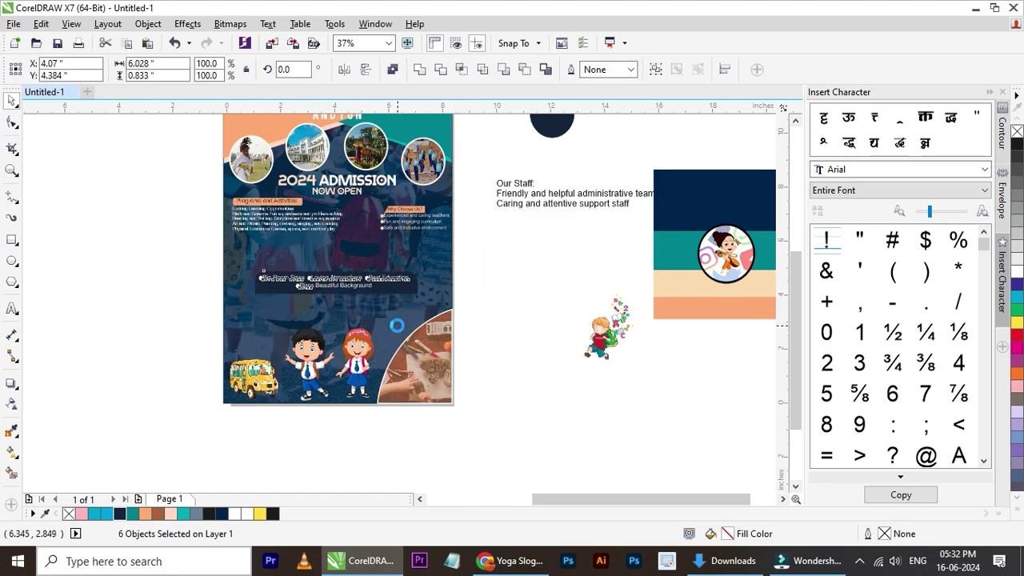
{"action": "key", "text": "Up"}
{"action": "key", "text": "Up"}
{"action": "key", "text": "Up"}
{"action": "key", "text": "Up"}
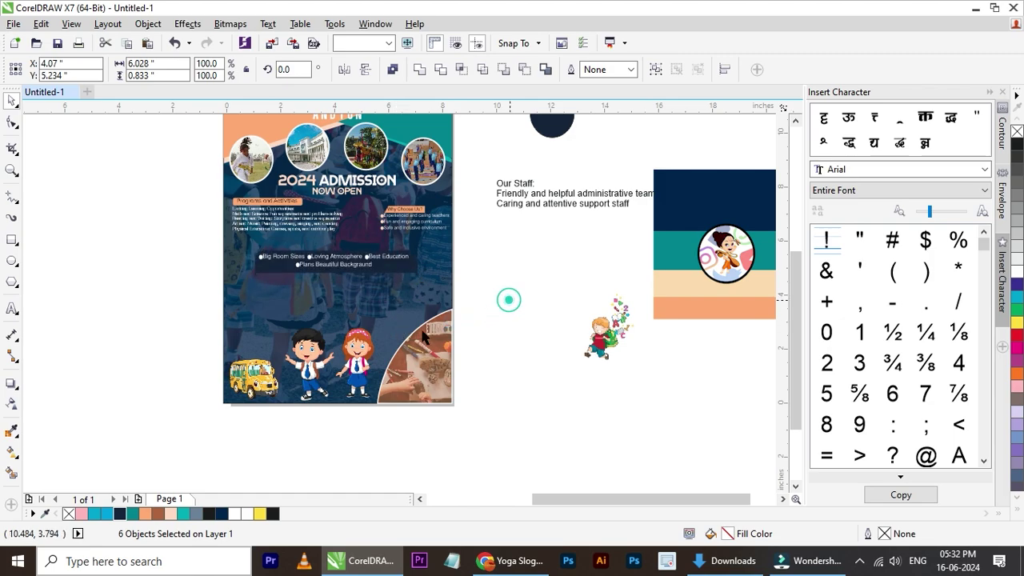
- Move the Our Staff text onto the poster below the banner
{"action": "left_click", "coordinate": [507, 297]}
{"action": "scroll", "coordinate": [507, 298], "scroll_direction": "down", "scroll_amount": 2}
{"action": "scroll", "coordinate": [368, 303], "scroll_direction": "up", "scroll_amount": 2}
{"action": "left_click_drag", "start_coordinate": [517, 277], "coordinate": [213, 334]}
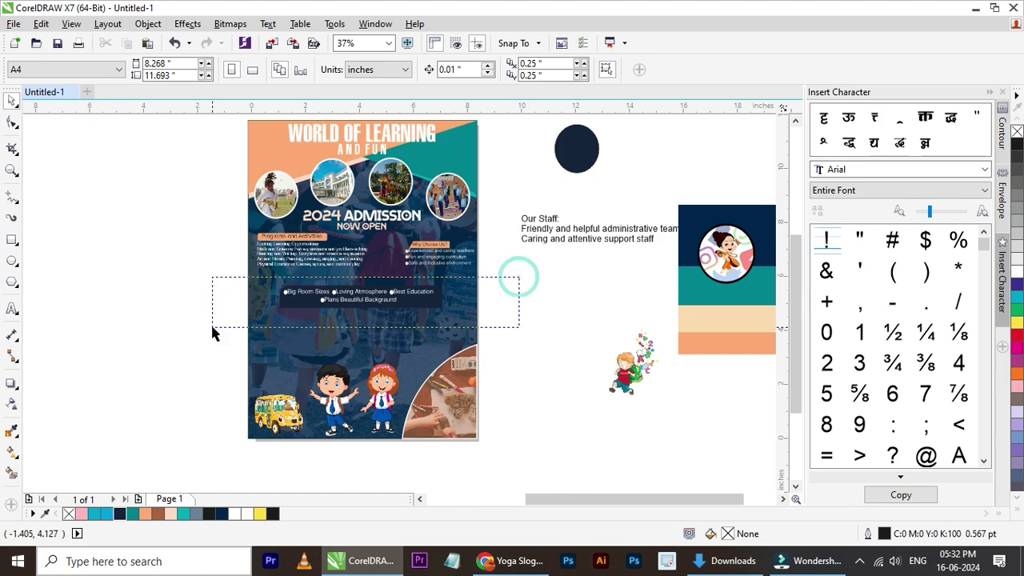
{"action": "left_click", "coordinate": [517, 317]}
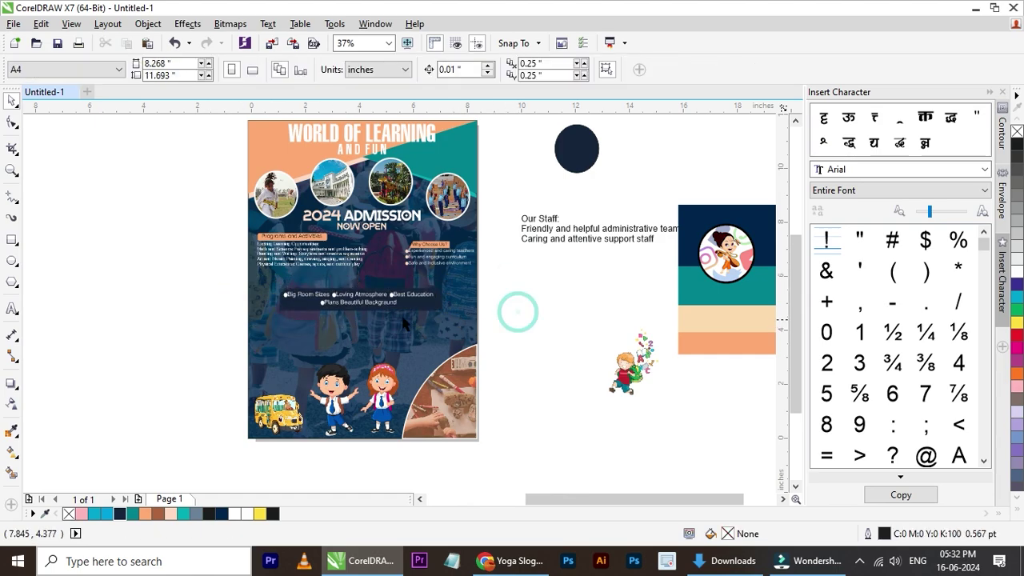
{"action": "scroll", "coordinate": [368, 316], "scroll_direction": "up", "scroll_amount": 2}
{"action": "left_click", "coordinate": [725, 170]}
{"action": "left_click_drag", "start_coordinate": [725, 169], "coordinate": [318, 384]}
- Set the Our Staff text to 10 pt Helvetica-Normal
{"action": "double_click", "coordinate": [480, 69]}
{"action": "type", "text": "10"}
{"action": "key", "text": "Return"}
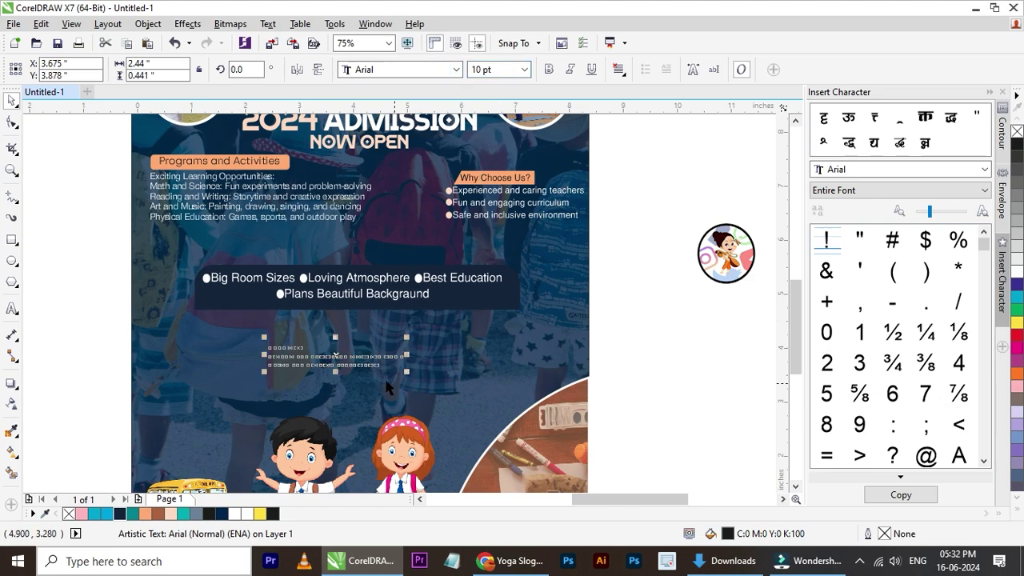
{"action": "scroll", "coordinate": [358, 363], "scroll_direction": "up", "scroll_amount": 2}
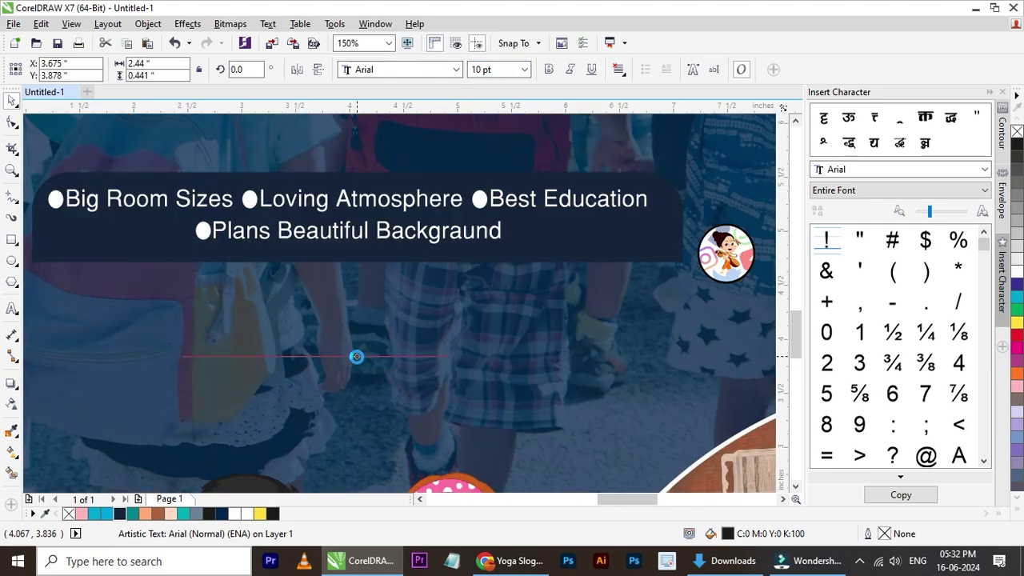
{"action": "left_click_drag", "start_coordinate": [356, 357], "coordinate": [357, 359]}
{"action": "left_click", "coordinate": [400, 69]}
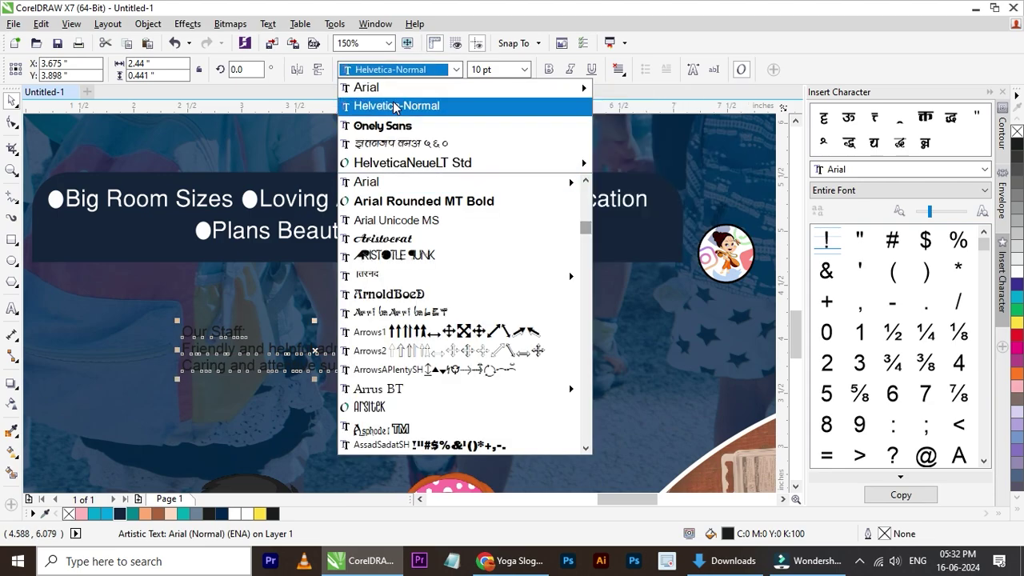
{"action": "left_click", "coordinate": [390, 101]}
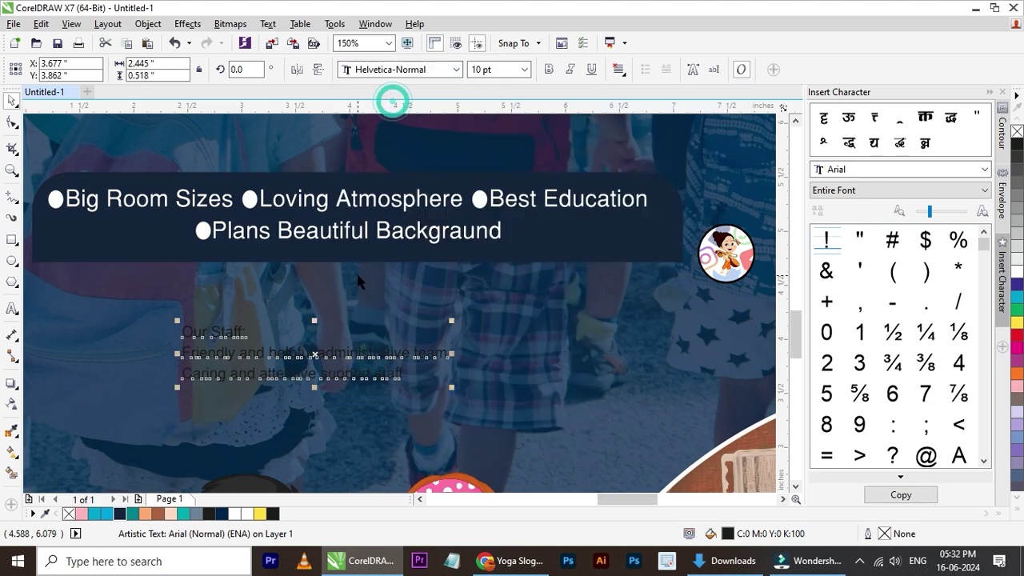
- Make the Our Staff text white
{"action": "left_click", "coordinate": [12, 121]}
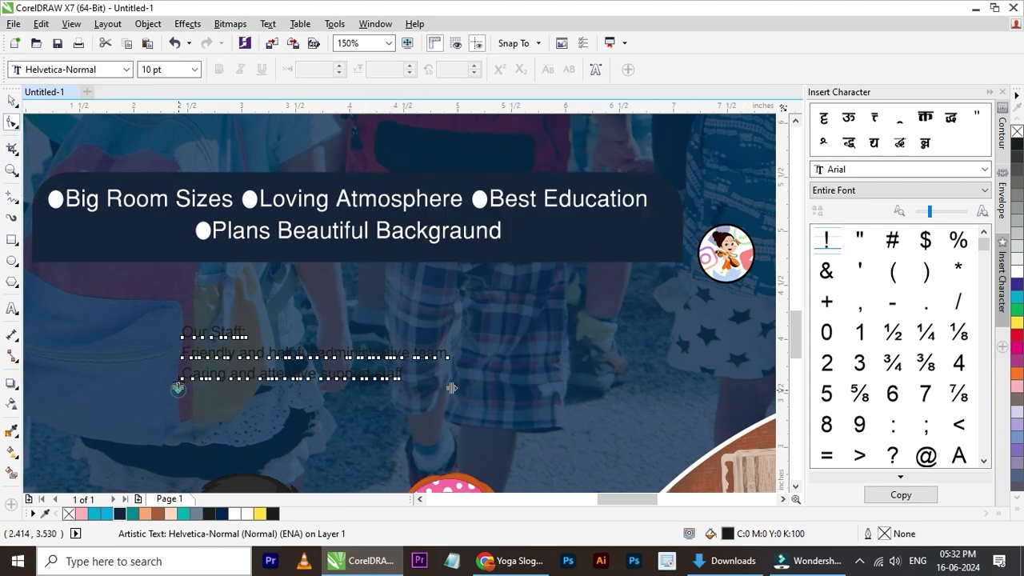
{"action": "left_click", "coordinate": [177, 388]}
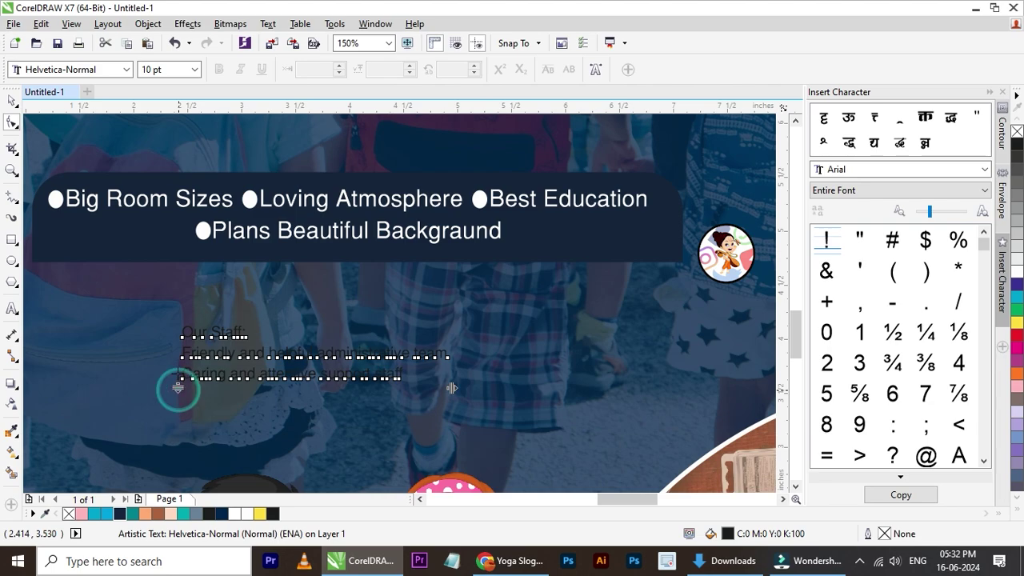
{"action": "left_click", "coordinate": [178, 387]}
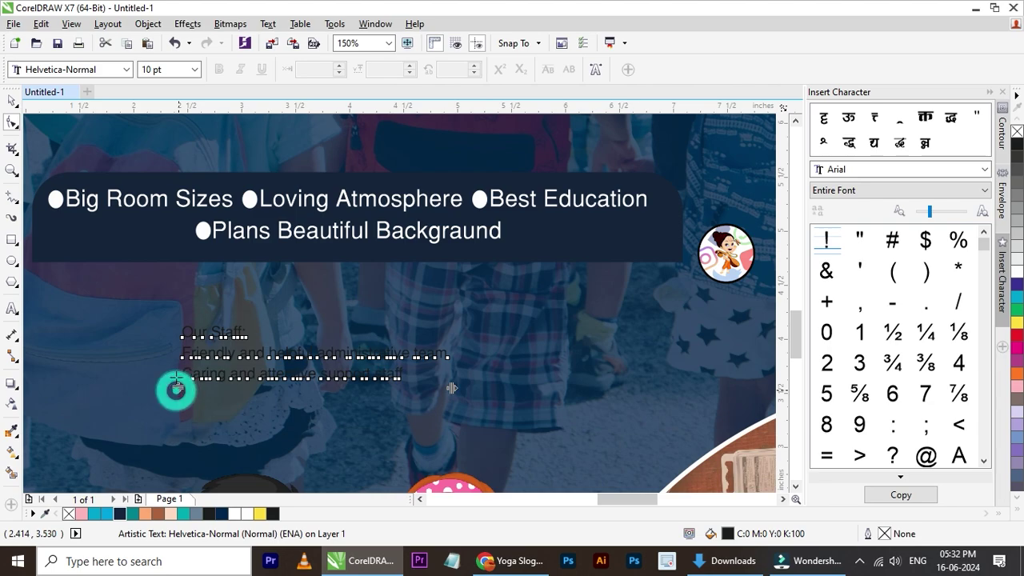
{"action": "left_click", "coordinate": [13, 103]}
{"action": "scroll", "coordinate": [278, 380], "scroll_direction": "up", "scroll_amount": 1}
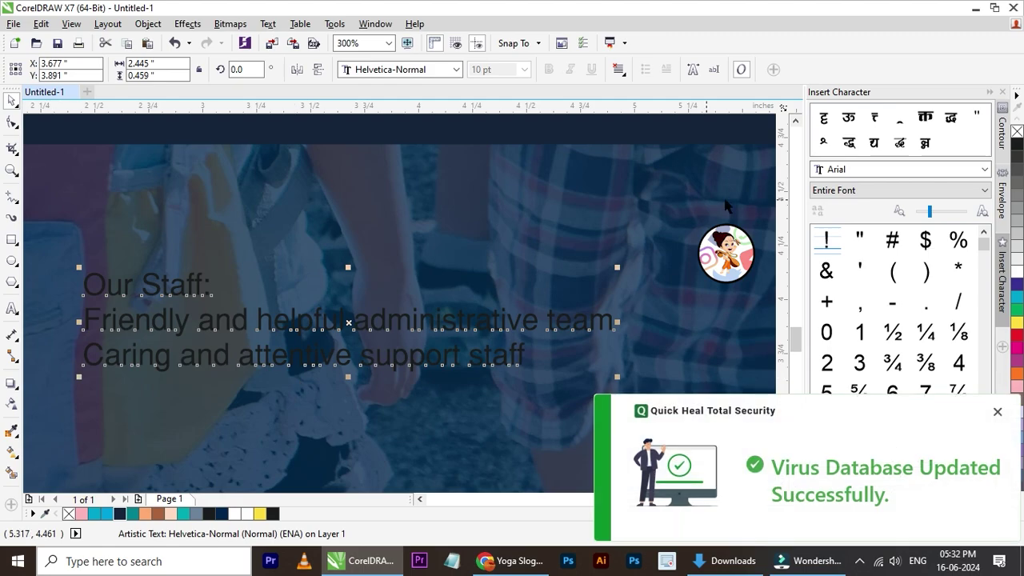
{"action": "left_click", "coordinate": [998, 412]}
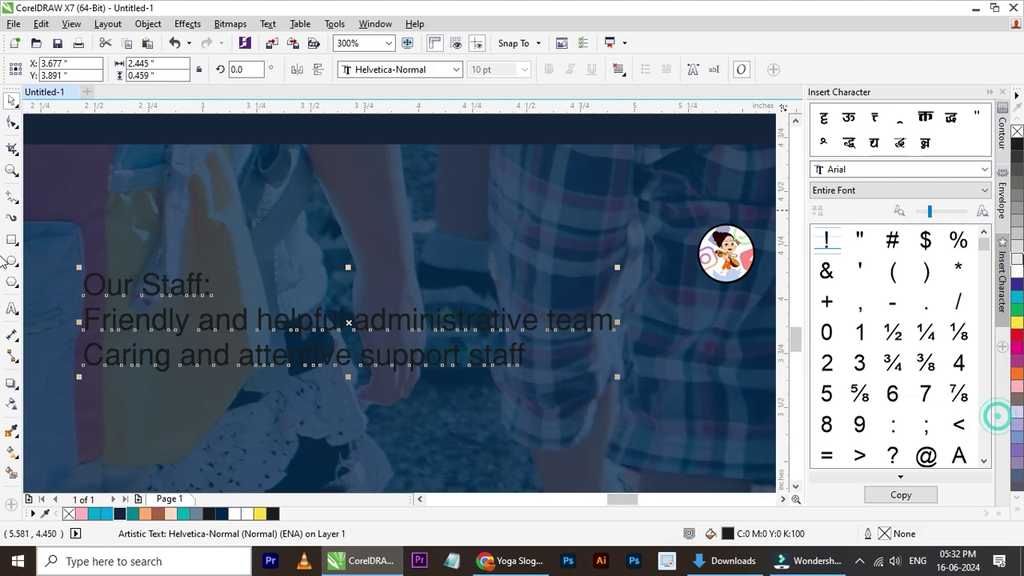
{"action": "left_click", "coordinate": [1018, 274]}
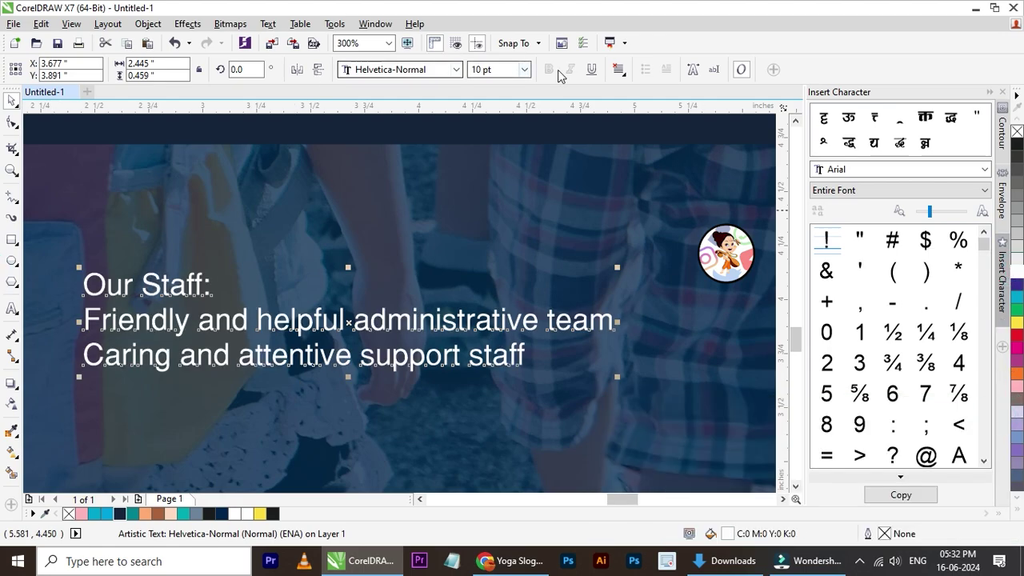
- Centre the staff text lines, enlarge it slightly, and place it under the navy banner
{"action": "left_click", "coordinate": [618, 69]}
{"action": "left_click", "coordinate": [644, 118]}
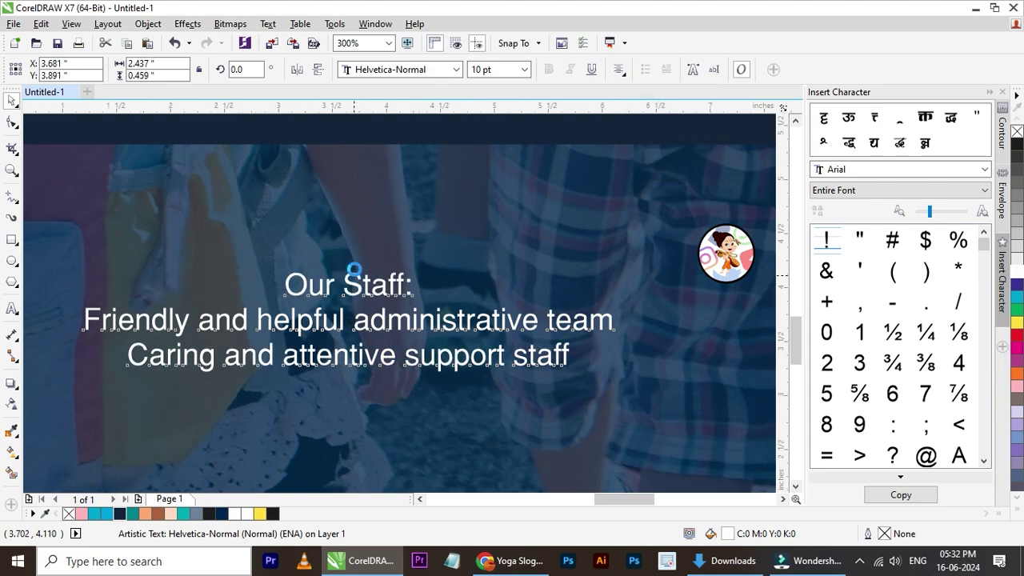
{"action": "scroll", "coordinate": [353, 274], "scroll_direction": "down", "scroll_amount": 2}
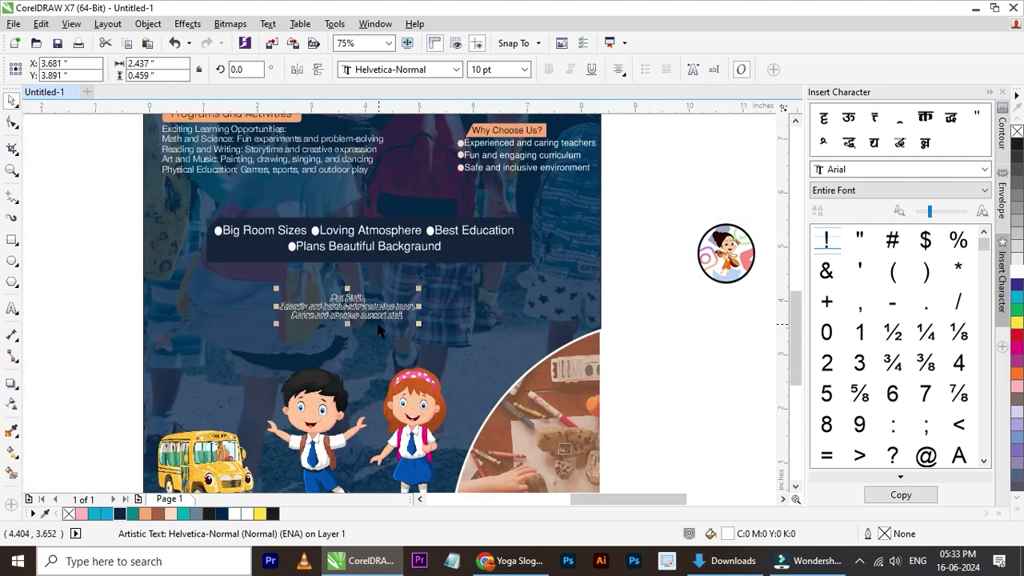
{"action": "left_click_drag", "start_coordinate": [420, 290], "coordinate": [414, 287]}
{"action": "left_click_drag", "start_coordinate": [519, 284], "coordinate": [440, 300]}
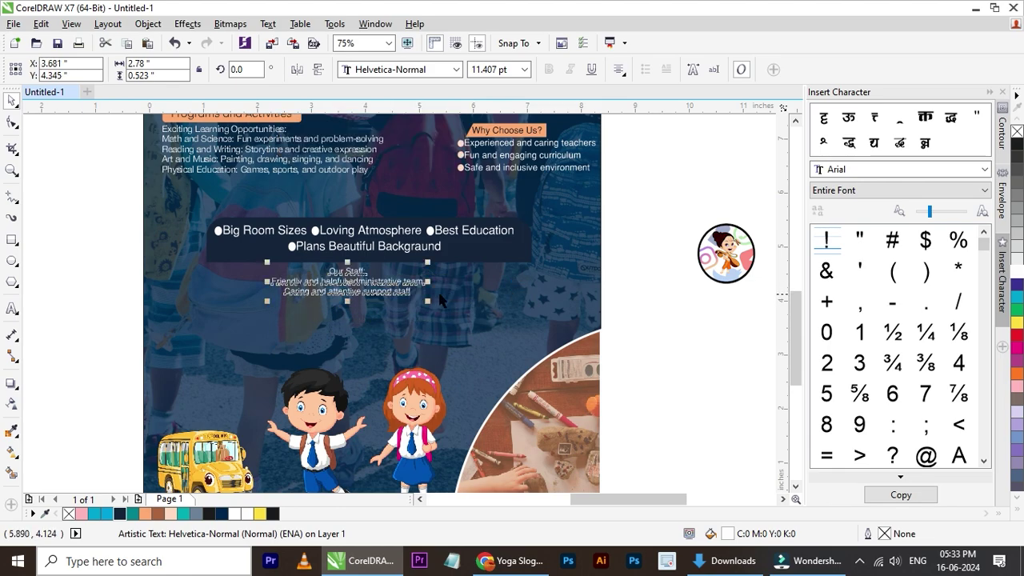
{"action": "left_click", "coordinate": [506, 290]}
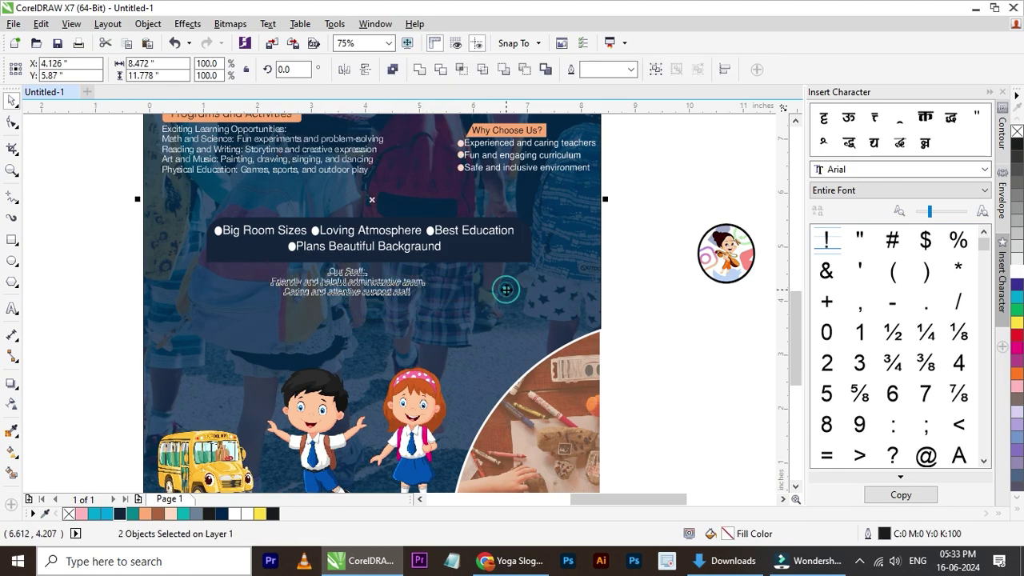
{"action": "left_click", "coordinate": [672, 298]}
{"action": "scroll", "coordinate": [405, 299], "scroll_direction": "down", "scroll_amount": 2}
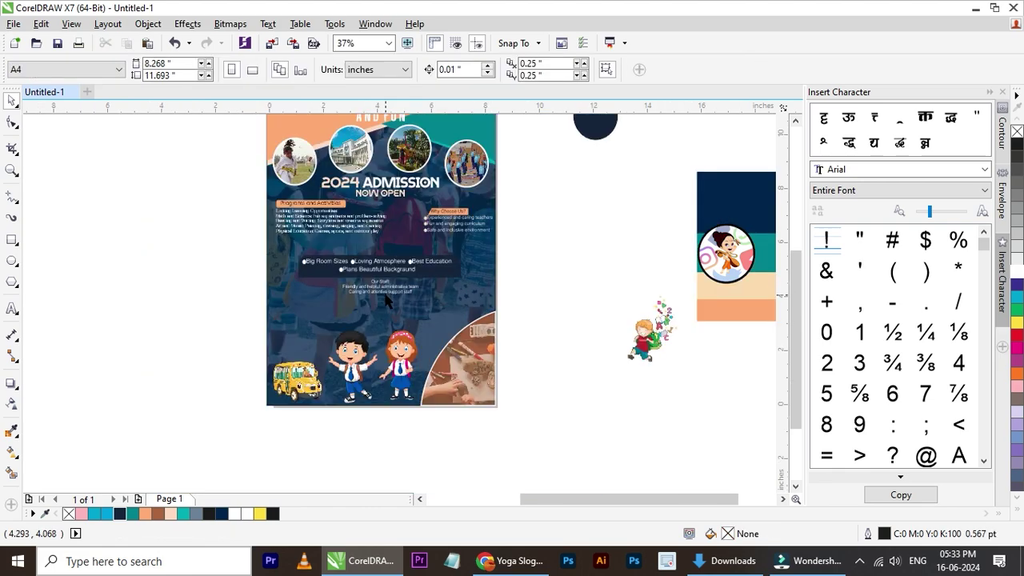
{"action": "scroll", "coordinate": [385, 301], "scroll_direction": "down", "scroll_amount": 2}
{"action": "scroll", "coordinate": [401, 236], "scroll_direction": "up", "scroll_amount": 2}
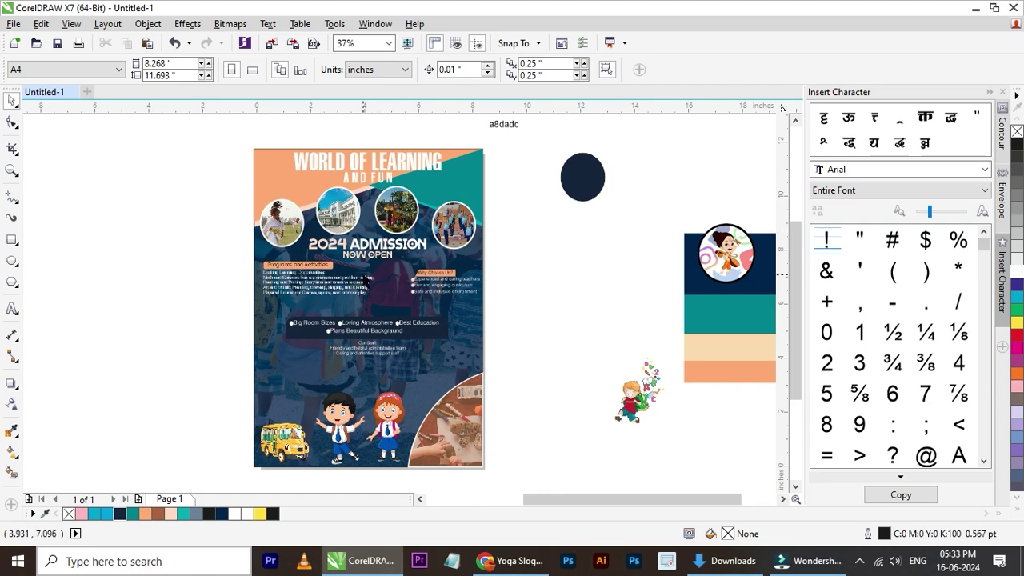
- Shrink the cartoon kids image and move it into place above the banner
{"action": "scroll", "coordinate": [347, 474], "scroll_direction": "up", "scroll_amount": 2}
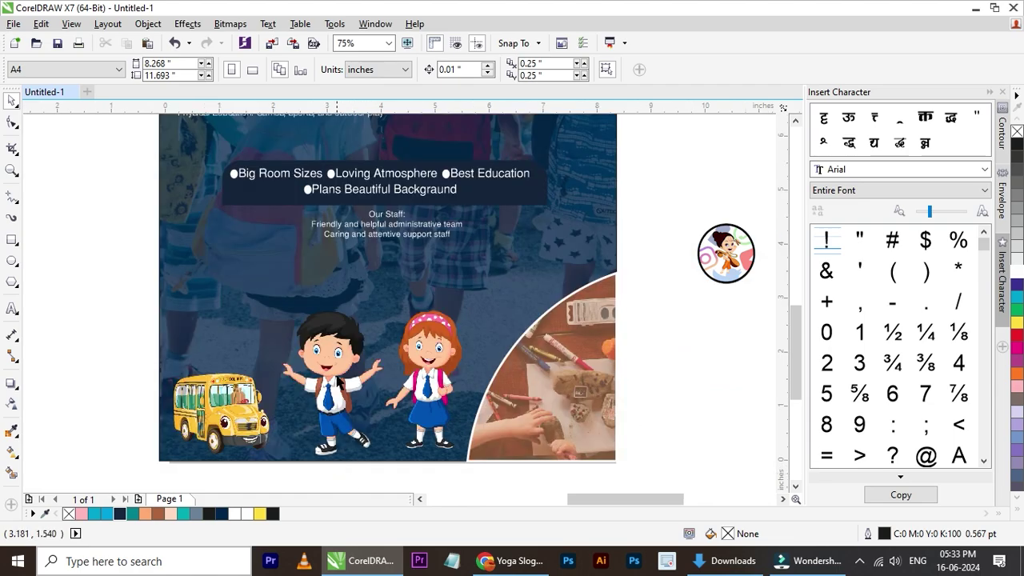
{"action": "left_click", "coordinate": [339, 383]}
{"action": "left_click_drag", "start_coordinate": [477, 297], "coordinate": [441, 326]}
{"action": "left_click_drag", "start_coordinate": [375, 381], "coordinate": [326, 274]}
{"action": "left_click_drag", "start_coordinate": [365, 347], "coordinate": [305, 299]}
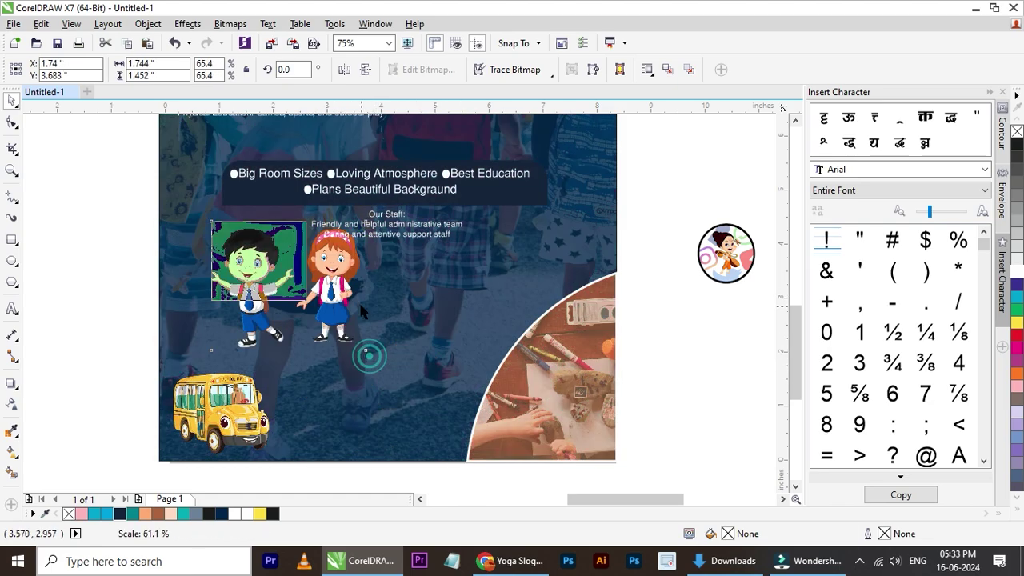
{"action": "key", "text": "F3"}
{"action": "scroll", "coordinate": [331, 266], "scroll_direction": "up", "scroll_amount": 1}
- Move the banner text lines down and centre the kids image horizontally on the flyer
{"action": "left_click_drag", "start_coordinate": [686, 248], "coordinate": [218, 407]}
{"action": "left_click_drag", "start_coordinate": [375, 363], "coordinate": [537, 296]}
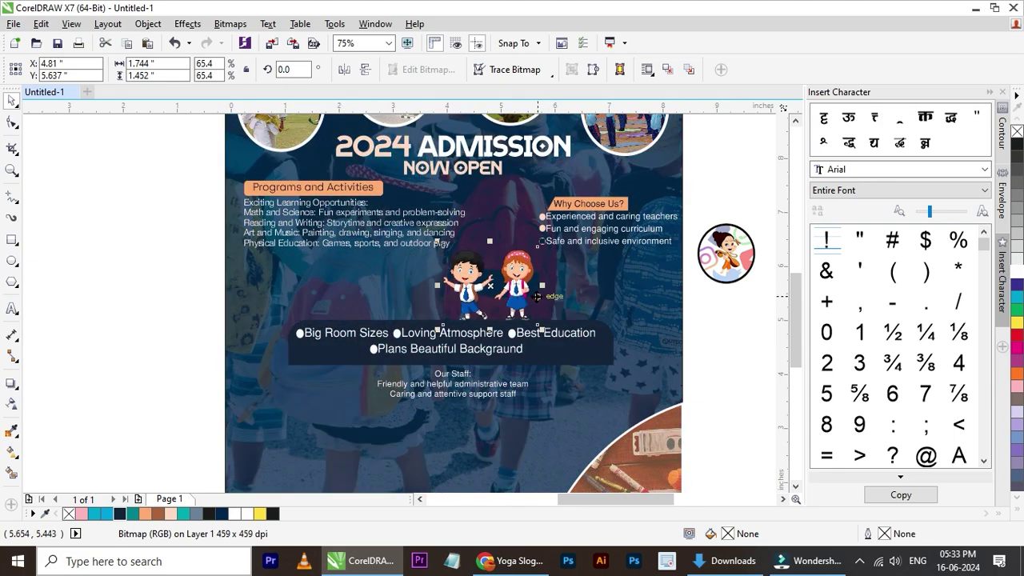
{"action": "left_click", "coordinate": [642, 286], "text": "shift"}
{"action": "key", "text": "c"}
{"action": "left_click", "coordinate": [704, 297]}
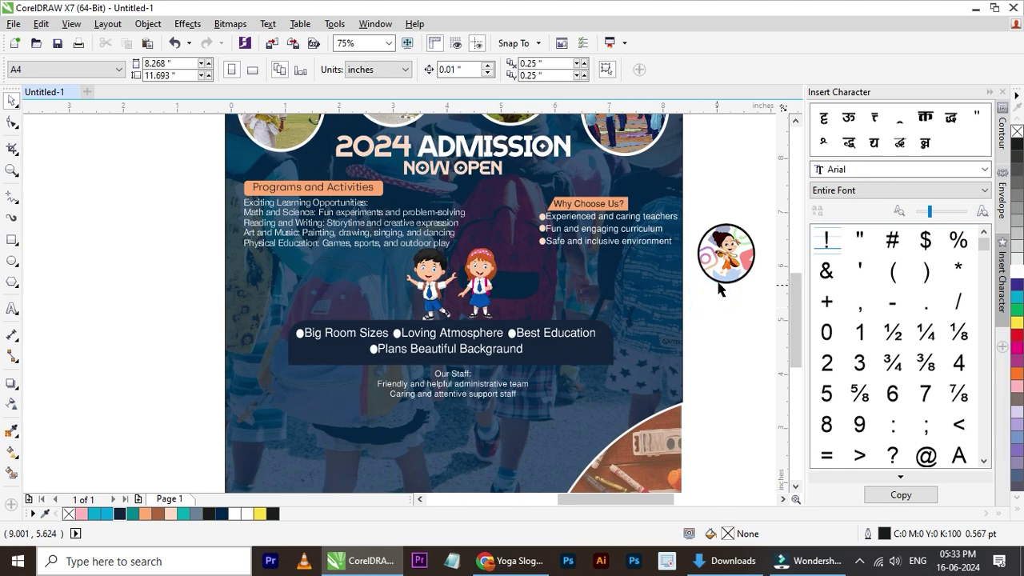
- Move the navy banner with its bullet and staff text lower on the flyer
{"action": "left_click_drag", "start_coordinate": [745, 236], "coordinate": [302, 391]}
{"action": "left_click_drag", "start_coordinate": [230, 424], "coordinate": [230, 423]}
{"action": "left_click", "coordinate": [704, 288]}
{"action": "left_click", "coordinate": [544, 343]}
{"action": "left_click_drag", "start_coordinate": [708, 297], "coordinate": [213, 419]}
{"action": "left_click_drag", "start_coordinate": [464, 385], "coordinate": [464, 398]}
- Nudge the kids image down and enlarge it slightly
{"action": "left_click", "coordinate": [484, 306]}
{"action": "key", "text": "Down"}
{"action": "key", "text": "Down"}
{"action": "key", "text": "Down"}
{"action": "key", "text": "Down"}
{"action": "key", "text": "Down"}
{"action": "key", "text": "Down"}
{"action": "key", "text": "Down"}
{"action": "key", "text": "Down"}
{"action": "key", "text": "Down"}
{"action": "key", "text": "Down"}
{"action": "key", "text": "Down"}
{"action": "key", "text": "Down"}
{"action": "key", "text": "Down"}
{"action": "key", "text": "Down"}
{"action": "key", "text": "Down"}
{"action": "key", "text": "Down"}
{"action": "key", "text": "Down"}
{"action": "key", "text": "Down"}
{"action": "key", "text": "Down"}
{"action": "key", "text": "Down"}
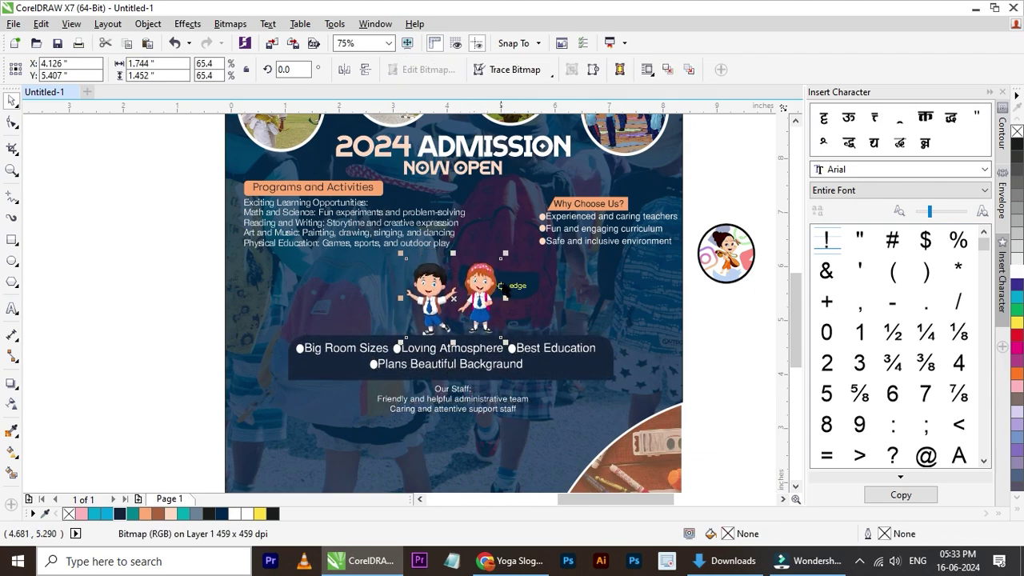
{"action": "left_click_drag", "start_coordinate": [505, 255], "coordinate": [524, 258]}
{"action": "left_click", "coordinate": [634, 291], "text": "shift"}
{"action": "left_click", "coordinate": [704, 306]}
{"action": "scroll", "coordinate": [470, 352], "scroll_direction": "down", "scroll_amount": 3}
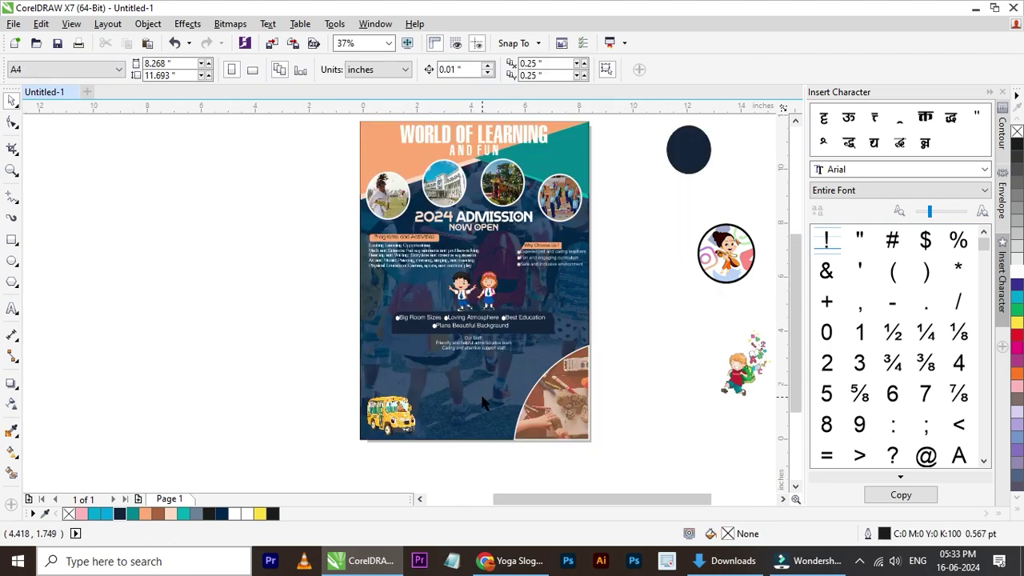
{"action": "scroll", "coordinate": [482, 400], "scroll_direction": "up", "scroll_amount": 3}
- Enlarge the school bus image by its corner handle
{"action": "left_click", "coordinate": [296, 436]}
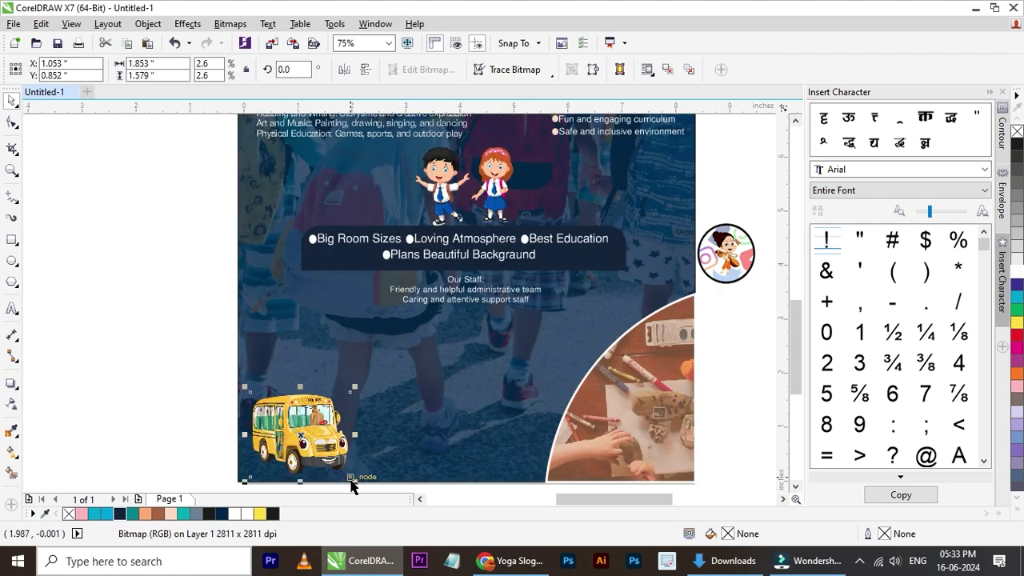
{"action": "left_click_drag", "start_coordinate": [353, 480], "coordinate": [357, 449]}
{"action": "left_click", "coordinate": [461, 440]}
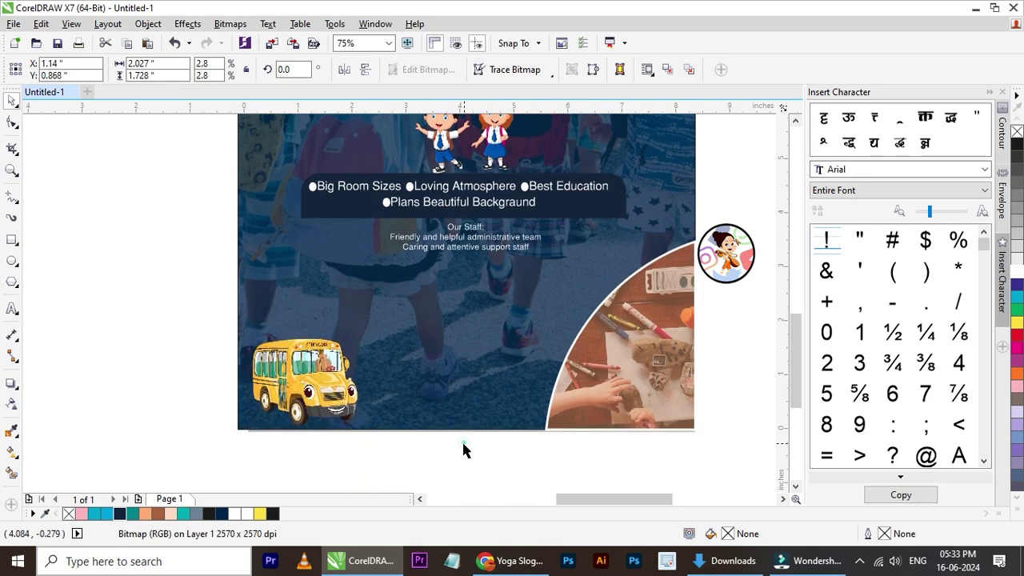
{"action": "scroll", "coordinate": [396, 396], "scroll_direction": "down", "scroll_amount": 2}
{"action": "scroll", "coordinate": [396, 392], "scroll_direction": "up", "scroll_amount": 1}
{"action": "scroll", "coordinate": [532, 228], "scroll_direction": "down", "scroll_amount": 1}
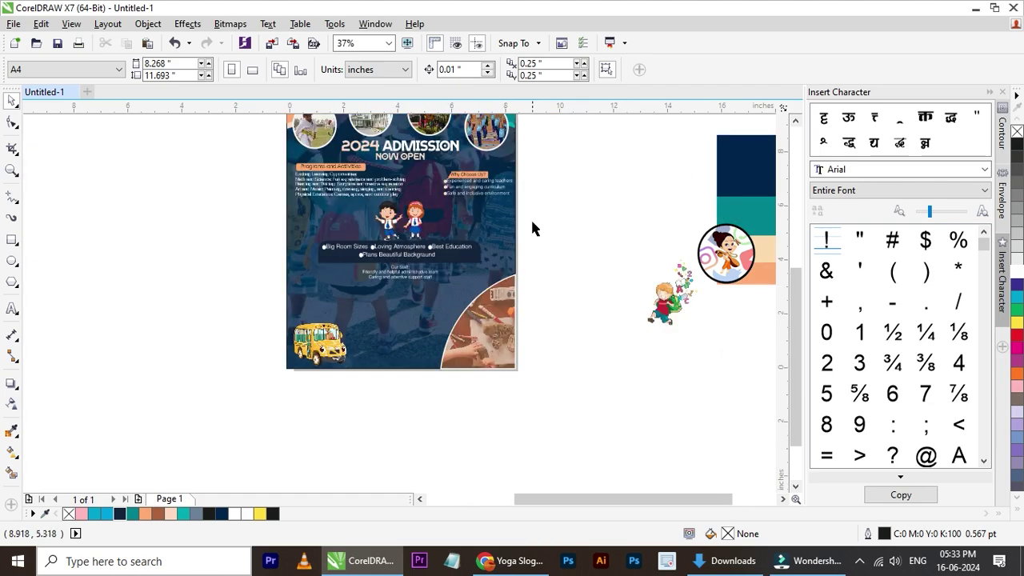
- Move the banner and text lines down slightly
{"action": "left_click_drag", "start_coordinate": [535, 217], "coordinate": [312, 301]}
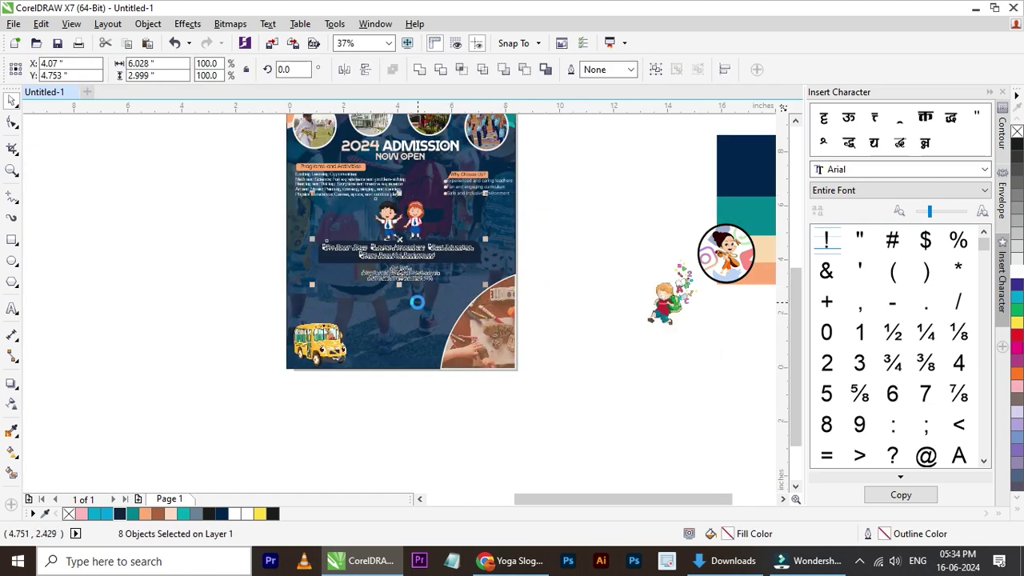
{"action": "left_click_drag", "start_coordinate": [417, 302], "coordinate": [530, 276]}
{"action": "left_click", "coordinate": [534, 276]}
{"action": "scroll", "coordinate": [360, 240], "scroll_direction": "down", "scroll_amount": 1}
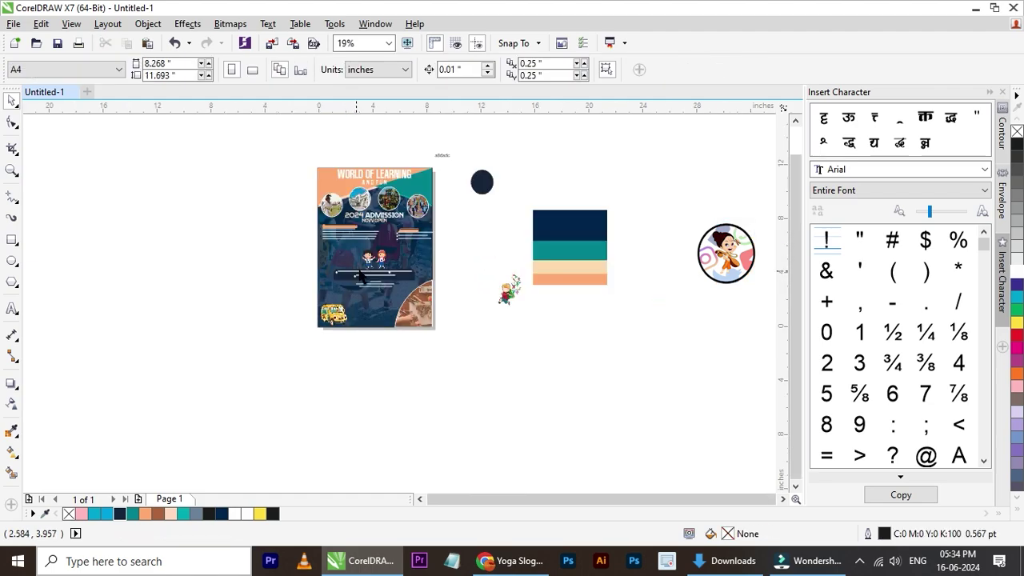
{"action": "scroll", "coordinate": [362, 274], "scroll_direction": "up", "scroll_amount": 1}
- Move the running kid onto the flyer's right edge and shrink it to 57.8%
{"action": "left_click_drag", "start_coordinate": [640, 324], "coordinate": [507, 264]}
{"action": "scroll", "coordinate": [468, 256], "scroll_direction": "up", "scroll_amount": 2}
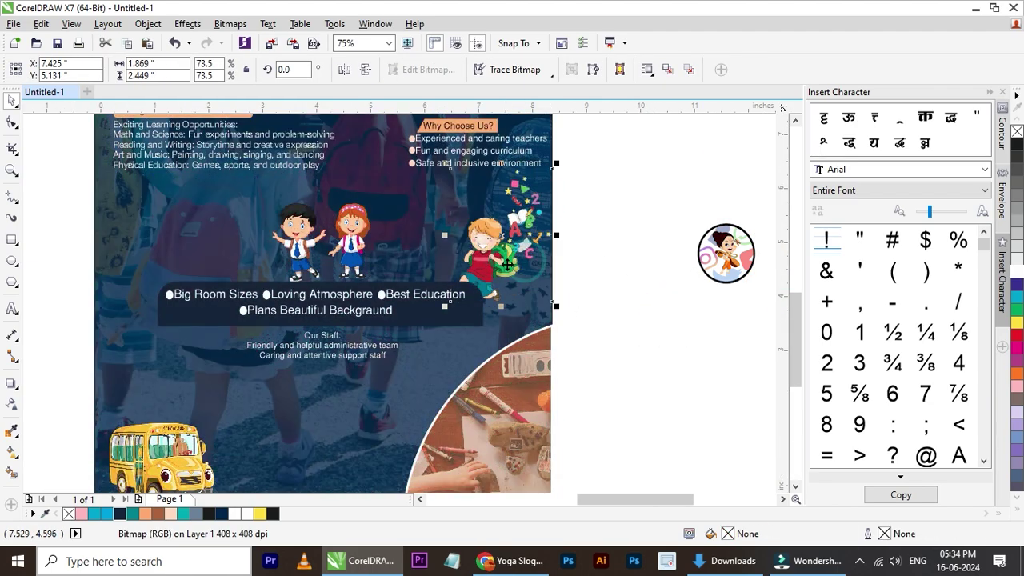
{"action": "left_click_drag", "start_coordinate": [507, 264], "coordinate": [507, 262]}
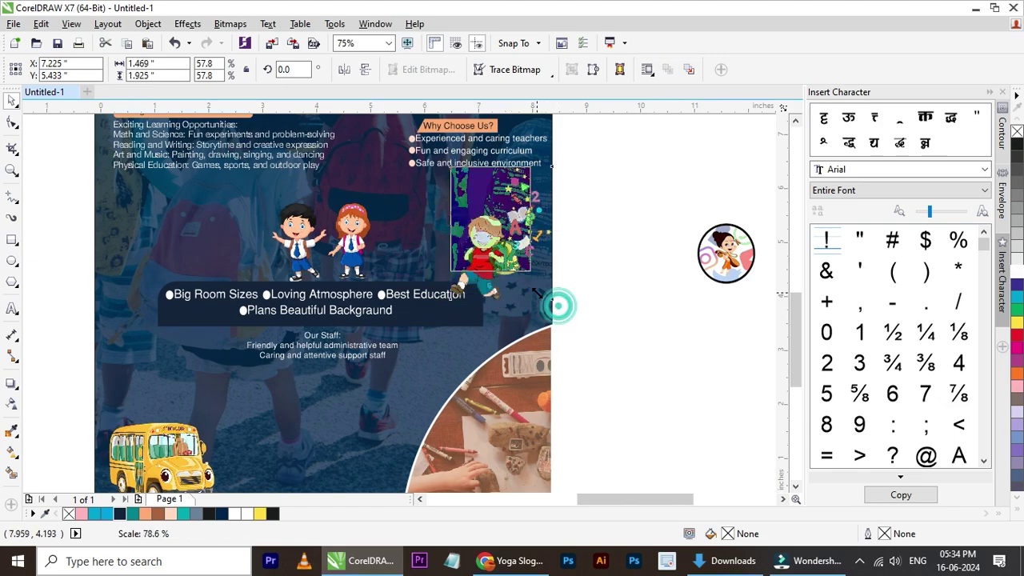
{"action": "left_click_drag", "start_coordinate": [557, 304], "coordinate": [533, 276]}
{"action": "left_click_drag", "start_coordinate": [504, 230], "coordinate": [592, 276]}
{"action": "scroll", "coordinate": [521, 246], "scroll_direction": "down", "scroll_amount": 2}
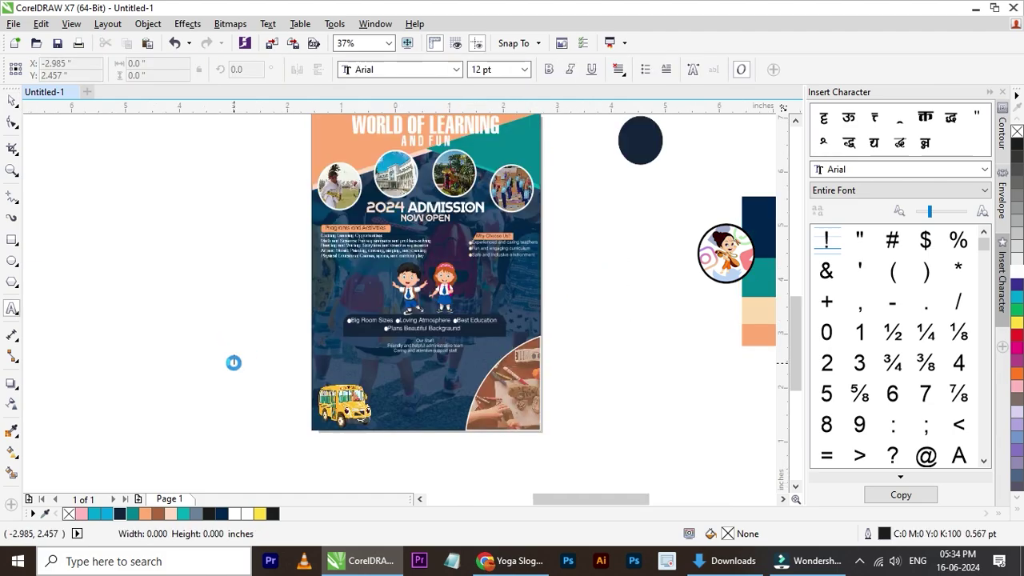
- Paste the '-:Contact Information:-' heading and set it in bold HelveticaNeueLT Std
{"action": "left_click", "coordinate": [233, 362]}
{"action": "scroll", "coordinate": [232, 362], "scroll_direction": "up", "scroll_amount": 2}
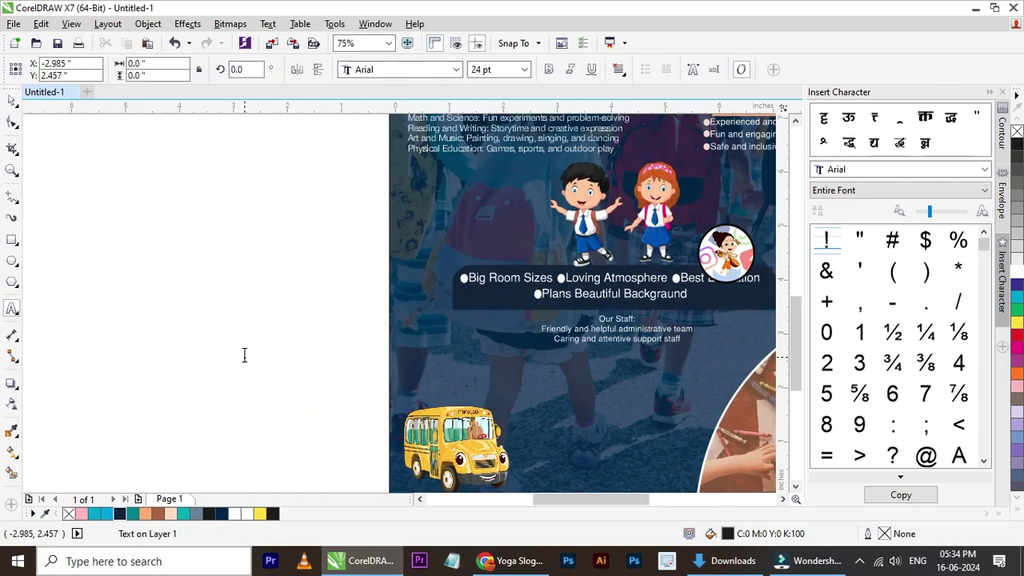
{"action": "key", "text": "ctrl+v"}
{"action": "left_click", "coordinate": [11, 101]}
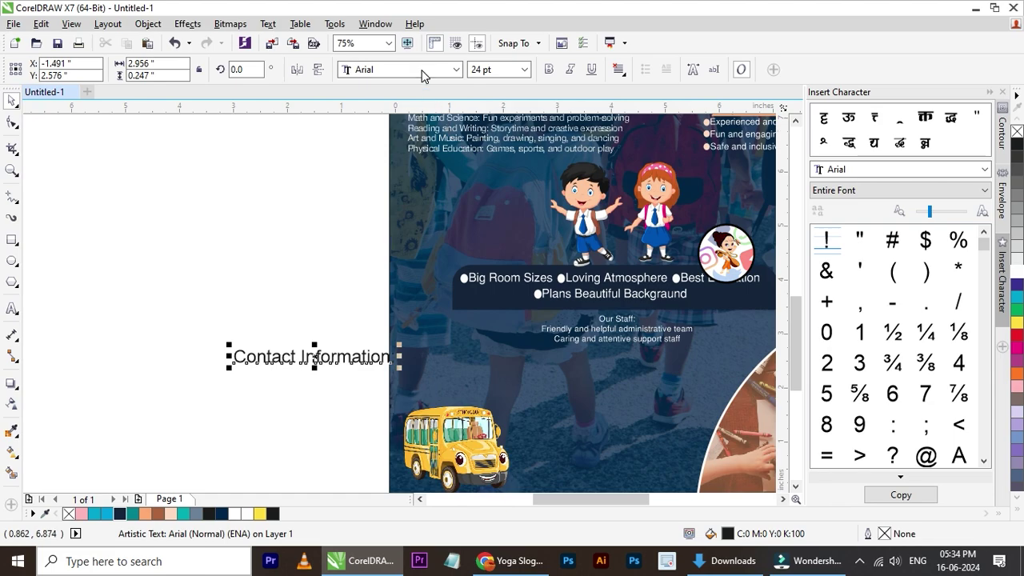
{"action": "left_click", "coordinate": [423, 73]}
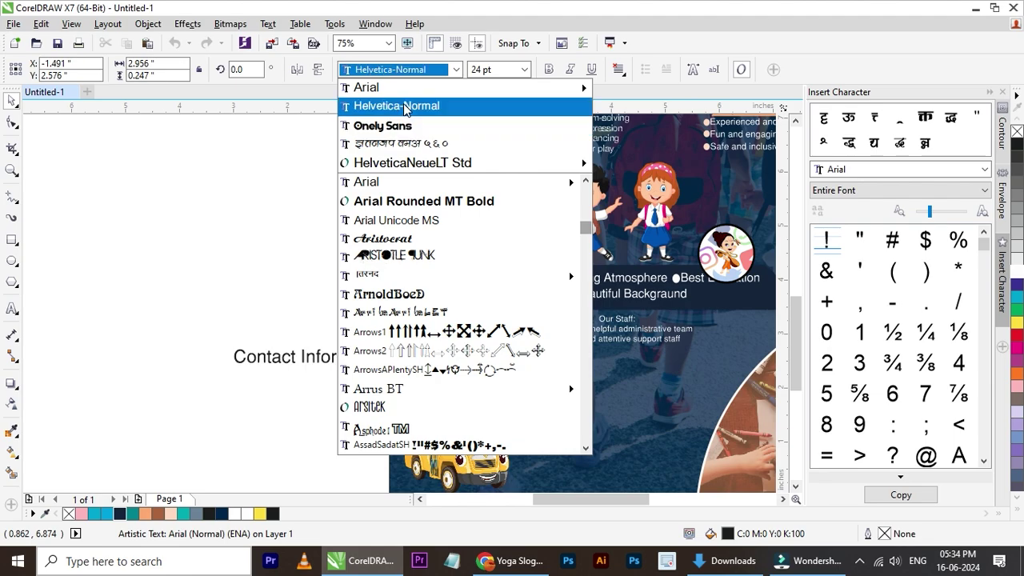
{"action": "left_click", "coordinate": [415, 163]}
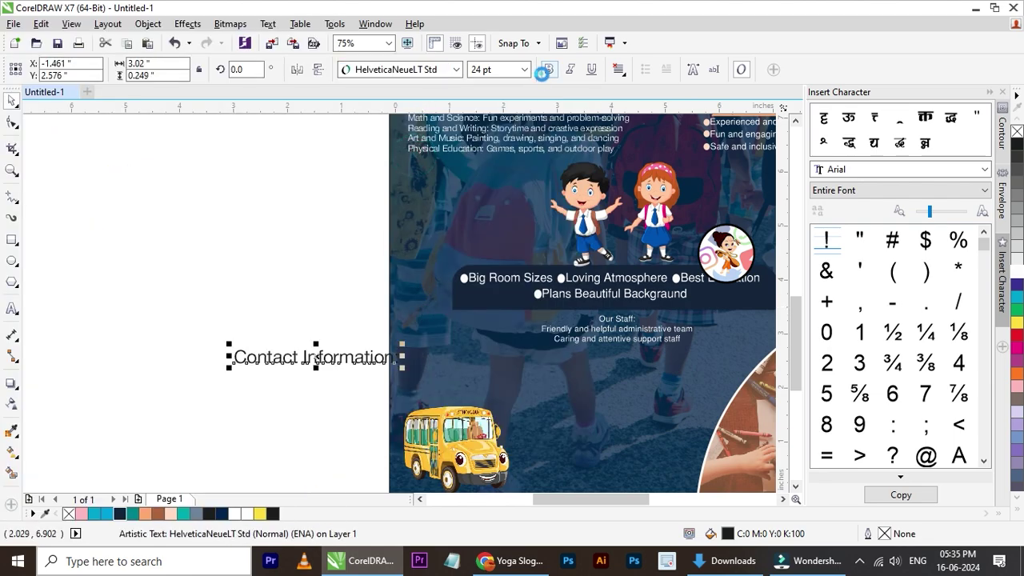
{"action": "left_click", "coordinate": [544, 71]}
- Place the heading at the flyer's bottom, shrink it, and add a '-' to its text
{"action": "scroll", "coordinate": [213, 349], "scroll_direction": "down", "scroll_amount": 2}
{"action": "left_click_drag", "start_coordinate": [292, 356], "coordinate": [400, 421]}
{"action": "scroll", "coordinate": [400, 423], "scroll_direction": "up", "scroll_amount": 2}
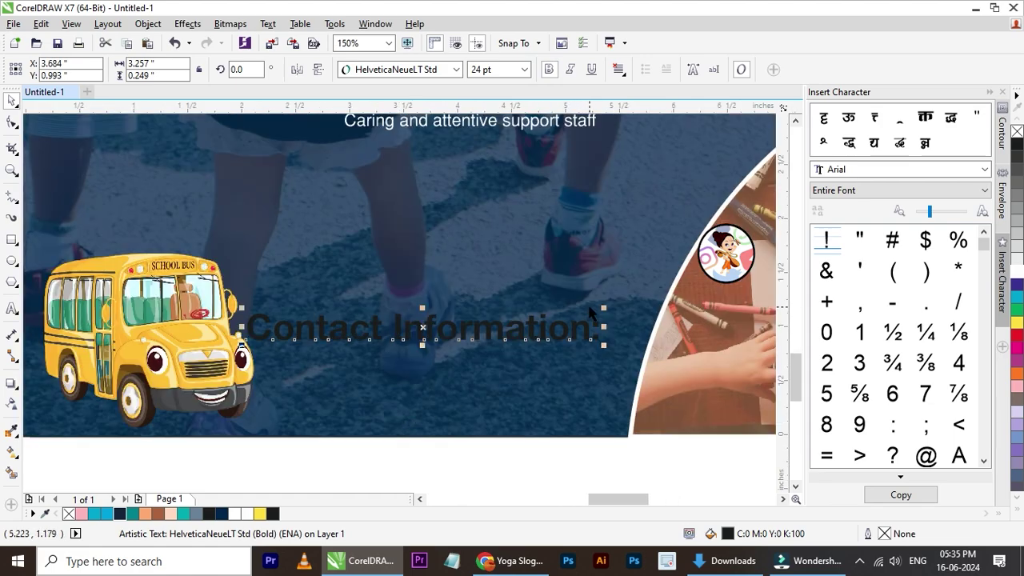
{"action": "left_click_drag", "start_coordinate": [602, 308], "coordinate": [548, 319]}
{"action": "left_click", "coordinate": [548, 316]}
{"action": "left_click", "coordinate": [547, 318]}
{"action": "left_click", "coordinate": [578, 331]}
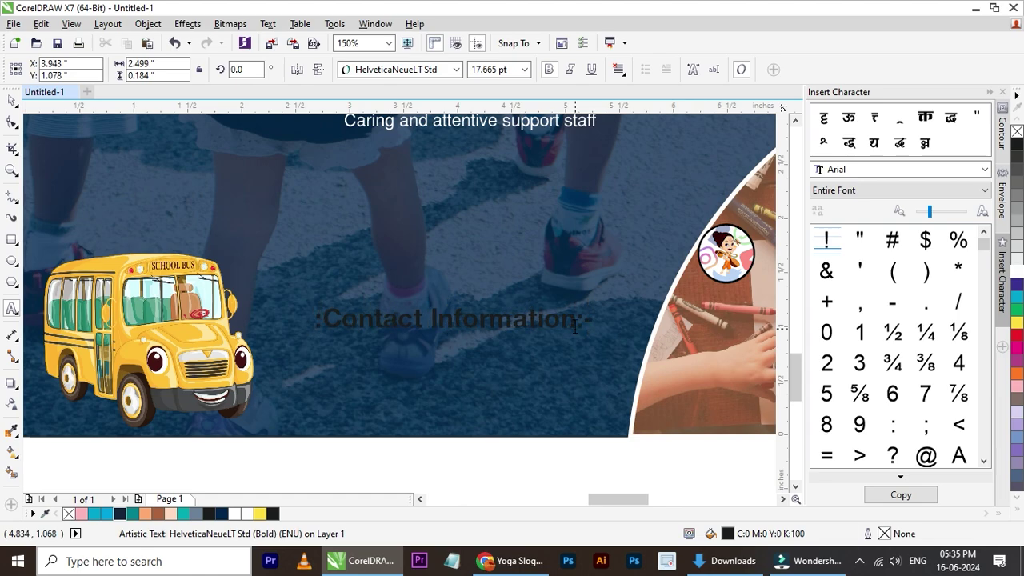
{"action": "type", "text": "-"}
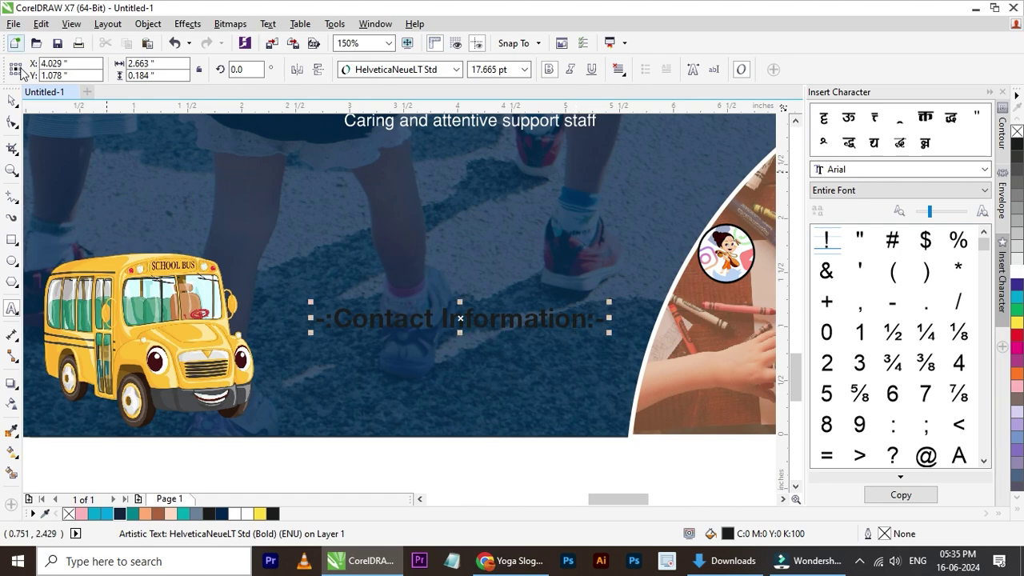
- Make the contact heading white and shift it slightly left on the banner
{"action": "key", "text": "Left"}
{"action": "key", "text": "Left"}
{"action": "key", "text": "Left"}
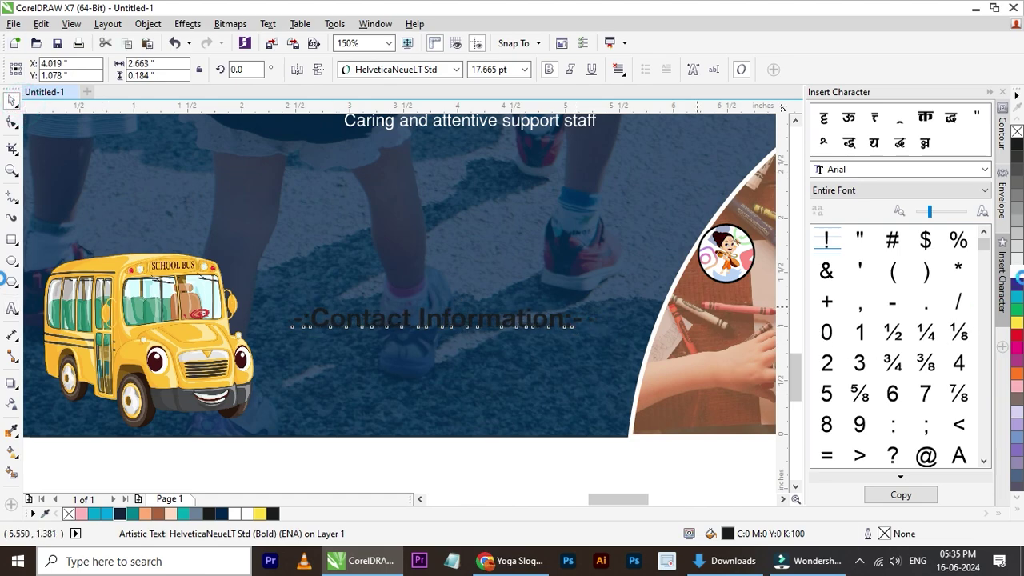
{"action": "left_click", "coordinate": [1017, 271]}
{"action": "left_click_drag", "start_coordinate": [532, 319], "coordinate": [530, 319]}
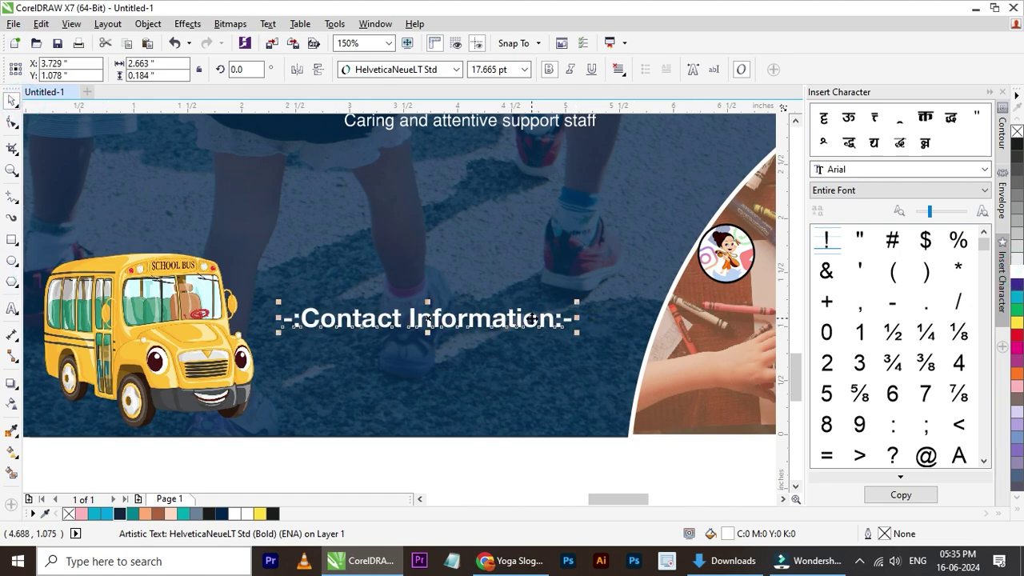
{"action": "scroll", "coordinate": [531, 320], "scroll_direction": "down", "scroll_amount": 2}
{"action": "scroll", "coordinate": [423, 340], "scroll_direction": "up", "scroll_amount": 2}
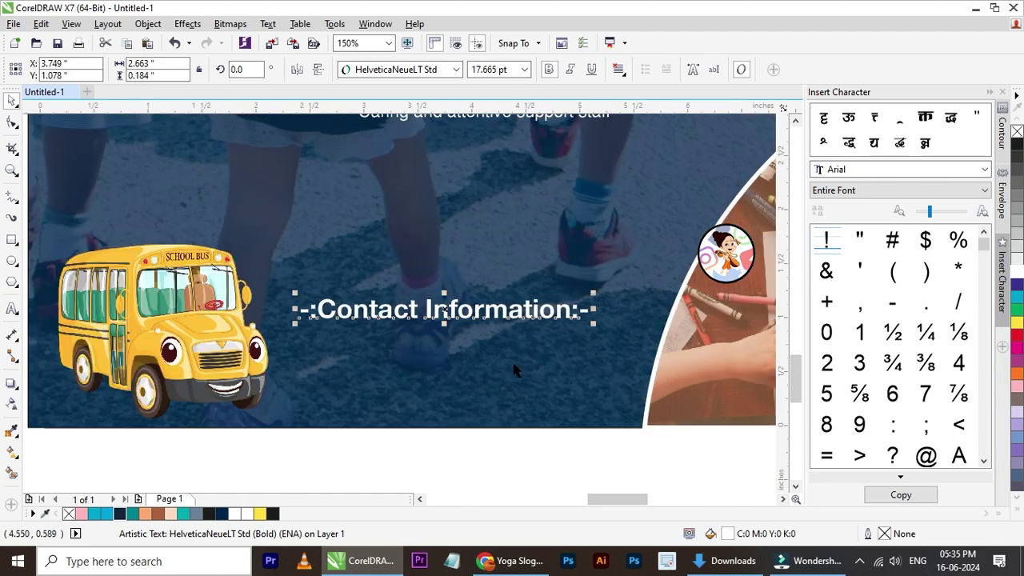
{"action": "scroll", "coordinate": [422, 340], "scroll_direction": "down", "scroll_amount": 2}
{"action": "left_click", "coordinate": [533, 371], "text": "shift"}
{"action": "left_click", "coordinate": [516, 427]}
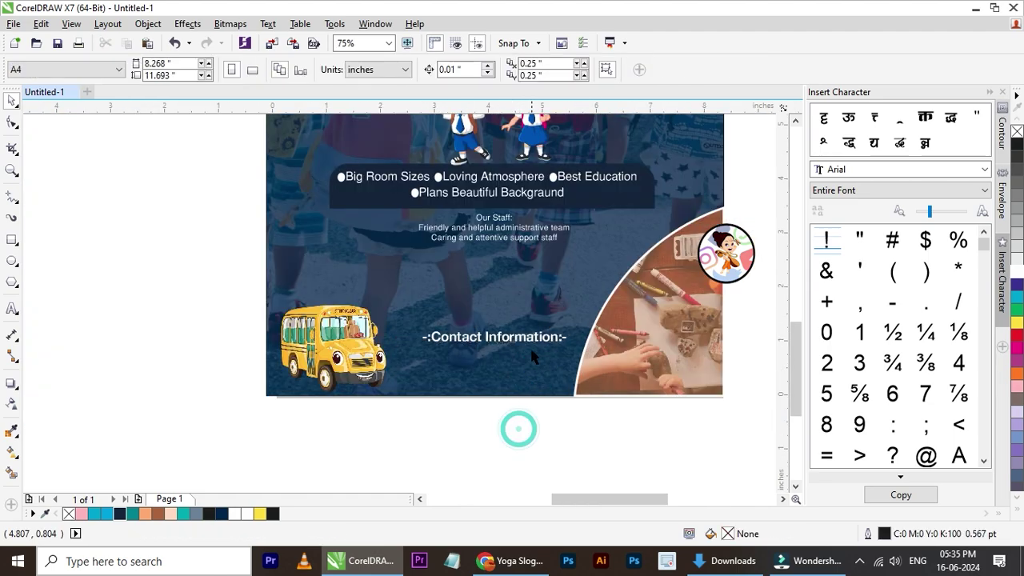
- Duplicate the contact heading just below it and replace the copy's text with the phone number
{"action": "left_click", "coordinate": [518, 428]}
{"action": "left_click", "coordinate": [522, 340]}
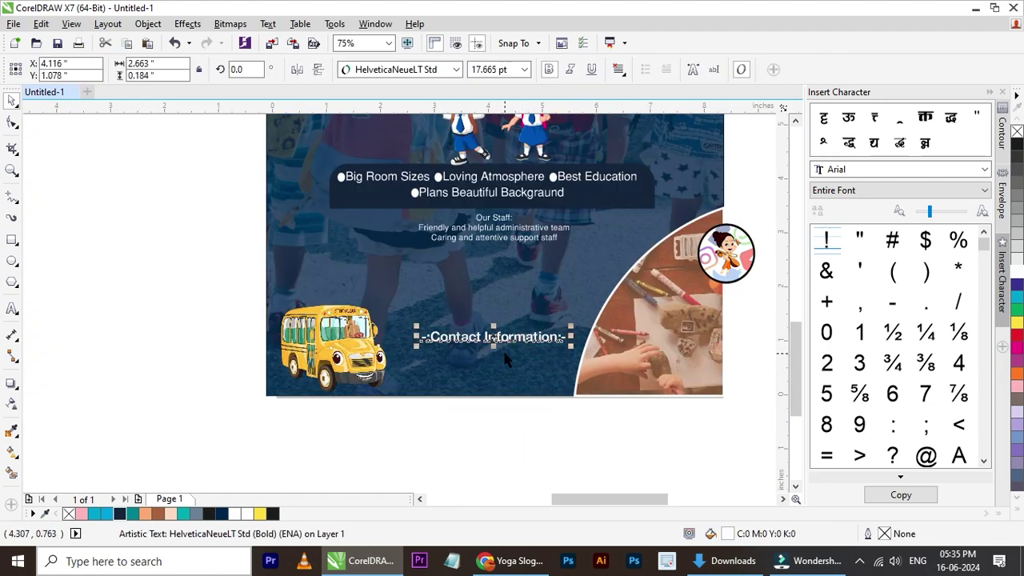
{"action": "scroll", "coordinate": [505, 360], "scroll_direction": "up", "scroll_amount": 2}
{"action": "left_click_drag", "start_coordinate": [505, 360], "coordinate": [552, 370]}
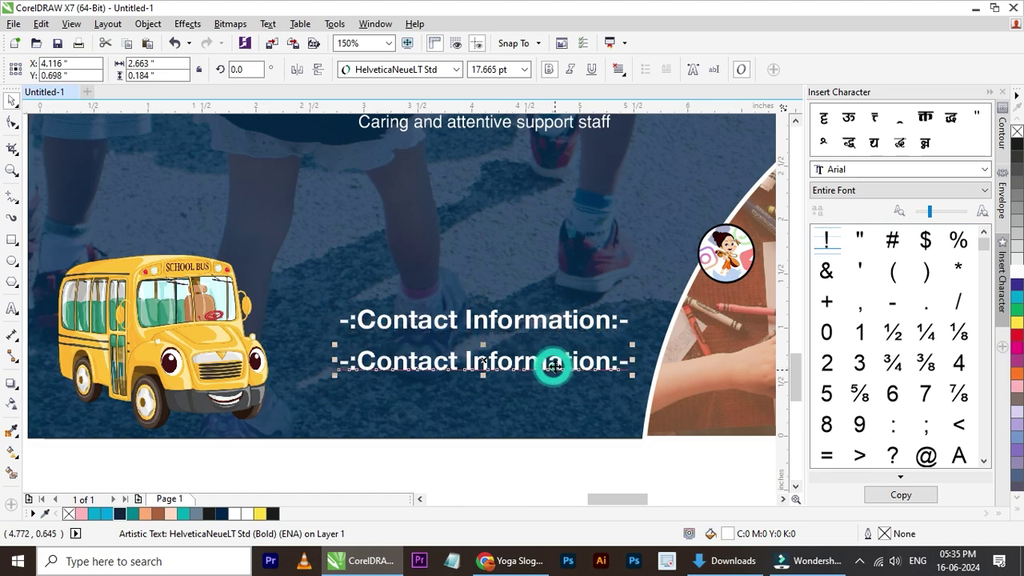
{"action": "double_click", "coordinate": [552, 364]}
{"action": "key", "text": "ctrl+a"}
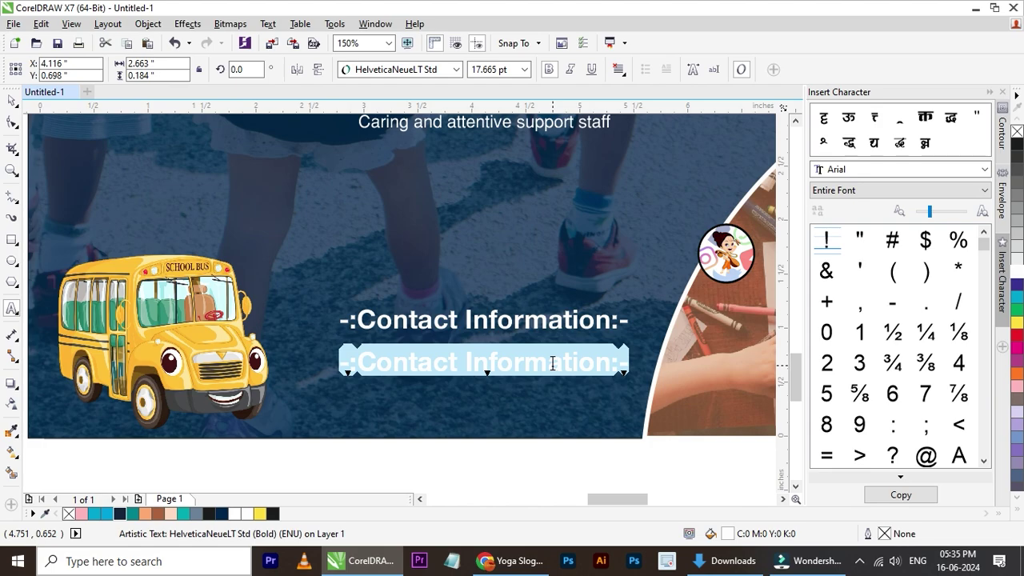
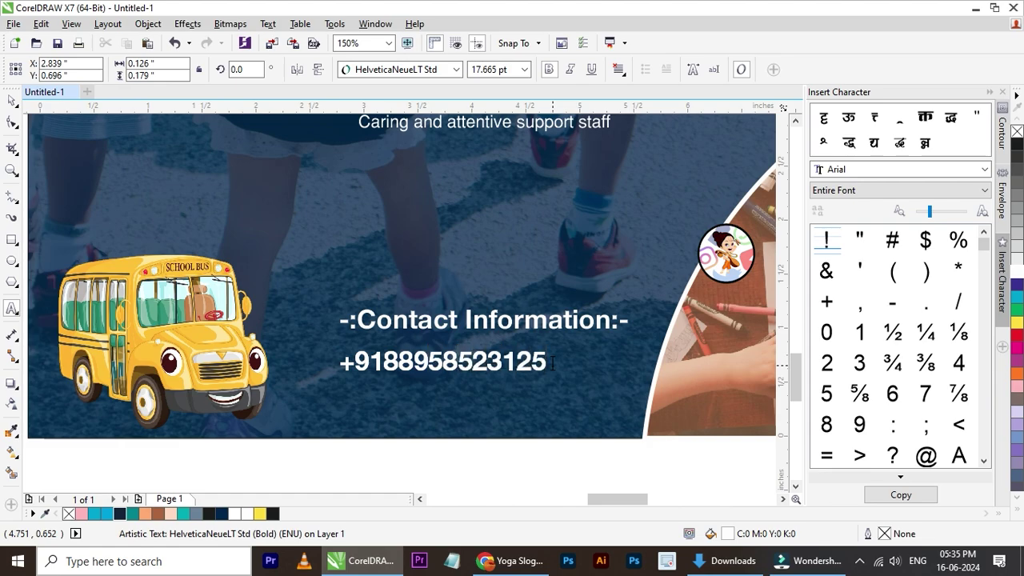
- Remove the extra last digit and centre the phone number under the heading
{"action": "left_click", "coordinate": [442, 370]}
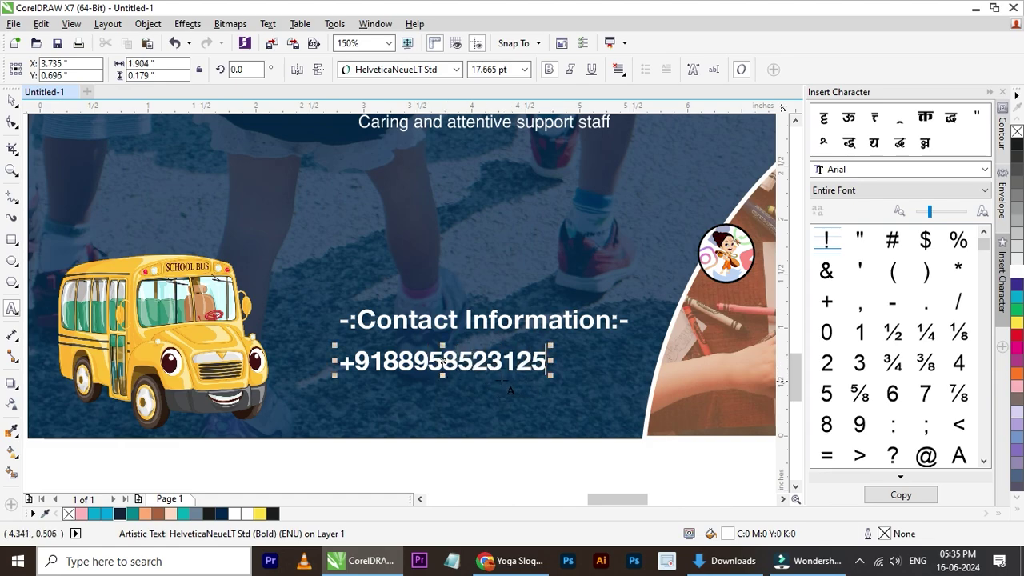
{"action": "key", "text": "BackSpace"}
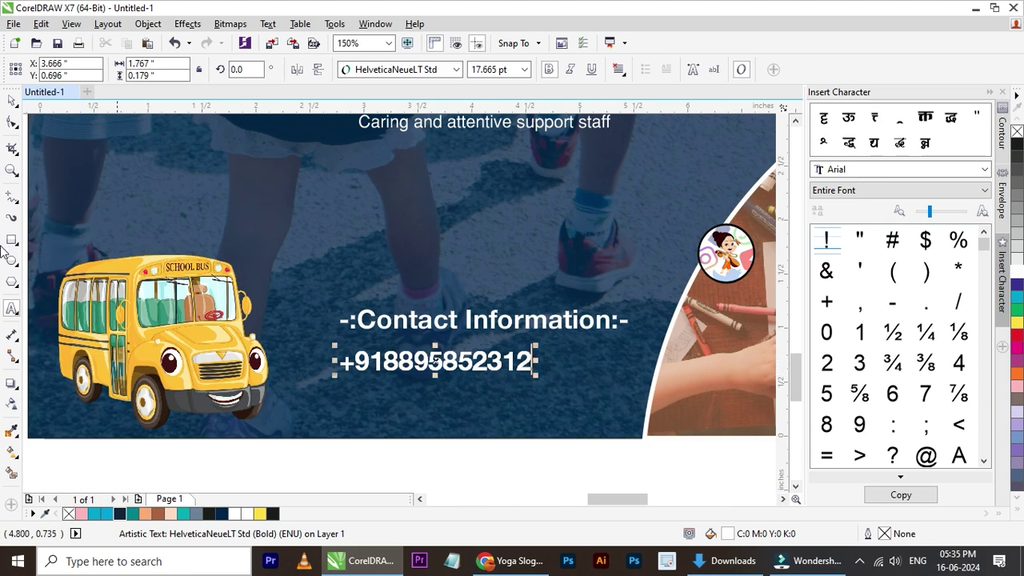
{"action": "left_click", "coordinate": [12, 100]}
{"action": "left_click", "coordinate": [541, 322], "text": "shift"}
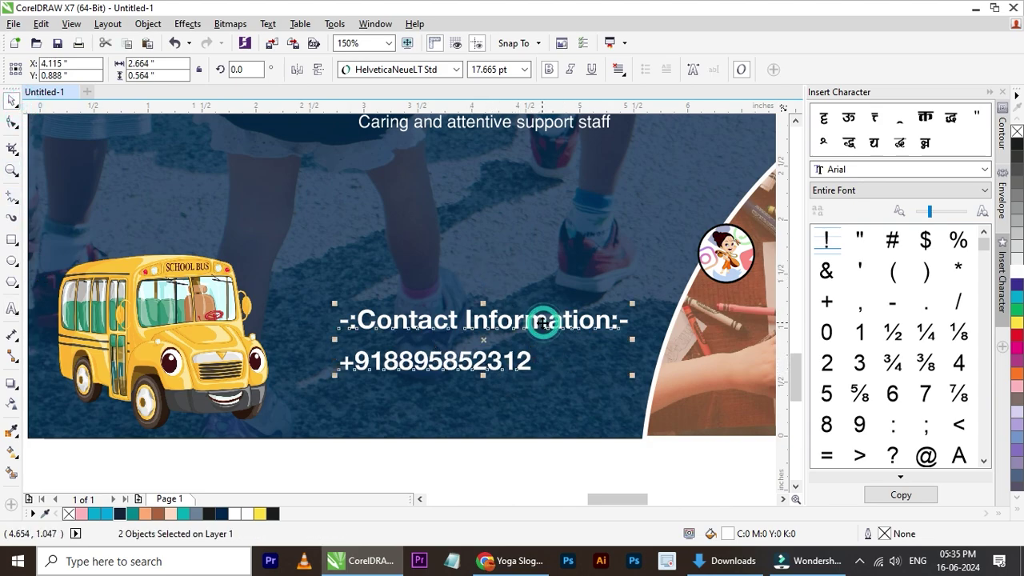
{"action": "key", "text": "c"}
{"action": "left_click", "coordinate": [546, 480]}
- Group the contact heading and phone number together
{"action": "left_click", "coordinate": [534, 382]}
{"action": "left_click", "coordinate": [534, 384], "text": "ctrl"}
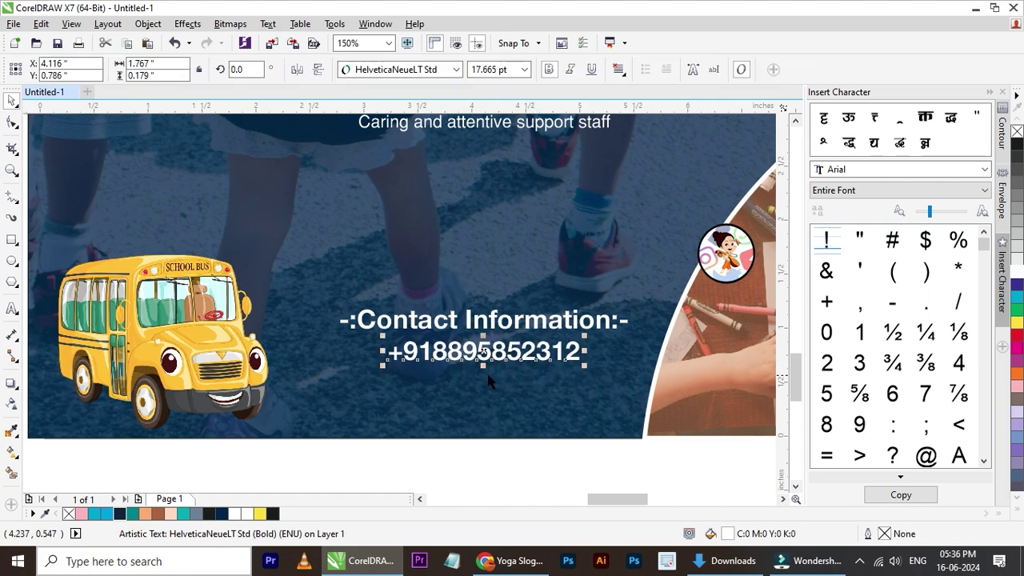
{"action": "scroll", "coordinate": [503, 412], "scroll_direction": "down", "scroll_amount": 2}
{"action": "left_click", "coordinate": [504, 412]}
{"action": "scroll", "coordinate": [503, 412], "scroll_direction": "up", "scroll_amount": 1}
{"action": "left_click_drag", "start_coordinate": [328, 343], "coordinate": [358, 369]}
{"action": "key", "text": "ctrl+g"}
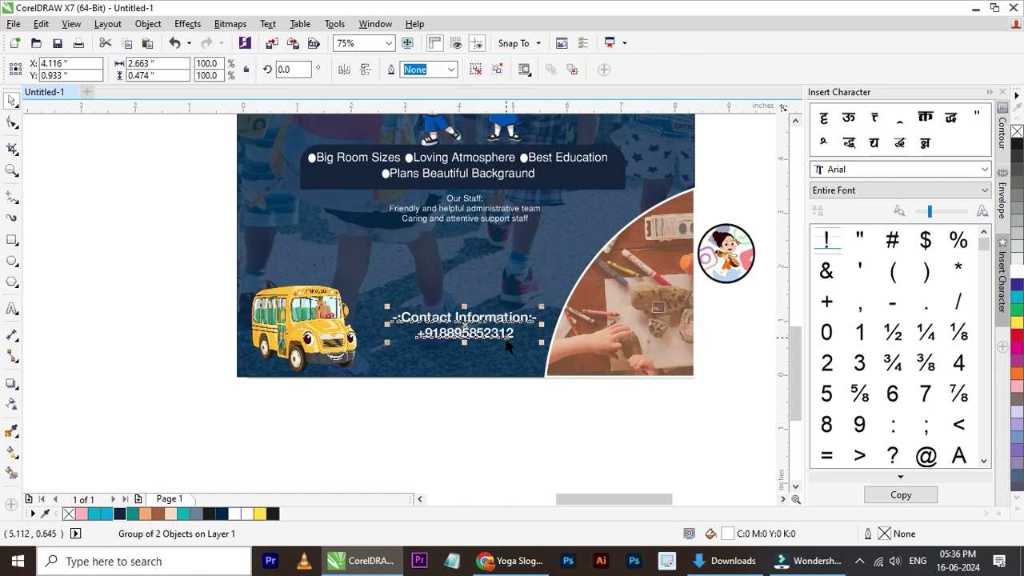
- Enlarge the contact text group slightly and move it left and down
{"action": "scroll", "coordinate": [505, 324], "scroll_direction": "up", "scroll_amount": 1}
{"action": "left_click_drag", "start_coordinate": [576, 288], "coordinate": [592, 285]}
{"action": "left_click_drag", "start_coordinate": [525, 313], "coordinate": [501, 313]}
{"action": "scroll", "coordinate": [480, 312], "scroll_direction": "down", "scroll_amount": 1}
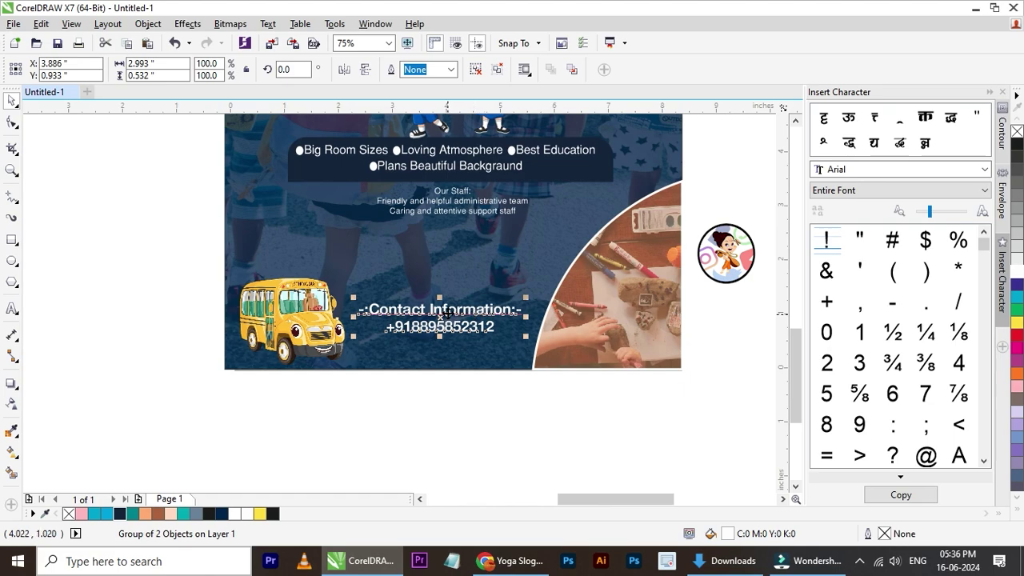
{"action": "key", "text": "Down"}
{"action": "key", "text": "Down"}
{"action": "key", "text": "Down"}
{"action": "key", "text": "Down"}
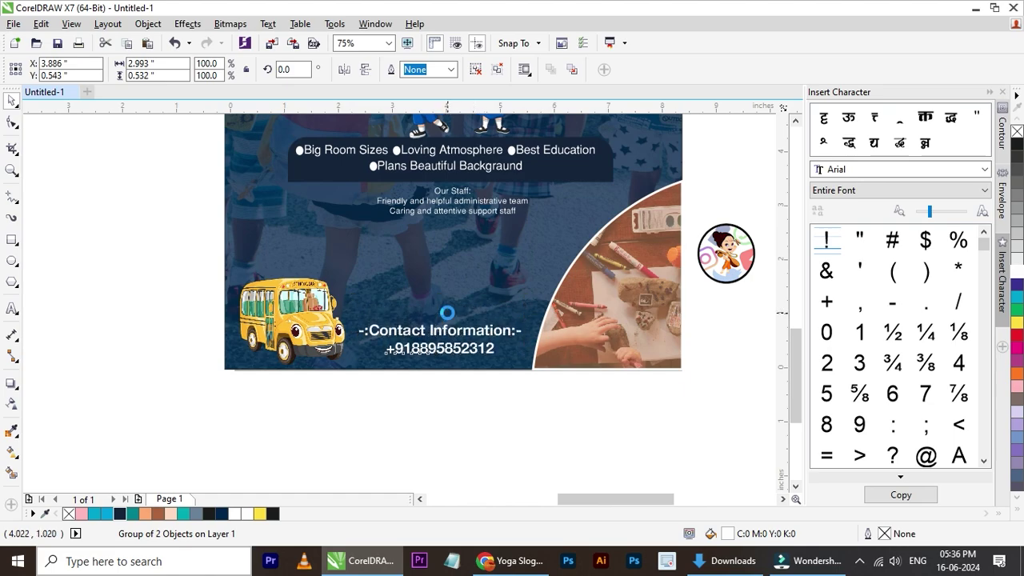
{"action": "left_click", "coordinate": [405, 407]}
{"action": "scroll", "coordinate": [405, 407], "scroll_direction": "down", "scroll_amount": 1}
{"action": "scroll", "coordinate": [410, 332], "scroll_direction": "up", "scroll_amount": 1}
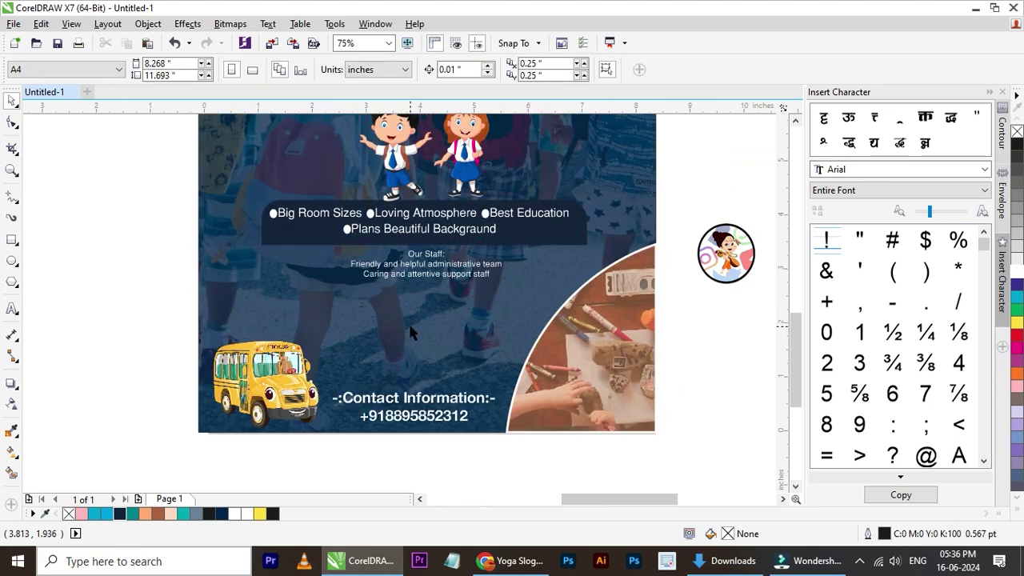
- Shrink the school bus picture and shift the contact text group slightly left
{"action": "left_click", "coordinate": [314, 420]}
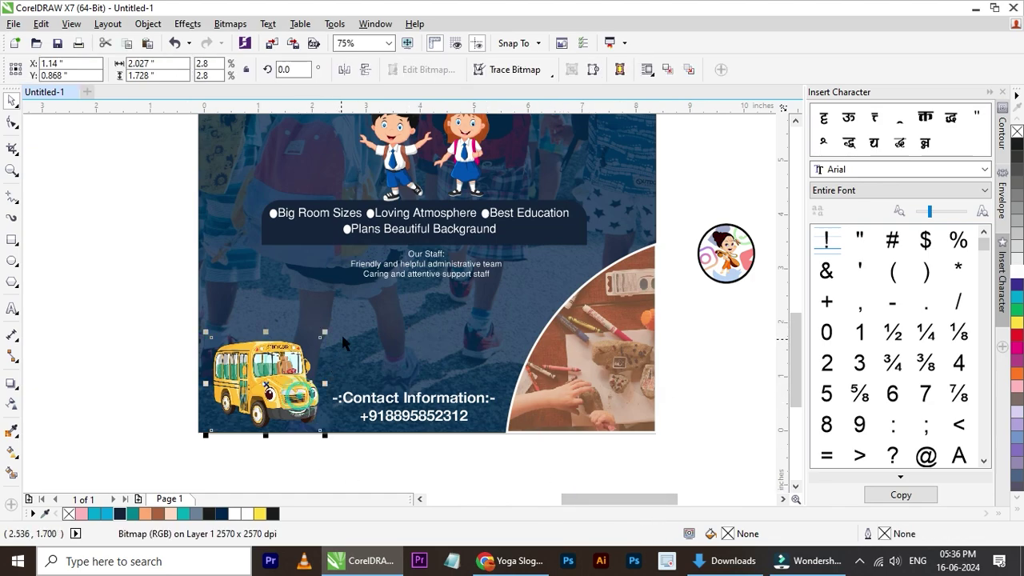
{"action": "left_click_drag", "start_coordinate": [324, 330], "coordinate": [311, 345]}
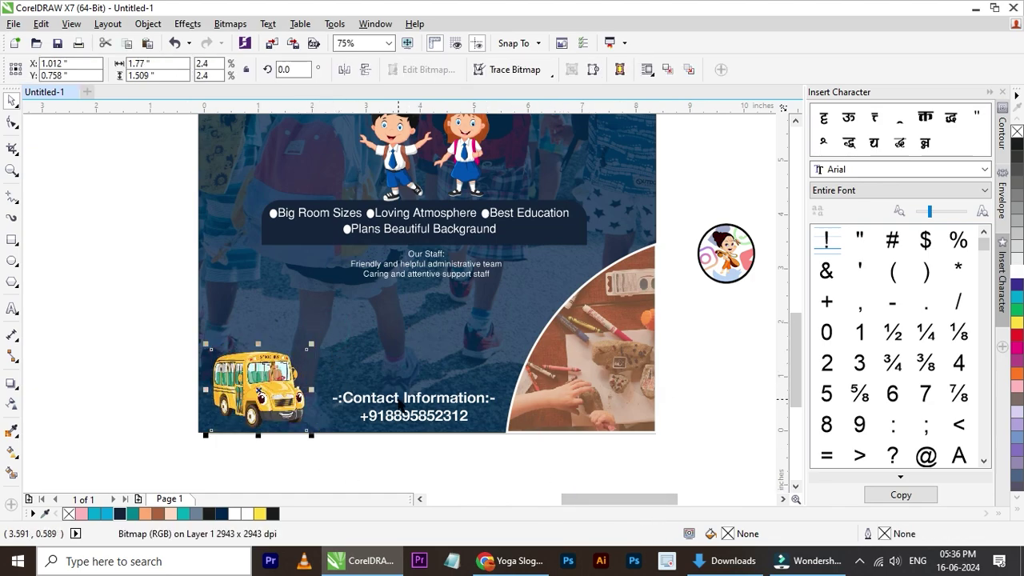
{"action": "left_click_drag", "start_coordinate": [404, 408], "coordinate": [400, 408]}
{"action": "left_click", "coordinate": [441, 461]}
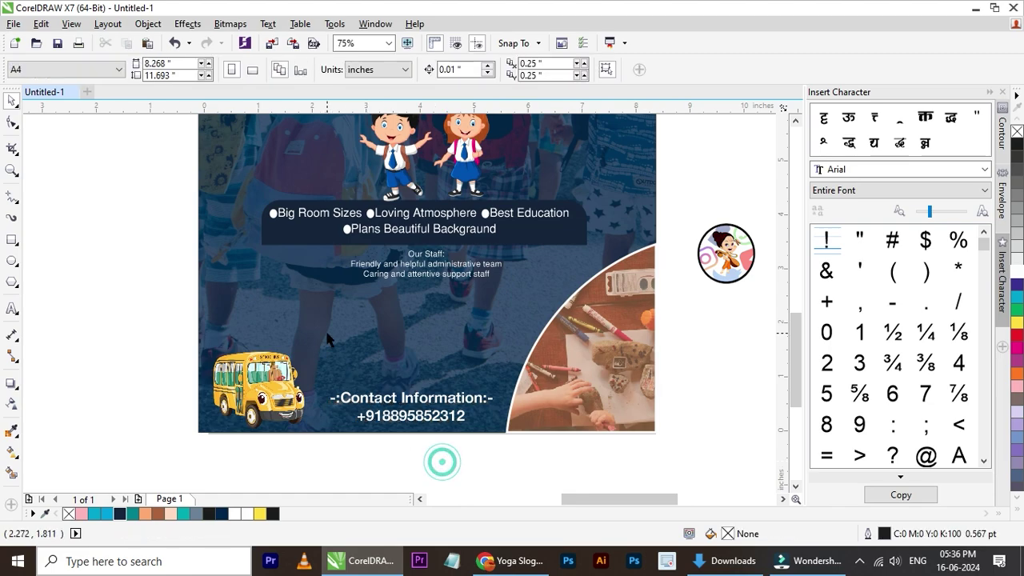
- Select the contact text group and review its placement on the flyer
{"action": "scroll", "coordinate": [326, 336], "scroll_direction": "down", "scroll_amount": 2}
{"action": "scroll", "coordinate": [352, 346], "scroll_direction": "down", "scroll_amount": 2}
{"action": "scroll", "coordinate": [364, 332], "scroll_direction": "up", "scroll_amount": 2}
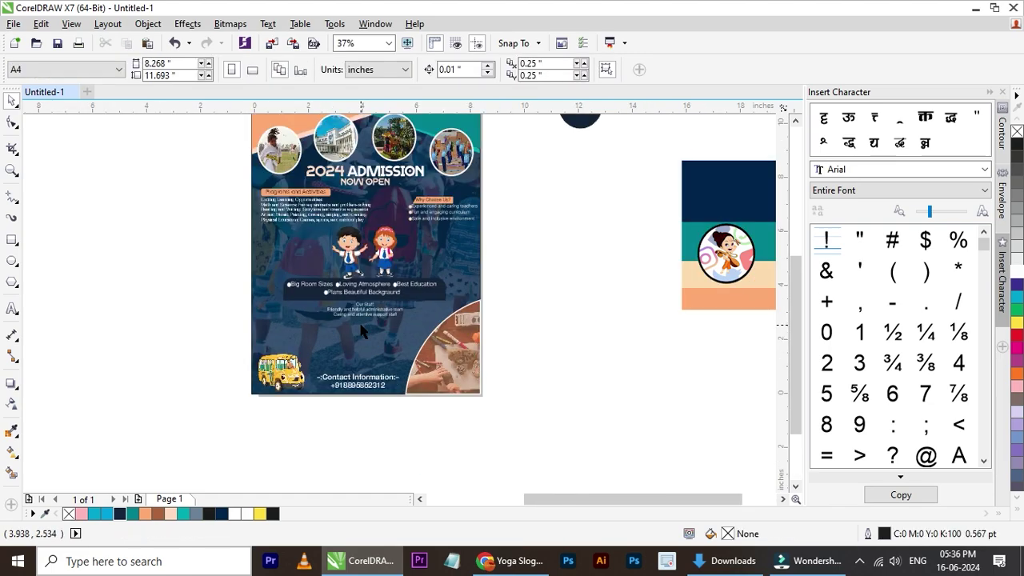
{"action": "scroll", "coordinate": [369, 374], "scroll_direction": "up", "scroll_amount": 2}
{"action": "left_click", "coordinate": [370, 396]}
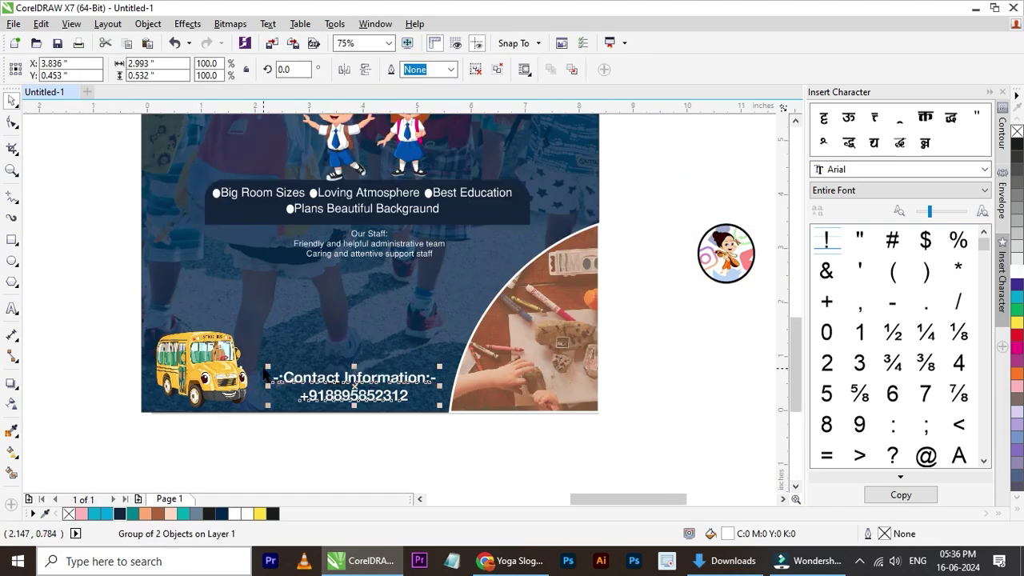
{"action": "left_click", "coordinate": [263, 365]}
{"action": "left_click", "coordinate": [371, 435]}
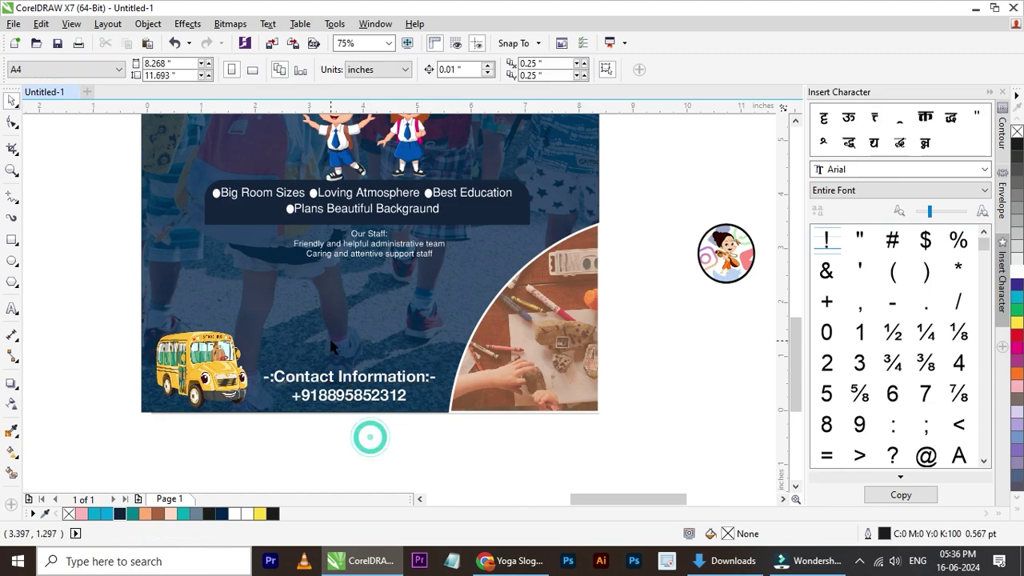
{"action": "scroll", "coordinate": [331, 344], "scroll_direction": "down", "scroll_amount": 2}
{"action": "scroll", "coordinate": [331, 344], "scroll_direction": "down", "scroll_amount": 2}
{"action": "scroll", "coordinate": [339, 276], "scroll_direction": "up", "scroll_amount": 2}
{"action": "scroll", "coordinate": [340, 288], "scroll_direction": "down", "scroll_amount": 2}
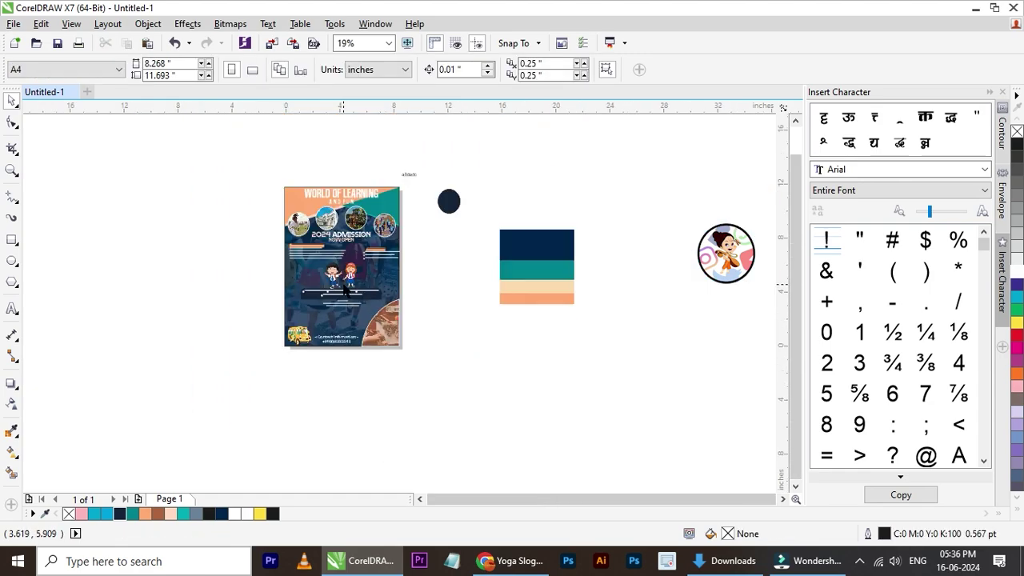
- Enlarge the WORLD OF LEARNING title to about 85 pt
{"action": "scroll", "coordinate": [336, 240], "scroll_direction": "up", "scroll_amount": 2}
{"action": "scroll", "coordinate": [328, 156], "scroll_direction": "up", "scroll_amount": 2}
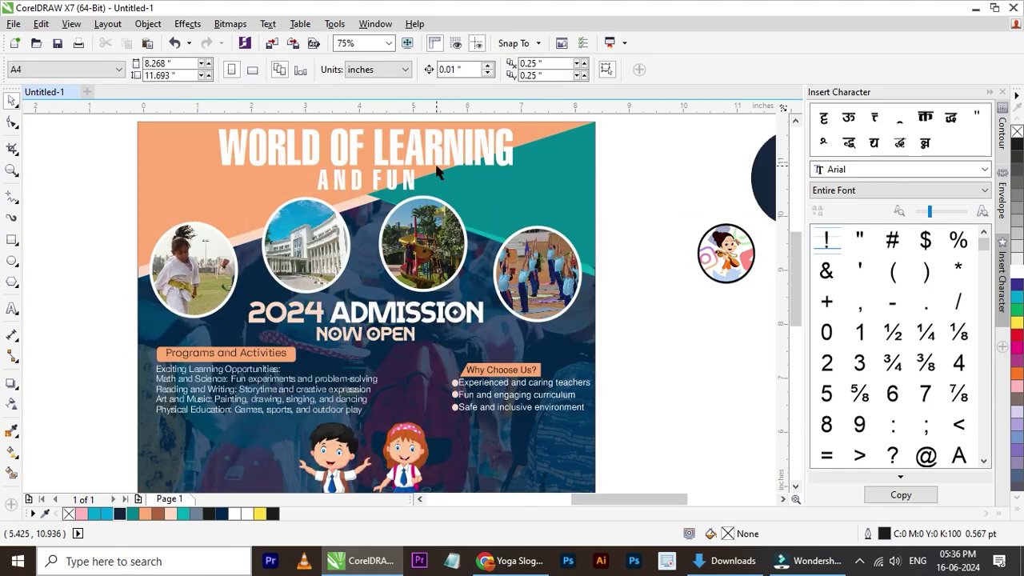
{"action": "left_click", "coordinate": [437, 171]}
{"action": "left_click_drag", "start_coordinate": [517, 171], "coordinate": [559, 184]}
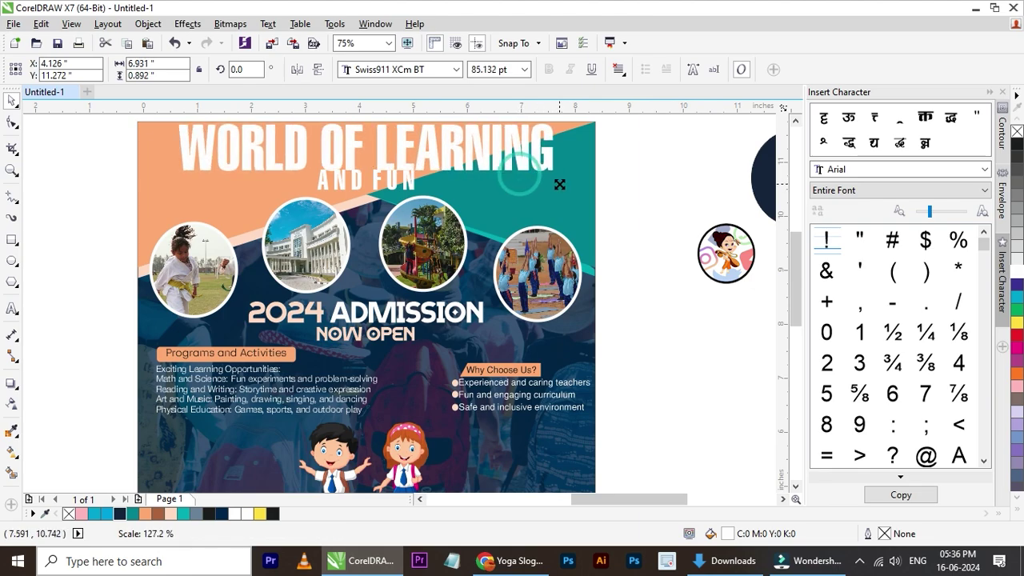
{"action": "left_click", "coordinate": [590, 183], "text": "shift"}
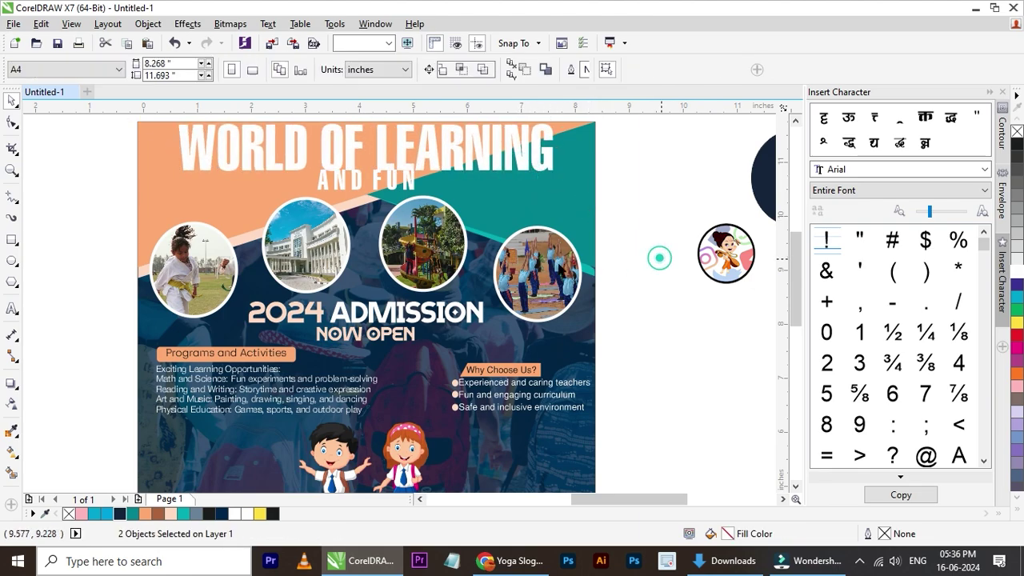
{"action": "left_click", "coordinate": [598, 271]}
{"action": "scroll", "coordinate": [477, 292], "scroll_direction": "down", "scroll_amount": 2}
{"action": "scroll", "coordinate": [437, 226], "scroll_direction": "up", "scroll_amount": 2}
- Move the photo circles and 2024 ADMISSION text down, then nudge AND FUN down
{"action": "left_click", "coordinate": [426, 219]}
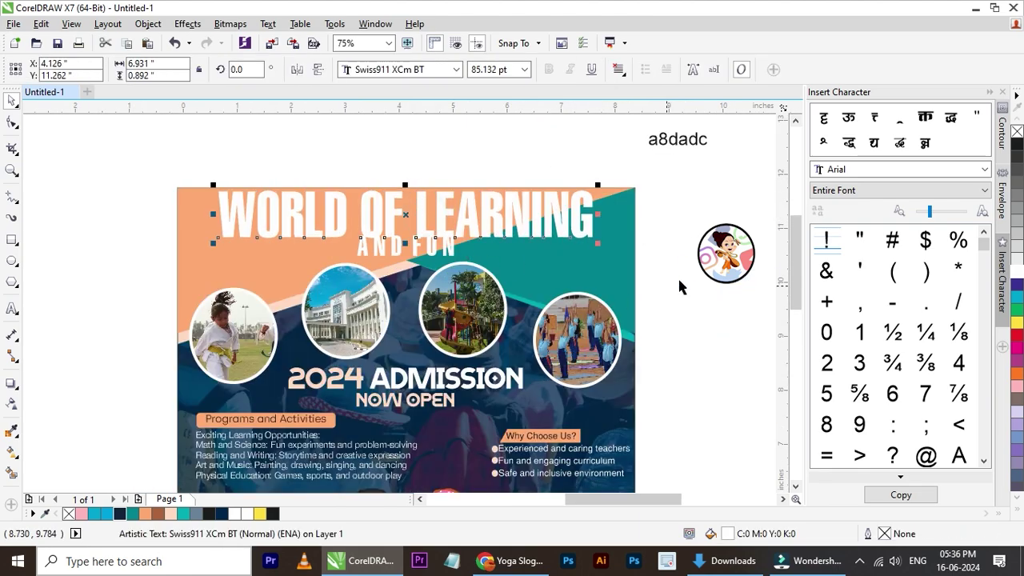
{"action": "left_click_drag", "start_coordinate": [688, 252], "coordinate": [161, 421]}
{"action": "left_click_drag", "start_coordinate": [445, 401], "coordinate": [445, 409]}
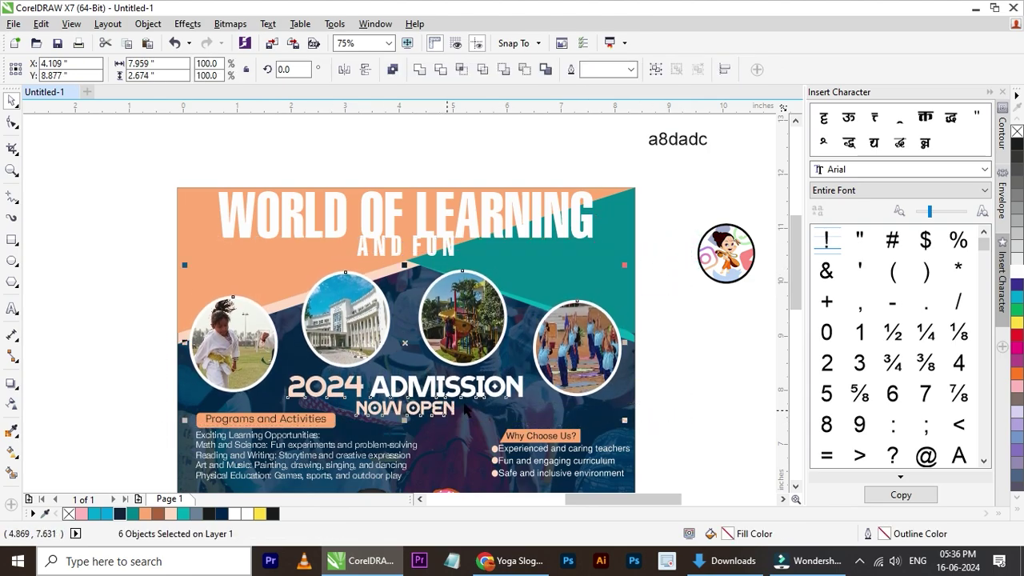
{"action": "left_click", "coordinate": [709, 353]}
{"action": "left_click", "coordinate": [430, 249]}
{"action": "key", "text": "Down"}
{"action": "key", "text": "Down"}
{"action": "key", "text": "Down"}
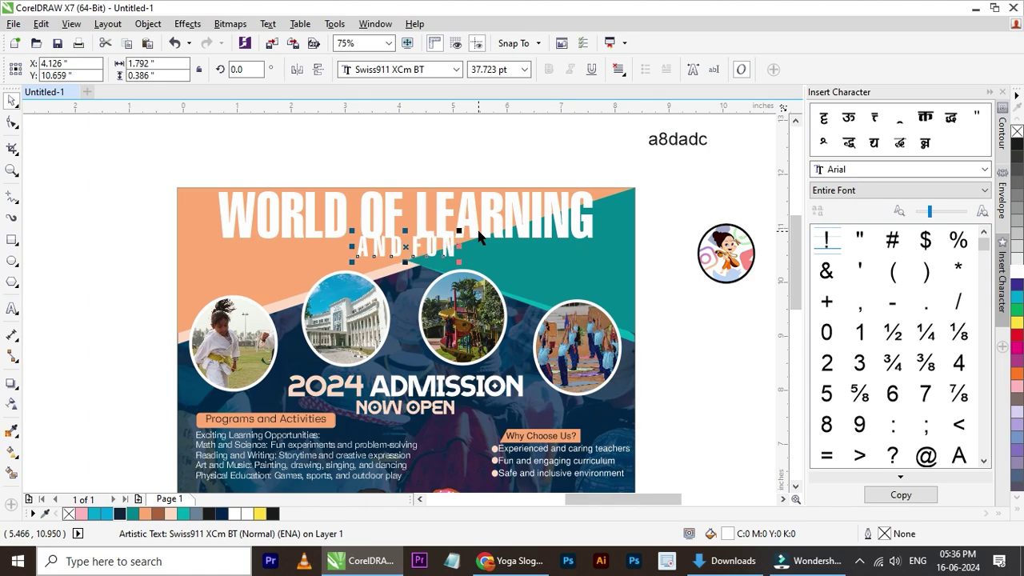